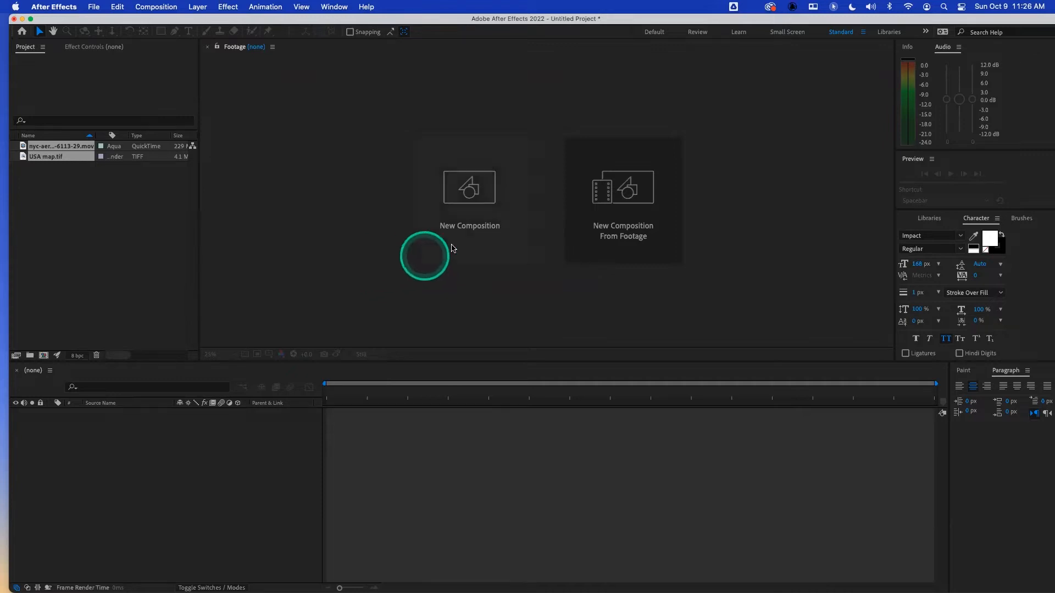
- Create a 1920 x 1080, 24 fps, 15-second composition and add a text layer reading "Good Times"
{"action": "left_click", "coordinate": [470, 205]}
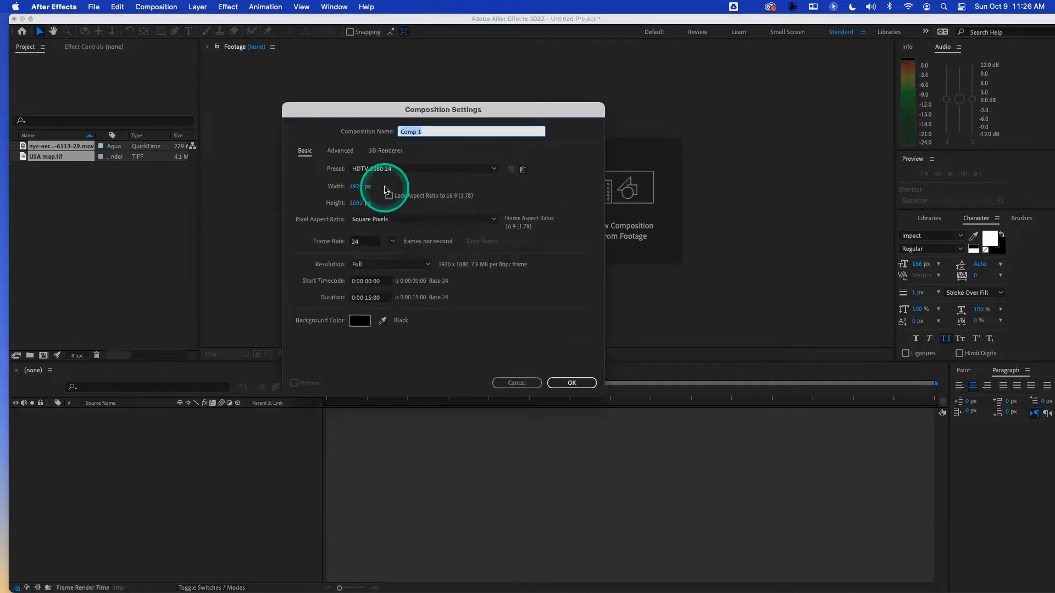
{"action": "left_click", "coordinate": [568, 383]}
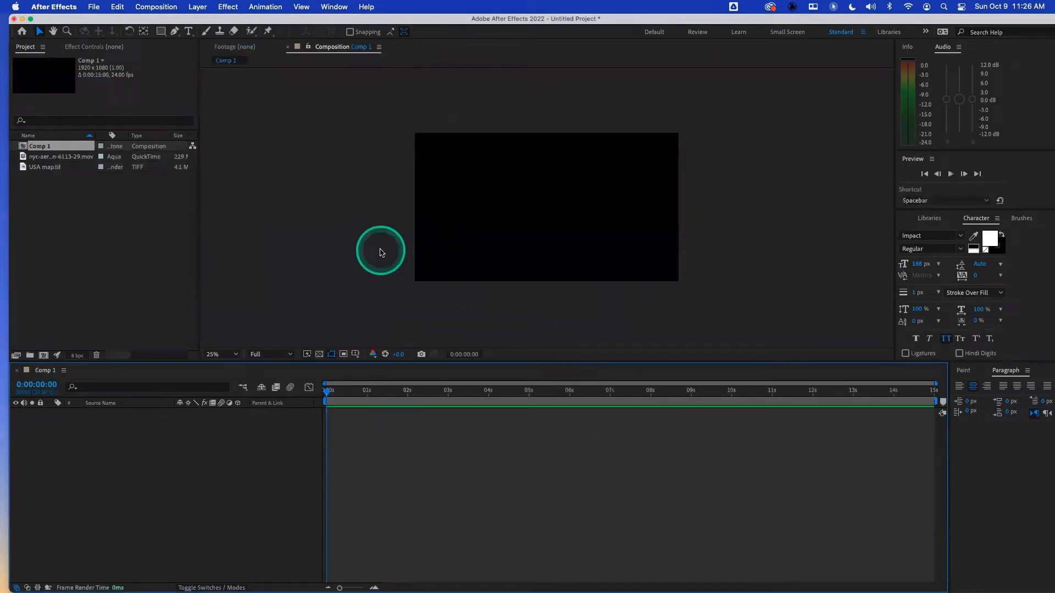
{"action": "left_click", "coordinate": [187, 32]}
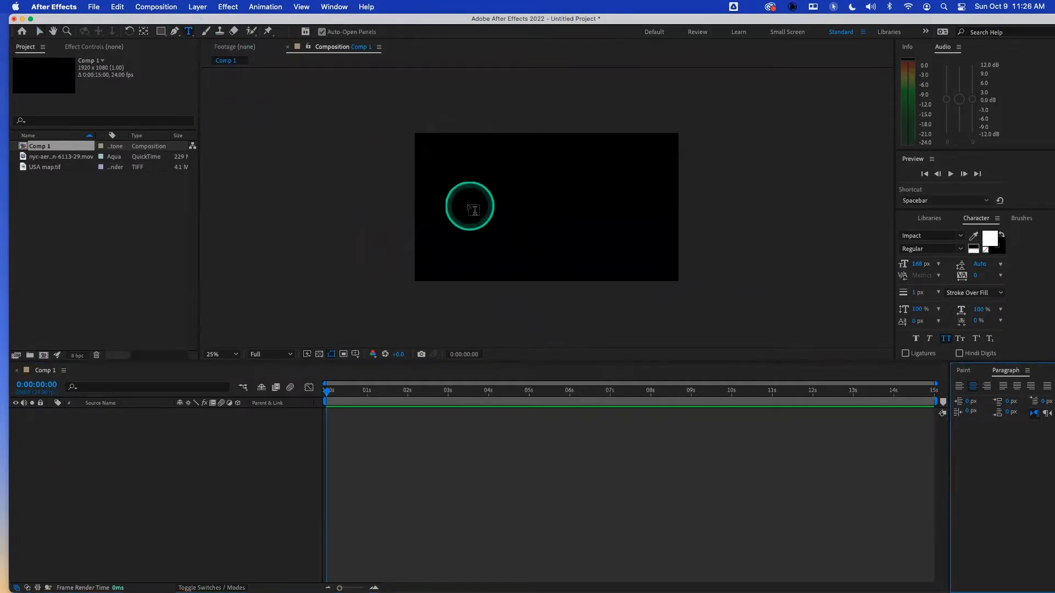
{"action": "left_click", "coordinate": [464, 200]}
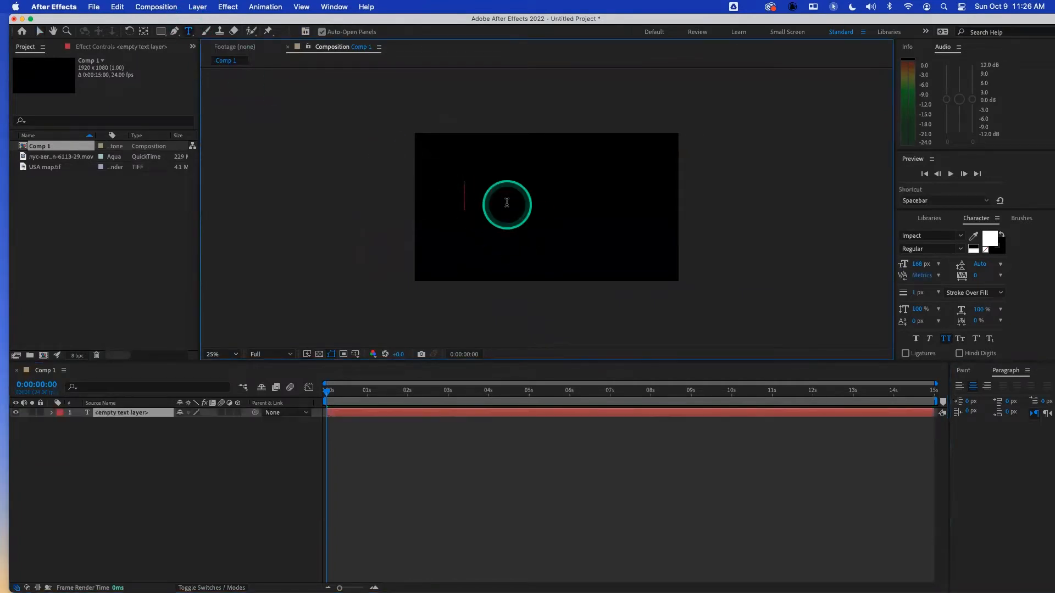
{"action": "type", "text": "Good"}
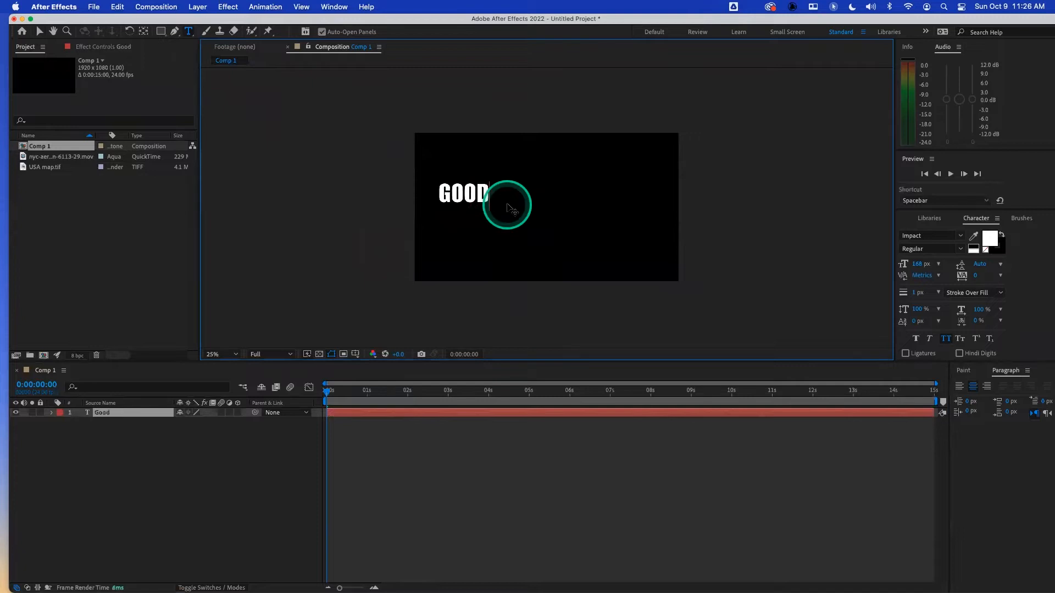
{"action": "type", "text": " Times"}
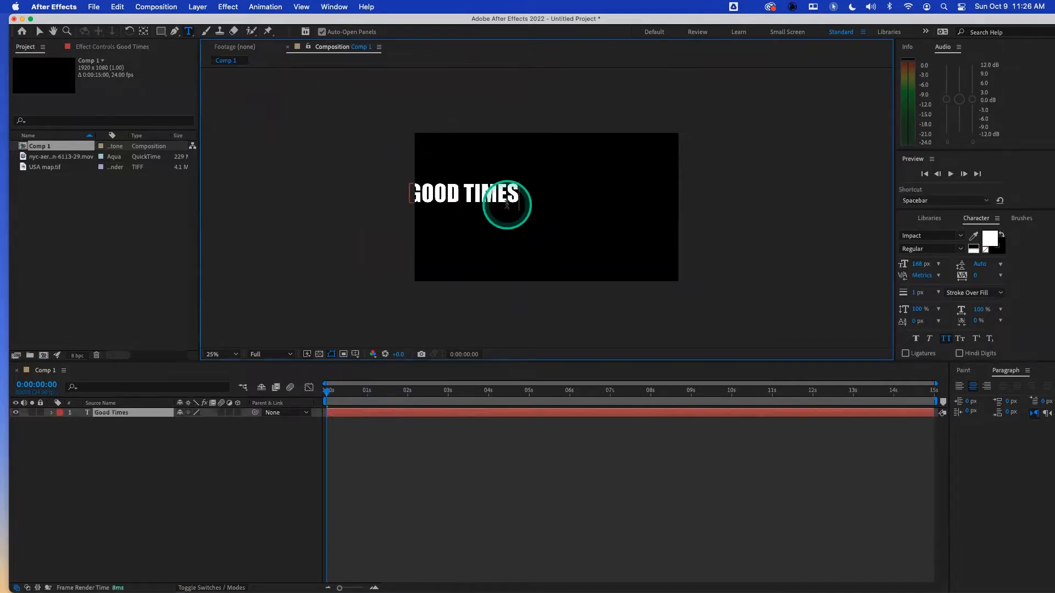
{"action": "left_click", "coordinate": [38, 30]}
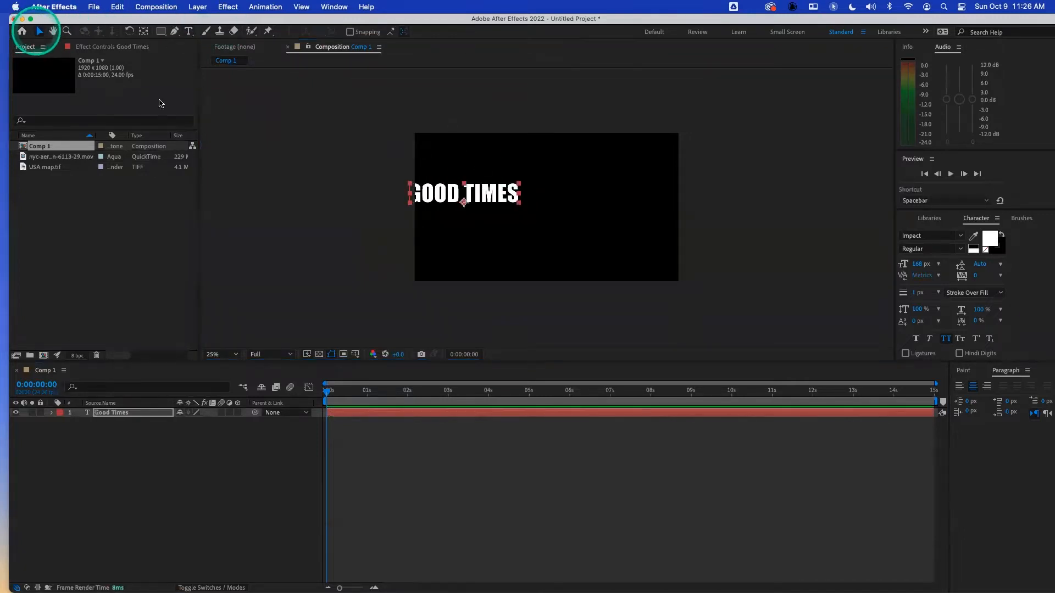
- Set the Good Times text size to 200 px and move the title to the centre of the composition
{"action": "left_click", "coordinate": [477, 196]}
{"action": "left_click_drag", "start_coordinate": [478, 196], "coordinate": [593, 215]}
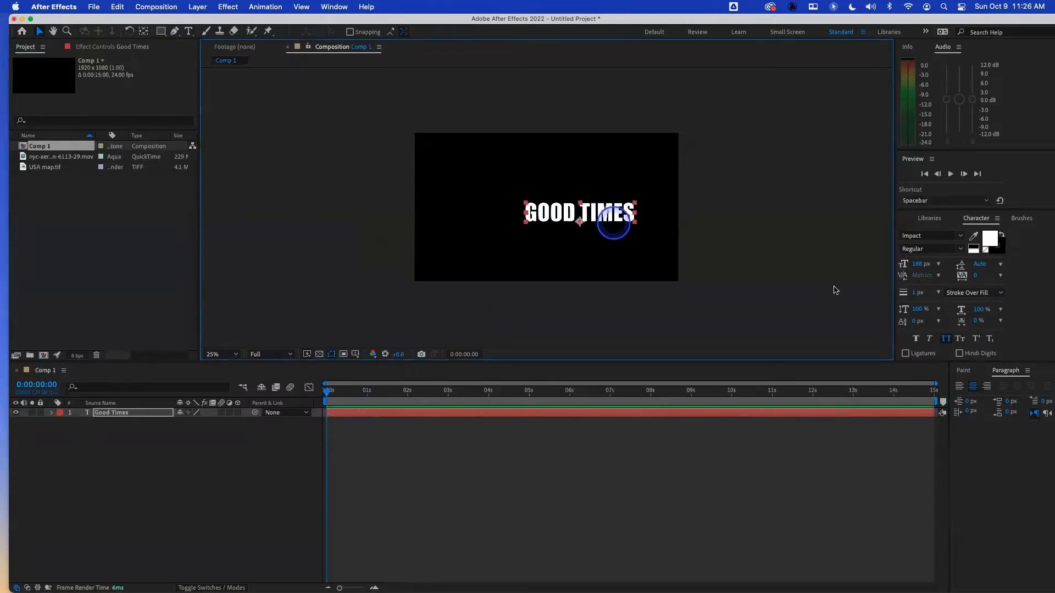
{"action": "left_click", "coordinate": [916, 264]}
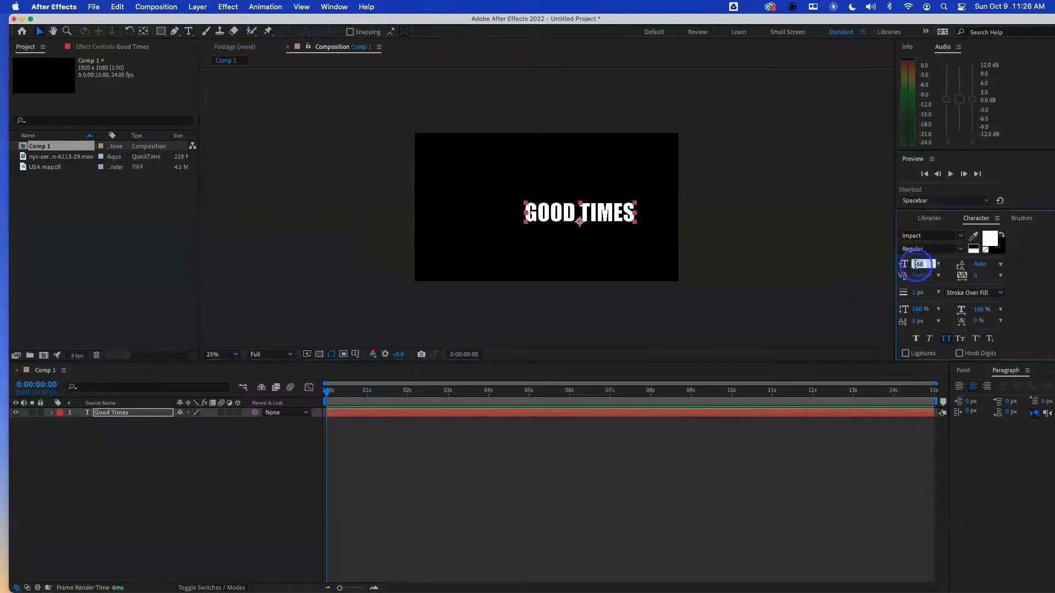
{"action": "type", "text": "200"}
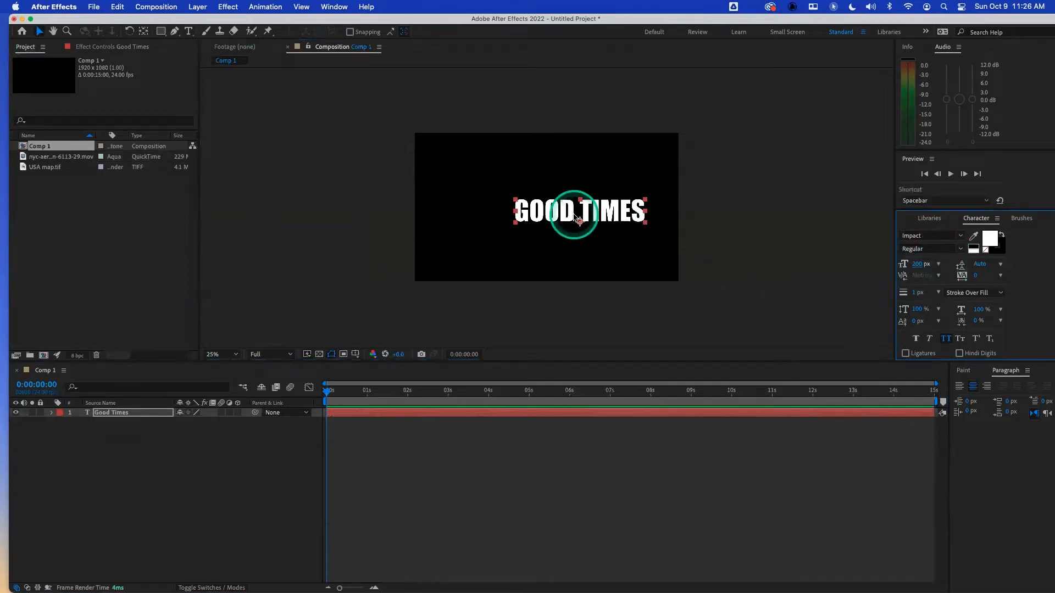
{"action": "left_click_drag", "start_coordinate": [587, 214], "coordinate": [558, 205]}
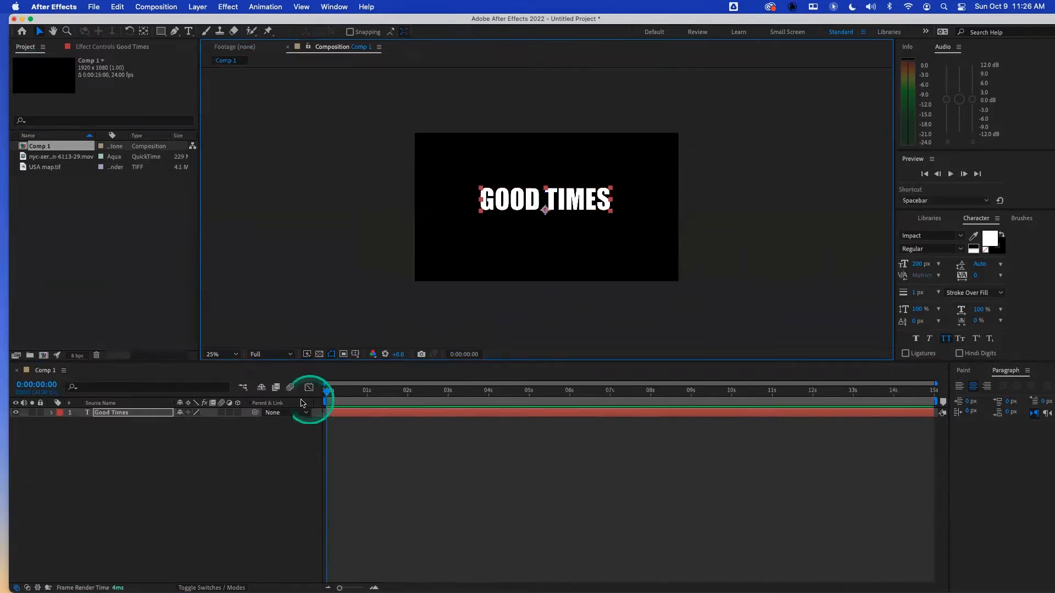
- Expand the Good Times layer's properties and add a Position text animator
{"action": "key", "text": "p"}
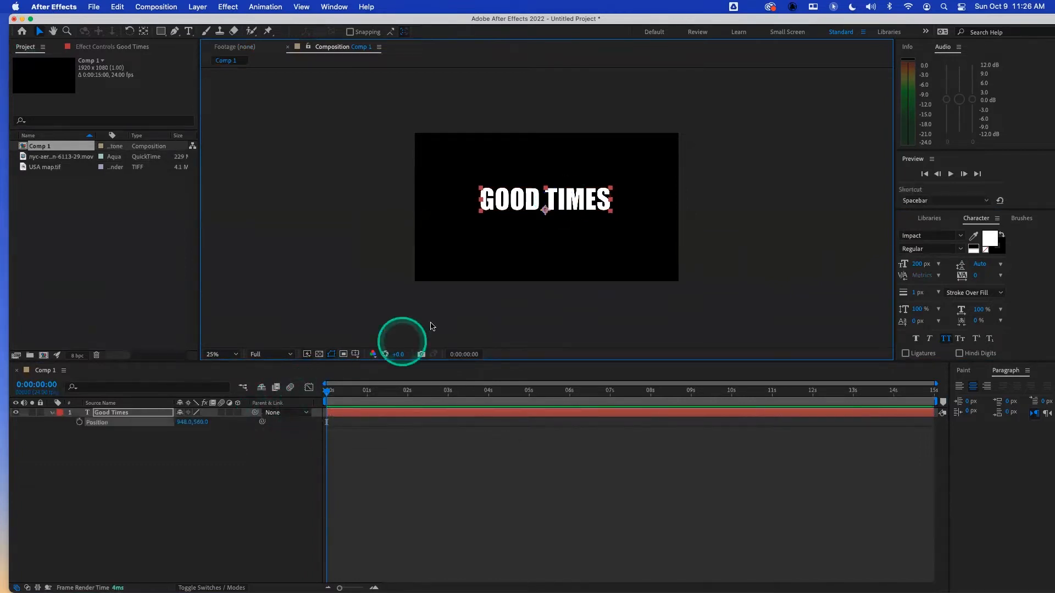
{"action": "left_click", "coordinate": [189, 459]}
{"action": "left_click", "coordinate": [145, 413]}
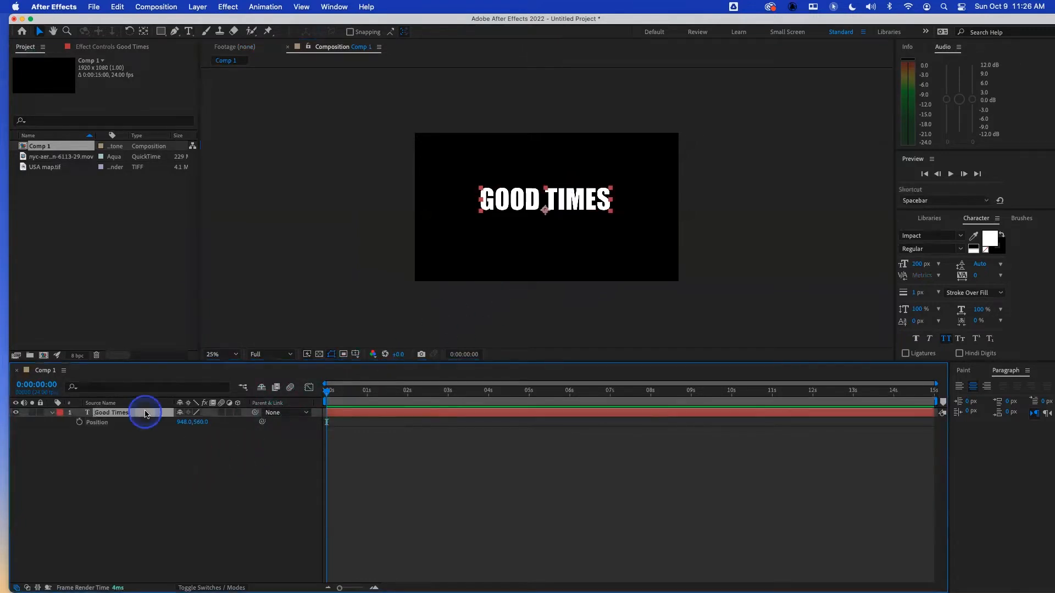
{"action": "left_click", "coordinate": [52, 413]}
{"action": "left_click", "coordinate": [52, 414]}
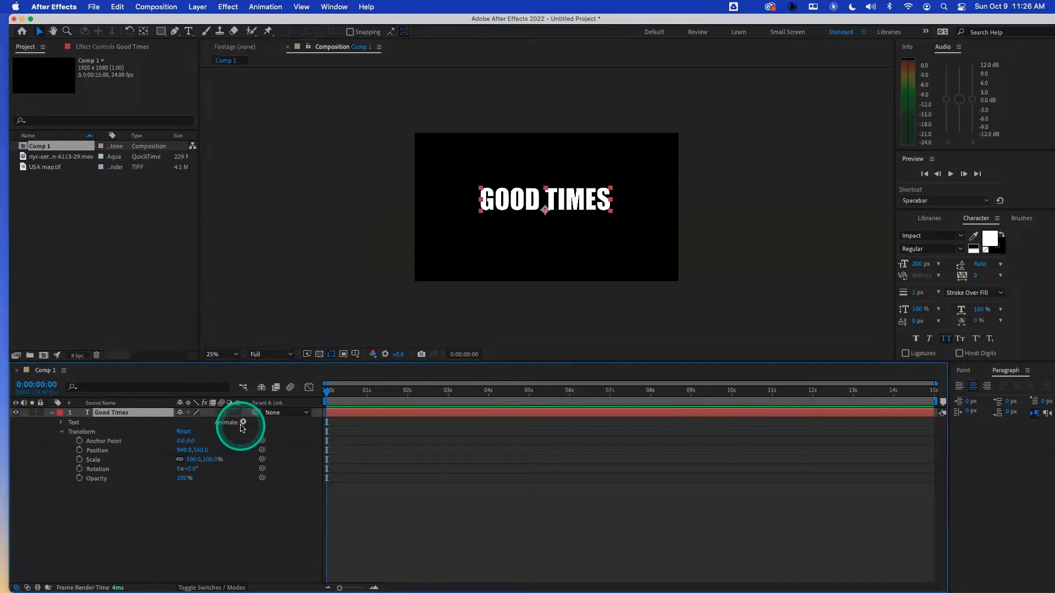
{"action": "scroll", "coordinate": [469, 272], "scroll_direction": "up", "scroll_amount": 2}
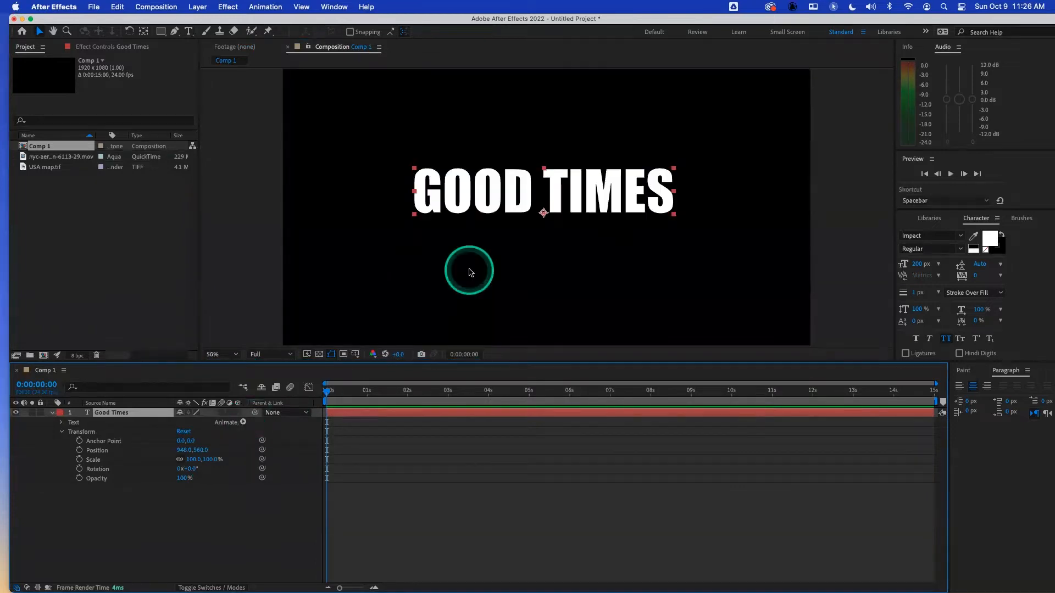
{"action": "left_click", "coordinate": [243, 423]}
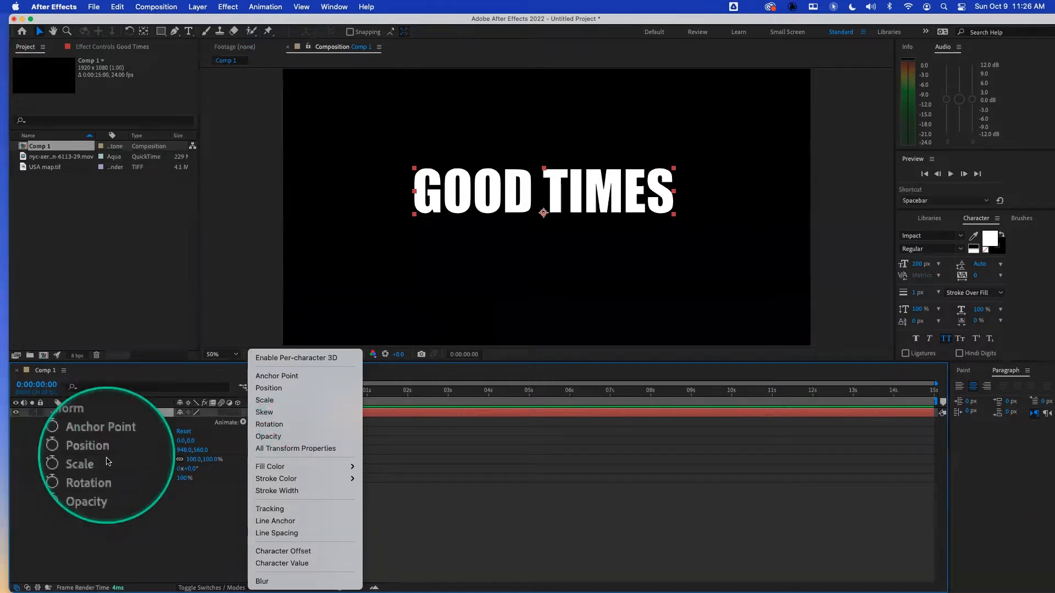
{"action": "left_click", "coordinate": [278, 391]}
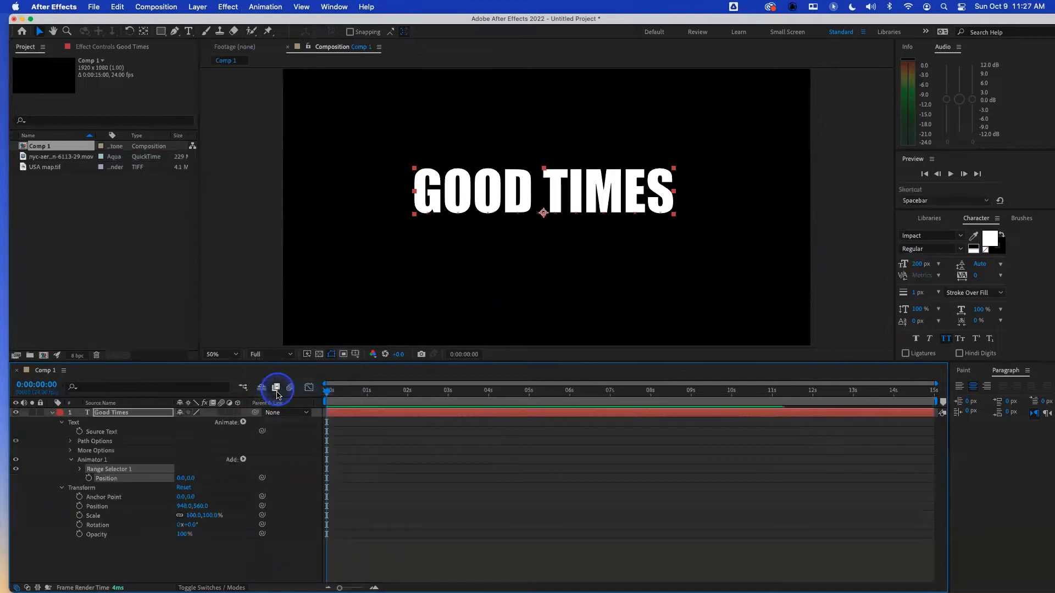
- Collapse the layer's Transform group and set the X value of Animator 1's Position to 100
{"action": "left_click", "coordinate": [61, 488]}
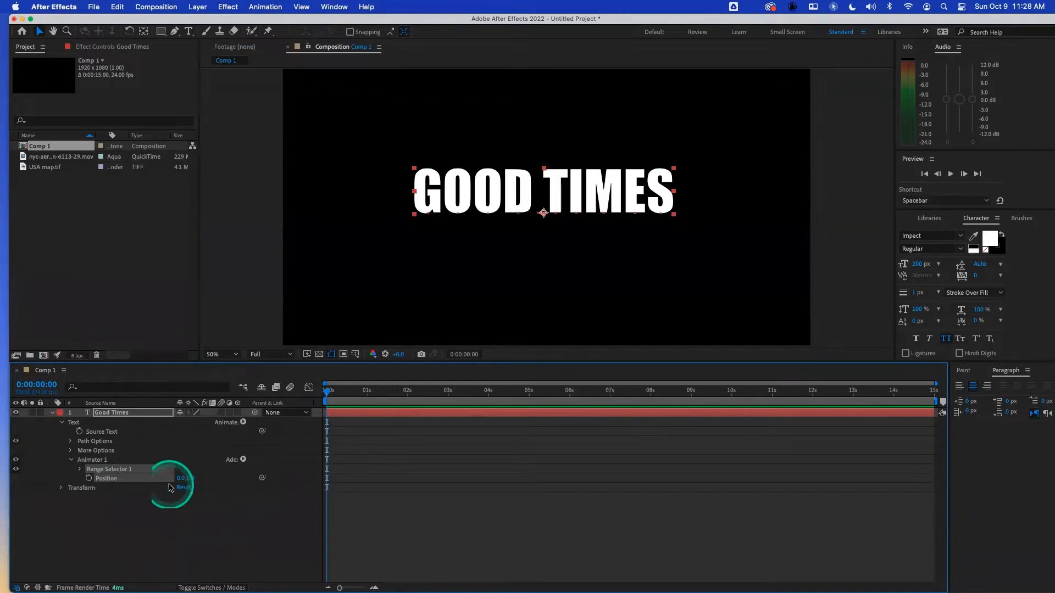
{"action": "left_click", "coordinate": [60, 488]}
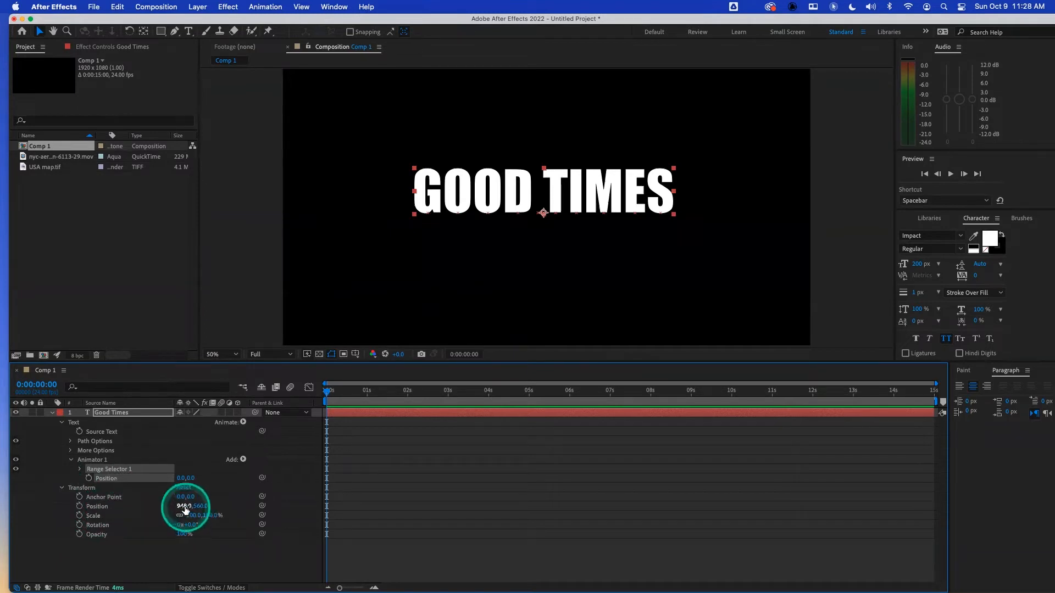
{"action": "left_click", "coordinate": [61, 489]}
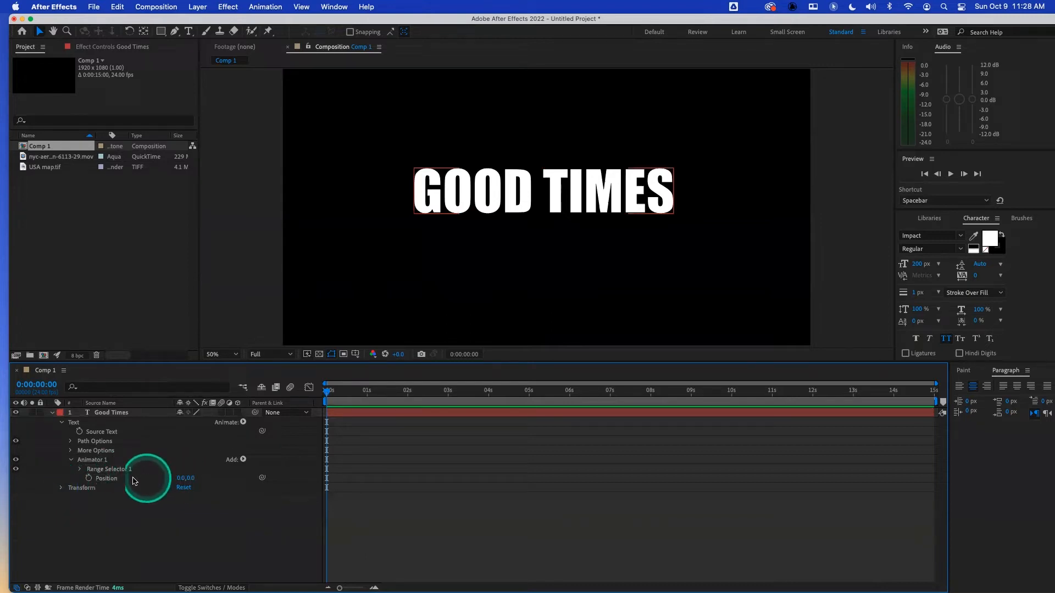
{"action": "left_click", "coordinate": [104, 479]}
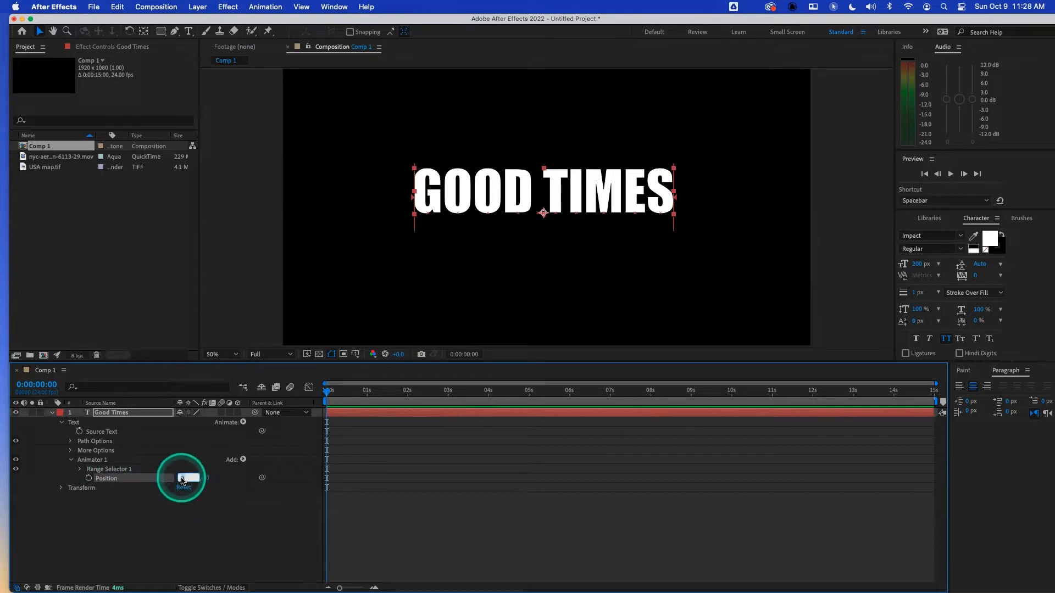
{"action": "key", "text": "Return"}
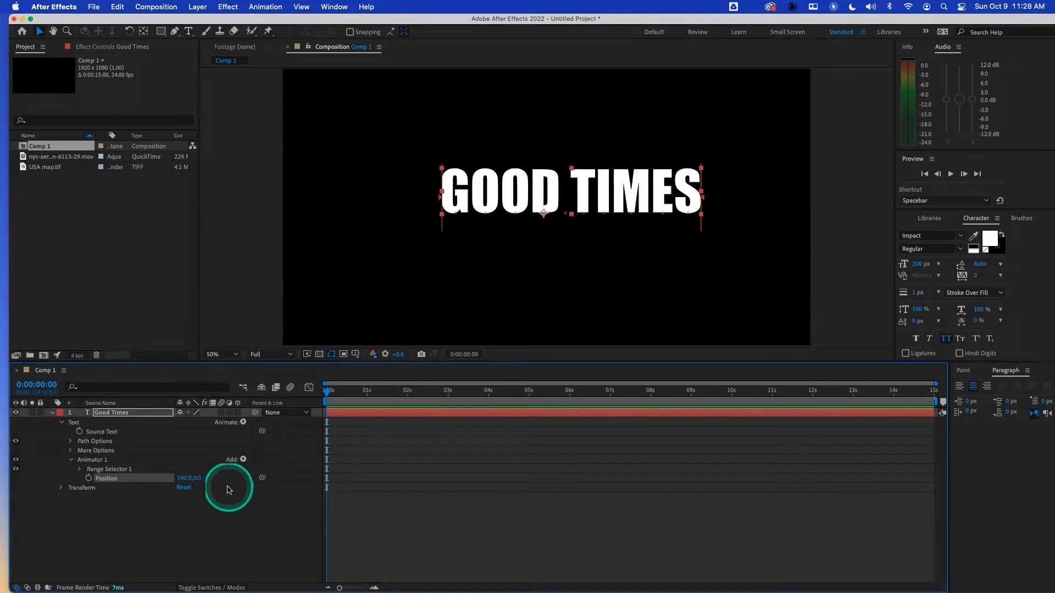
- Try an X value of 1048 for the layer's Transform Position, and undo the layer and animator position changes
{"action": "left_click", "coordinate": [62, 488]}
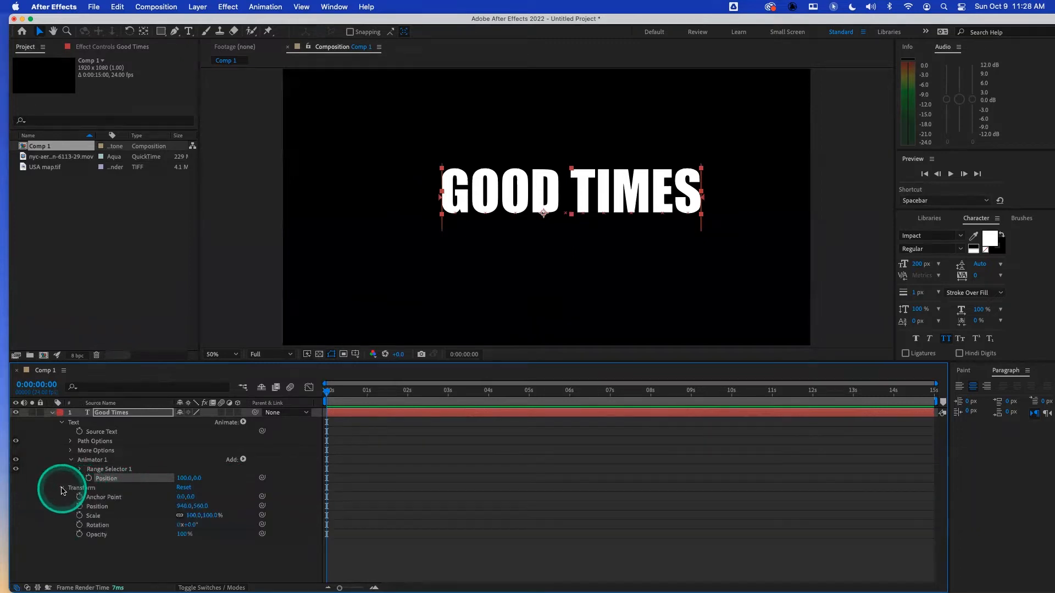
{"action": "left_click", "coordinate": [181, 506]}
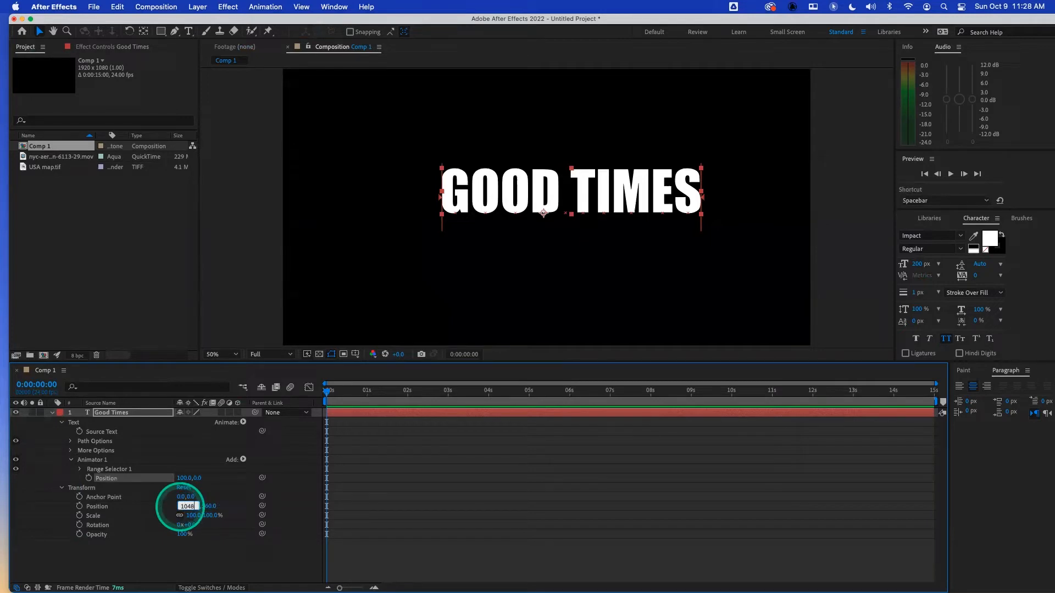
{"action": "key", "text": "Return"}
{"action": "key", "text": "super+z"}
{"action": "key", "text": "super+z"}
{"action": "key", "text": "super+z"}
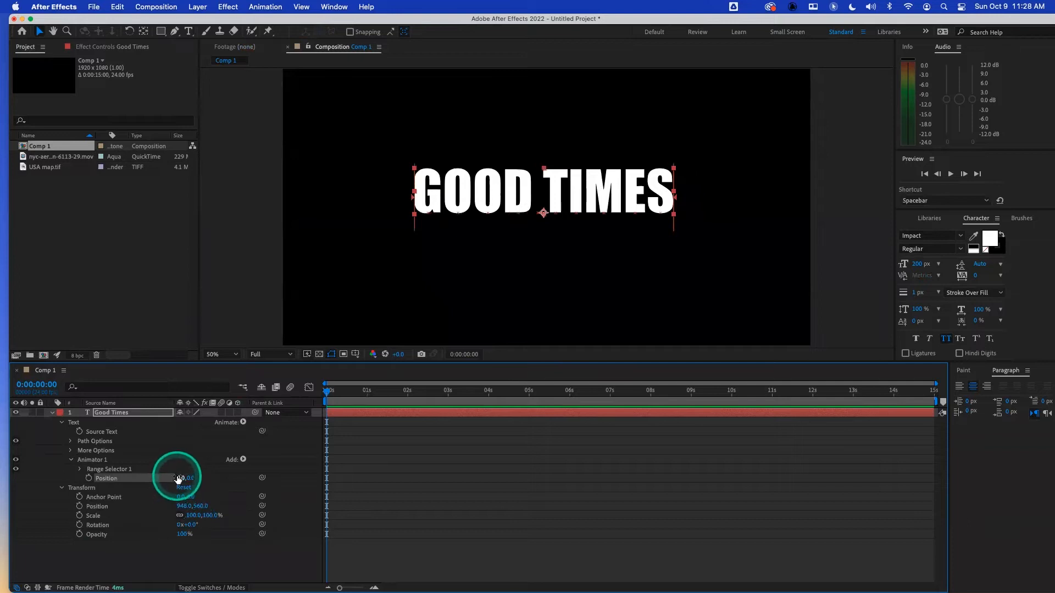
- Try other offsets for Animator 1's Position and reset the property to its default
{"action": "mouse_move", "coordinate": [184, 478]}
{"action": "left_mouse_down"}
{"action": "mouse_move", "coordinate": [278, 483]}
{"action": "mouse_move", "coordinate": [160, 482]}
{"action": "mouse_move", "coordinate": [200, 471]}
{"action": "mouse_move", "coordinate": [177, 483]}
{"action": "mouse_move", "coordinate": [236, 483]}
{"action": "mouse_move", "coordinate": [202, 483]}
{"action": "left_mouse_up"}
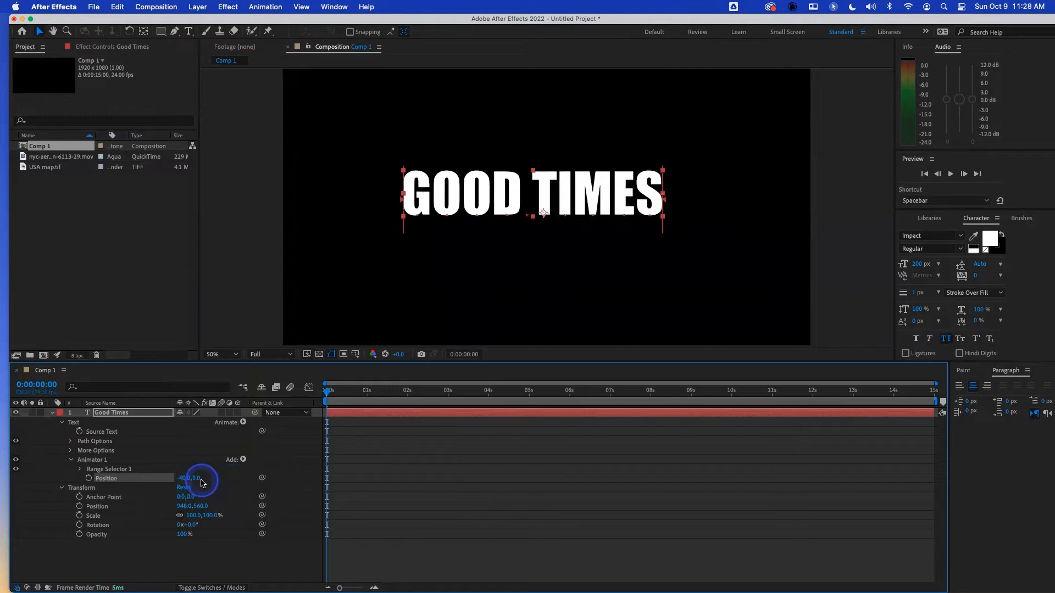
{"action": "right_click", "coordinate": [111, 479]}
{"action": "left_click", "coordinate": [158, 522]}
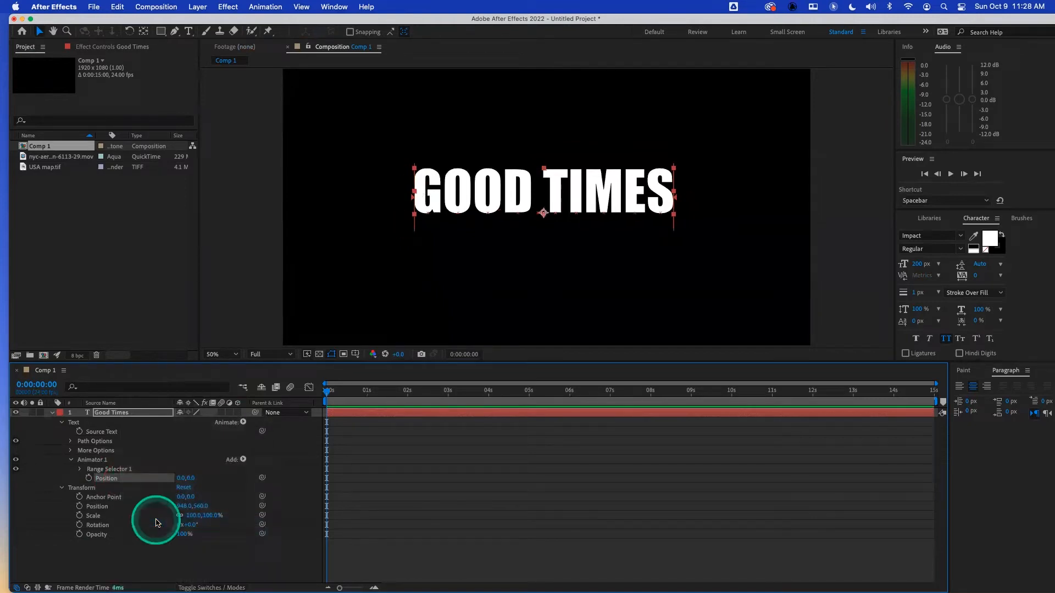
- Set the Y value of Animator 1's Position to -350, moving the text to the top of the frame
{"action": "left_click", "coordinate": [87, 462]}
{"action": "left_click", "coordinate": [110, 478]}
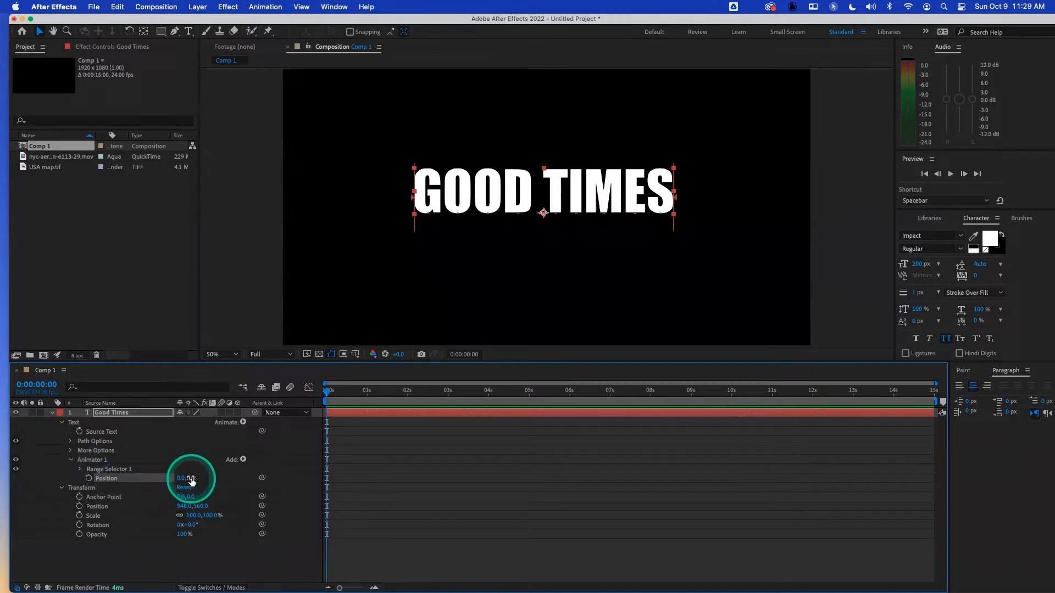
{"action": "left_click_drag", "start_coordinate": [188, 478], "coordinate": [14, 470]}
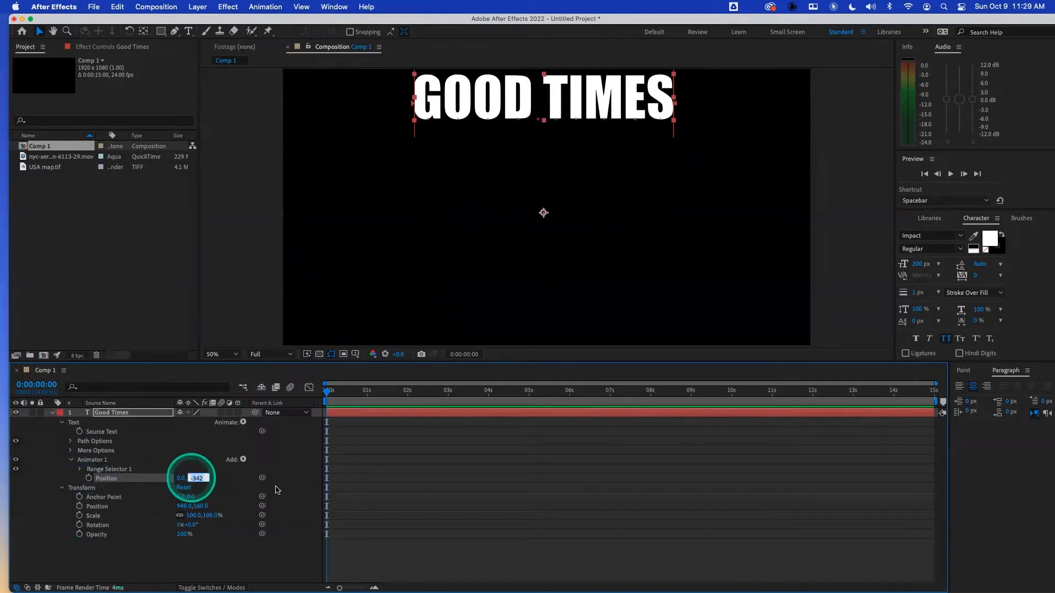
{"action": "left_click", "coordinate": [293, 490]}
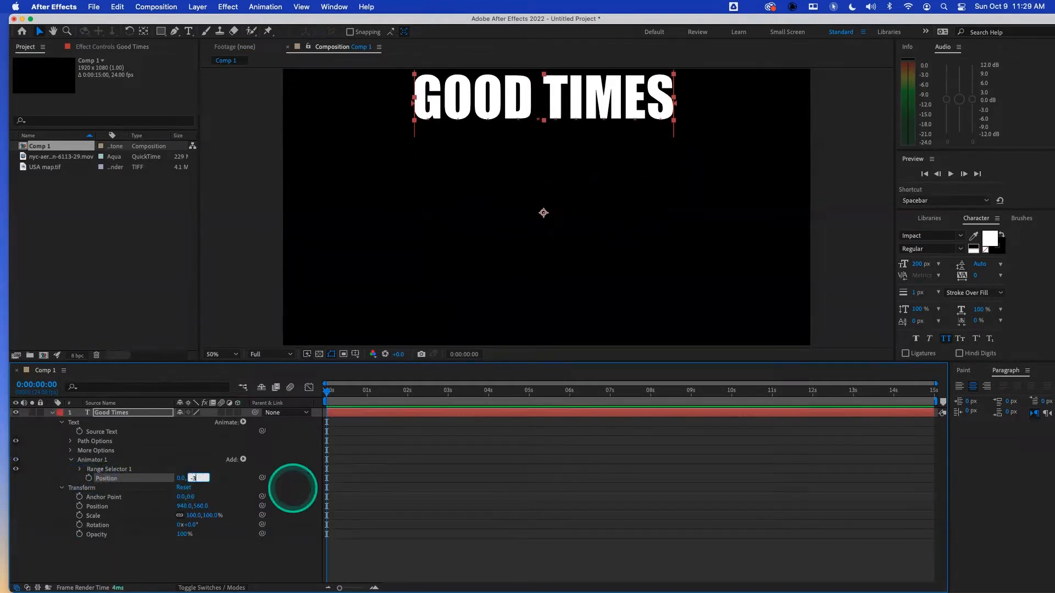
{"action": "key", "text": "Return"}
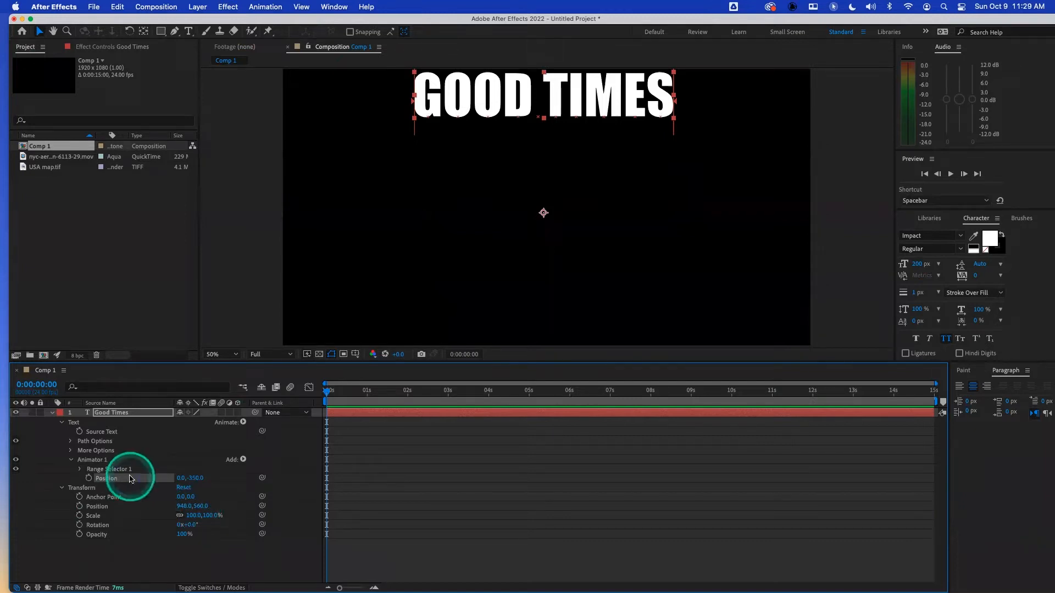
- Expand Range Selector 1 under Animator 1 and set the Good Times layer's label color to Yellow
{"action": "left_click", "coordinate": [100, 462]}
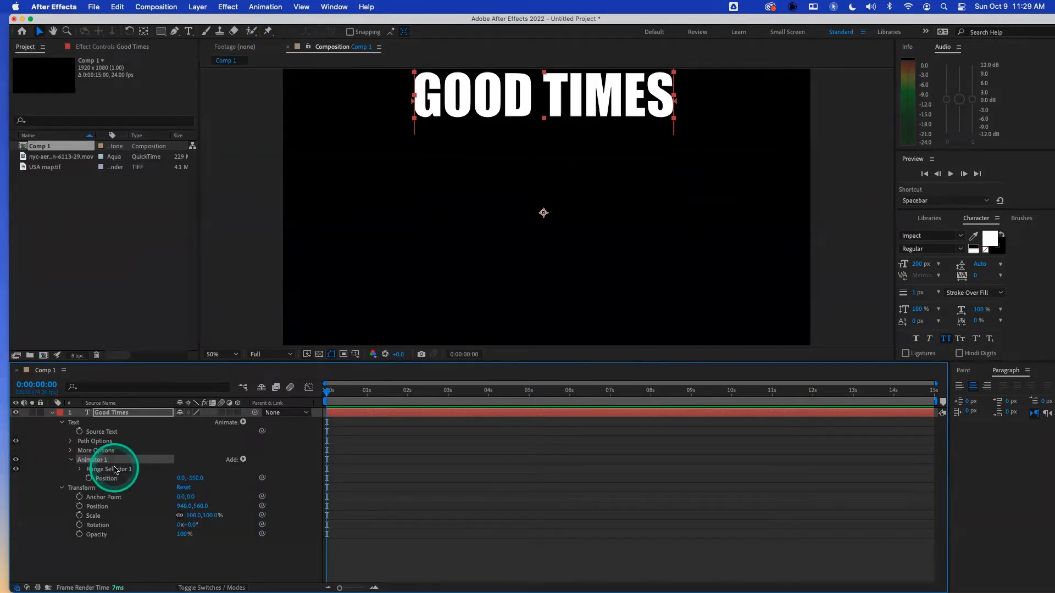
{"action": "left_click", "coordinate": [79, 470]}
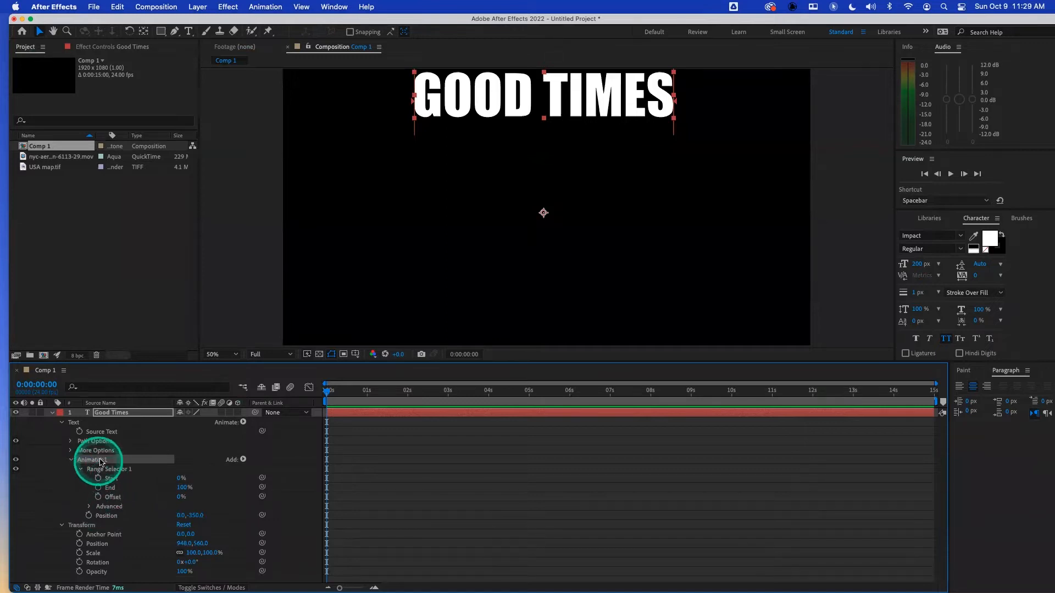
{"action": "left_click", "coordinate": [114, 413]}
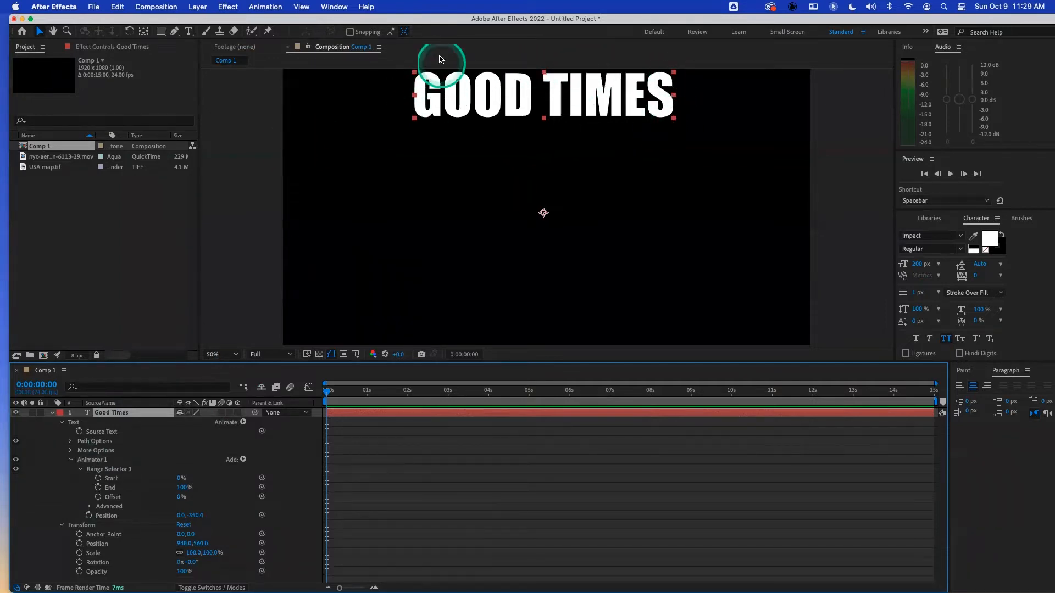
{"action": "left_click", "coordinate": [60, 413]}
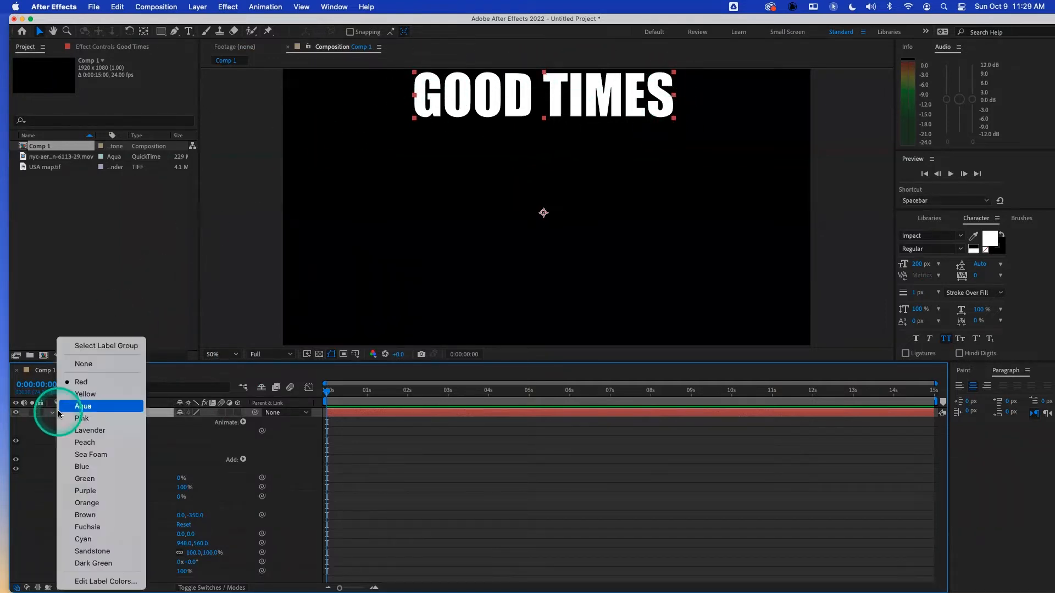
{"action": "left_click", "coordinate": [85, 394]}
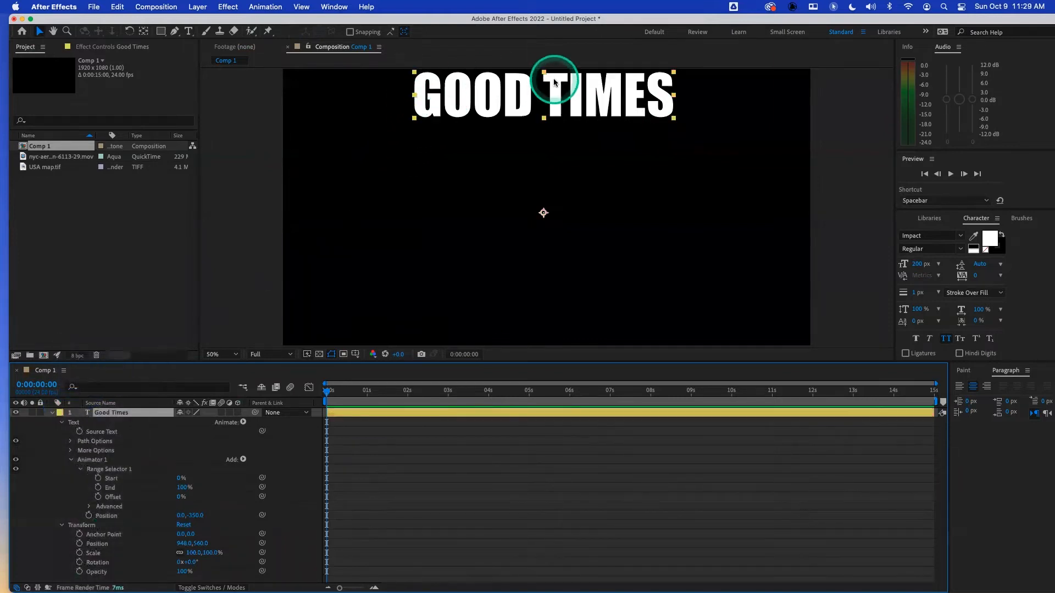
- Select Animator 1 to display its range bounds and set the Y value of its Position to 0
{"action": "left_click", "coordinate": [89, 462]}
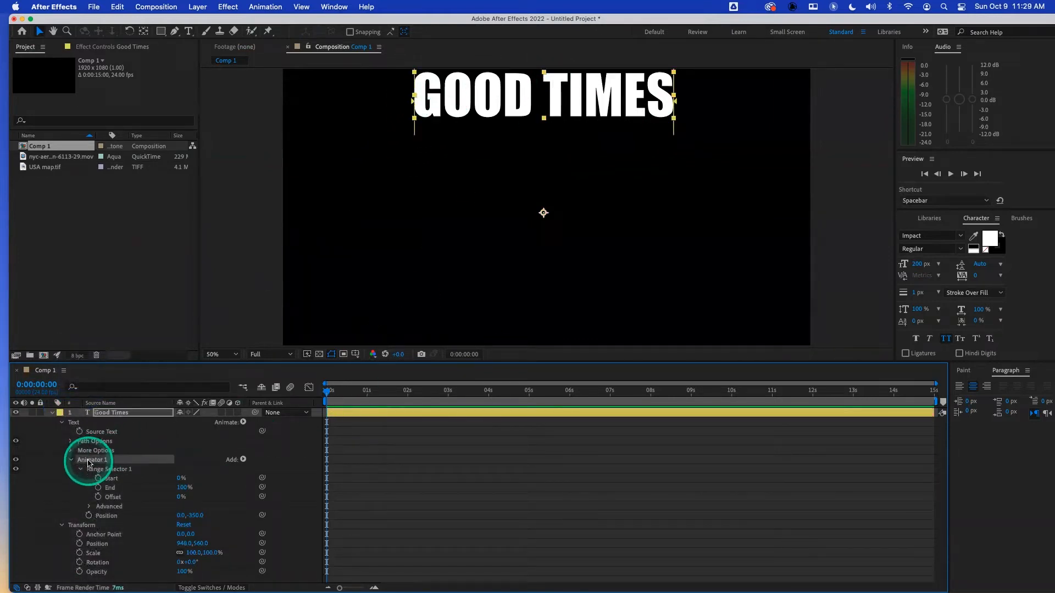
{"action": "left_click", "coordinate": [103, 412]}
{"action": "left_click", "coordinate": [93, 461]}
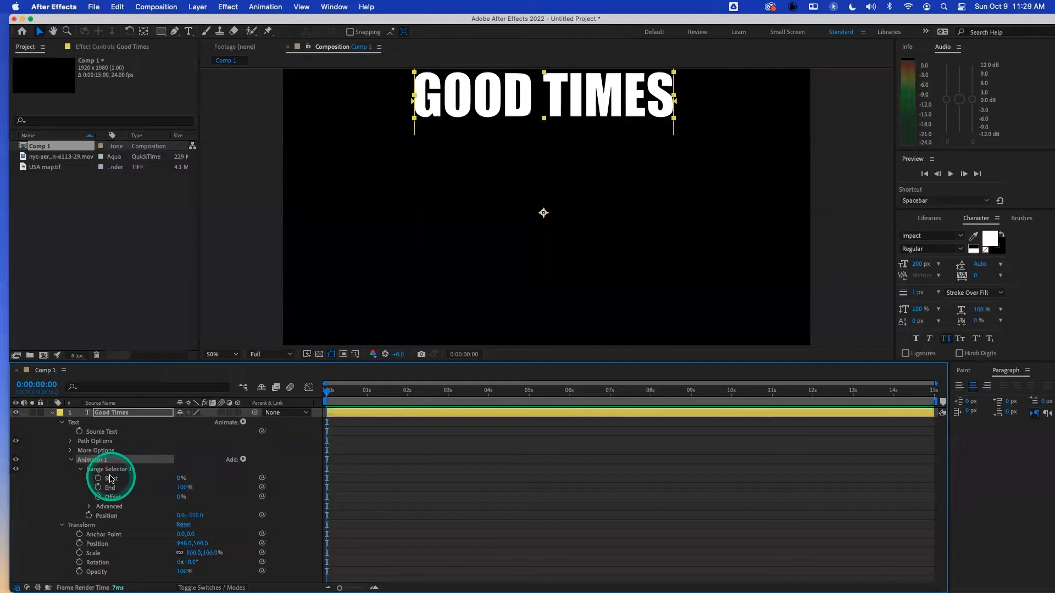
{"action": "left_click", "coordinate": [194, 516]}
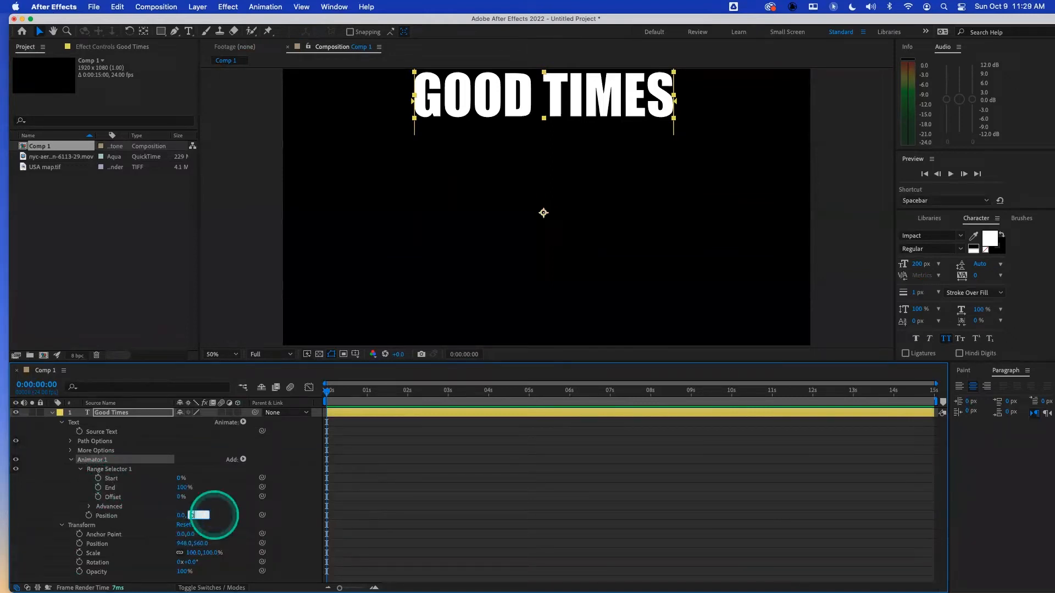
{"action": "type", "text": "0"}
{"action": "key", "text": "Return"}
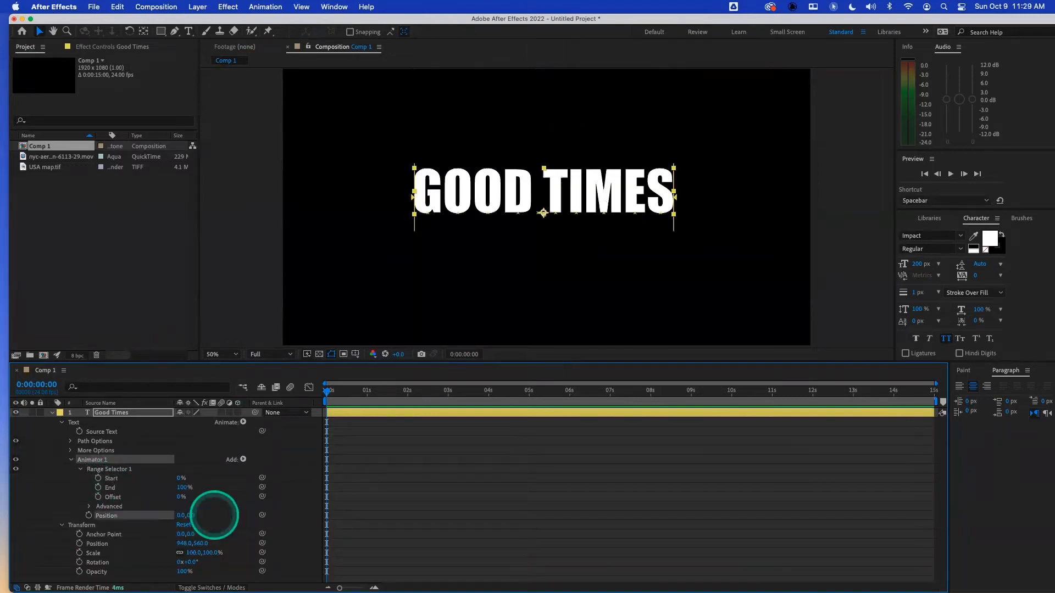
- Set Range Selector 1's End to 50%, then try a Y value of -349 for Animator 1's Position and reset it
{"action": "left_click", "coordinate": [109, 488]}
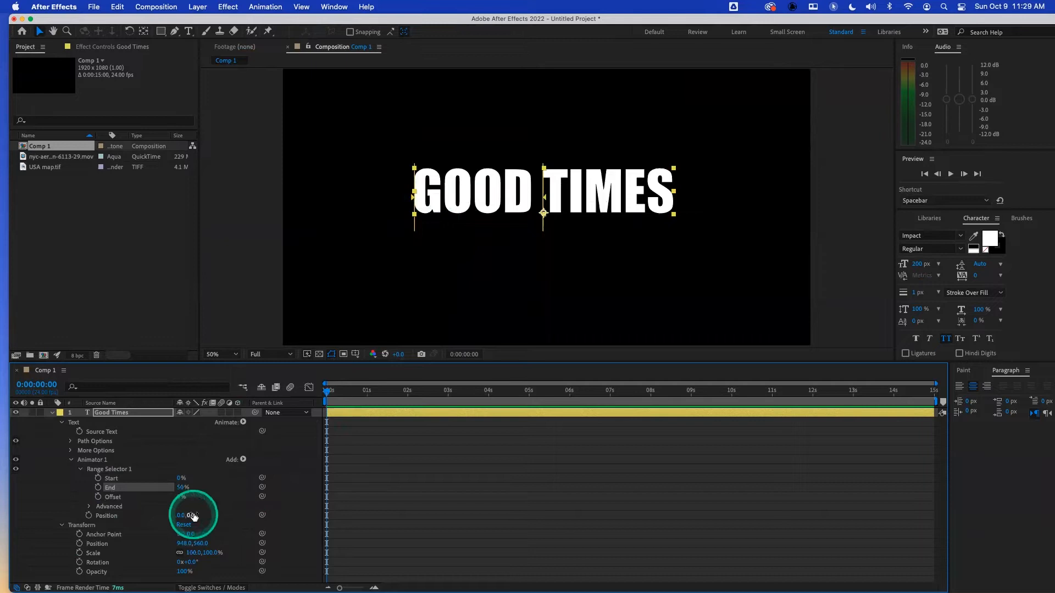
{"action": "left_click_drag", "start_coordinate": [192, 517], "coordinate": [34, 507]}
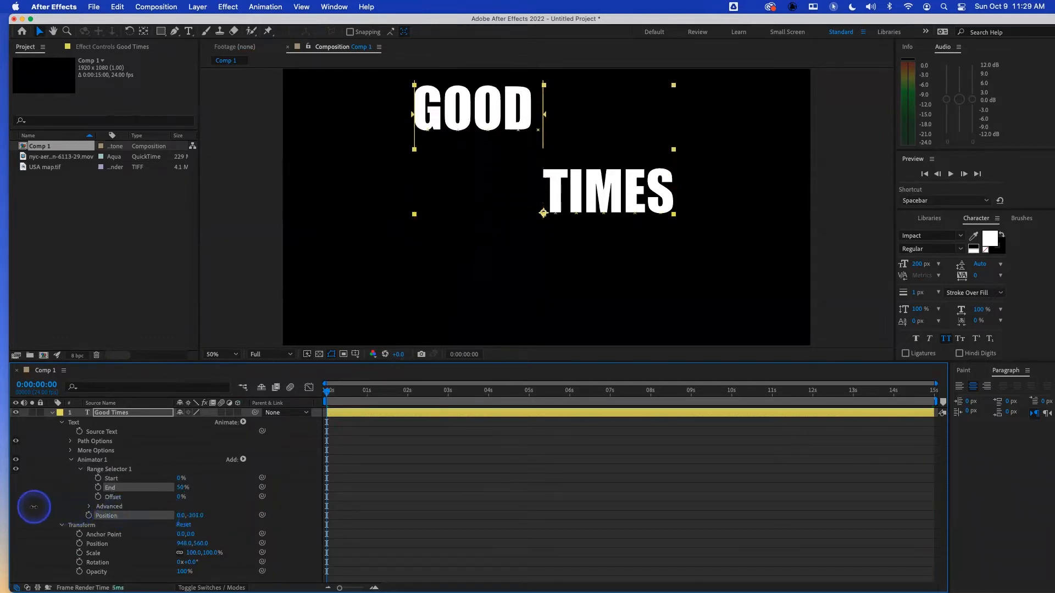
{"action": "left_click_drag", "start_coordinate": [194, 514], "coordinate": [183, 516]}
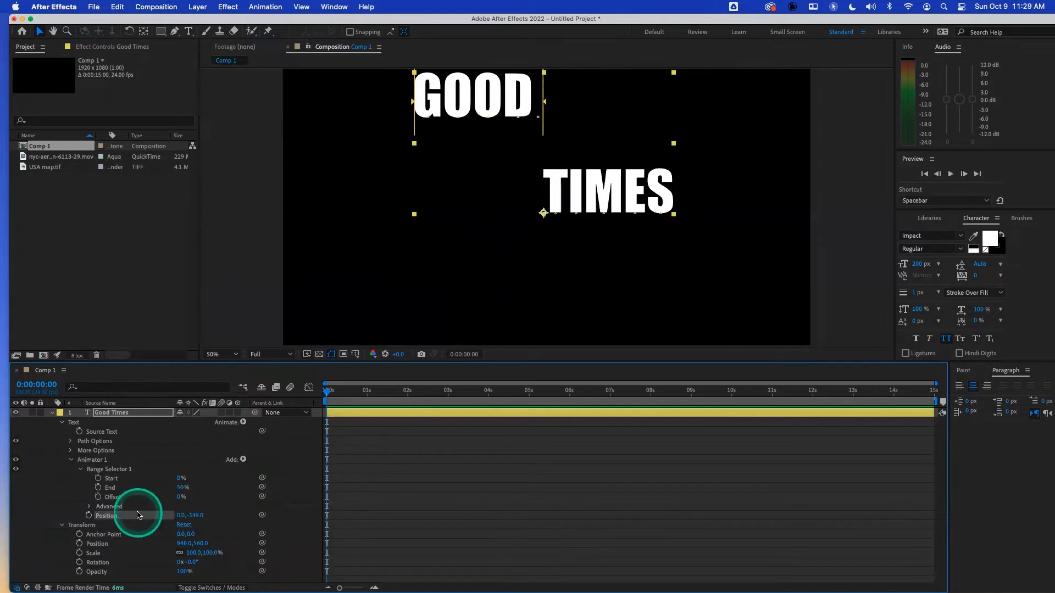
{"action": "right_click", "coordinate": [134, 516]}
{"action": "left_click", "coordinate": [155, 526]}
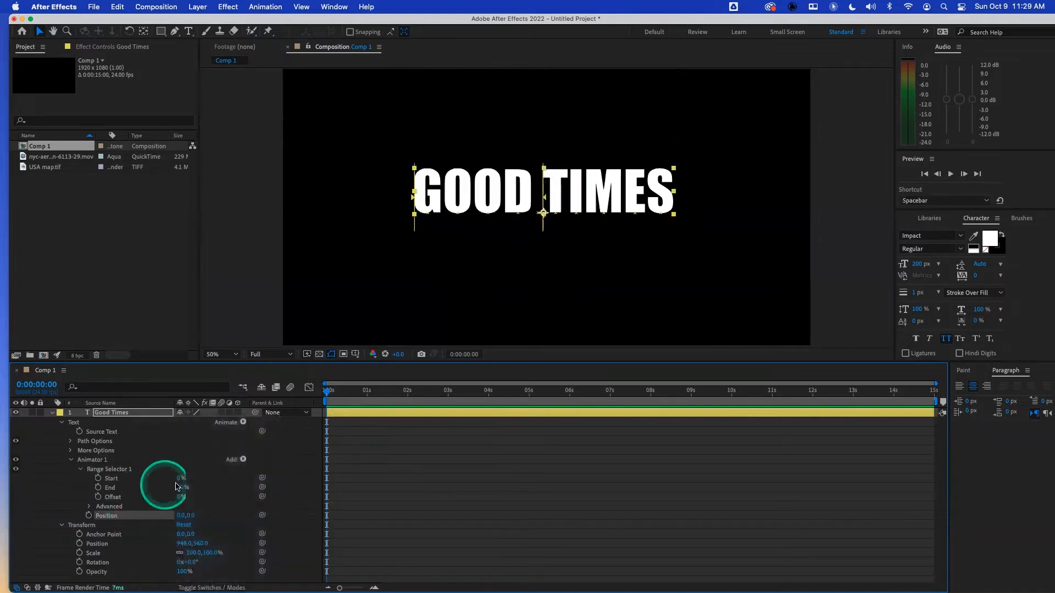
- Limit Range Selector 1 to a Start of 20% and End of 30%, and try and undo a Position offset
{"action": "left_click", "coordinate": [179, 479]}
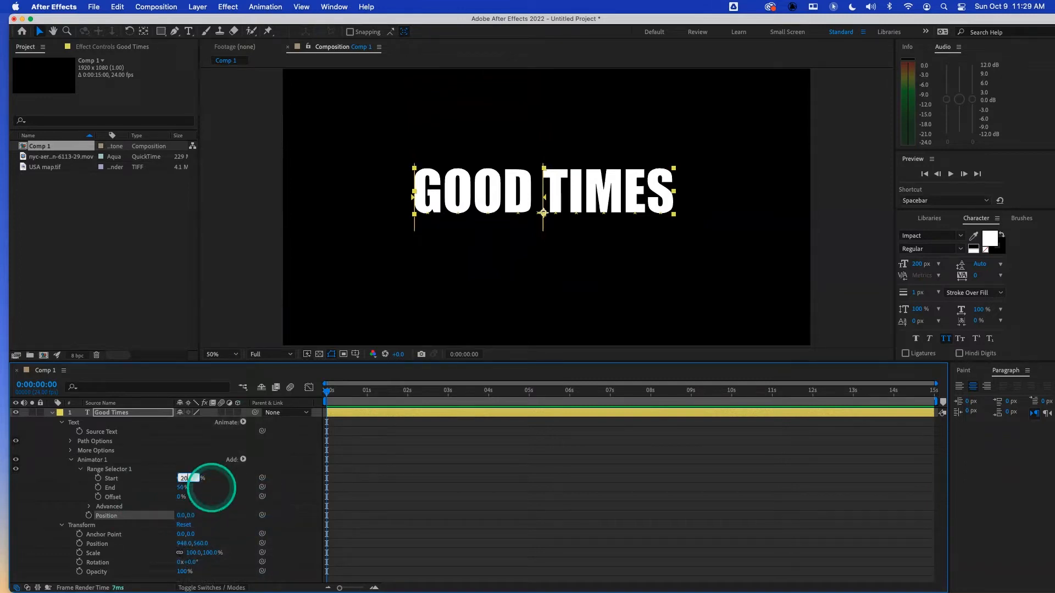
{"action": "key", "text": "Tab"}
{"action": "type", "text": "3"}
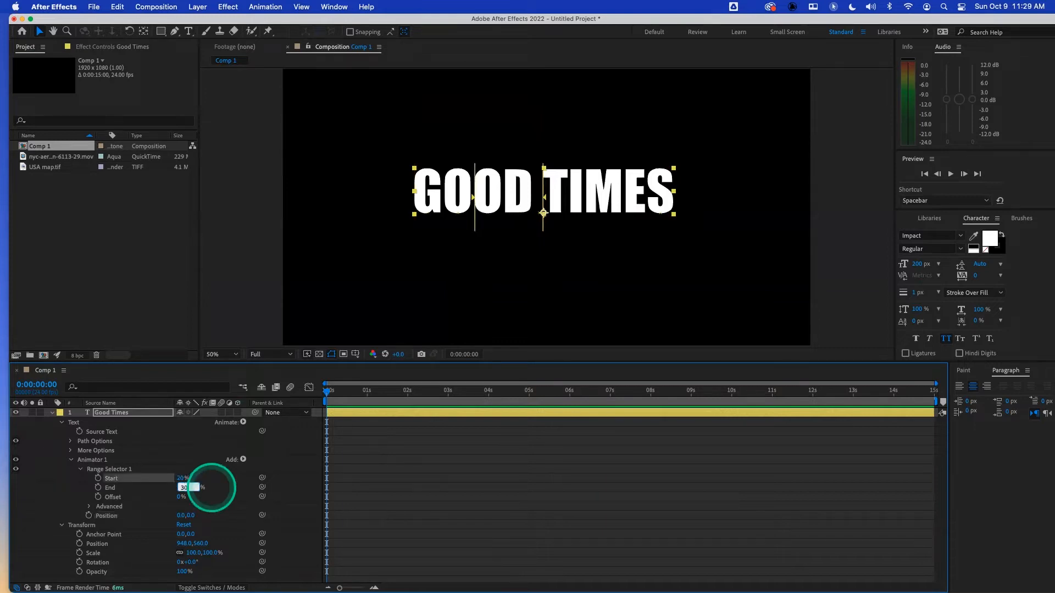
{"action": "key", "text": "Return"}
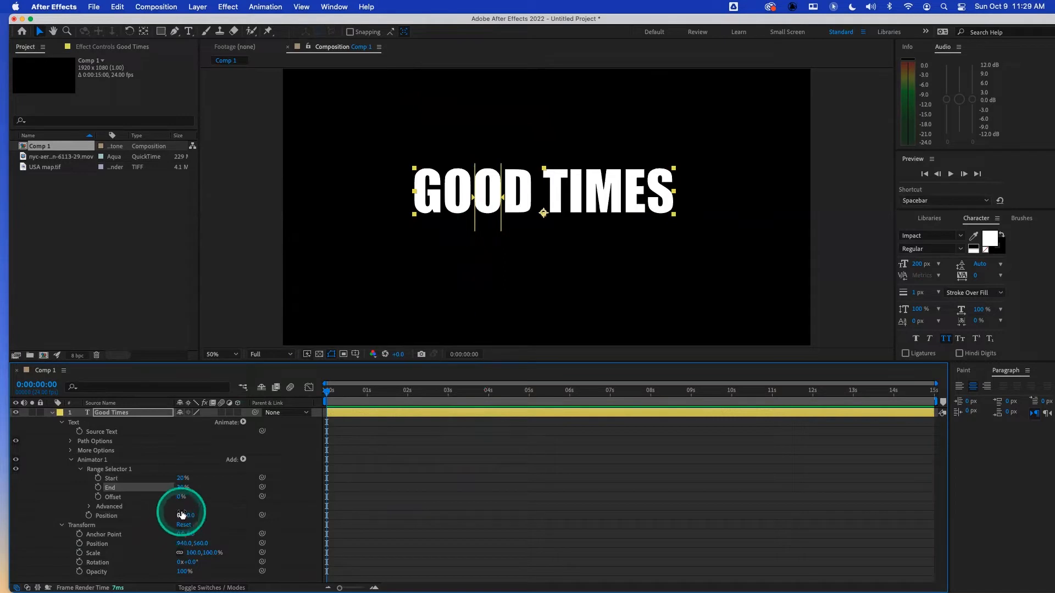
{"action": "mouse_move", "coordinate": [187, 516]}
{"action": "left_mouse_down"}
{"action": "mouse_move", "coordinate": [196, 514]}
{"action": "mouse_move", "coordinate": [11, 508]}
{"action": "mouse_move", "coordinate": [239, 496]}
{"action": "mouse_move", "coordinate": [30, 496]}
{"action": "mouse_move", "coordinate": [217, 489]}
{"action": "mouse_move", "coordinate": [64, 501]}
{"action": "mouse_move", "coordinate": [177, 500]}
{"action": "left_mouse_up"}
{"action": "key", "text": "super+z"}
- Set Range Selector 1's Start to 90% and End to 100% to isolate the final letter
{"action": "left_click", "coordinate": [262, 471]}
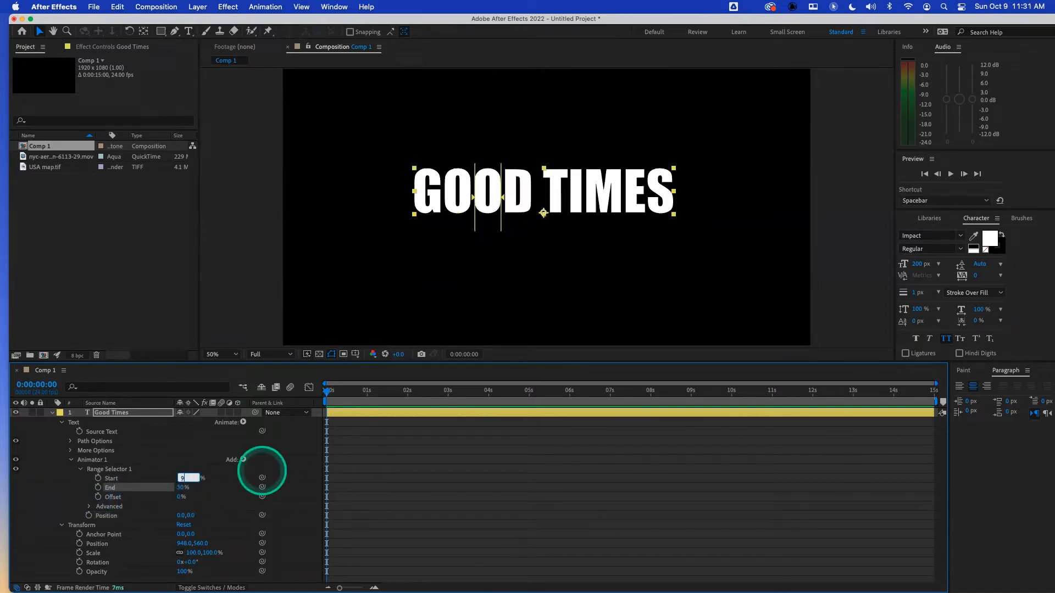
{"action": "key", "text": "Tab"}
{"action": "type", "text": "100"}
{"action": "key", "text": "Return"}
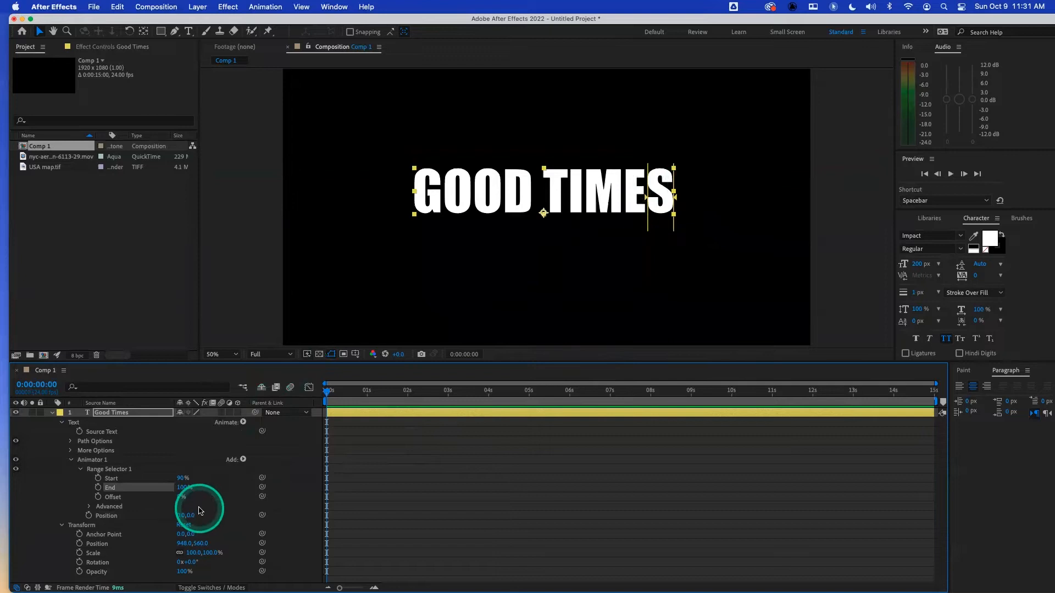
- Try offsetting the final letter with Animator 1's Position at 89, -17, and reset the property
{"action": "left_click_drag", "start_coordinate": [181, 518], "coordinate": [126, 505]}
{"action": "mouse_move", "coordinate": [199, 516]}
{"action": "left_mouse_down"}
{"action": "mouse_move", "coordinate": [301, 523]}
{"action": "mouse_move", "coordinate": [200, 515]}
{"action": "mouse_move", "coordinate": [306, 511]}
{"action": "mouse_move", "coordinate": [130, 500]}
{"action": "mouse_move", "coordinate": [485, 547]}
{"action": "mouse_move", "coordinate": [184, 514]}
{"action": "mouse_move", "coordinate": [582, 525]}
{"action": "mouse_move", "coordinate": [126, 504]}
{"action": "mouse_move", "coordinate": [181, 504]}
{"action": "left_mouse_up"}
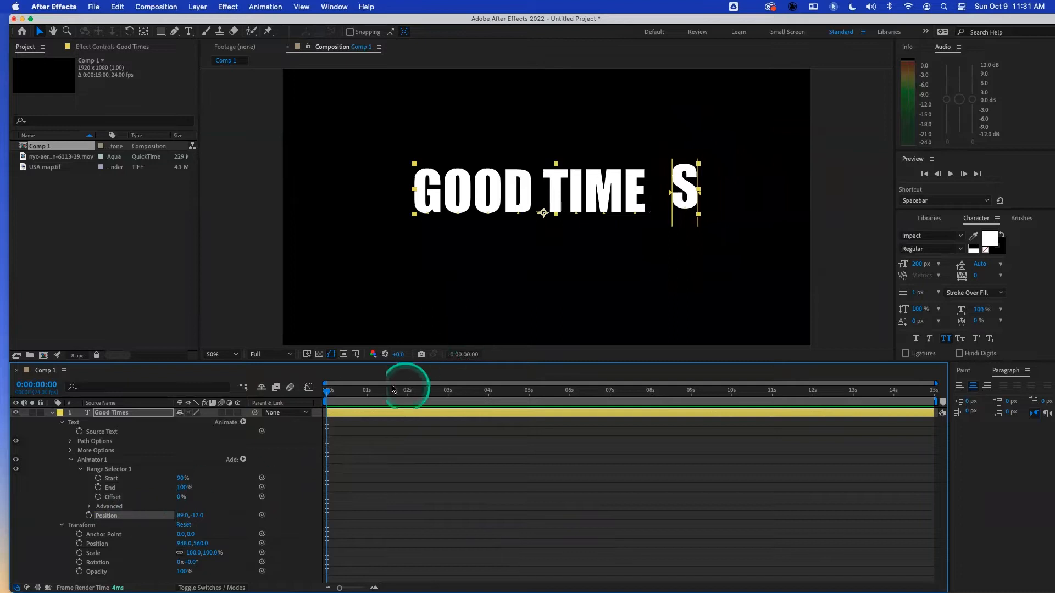
{"action": "right_click", "coordinate": [130, 516]}
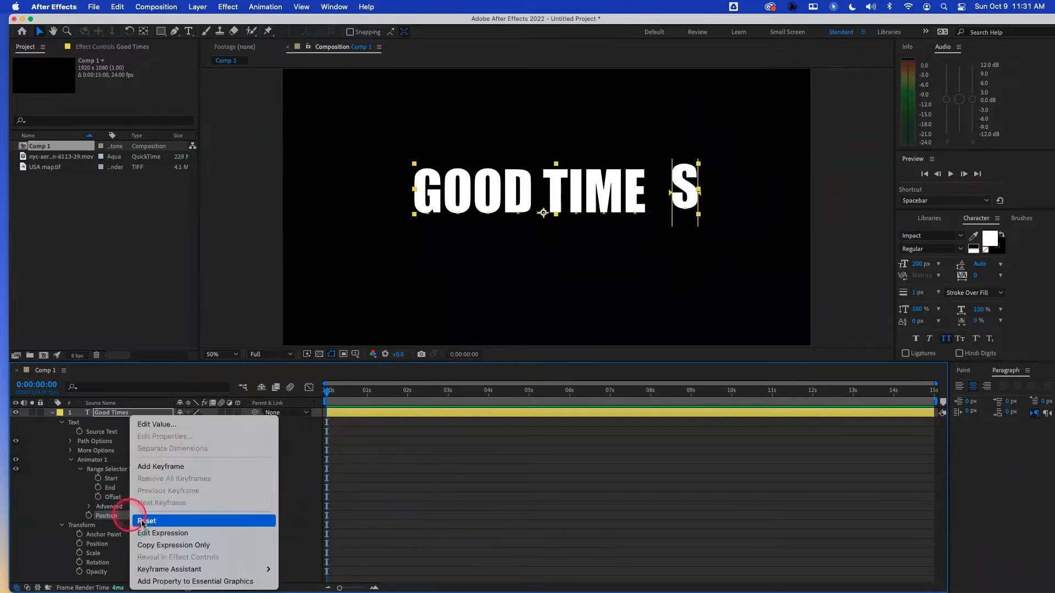
{"action": "left_click", "coordinate": [147, 521]}
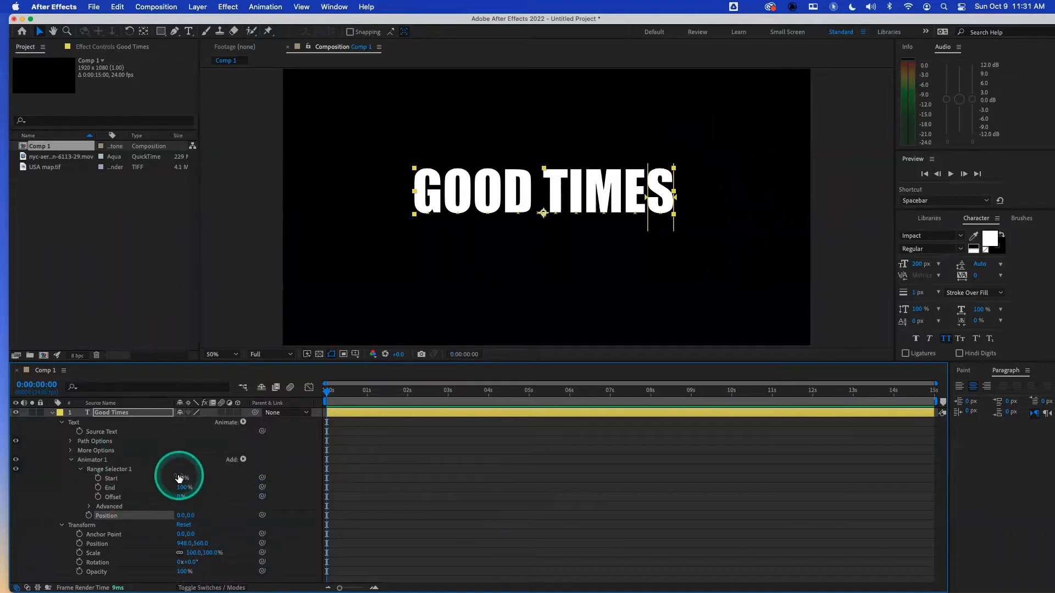
- Set Range Selector 1's Start to 10% and End to 30%, and try a slight Y Position offset before resetting it
{"action": "left_click", "coordinate": [200, 482]}
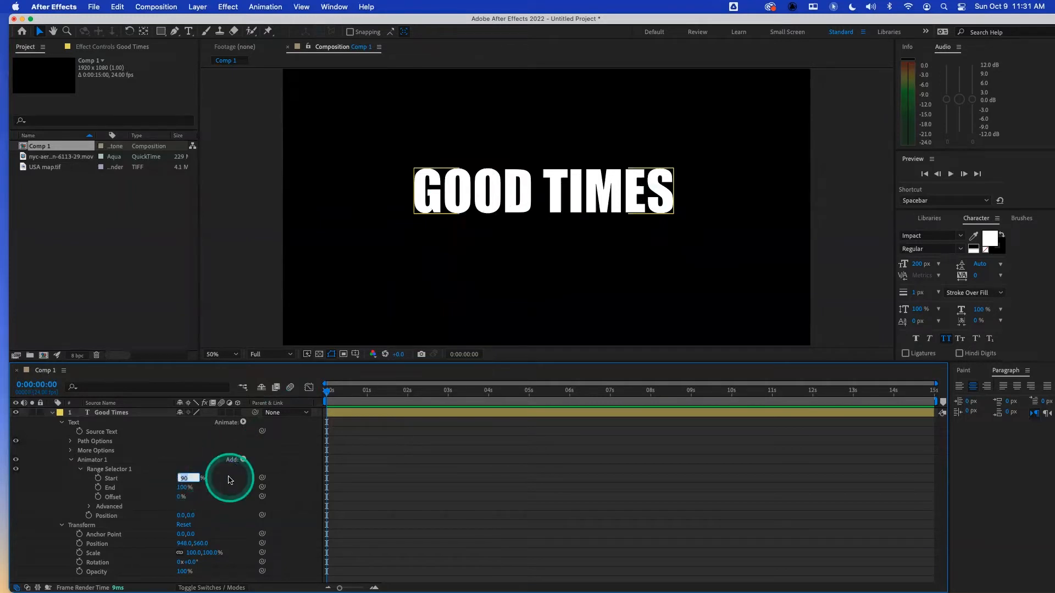
{"action": "key", "text": "Tab"}
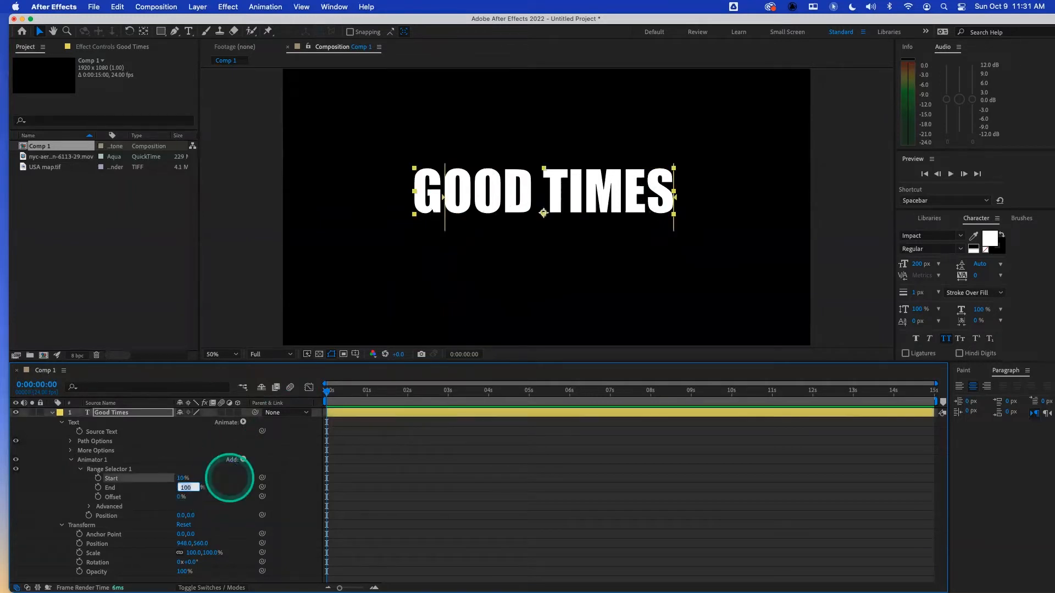
{"action": "key", "text": "Return"}
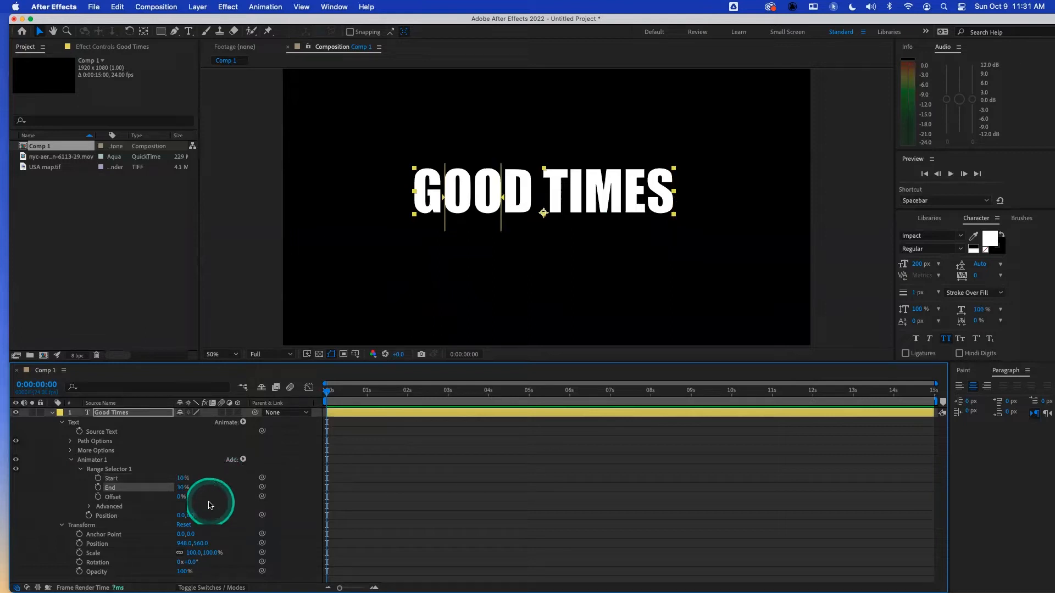
{"action": "mouse_move", "coordinate": [190, 515]}
{"action": "left_mouse_down"}
{"action": "mouse_move", "coordinate": [397, 509]}
{"action": "mouse_move", "coordinate": [28, 572]}
{"action": "mouse_move", "coordinate": [212, 513]}
{"action": "mouse_move", "coordinate": [71, 502]}
{"action": "mouse_move", "coordinate": [215, 516]}
{"action": "mouse_move", "coordinate": [12, 542]}
{"action": "mouse_move", "coordinate": [188, 516]}
{"action": "left_mouse_up"}
{"action": "right_click", "coordinate": [134, 520]}
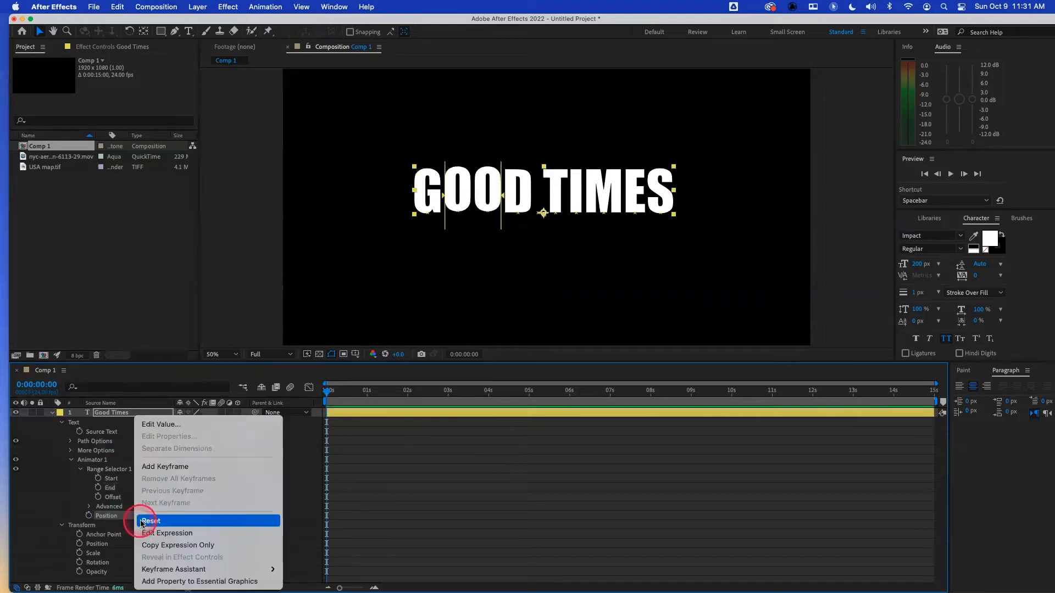
{"action": "left_click", "coordinate": [146, 515]}
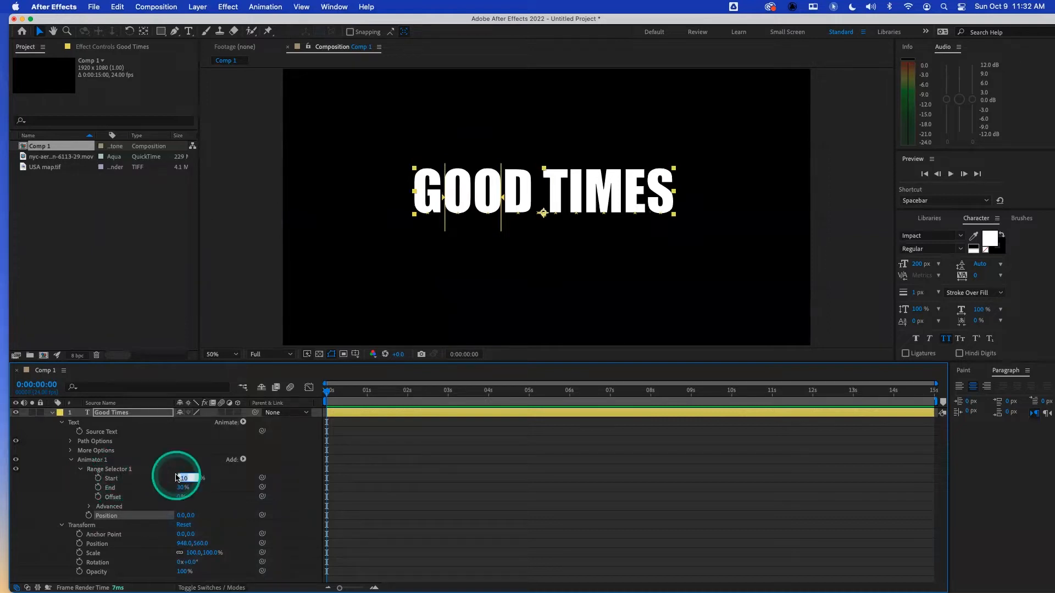
- Set Range Selector 1's Start to 0% and End to 100% so it covers the whole title
{"action": "key", "text": "Tab"}
{"action": "type", "text": "100"}
{"action": "key", "text": "Return"}
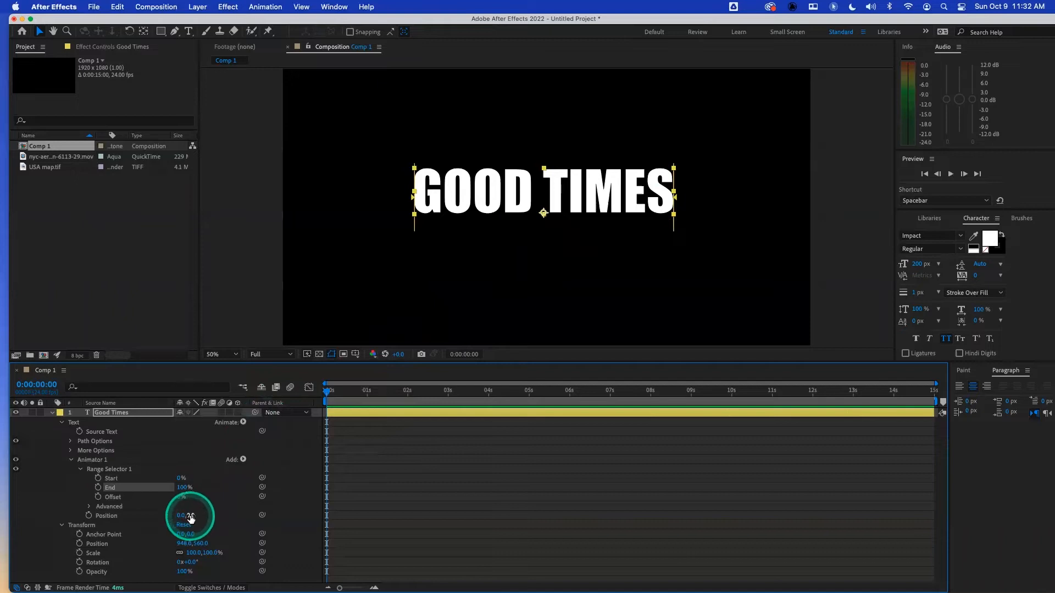
- Try Y values of -534 and -550 for Animator 1's Position to push the title off-frame, and return it to 0
{"action": "left_click_drag", "start_coordinate": [190, 518], "coordinate": [137, 513]}
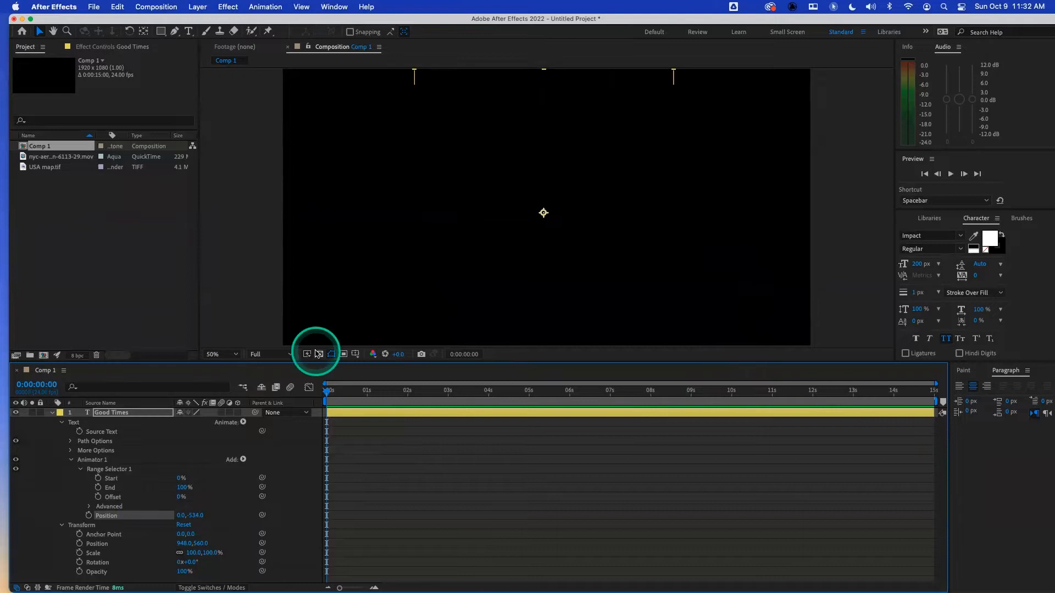
{"action": "left_click_drag", "start_coordinate": [195, 516], "coordinate": [191, 516]}
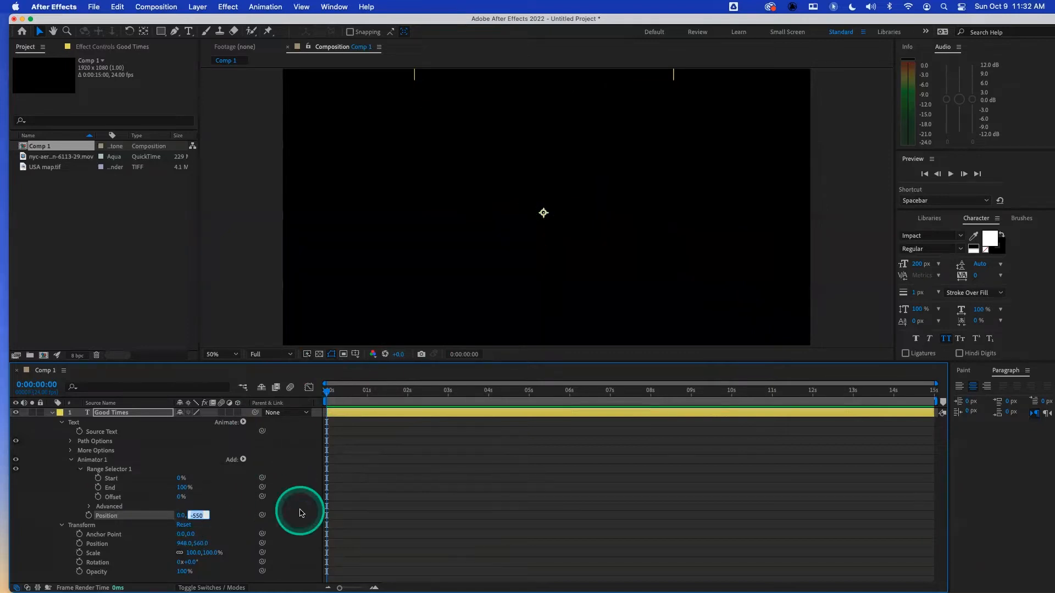
{"action": "key", "text": "Return"}
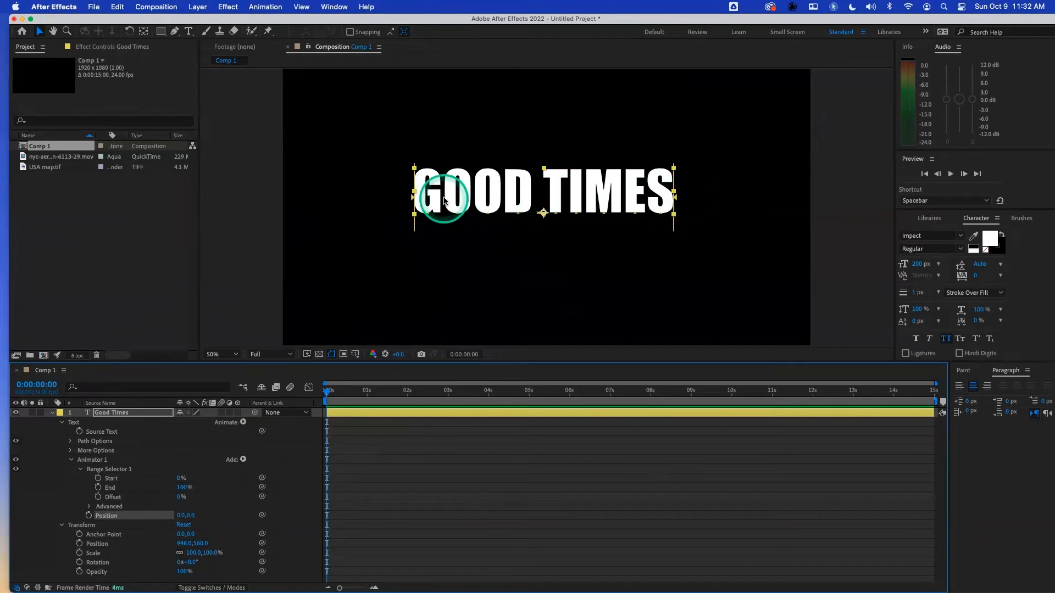
- Create a green solid 1920 px wide and 20 px high
{"action": "key", "text": "super+y"}
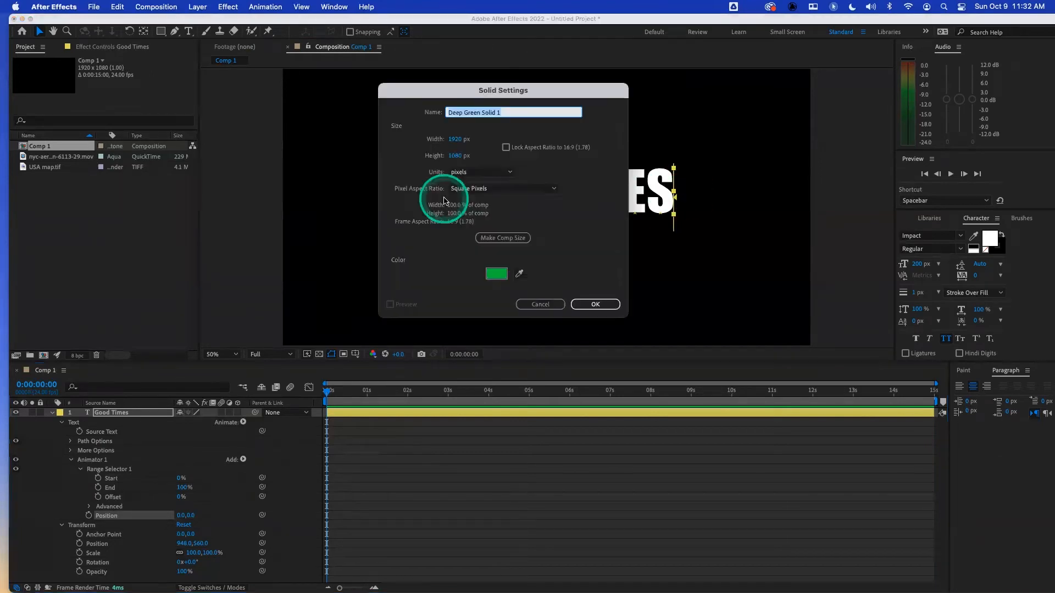
{"action": "left_click", "coordinate": [457, 156]}
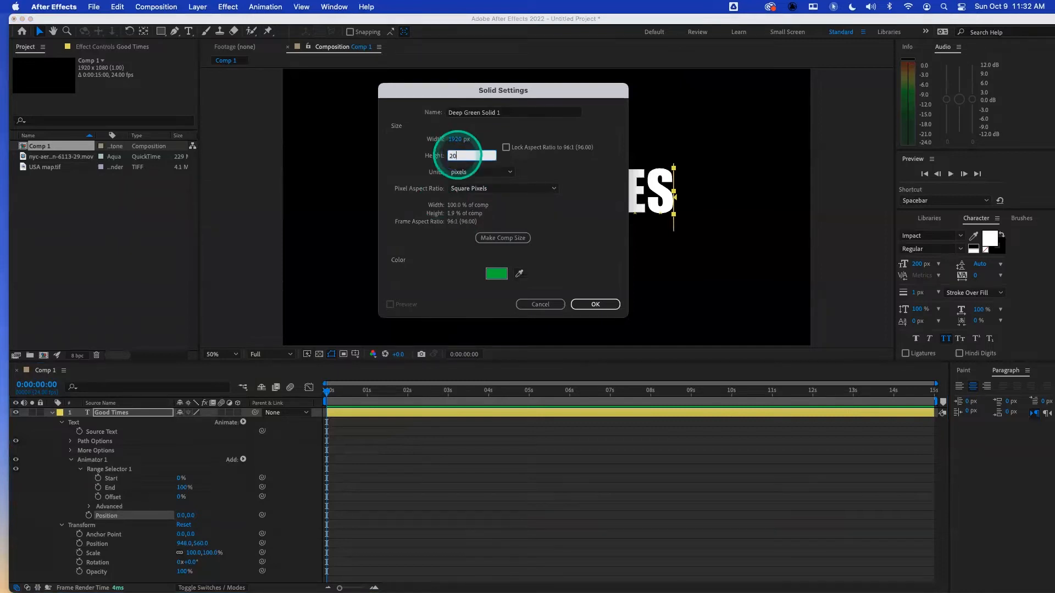
{"action": "type", "text": "20"}
{"action": "key", "text": "Return"}
- Place the green solid below the Good Times layer in the stack and move the bar down near the frame's lower edge
{"action": "left_click_drag", "start_coordinate": [392, 207], "coordinate": [392, 213]}
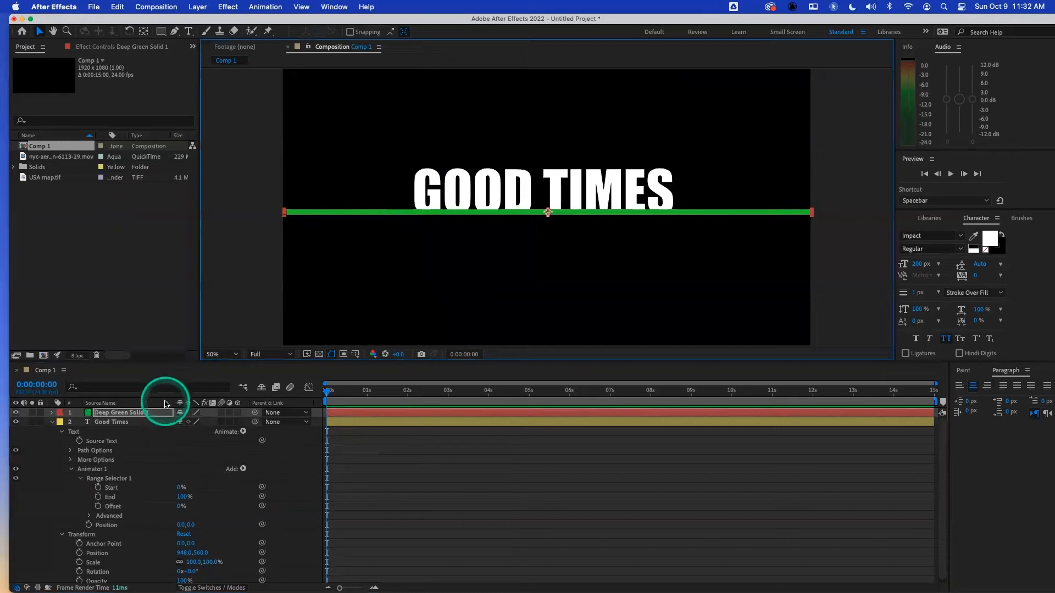
{"action": "mouse_move", "coordinate": [165, 411]}
{"action": "left_mouse_down"}
{"action": "mouse_move", "coordinate": [158, 435]}
{"action": "mouse_move", "coordinate": [158, 426]}
{"action": "left_mouse_up"}
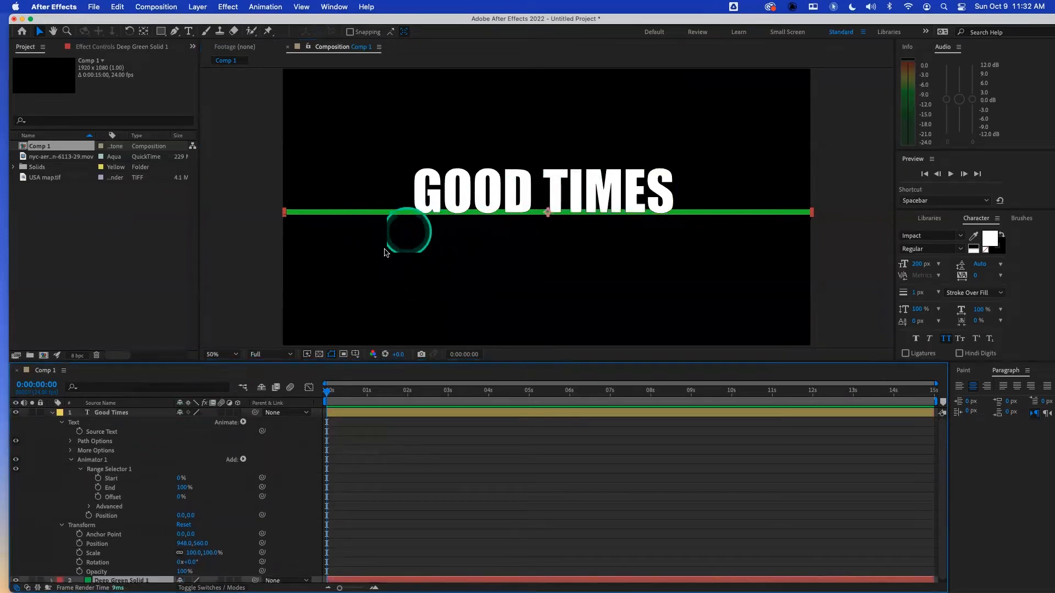
{"action": "left_click_drag", "start_coordinate": [339, 214], "coordinate": [341, 327]}
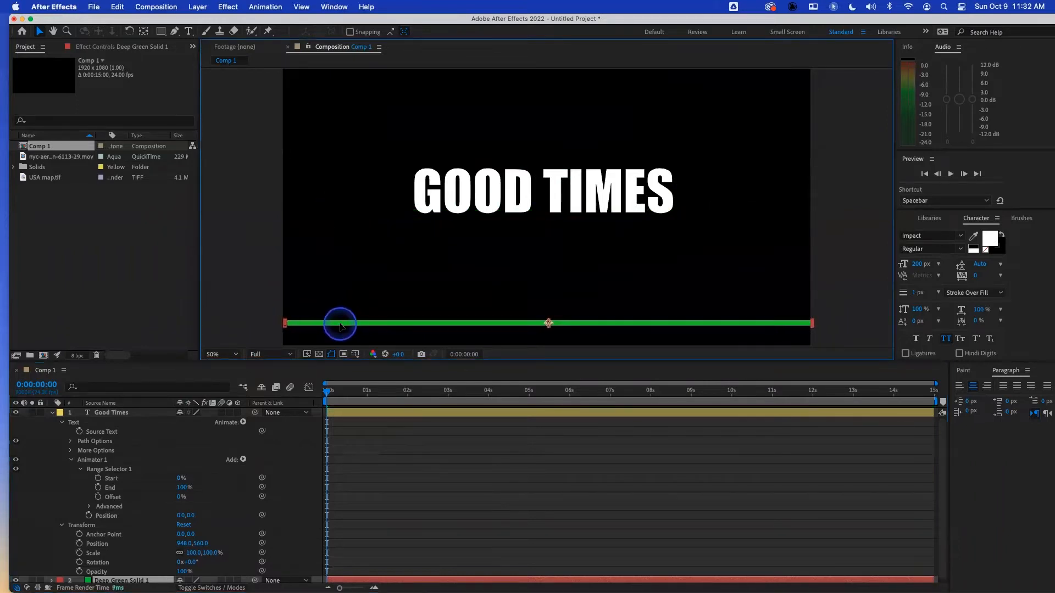
- Move the Good Times title down onto the green bar and set Animator 1's Position to 0, -1000 to lift it above the frame
{"action": "left_click_drag", "start_coordinate": [480, 193], "coordinate": [488, 306]}
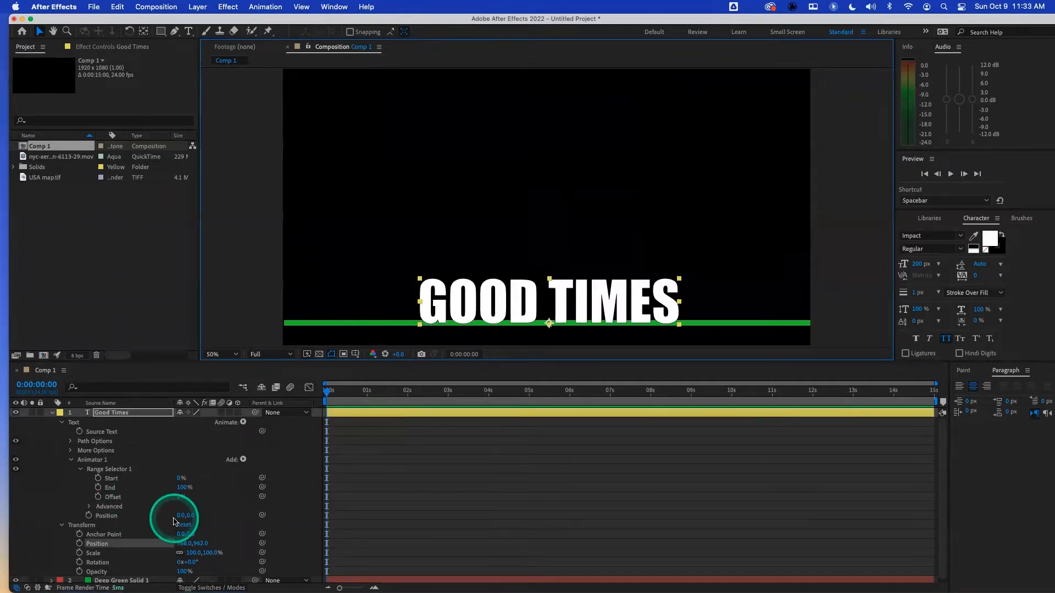
{"action": "left_click_drag", "start_coordinate": [191, 517], "coordinate": [10, 514]}
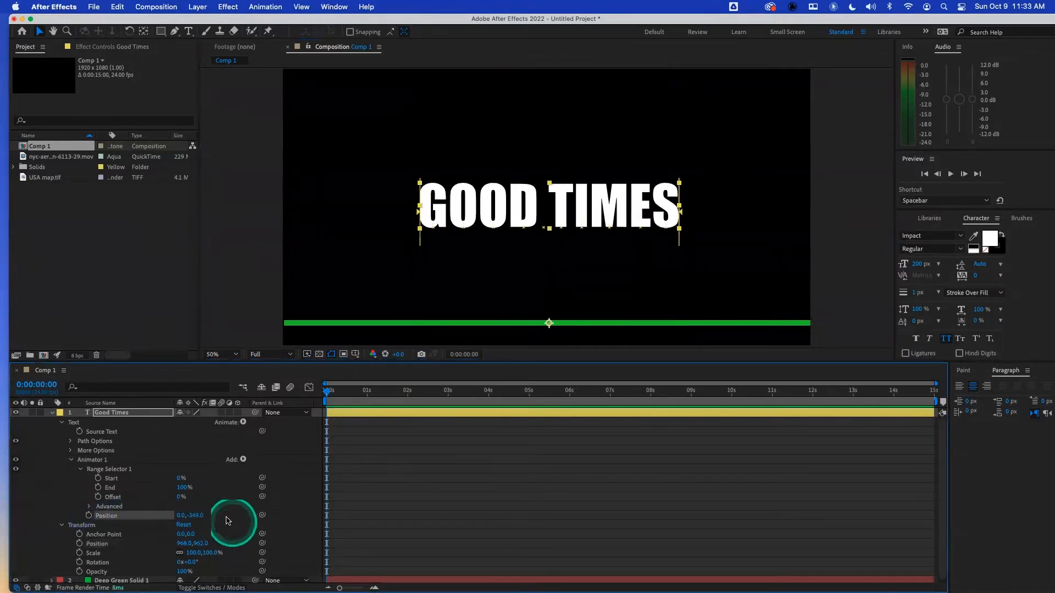
{"action": "left_click_drag", "start_coordinate": [200, 515], "coordinate": [75, 513]}
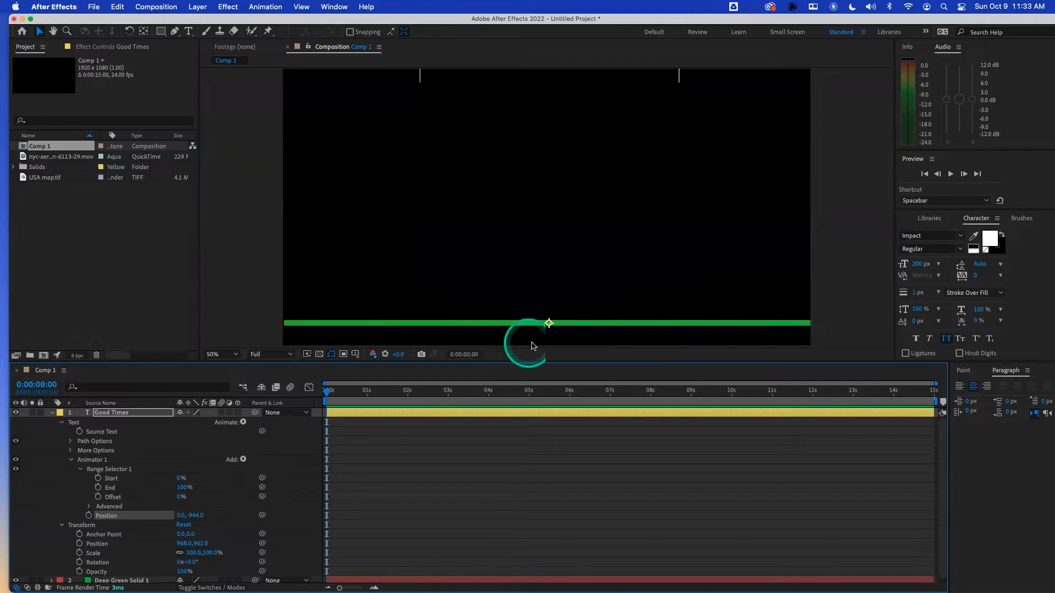
{"action": "left_click", "coordinate": [197, 515]}
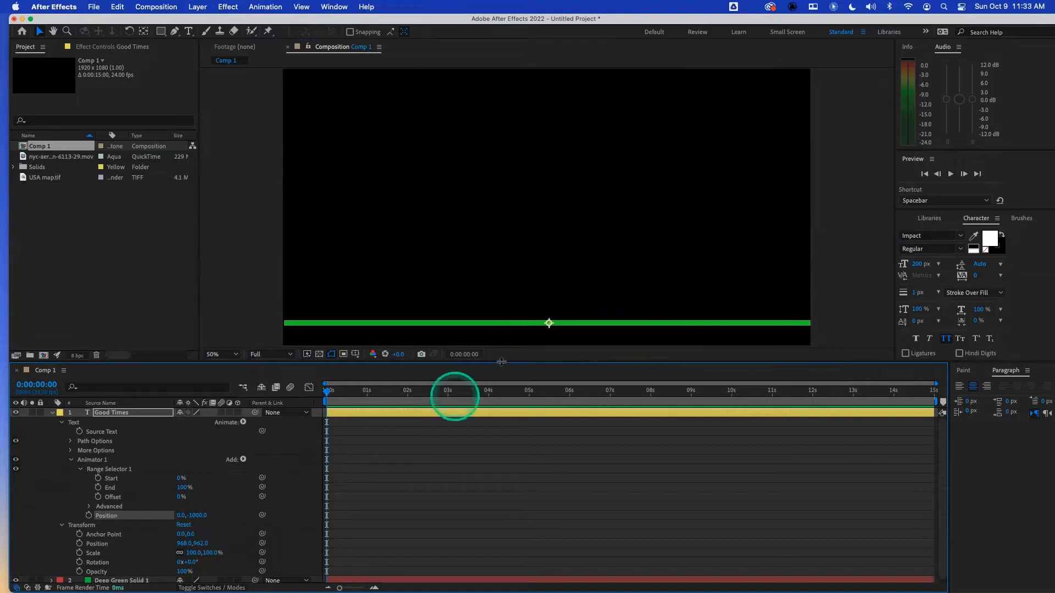
{"action": "scroll", "coordinate": [574, 285], "scroll_direction": "up", "scroll_amount": 1}
{"action": "scroll", "coordinate": [575, 286], "scroll_direction": "down", "scroll_amount": 2}
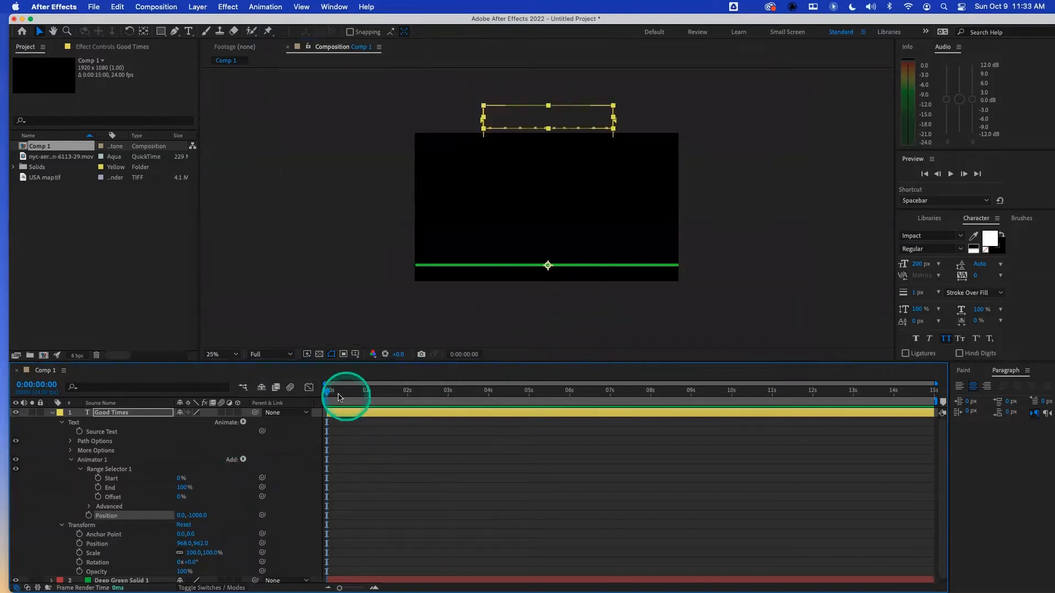
- Try a Range Selector 1 Start of 10% and a higher value to drop the first letters onto the bar
{"action": "left_click", "coordinate": [330, 394]}
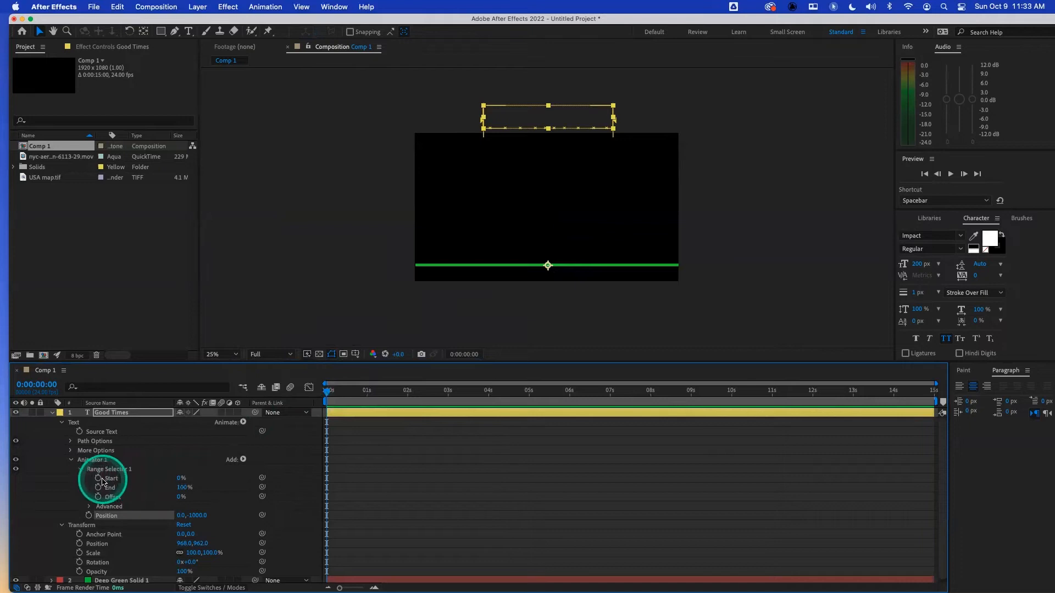
{"action": "left_click", "coordinate": [179, 479]}
{"action": "type", "text": "10"}
{"action": "key", "text": "Return"}
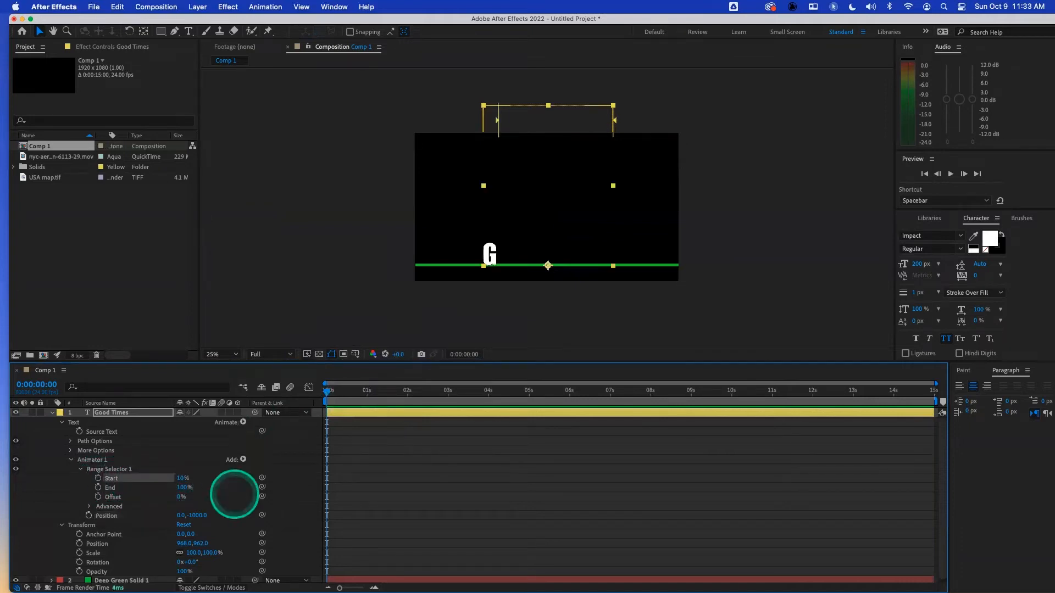
{"action": "left_click", "coordinate": [181, 478]}
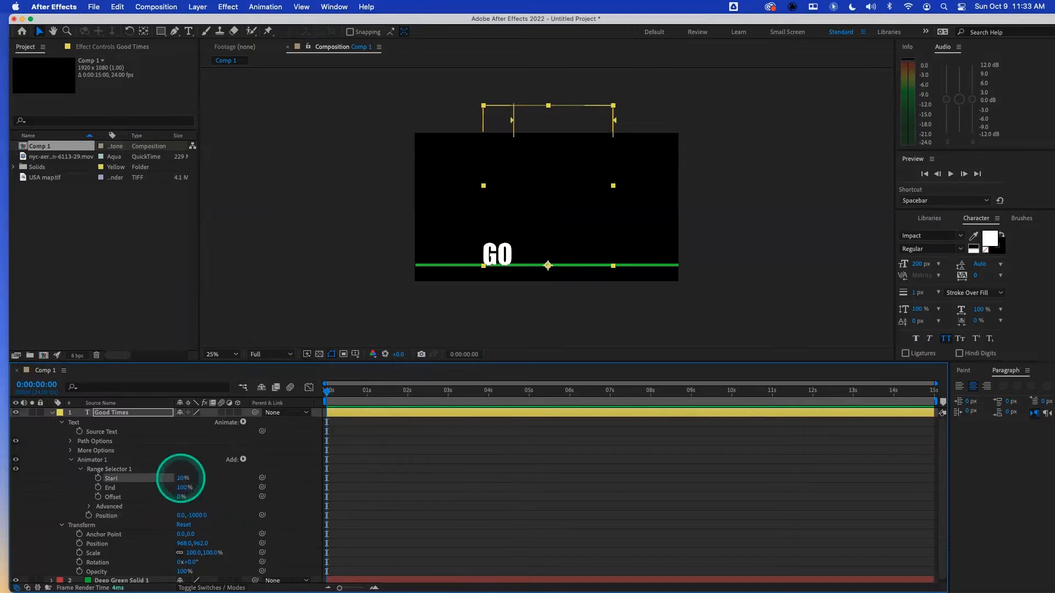
- Keyframe Range Selector 1's Start at 0% at the beginning of the timeline and at 100% at 0:00:02:23
{"action": "left_click", "coordinate": [181, 479]}
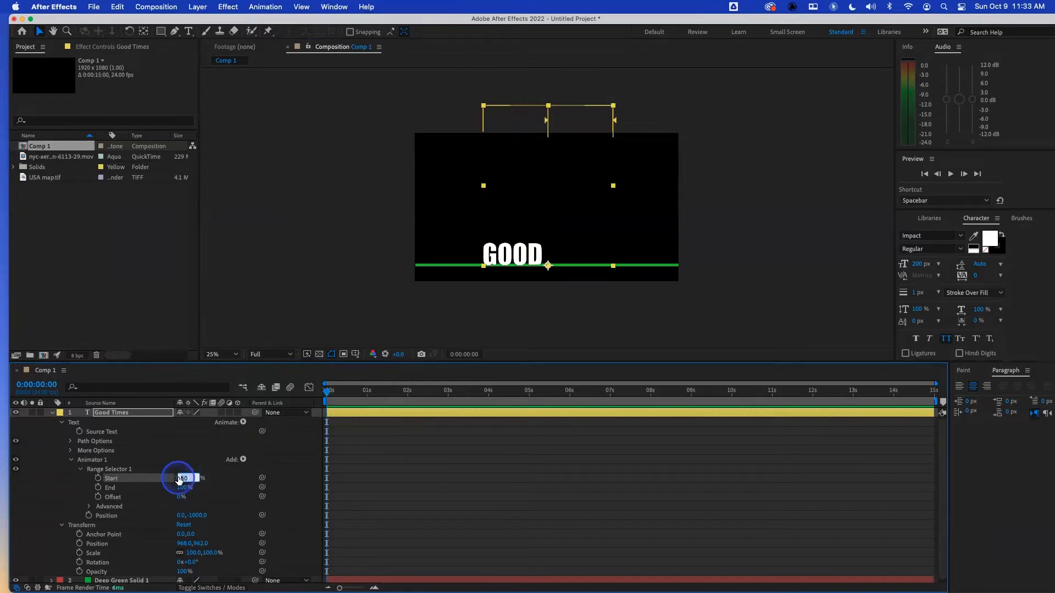
{"action": "type", "text": "0"}
{"action": "key", "text": "Return"}
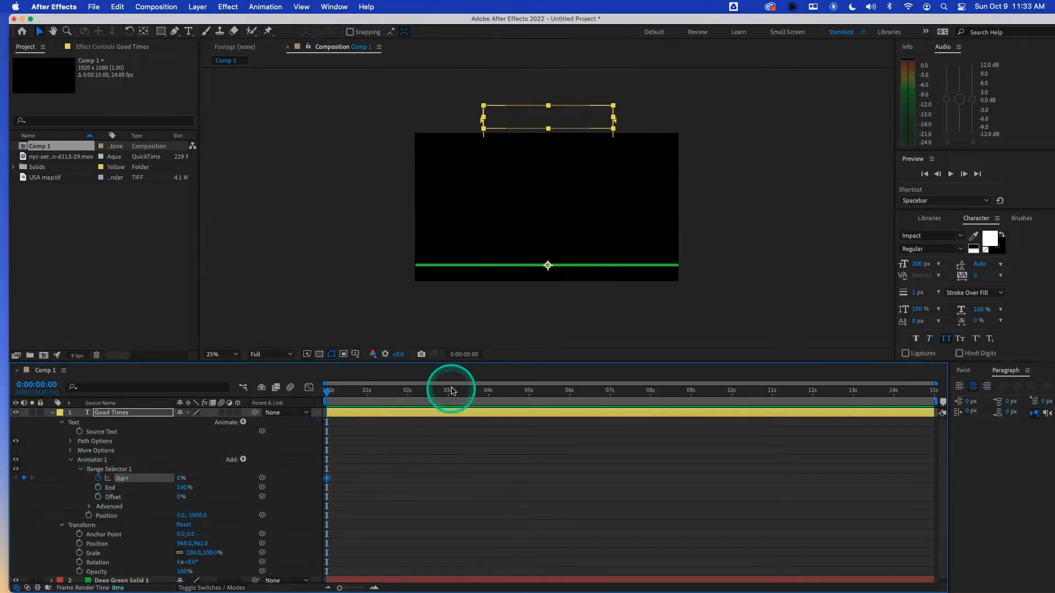
{"action": "left_click", "coordinate": [447, 391]}
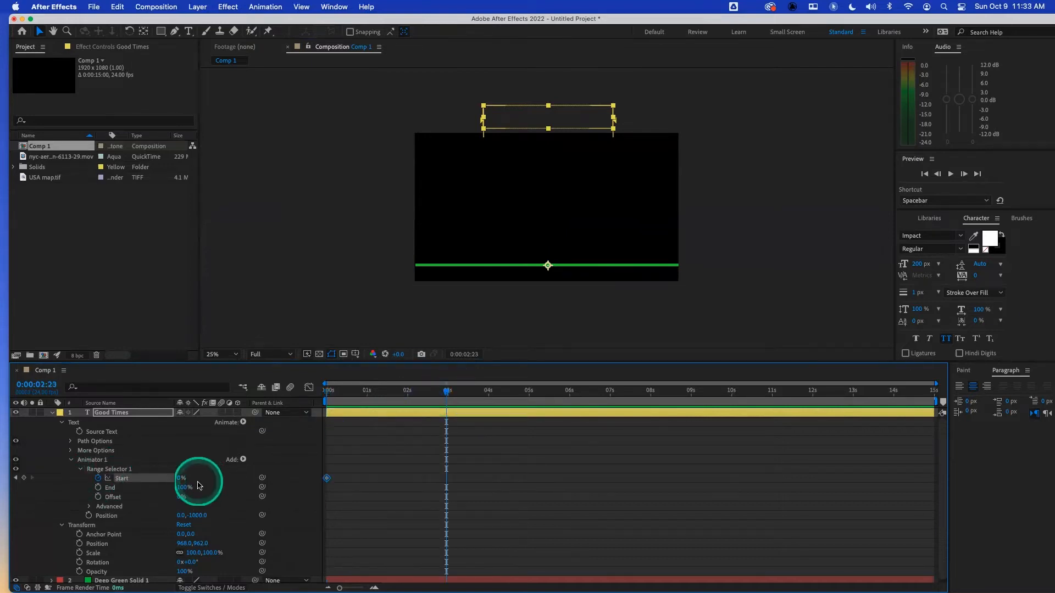
{"action": "left_click_drag", "start_coordinate": [179, 478], "coordinate": [244, 487]}
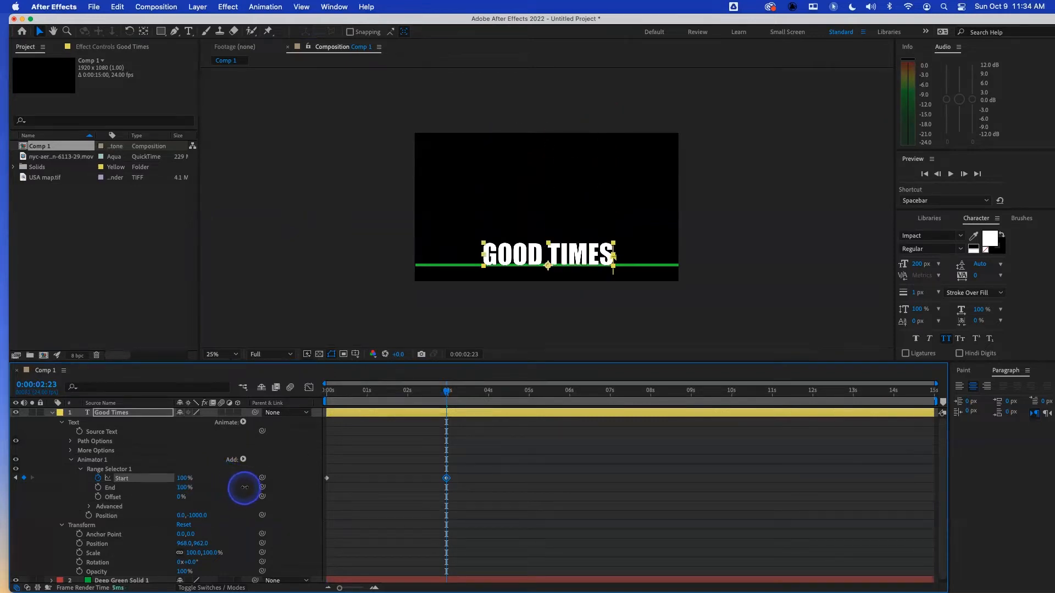
- Preview the Good Times letters dropping onto the bar several times from the beginning of the timeline
{"action": "left_click_drag", "start_coordinate": [347, 391], "coordinate": [325, 390]}
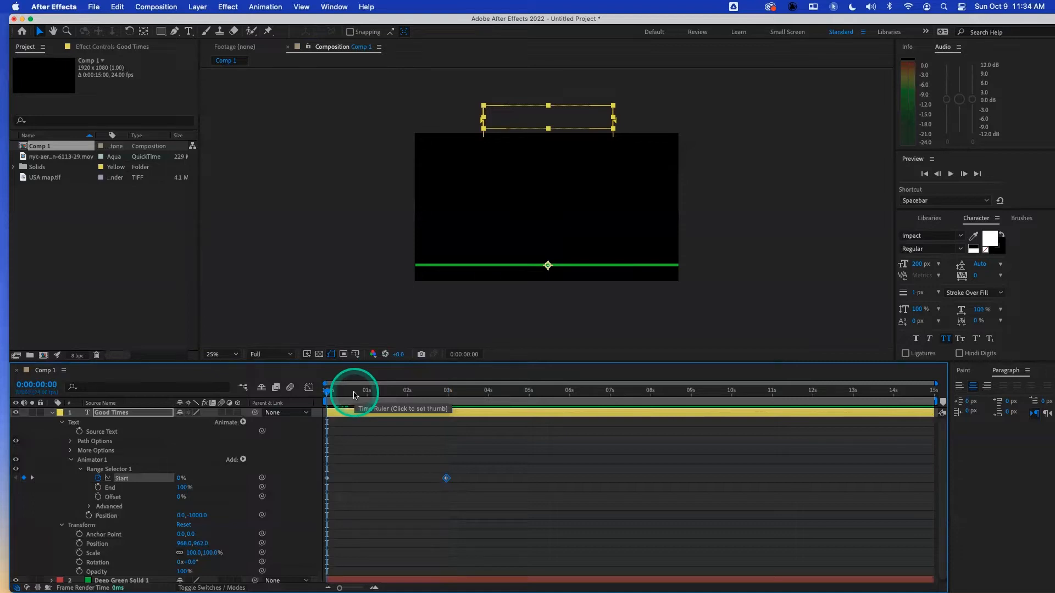
{"action": "key", "text": "space"}
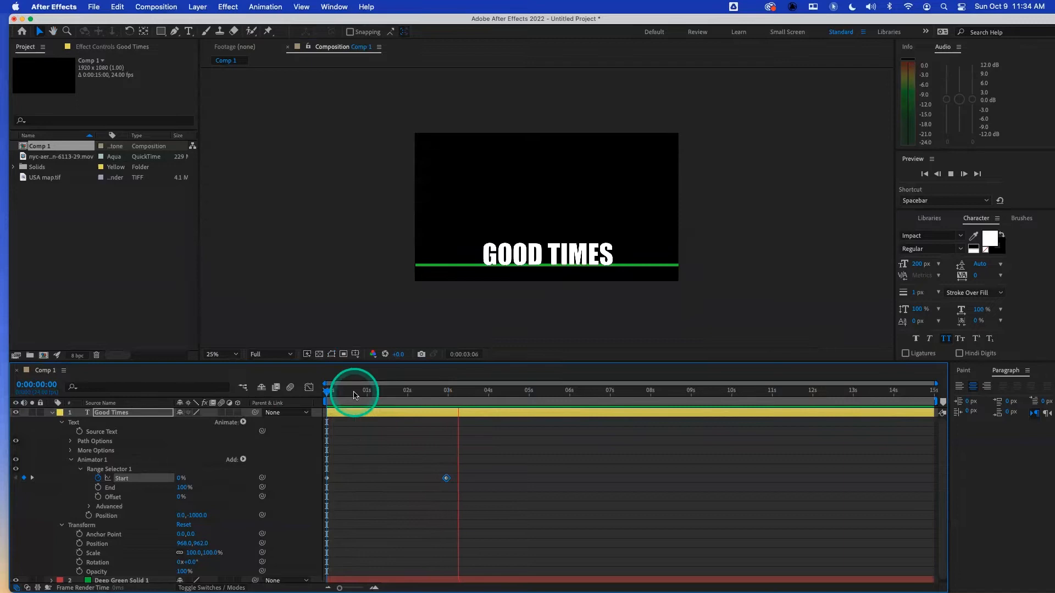
{"action": "key", "text": "space"}
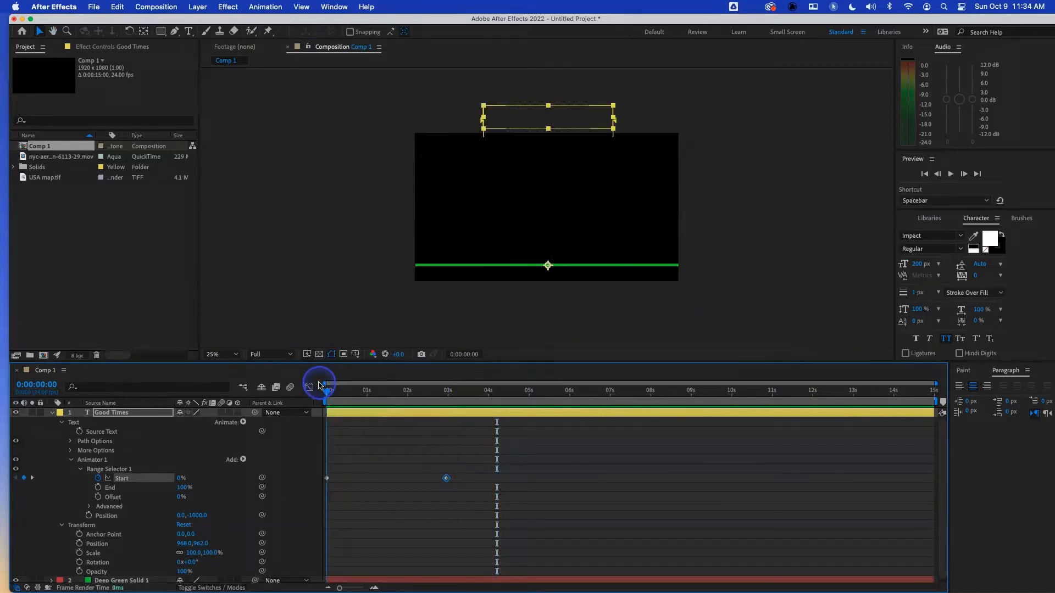
{"action": "key", "text": "space"}
{"action": "key", "text": "space"}
{"action": "left_click_drag", "start_coordinate": [377, 385], "coordinate": [317, 394]}
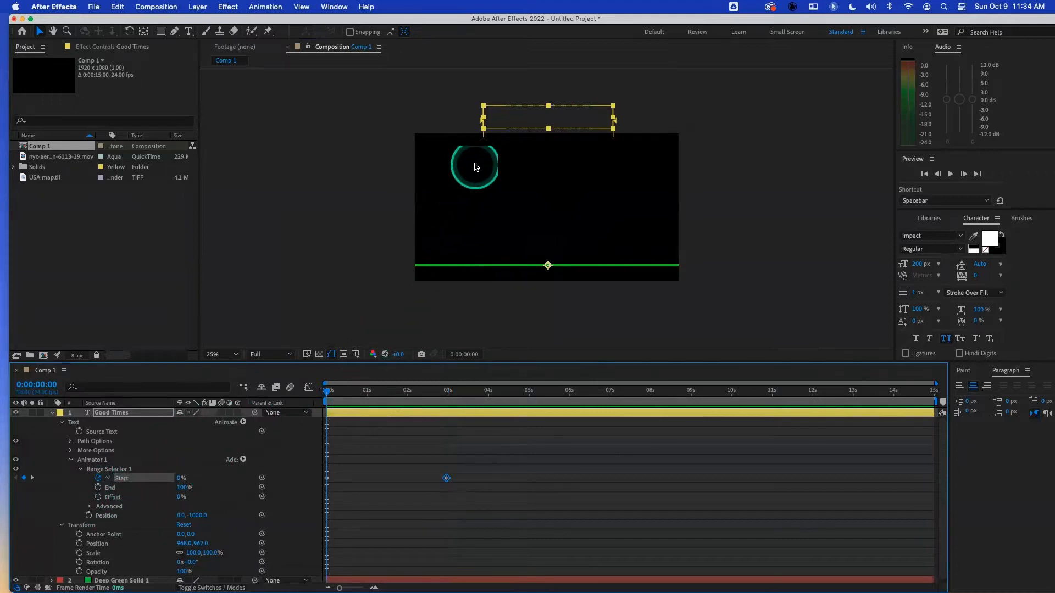
{"action": "key", "text": "space"}
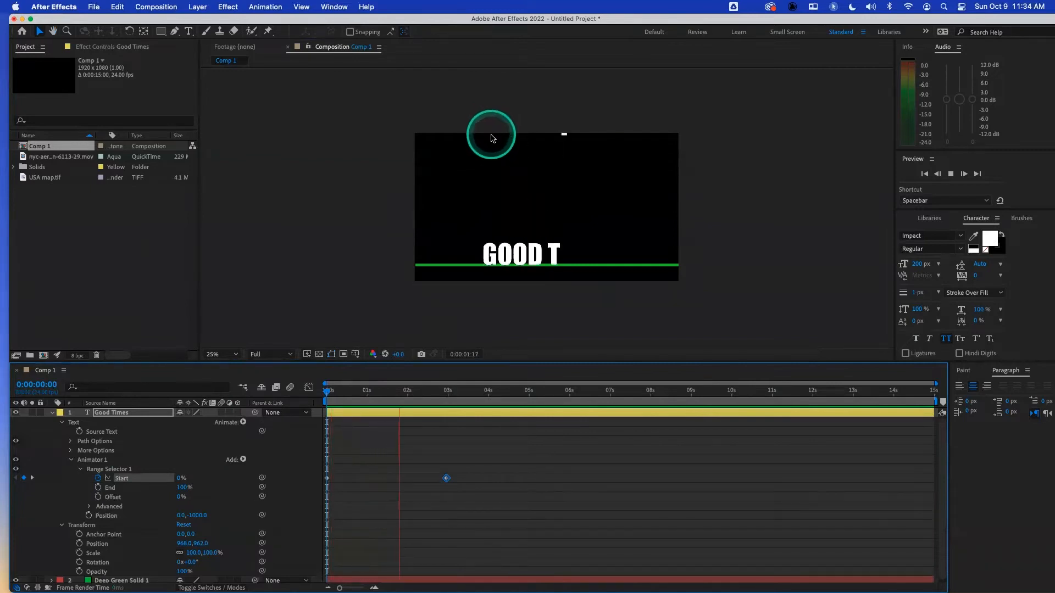
{"action": "key", "text": "space"}
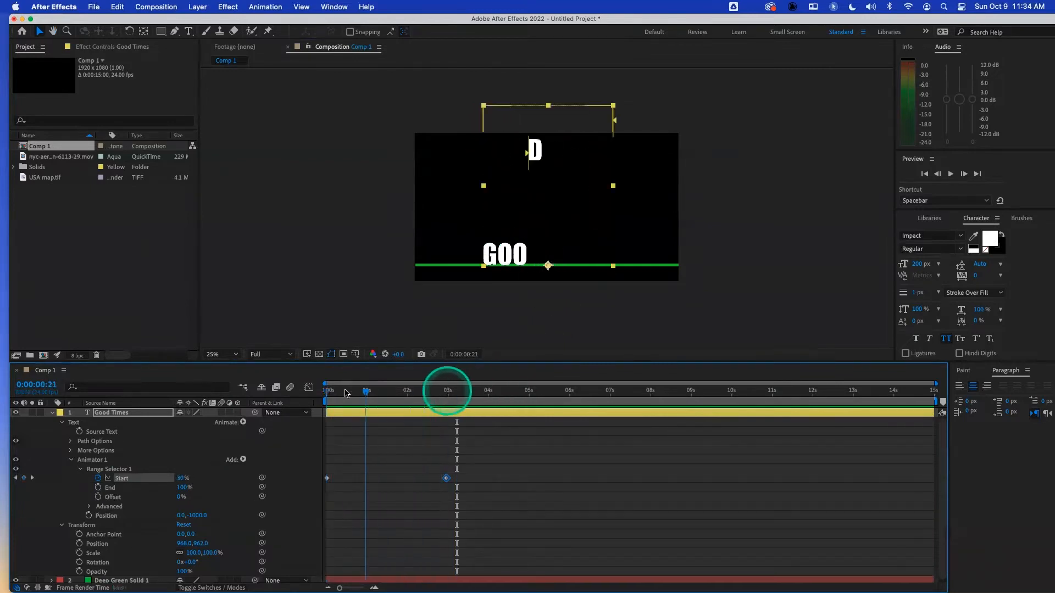
{"action": "key", "text": "space"}
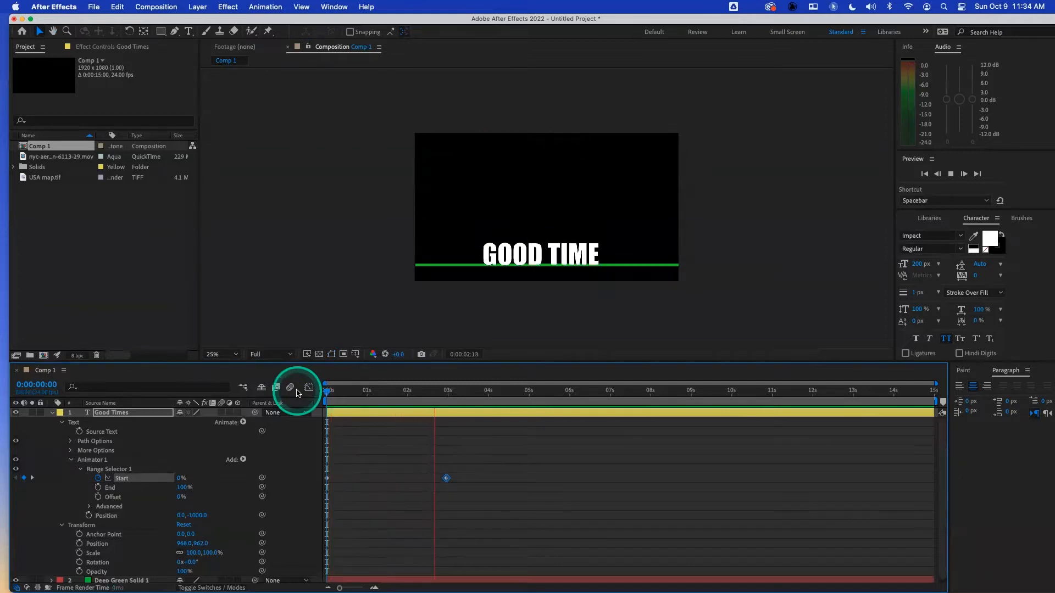
- Move the Start property's 100% keyframe earlier, to just past 1 second, and preview the faster letter drop
{"action": "left_click_drag", "start_coordinate": [447, 478], "coordinate": [373, 481]}
{"action": "left_click_drag", "start_coordinate": [367, 399], "coordinate": [295, 391]}
{"action": "key", "text": "space"}
{"action": "key", "text": "space"}
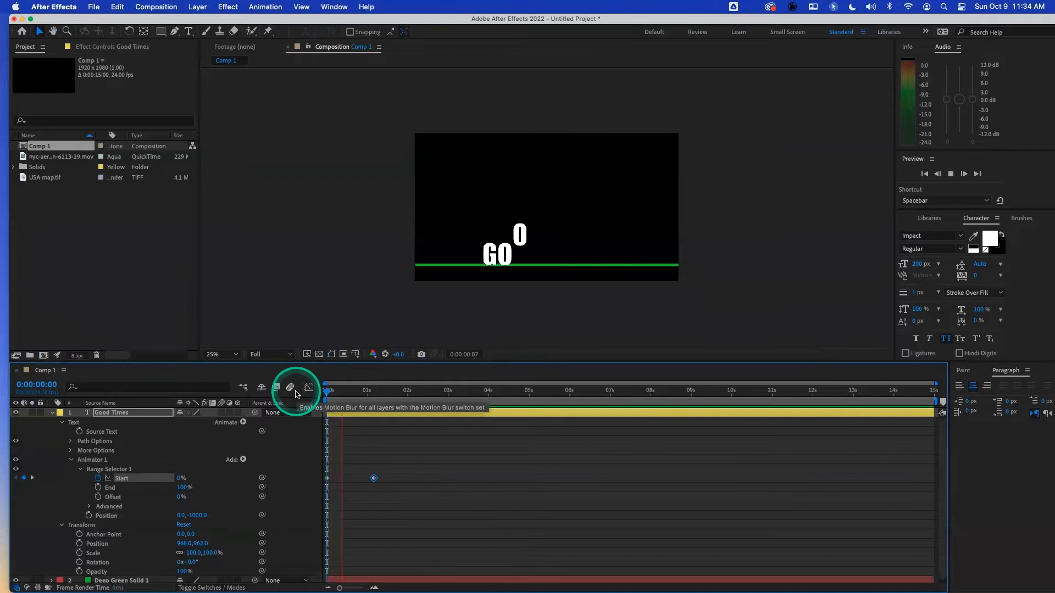
- Add Start keyframes of 100% at 0:00:03:01 and 0% at 0:00:04:00 to send the letters back out of frame
{"action": "left_click", "coordinate": [387, 391]}
{"action": "left_click", "coordinate": [448, 395]}
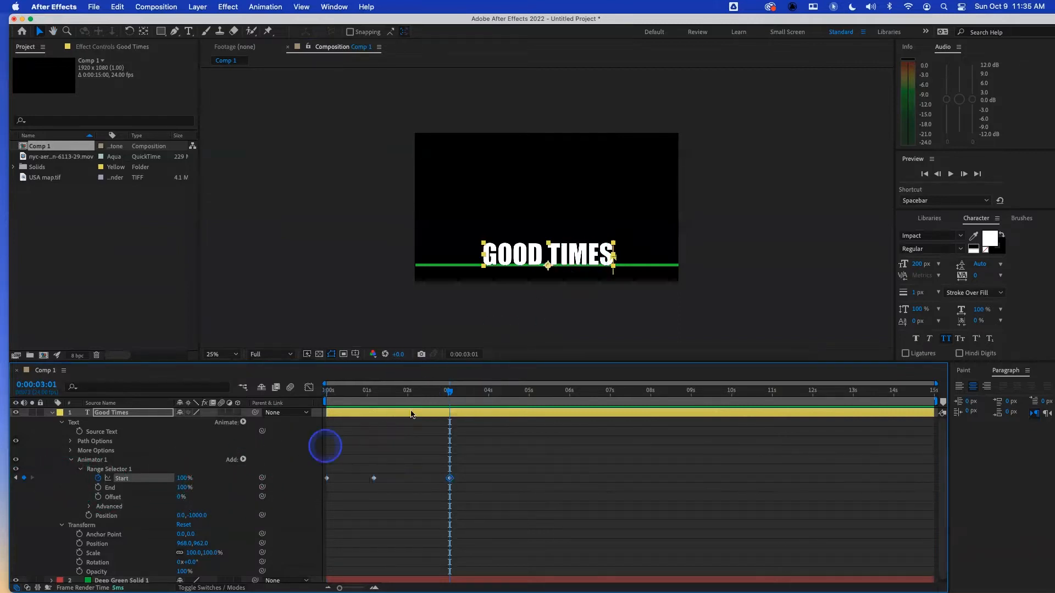
{"action": "left_click", "coordinate": [488, 392]}
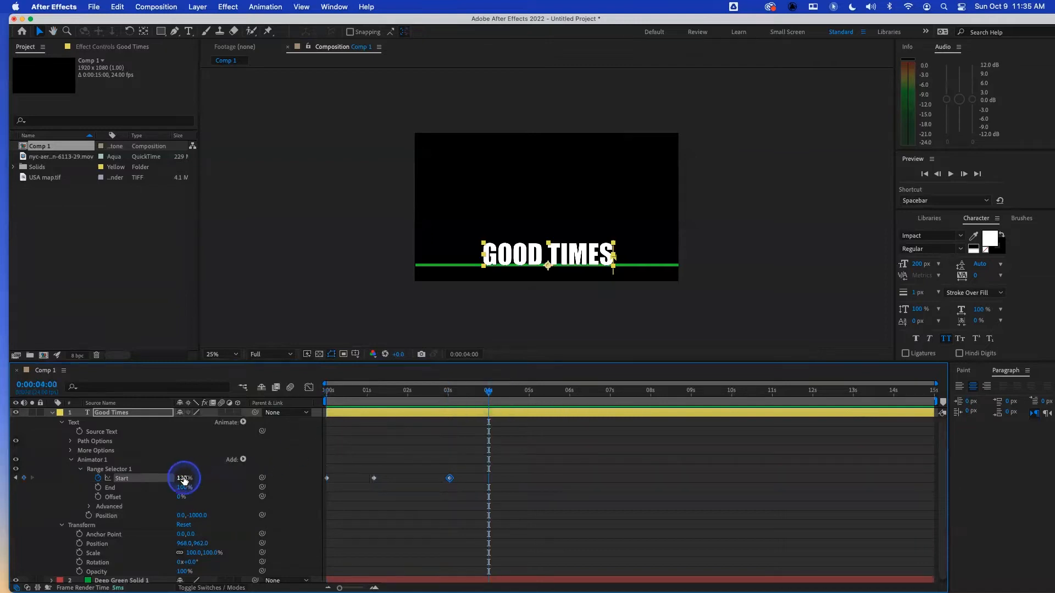
{"action": "left_click_drag", "start_coordinate": [184, 481], "coordinate": [131, 474]}
- Preview the full title animation, with the letters dropping in and flying back out, from the beginning
{"action": "left_click", "coordinate": [393, 404]}
{"action": "left_click", "coordinate": [289, 388]}
{"action": "key", "text": "space"}
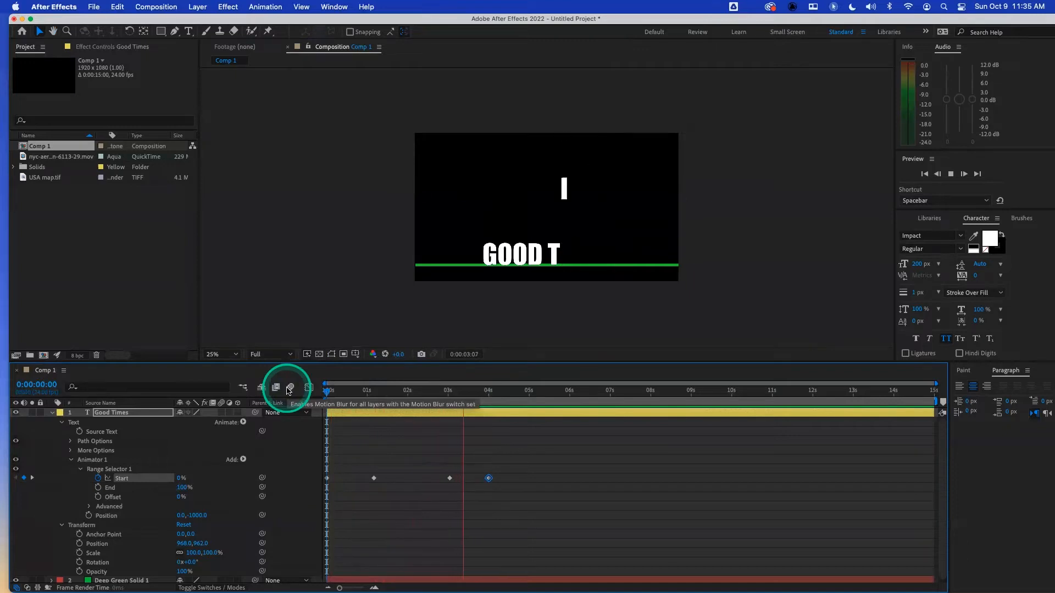
{"action": "key", "text": "space"}
{"action": "key", "text": "space"}
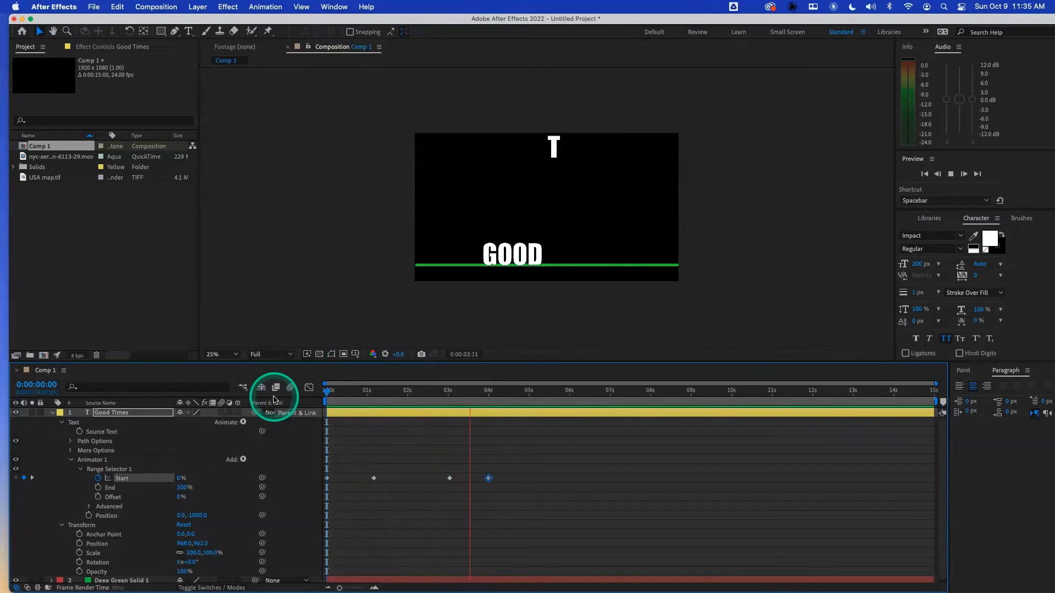
{"action": "key", "text": "space"}
- Delete the Good Times text layer and the green solid layer from Comp 1
{"action": "left_click", "coordinate": [147, 413]}
{"action": "key", "text": "Delete"}
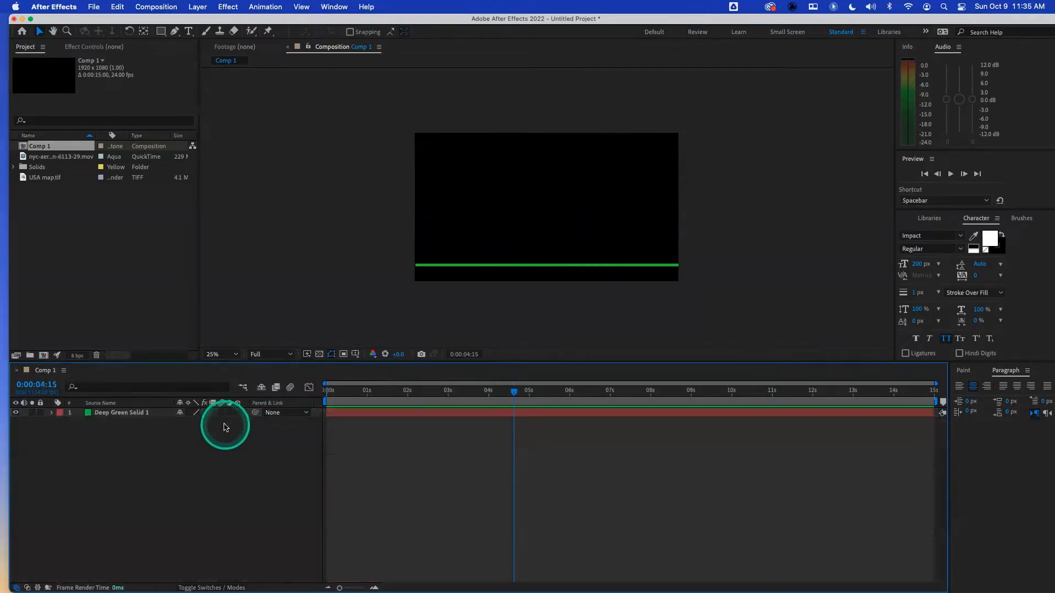
{"action": "left_click", "coordinate": [152, 413]}
{"action": "key", "text": "Delete"}
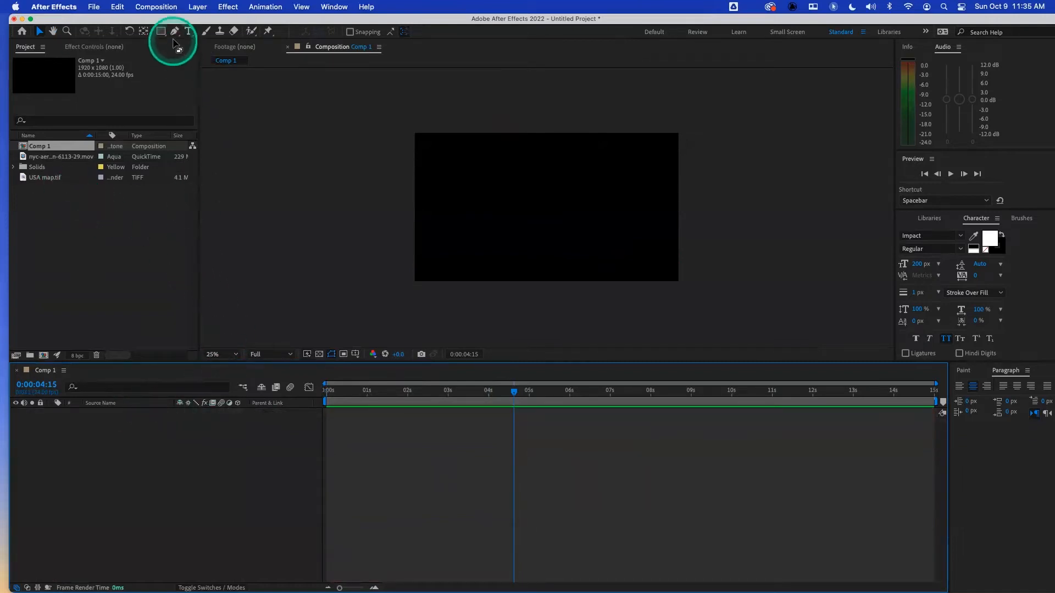
- Create a text layer reading "werewolf" and move it to the lower middle of the frame
{"action": "left_click", "coordinate": [189, 31]}
{"action": "left_click", "coordinate": [450, 212]}
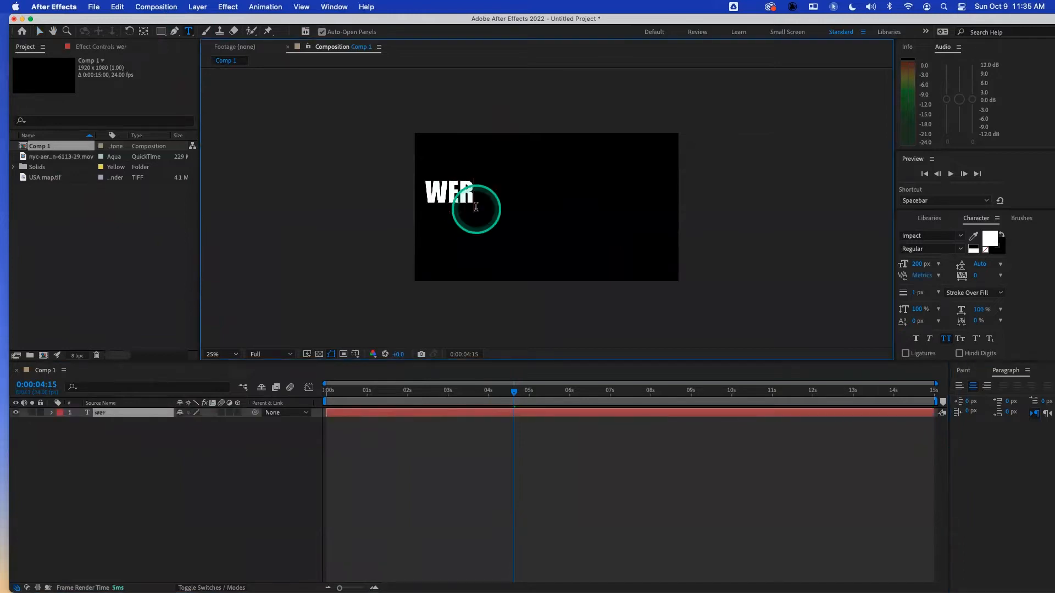
{"action": "type", "text": "weree"}
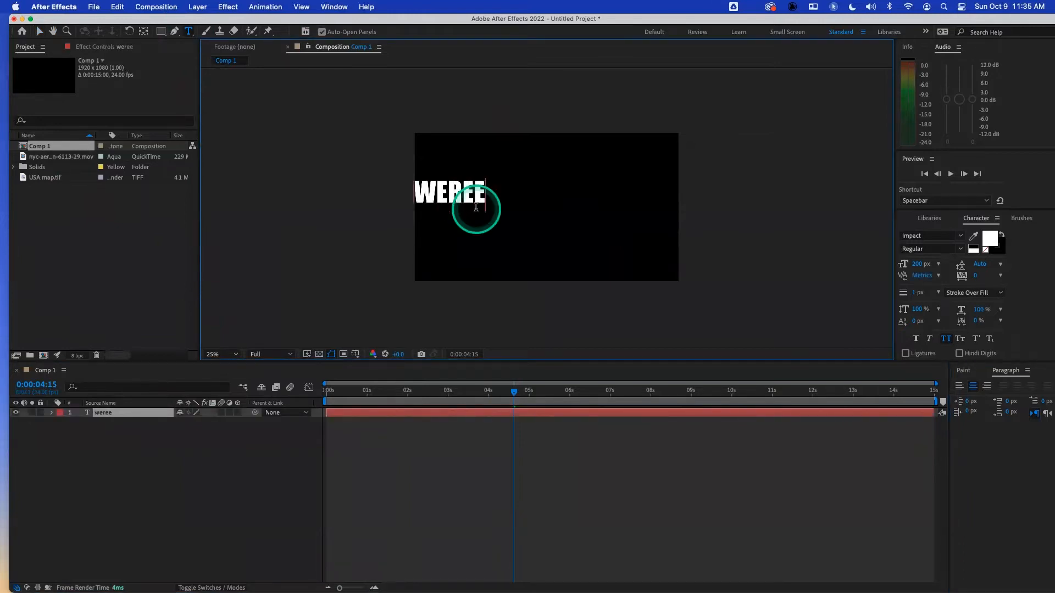
{"action": "key", "text": "BackSpace"}
{"action": "type", "text": "wolf"}
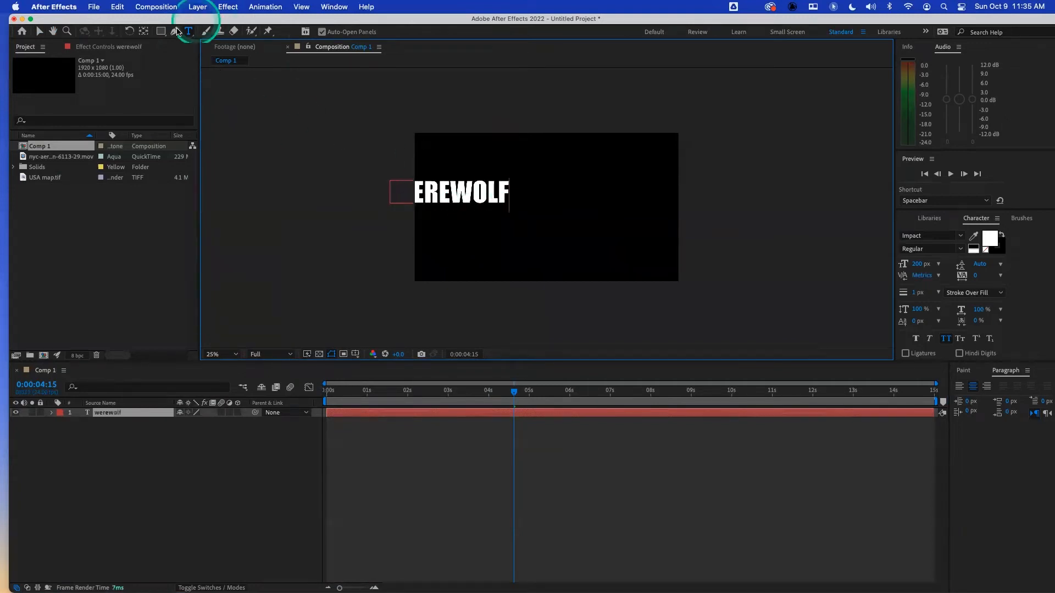
{"action": "left_click", "coordinate": [38, 32]}
{"action": "left_click_drag", "start_coordinate": [456, 193], "coordinate": [557, 242]}
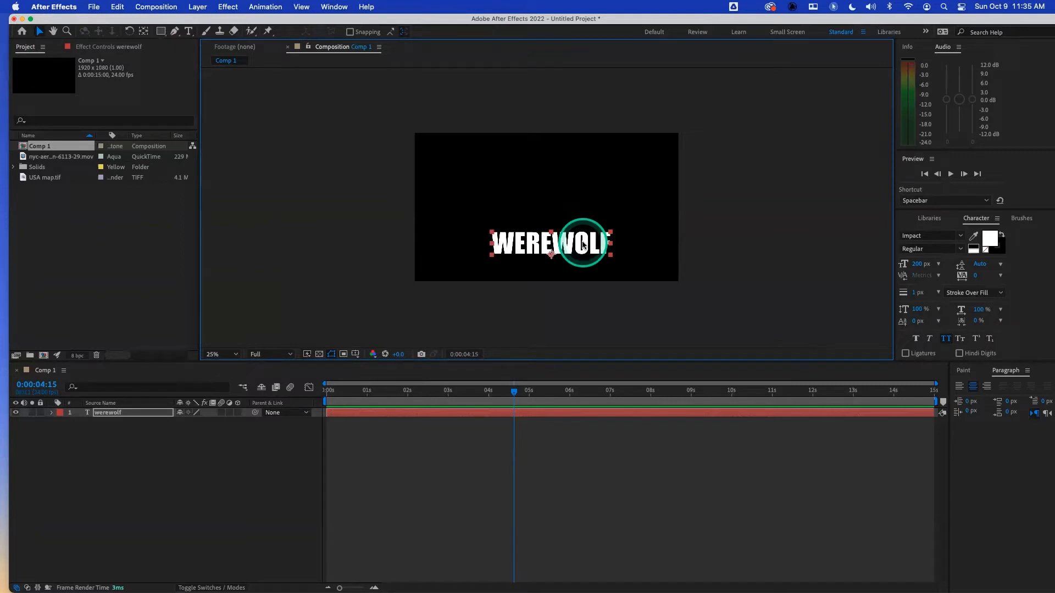
- Set the werewolf text's font size to 250 px and its tracking to 98
{"action": "left_click", "coordinate": [915, 267]}
{"action": "type", "text": "250"}
{"action": "key", "text": "Return"}
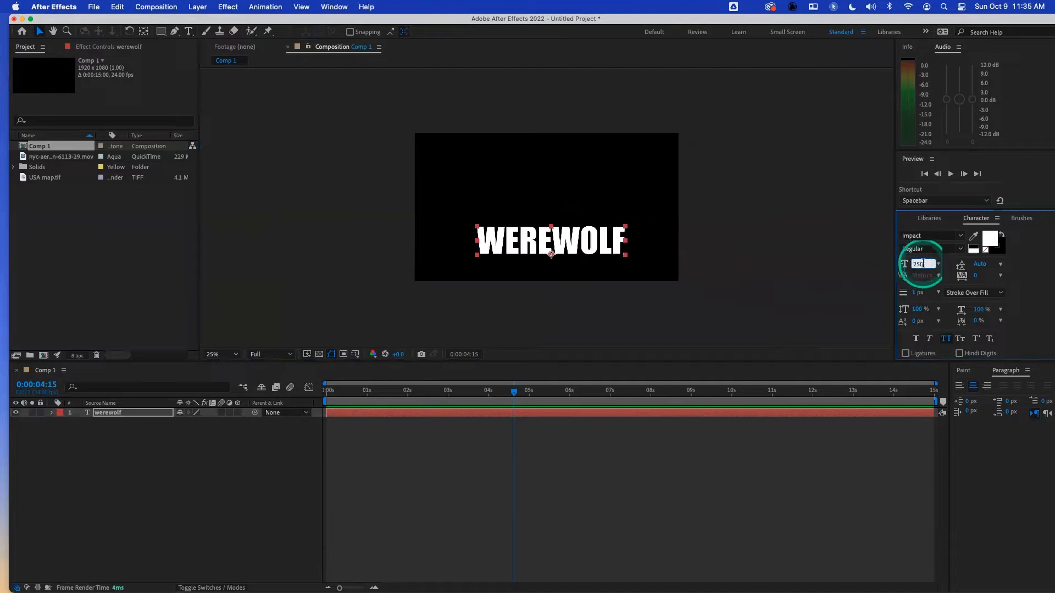
{"action": "left_click_drag", "start_coordinate": [977, 278], "coordinate": [1024, 280]}
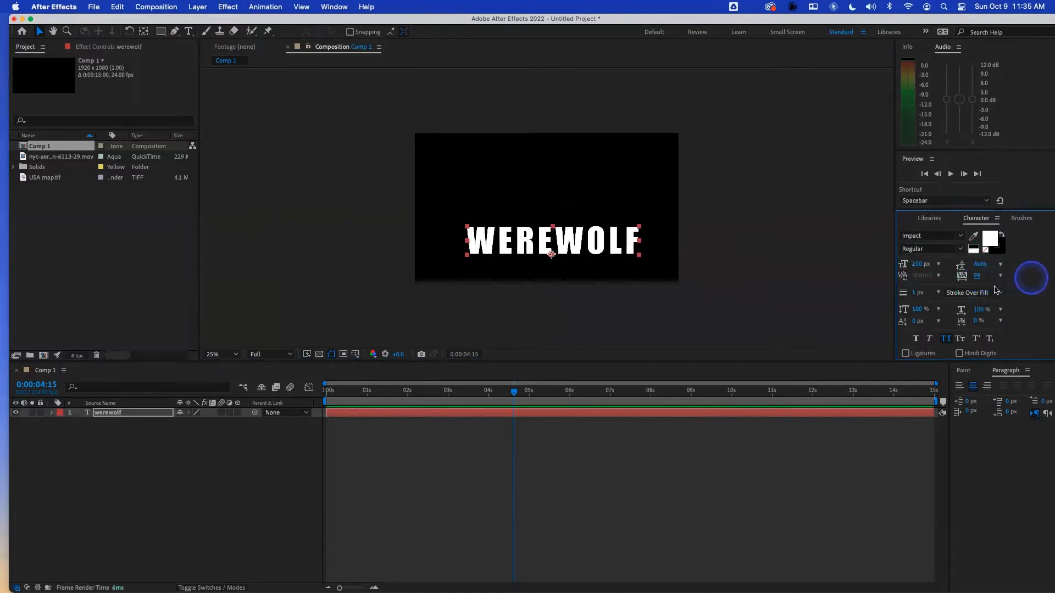
- Add a Fill Color RGB animator to the werewolf text layer, with the current time at the start of the comp
{"action": "left_click_drag", "start_coordinate": [407, 393], "coordinate": [328, 392]}
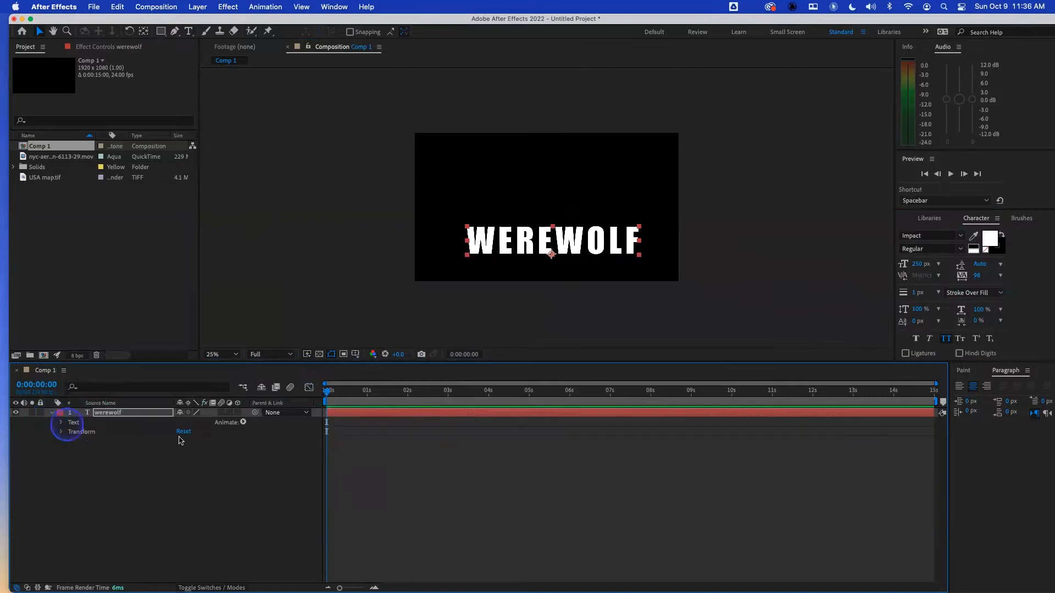
{"action": "left_click", "coordinate": [243, 422]}
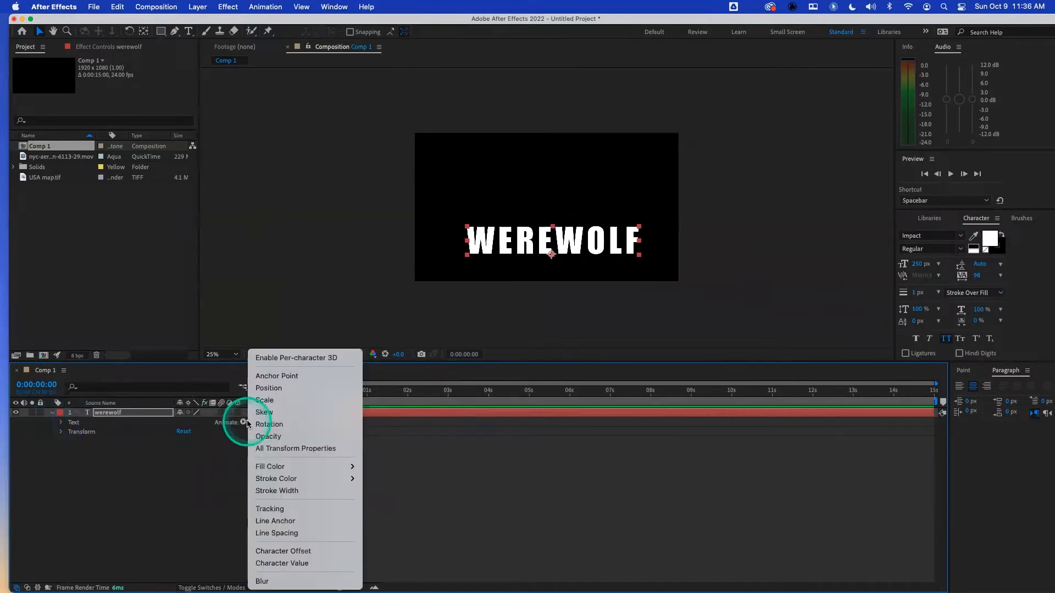
{"action": "mouse_move", "coordinate": [297, 466]}
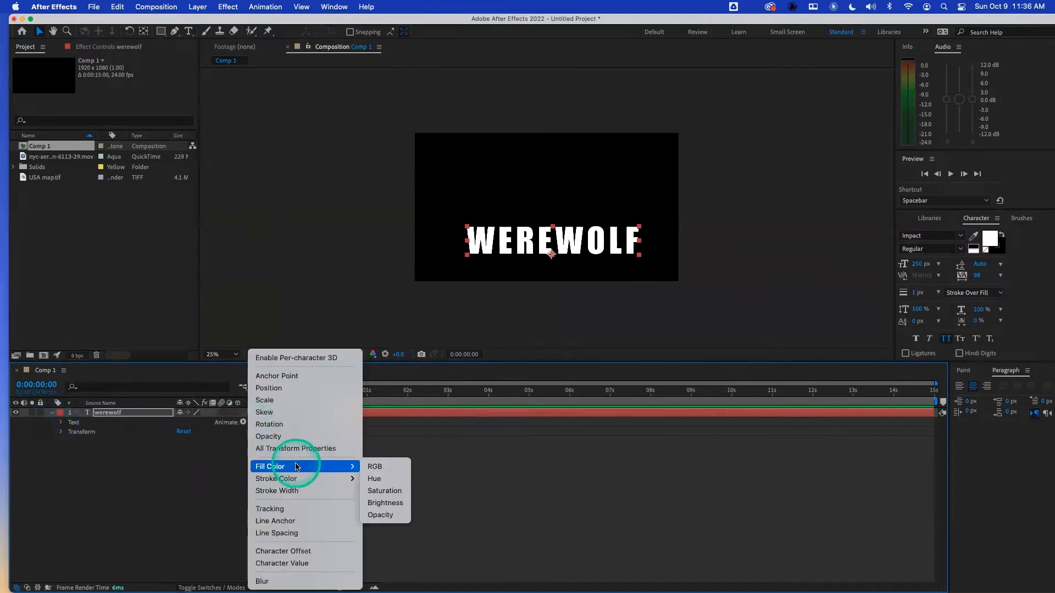
{"action": "left_click", "coordinate": [375, 467]}
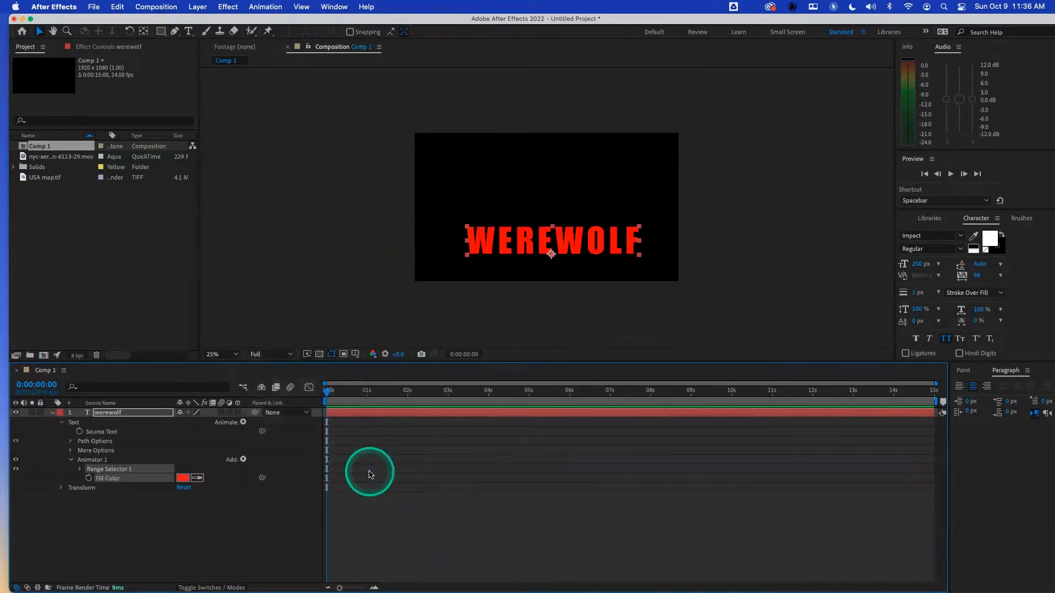
- Set the animator's fill color to dark brown, hex 352505
{"action": "left_click", "coordinate": [183, 478]}
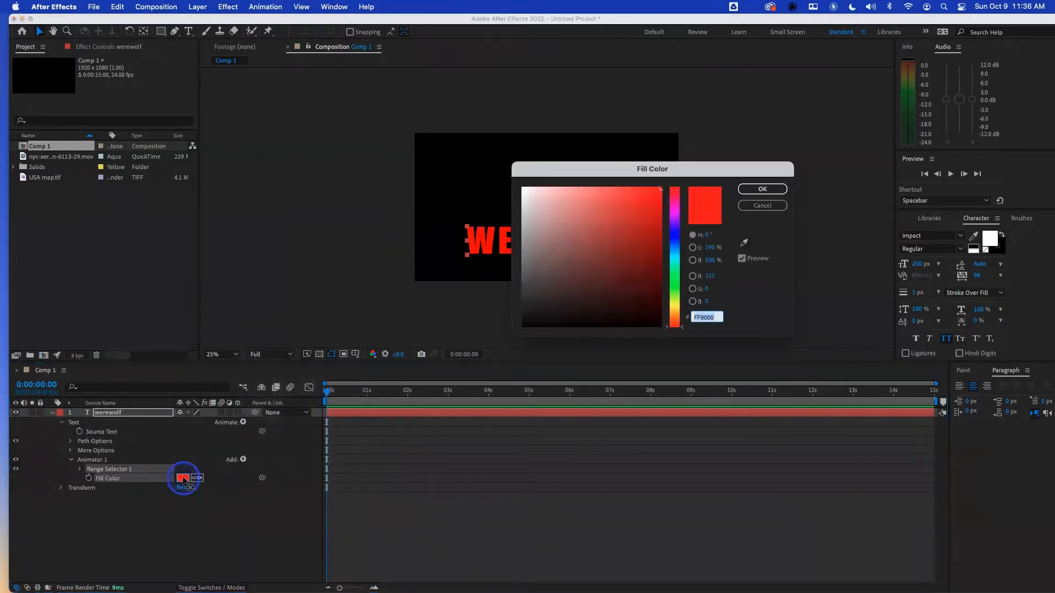
{"action": "left_click", "coordinate": [674, 308]}
{"action": "left_click", "coordinate": [630, 303]}
{"action": "left_click_drag", "start_coordinate": [631, 303], "coordinate": [643, 298]}
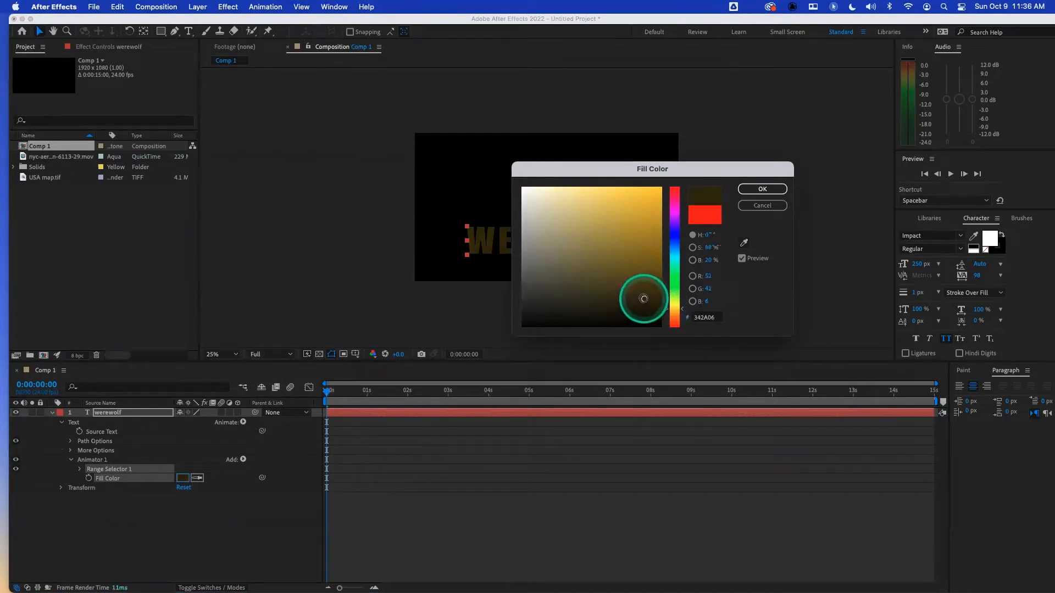
{"action": "left_click", "coordinate": [667, 310]}
{"action": "left_click", "coordinate": [762, 190]}
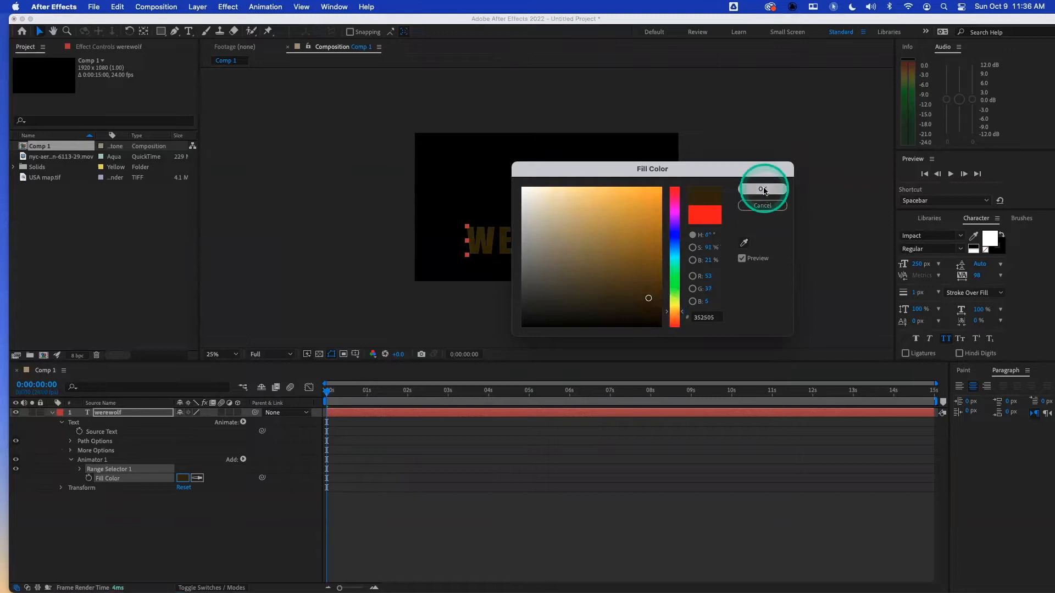
{"action": "left_click", "coordinate": [170, 440]}
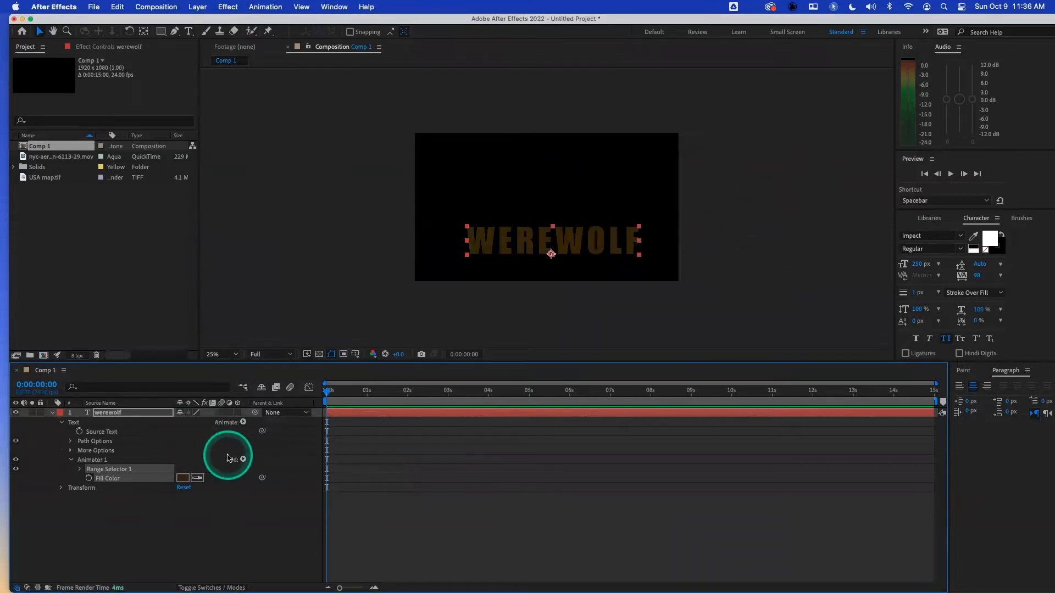
- Add a Scale property to Animator 1 and set it to 160%
{"action": "left_click", "coordinate": [243, 458]}
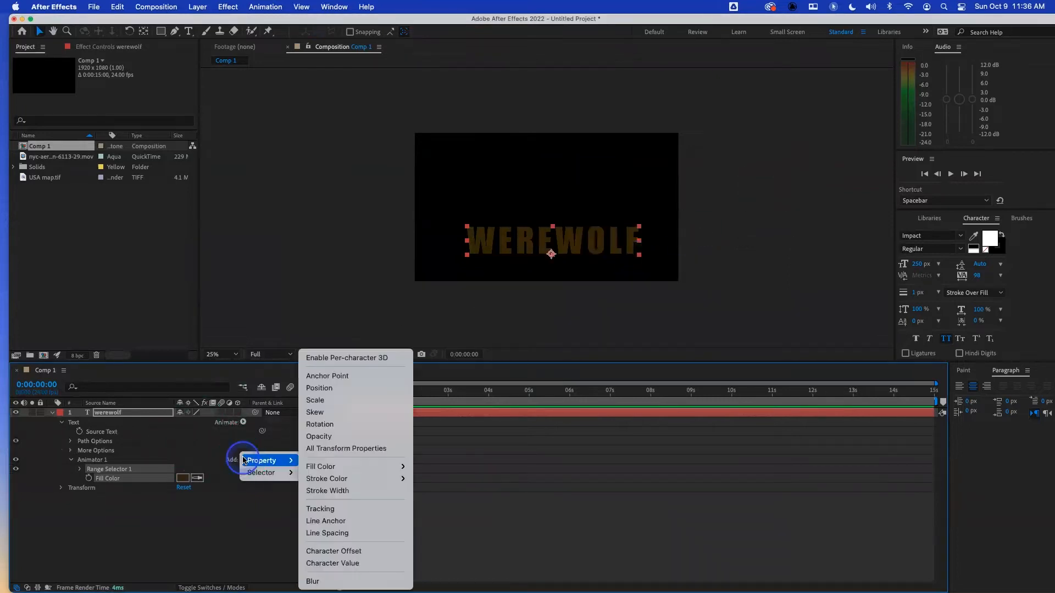
{"action": "left_click", "coordinate": [92, 462]}
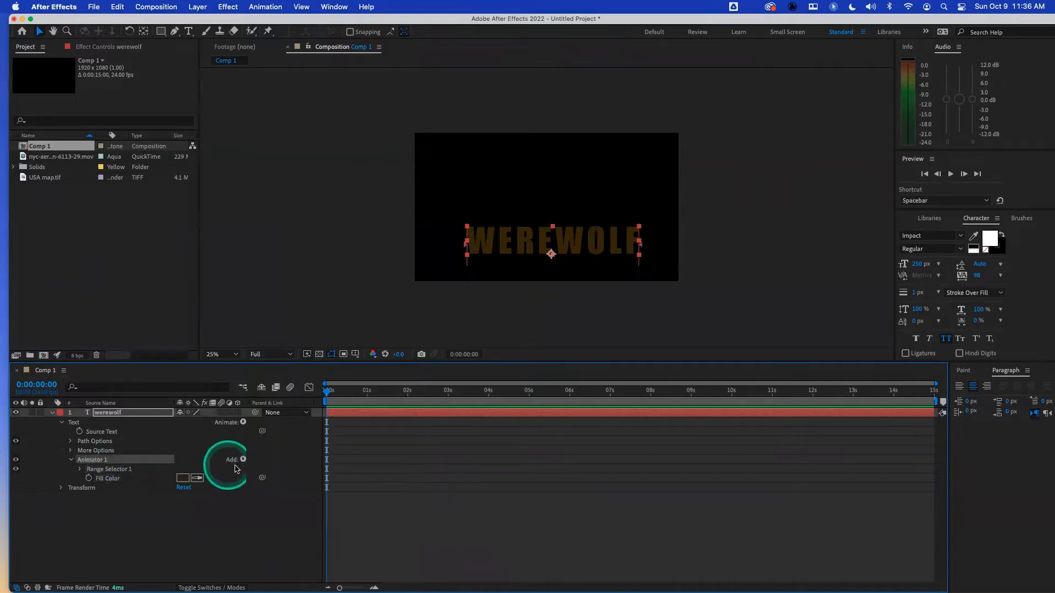
{"action": "left_click", "coordinate": [244, 460]}
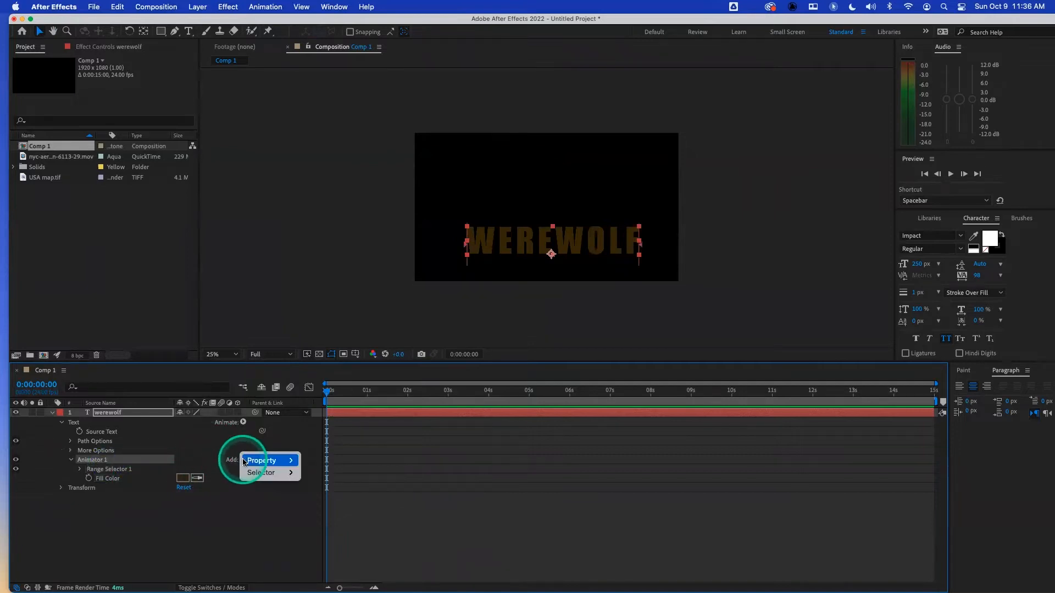
{"action": "mouse_move", "coordinate": [296, 461]}
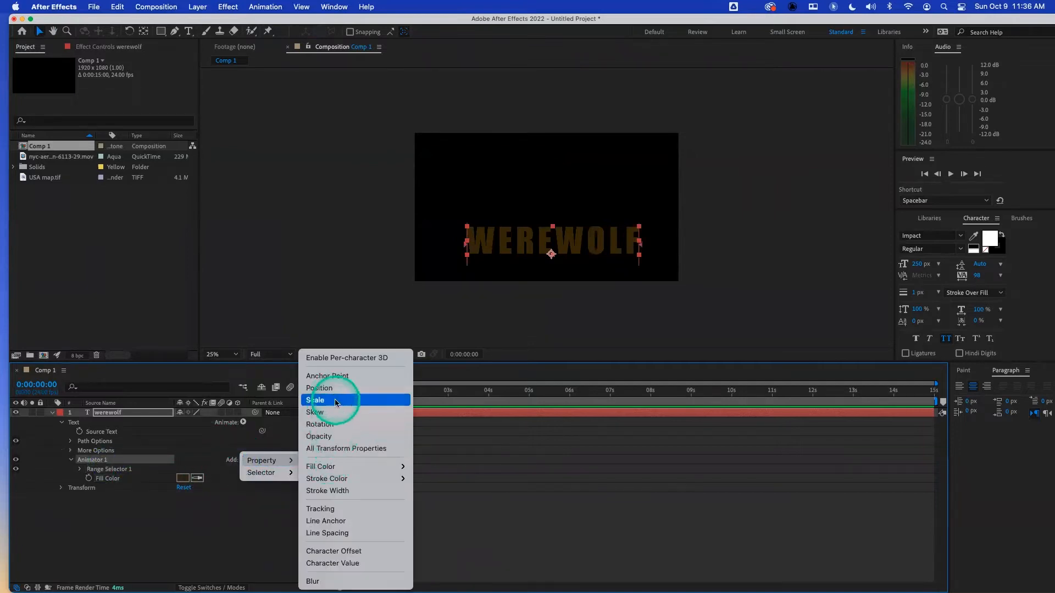
{"action": "left_click", "coordinate": [337, 401]}
{"action": "left_click_drag", "start_coordinate": [193, 478], "coordinate": [224, 476]}
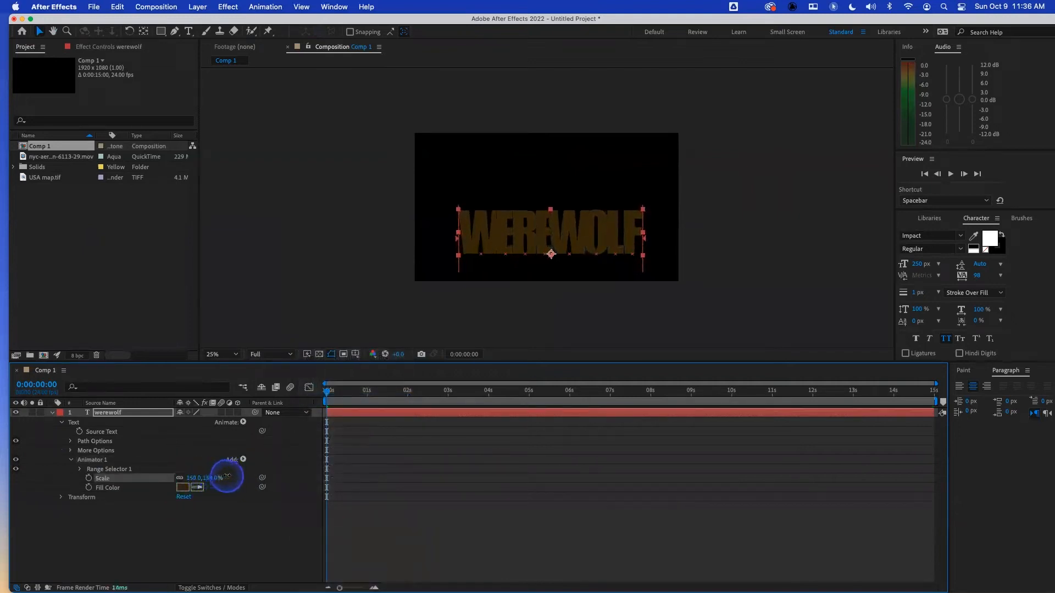
- Add a Skew property to Animator 1 and set the skew to 23
{"action": "left_click", "coordinate": [245, 460]}
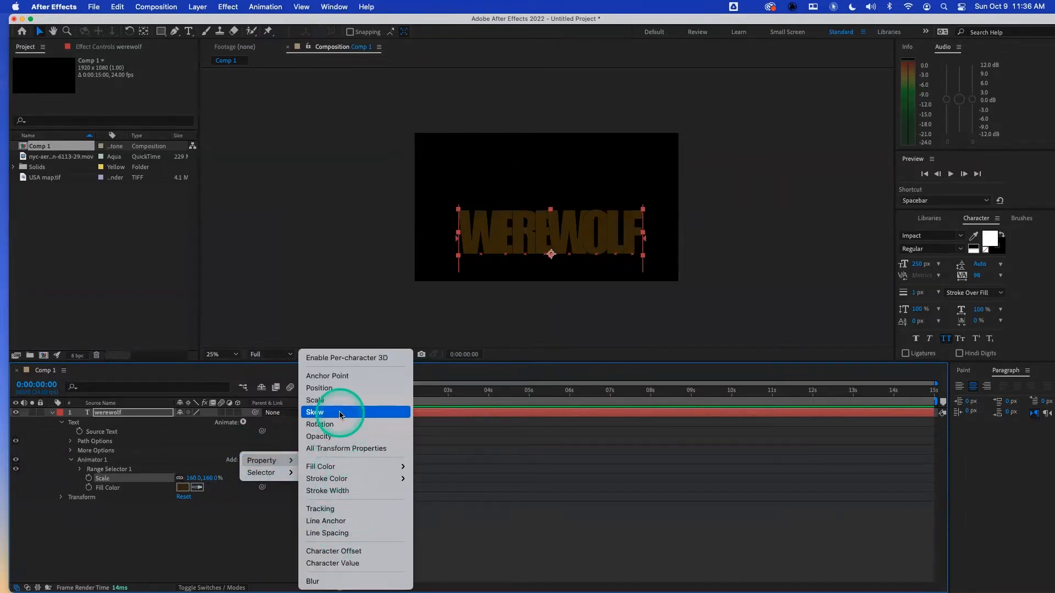
{"action": "left_click", "coordinate": [340, 415]}
{"action": "left_click_drag", "start_coordinate": [177, 488], "coordinate": [196, 488]}
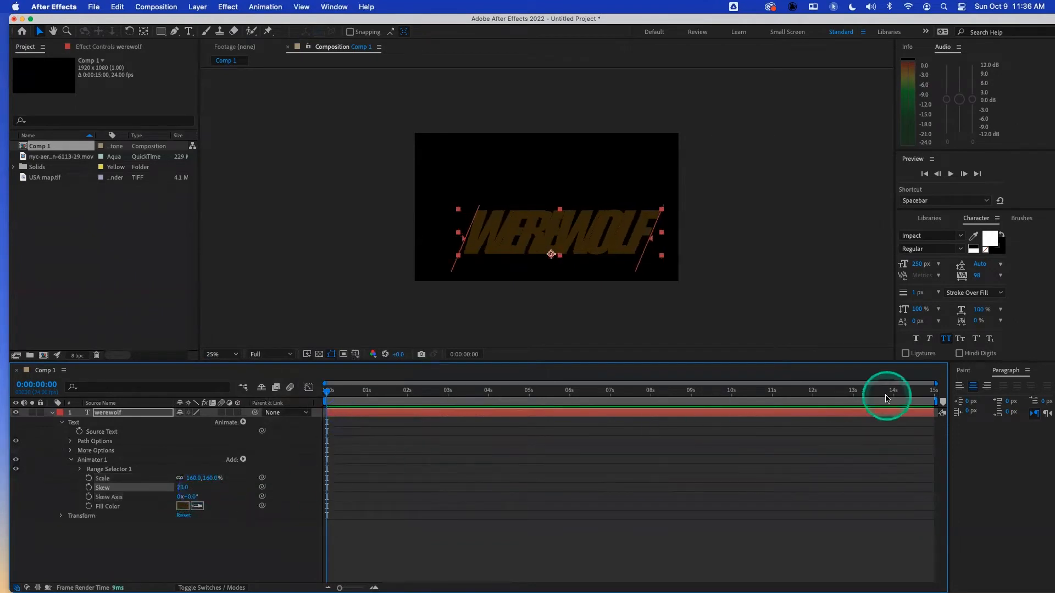
- Increase the werewolf text's tracking to 271 and move the text back to the horizontal middle of the frame
{"action": "left_click_drag", "start_coordinate": [982, 284], "coordinate": [967, 309]}
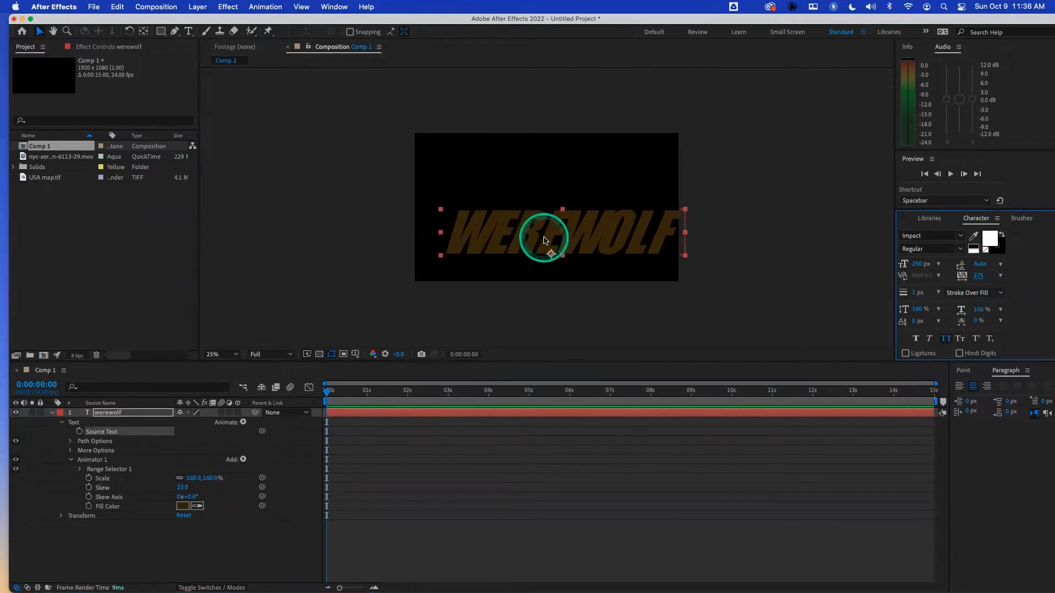
{"action": "left_click_drag", "start_coordinate": [546, 236], "coordinate": [533, 241]}
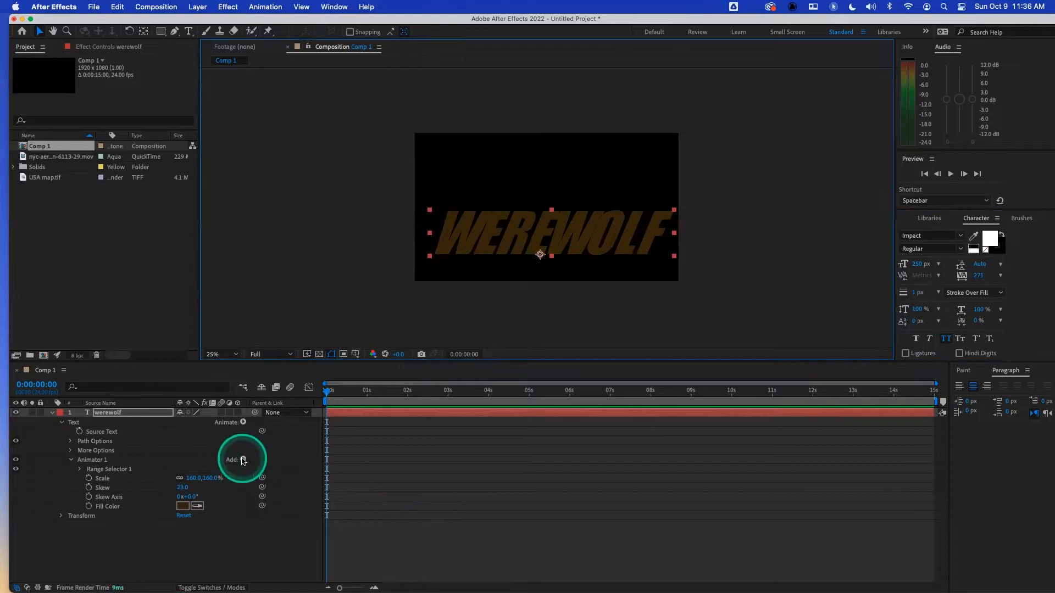
- Add a Blur property to Animator 1 and set it to 68
{"action": "left_click", "coordinate": [243, 459]}
{"action": "mouse_move", "coordinate": [243, 461]}
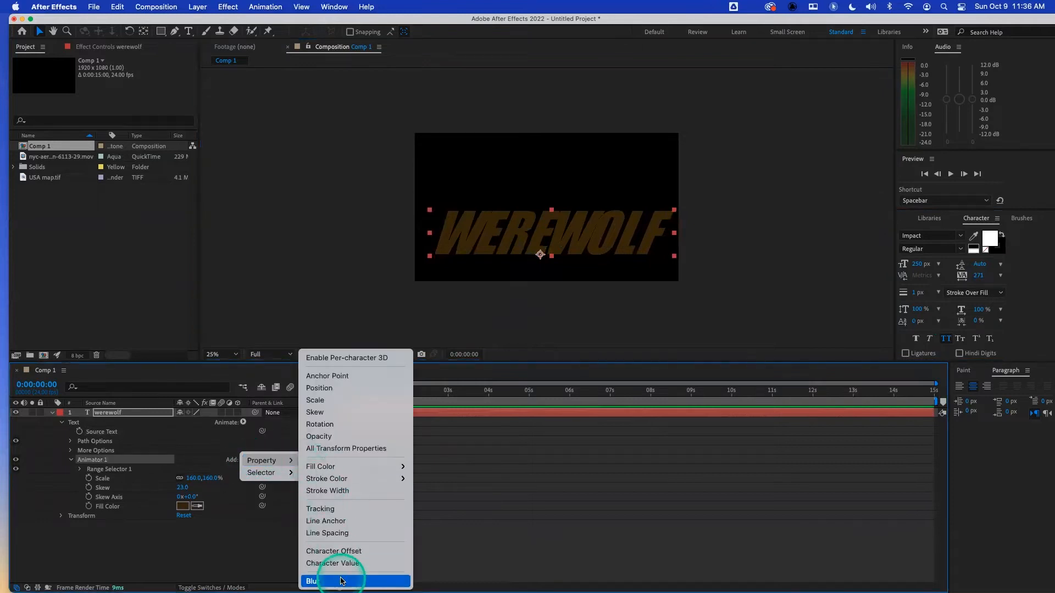
{"action": "left_click", "coordinate": [343, 582]}
{"action": "left_click_drag", "start_coordinate": [189, 516], "coordinate": [226, 514]}
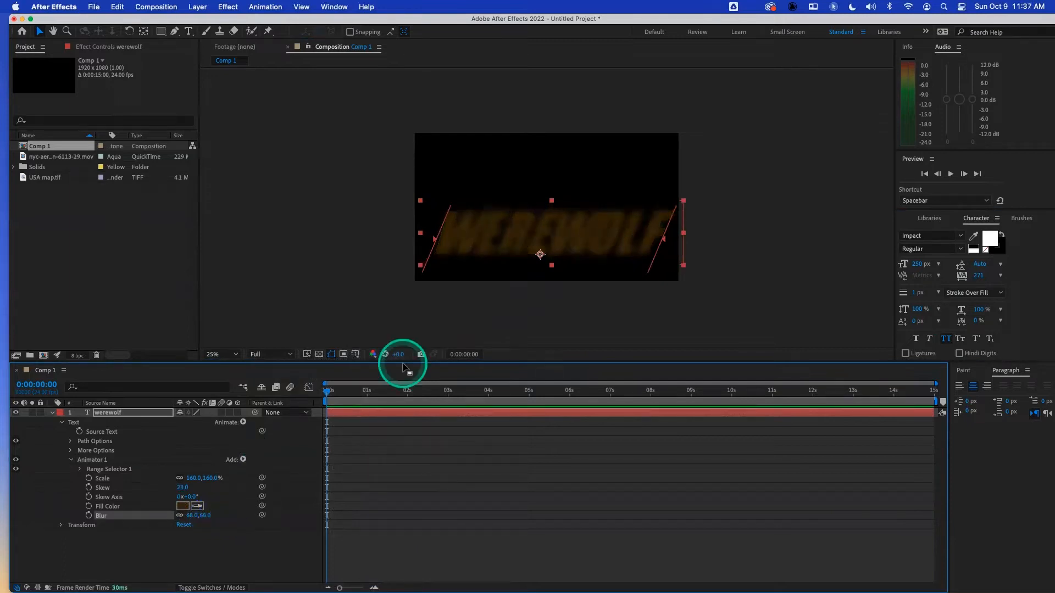
- Expand Animator 1's range selector and rename it Full Moon
{"action": "left_click", "coordinate": [80, 470]}
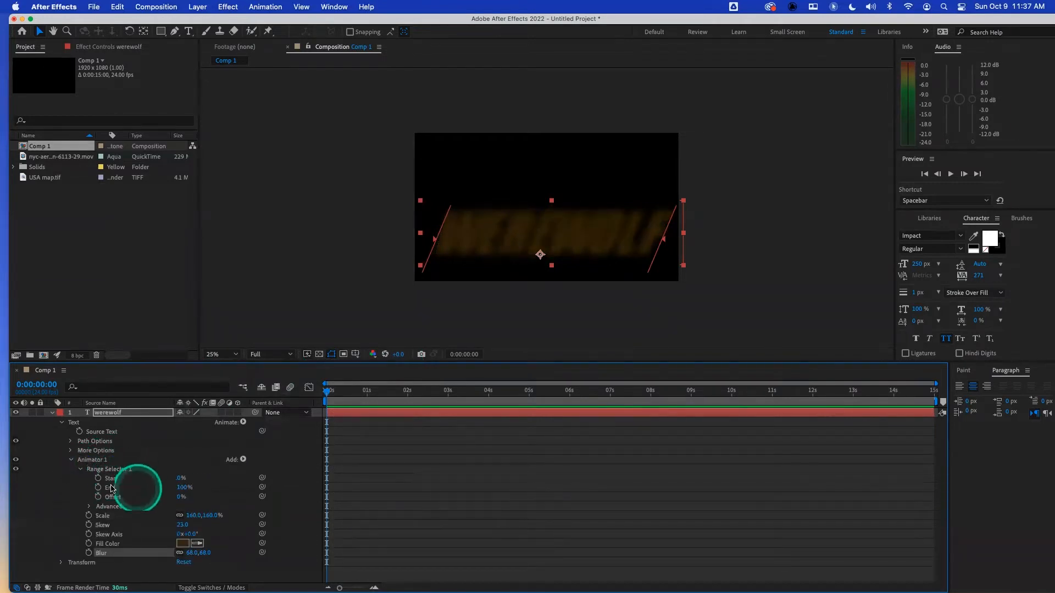
{"action": "left_click", "coordinate": [124, 471]}
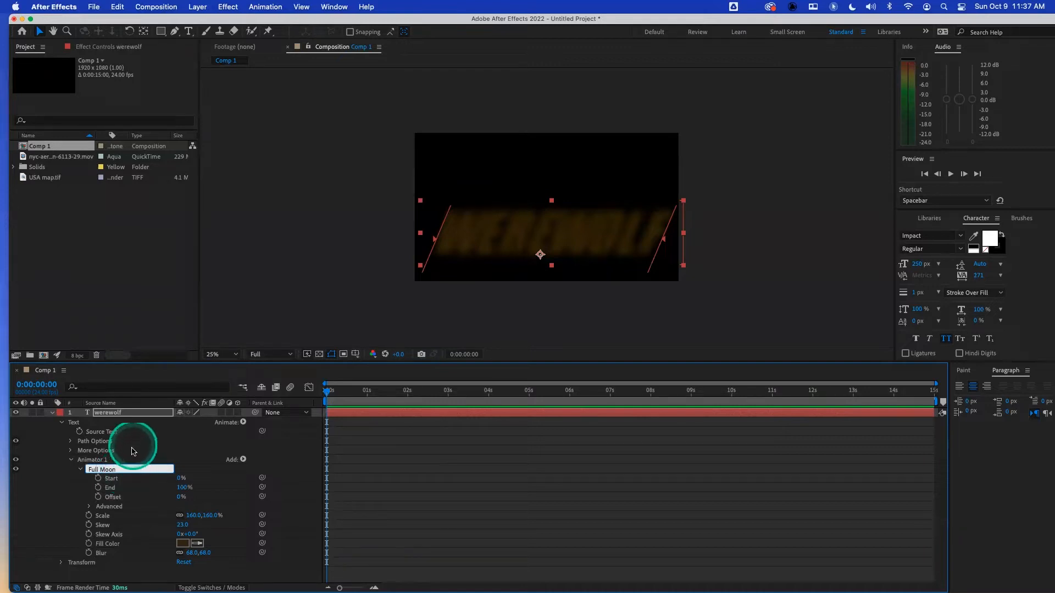
{"action": "left_click", "coordinate": [137, 413]}
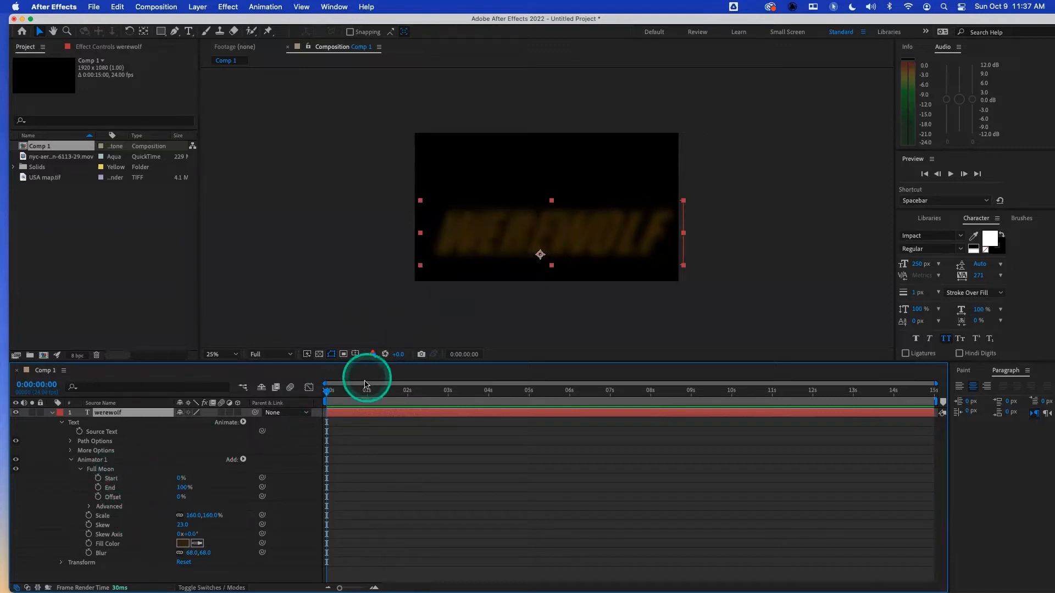
- Try the Full Moon selector's End value at 0%, then restore it to 100% with Start at 0%
{"action": "left_click", "coordinate": [94, 460]}
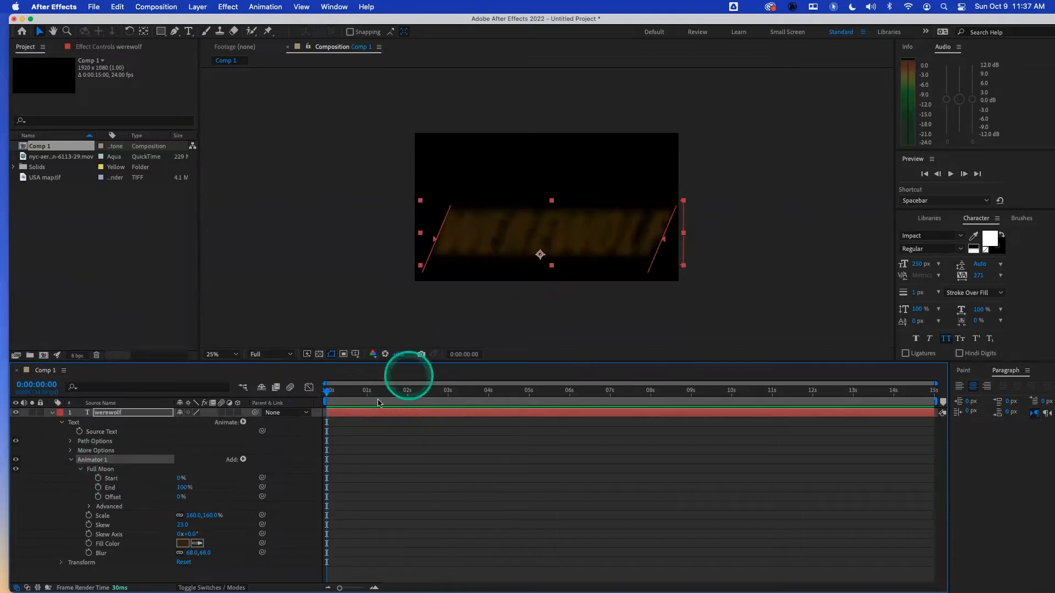
{"action": "left_click_drag", "start_coordinate": [183, 487], "coordinate": [130, 491]}
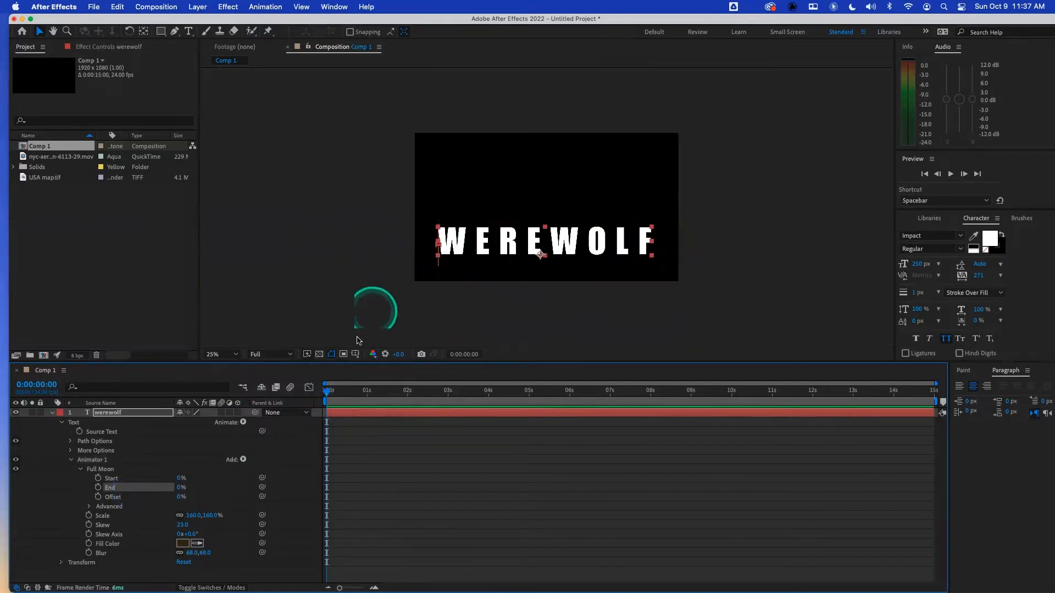
{"action": "left_click_drag", "start_coordinate": [181, 490], "coordinate": [244, 491]}
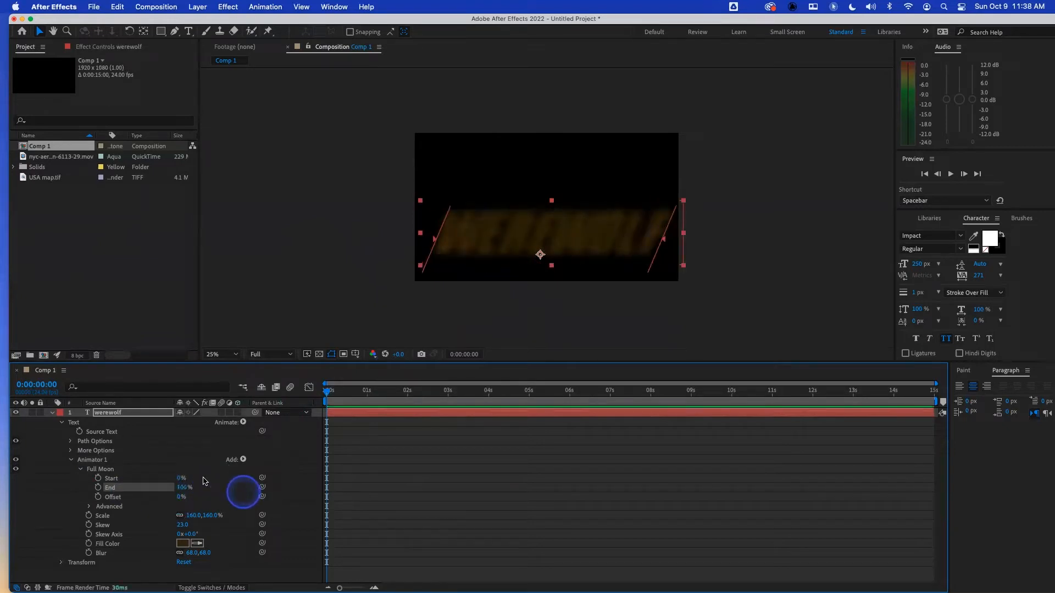
{"action": "left_click_drag", "start_coordinate": [180, 480], "coordinate": [158, 495]}
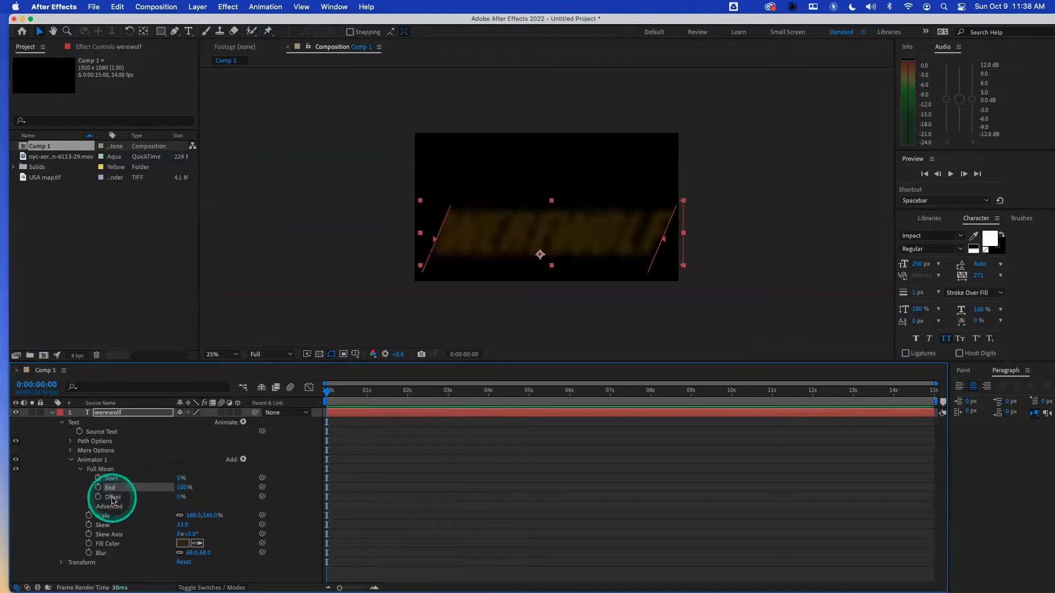
- Keyframe the Full Moon selector's Offset at -100% at 0 seconds and 0% at 1 second
{"action": "left_click", "coordinate": [112, 498]}
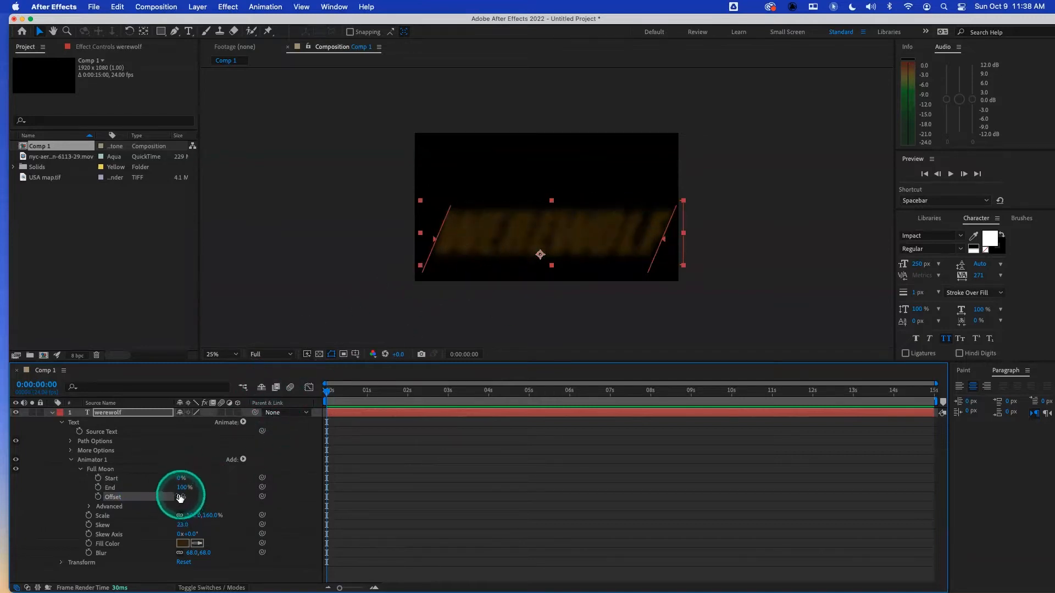
{"action": "left_click_drag", "start_coordinate": [179, 497], "coordinate": [130, 492]}
{"action": "left_click", "coordinate": [98, 496]}
{"action": "left_click", "coordinate": [367, 393]}
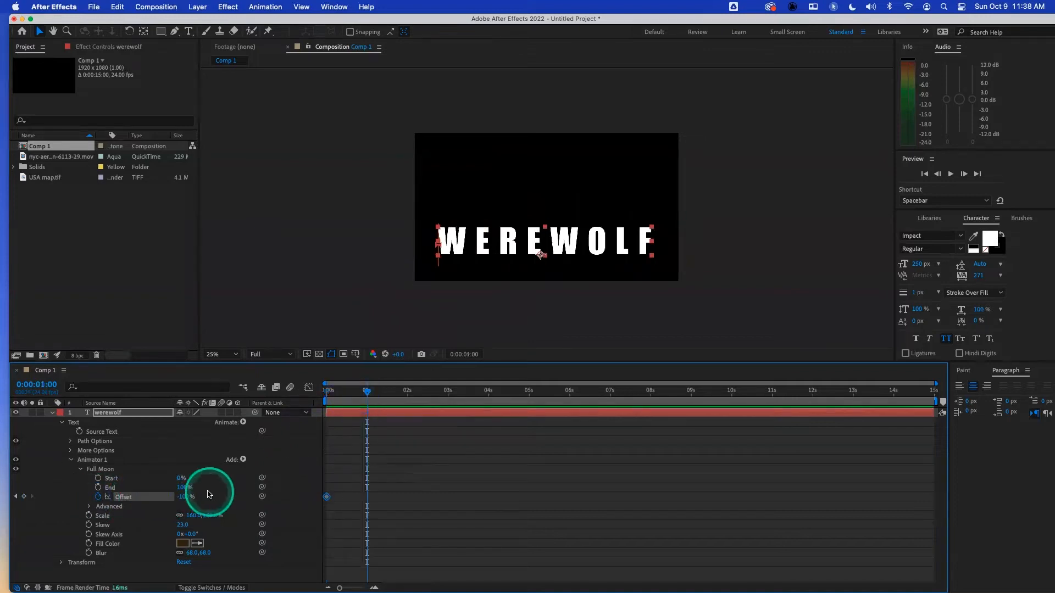
{"action": "mouse_move", "coordinate": [184, 497]}
{"action": "left_mouse_down"}
{"action": "mouse_move", "coordinate": [247, 503]}
{"action": "mouse_move", "coordinate": [178, 497]}
{"action": "left_mouse_up"}
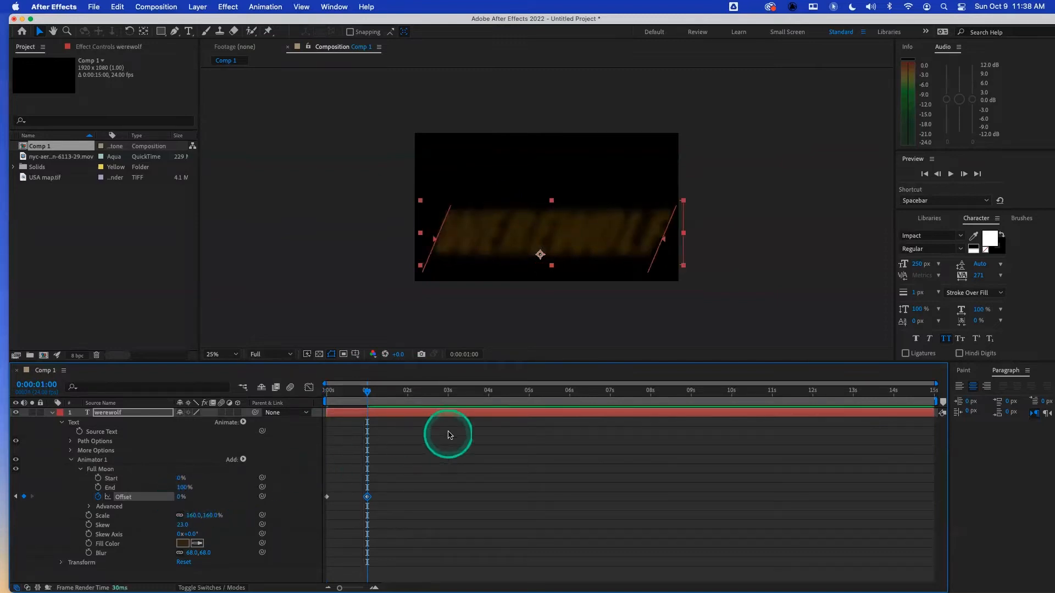
- Copy the 0% Offset keyframe to 0:00:01:23 and set Offset to 100% at 0:00:03:01
{"action": "left_click", "coordinate": [405, 392]}
{"action": "left_click", "coordinate": [367, 498]}
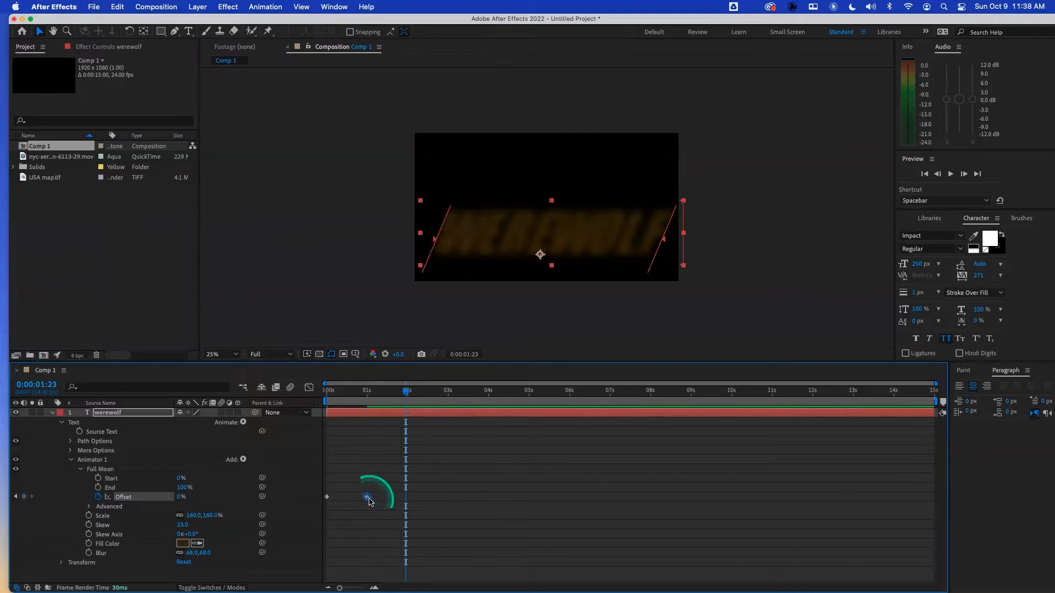
{"action": "key", "text": "super+c"}
{"action": "key", "text": "super+v"}
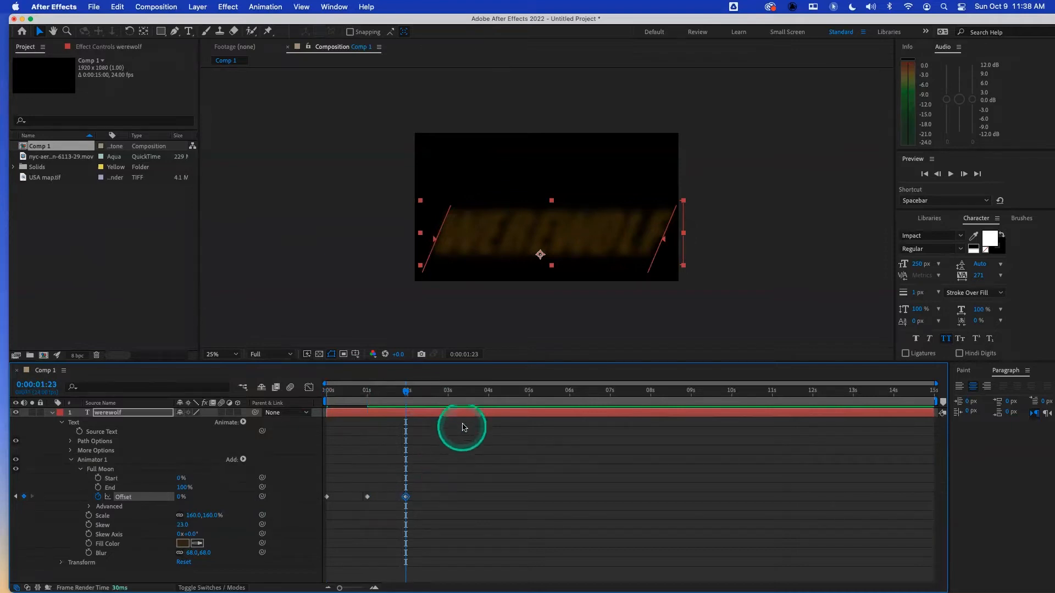
{"action": "left_click", "coordinate": [449, 394]}
{"action": "mouse_move", "coordinate": [201, 496]}
{"action": "left_mouse_down"}
{"action": "mouse_move", "coordinate": [179, 498]}
{"action": "mouse_move", "coordinate": [189, 498]}
{"action": "left_mouse_up"}
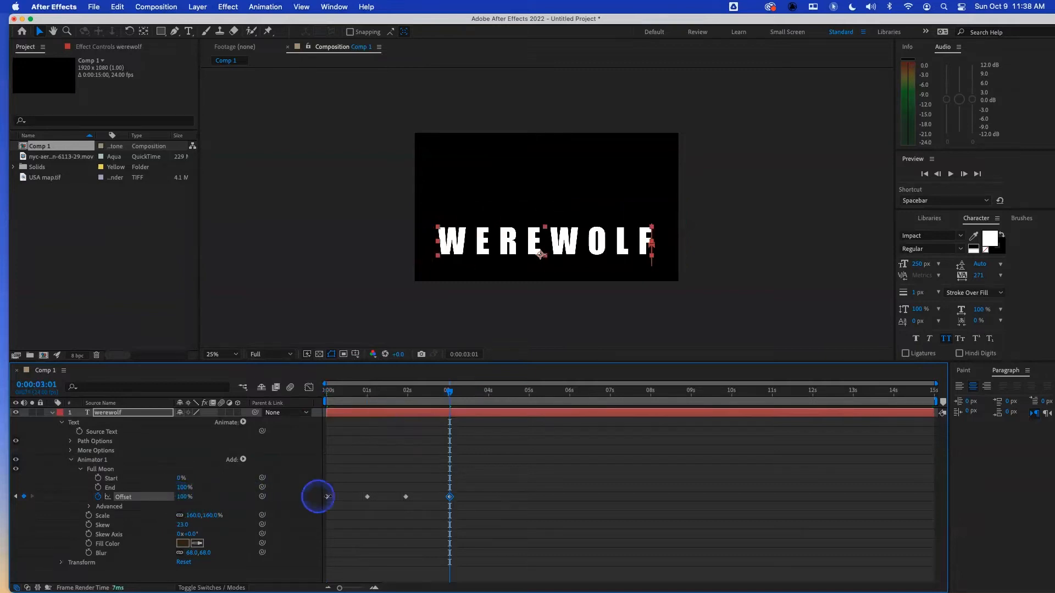
- Move the last two Offset keyframes together so they start just after 5 seconds and end just after 6 seconds
{"action": "left_click", "coordinate": [366, 498]}
{"action": "left_click_drag", "start_coordinate": [394, 457], "coordinate": [468, 523]}
{"action": "left_click", "coordinate": [407, 498]}
{"action": "left_click_drag", "start_coordinate": [418, 499], "coordinate": [534, 498]}
{"action": "left_click", "coordinate": [407, 499]}
{"action": "left_click", "coordinate": [331, 498]}
- Preview the werewolf text transformation from the start of the comp to about 7 seconds
{"action": "left_click_drag", "start_coordinate": [448, 392], "coordinate": [420, 391]}
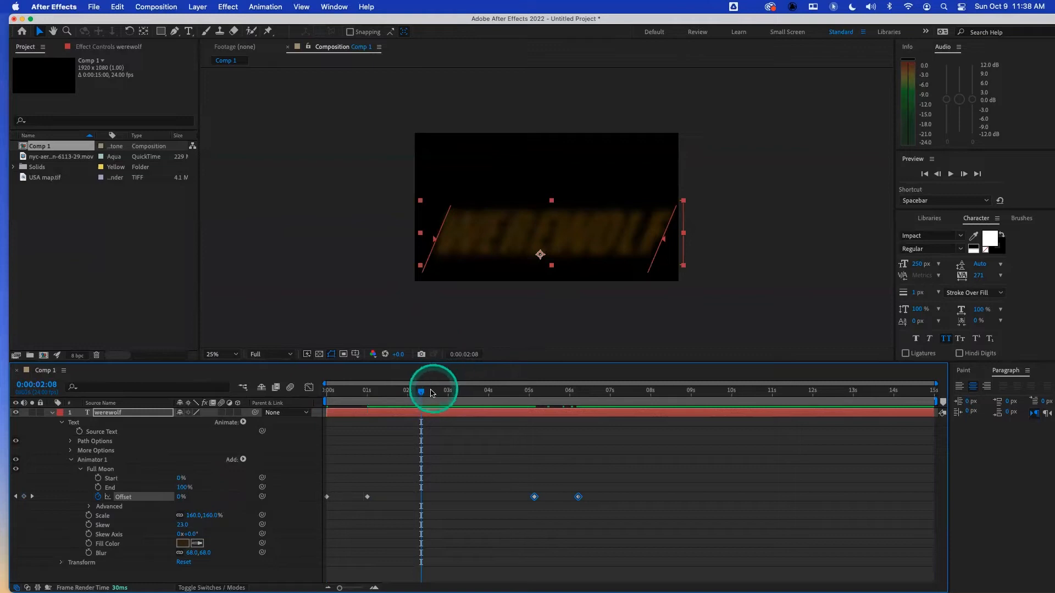
{"action": "left_click_drag", "start_coordinate": [419, 390], "coordinate": [311, 402]}
{"action": "key", "text": "space"}
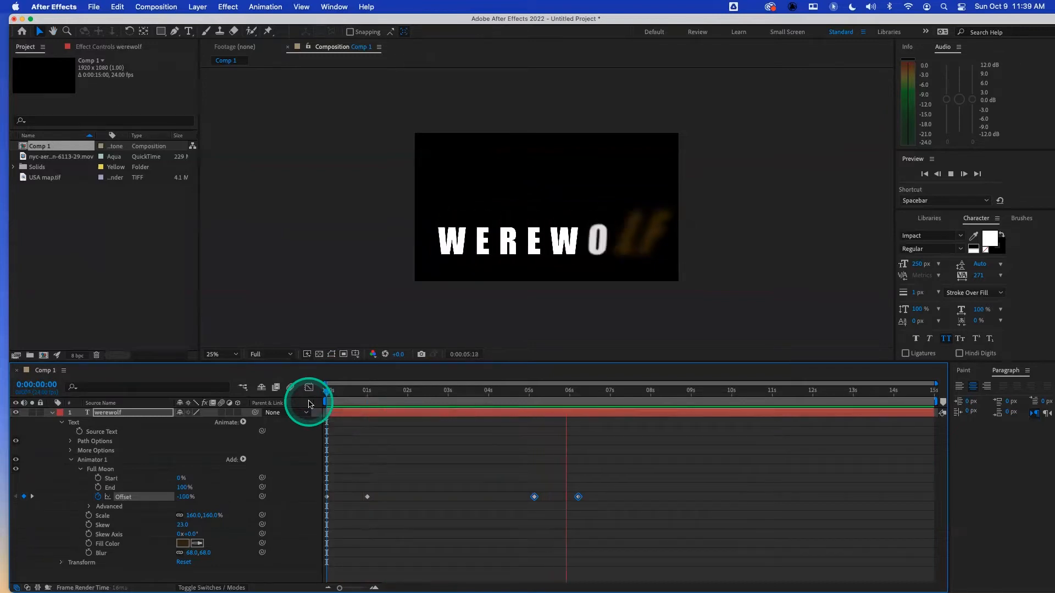
{"action": "key", "text": "space"}
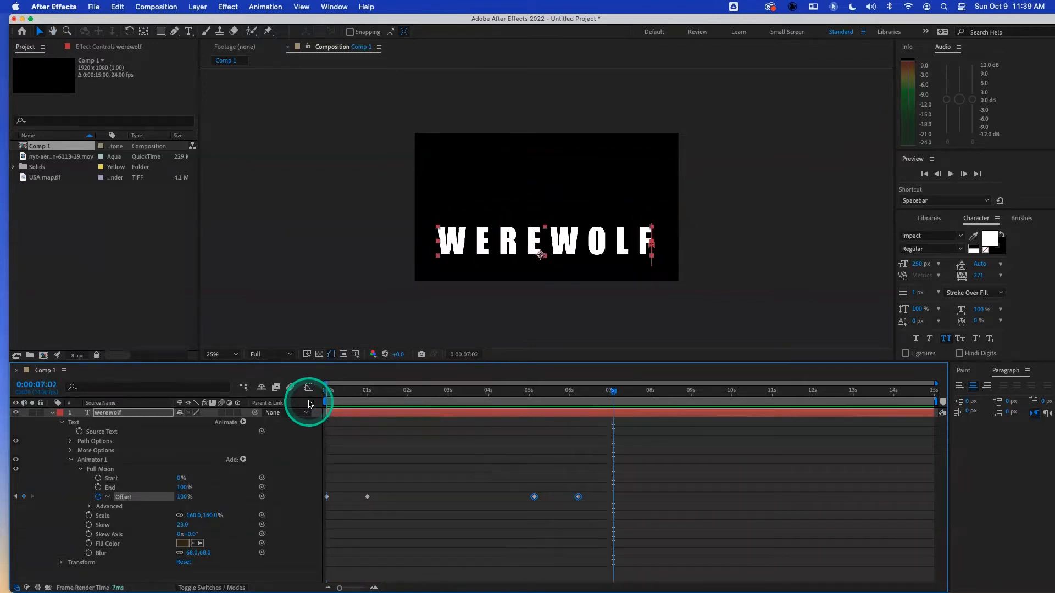
- Delete the werewolf text layer from the comp
{"action": "left_click", "coordinate": [142, 413]}
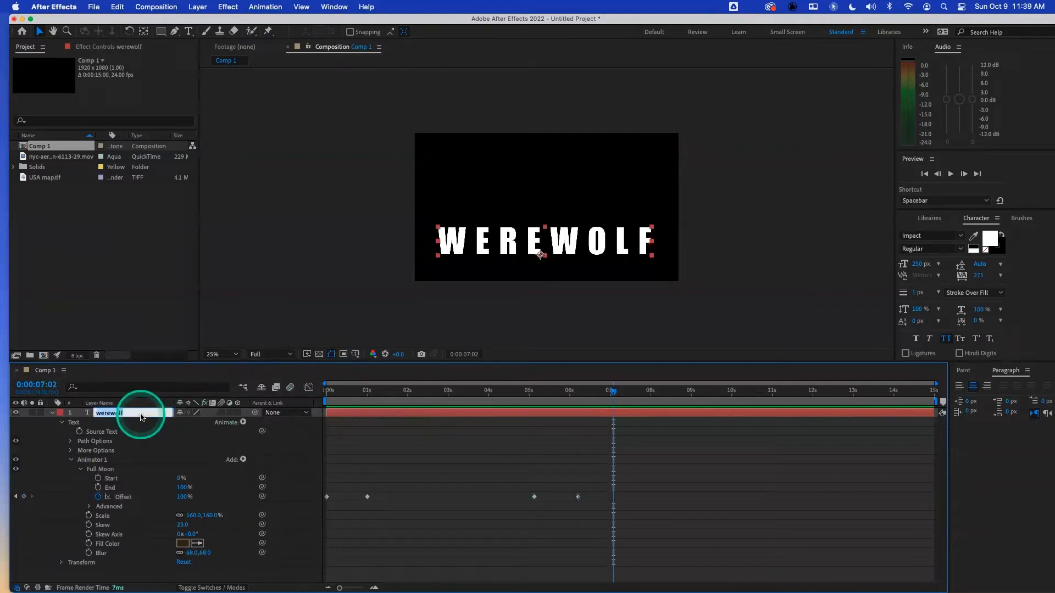
{"action": "key", "text": "Return"}
{"action": "left_click", "coordinate": [89, 415]}
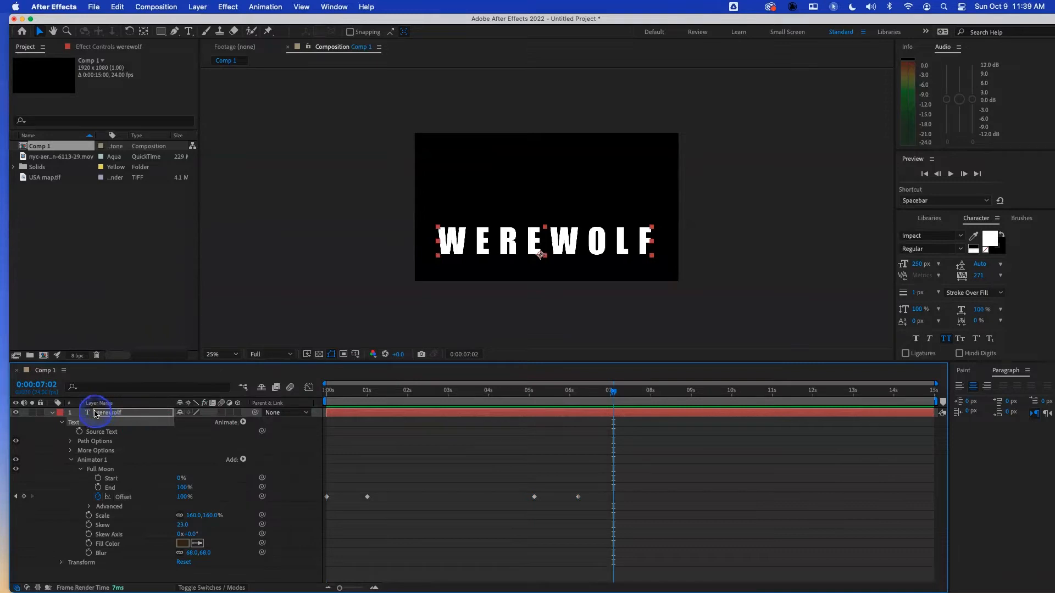
{"action": "key", "text": "Delete"}
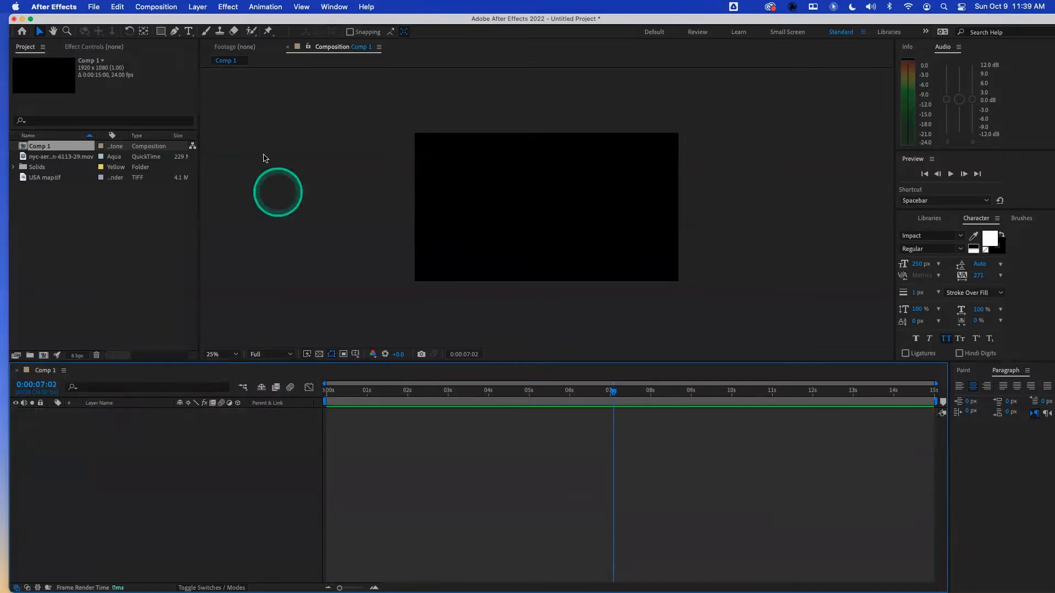
- Create a new text layer reading "NASCAR" and move it to the horizontal centre of the frame, below the middle
{"action": "left_click", "coordinate": [189, 32]}
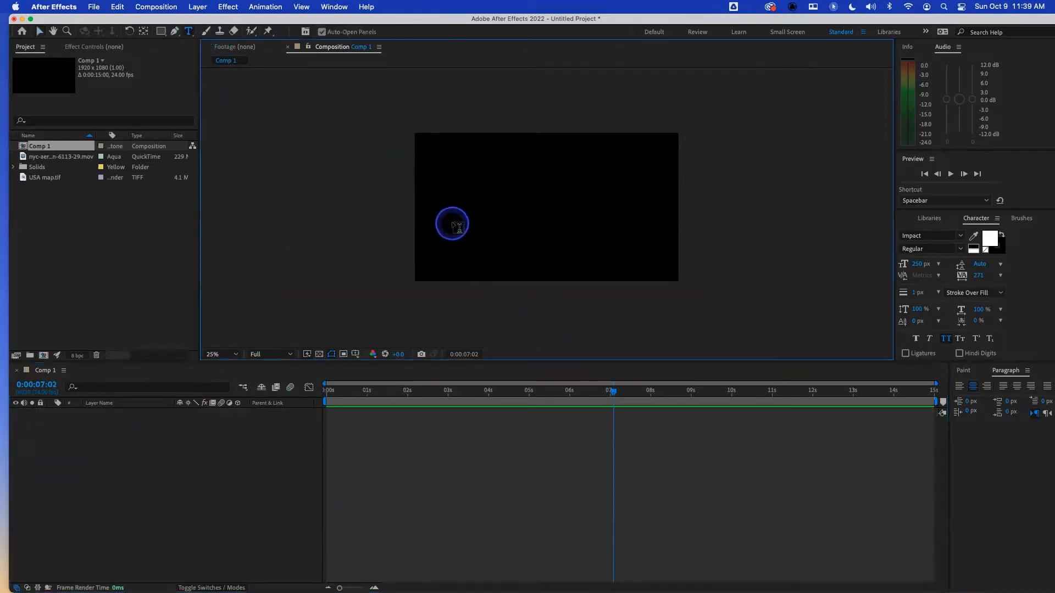
{"action": "left_click", "coordinate": [453, 223]}
{"action": "left_click", "coordinate": [543, 235]}
{"action": "type", "text": "NASC"}
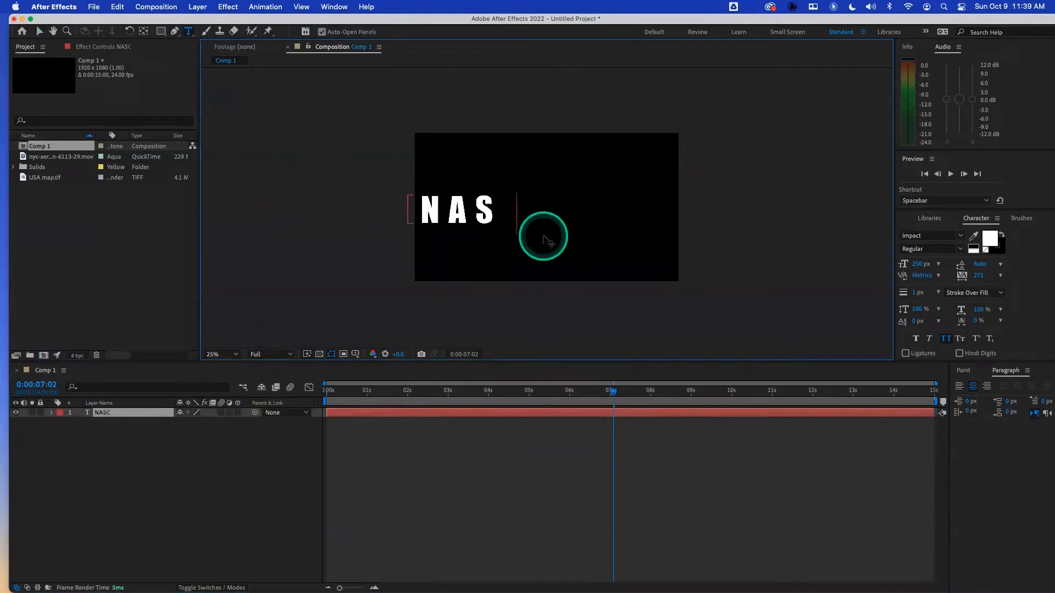
{"action": "type", "text": "AR"}
{"action": "left_click", "coordinate": [39, 32]}
{"action": "left_click_drag", "start_coordinate": [486, 212], "coordinate": [570, 233]}
- Set the NASCAR text's tracking to 100 and its font size to 300 px
{"action": "left_click", "coordinate": [981, 276]}
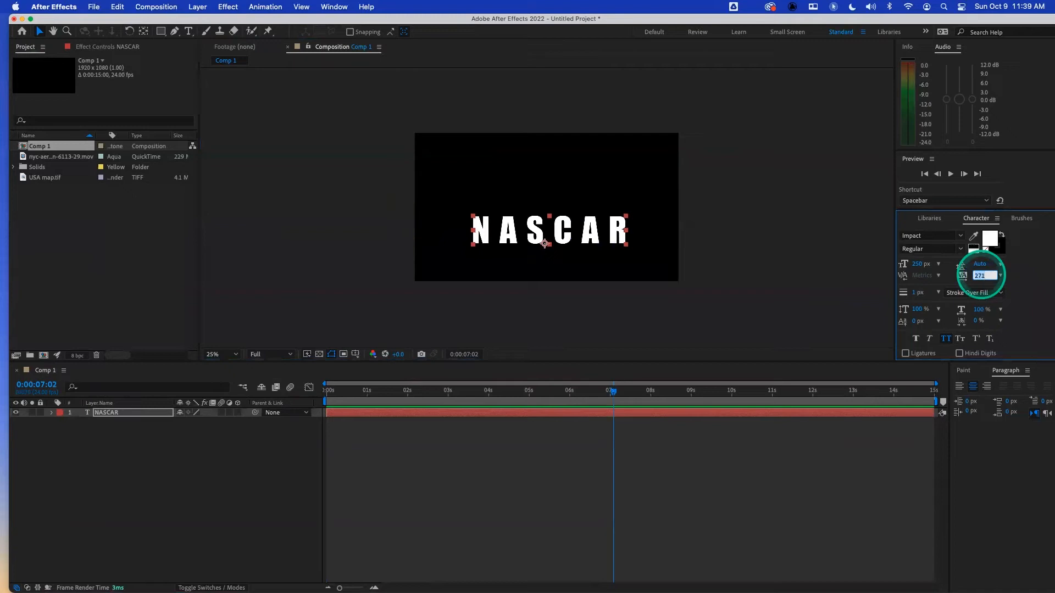
{"action": "type", "text": "100"}
{"action": "key", "text": "Return"}
{"action": "left_click", "coordinate": [916, 264]}
{"action": "type", "text": "300"}
{"action": "key", "text": "Return"}
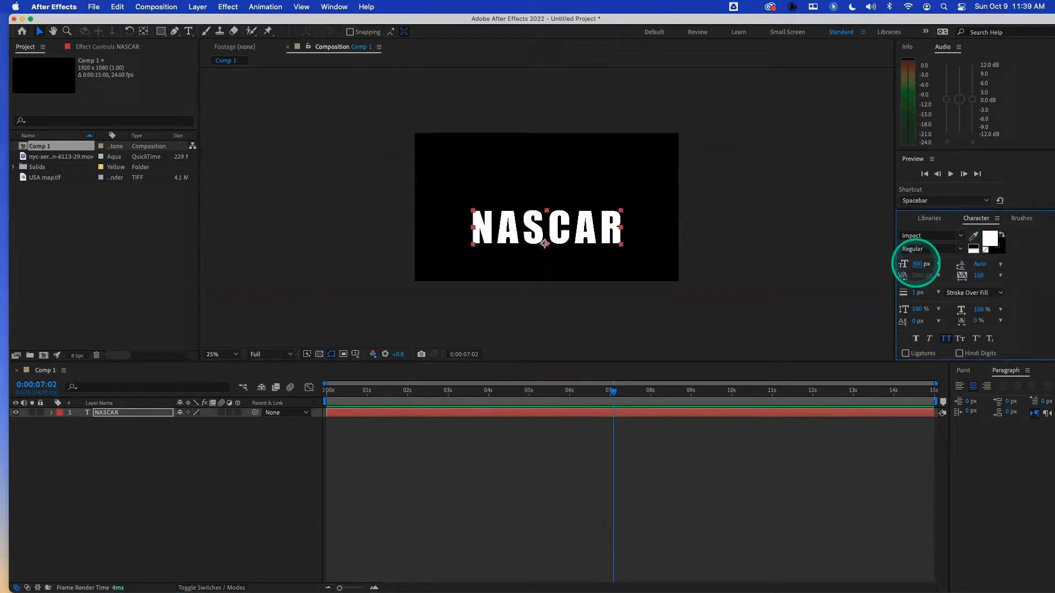
- Add a Position animator to the NASCAR text and set it to -1500, 0 so the letters sit off-screen left
{"action": "left_click", "coordinate": [460, 391]}
{"action": "left_click_drag", "start_coordinate": [358, 391], "coordinate": [336, 392]}
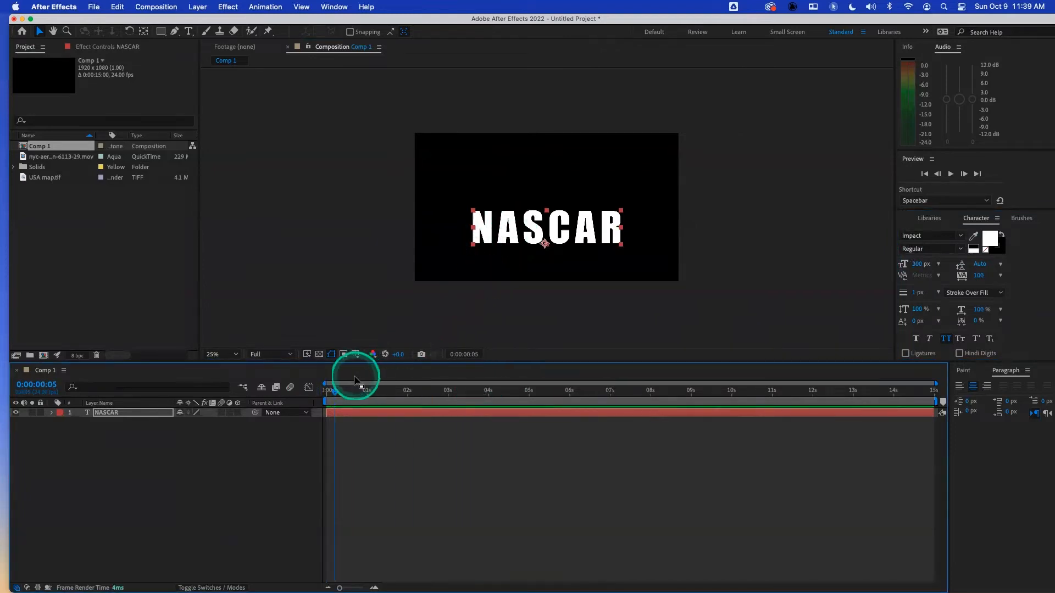
{"action": "left_click", "coordinate": [51, 413]}
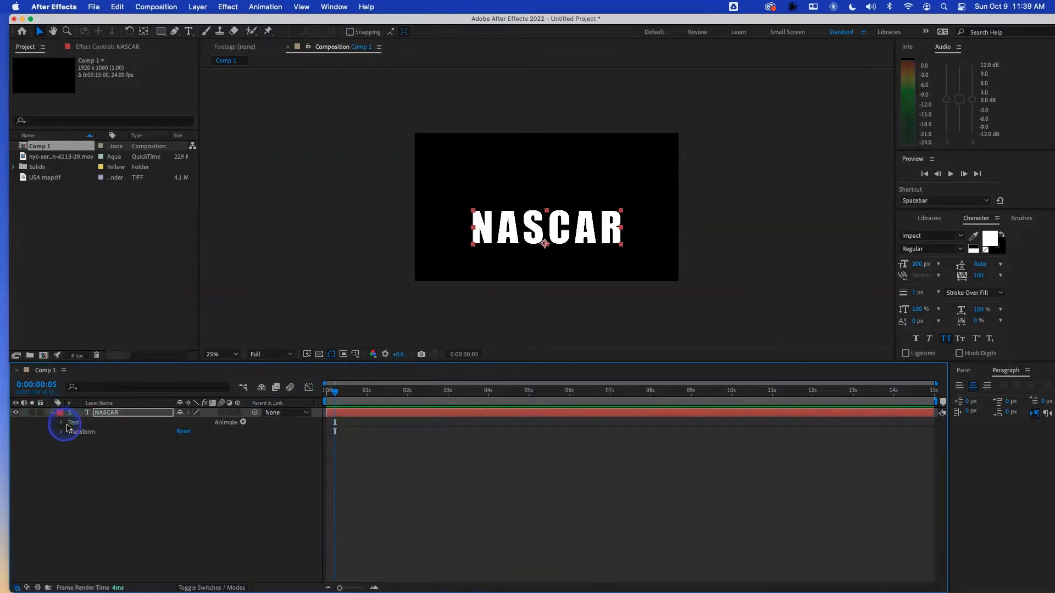
{"action": "left_click", "coordinate": [244, 423]}
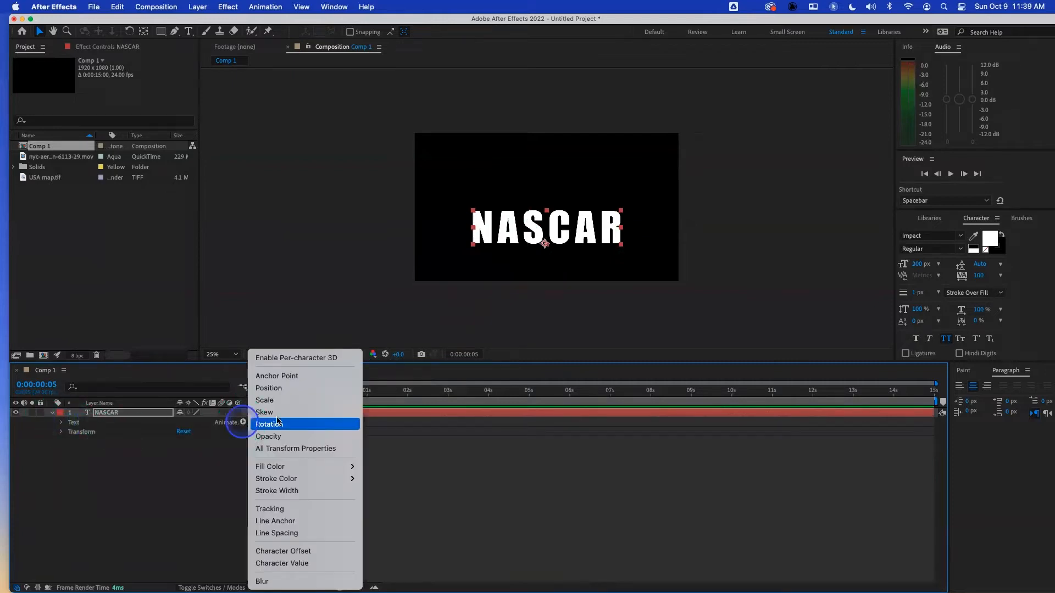
{"action": "left_click", "coordinate": [341, 388]}
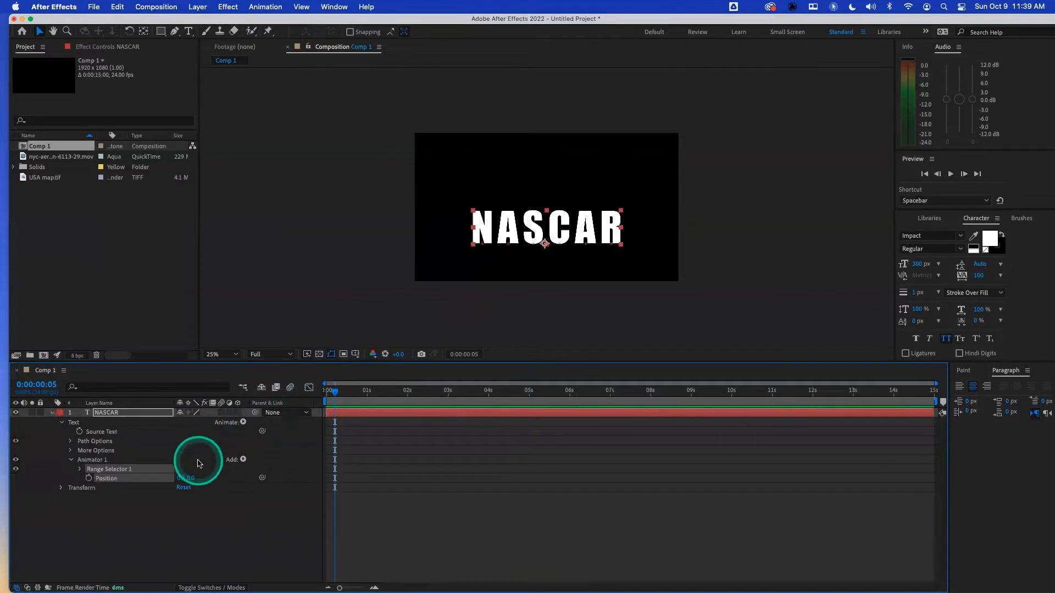
{"action": "left_click_drag", "start_coordinate": [179, 478], "coordinate": [113, 479]}
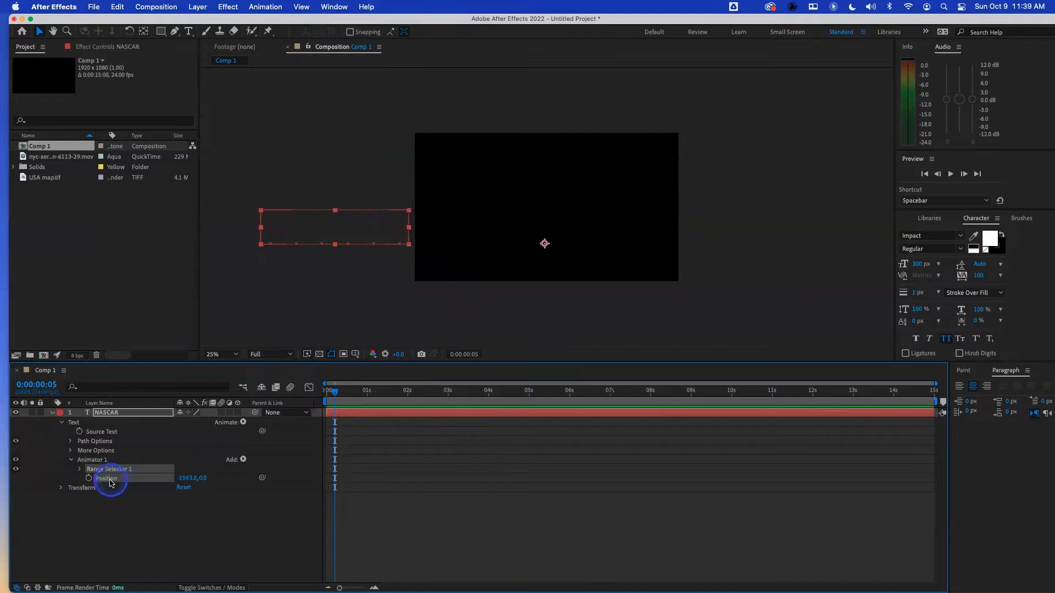
{"action": "left_click", "coordinate": [182, 478]}
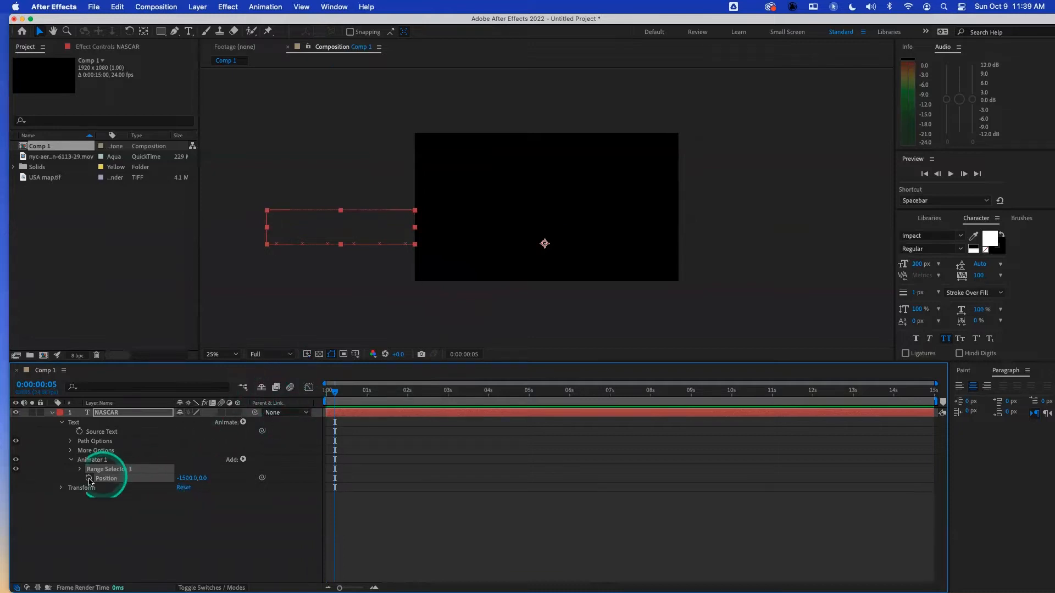
- Keyframe Range Selector 1's End at 100% at 0 seconds and 0% at 0:00:01:01
{"action": "left_click", "coordinate": [80, 470]}
{"action": "left_click_drag", "start_coordinate": [329, 392], "coordinate": [323, 396]}
{"action": "left_click", "coordinate": [98, 487]}
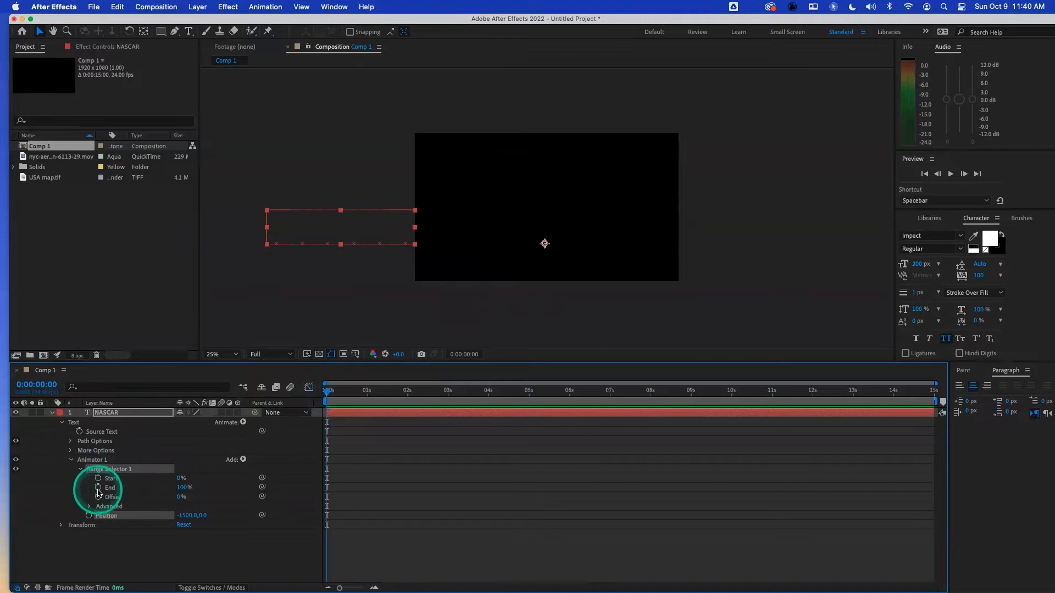
{"action": "left_click", "coordinate": [369, 398]}
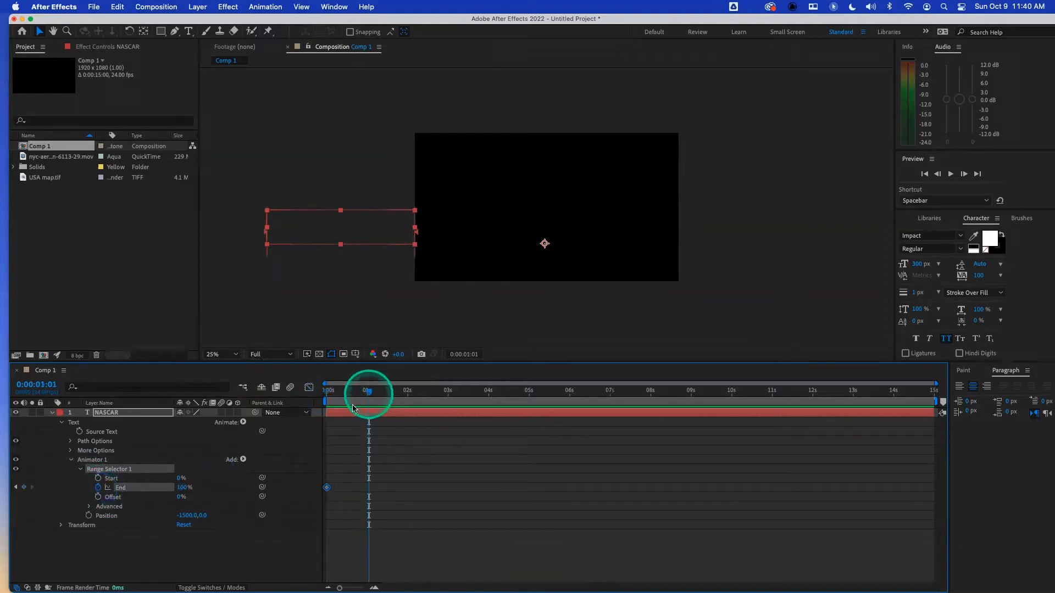
{"action": "left_click", "coordinate": [184, 487]}
{"action": "left_click_drag", "start_coordinate": [184, 487], "coordinate": [115, 487]}
- Preview the NASCAR letters sliding in from the start of the comp
{"action": "left_click_drag", "start_coordinate": [348, 397], "coordinate": [304, 399]}
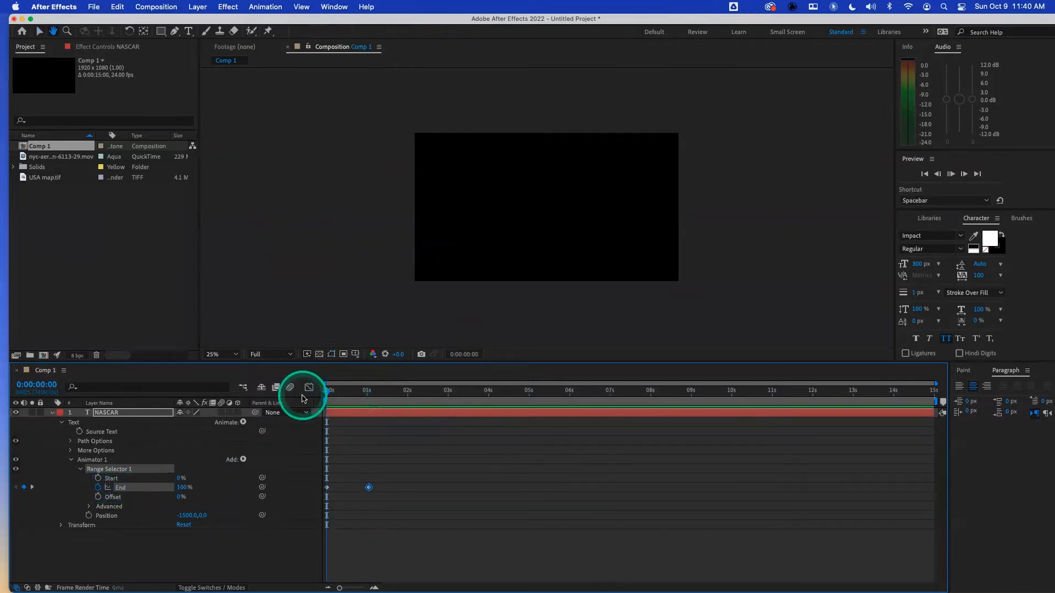
{"action": "key", "text": "space"}
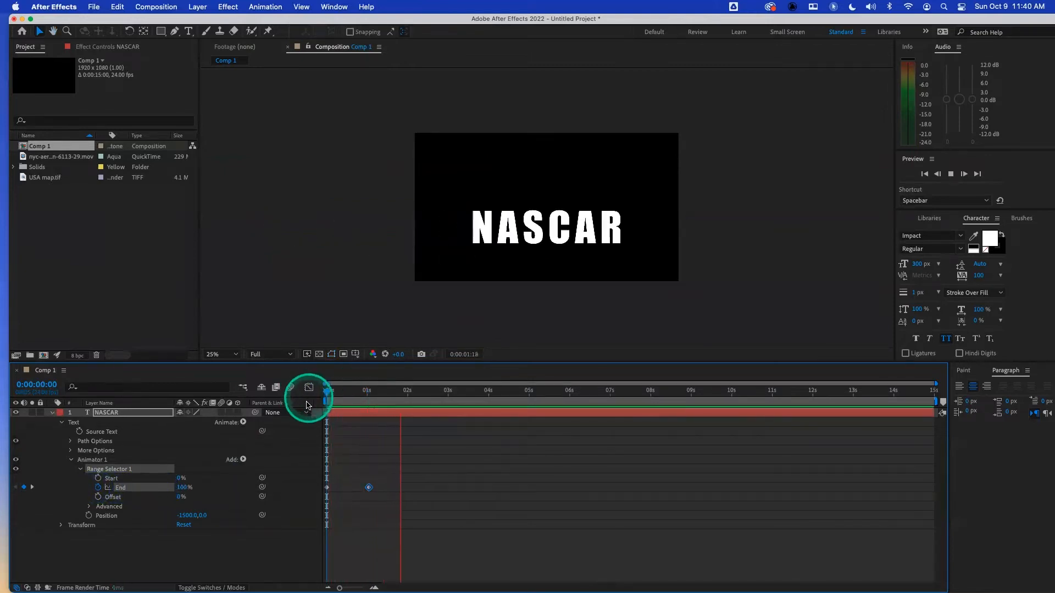
{"action": "key", "text": "space"}
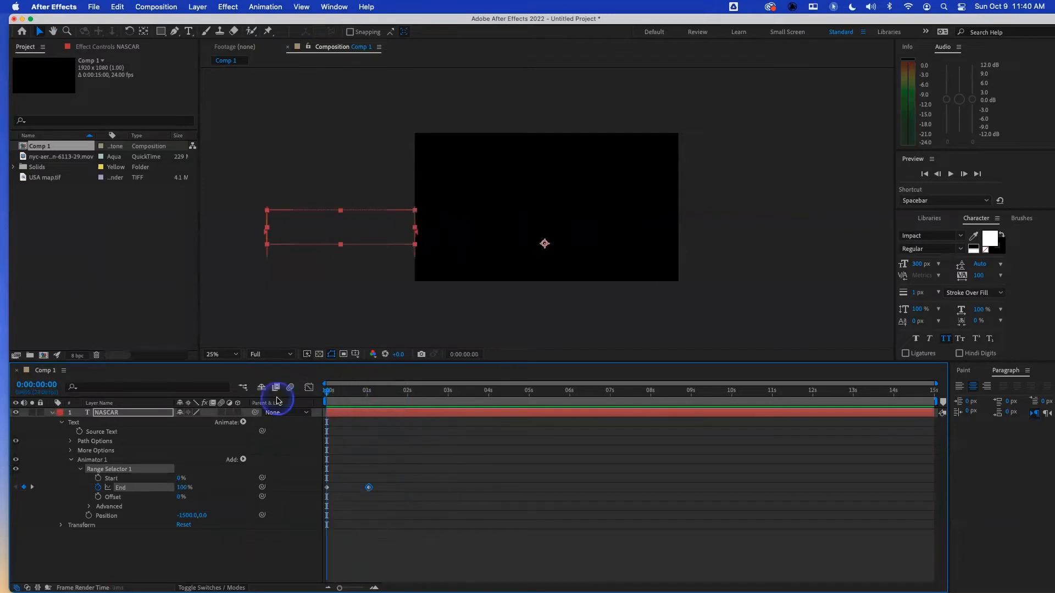
- Add a Skew property to Animator 1, set it to -43, and preview the letters leaning as they slide in
{"action": "left_click", "coordinate": [243, 461]}
{"action": "mouse_move", "coordinate": [246, 460]}
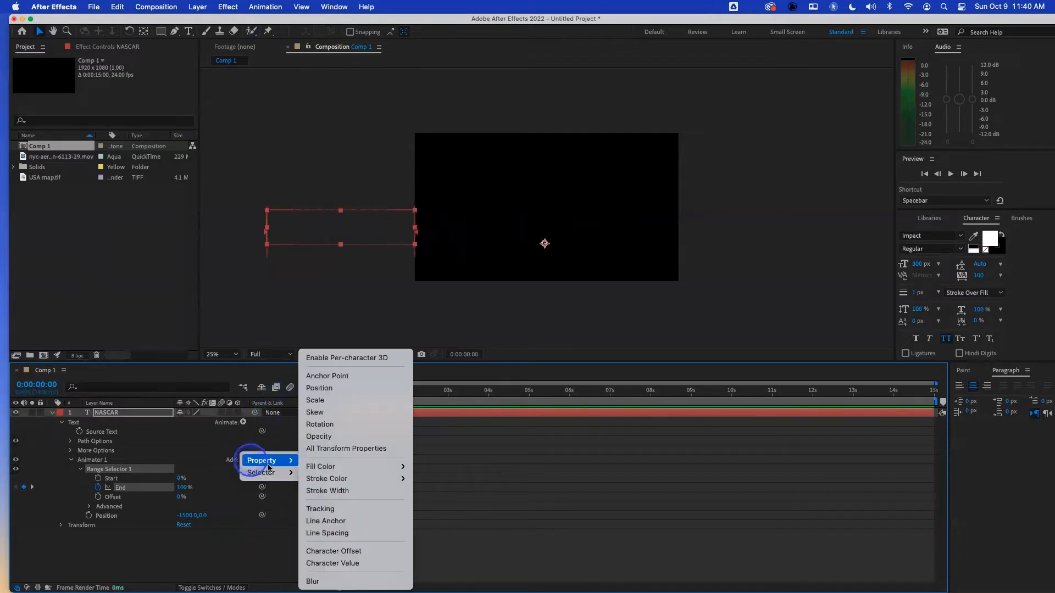
{"action": "left_click", "coordinate": [325, 419]}
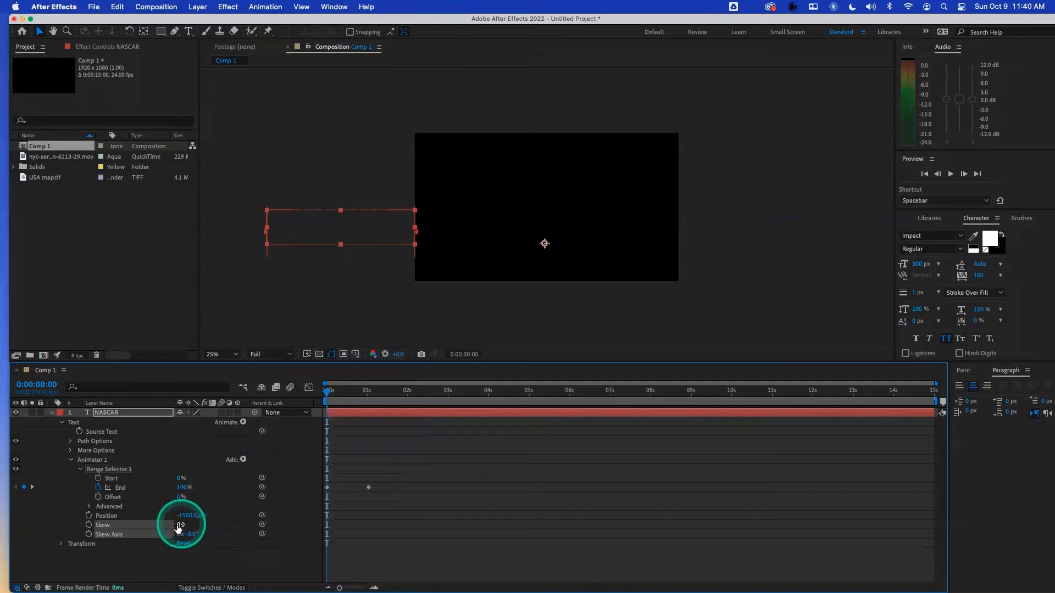
{"action": "left_click_drag", "start_coordinate": [175, 526], "coordinate": [155, 528]}
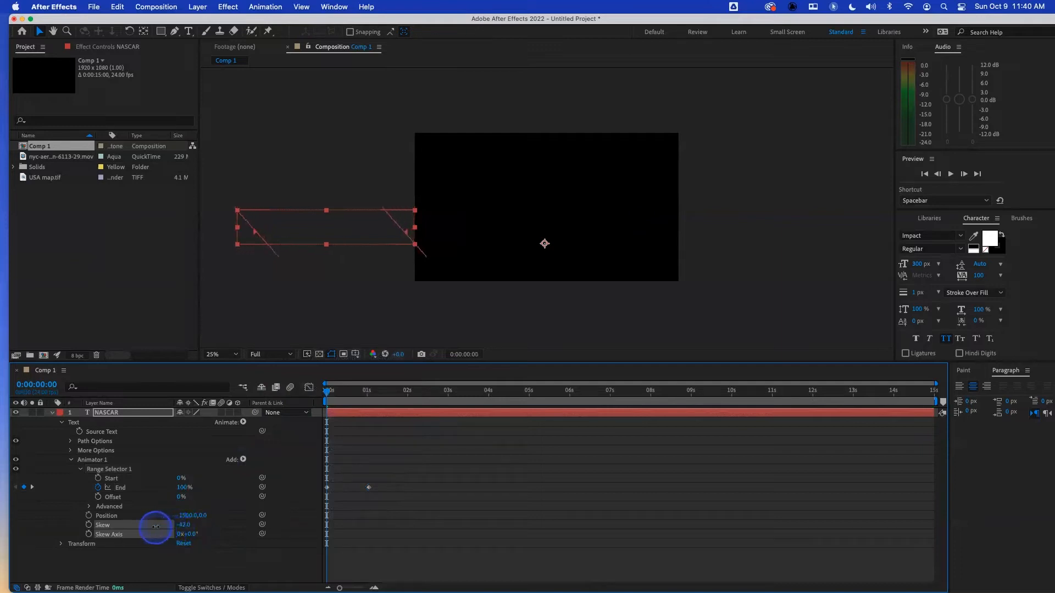
{"action": "key", "text": "space"}
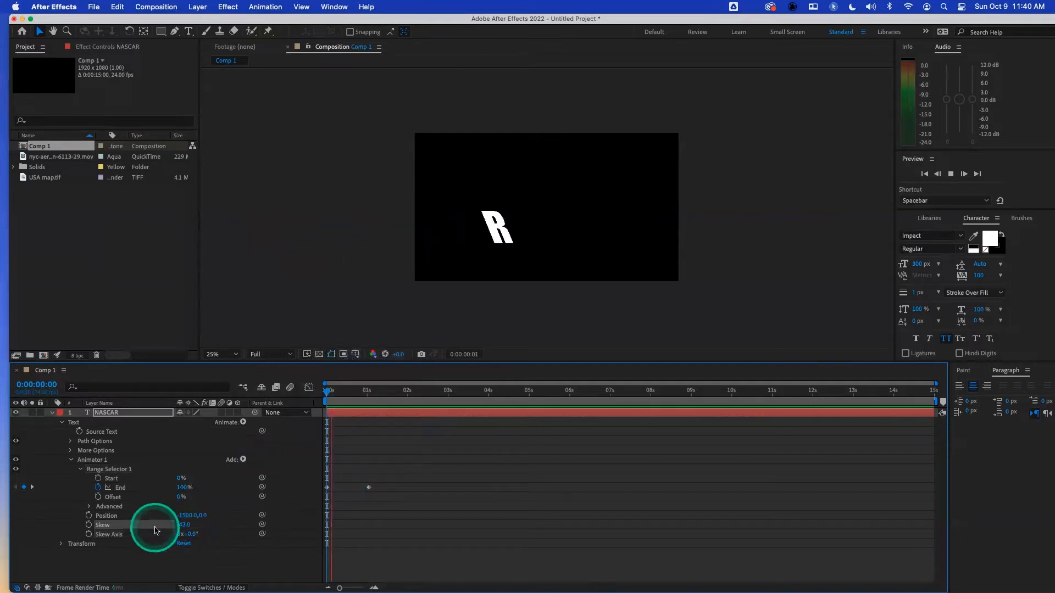
{"action": "key", "text": "space"}
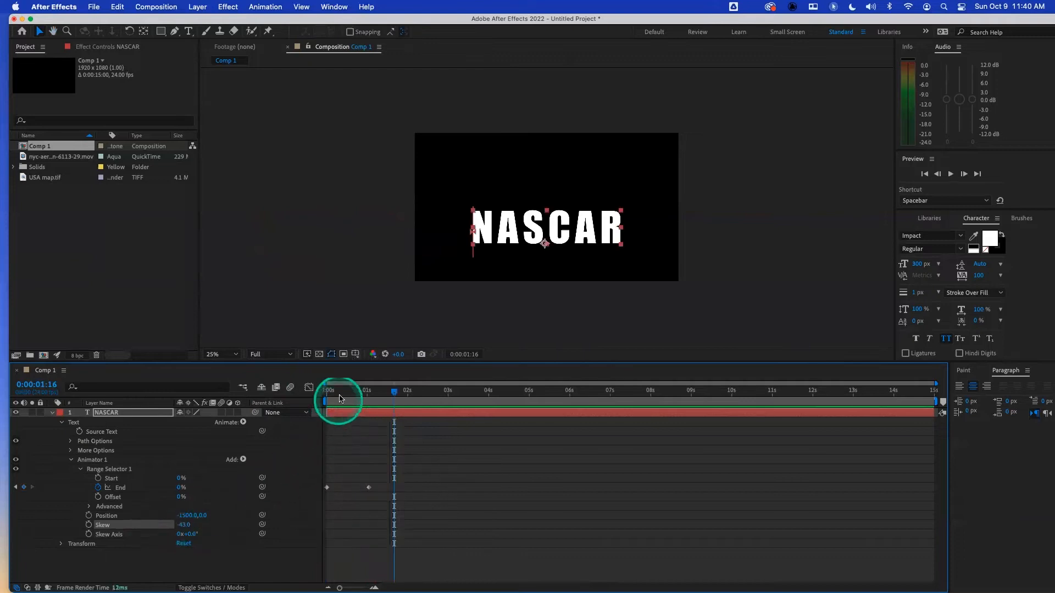
- Add a Blur property to Animator 1, set it to 60, and preview the animation from 0 seconds
{"action": "left_click", "coordinate": [329, 393]}
{"action": "left_click", "coordinate": [242, 461]}
{"action": "mouse_move", "coordinate": [258, 461]}
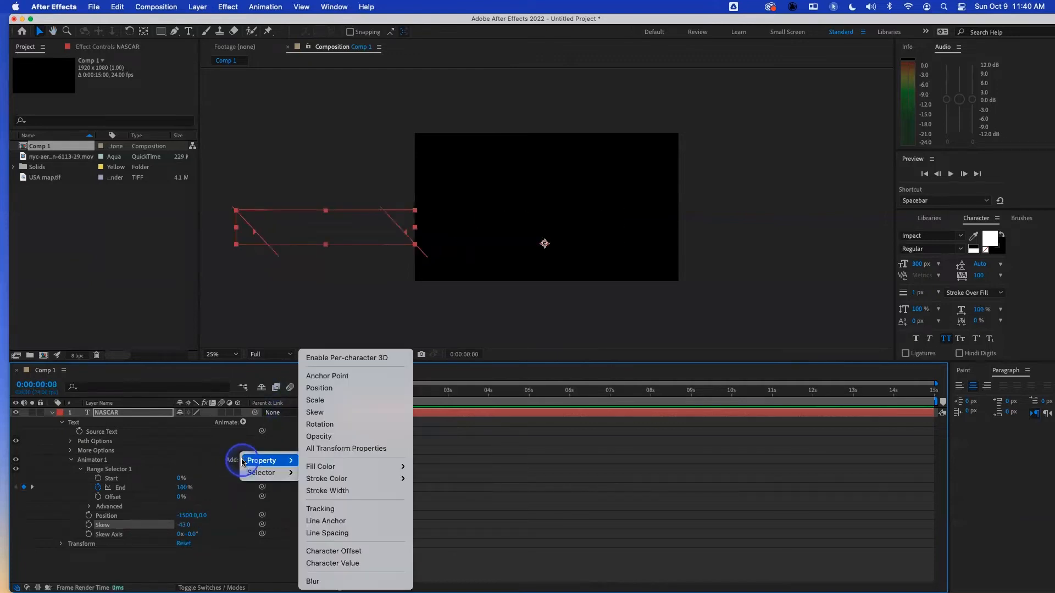
{"action": "left_click", "coordinate": [336, 582]}
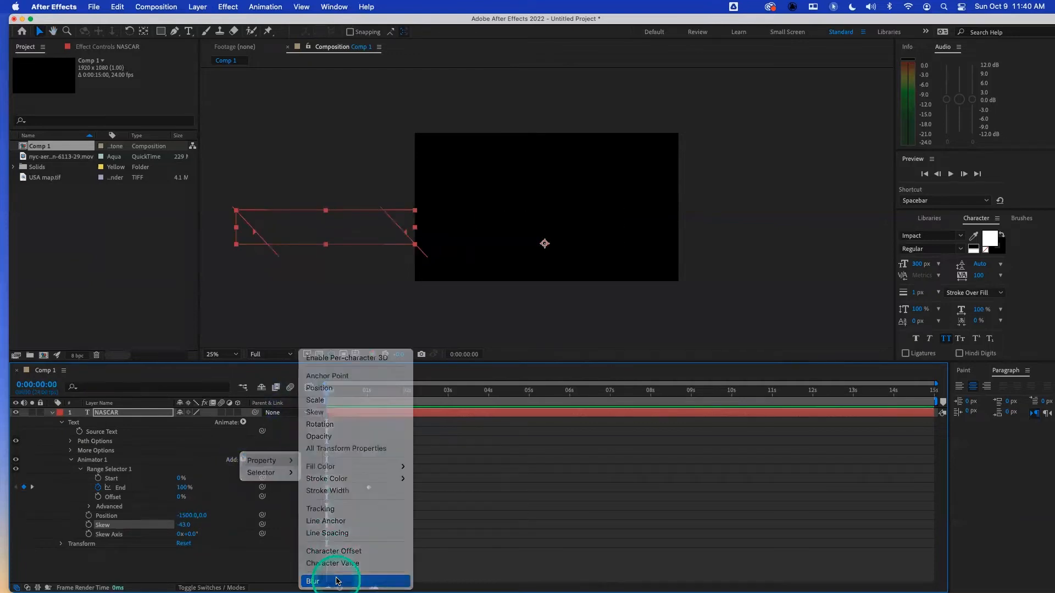
{"action": "left_click_drag", "start_coordinate": [190, 543], "coordinate": [222, 541]}
{"action": "key", "text": "space"}
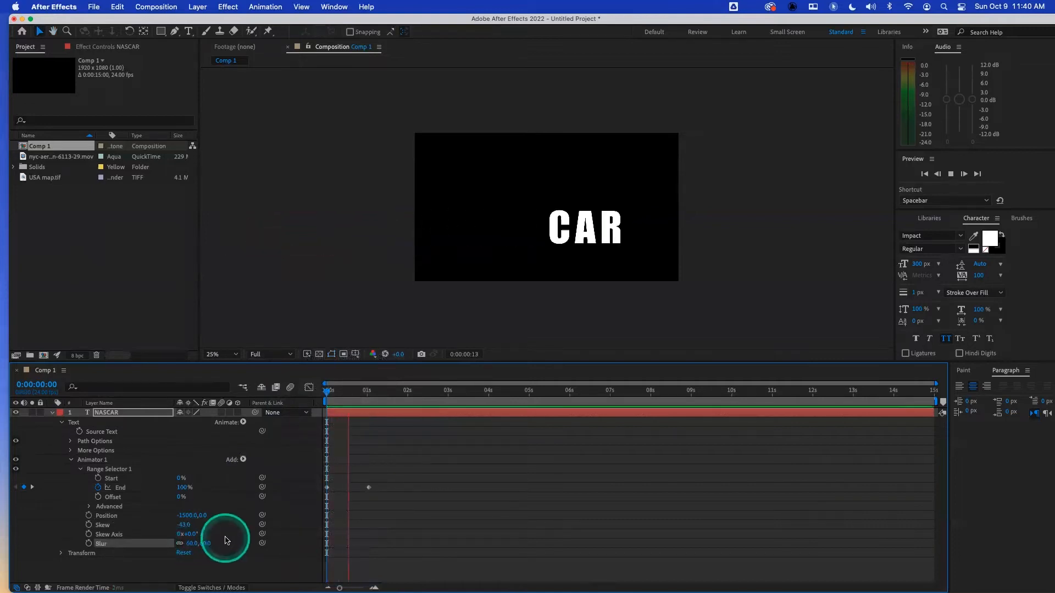
{"action": "key", "text": "space"}
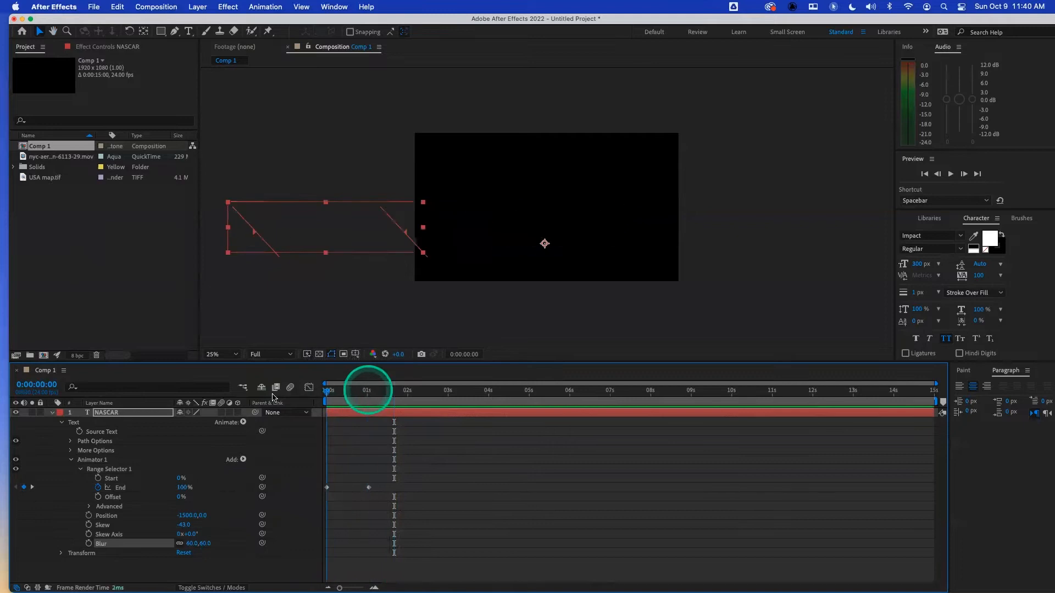
- Set the animator's Skew to -68 and preview the letters sliding in from the start
{"action": "left_click_drag", "start_coordinate": [188, 525], "coordinate": [170, 527]}
{"action": "key", "text": "space"}
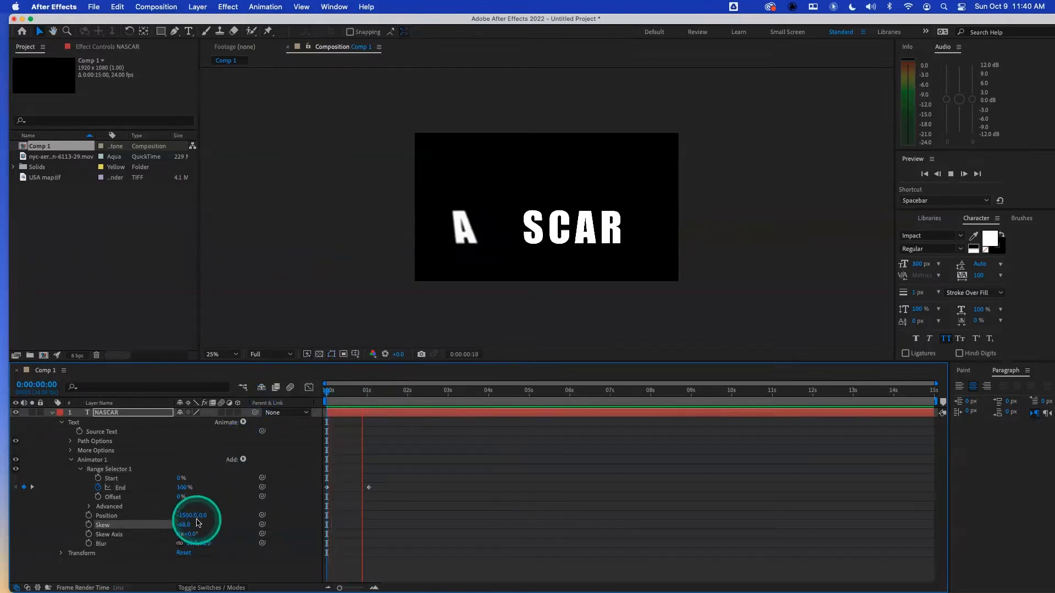
{"action": "key", "text": "space"}
{"action": "left_click_drag", "start_coordinate": [351, 390], "coordinate": [325, 390]}
{"action": "key", "text": "space"}
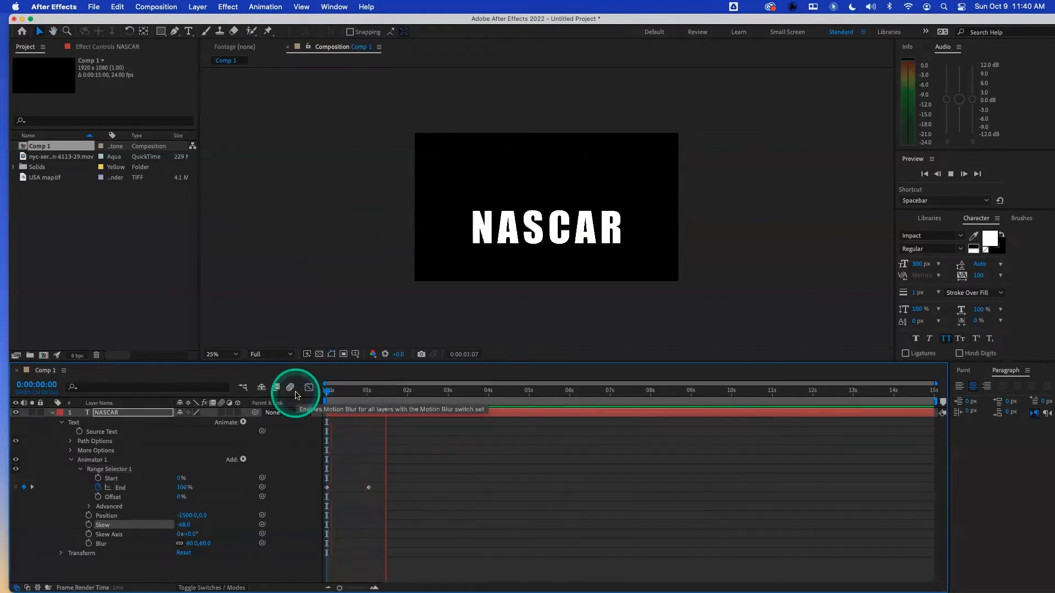
{"action": "key", "text": "space"}
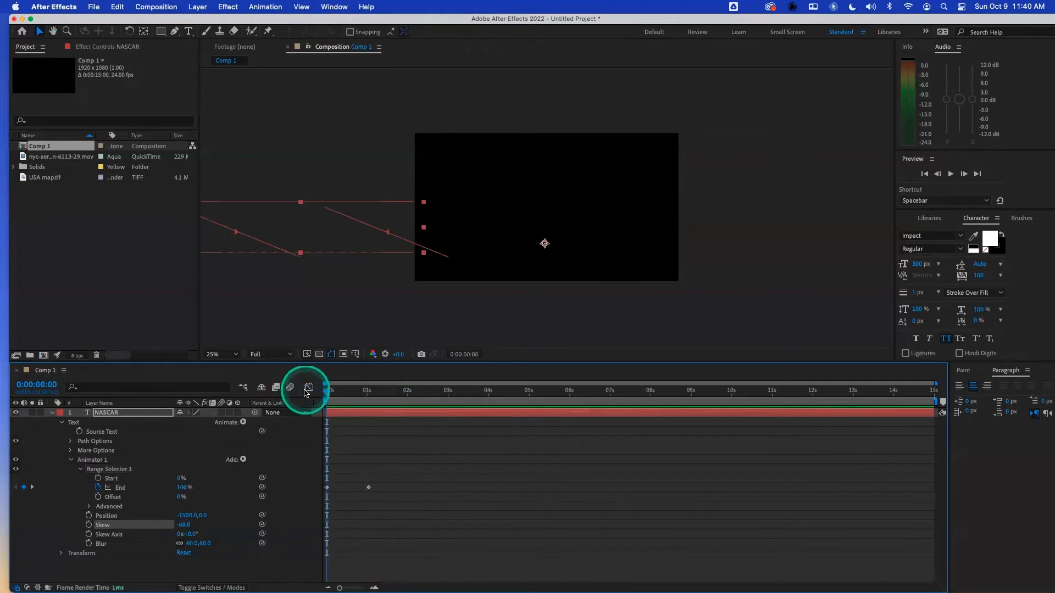
- Show End's speed graph, bend the curve between its two keyframes with the handle near 1 second, and return to the keyframe view
{"action": "left_click", "coordinate": [309, 388]}
{"action": "left_click", "coordinate": [131, 491]}
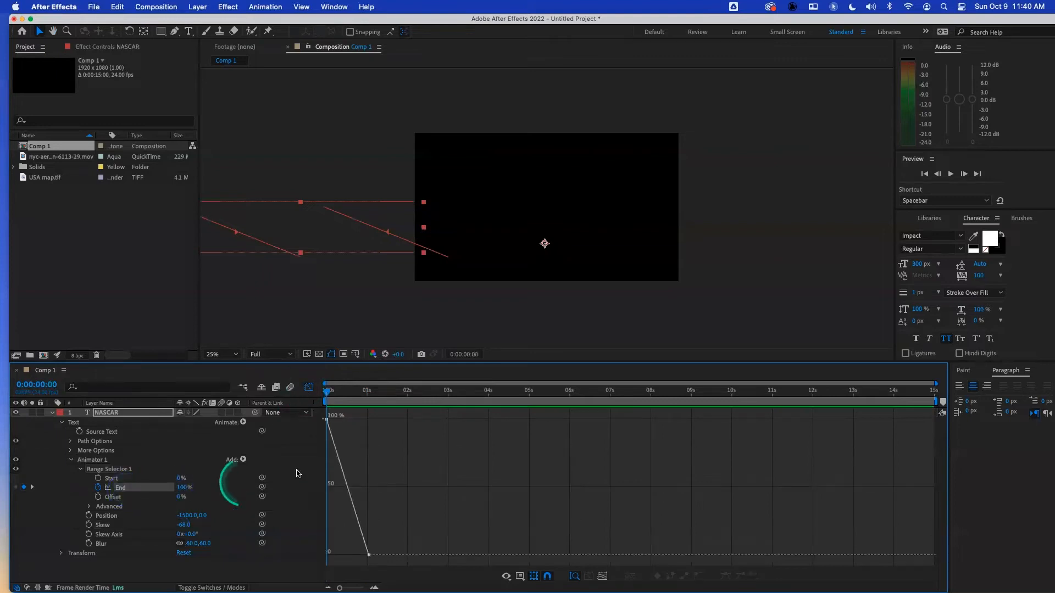
{"action": "mouse_move", "coordinate": [328, 420]}
{"action": "right_click", "coordinate": [345, 456]}
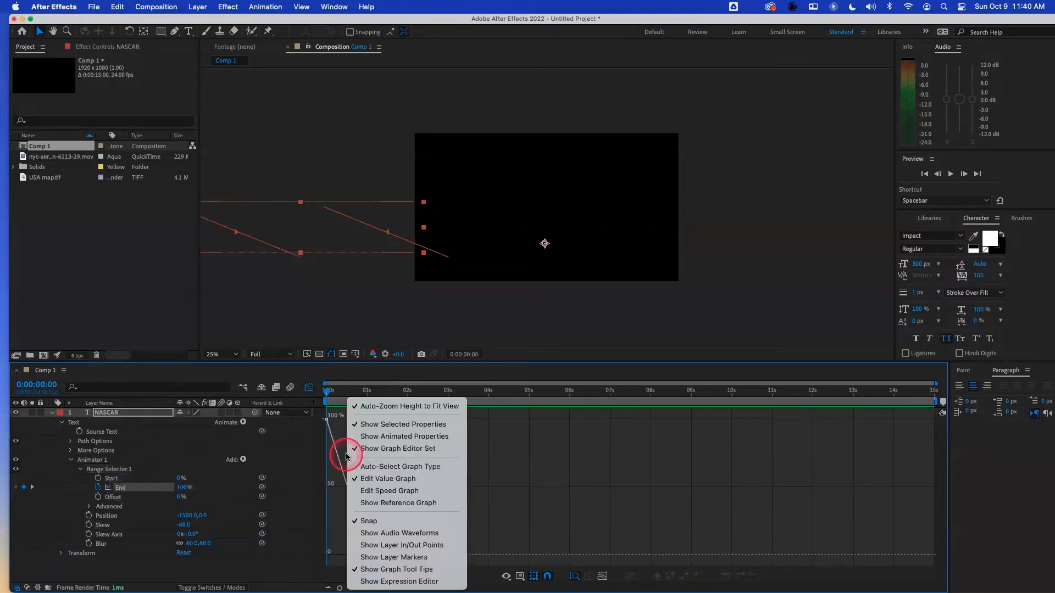
{"action": "left_click", "coordinate": [365, 491]}
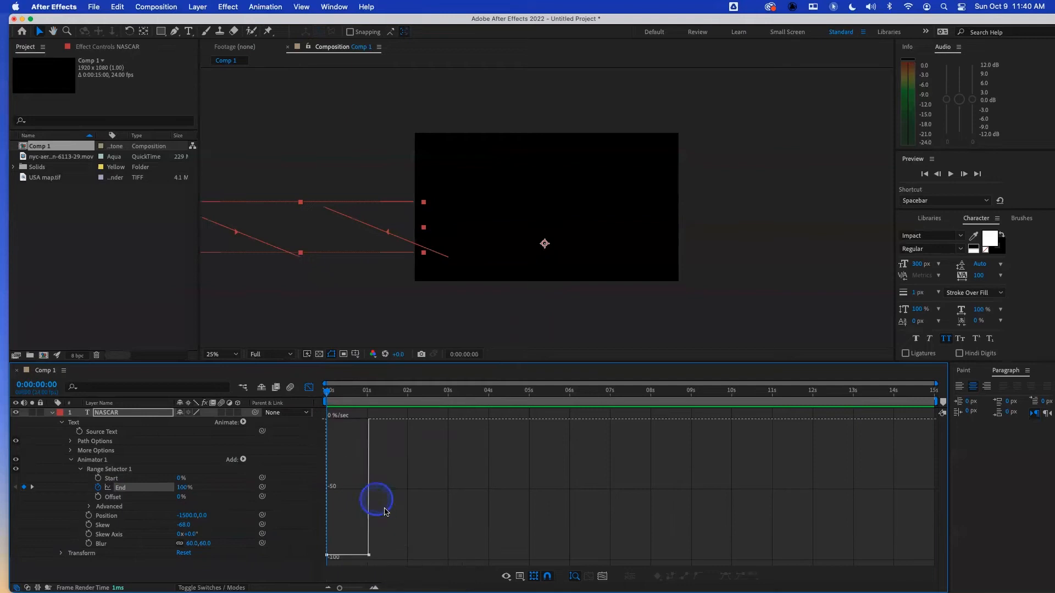
{"action": "left_click", "coordinate": [369, 556]}
{"action": "left_click_drag", "start_coordinate": [368, 557], "coordinate": [352, 546]}
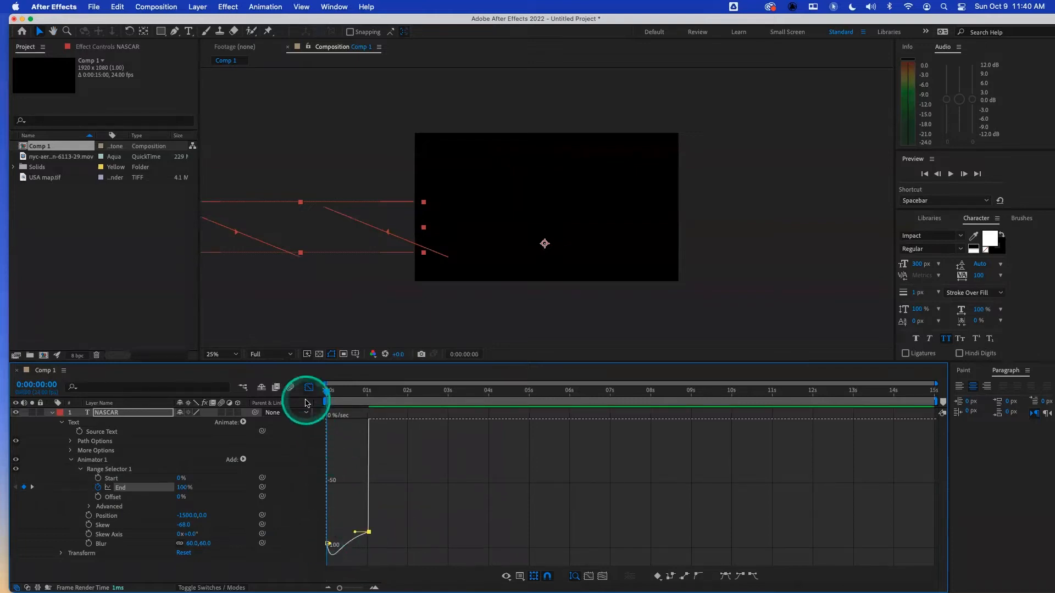
{"action": "left_click", "coordinate": [308, 389]}
- Ease both End keyframes, lengthen the first keyframe's speed handle toward the curve's middle to form a sharp peak, and start a preview
{"action": "left_click", "coordinate": [366, 484]}
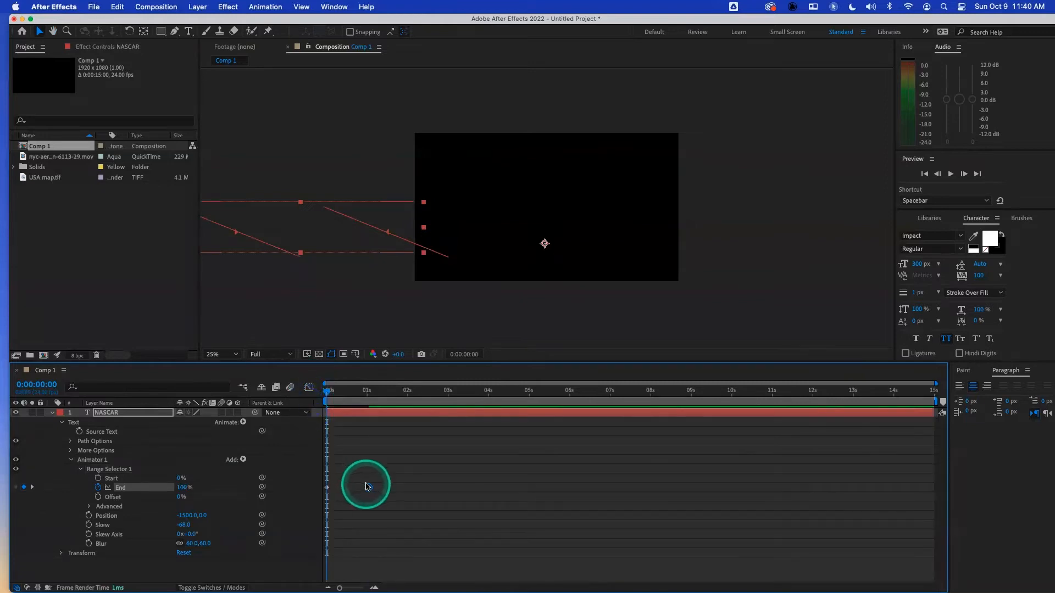
{"action": "left_click", "coordinate": [121, 490]}
{"action": "left_click", "coordinate": [174, 489]}
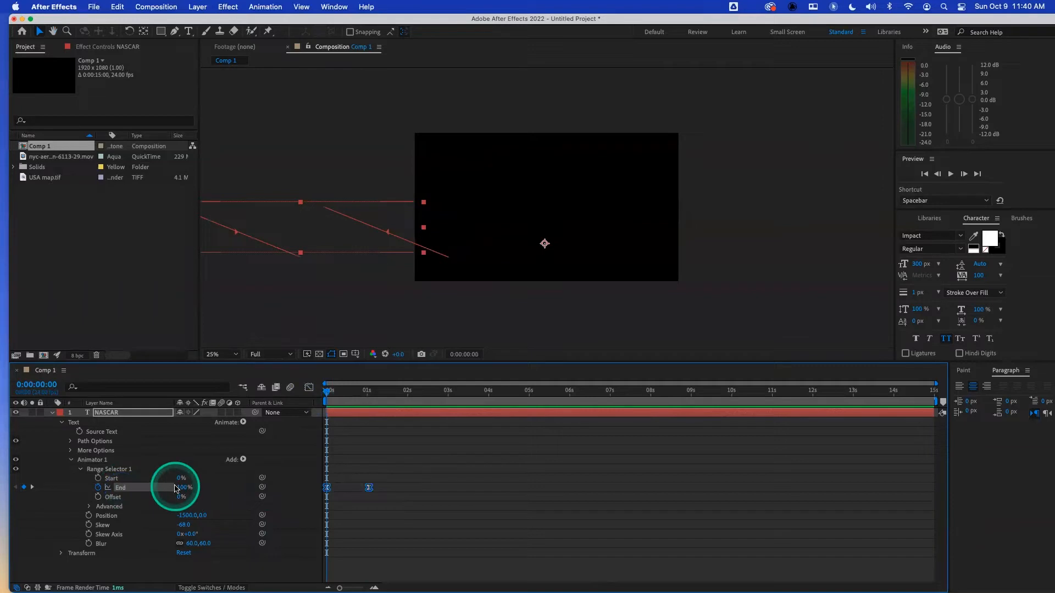
{"action": "left_click", "coordinate": [309, 388]}
{"action": "left_click", "coordinate": [327, 420]}
{"action": "left_click", "coordinate": [335, 421]}
{"action": "left_click_drag", "start_coordinate": [335, 421], "coordinate": [353, 420]}
{"action": "key", "text": "space"}
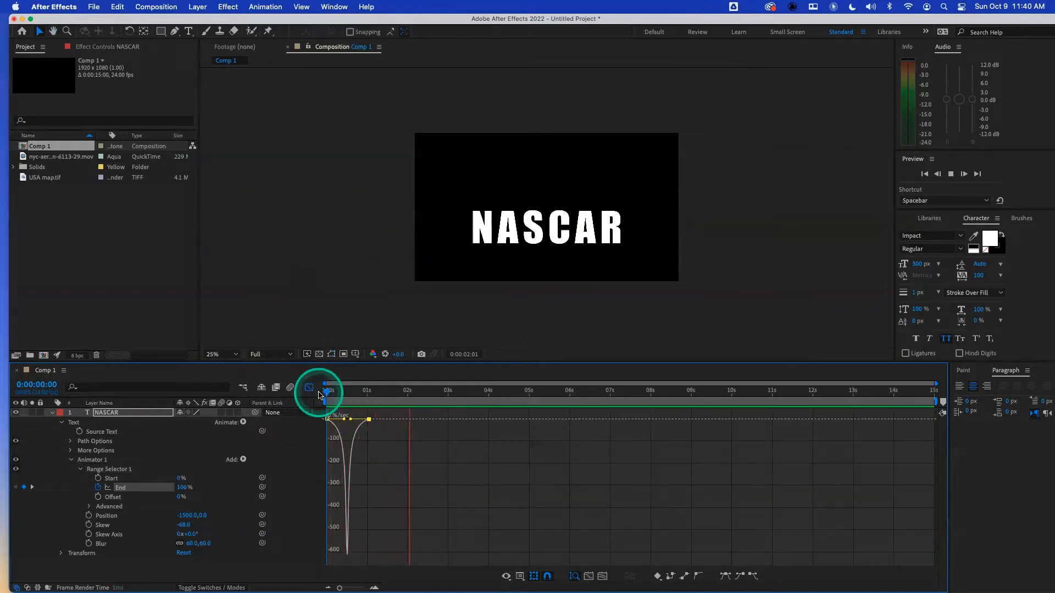
- Return to the keyframe view and replay the NASCAR letters' animation several times from 0 seconds
{"action": "left_click", "coordinate": [309, 387]}
{"action": "key", "text": "space"}
{"action": "left_click", "coordinate": [301, 401]}
{"action": "key", "text": "space"}
{"action": "key", "text": "space"}
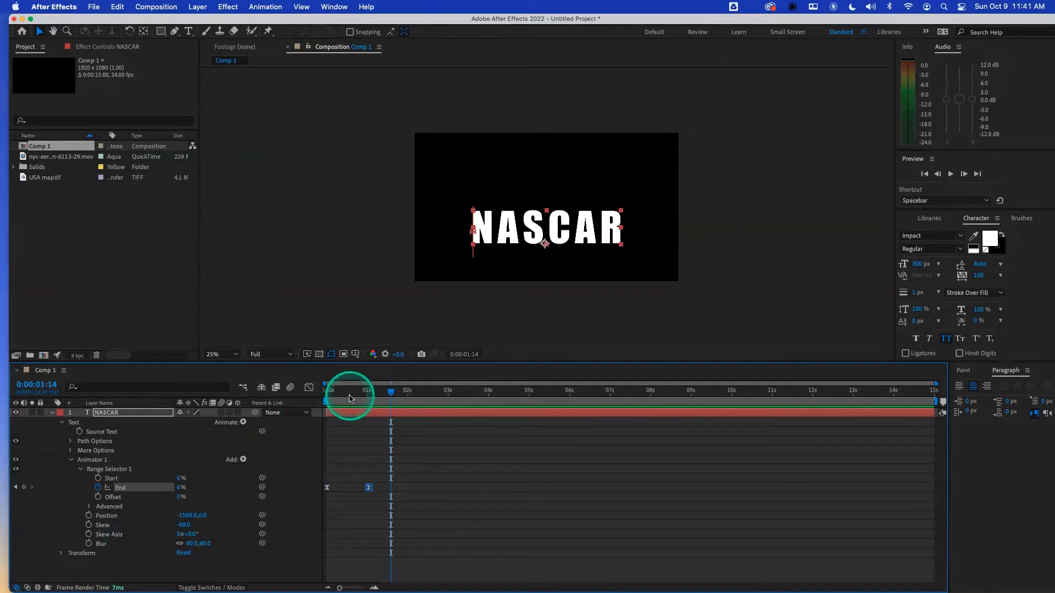
{"action": "left_click_drag", "start_coordinate": [349, 388], "coordinate": [295, 395]}
{"action": "key", "text": "space"}
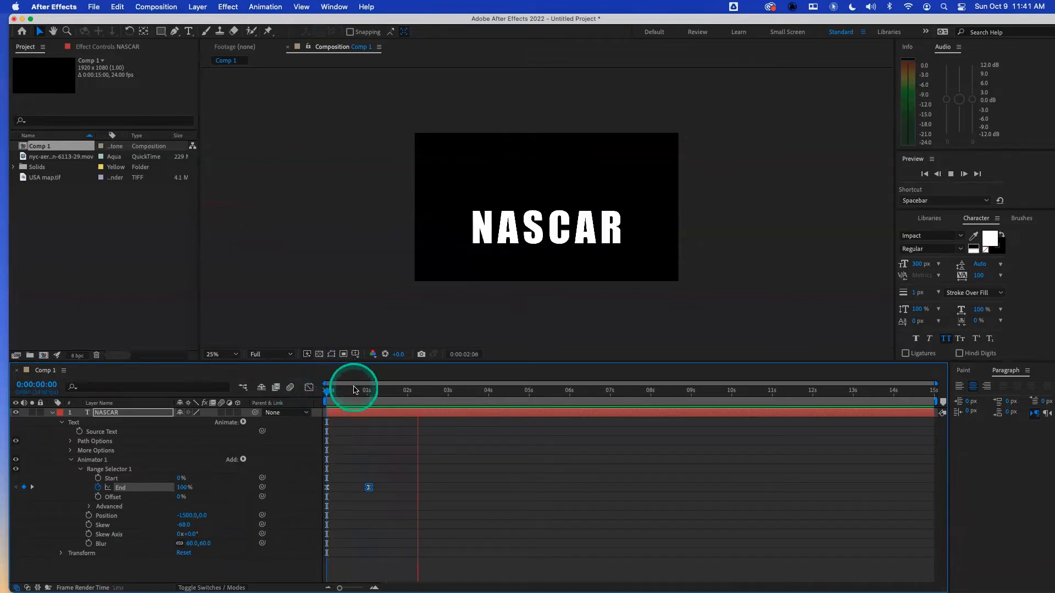
{"action": "key", "text": "space"}
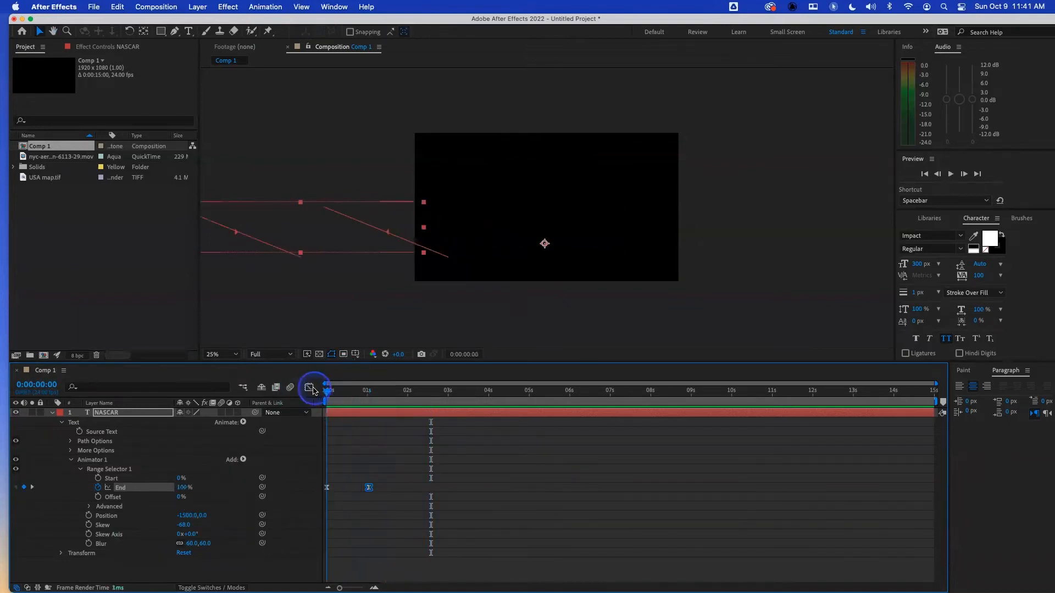
- Delete the NASCAR layer and create a "NEW YORK CITY" text layer in the lower left of the frame
{"action": "left_click", "coordinate": [116, 411]}
{"action": "key", "text": "Delete"}
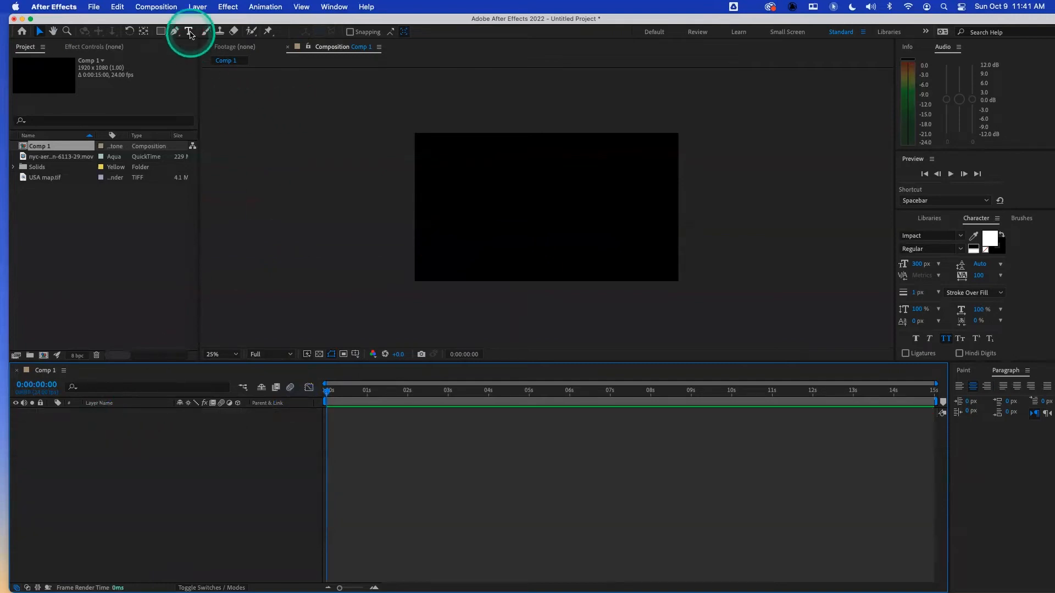
{"action": "left_click", "coordinate": [188, 31]}
{"action": "left_click", "coordinate": [475, 228]}
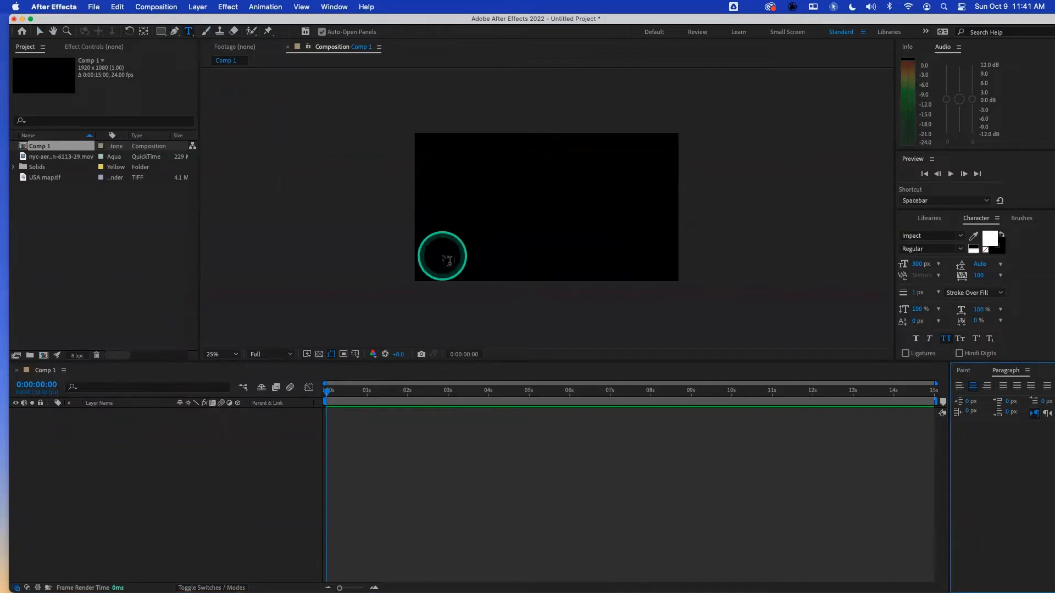
{"action": "left_click", "coordinate": [443, 253]}
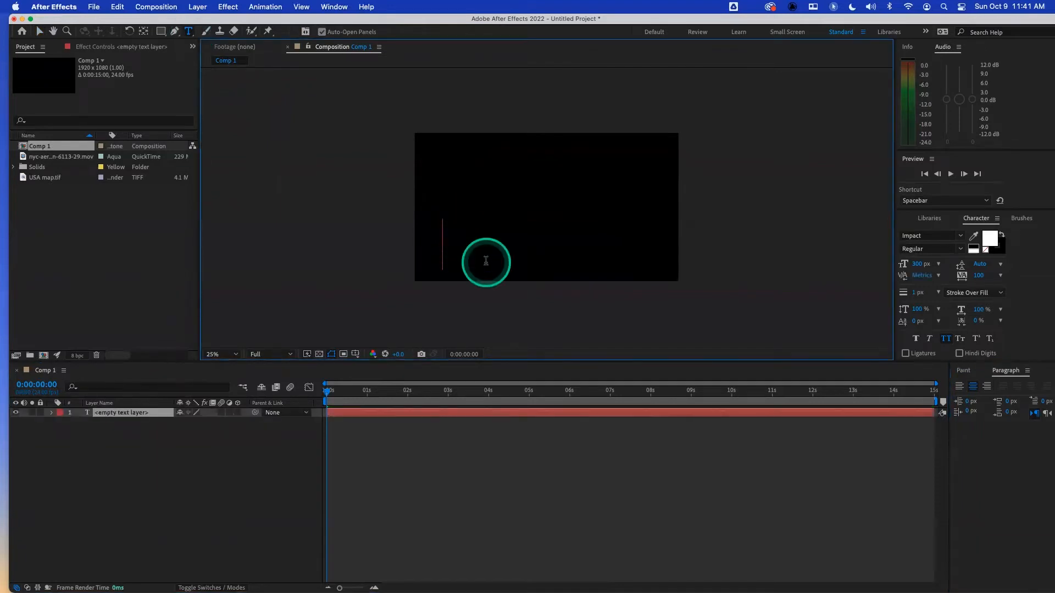
{"action": "type", "text": "NEW"}
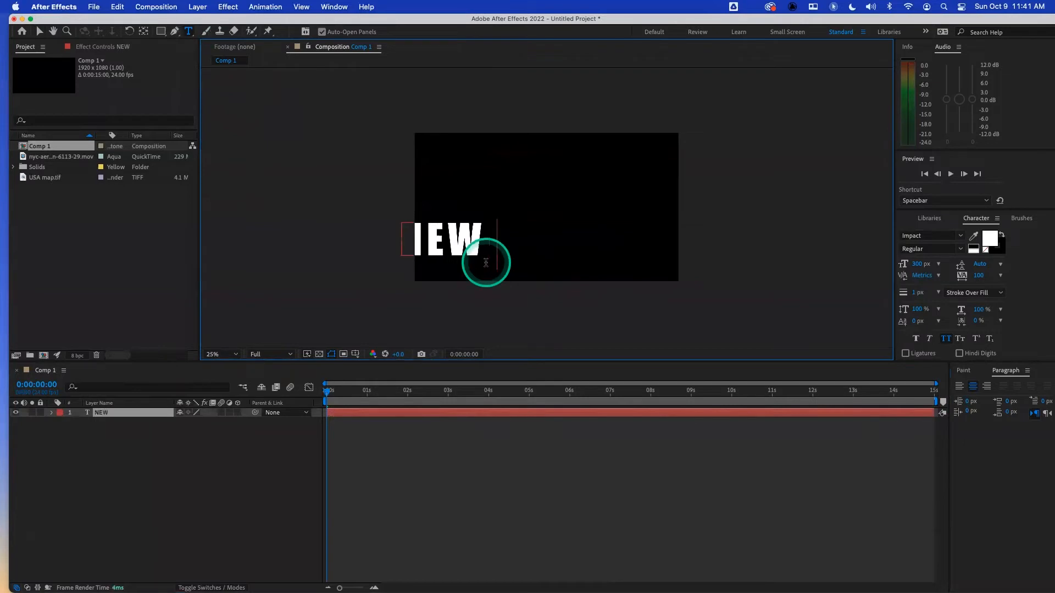
{"action": "type", "text": " YORK CITY"}
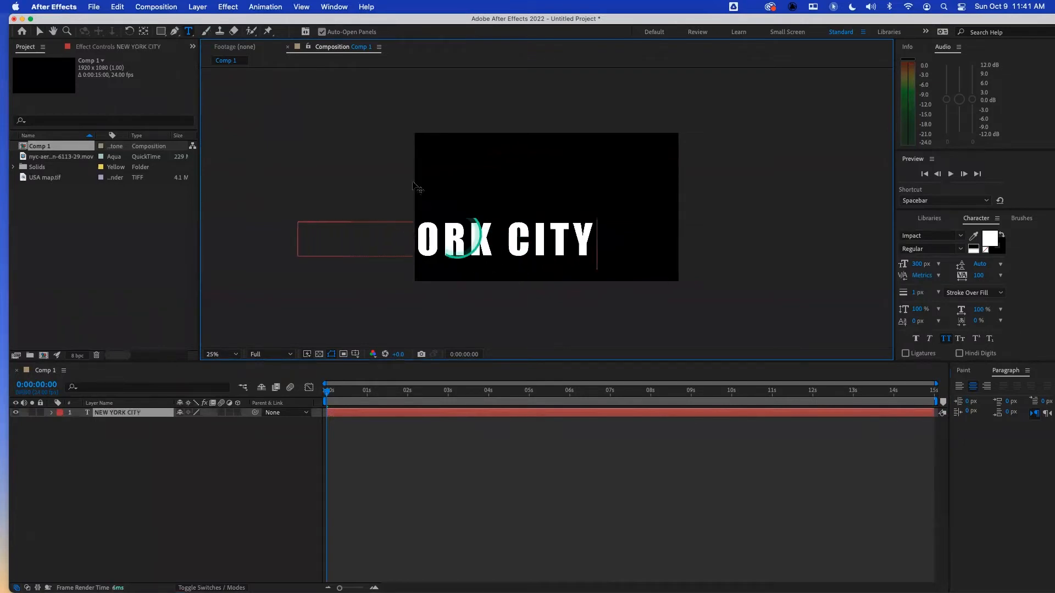
- Set the title's font size to 200 px and reposition it at the lower centre of the frame
{"action": "left_click", "coordinate": [915, 265]}
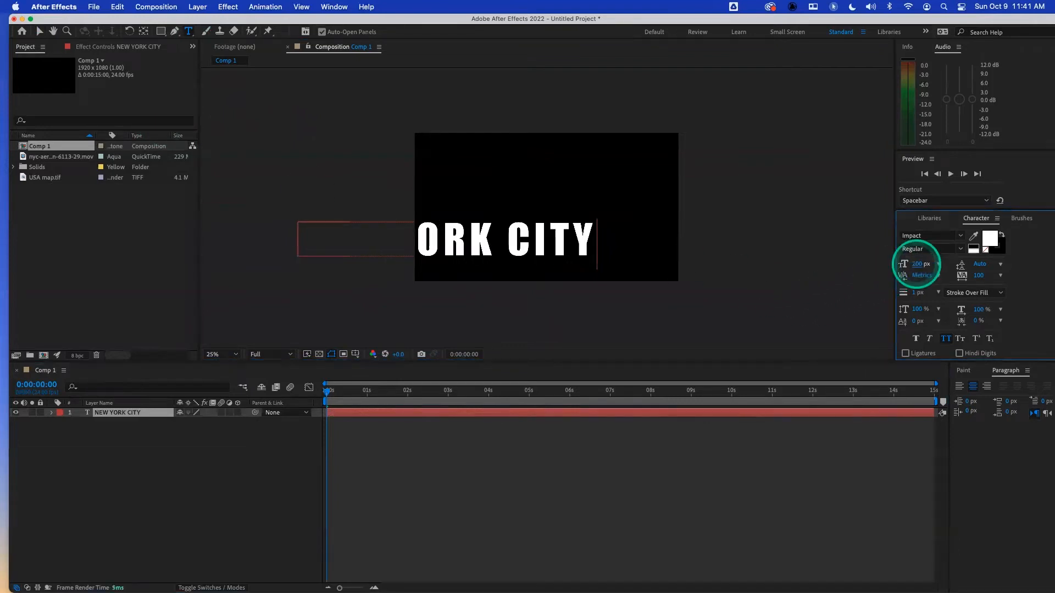
{"action": "left_click", "coordinate": [39, 31]}
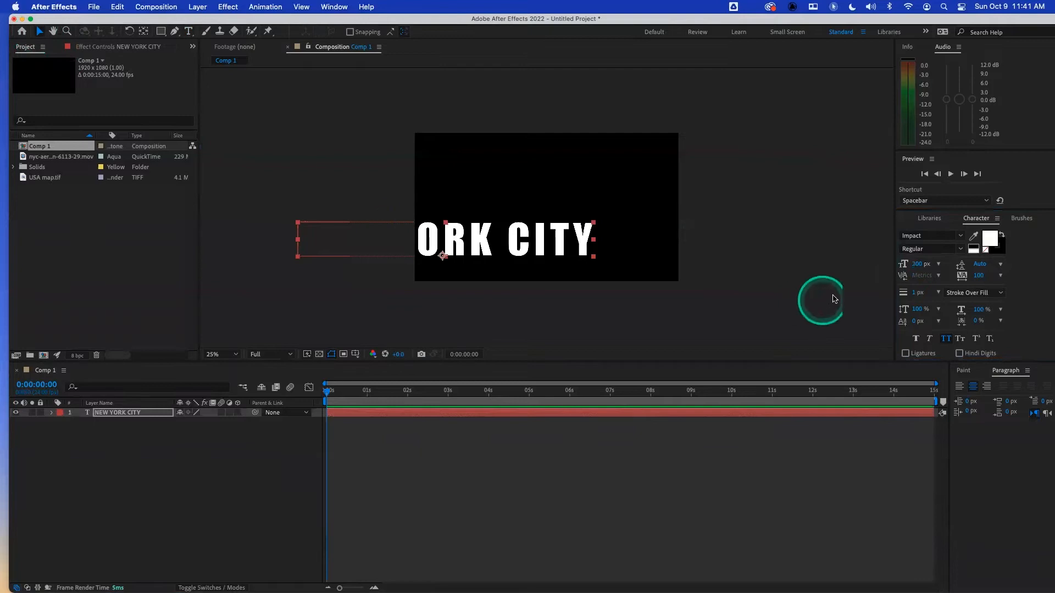
{"action": "left_click", "coordinate": [917, 264]}
{"action": "key", "text": "Return"}
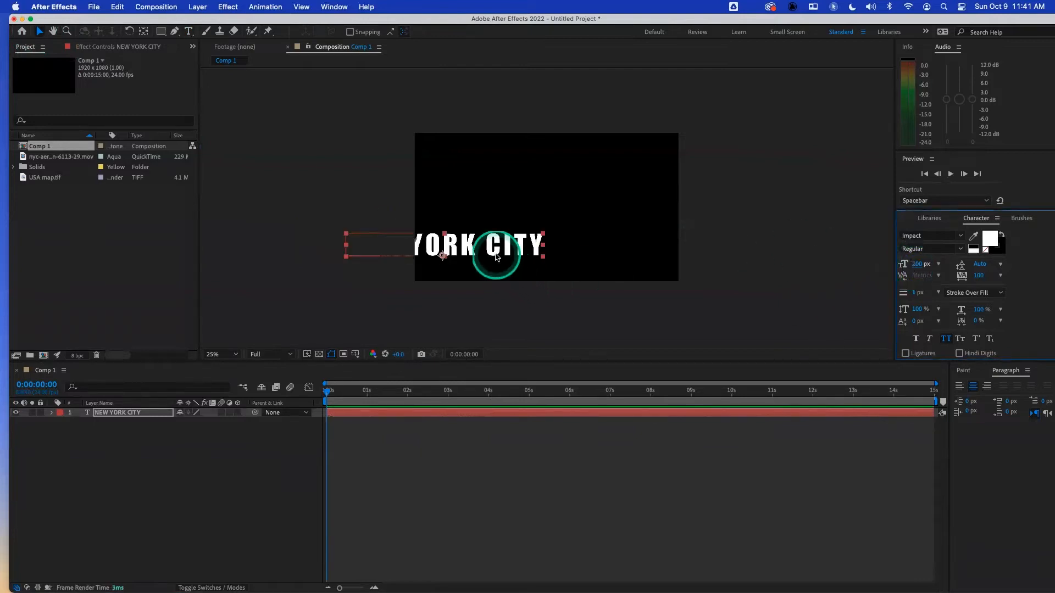
{"action": "left_click_drag", "start_coordinate": [467, 243], "coordinate": [593, 252]}
{"action": "left_click", "coordinate": [255, 415]}
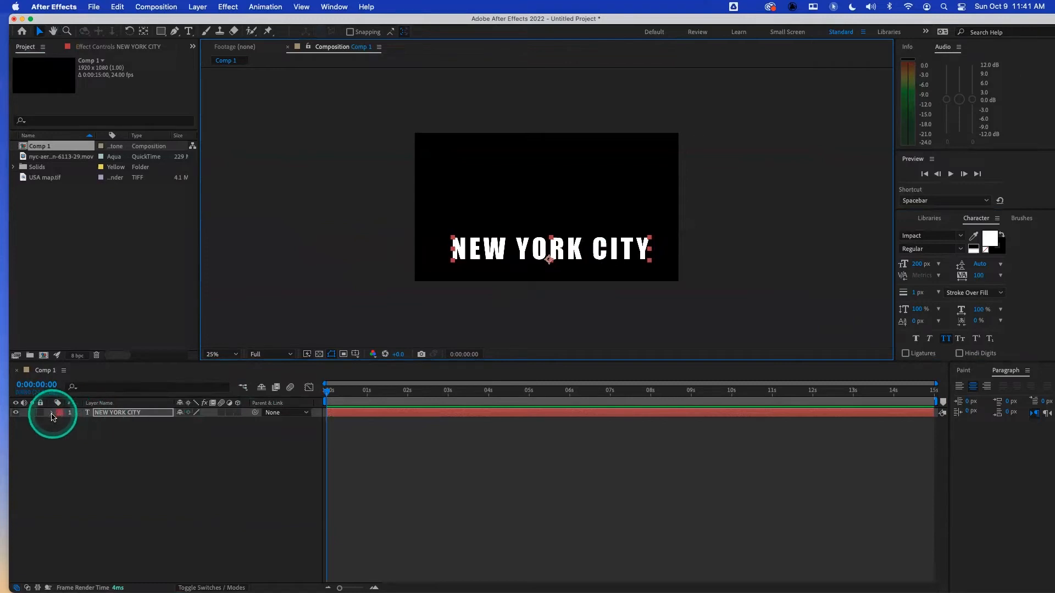
- Place the nyc-aerial13n-6113-29.mov clip beneath the NEW YORK CITY layer and preview the composition from 0 seconds
{"action": "left_click", "coordinate": [52, 416]}
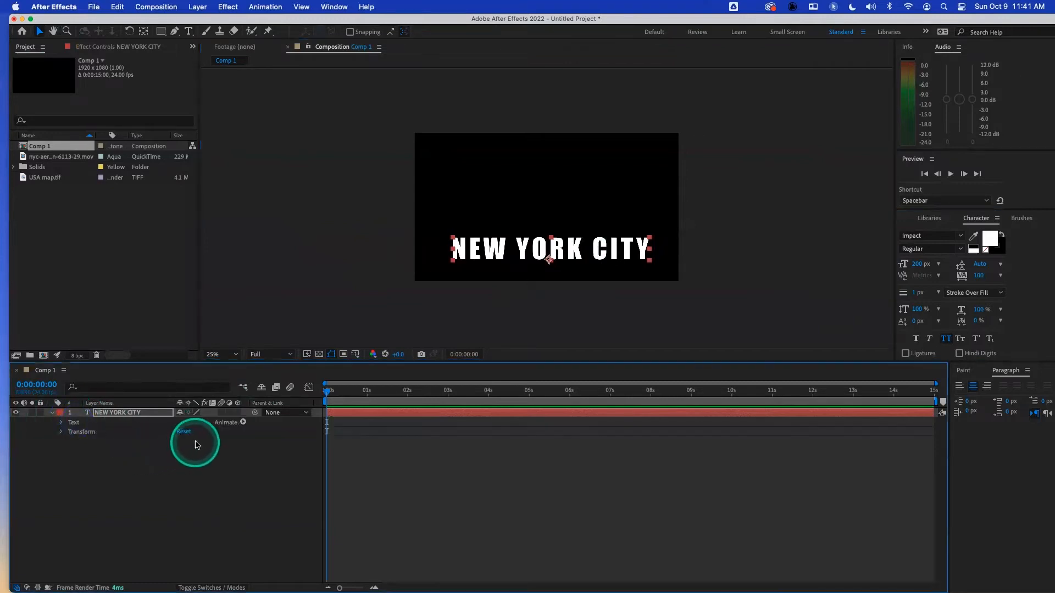
{"action": "left_click", "coordinate": [61, 156]}
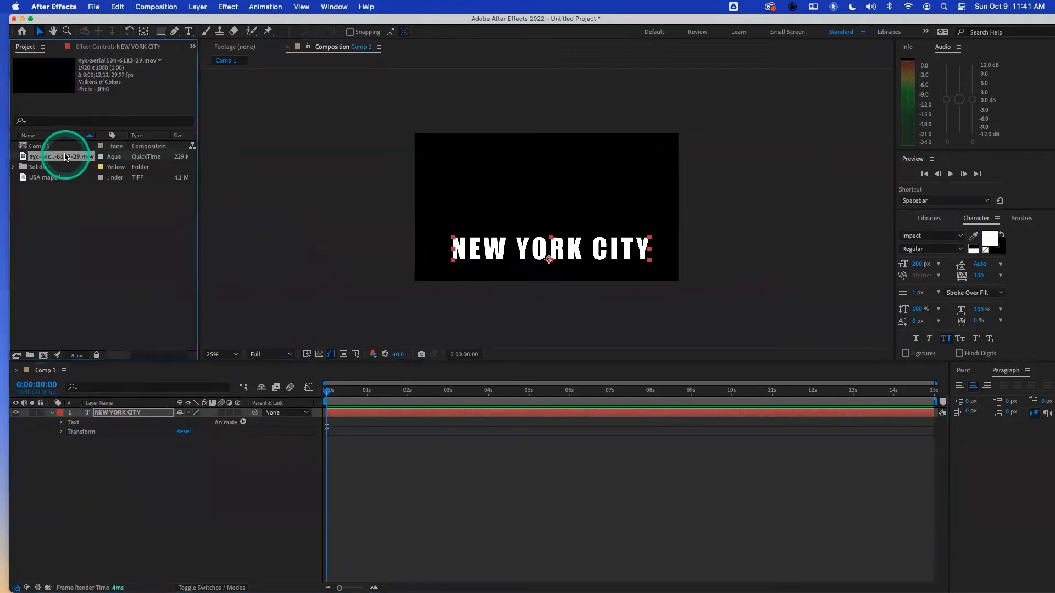
{"action": "left_click", "coordinate": [167, 460]}
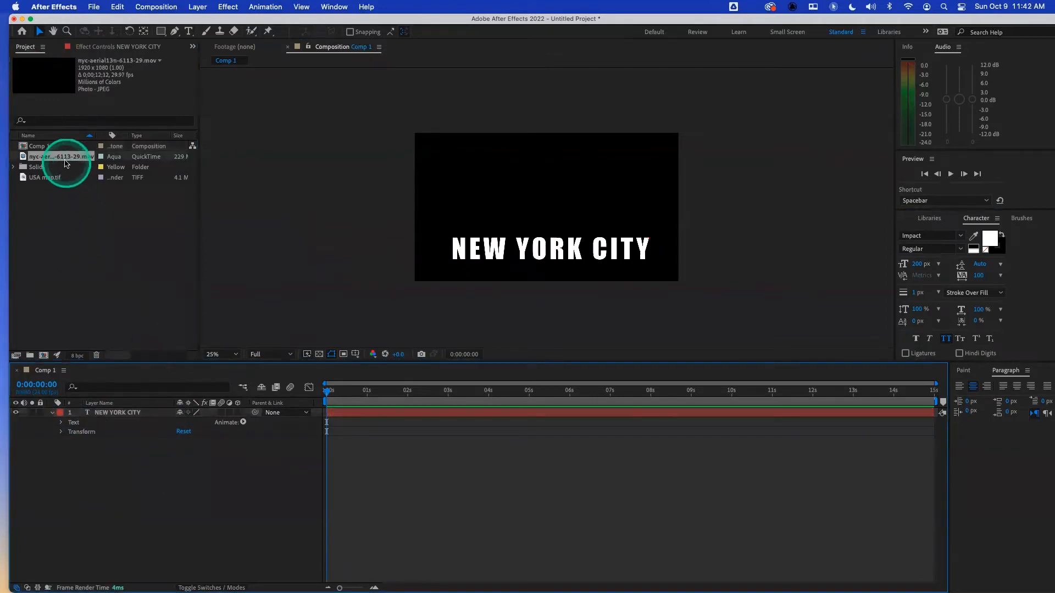
{"action": "left_click", "coordinate": [65, 160]}
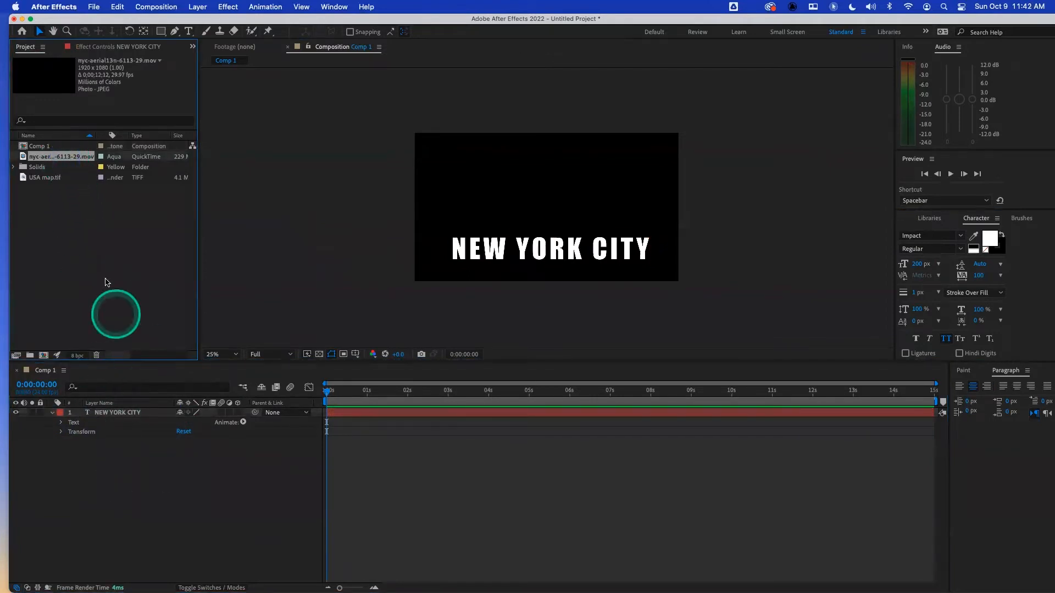
{"action": "left_click_drag", "start_coordinate": [58, 160], "coordinate": [94, 465]}
{"action": "left_click_drag", "start_coordinate": [363, 390], "coordinate": [300, 398]}
{"action": "key", "text": "space"}
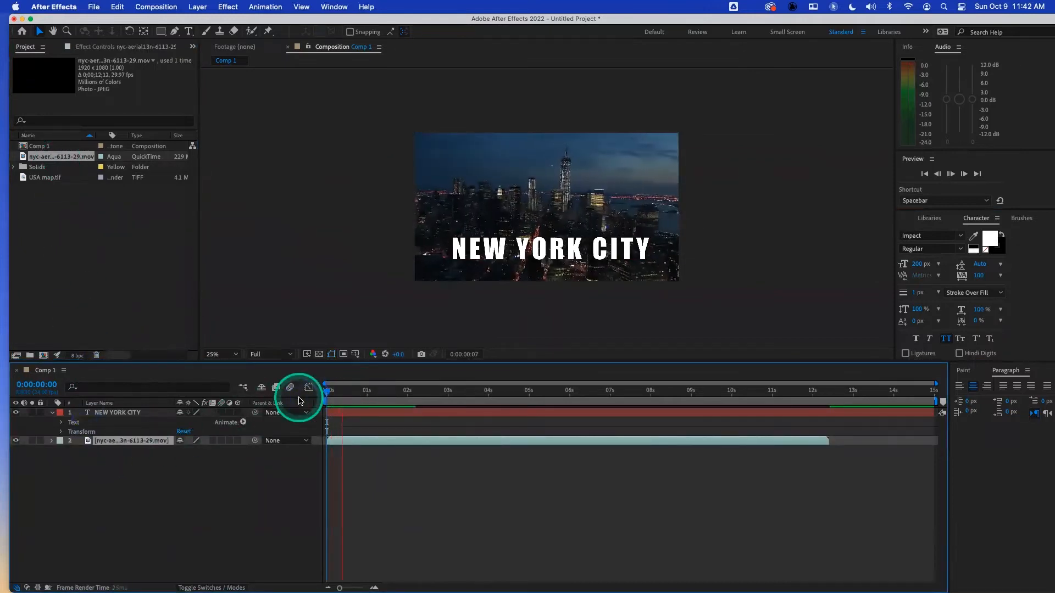
{"action": "key", "text": "space"}
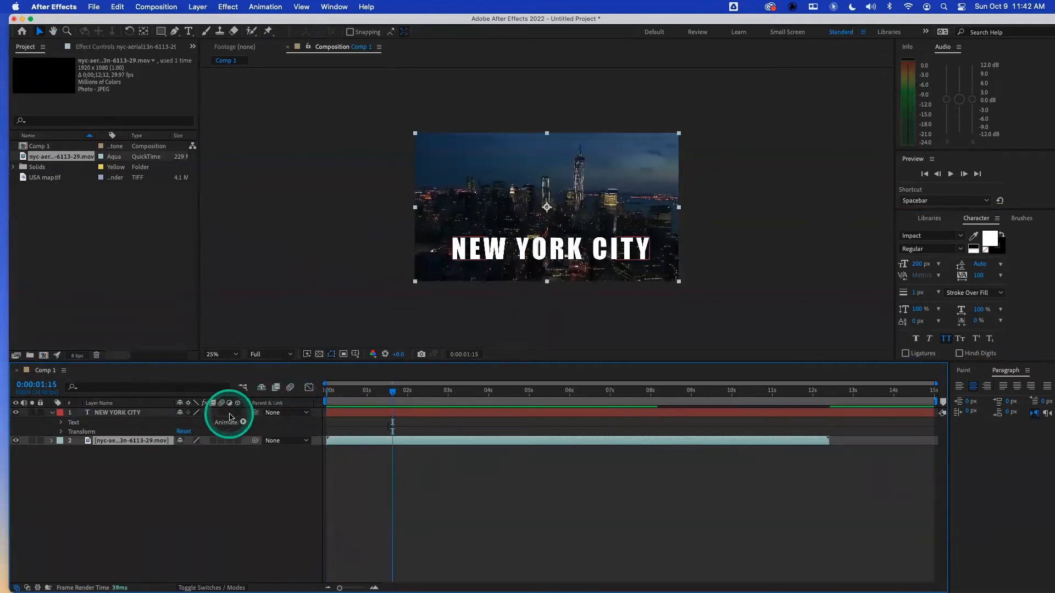
- Add a Character Offset animator to the NEW YORK CITY text layer
{"action": "left_click", "coordinate": [243, 423]}
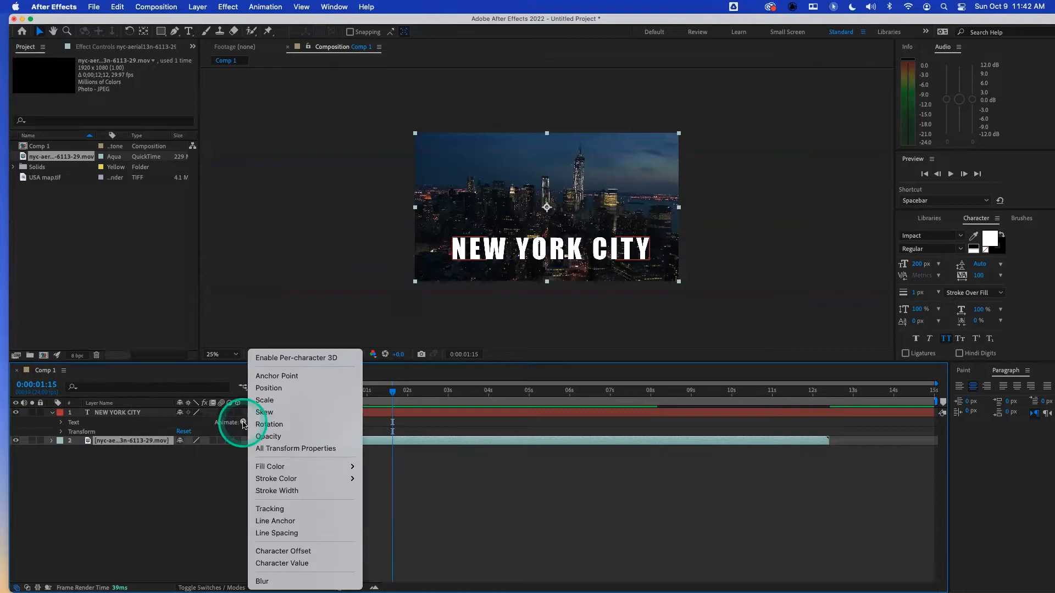
{"action": "left_click", "coordinate": [311, 551]}
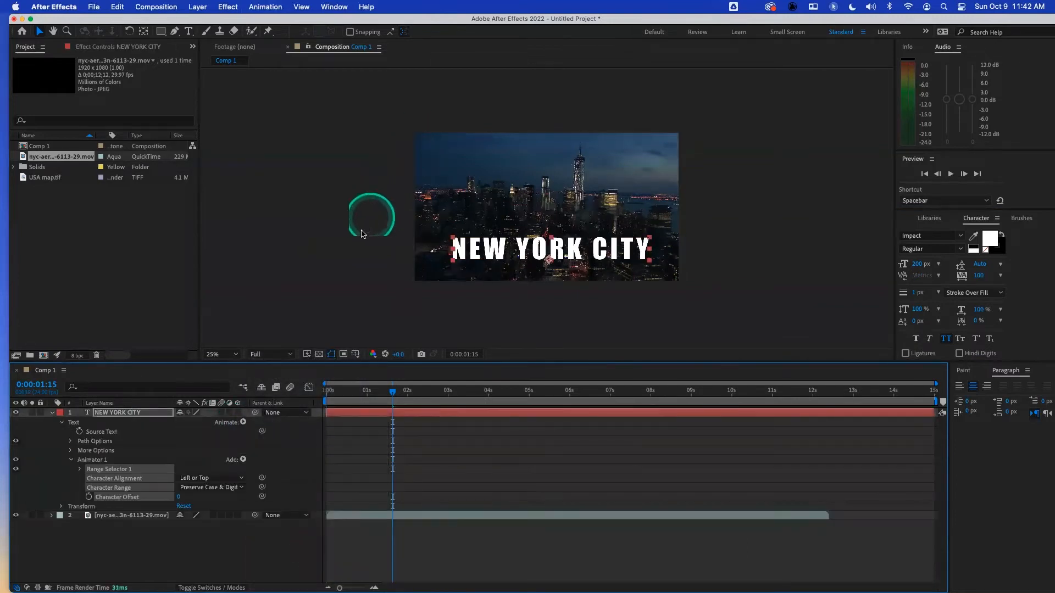
{"action": "key", "text": "period"}
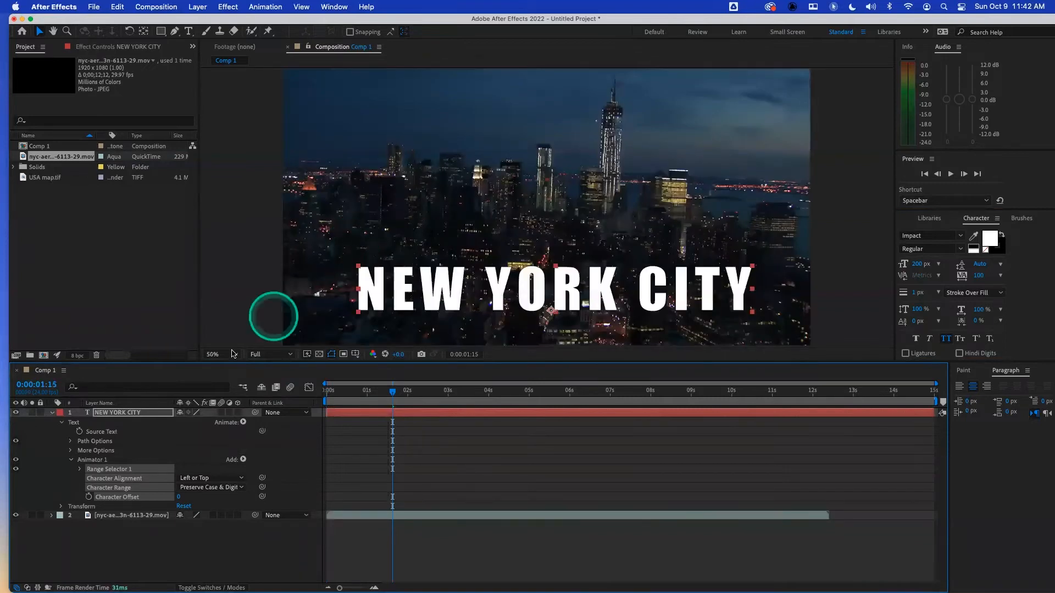
{"action": "left_click", "coordinate": [177, 505]}
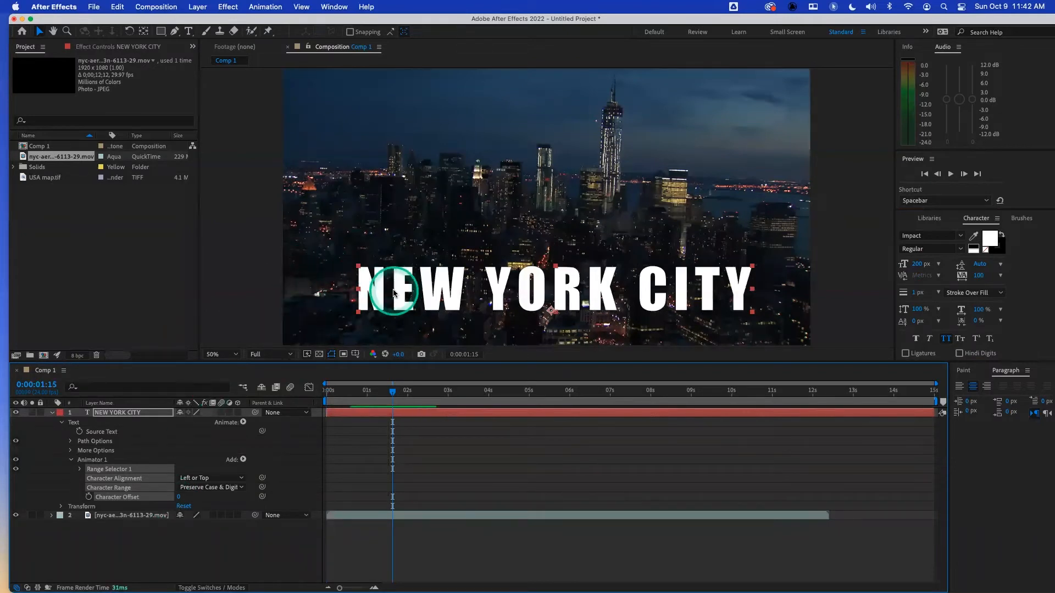
- Try Character Offset values of 1, 2 and 3, shift the letters further, and restore the offset to 0
{"action": "left_click", "coordinate": [179, 497]}
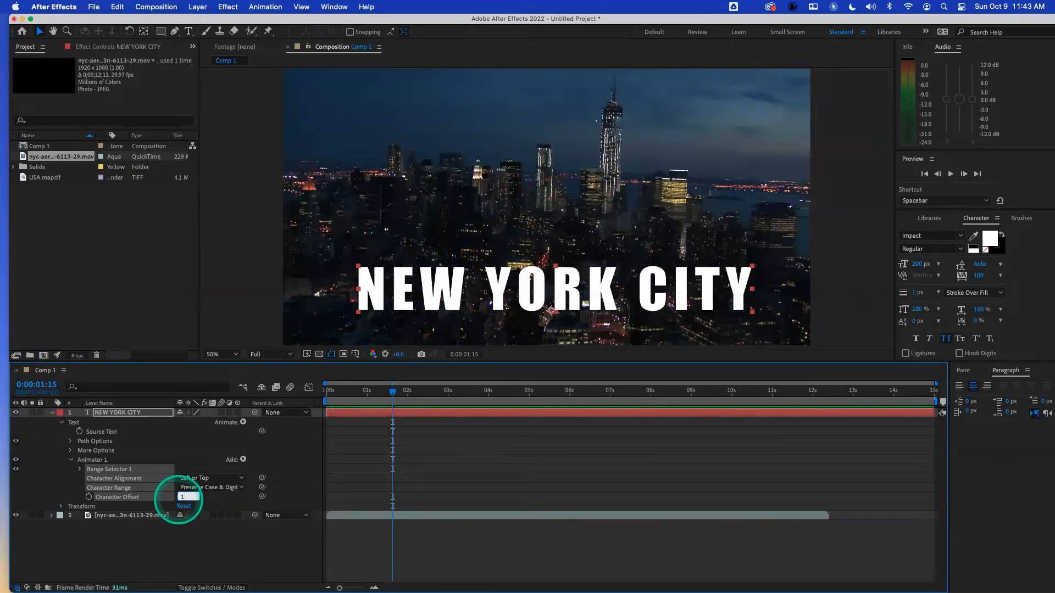
{"action": "key", "text": "Return"}
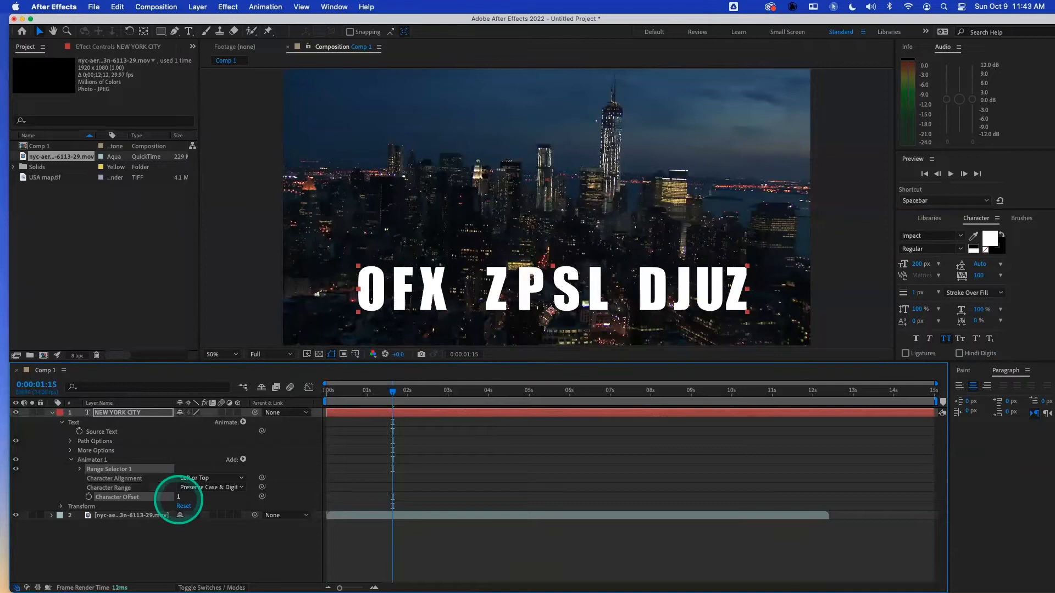
{"action": "left_click", "coordinate": [178, 497]}
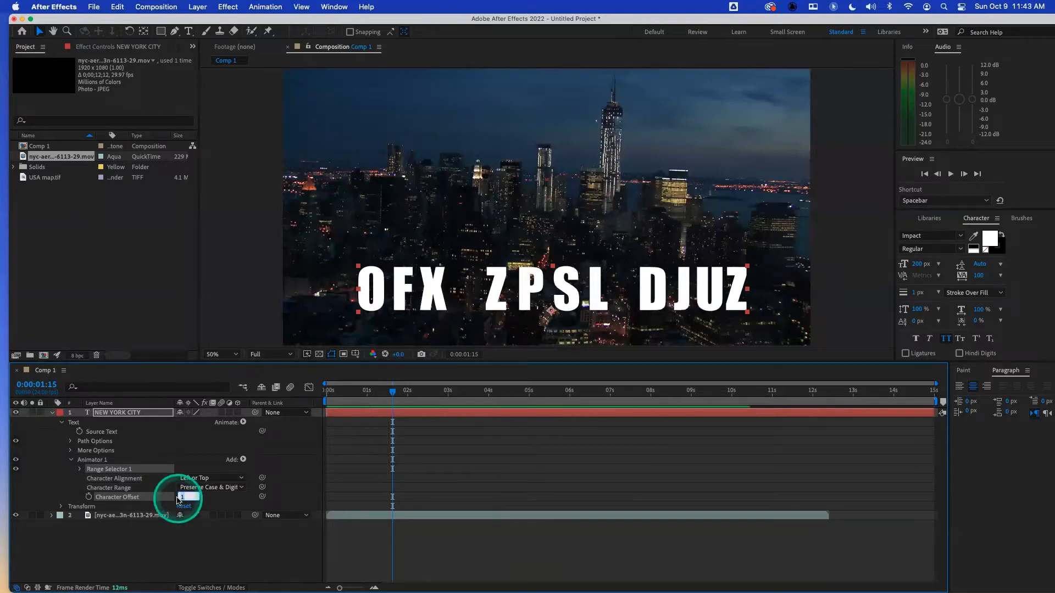
{"action": "key", "text": "Return"}
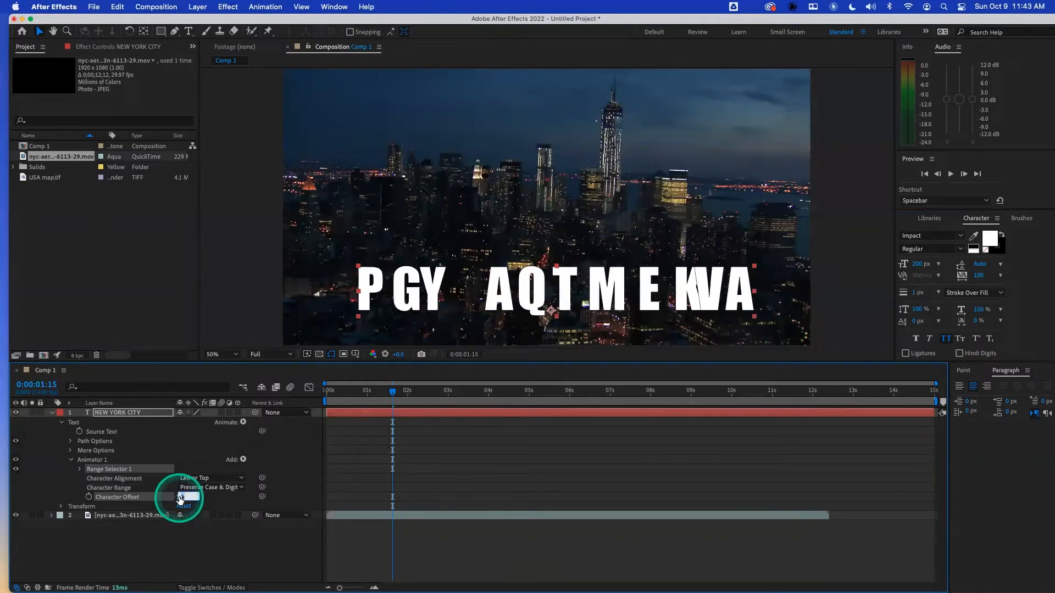
{"action": "key", "text": "Return"}
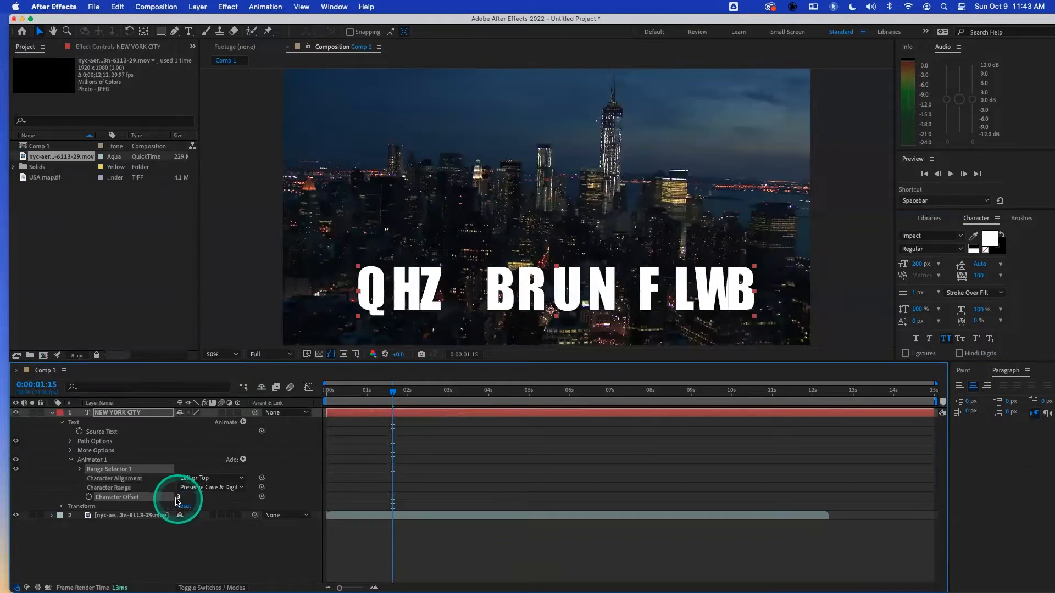
{"action": "mouse_move", "coordinate": [180, 497]}
{"action": "left_mouse_down"}
{"action": "mouse_move", "coordinate": [240, 499]}
{"action": "mouse_move", "coordinate": [269, 556]}
{"action": "mouse_move", "coordinate": [291, 496]}
{"action": "mouse_move", "coordinate": [447, 487]}
{"action": "mouse_move", "coordinate": [220, 483]}
{"action": "mouse_move", "coordinate": [424, 476]}
{"action": "mouse_move", "coordinate": [189, 486]}
{"action": "mouse_move", "coordinate": [285, 489]}
{"action": "mouse_move", "coordinate": [173, 496]}
{"action": "left_mouse_up"}
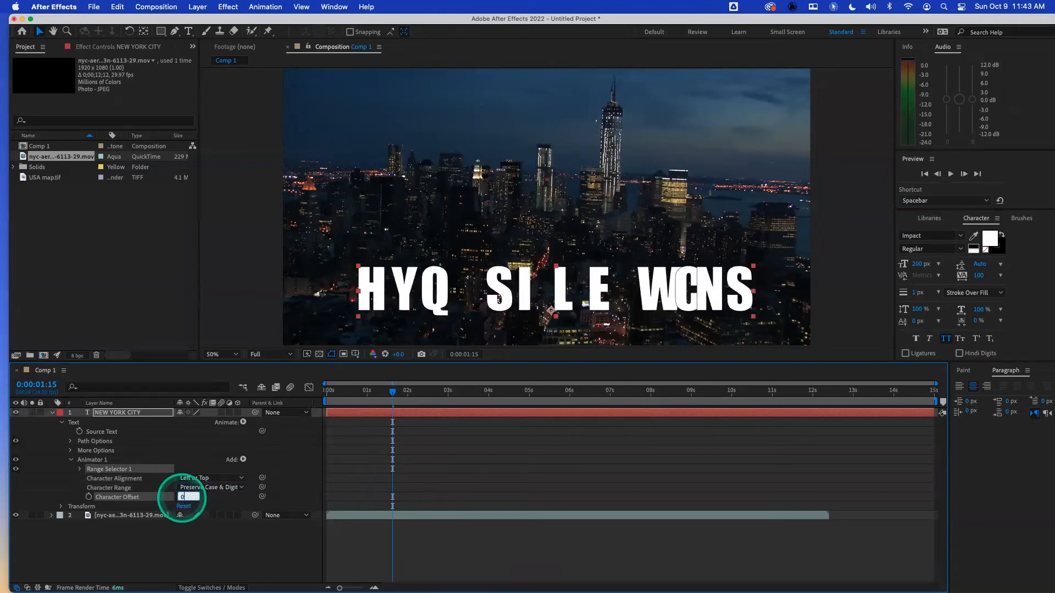
{"action": "key", "text": "Return"}
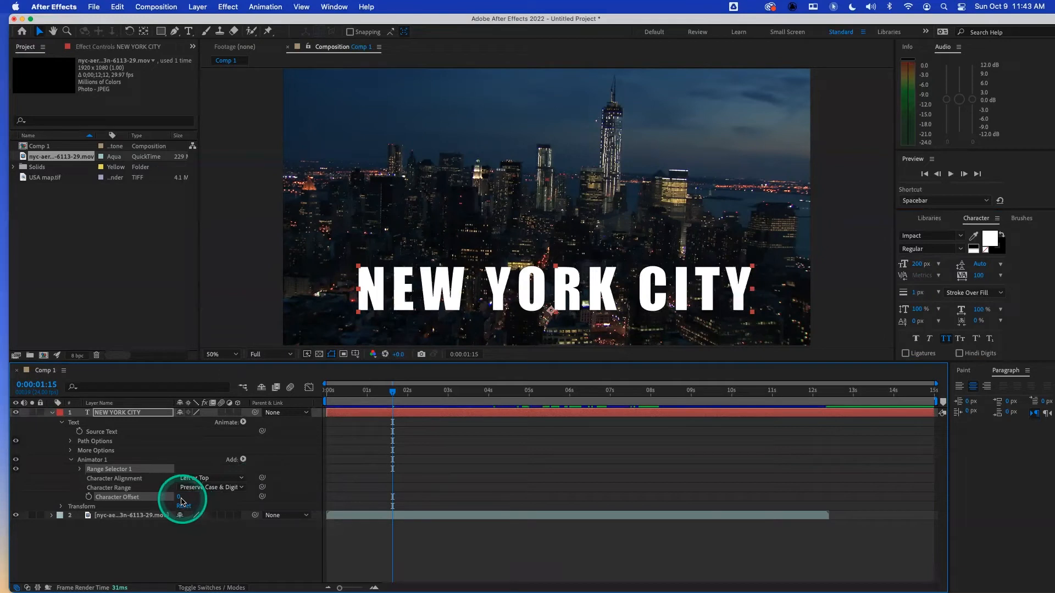
- Keyframe the title's Character Offset with a value of 3 at 0 seconds and 100 at 0:00:04:01
{"action": "key", "text": "Return"}
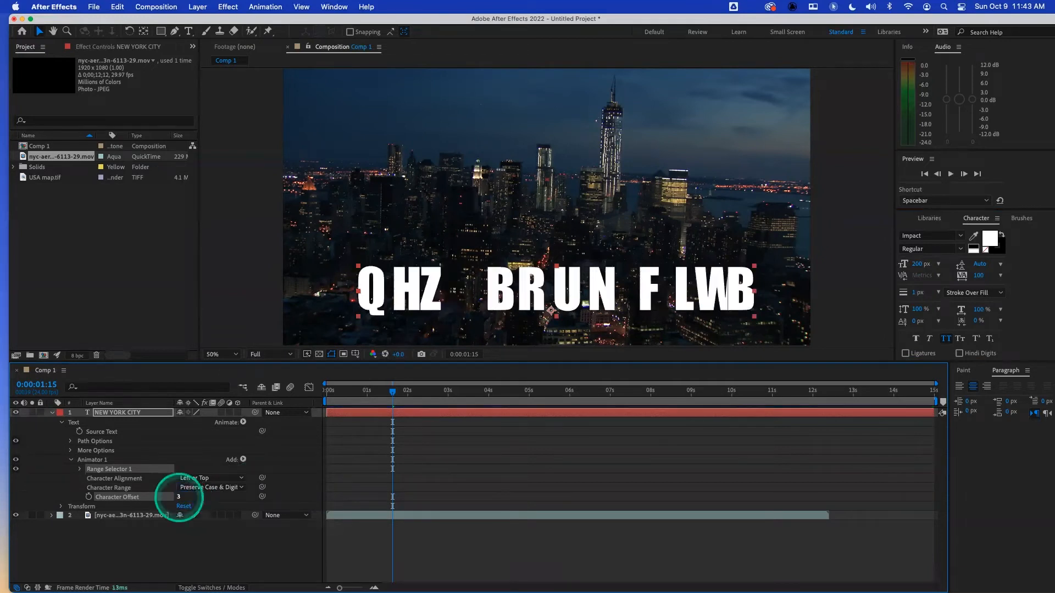
{"action": "left_click", "coordinate": [328, 392]}
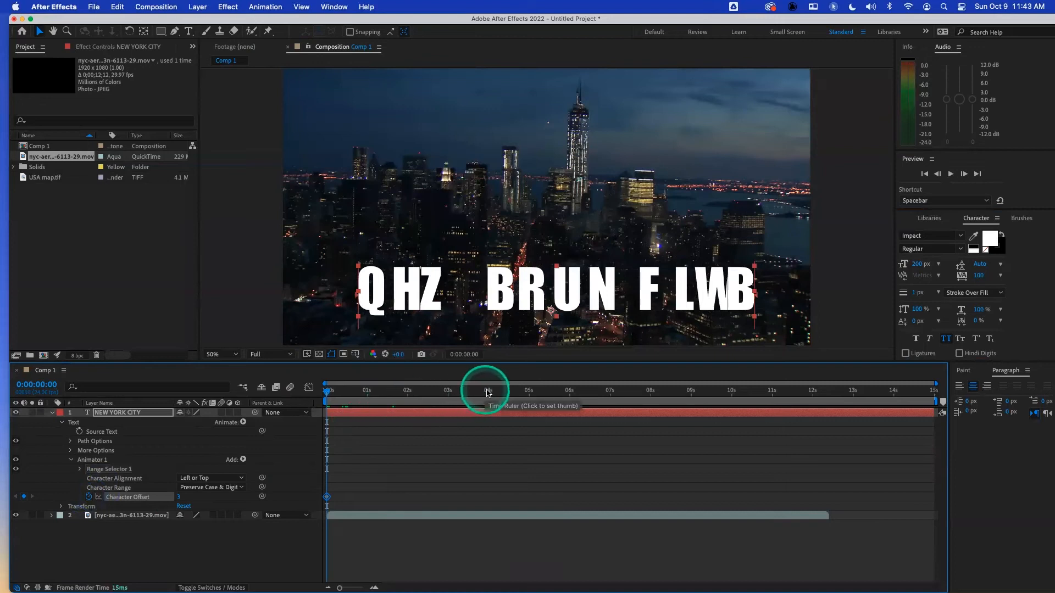
{"action": "left_click", "coordinate": [488, 392]}
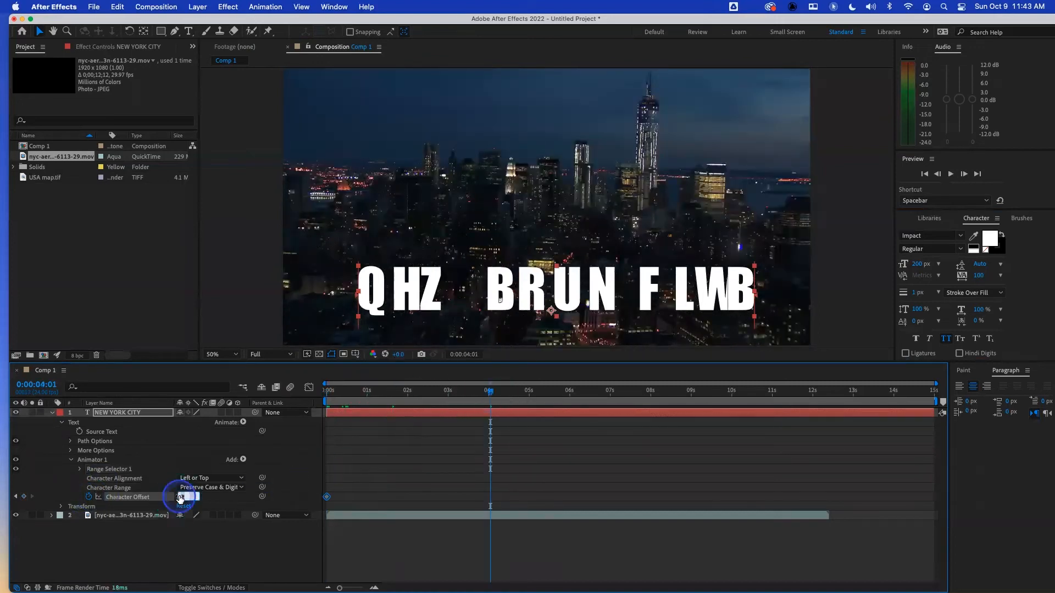
{"action": "key", "text": "Return"}
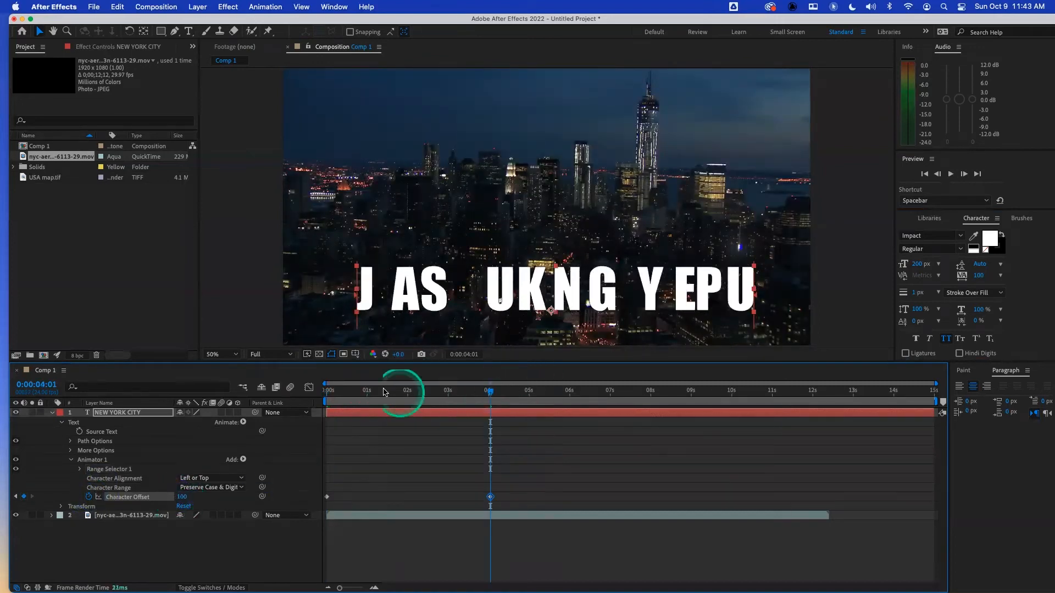
- Preview the scrambling letters from the start of the composition
{"action": "left_click", "coordinate": [356, 391]}
{"action": "left_click_drag", "start_coordinate": [312, 392], "coordinate": [291, 394]}
{"action": "key", "text": "space"}
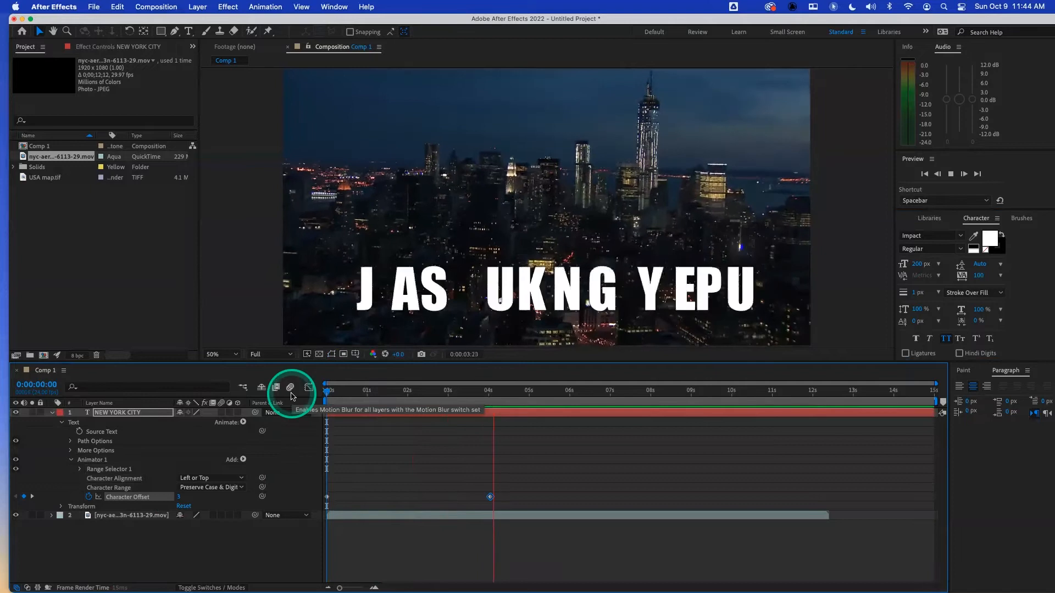
{"action": "key", "text": "space"}
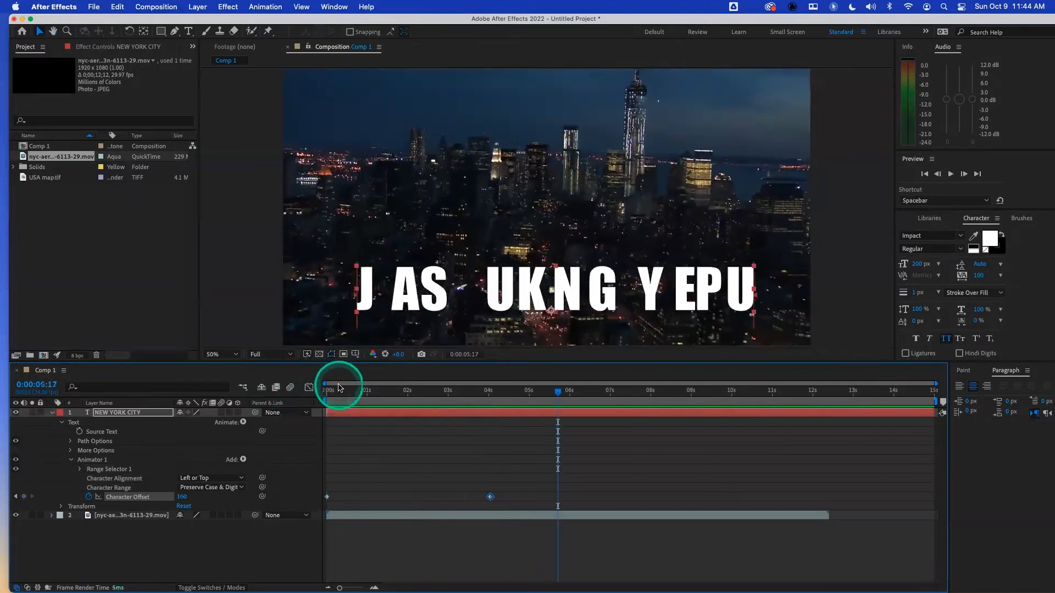
{"action": "left_click_drag", "start_coordinate": [350, 390], "coordinate": [315, 393]}
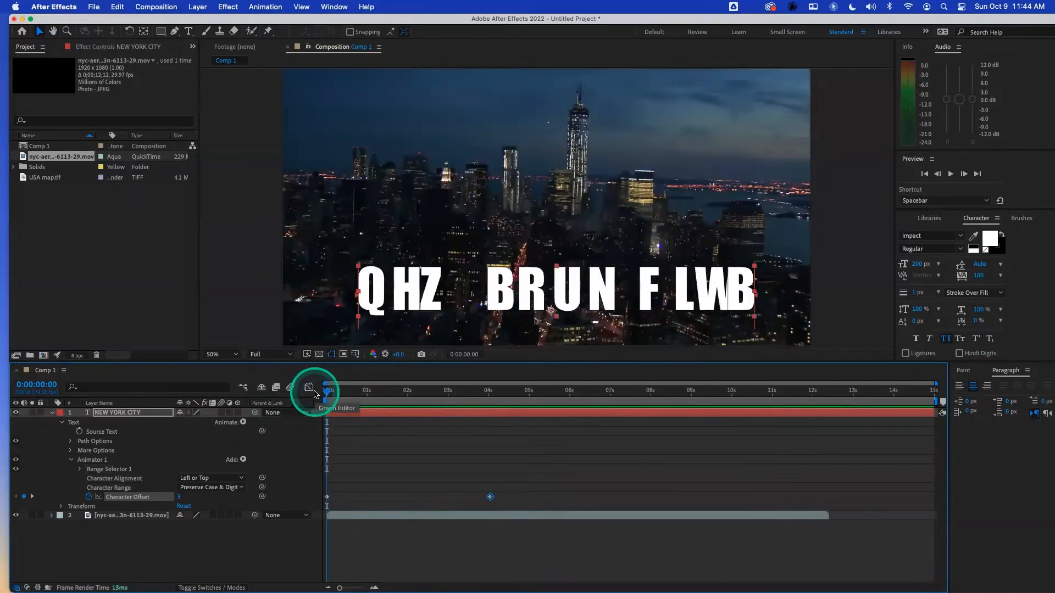
{"action": "key", "text": "space"}
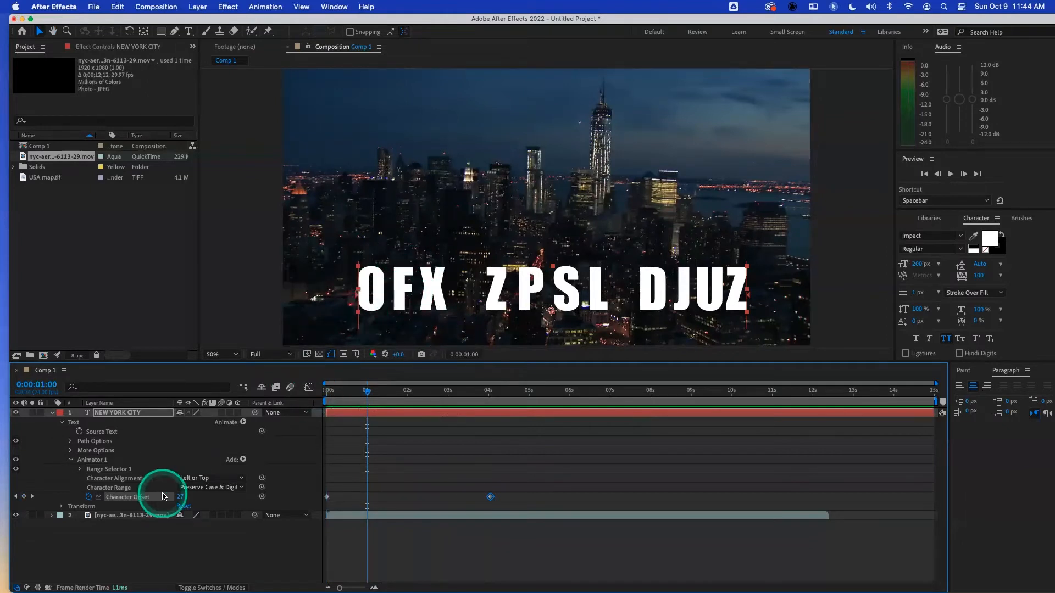
- Keyframe Range Selector 1's Start with 0% at 0:00:00:23 and 100% at 3 seconds
{"action": "left_click", "coordinate": [91, 461]}
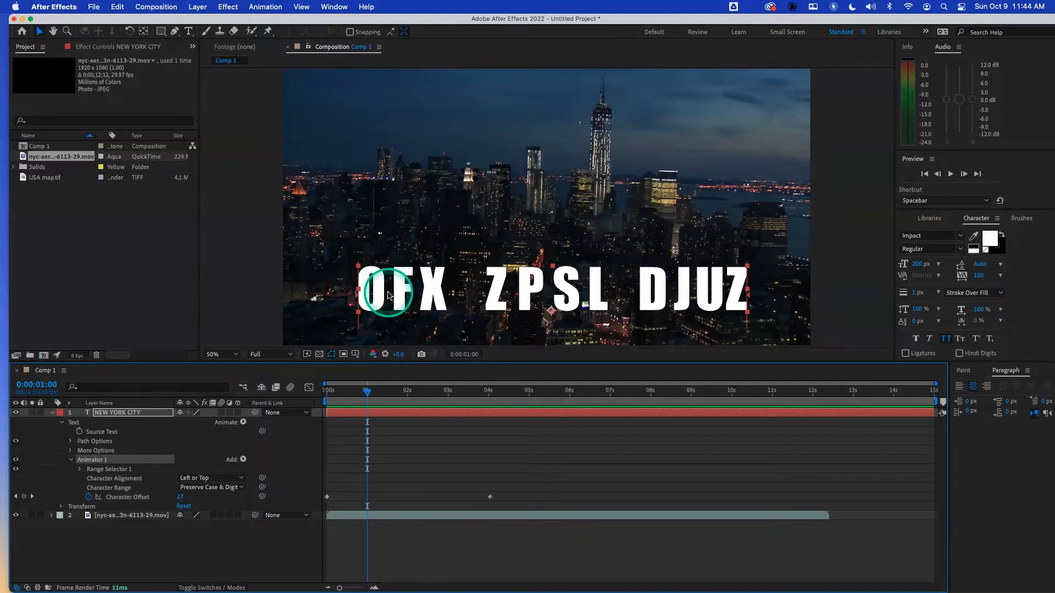
{"action": "left_click", "coordinate": [80, 470]}
{"action": "left_click_drag", "start_coordinate": [179, 478], "coordinate": [178, 478]}
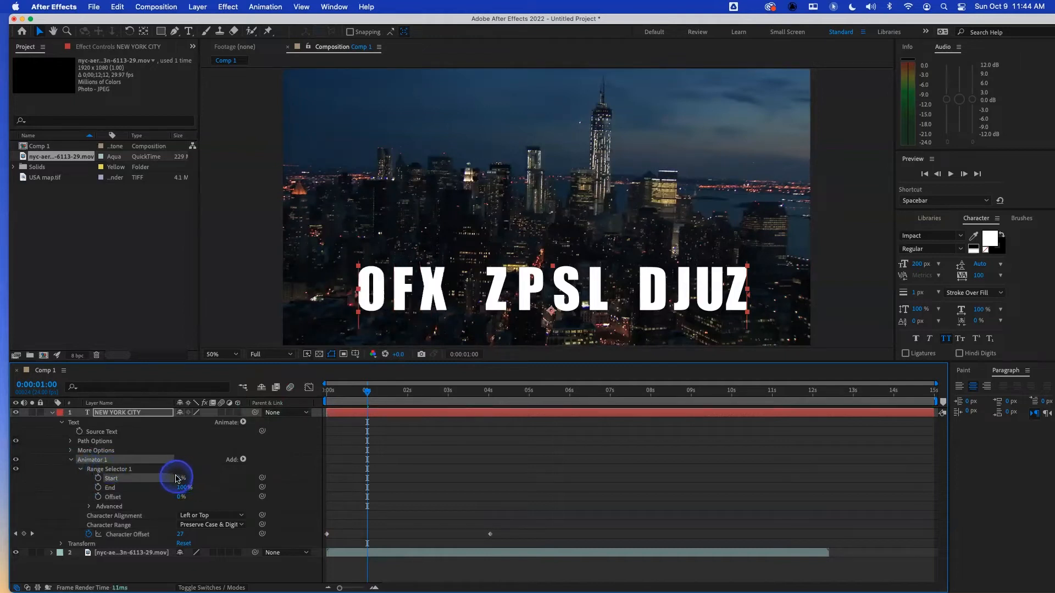
{"action": "left_click_drag", "start_coordinate": [367, 391], "coordinate": [366, 394]}
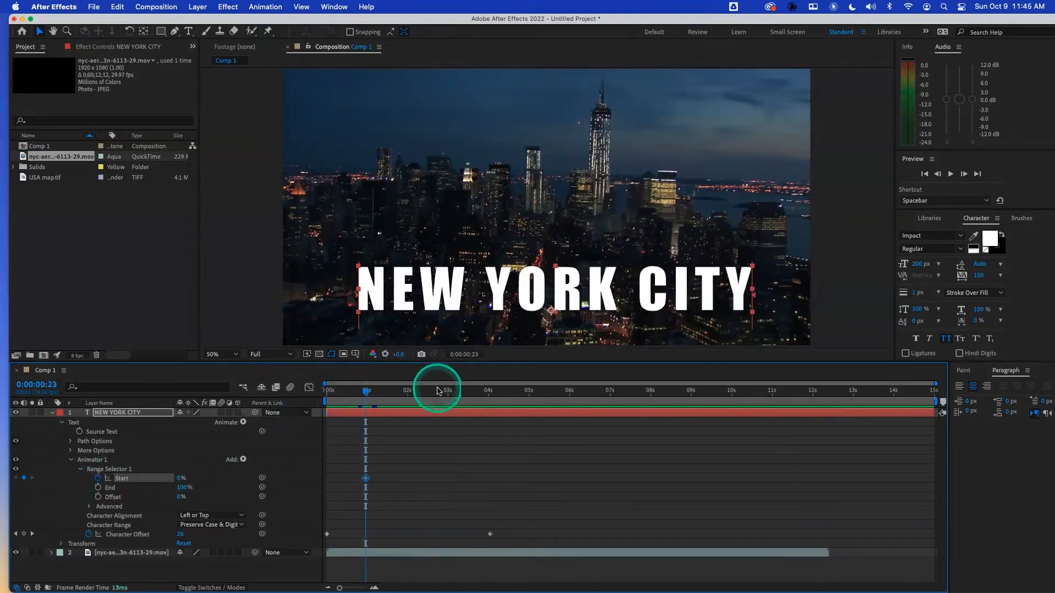
{"action": "left_click", "coordinate": [448, 394]}
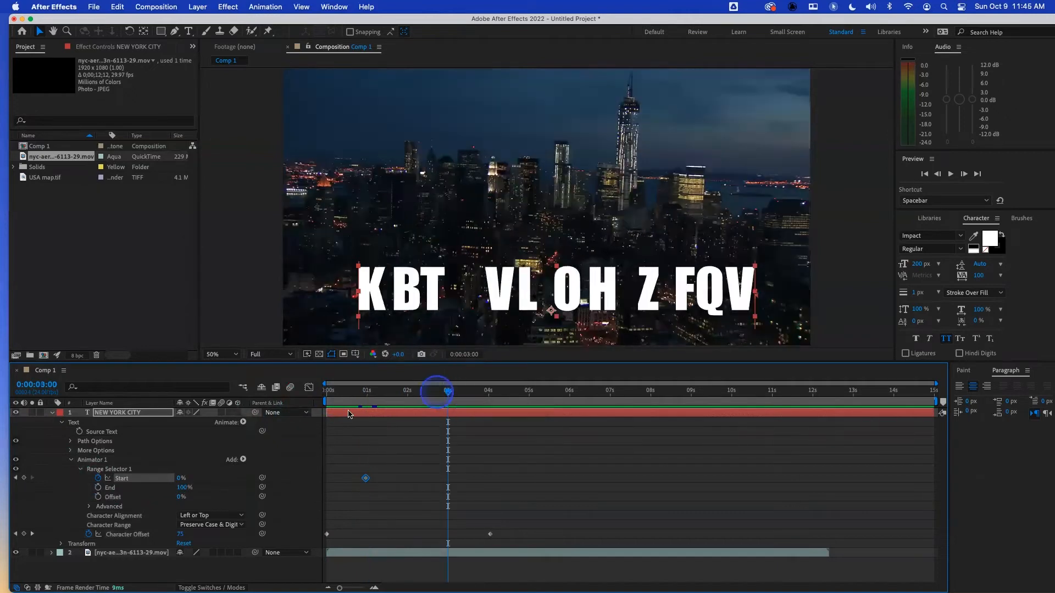
{"action": "left_click_drag", "start_coordinate": [178, 478], "coordinate": [239, 481]}
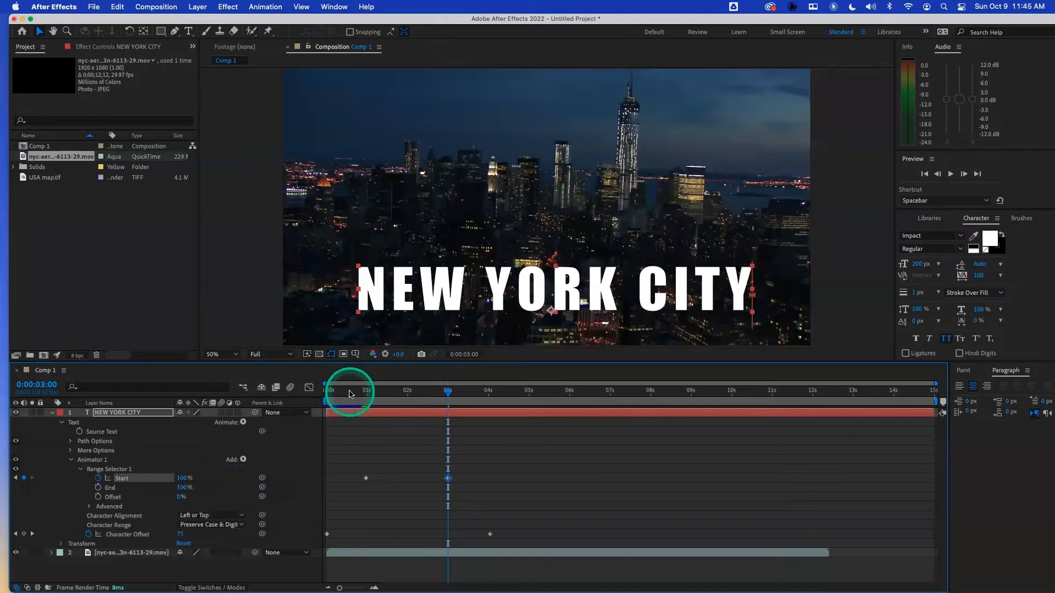
- Play the composition from 0 seconds to review how the letters resolve into the title
{"action": "key", "text": "Home"}
{"action": "key", "text": "space"}
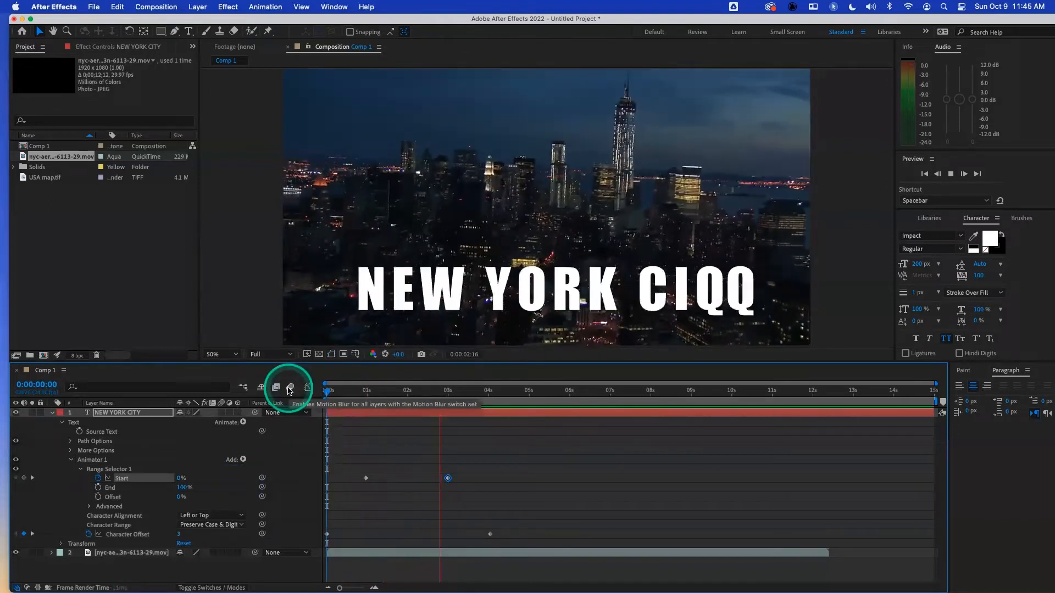
{"action": "left_click", "coordinate": [353, 392]}
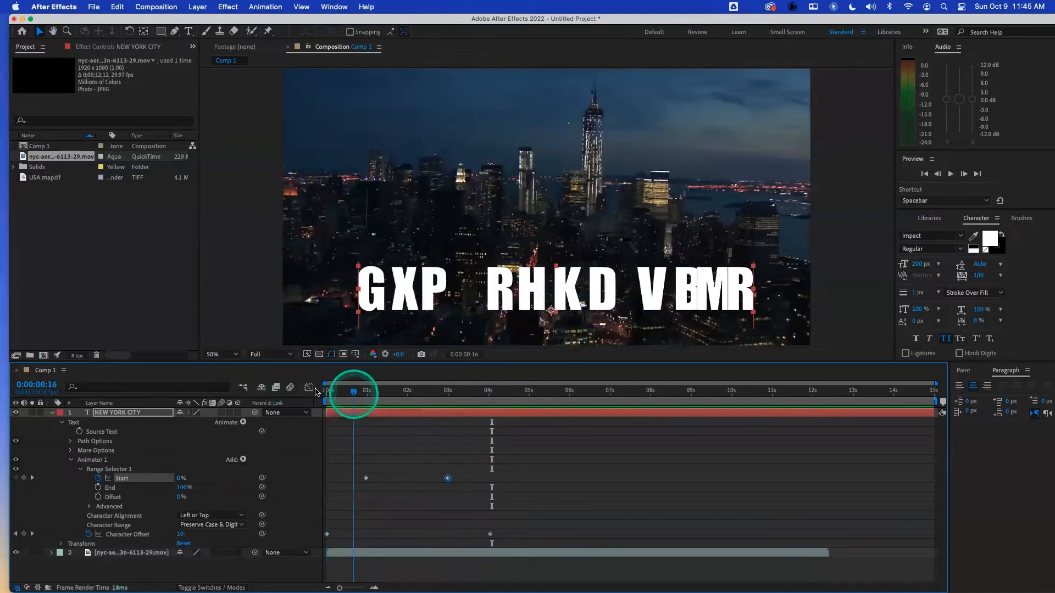
{"action": "left_click_drag", "start_coordinate": [315, 392], "coordinate": [278, 388]}
{"action": "key", "text": "space"}
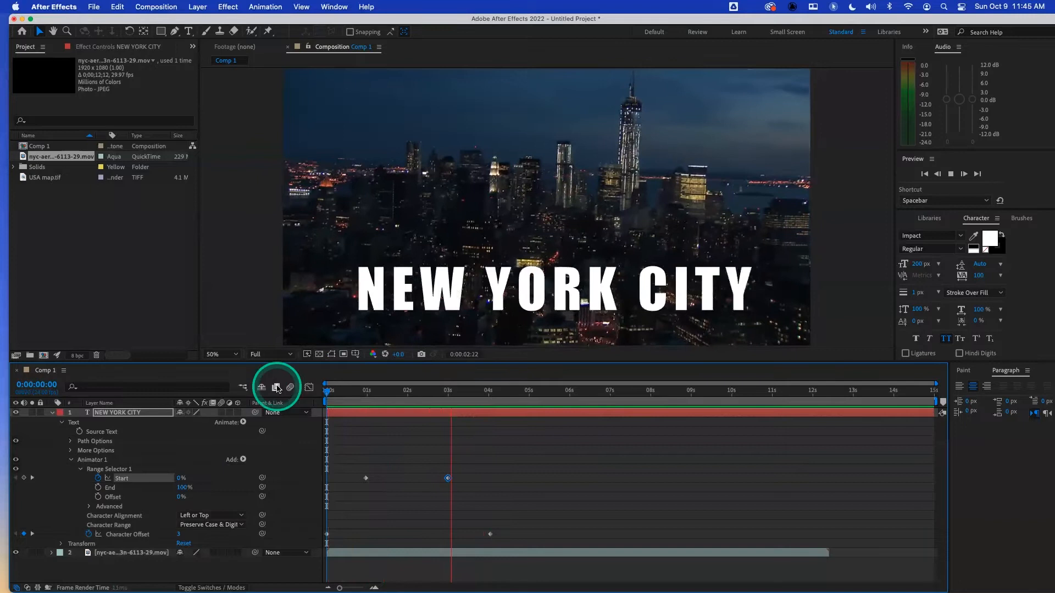
{"action": "key", "text": "space"}
{"action": "key", "text": "space"}
{"action": "key", "text": "space"}
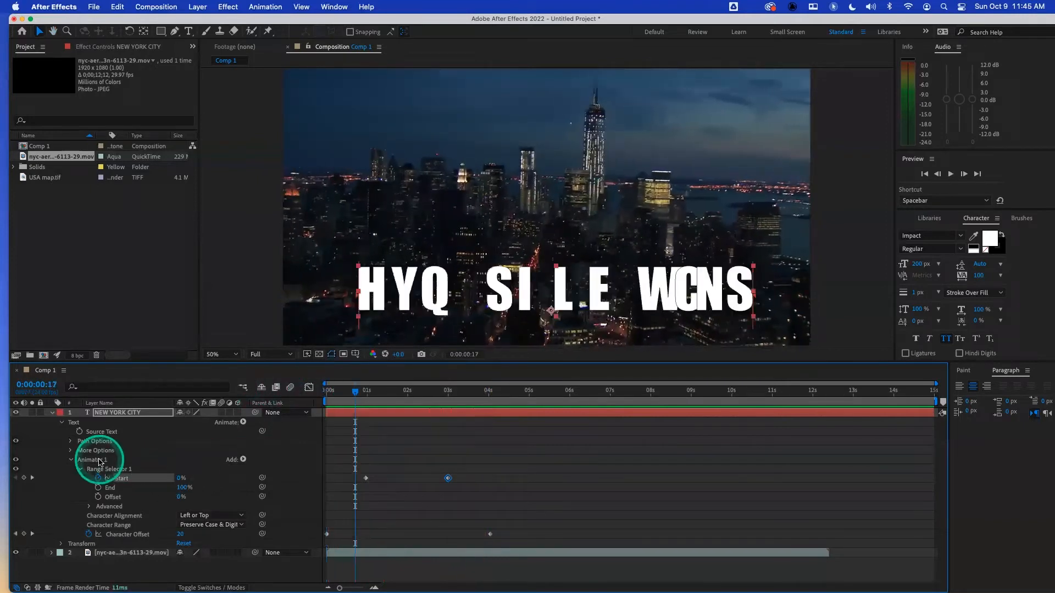
- Add a red Fill Color property to Animator 1 of the title
{"action": "left_click", "coordinate": [243, 460]}
{"action": "mouse_move", "coordinate": [251, 461]}
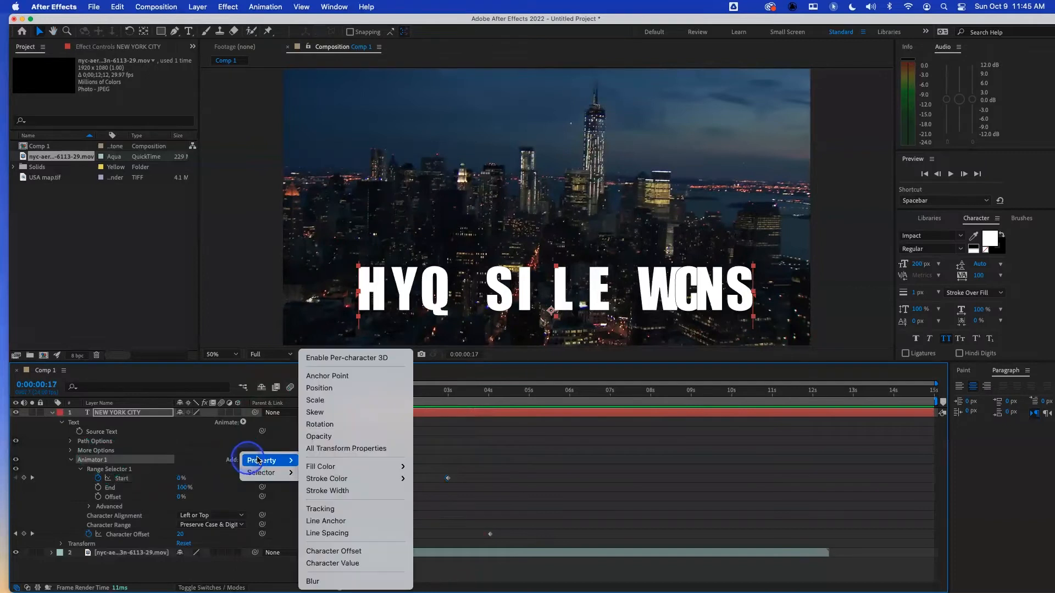
{"action": "mouse_move", "coordinate": [331, 471]}
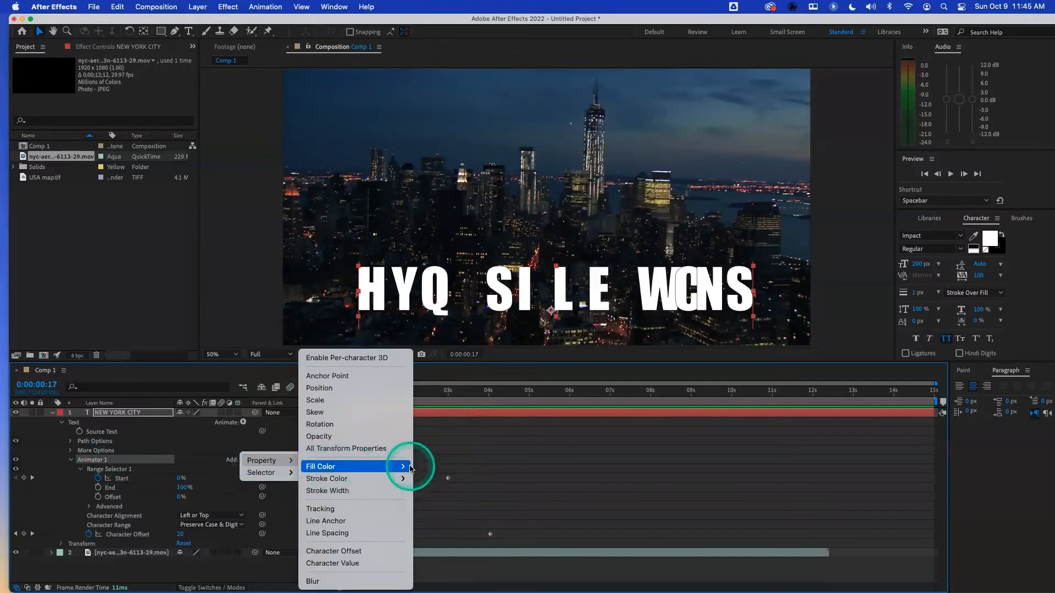
{"action": "left_click", "coordinate": [423, 467]}
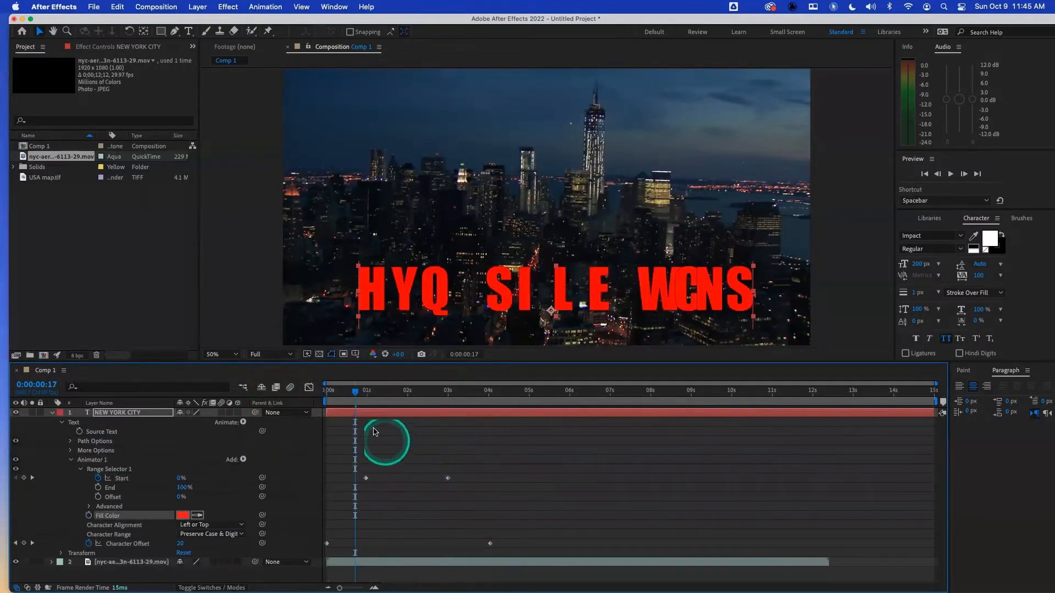
- Scrub and replay the title animation from 0 seconds to review the colour change along with the letter scramble
{"action": "left_click_drag", "start_coordinate": [361, 394], "coordinate": [471, 392]}
{"action": "left_click_drag", "start_coordinate": [398, 387], "coordinate": [269, 388]}
{"action": "key", "text": "space"}
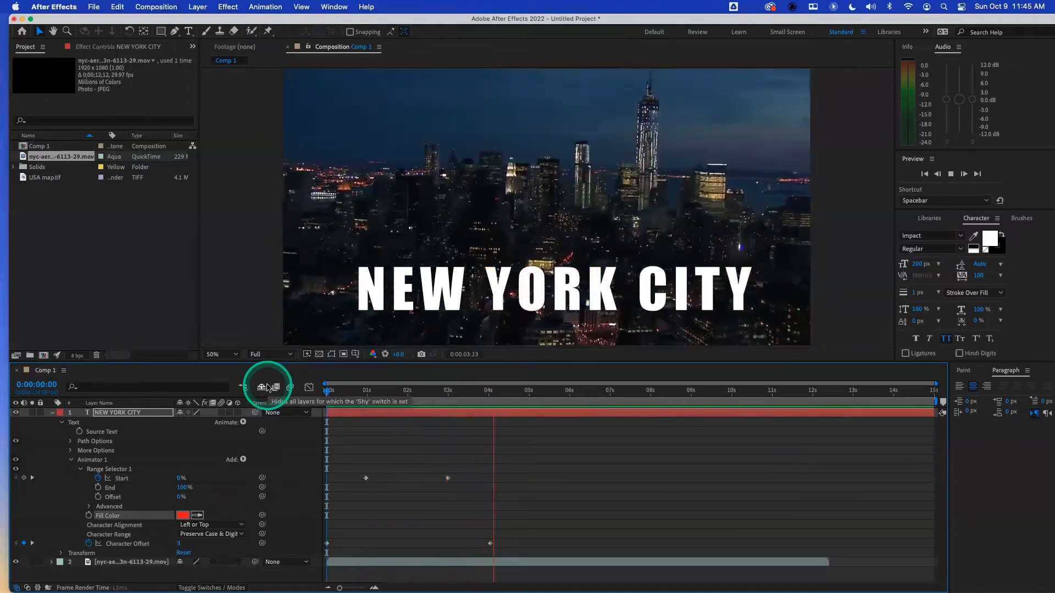
{"action": "left_click", "coordinate": [276, 387]}
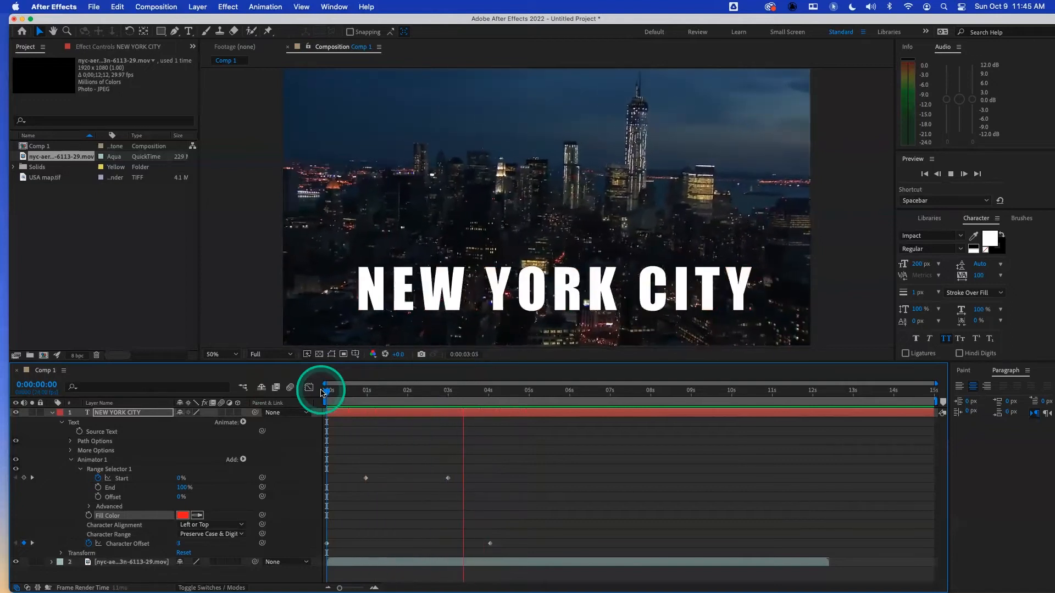
{"action": "left_click", "coordinate": [322, 392]}
{"action": "left_click", "coordinate": [101, 527]}
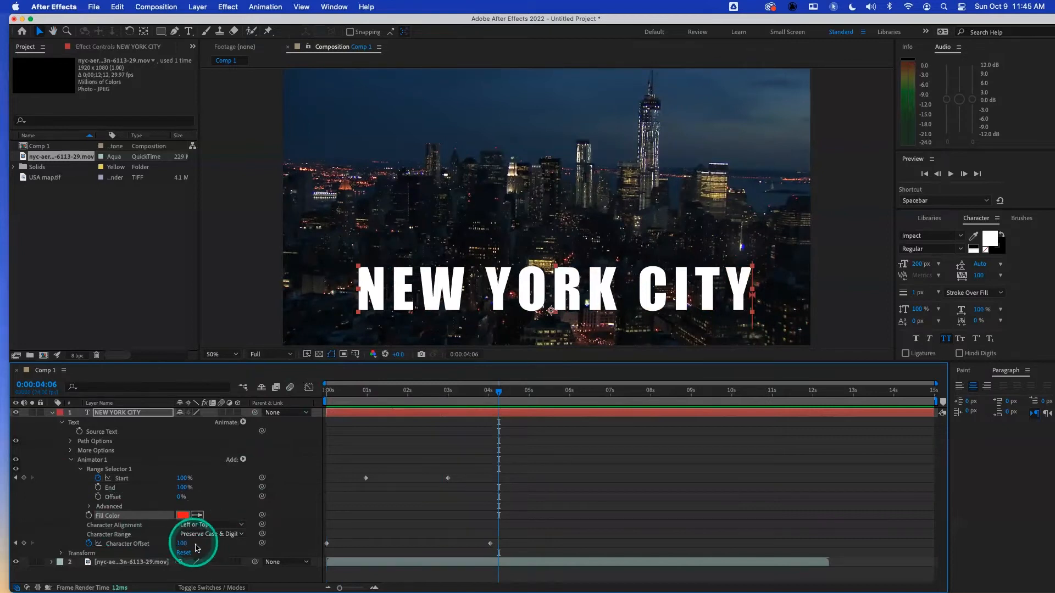
{"action": "left_click_drag", "start_coordinate": [366, 392], "coordinate": [329, 393]}
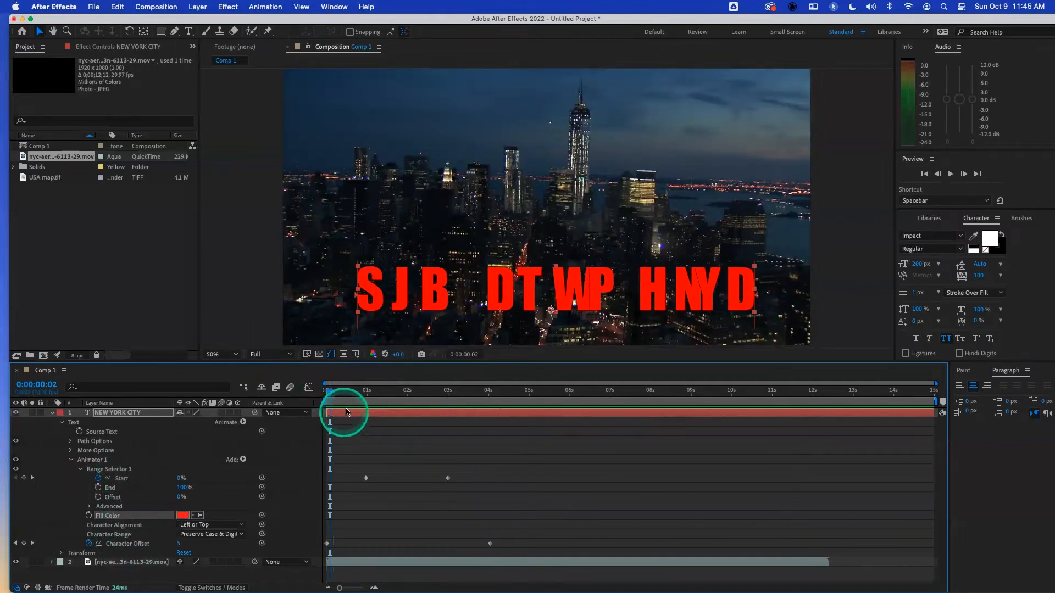
{"action": "left_click_drag", "start_coordinate": [335, 397], "coordinate": [323, 396]}
{"action": "key", "text": "space"}
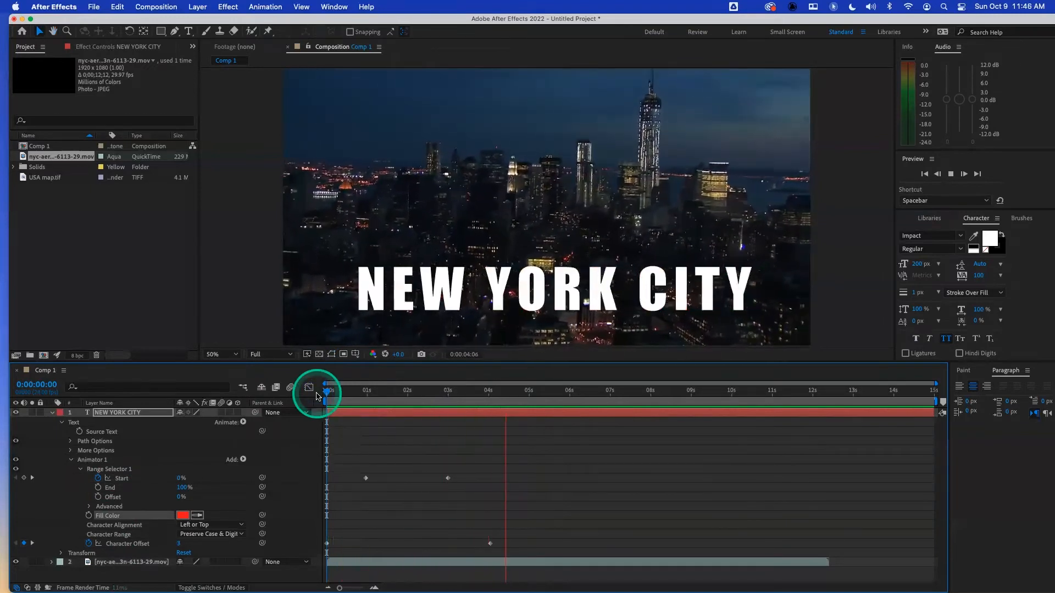
{"action": "left_click", "coordinate": [349, 391]}
{"action": "left_click_drag", "start_coordinate": [348, 390], "coordinate": [325, 397]}
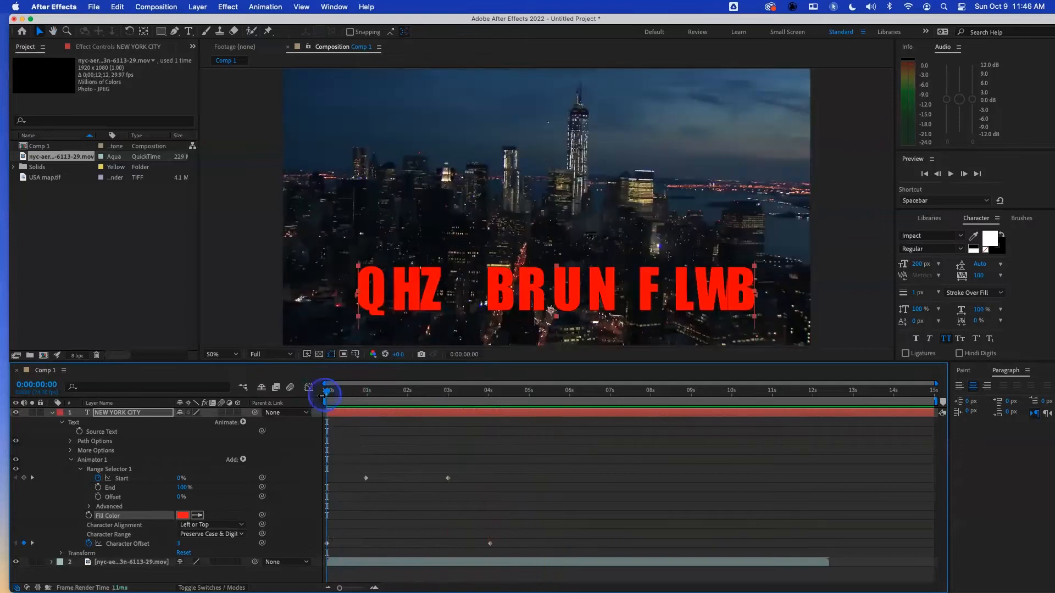
{"action": "key", "text": "space"}
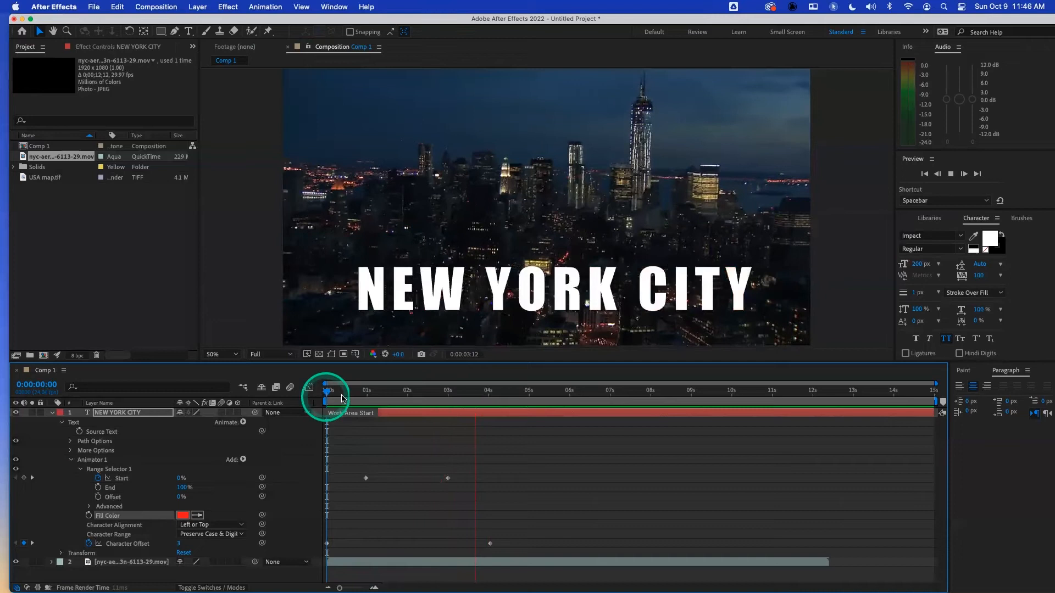
{"action": "key", "text": "space"}
{"action": "key", "text": "space"}
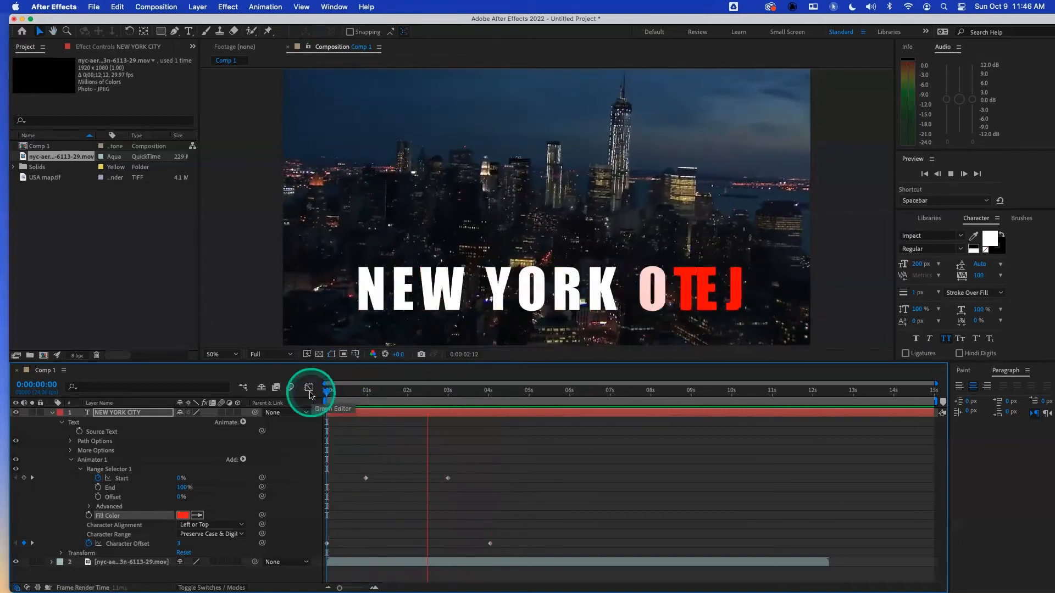
{"action": "key", "text": "space"}
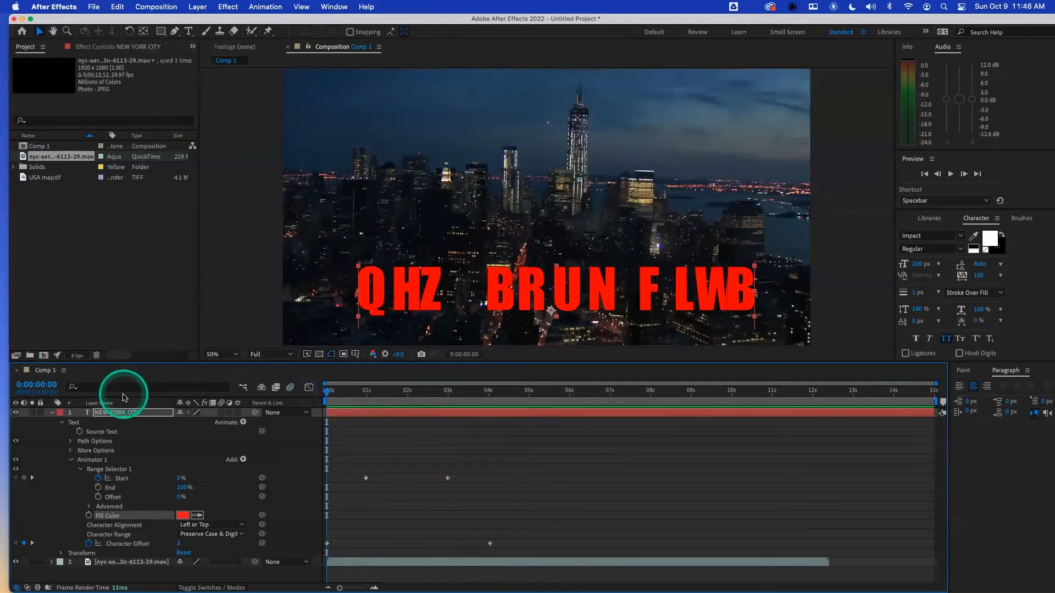
- Draw a rectangular mask around the whole title on the NEW YORK CITY layer
{"action": "left_click", "coordinate": [122, 412]}
{"action": "left_click", "coordinate": [160, 31]}
{"action": "left_click_drag", "start_coordinate": [340, 248], "coordinate": [771, 328]}
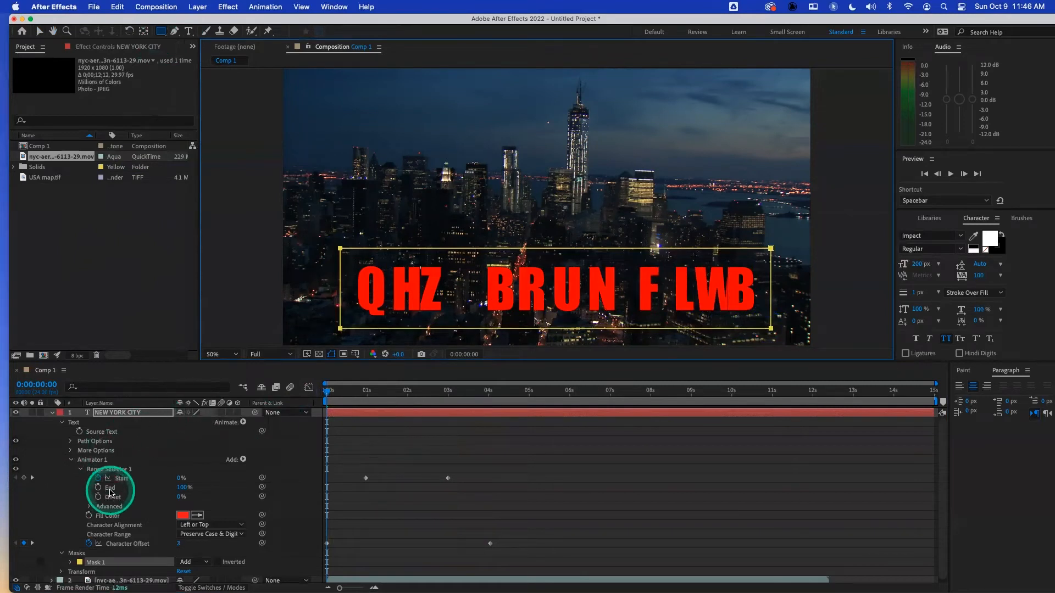
- Set a Mask Path keyframe for Mask 1 of the title at 0:00:02:18 and show all the layer's animated properties
{"action": "key", "text": "m"}
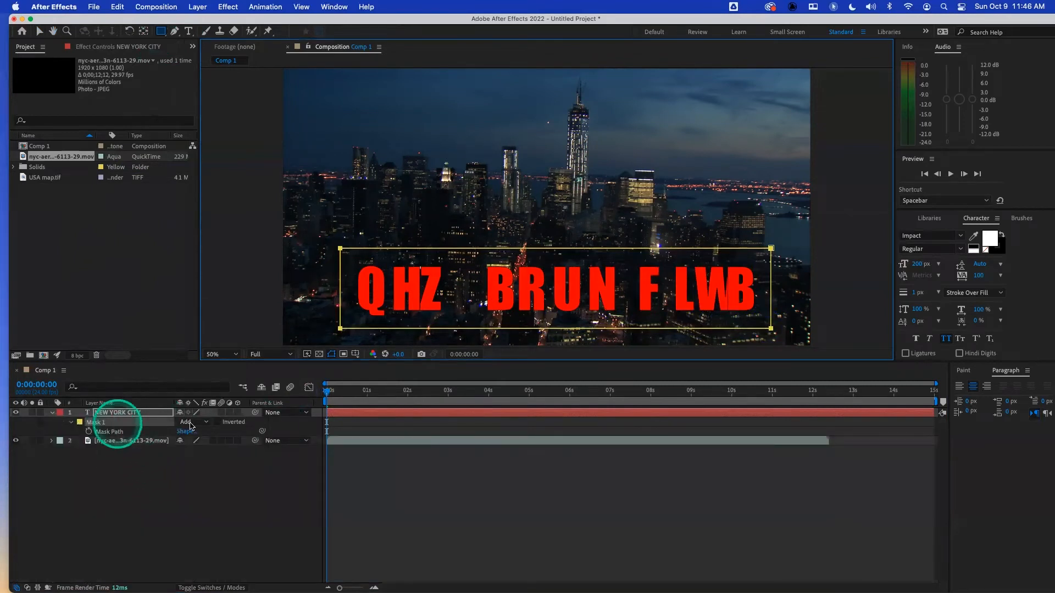
{"action": "left_click_drag", "start_coordinate": [360, 391], "coordinate": [448, 397]}
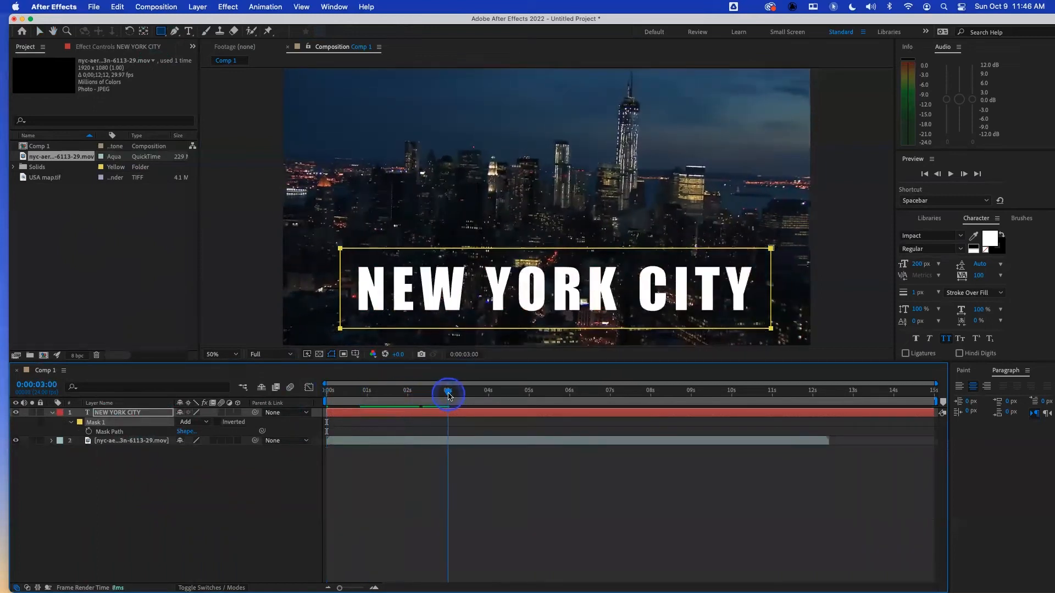
{"action": "left_click_drag", "start_coordinate": [443, 396], "coordinate": [438, 396]}
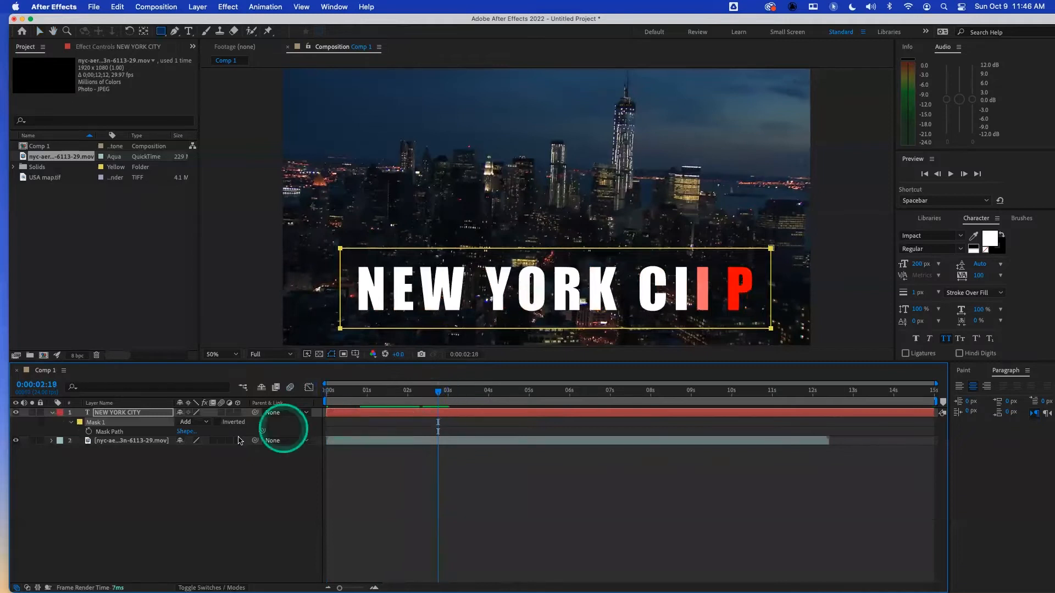
{"action": "left_click", "coordinate": [88, 432]}
{"action": "key", "text": "u"}
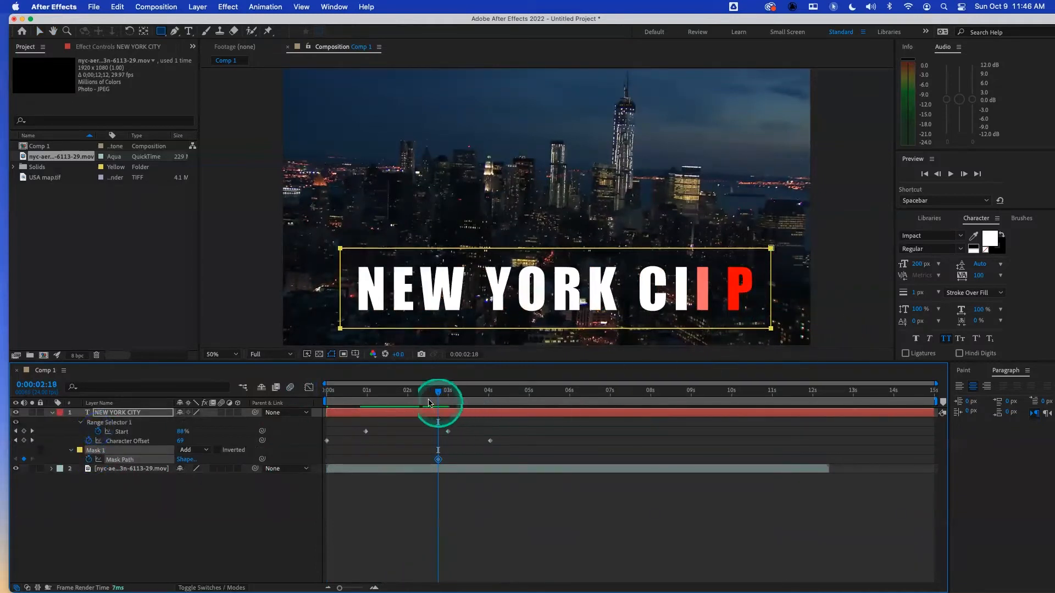
- At 0:00:00:08, shrink Mask 1 to a narrow strip at its left edge so that the title is hidden
{"action": "left_click_drag", "start_coordinate": [412, 391], "coordinate": [340, 391]}
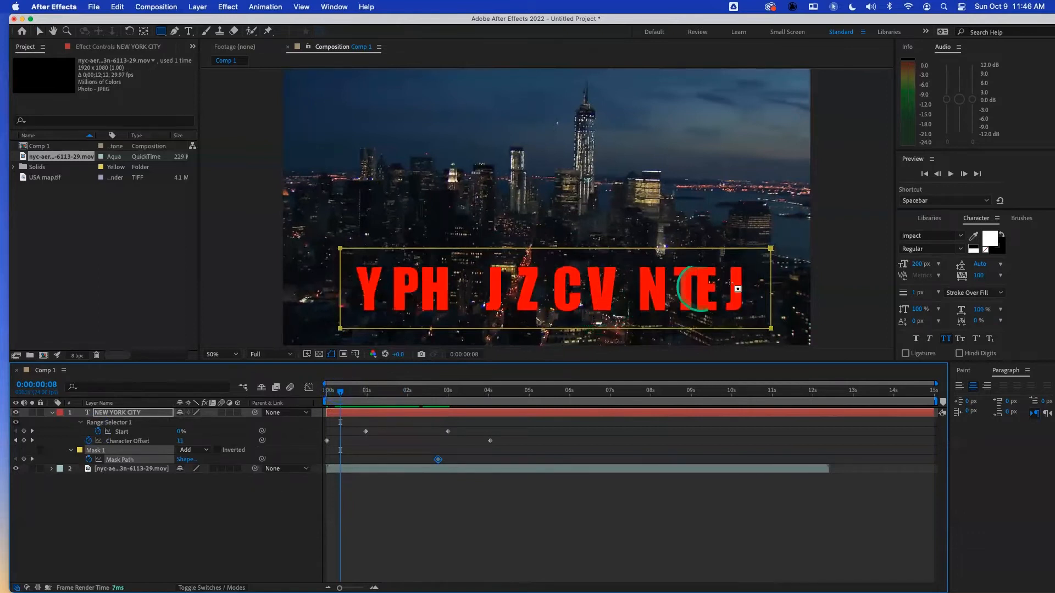
{"action": "left_click", "coordinate": [771, 249]}
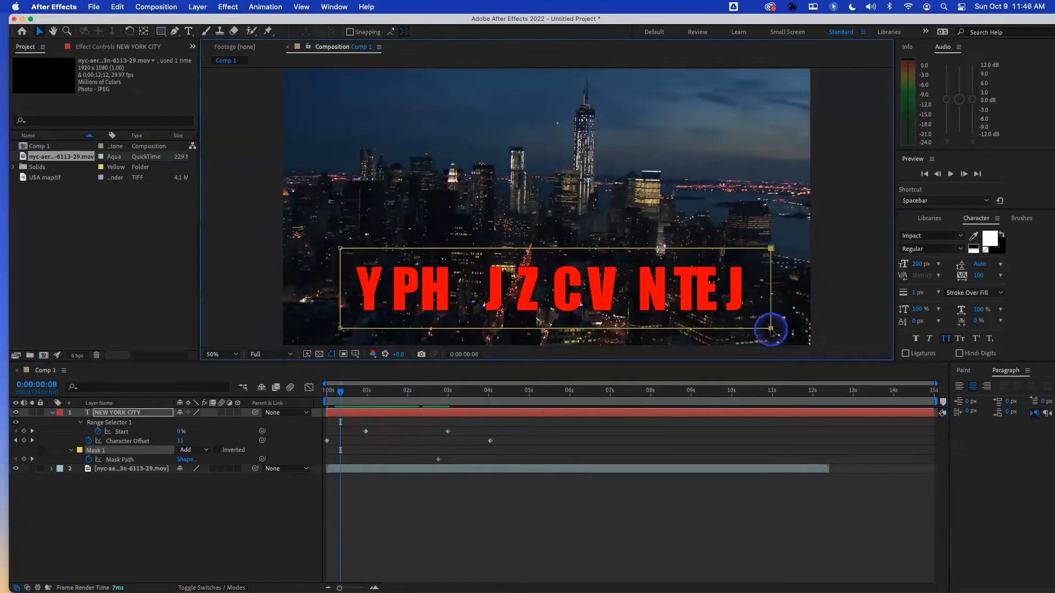
{"action": "left_click_drag", "start_coordinate": [770, 328], "coordinate": [349, 330]}
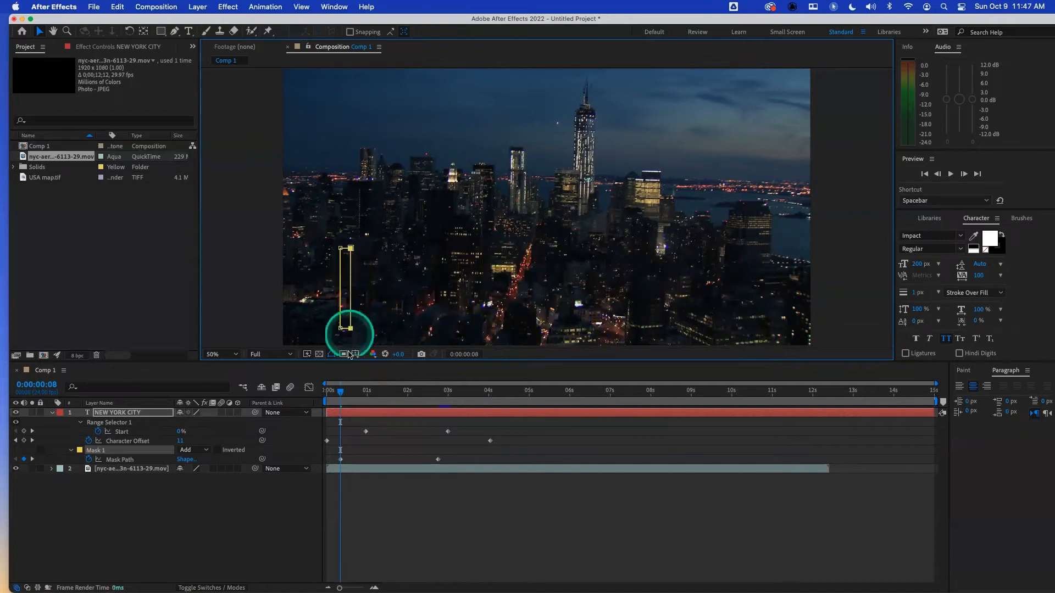
- Delay the first Mask Path keyframe to shortly before the Start keyframe at 1 second, and return to 0 seconds
{"action": "left_click_drag", "start_coordinate": [339, 393], "coordinate": [369, 401]}
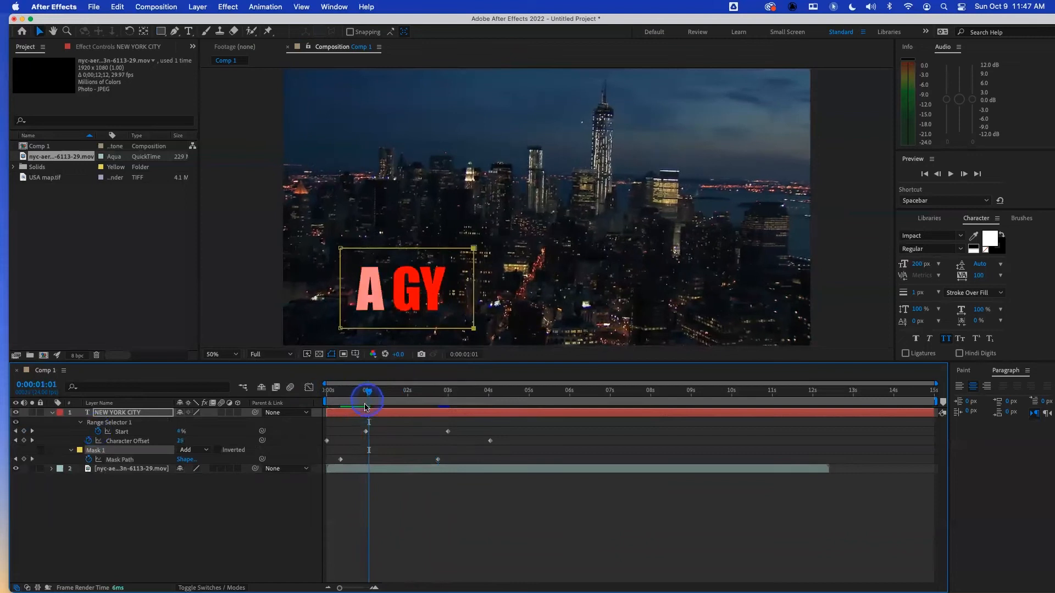
{"action": "left_click_drag", "start_coordinate": [340, 459], "coordinate": [356, 459]}
{"action": "left_click_drag", "start_coordinate": [360, 398], "coordinate": [275, 405]}
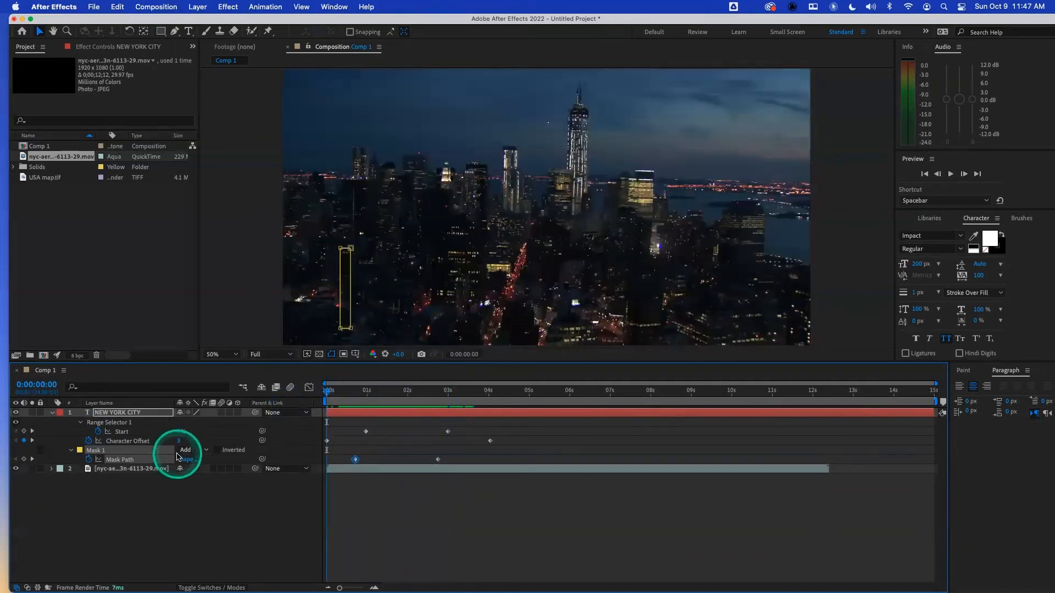
- Set the Mask Feather of Mask 1 to 5 pixels and show the layer's keyframed properties again
{"action": "key", "text": "f"}
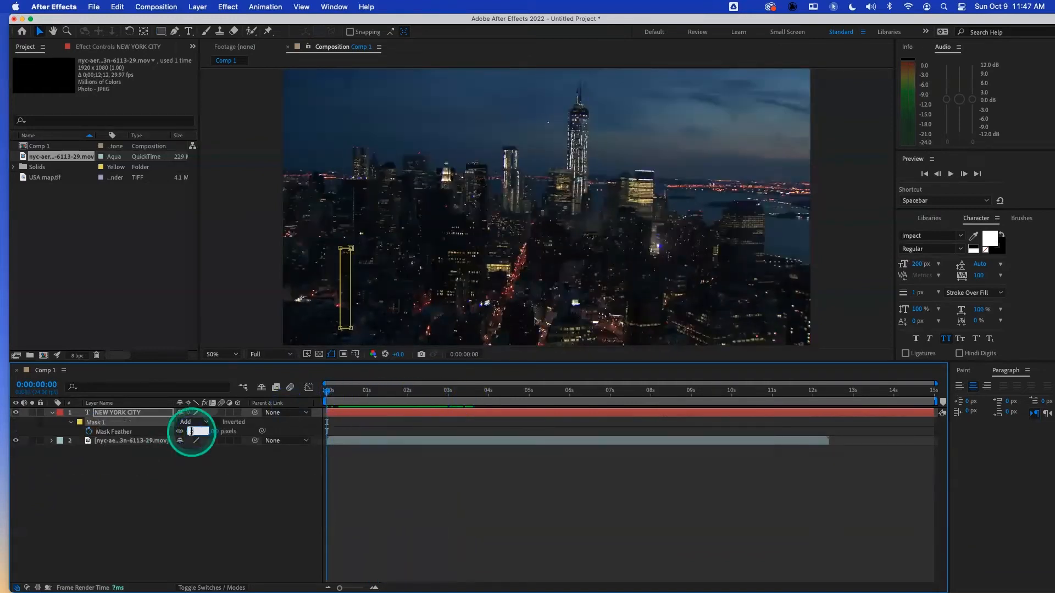
{"action": "key", "text": "Escape"}
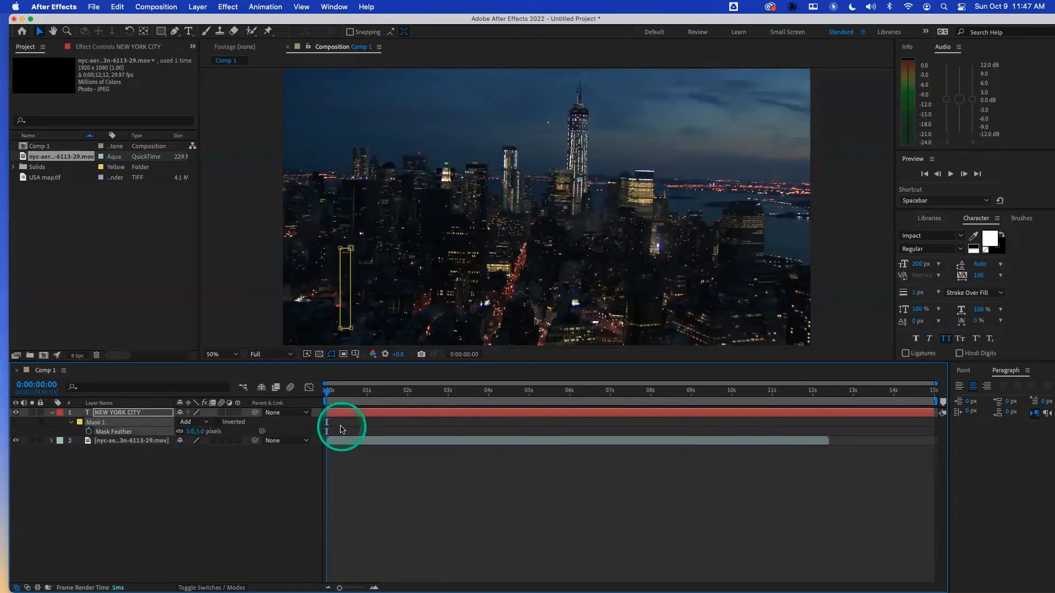
{"action": "key", "text": "u"}
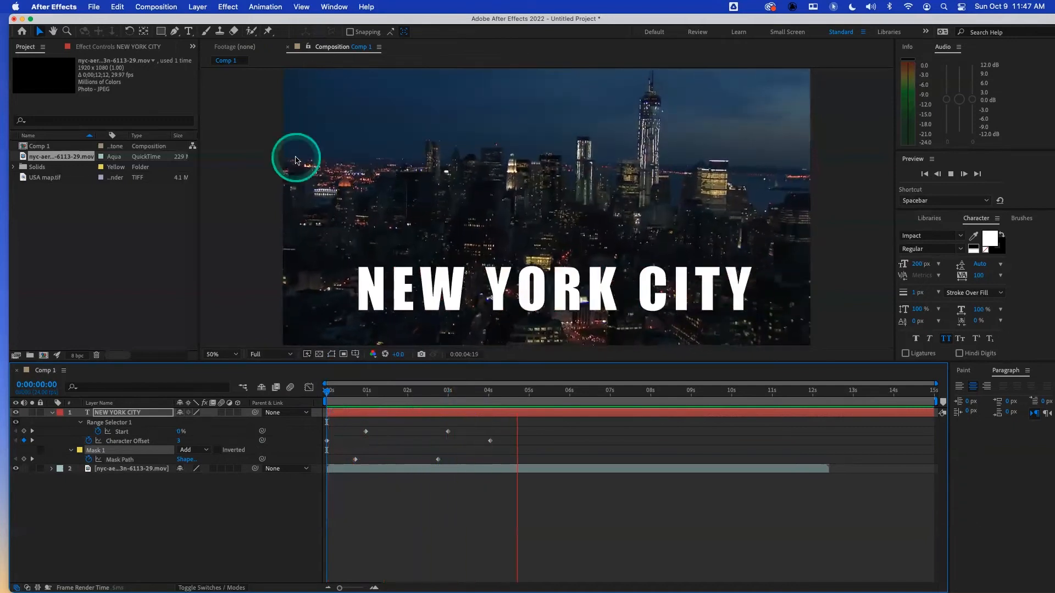
- Replay the composition several times from 0 seconds to review the masked reveal of the scrambled red letters
{"action": "key", "text": "space"}
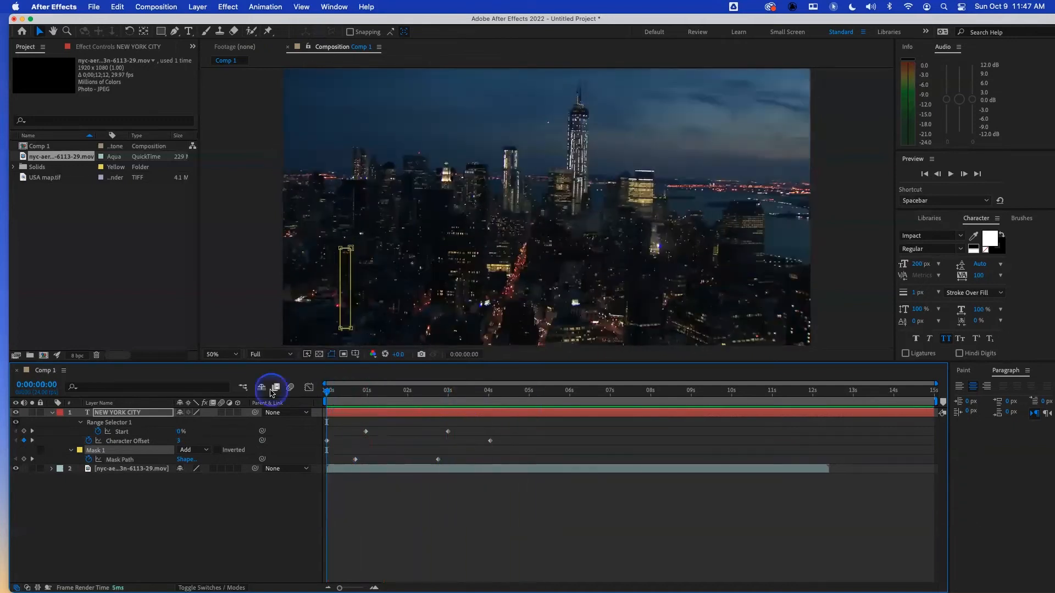
{"action": "key", "text": "space"}
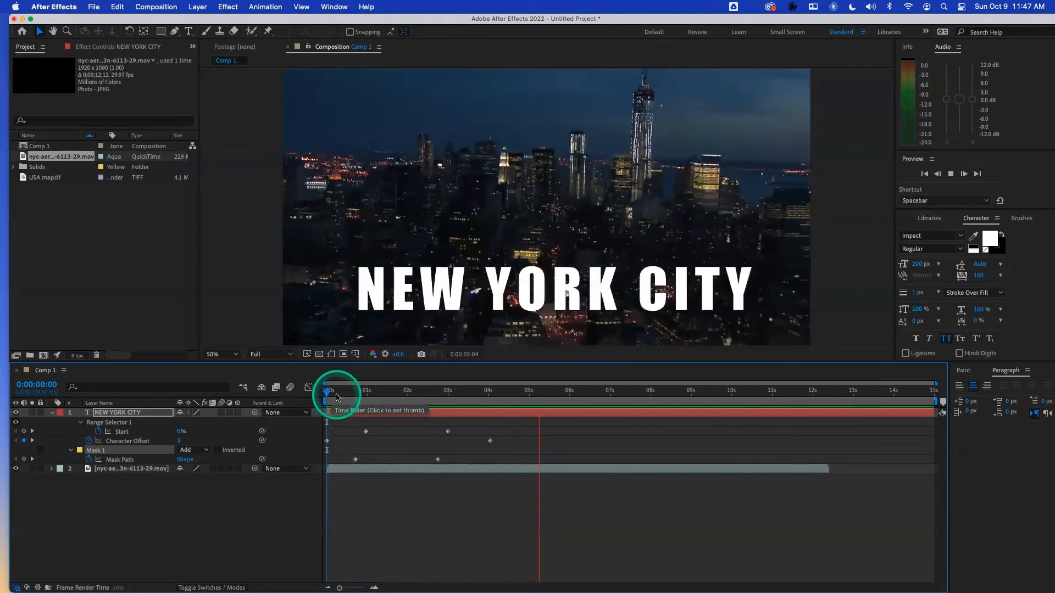
{"action": "key", "text": "space"}
{"action": "key", "text": "space"}
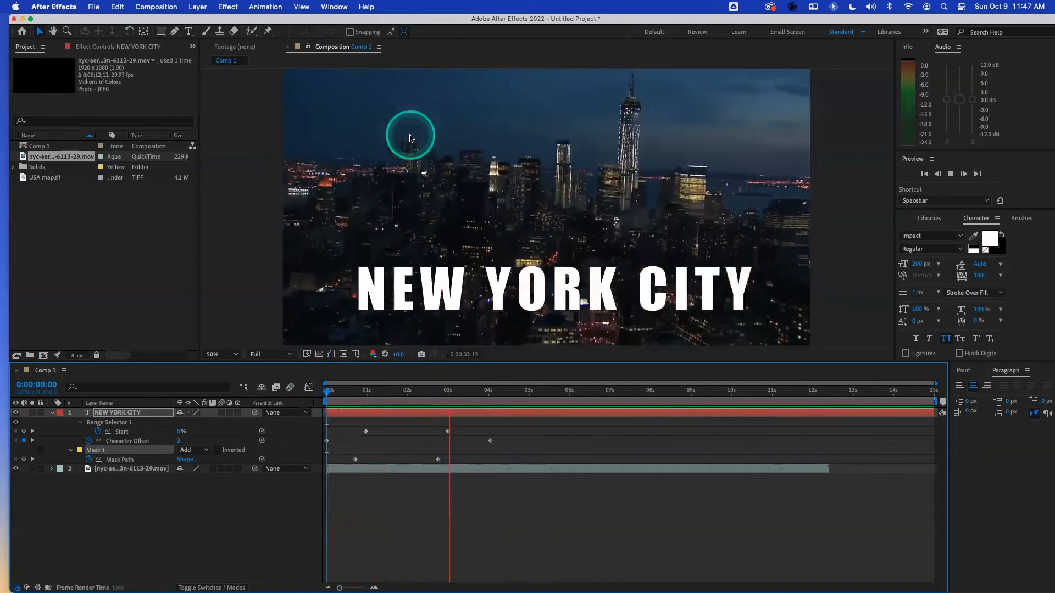
{"action": "key", "text": "space"}
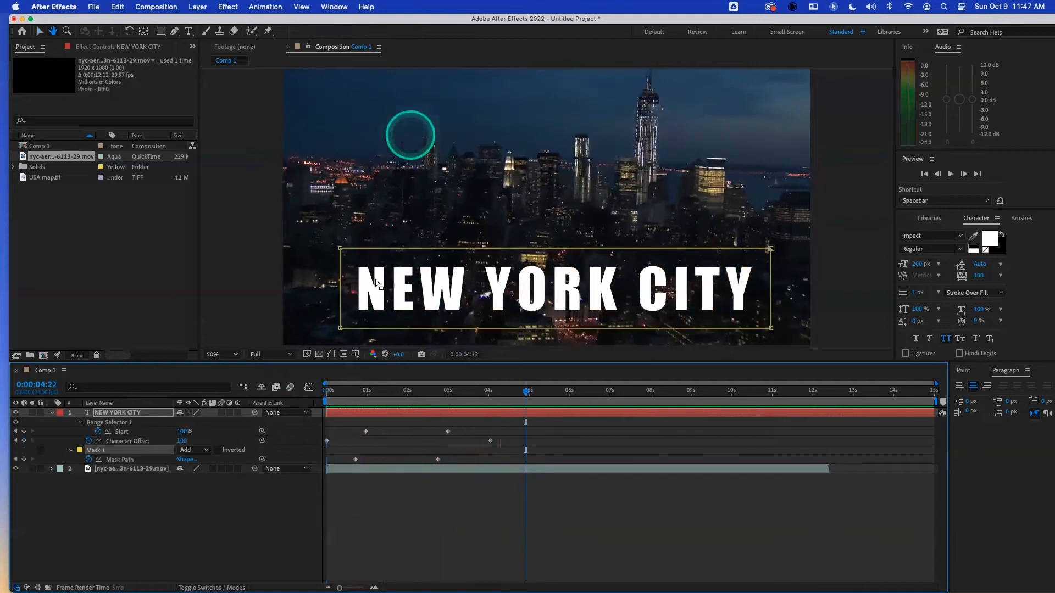
{"action": "key", "text": "space"}
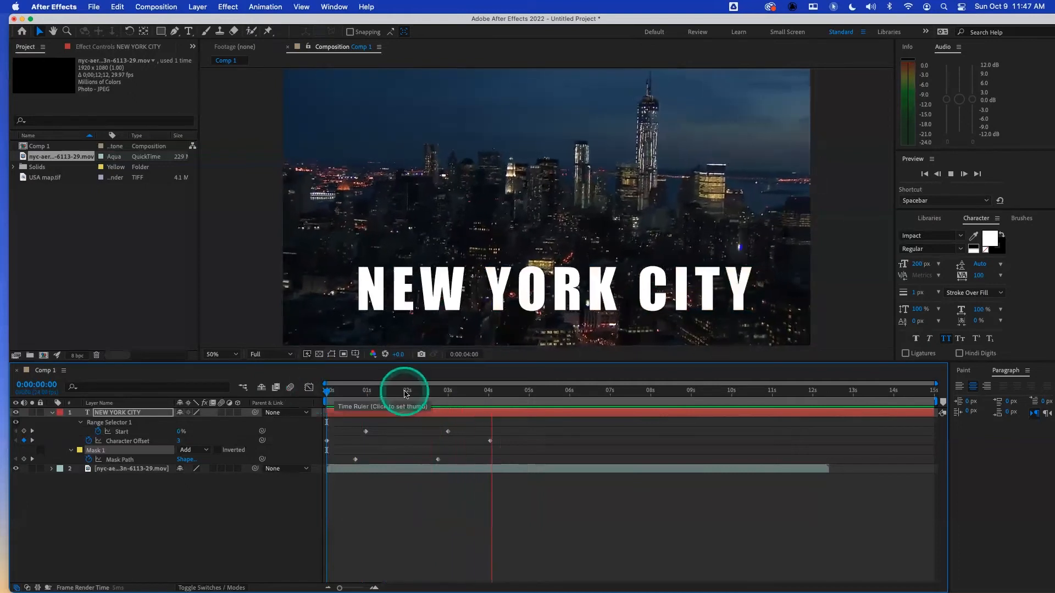
{"action": "left_click_drag", "start_coordinate": [405, 393], "coordinate": [333, 397]}
{"action": "left_click", "coordinate": [319, 394]}
{"action": "key", "text": "space"}
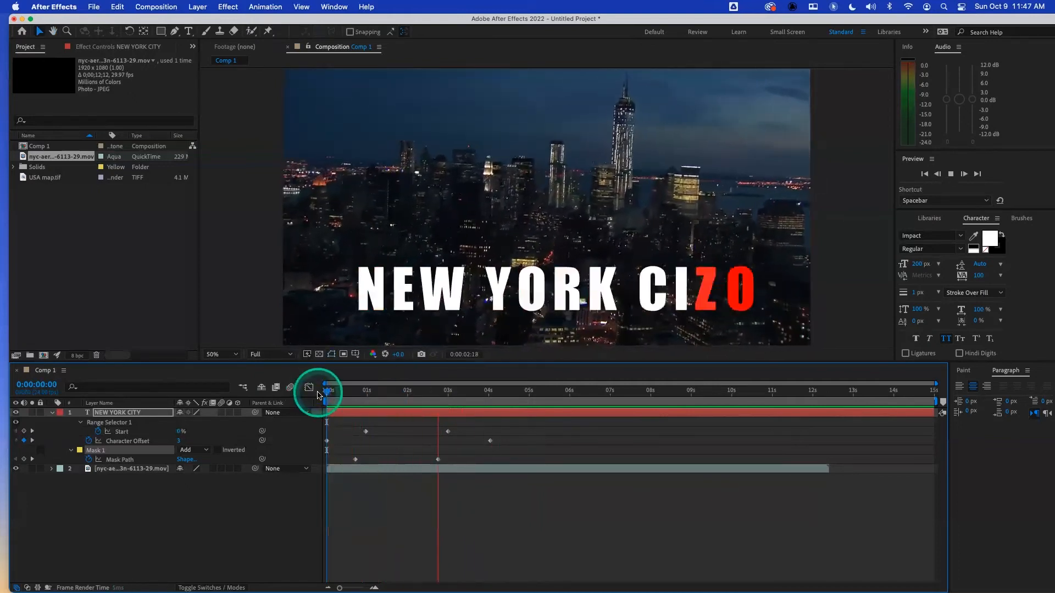
{"action": "left_click", "coordinate": [366, 392]}
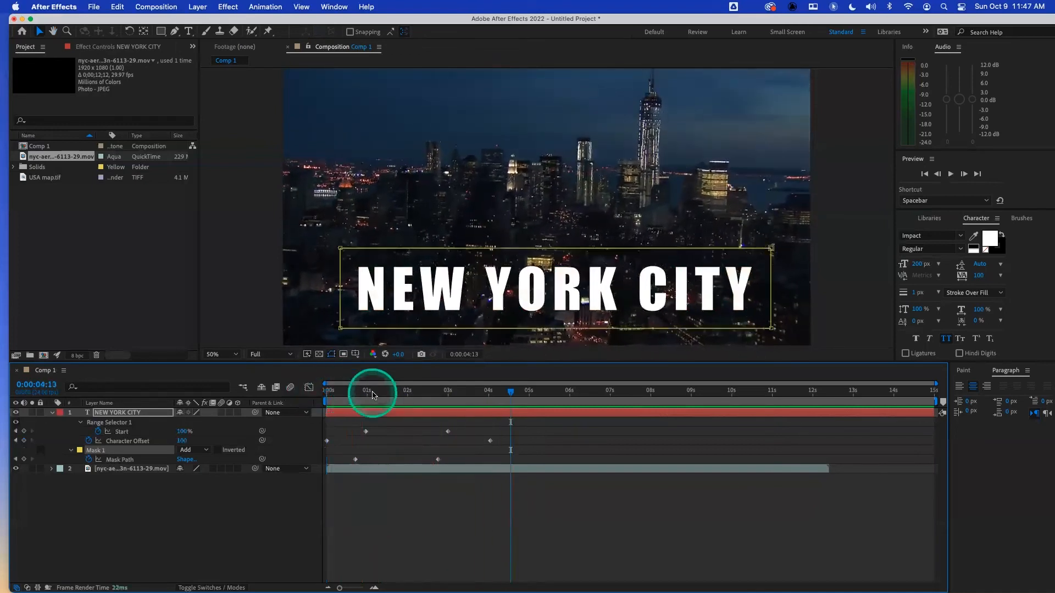
{"action": "left_click", "coordinate": [315, 396]}
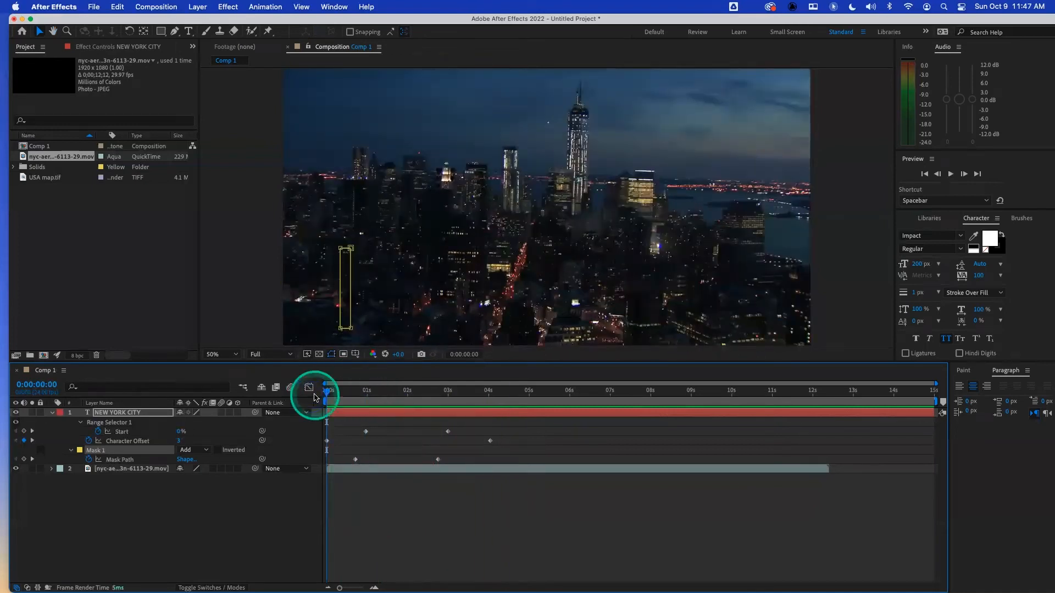
{"action": "key", "text": "space"}
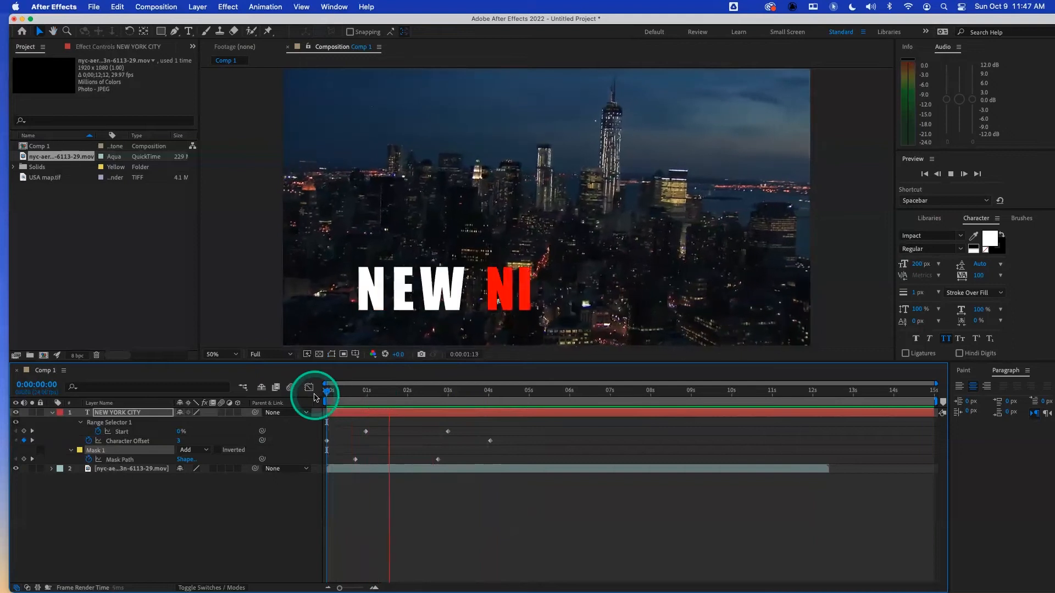
{"action": "left_click", "coordinate": [315, 396]}
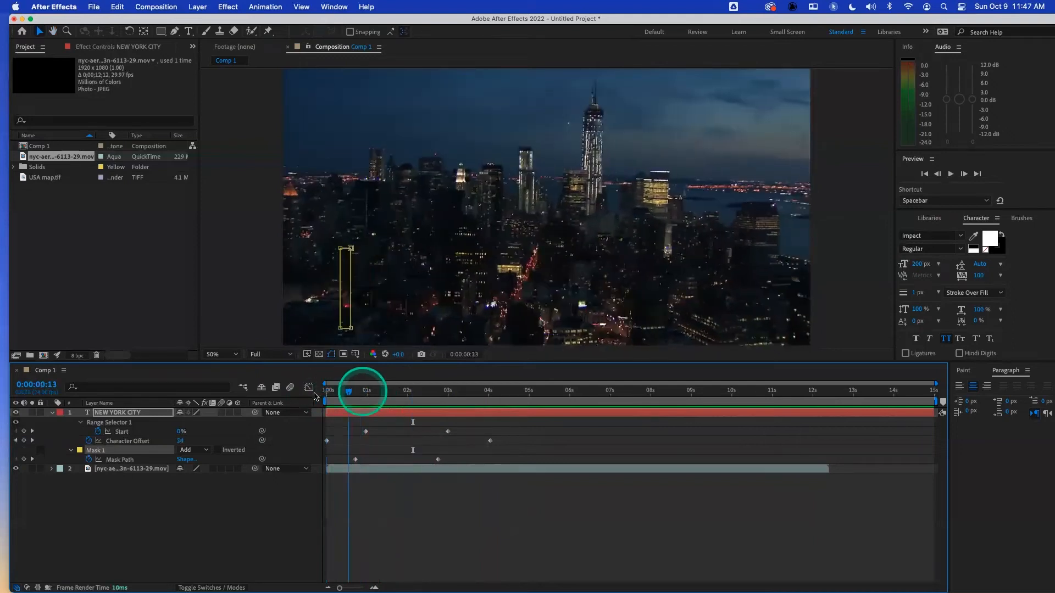
{"action": "key", "text": "space"}
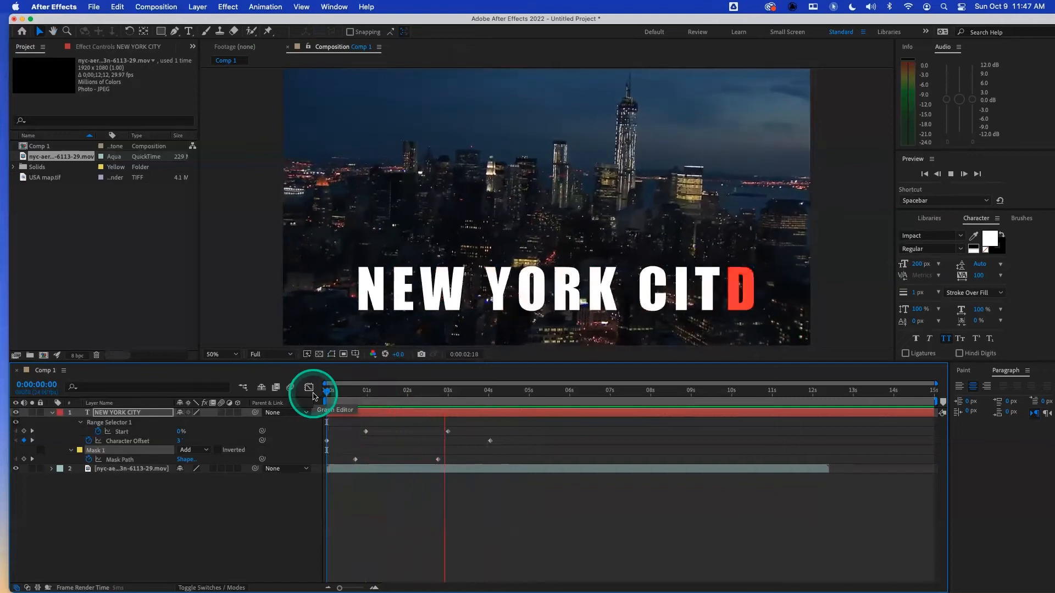
{"action": "key", "text": "space"}
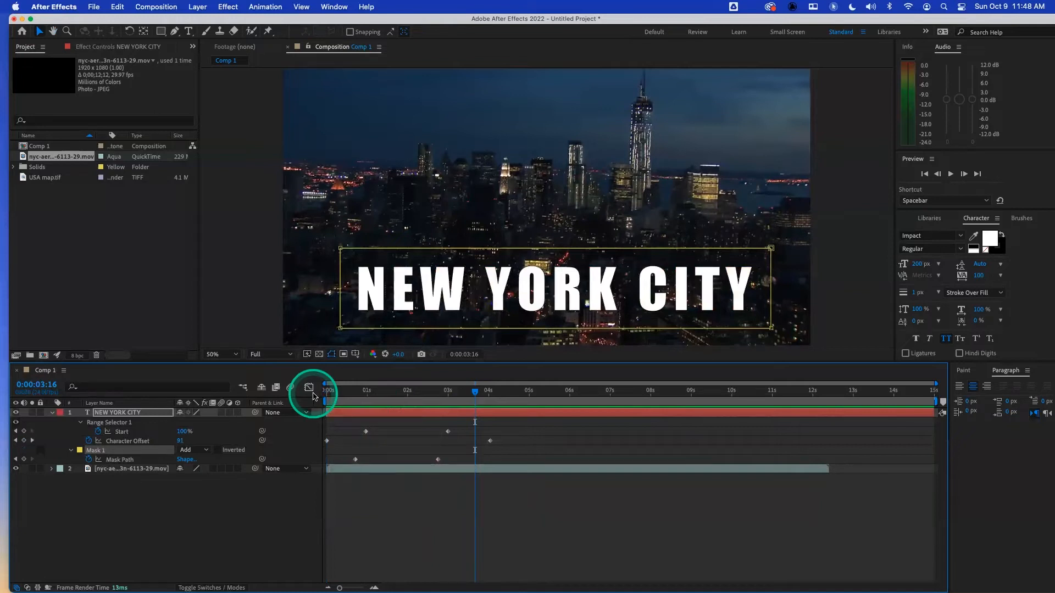
{"action": "left_click", "coordinate": [159, 415]}
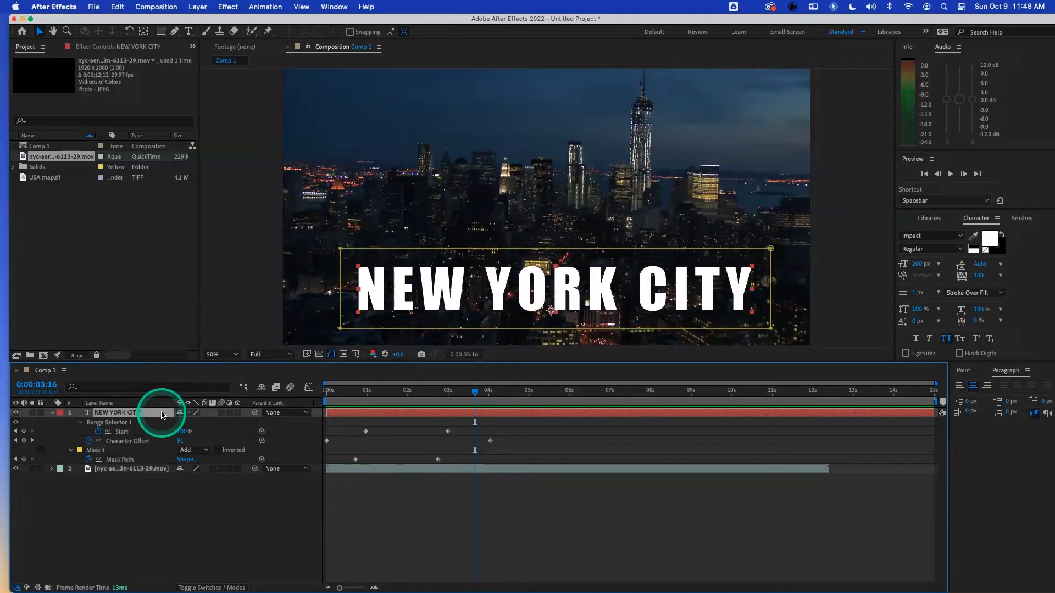
{"action": "key", "text": "Delete"}
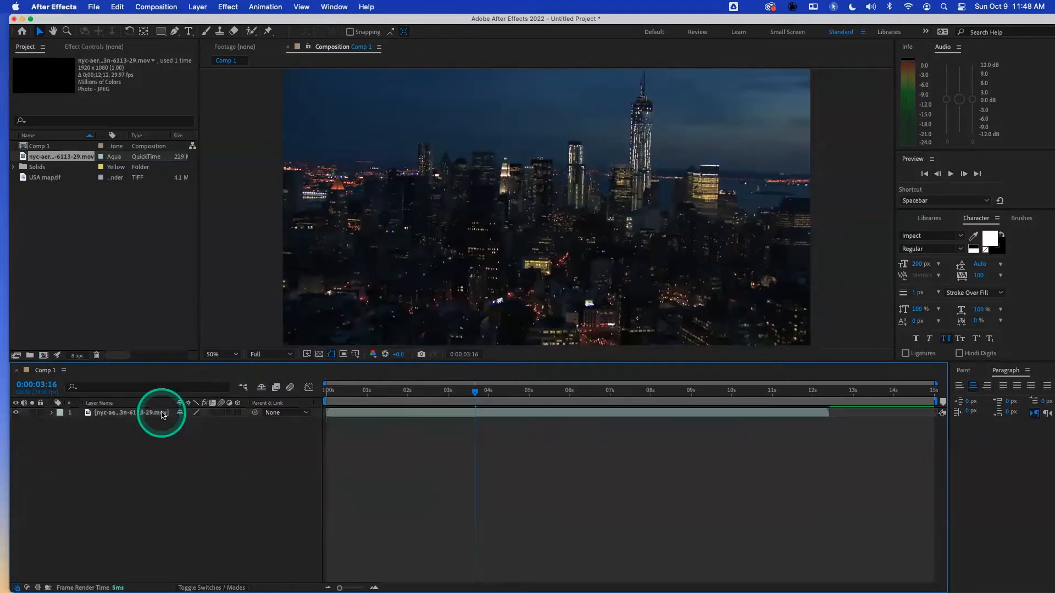
{"action": "left_click", "coordinate": [189, 31]}
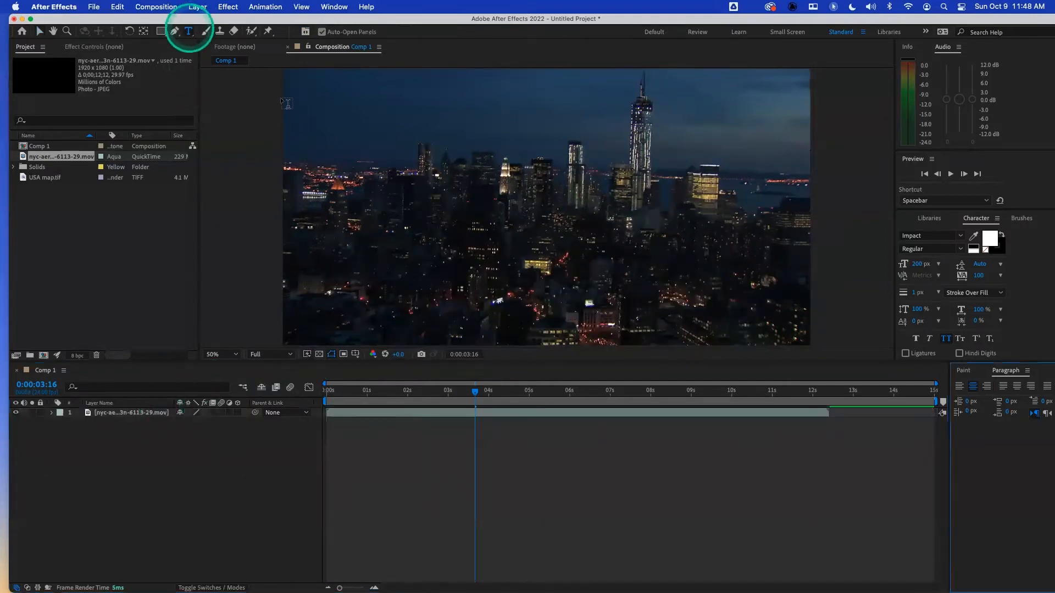
{"action": "left_click", "coordinate": [376, 213]}
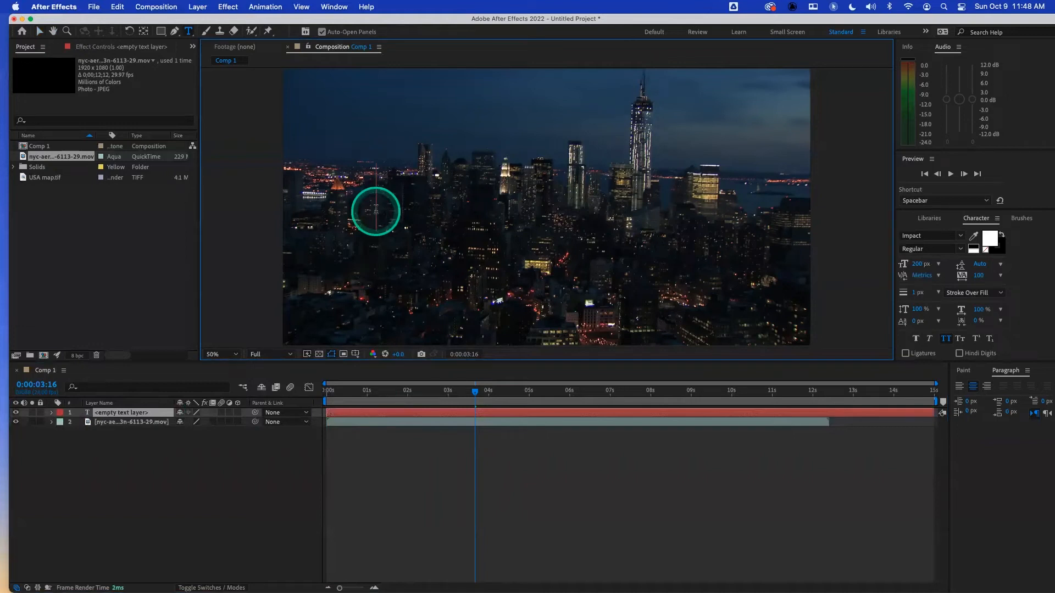
{"action": "type", "text": "12000"}
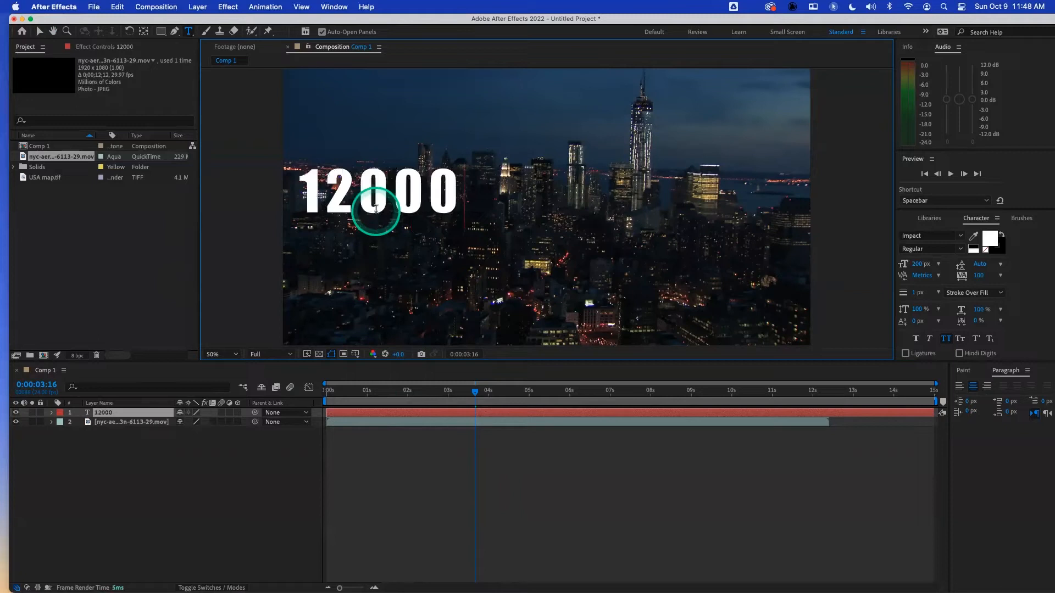
{"action": "type", "text": " 17321"}
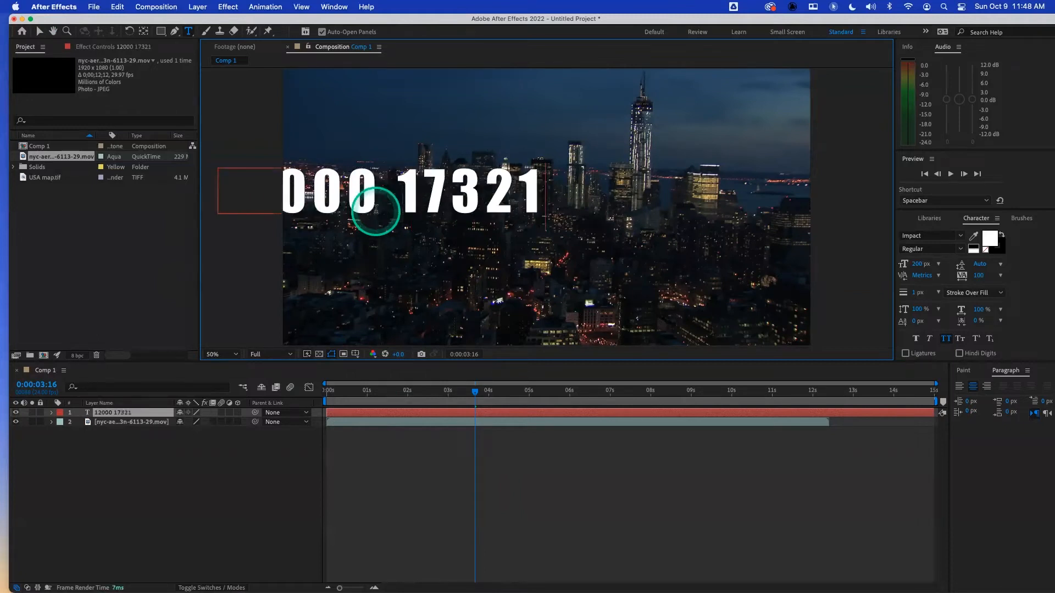
{"action": "left_click", "coordinate": [39, 31]}
{"action": "left_click_drag", "start_coordinate": [368, 200], "coordinate": [550, 219]}
{"action": "left_click", "coordinate": [543, 214]}
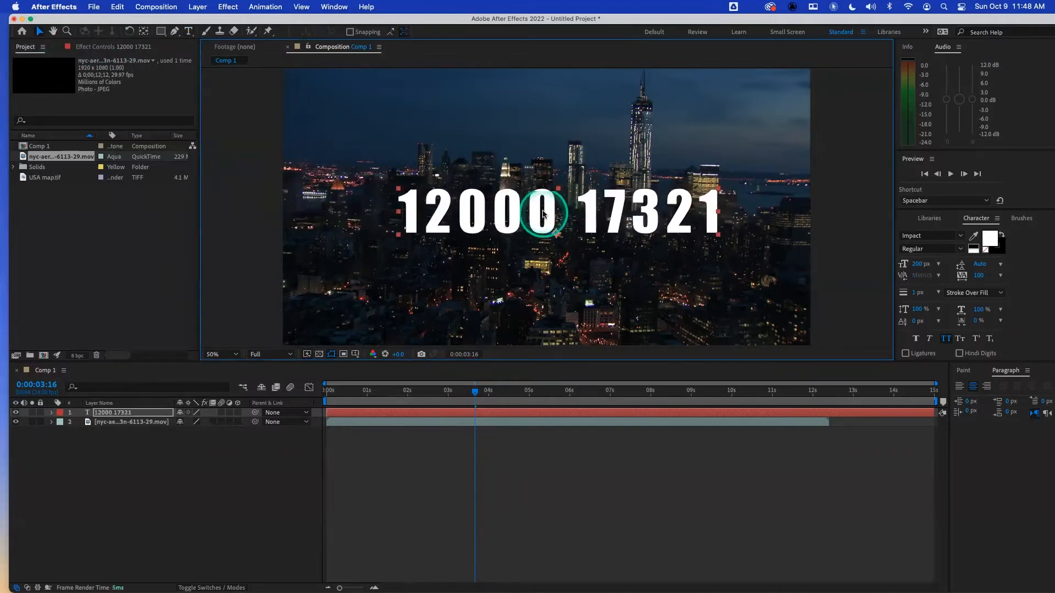
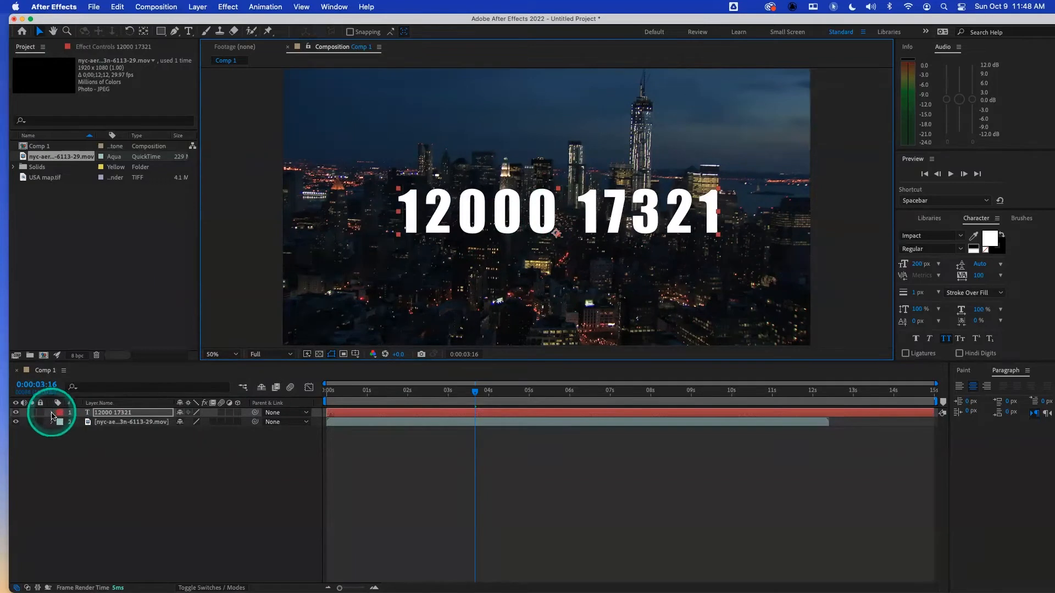
{"action": "left_click", "coordinate": [52, 413]}
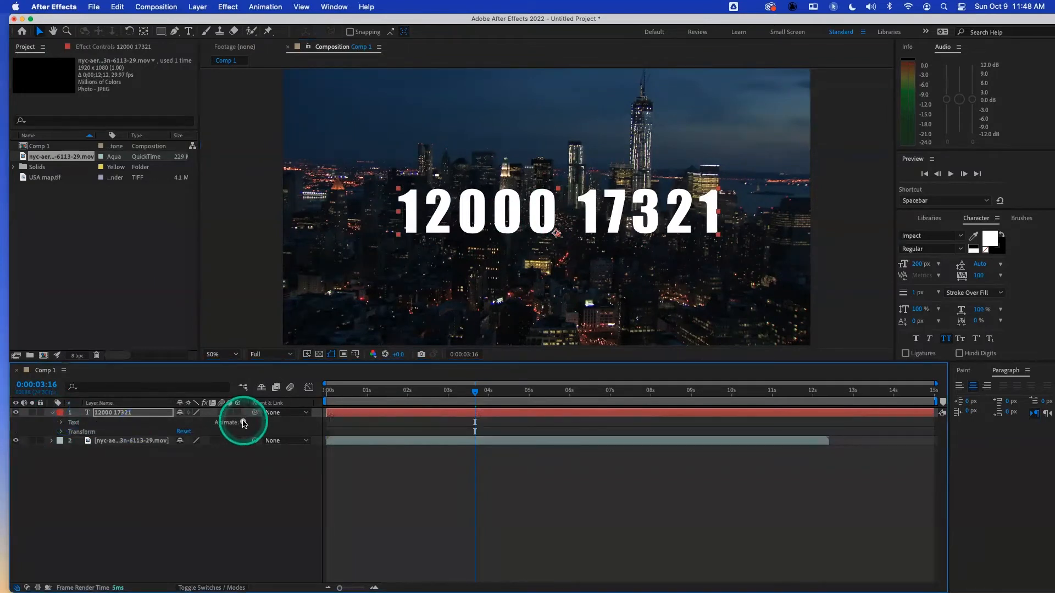
{"action": "left_click", "coordinate": [243, 423]}
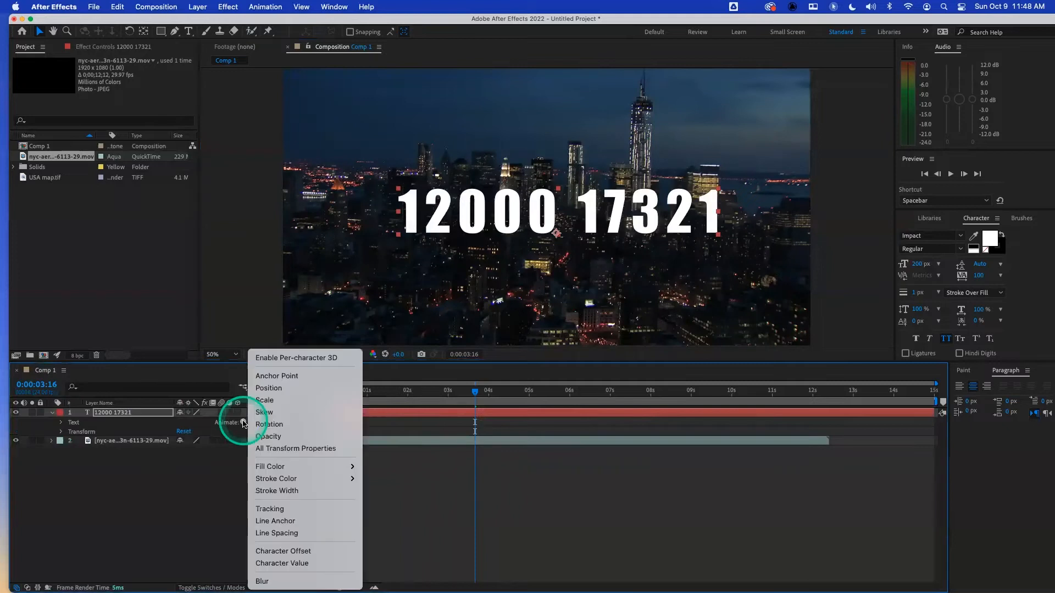
{"action": "left_click", "coordinate": [296, 552]}
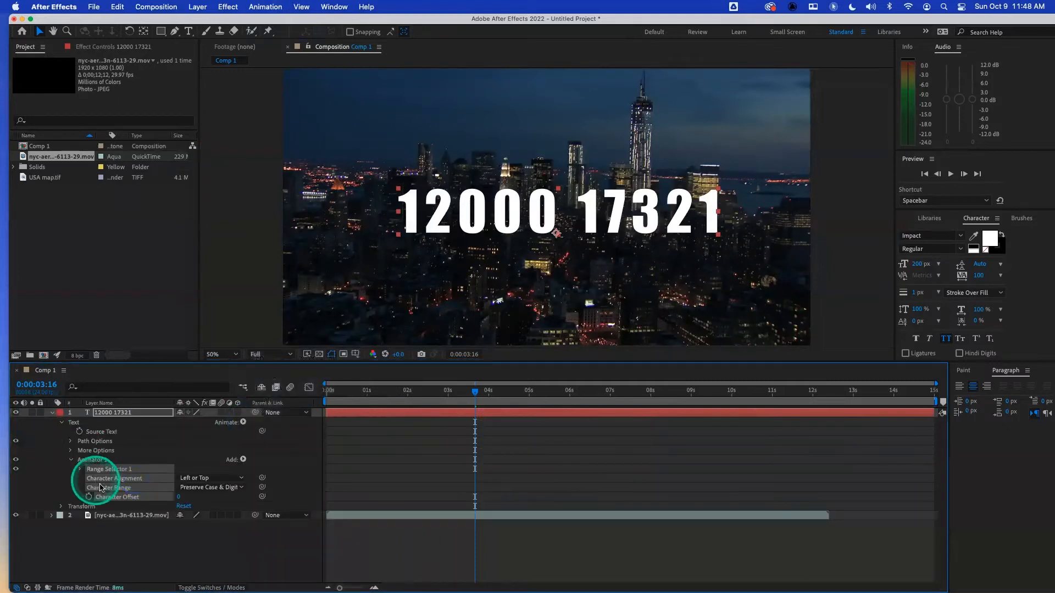
- Keyframe the text's Character Offset from 0 at 0:00:00:02 to 100 at 0:00:04:23
{"action": "left_click", "coordinate": [330, 391]}
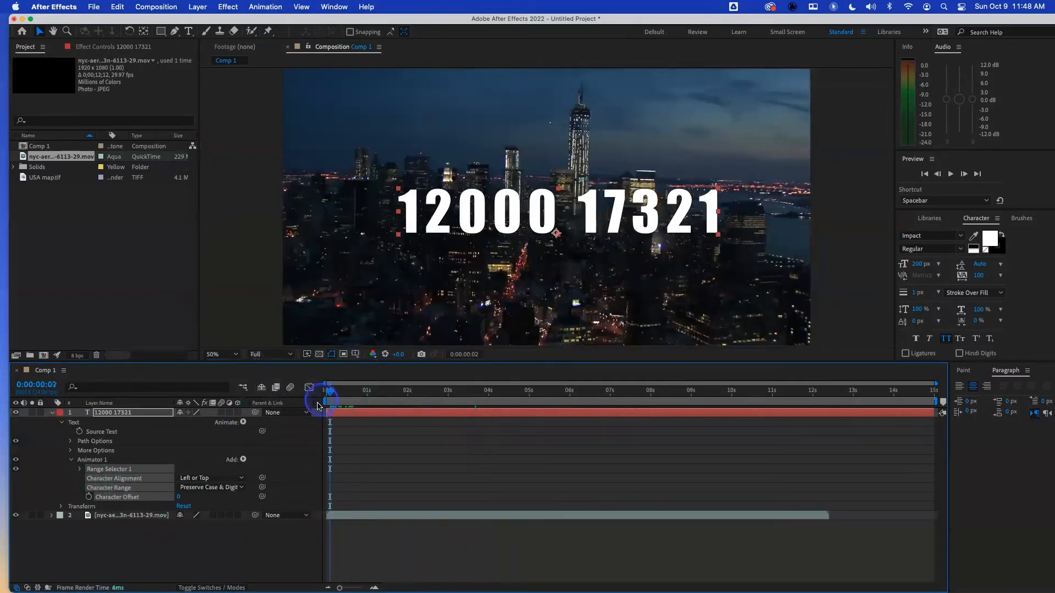
{"action": "left_click", "coordinate": [89, 497]}
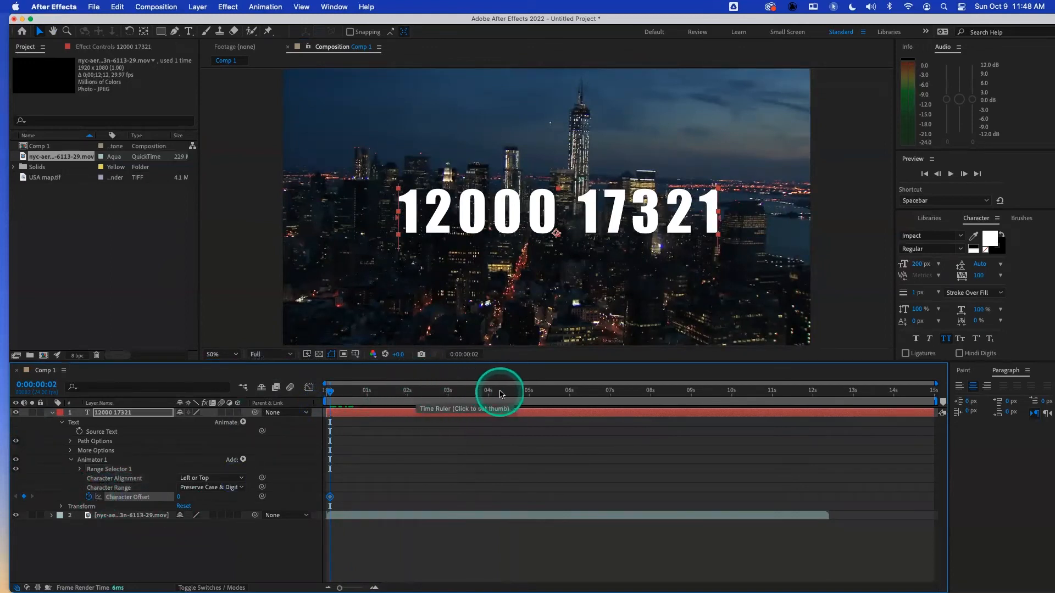
{"action": "left_click", "coordinate": [529, 391]}
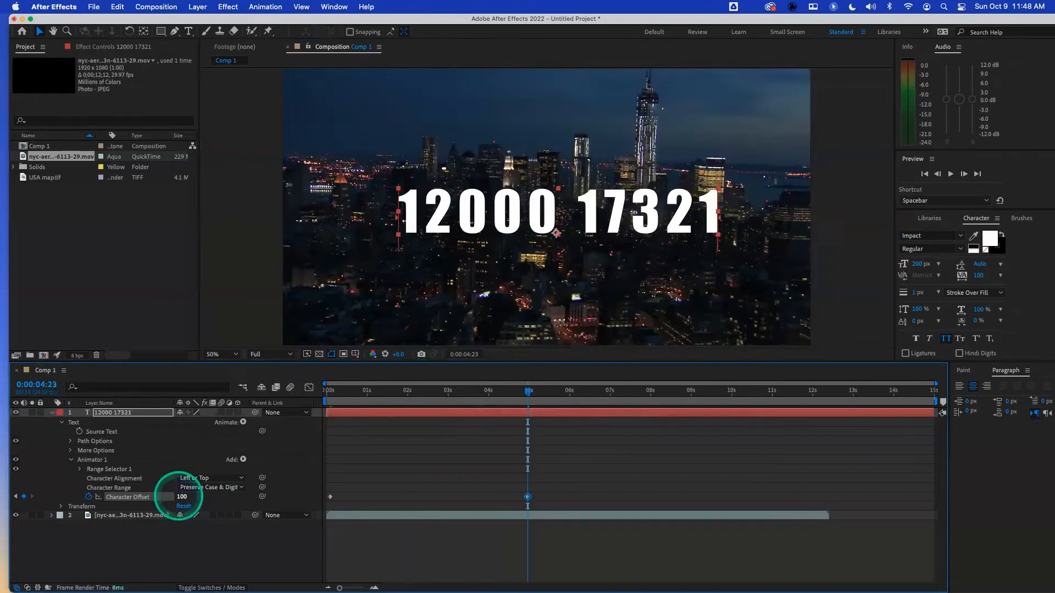
{"action": "left_click", "coordinate": [179, 496]}
{"action": "type", "text": "100"}
{"action": "key", "text": "Return"}
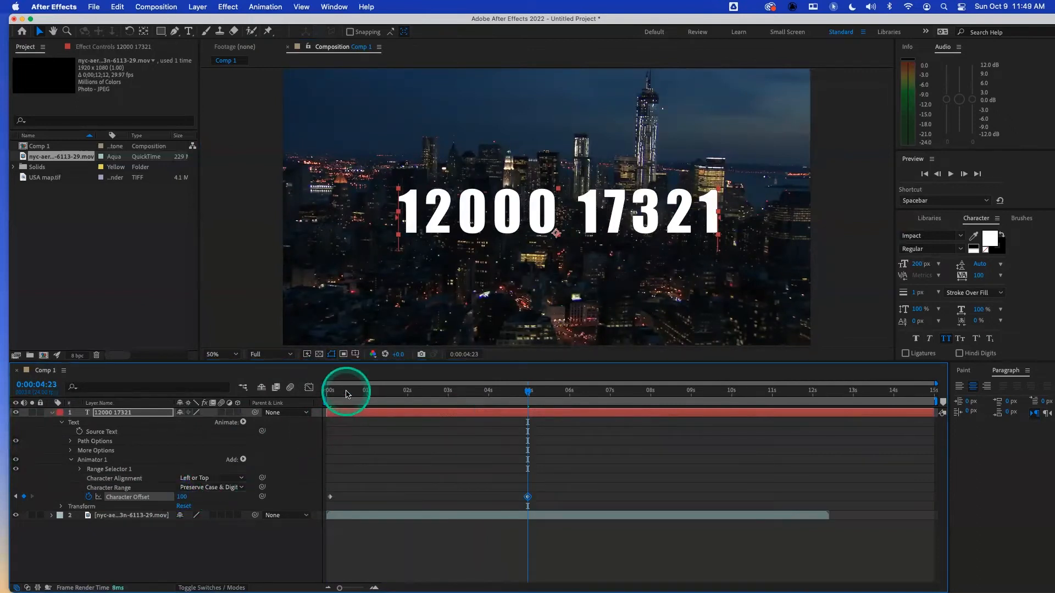
- Set the Character Offset keyframe at 0:00:00:02 to 2 and preview the digit animation from the start
{"action": "left_click", "coordinate": [346, 391]}
{"action": "left_click_drag", "start_coordinate": [347, 391], "coordinate": [330, 393]}
{"action": "left_click", "coordinate": [180, 498]}
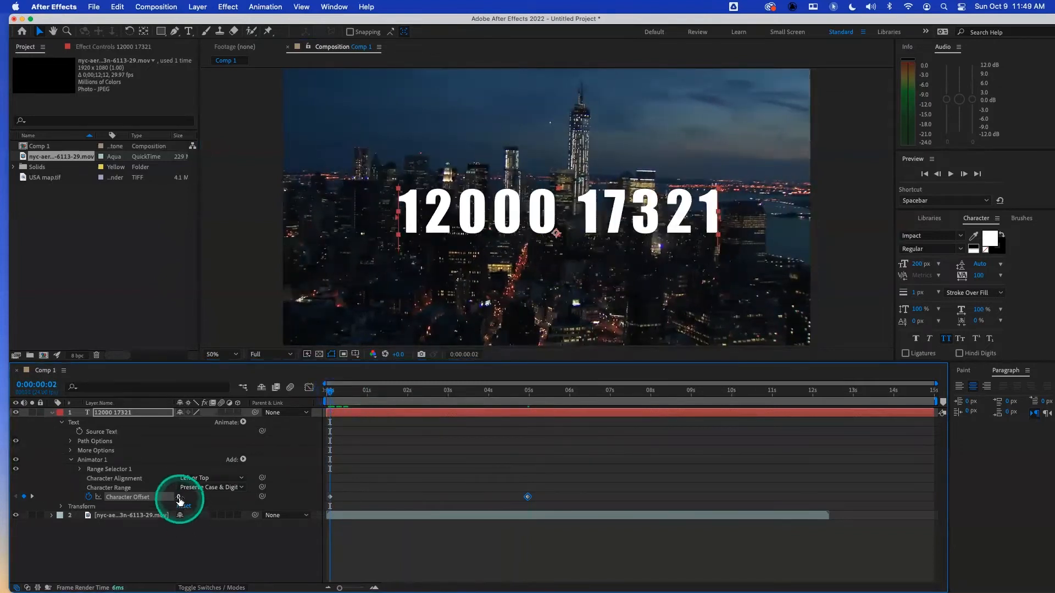
{"action": "type", "text": "2"}
{"action": "key", "text": "Return"}
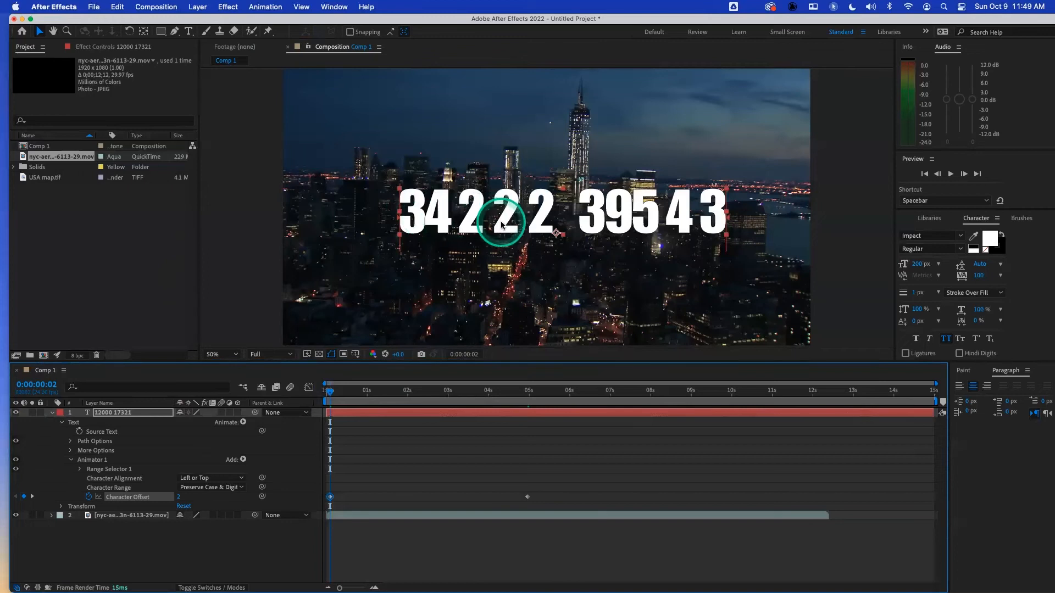
{"action": "key", "text": "space"}
{"action": "left_click", "coordinate": [325, 394]}
{"action": "key", "text": "space"}
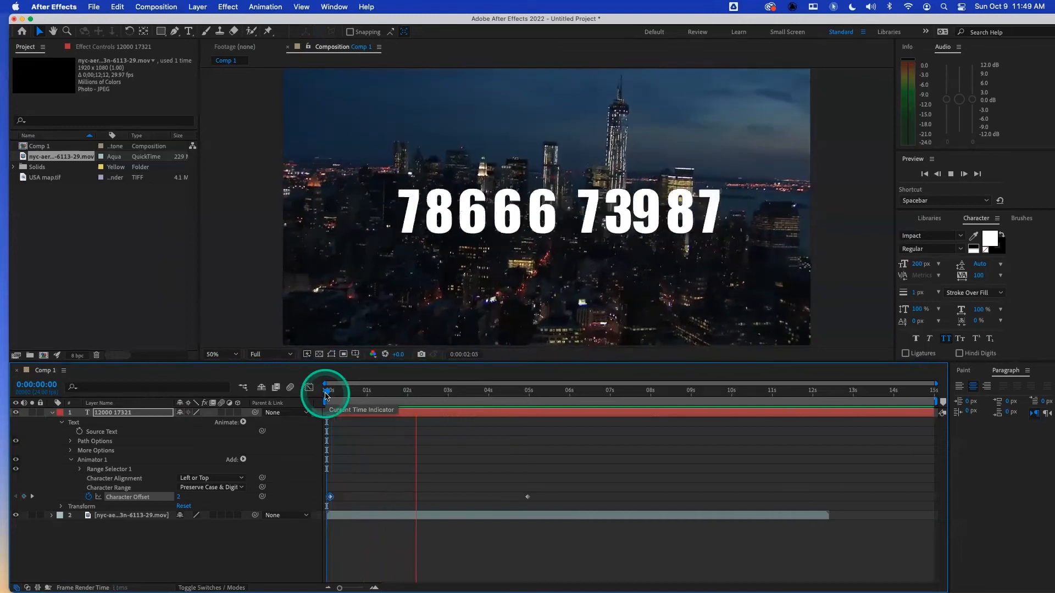
{"action": "left_click", "coordinate": [327, 393]}
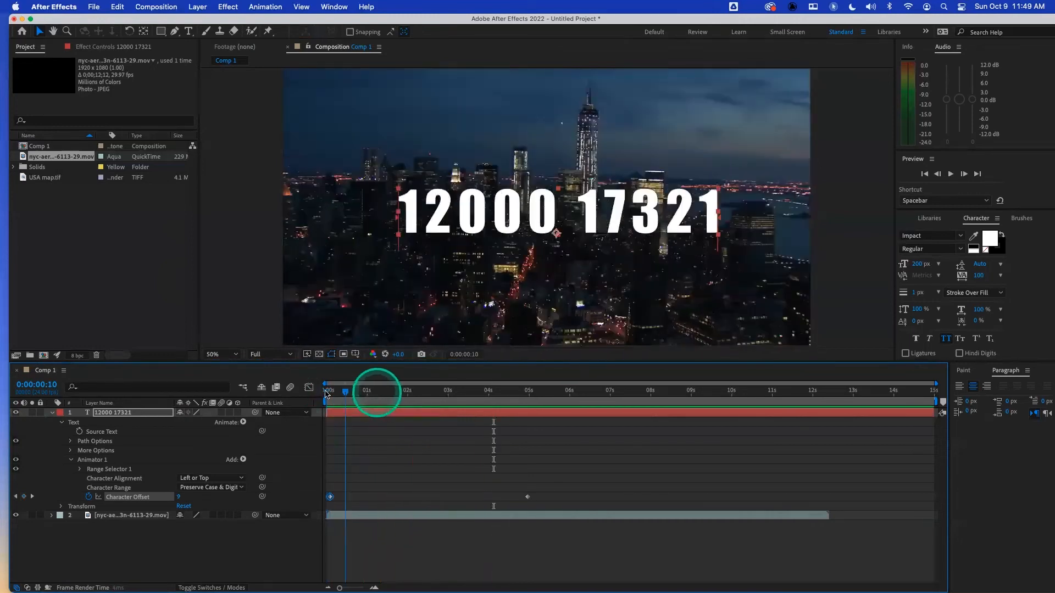
{"action": "left_click", "coordinate": [330, 394]}
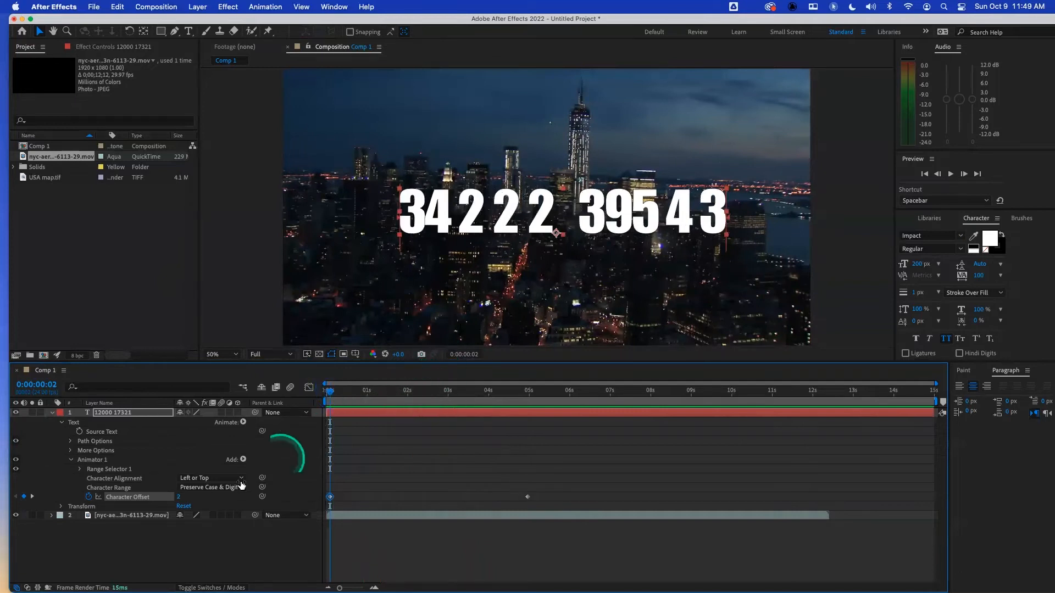
{"action": "left_click", "coordinate": [16, 461]}
{"action": "double_click", "coordinate": [530, 222]}
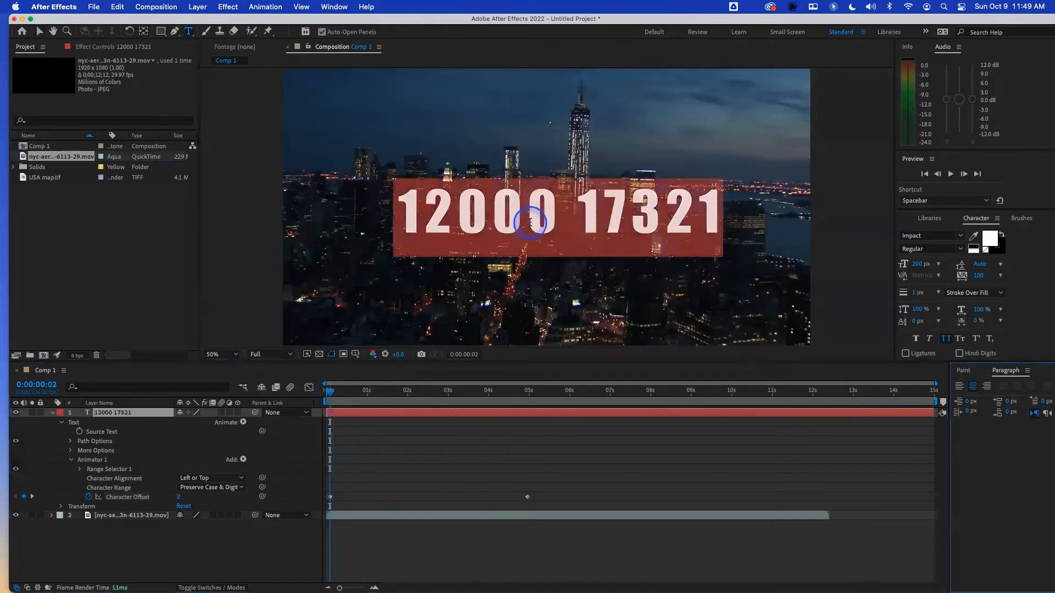
{"action": "left_click", "coordinate": [554, 210]}
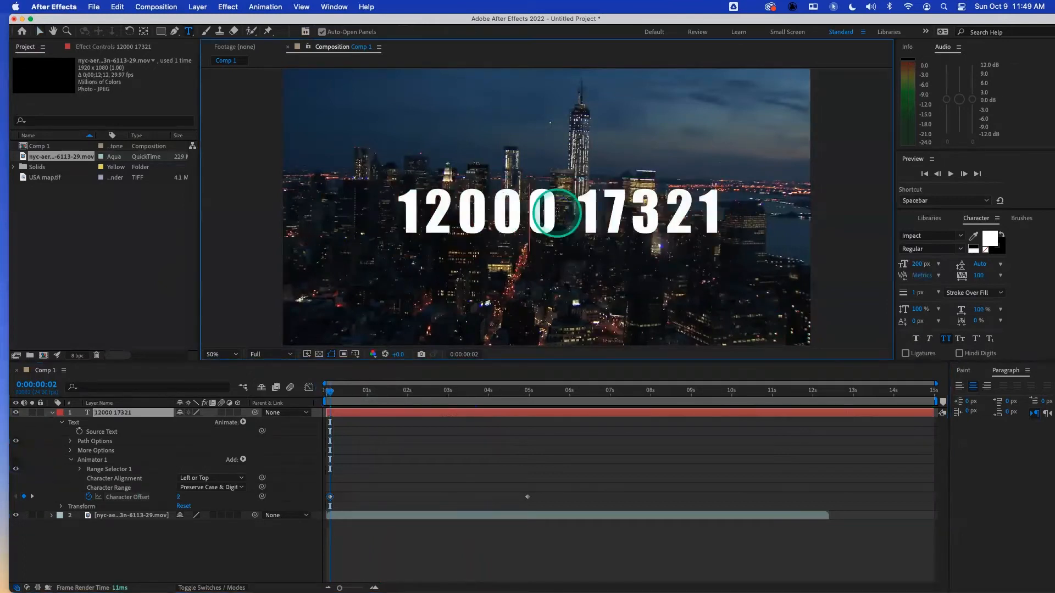
{"action": "key", "text": "BackSpace"}
{"action": "key", "text": "BackSpace"}
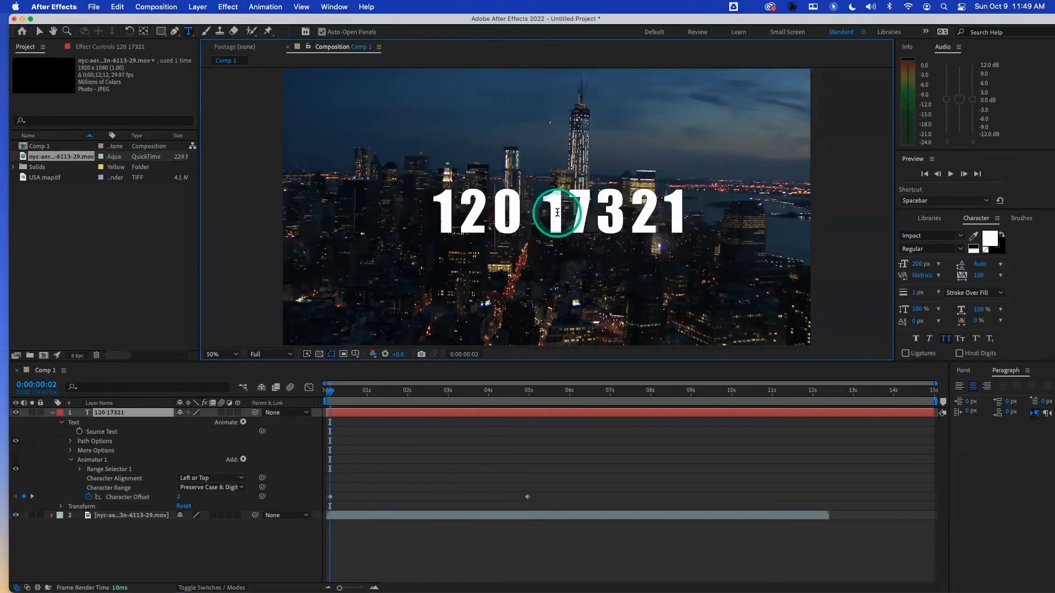
{"action": "type", "text": "47"}
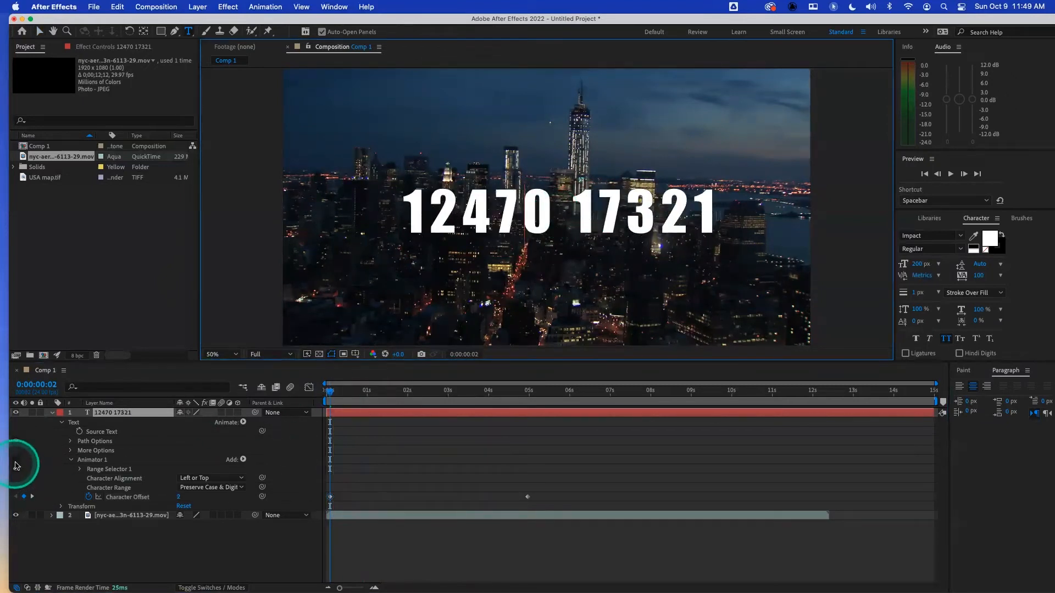
{"action": "left_click", "coordinate": [369, 392]}
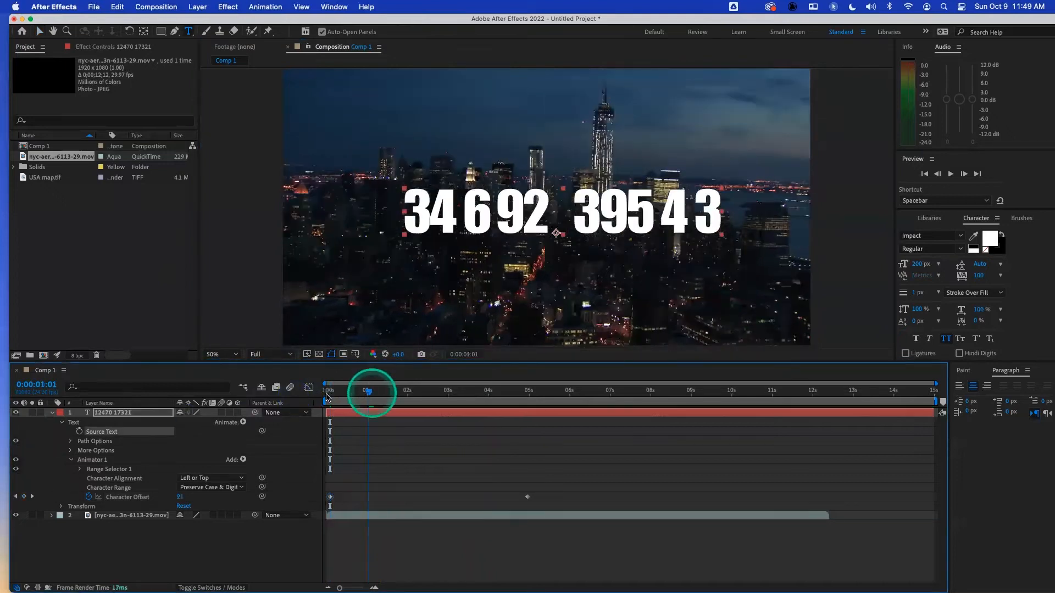
{"action": "left_click", "coordinate": [331, 392]}
{"action": "key", "text": "space"}
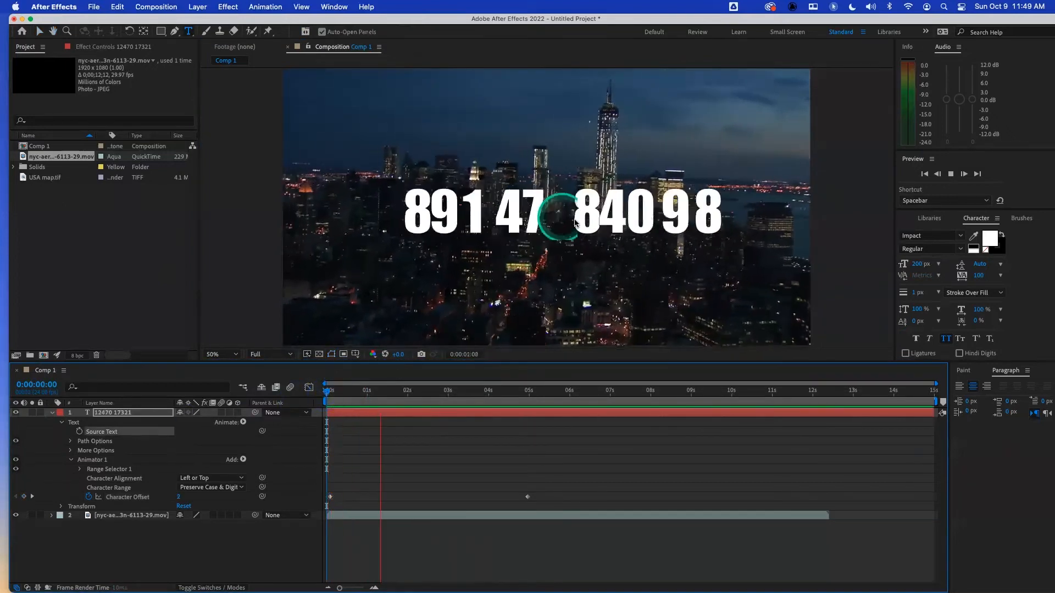
{"action": "left_click", "coordinate": [365, 392]}
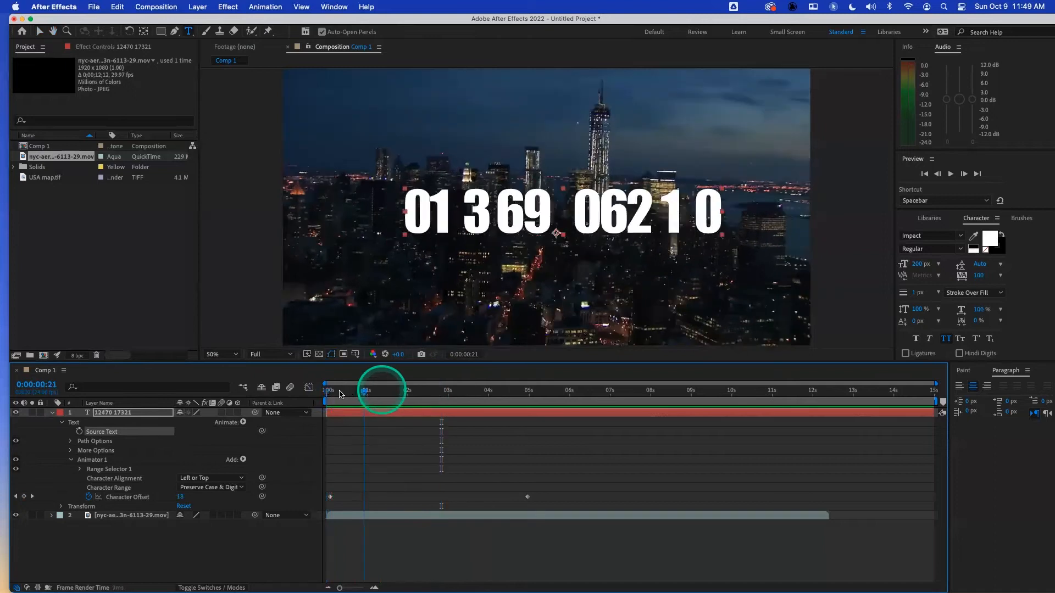
{"action": "left_click", "coordinate": [326, 391]}
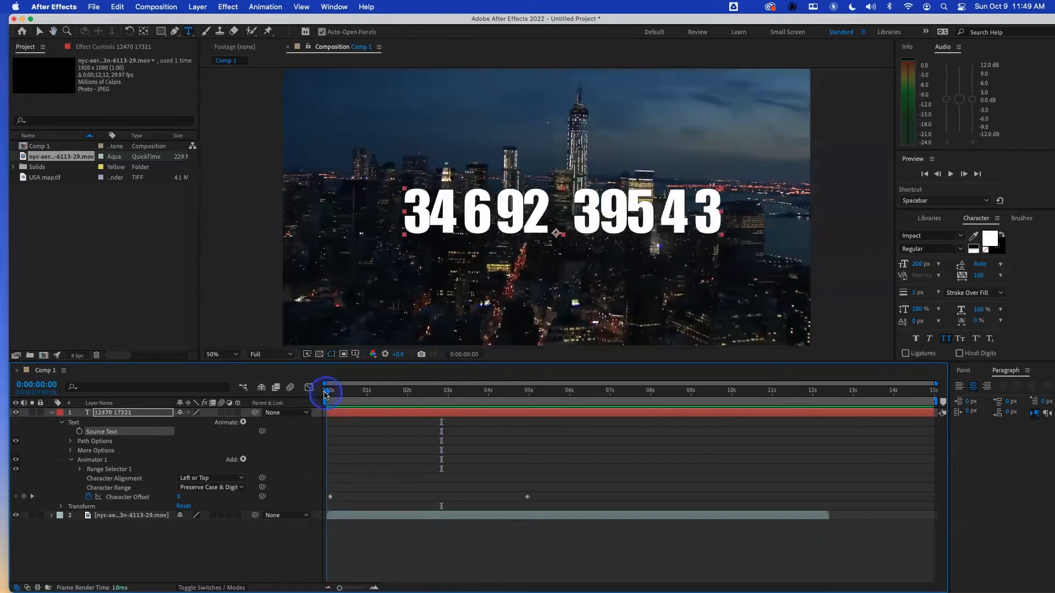
- Keyframe Range Selector 1's Start from 0% at 0:00:00:21 to 100% at 0:00:04:04 and preview the animation
{"action": "left_click", "coordinate": [79, 469]}
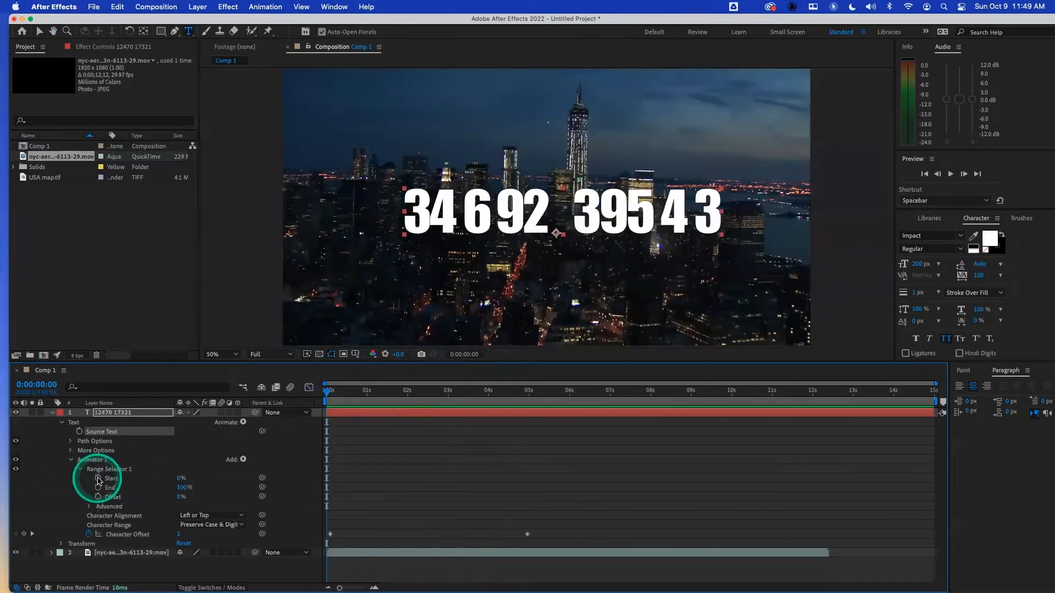
{"action": "left_click", "coordinate": [361, 392]}
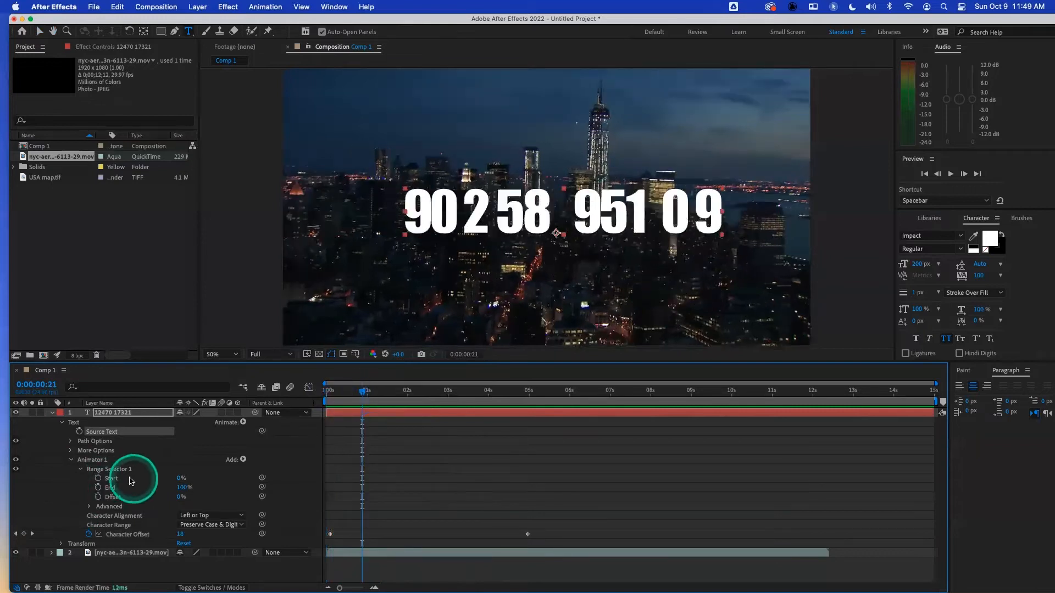
{"action": "left_click", "coordinate": [98, 479]}
{"action": "left_click_drag", "start_coordinate": [438, 392], "coordinate": [495, 392]}
{"action": "left_click", "coordinate": [181, 482]}
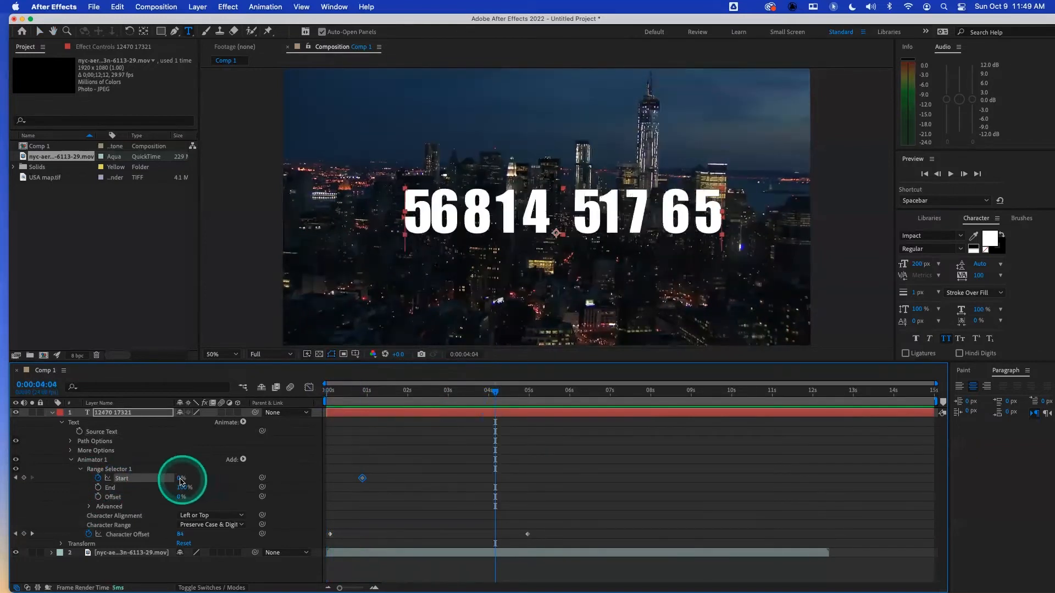
{"action": "left_click_drag", "start_coordinate": [180, 482], "coordinate": [186, 479]}
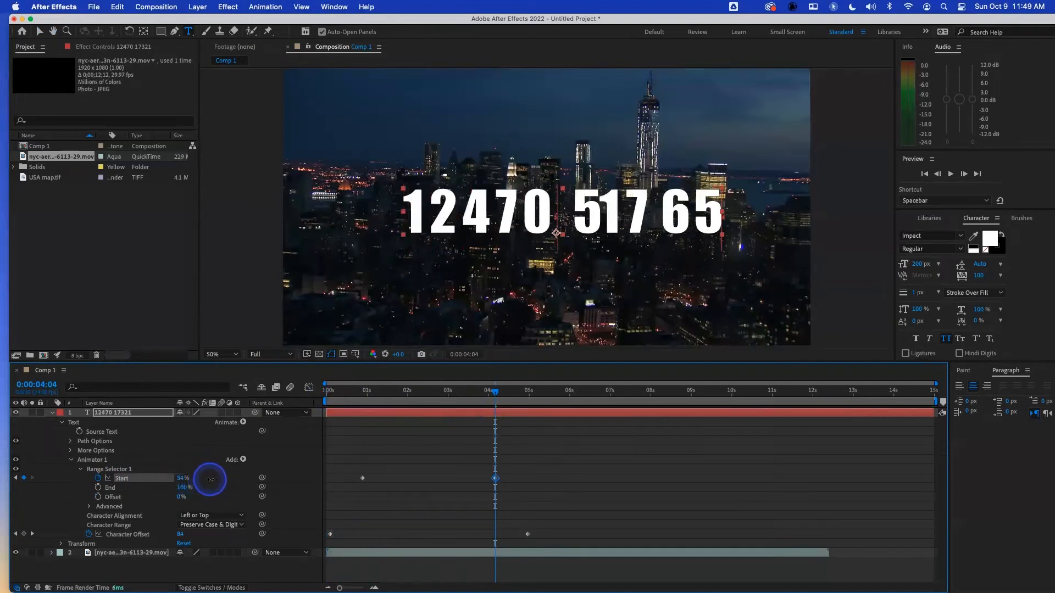
{"action": "left_click_drag", "start_coordinate": [378, 390], "coordinate": [319, 401]}
{"action": "key", "text": "space"}
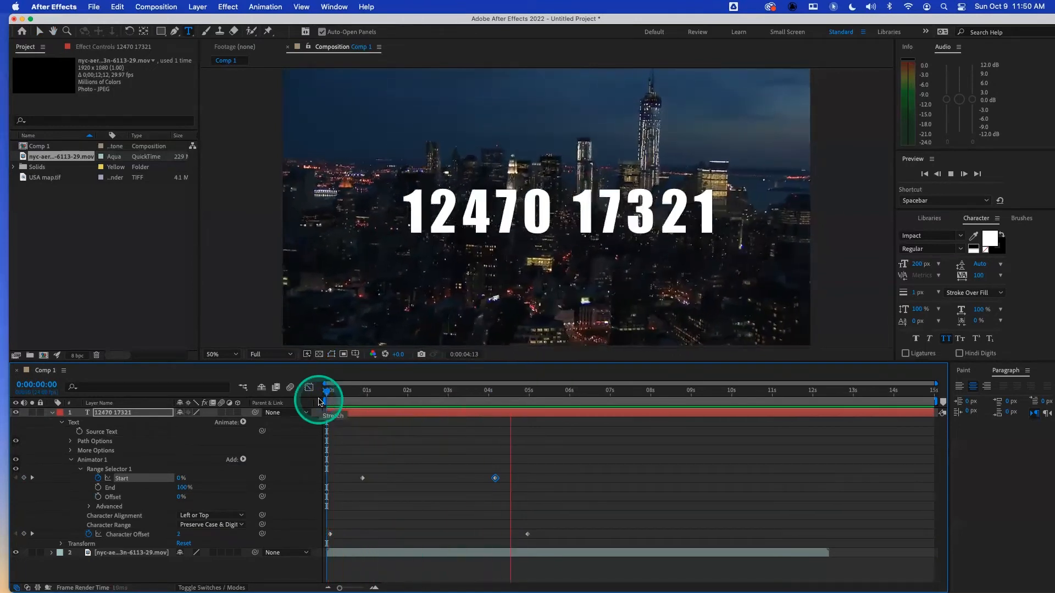
{"action": "key", "text": "space"}
{"action": "key", "text": "space"}
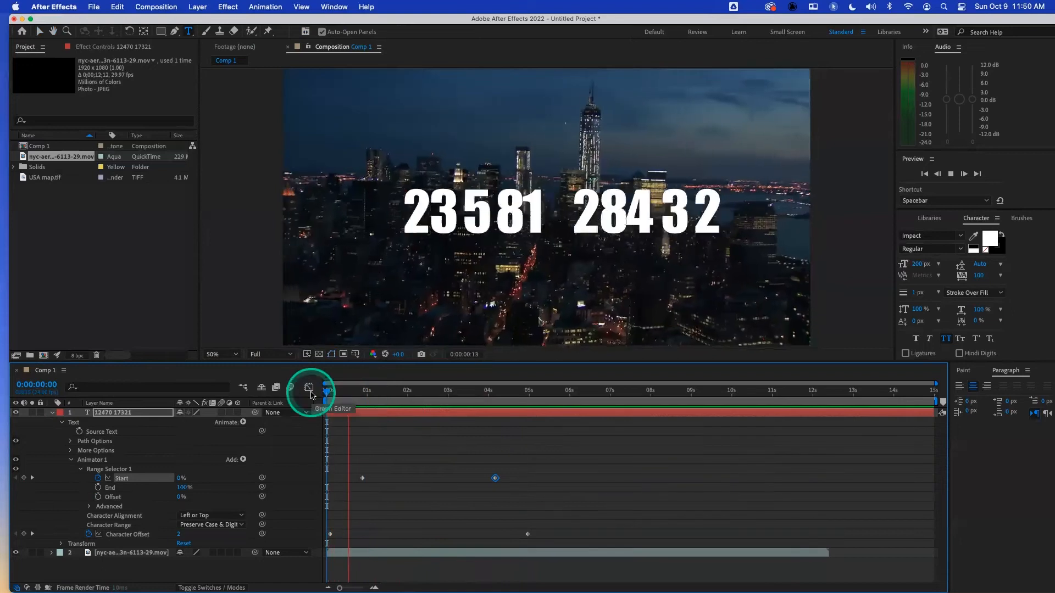
- Add an RGB Fill Color property to Animator 1 and set it to yellow E4CD30
{"action": "left_click", "coordinate": [243, 460]}
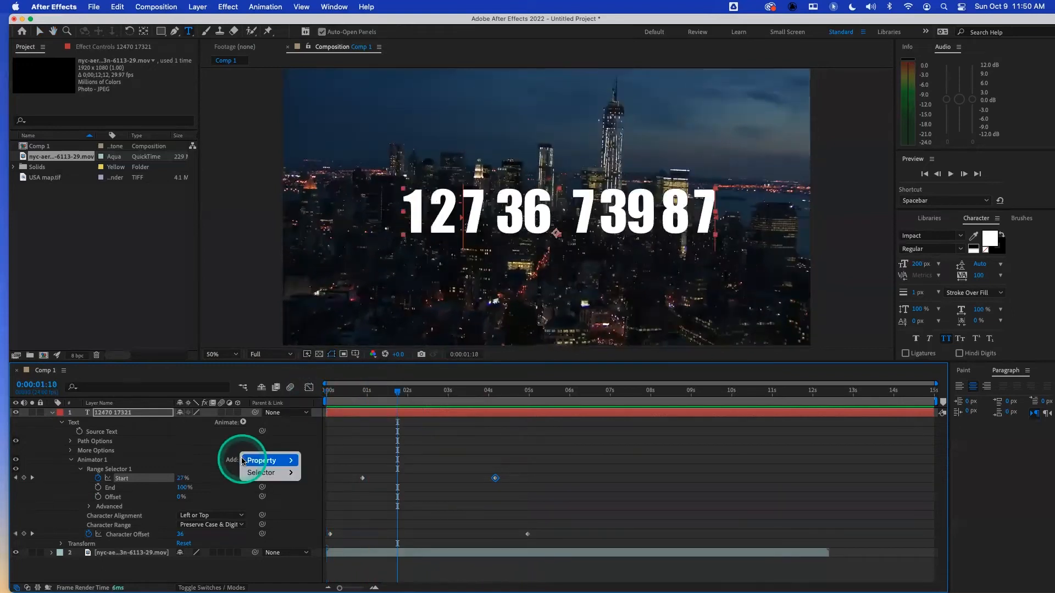
{"action": "mouse_move", "coordinate": [262, 461]}
{"action": "mouse_move", "coordinate": [314, 467]}
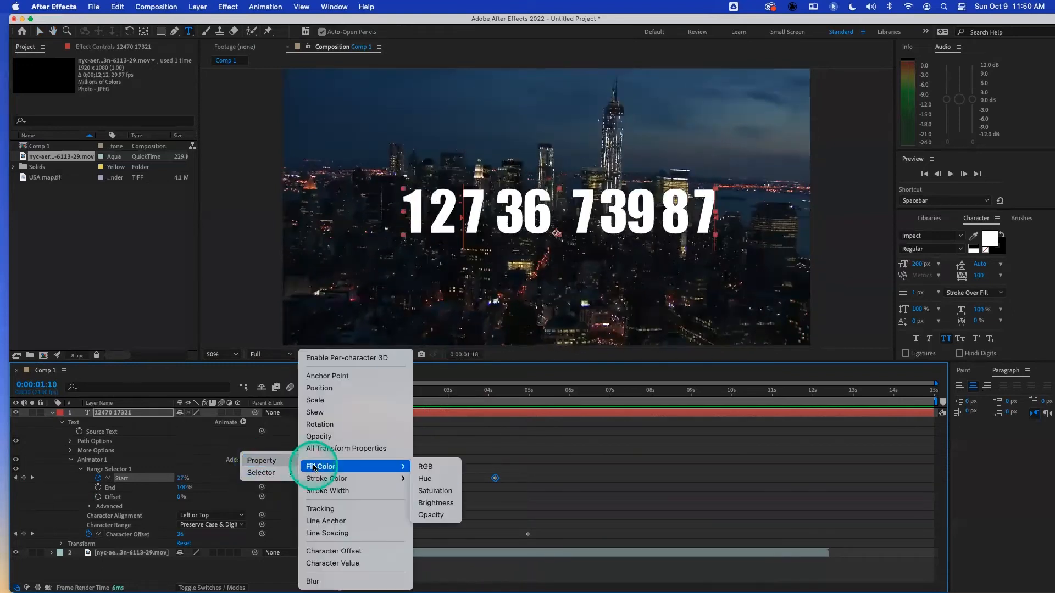
{"action": "left_click", "coordinate": [418, 468]}
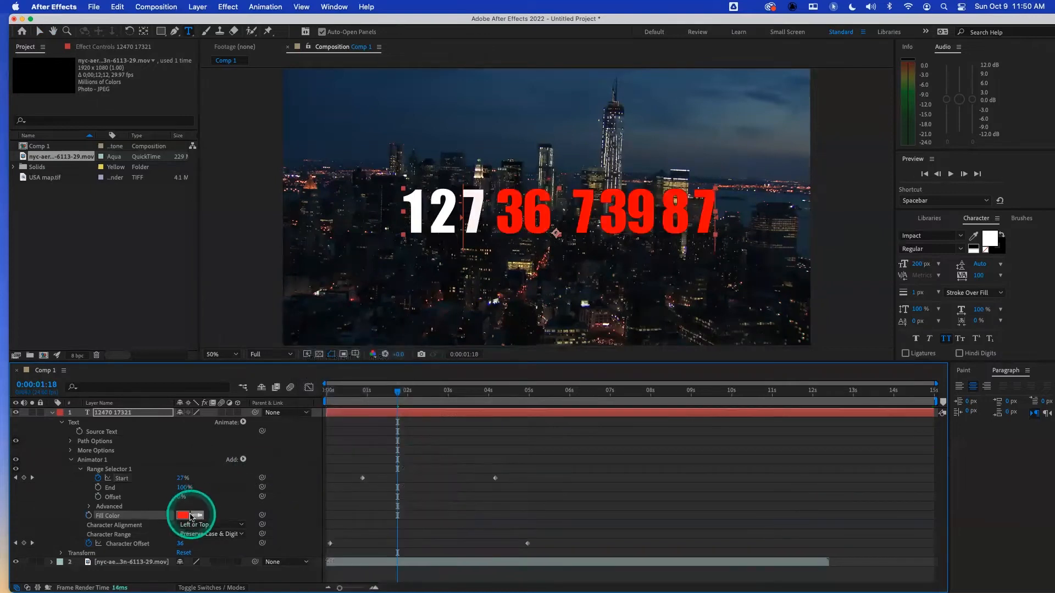
{"action": "left_click", "coordinate": [188, 516]}
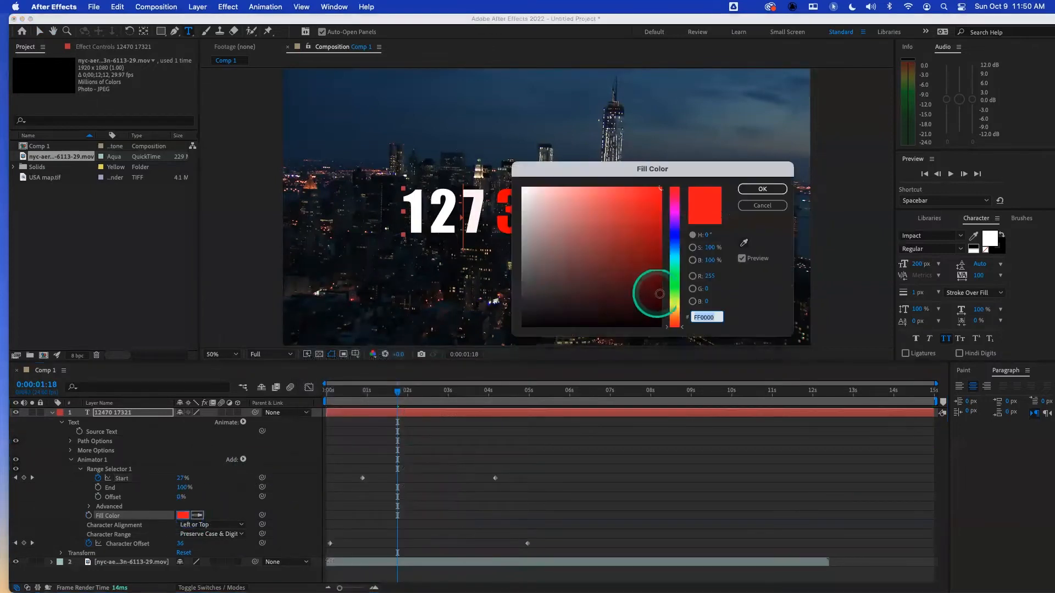
{"action": "left_click", "coordinate": [675, 307]}
{"action": "left_click_drag", "start_coordinate": [653, 250], "coordinate": [632, 202]}
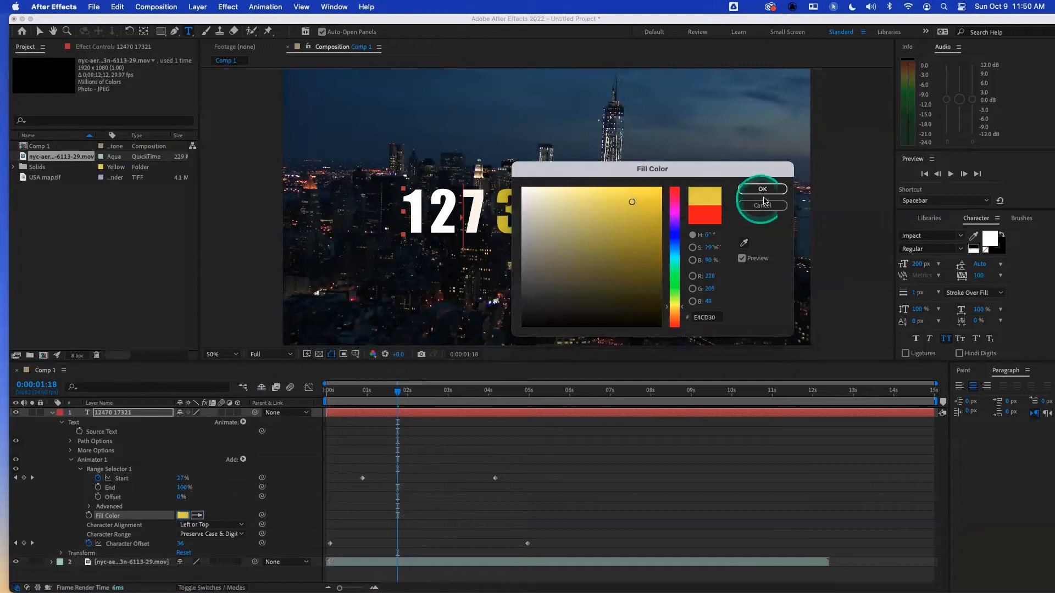
{"action": "left_click", "coordinate": [762, 188]}
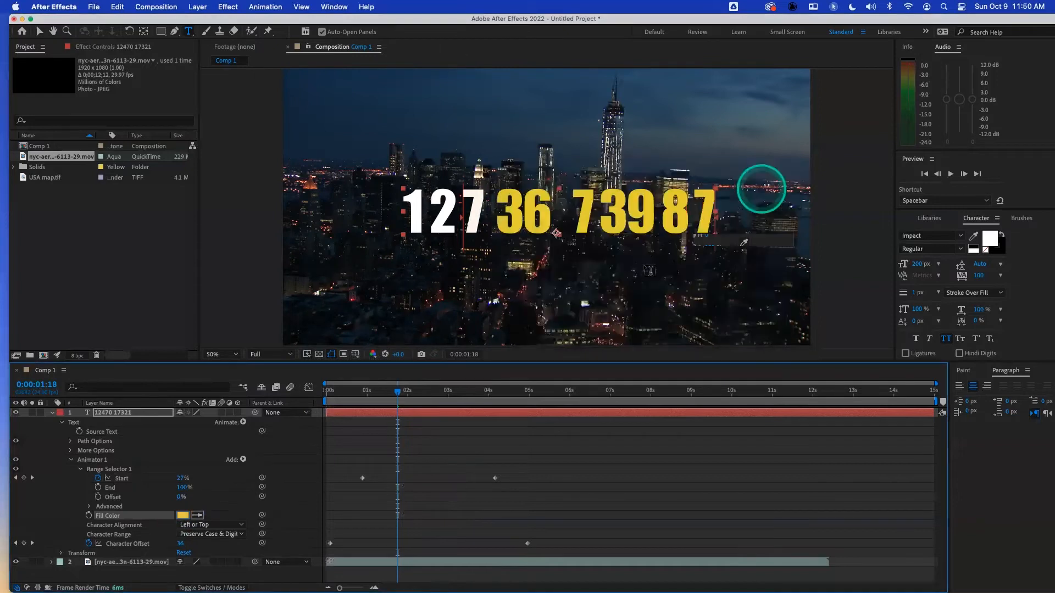
- Add a Scale property to Animator 1, reduce it to 84%, and preview the composition from the start
{"action": "left_click", "coordinate": [244, 458]}
{"action": "mouse_move", "coordinate": [261, 461]}
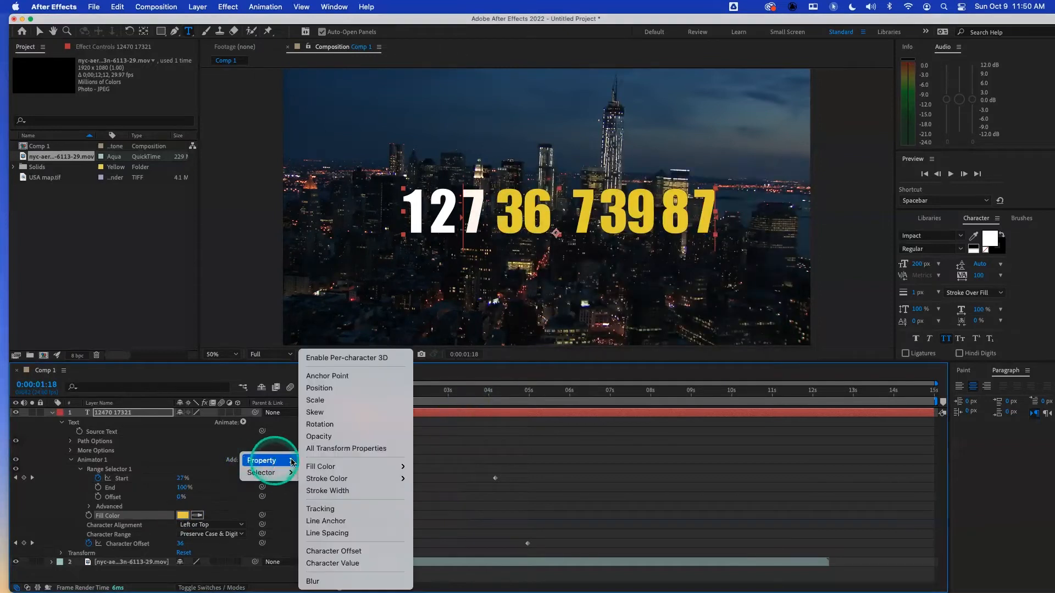
{"action": "left_click", "coordinate": [323, 404]}
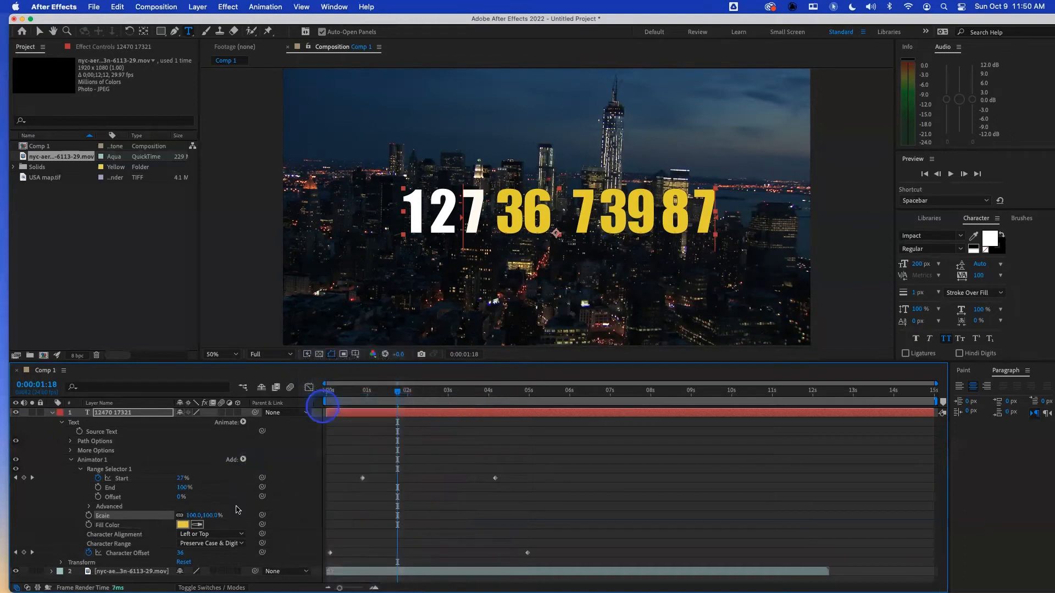
{"action": "left_click_drag", "start_coordinate": [190, 515], "coordinate": [179, 515]}
{"action": "left_click_drag", "start_coordinate": [393, 388], "coordinate": [311, 402]}
{"action": "key", "text": "space"}
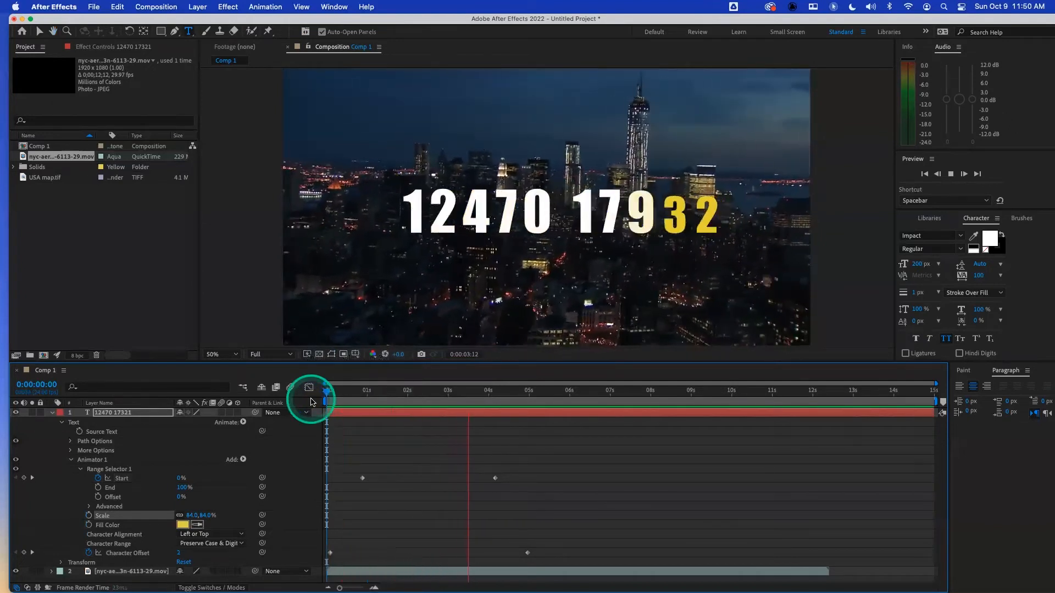
{"action": "key", "text": "space"}
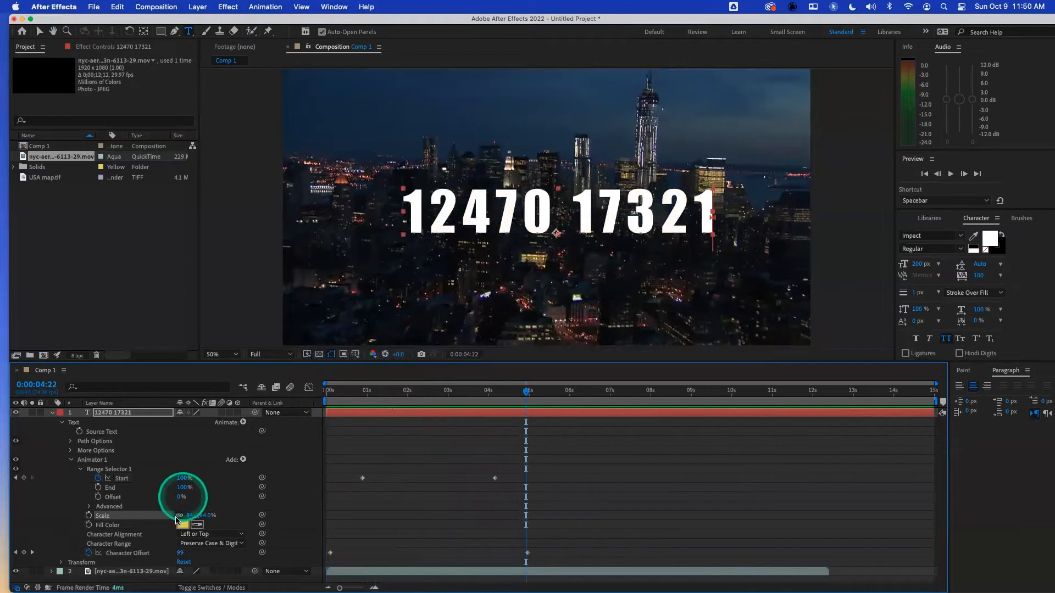
- Turn on Randomize Order in Range Selector 1's advanced options
{"action": "left_click", "coordinate": [89, 508]}
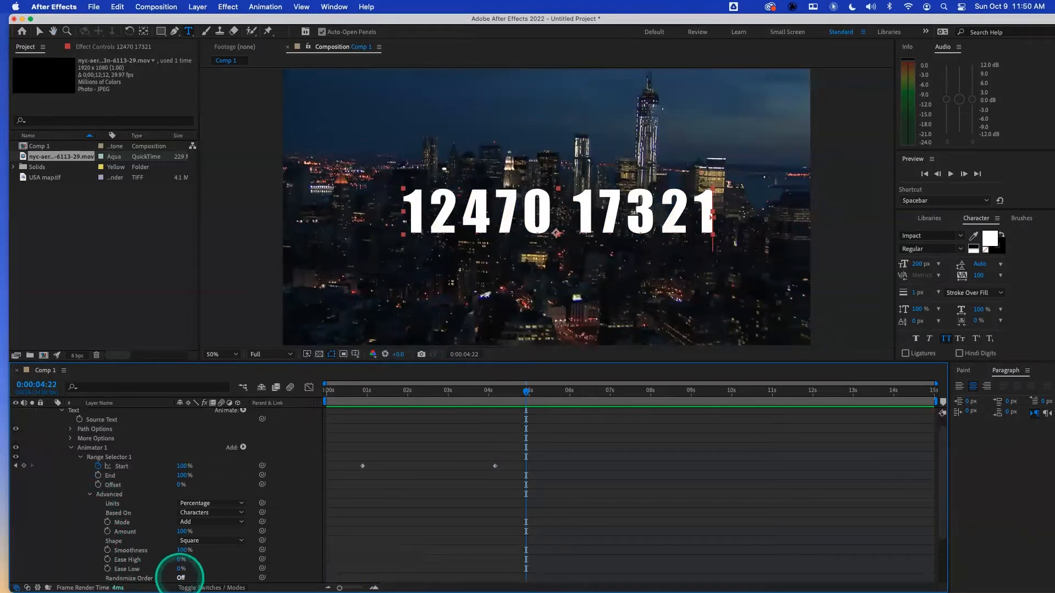
{"action": "left_click", "coordinate": [181, 578]}
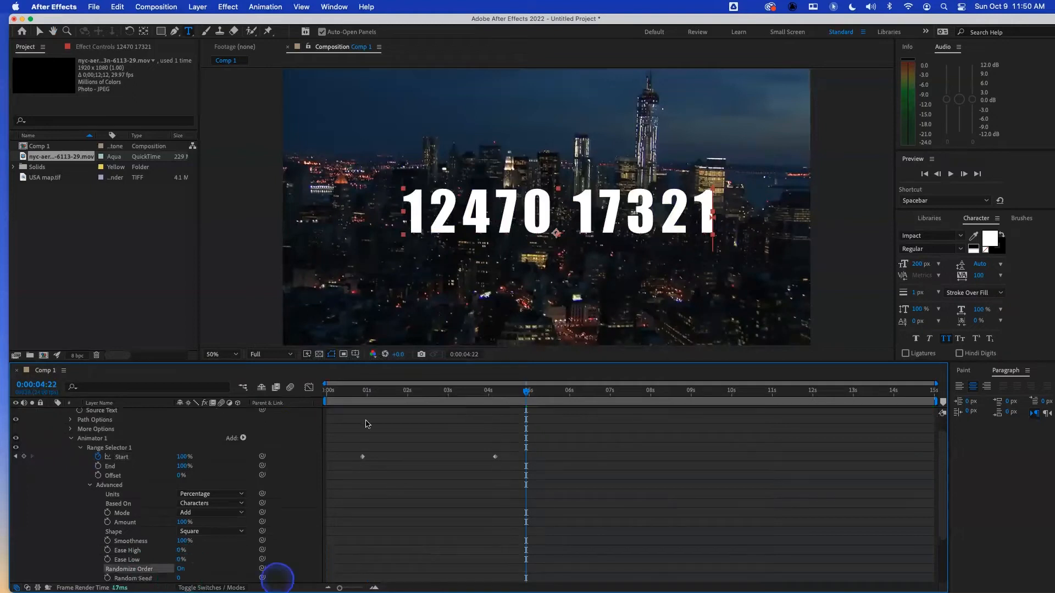
- Preview the randomized number animation from the start of the composition, playing it through twice
{"action": "left_click_drag", "start_coordinate": [362, 392], "coordinate": [315, 393]}
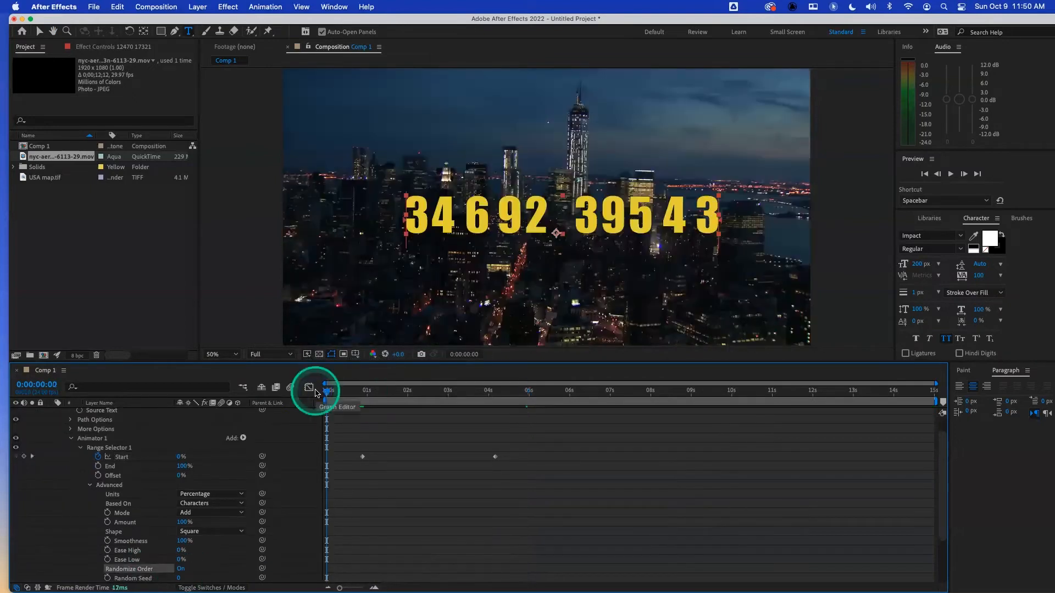
{"action": "key", "text": "space"}
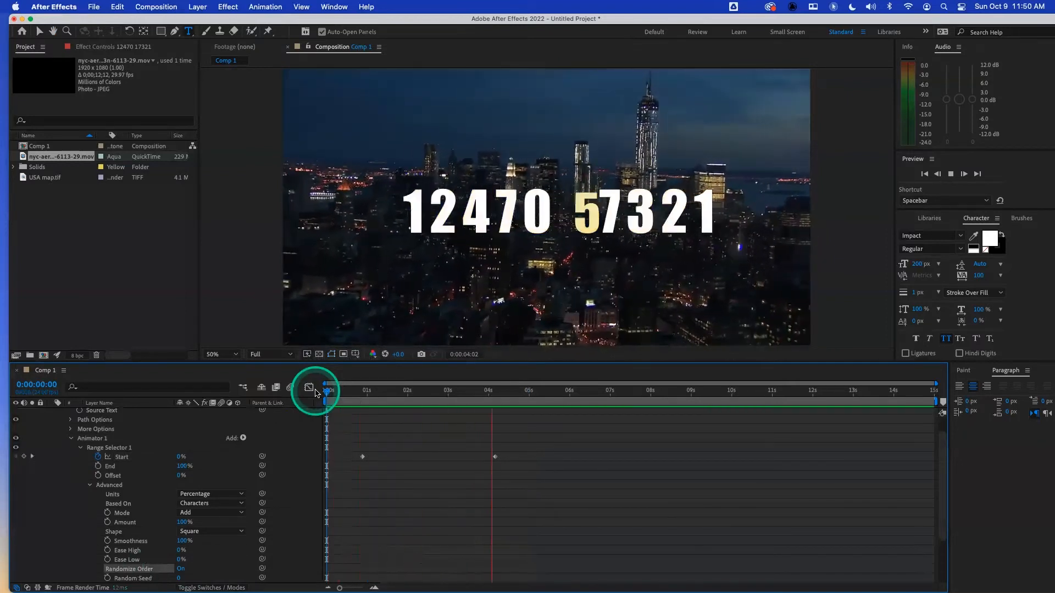
{"action": "key", "text": "space"}
{"action": "key", "text": "Home"}
{"action": "key", "text": "space"}
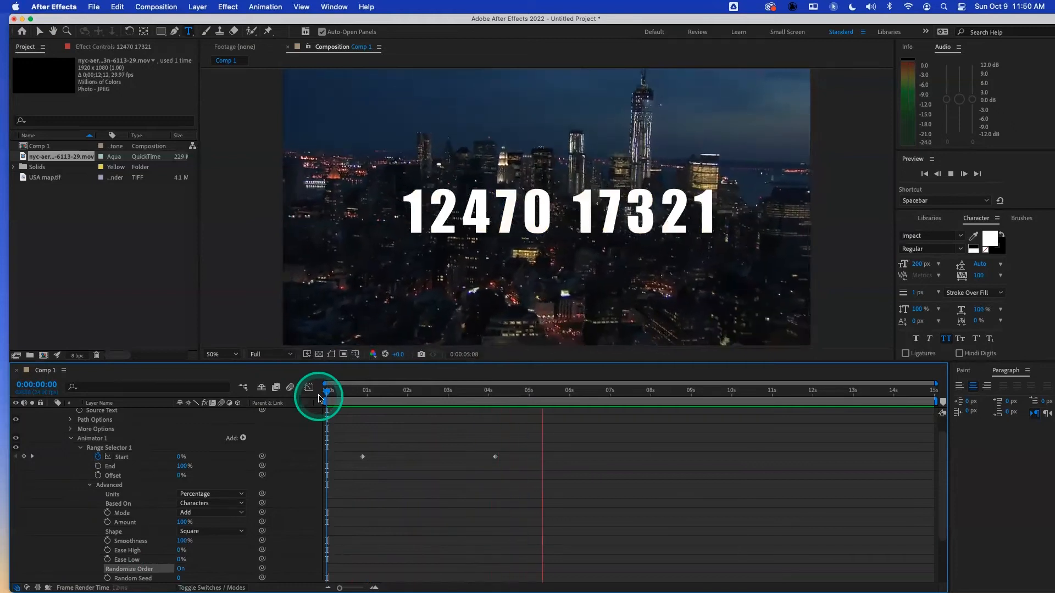
{"action": "key", "text": "space"}
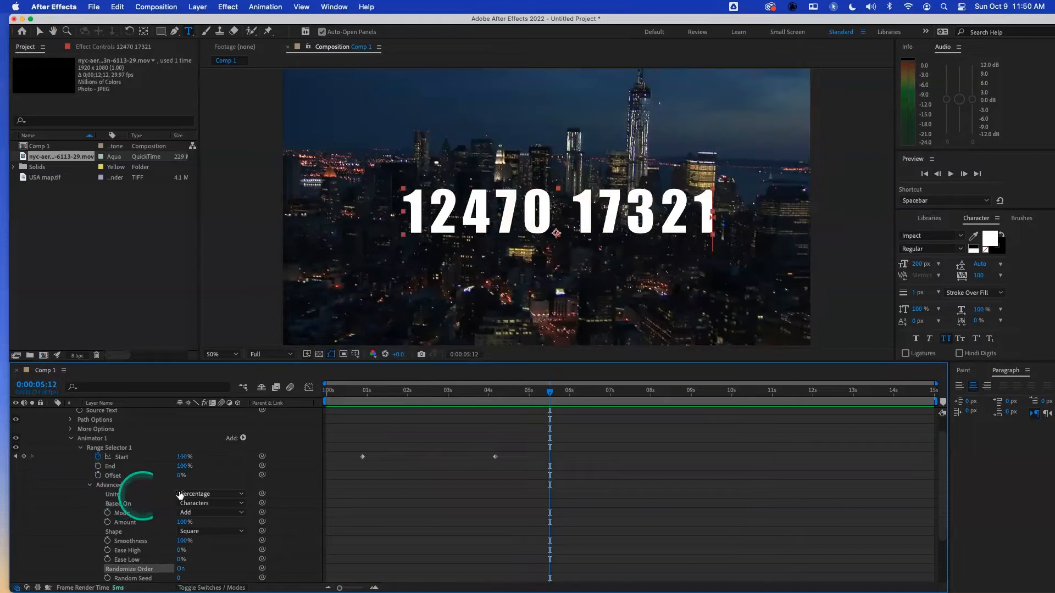
- Try Index as Range Selector 1's Units at the composition start, and restore Percentage
{"action": "left_click", "coordinate": [214, 494]}
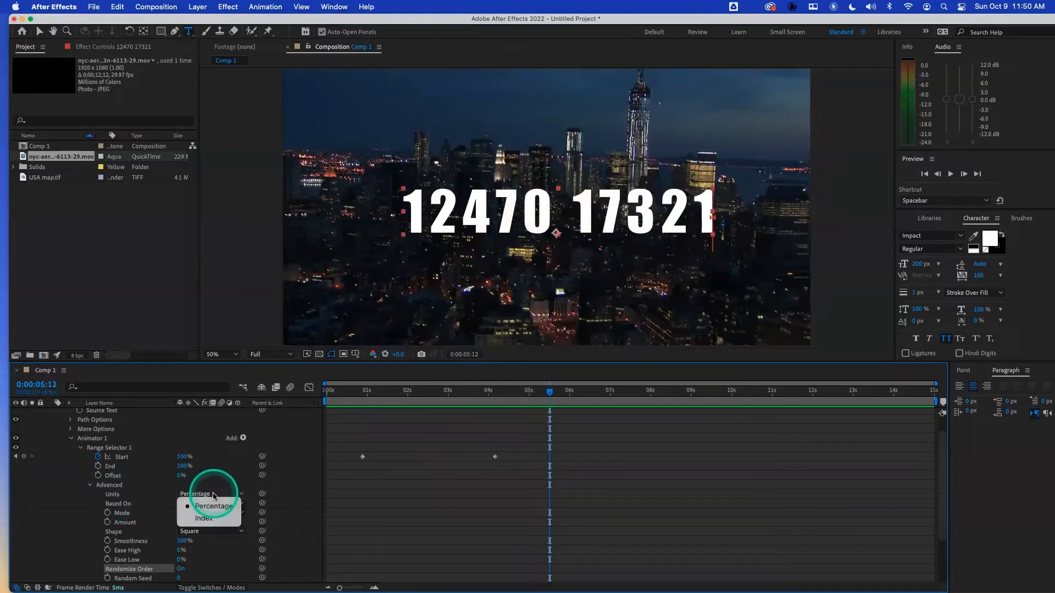
{"action": "left_click", "coordinate": [222, 520]}
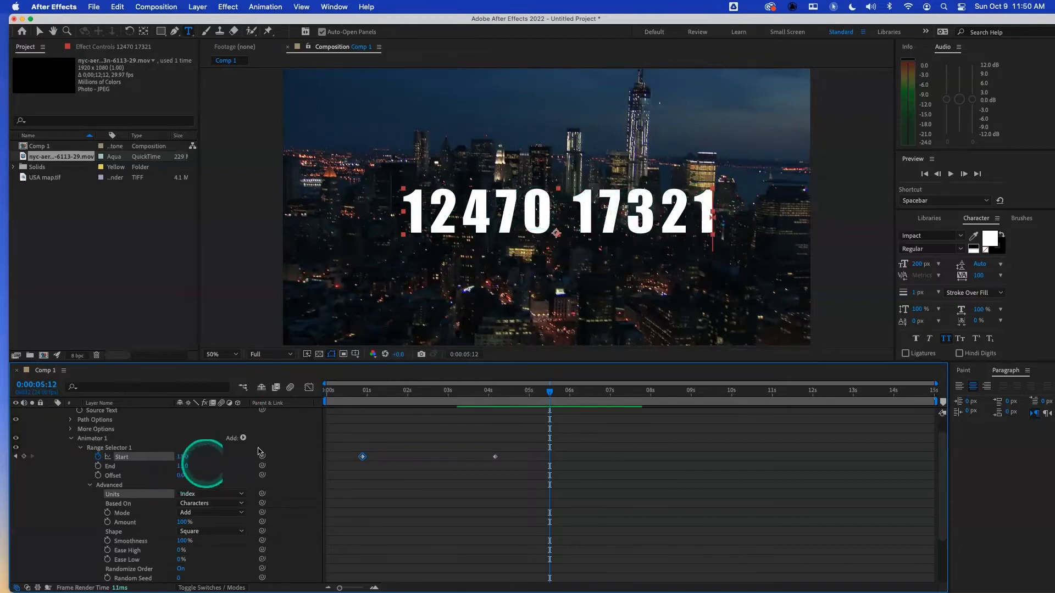
{"action": "left_click_drag", "start_coordinate": [373, 389], "coordinate": [298, 395]}
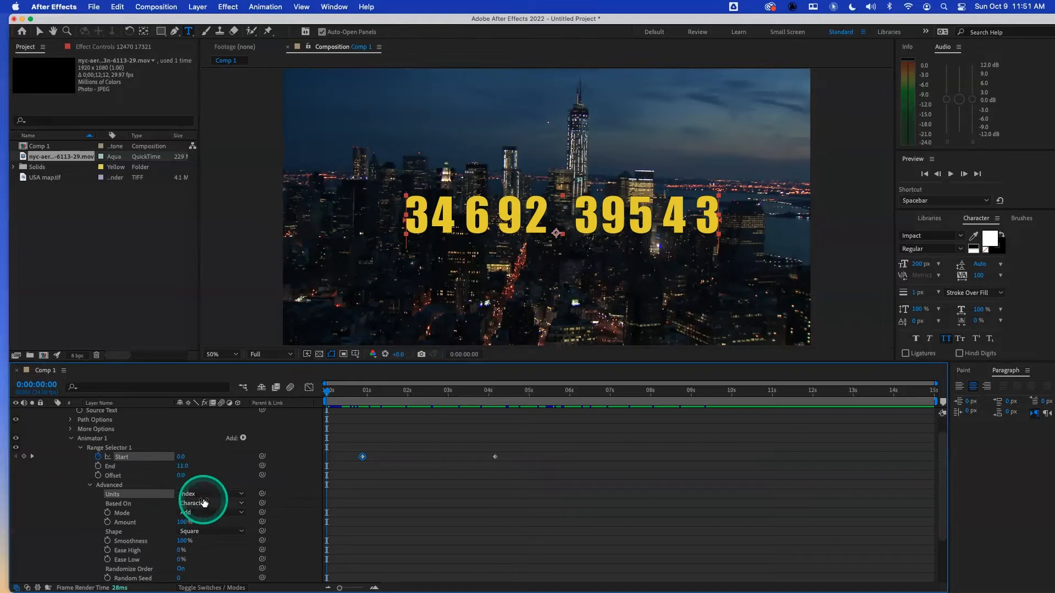
{"action": "left_click", "coordinate": [205, 496]}
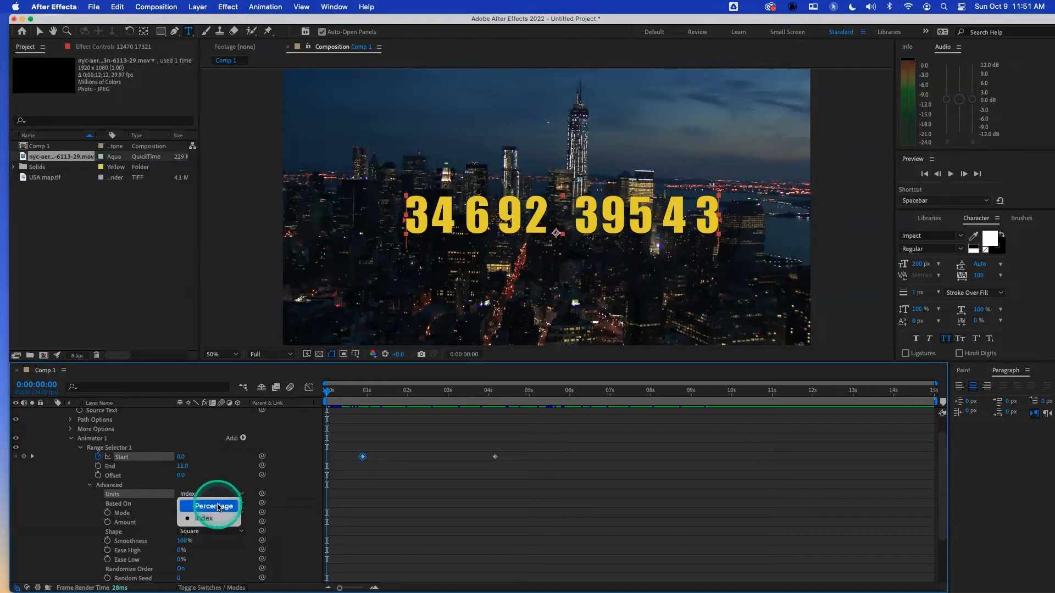
{"action": "left_click", "coordinate": [219, 506]}
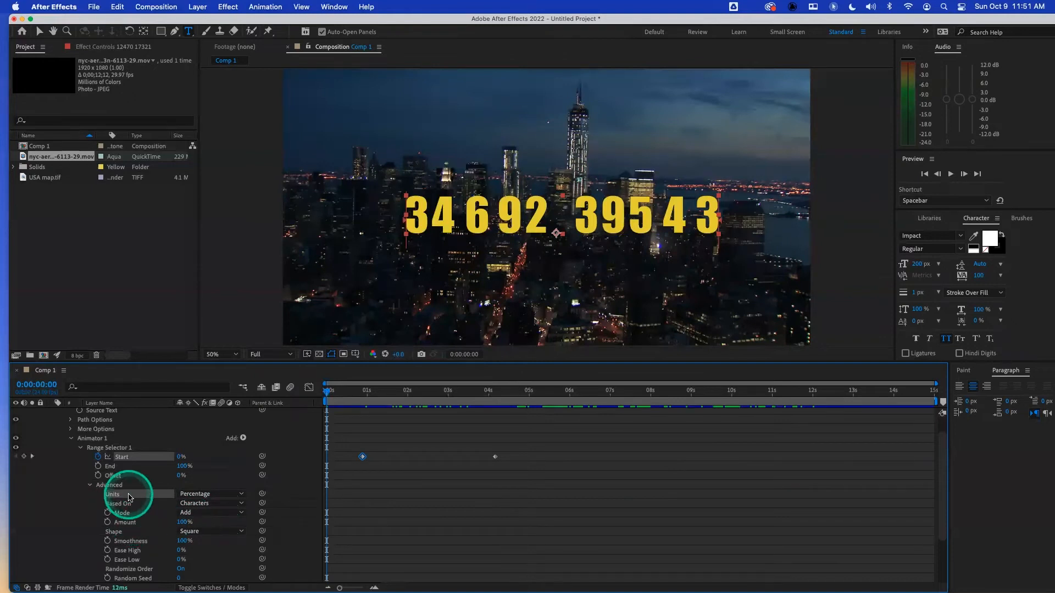
{"action": "left_click_drag", "start_coordinate": [345, 391], "coordinate": [326, 392]}
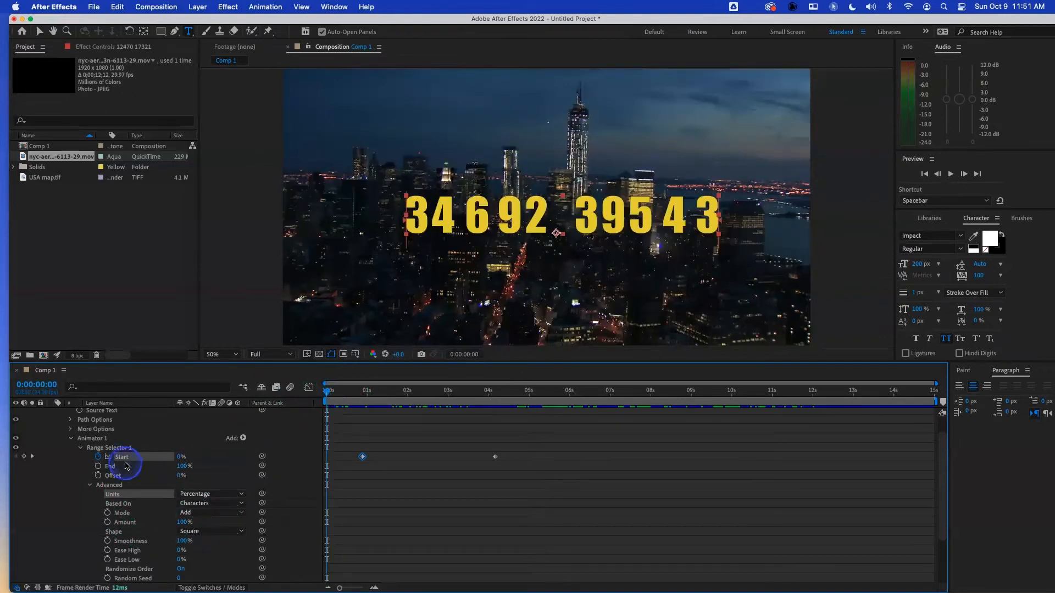
{"action": "scroll", "coordinate": [126, 465], "scroll_direction": "up", "scroll_amount": 1}
{"action": "scroll", "coordinate": [127, 465], "scroll_direction": "up", "scroll_amount": 1}
{"action": "left_click", "coordinate": [138, 415]}
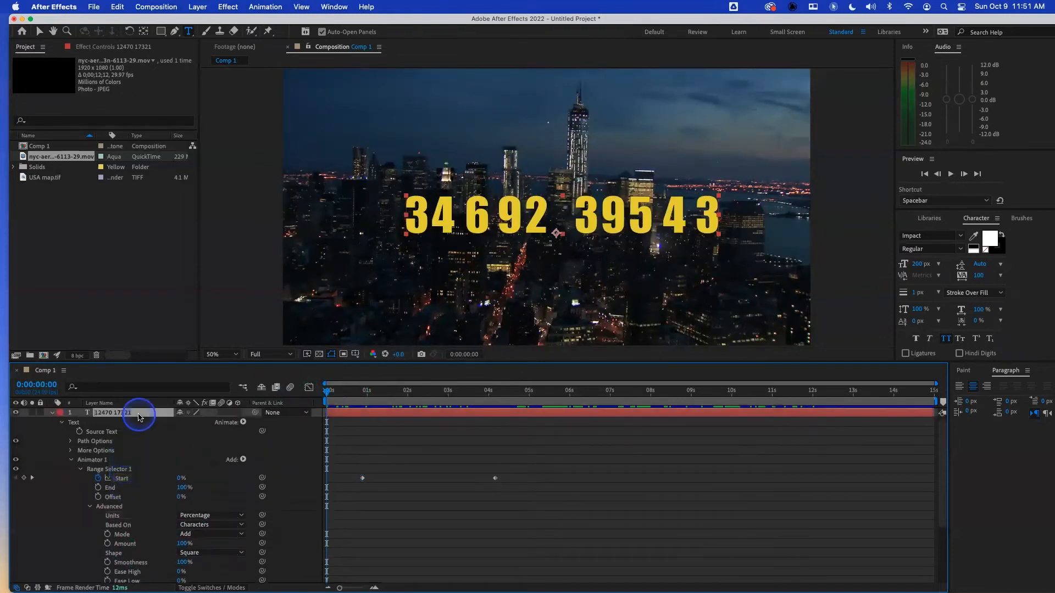
{"action": "key", "text": "Delete"}
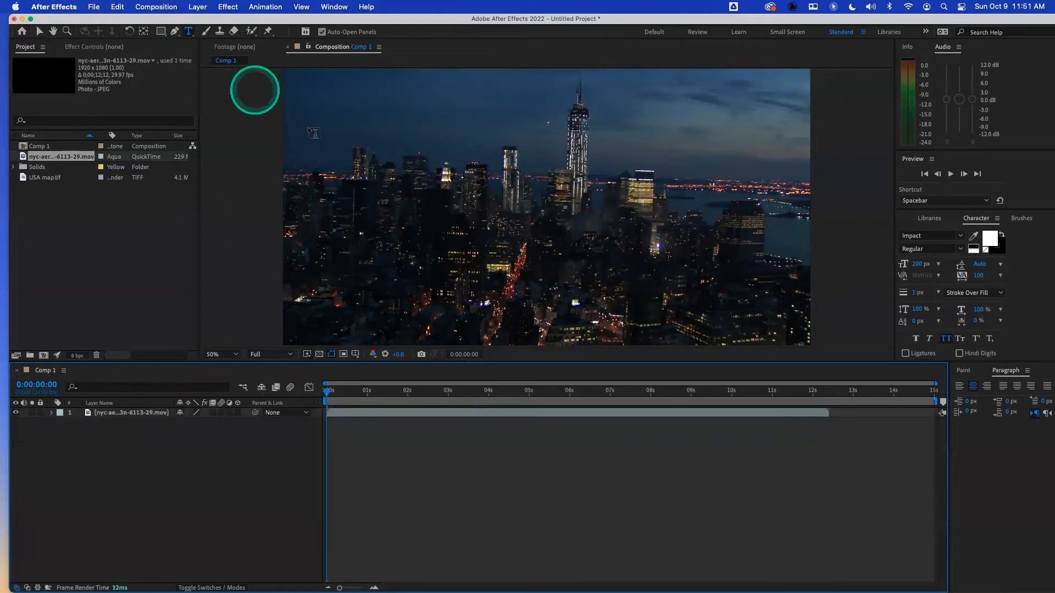
- Create a new text layer over the skyline footage reading "Happy BIRTHDAY"
{"action": "left_click", "coordinate": [396, 208]}
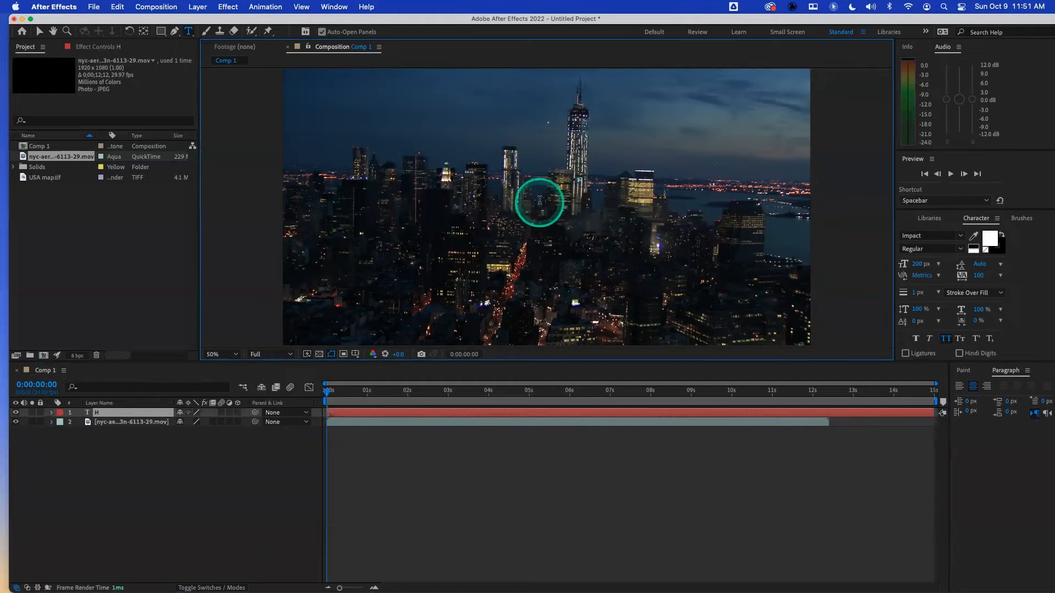
{"action": "type", "text": "Ha"}
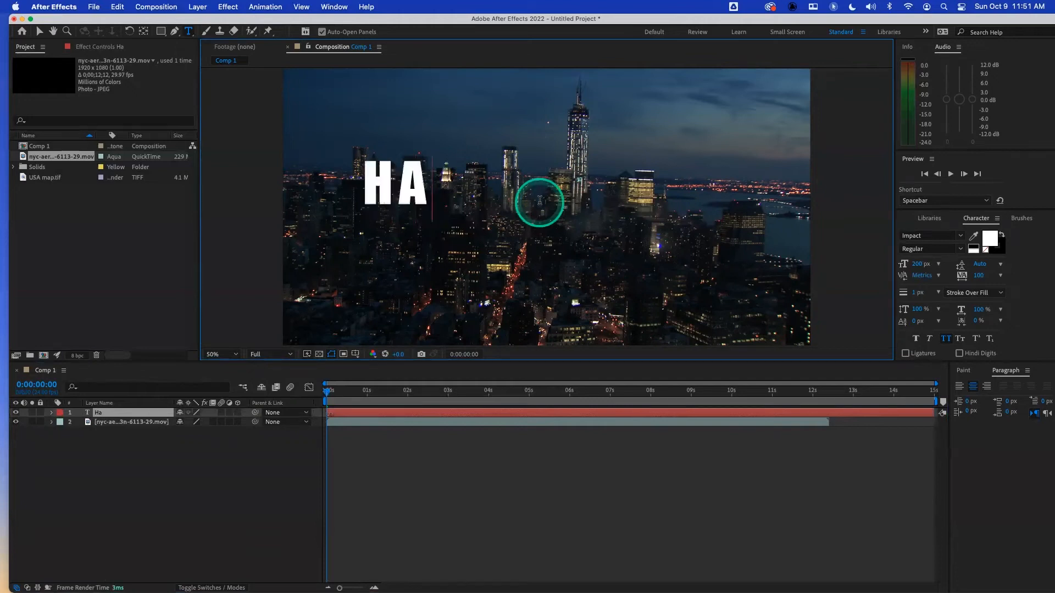
{"action": "type", "text": "ppy"}
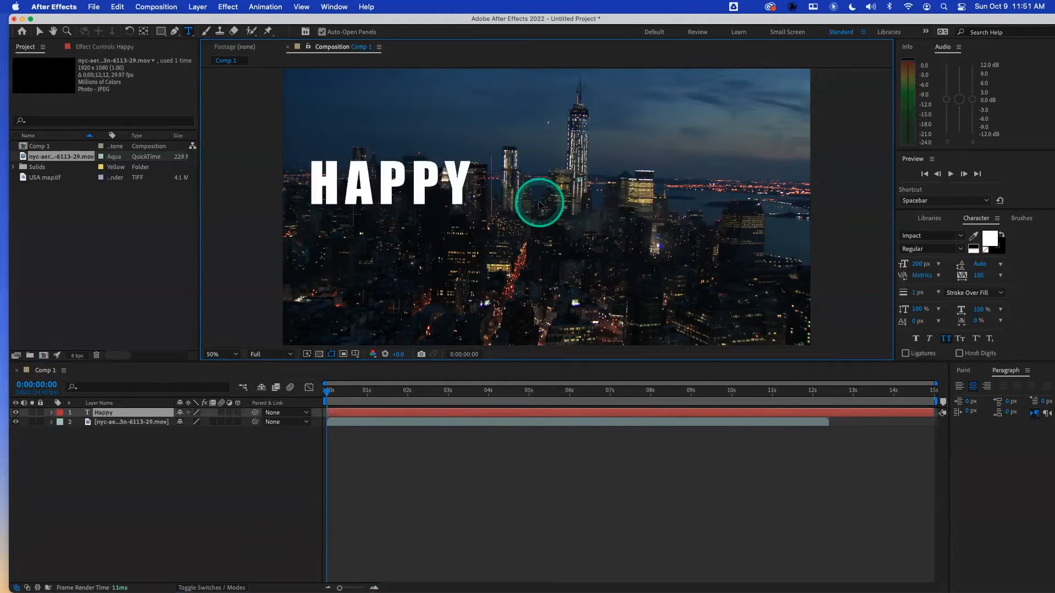
{"action": "type", "text": " BirT"}
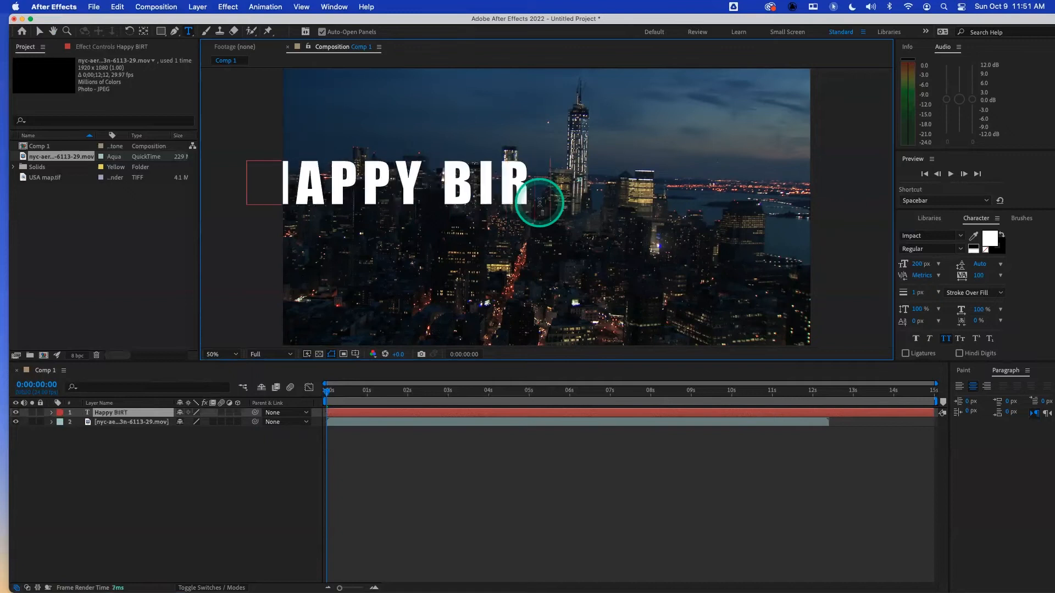
{"action": "type", "text": "HDAY"}
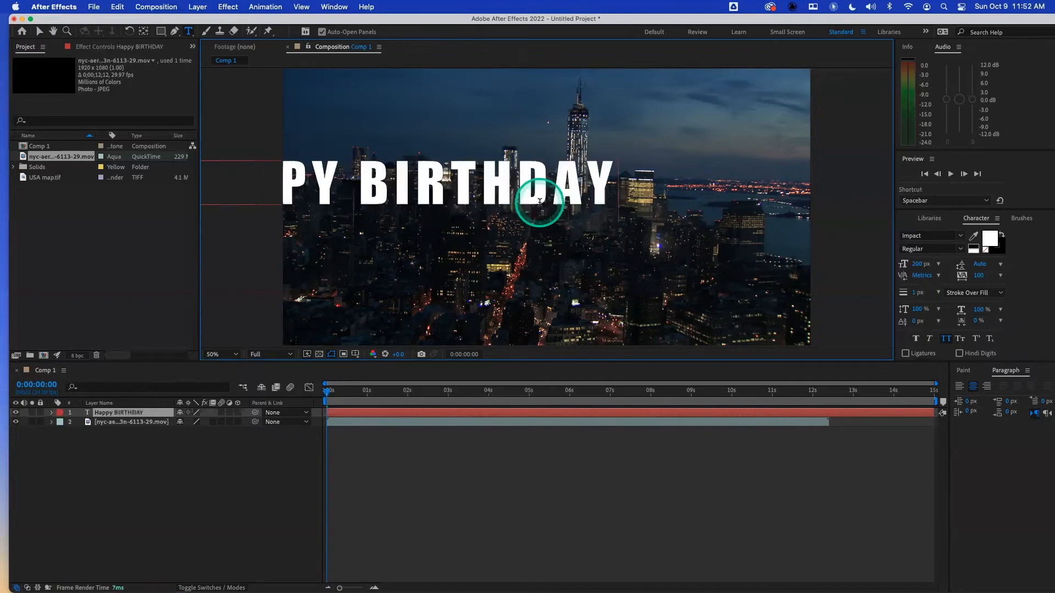
- Move the "Happy BIRTHDAY" text so it sits horizontally centered in the frame, and expand the layer's Text properties
{"action": "left_click", "coordinate": [39, 32]}
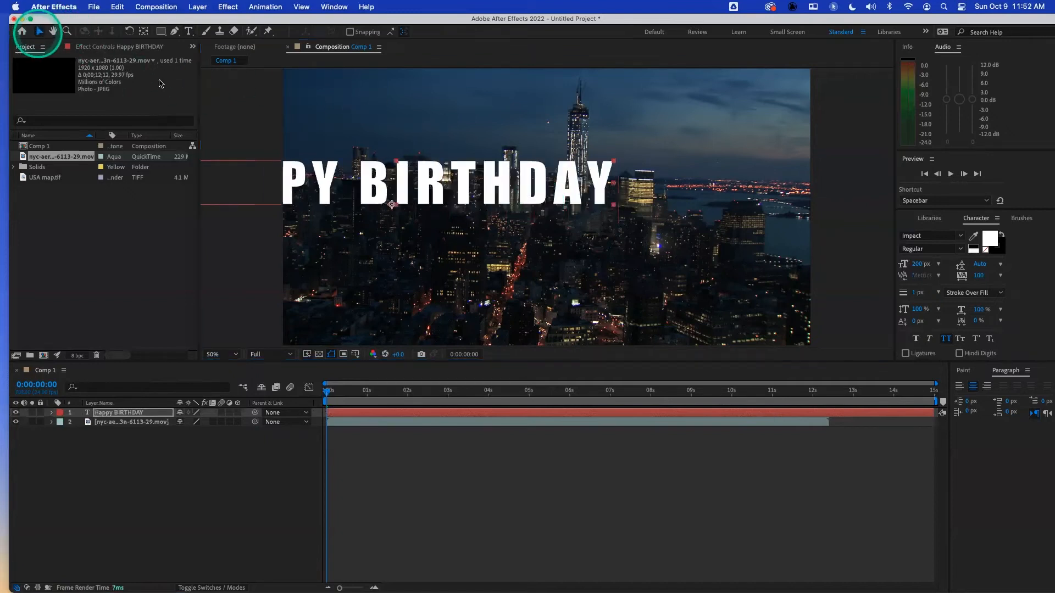
{"action": "left_click_drag", "start_coordinate": [368, 200], "coordinate": [524, 217]}
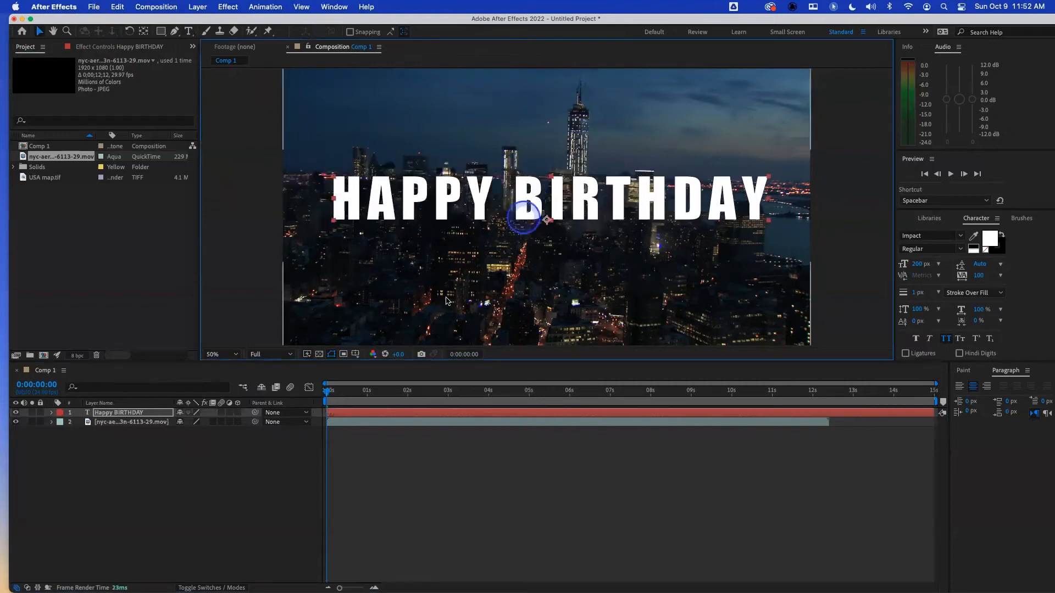
{"action": "left_click", "coordinate": [51, 413]}
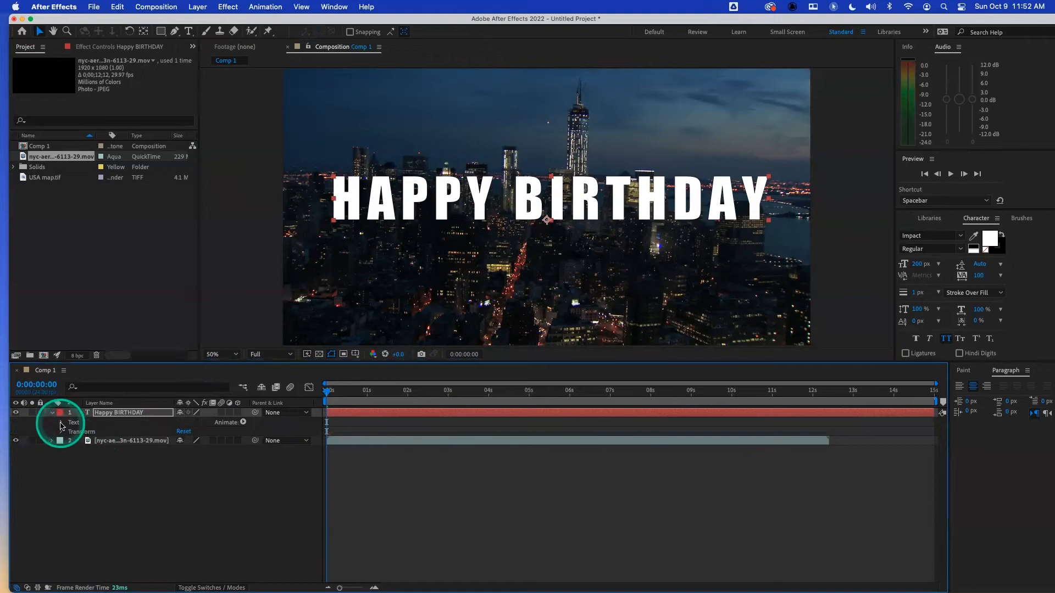
{"action": "left_click", "coordinate": [61, 424]}
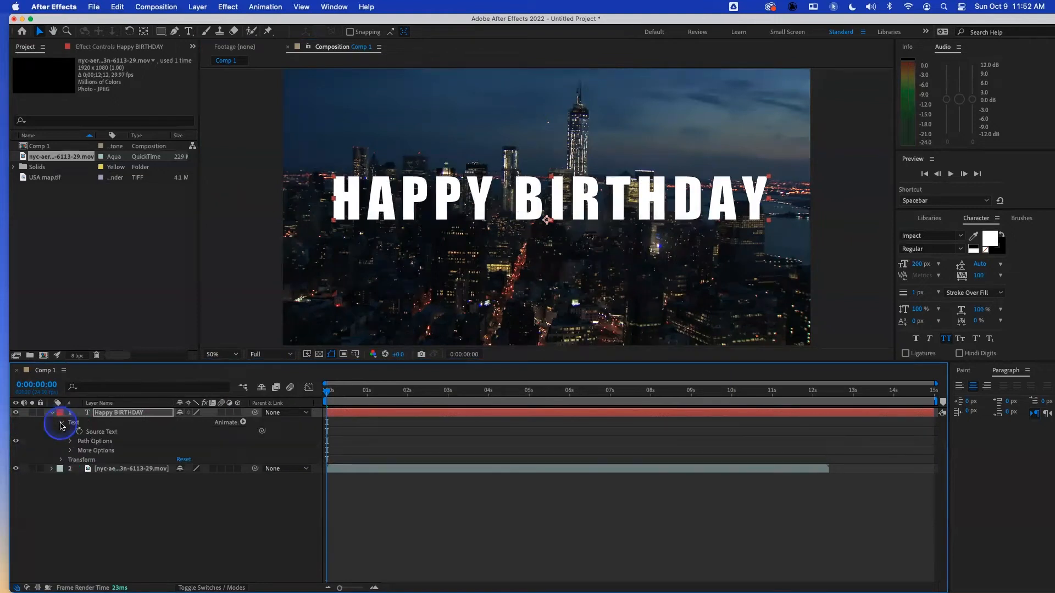
{"action": "left_click", "coordinate": [243, 423]}
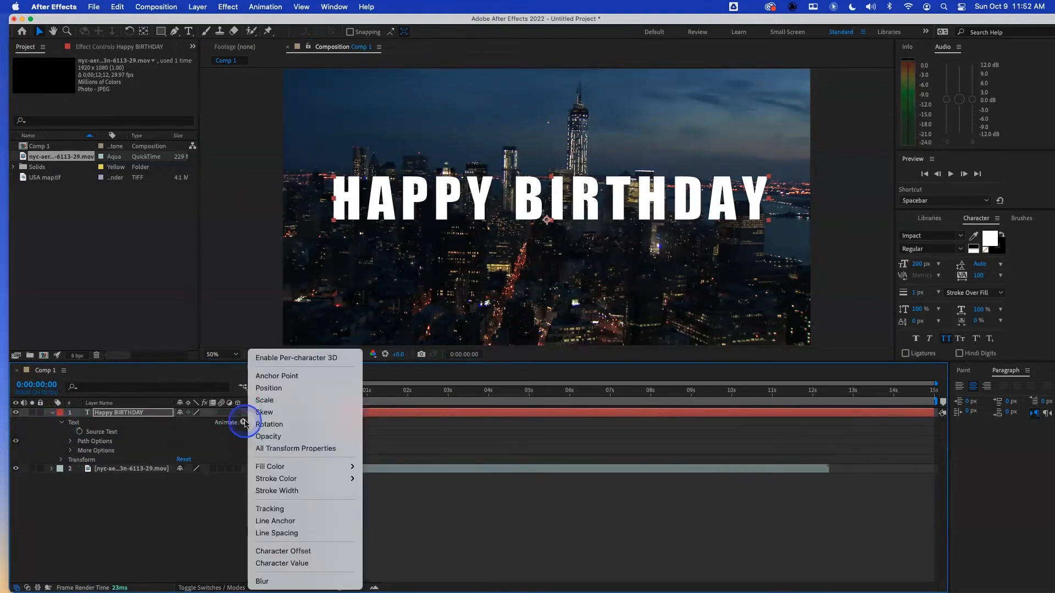
{"action": "left_click", "coordinate": [291, 390]}
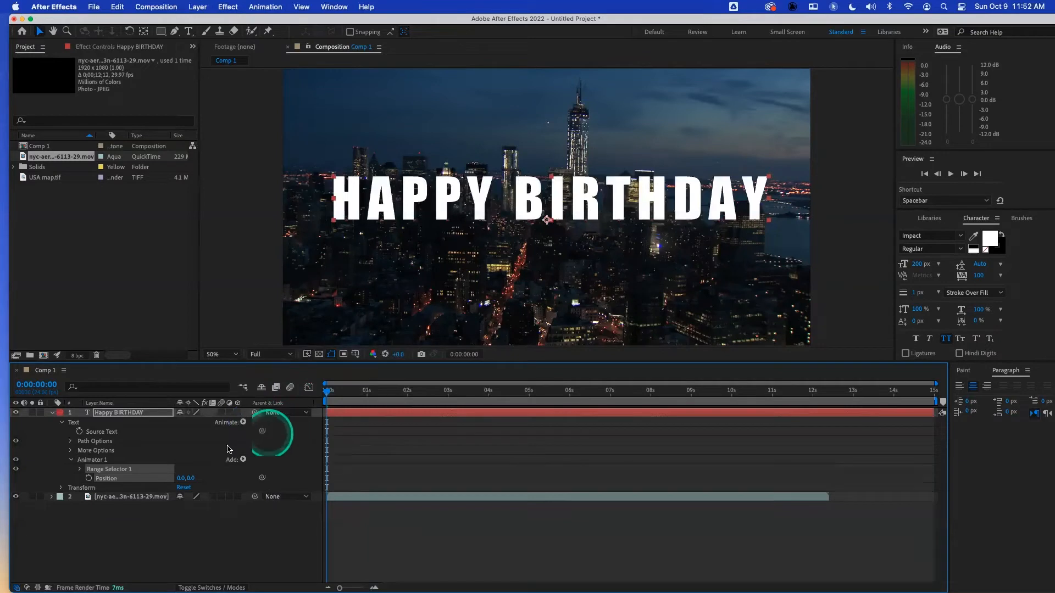
{"action": "left_click", "coordinate": [91, 462]}
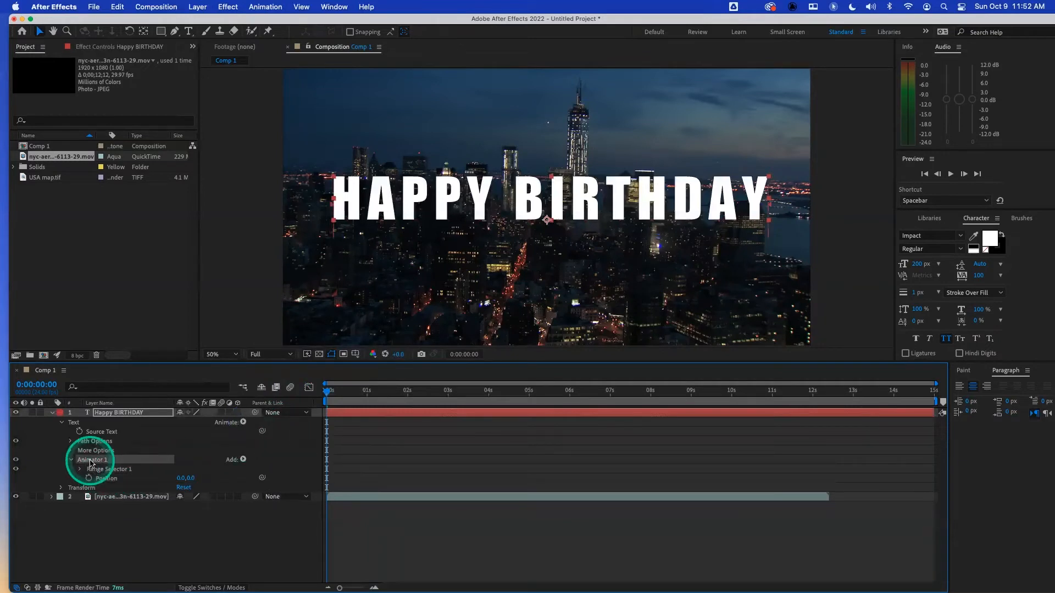
{"action": "key", "text": "Delete"}
- Add an Opacity animator to the "Happy BIRTHDAY" text and include a Blur property in it
{"action": "left_click", "coordinate": [243, 423]}
{"action": "left_click_drag", "start_coordinate": [243, 424], "coordinate": [278, 438]}
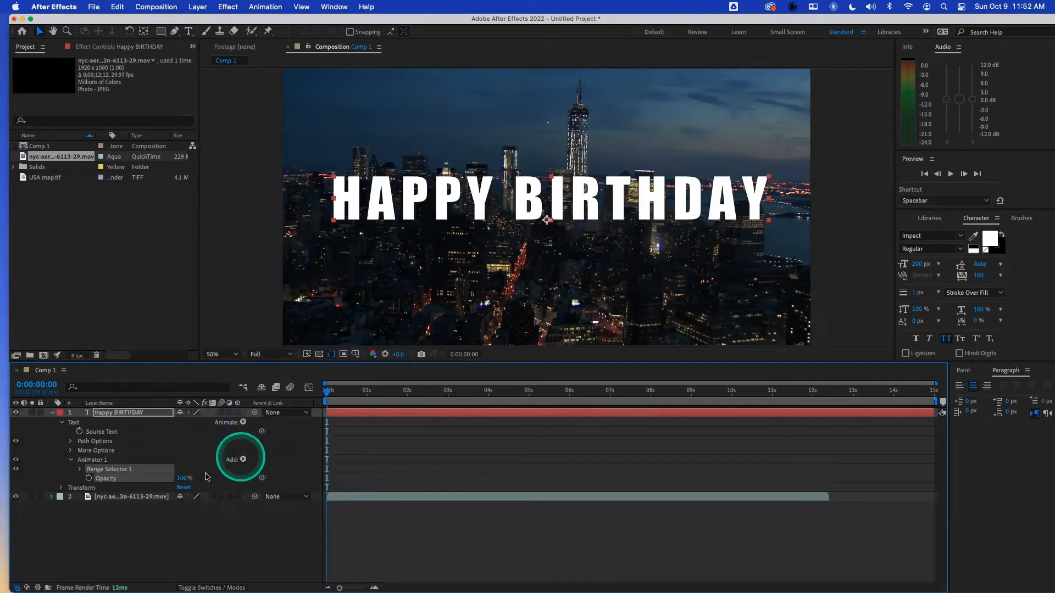
{"action": "left_click_drag", "start_coordinate": [243, 460], "coordinate": [309, 581]}
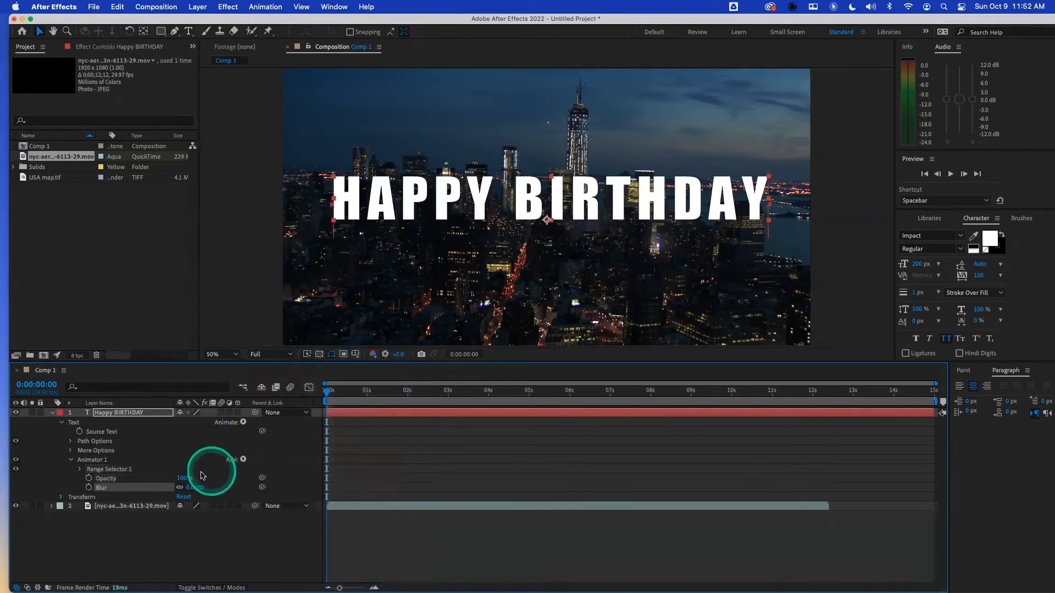
- Expand Range Selector 1's advanced options and set Units to Index
{"action": "left_click", "coordinate": [80, 470]}
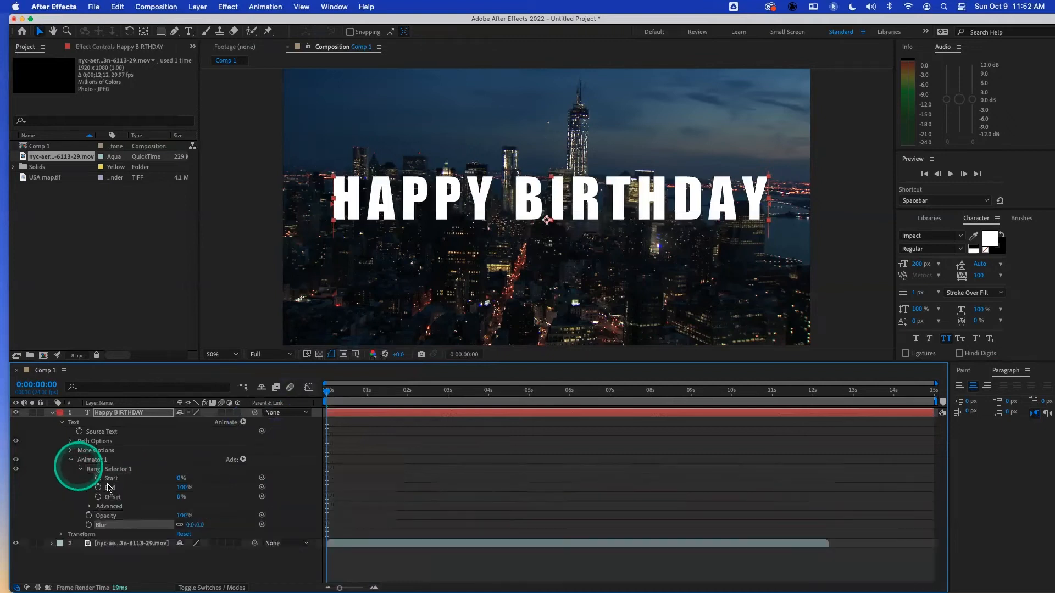
{"action": "left_click", "coordinate": [89, 507]}
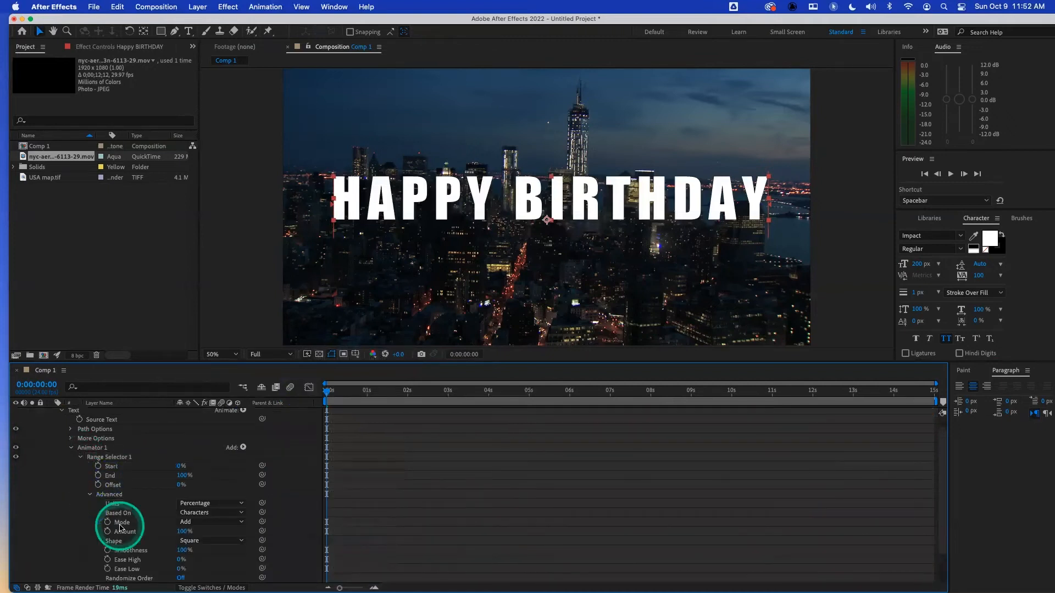
{"action": "left_click", "coordinate": [206, 507]}
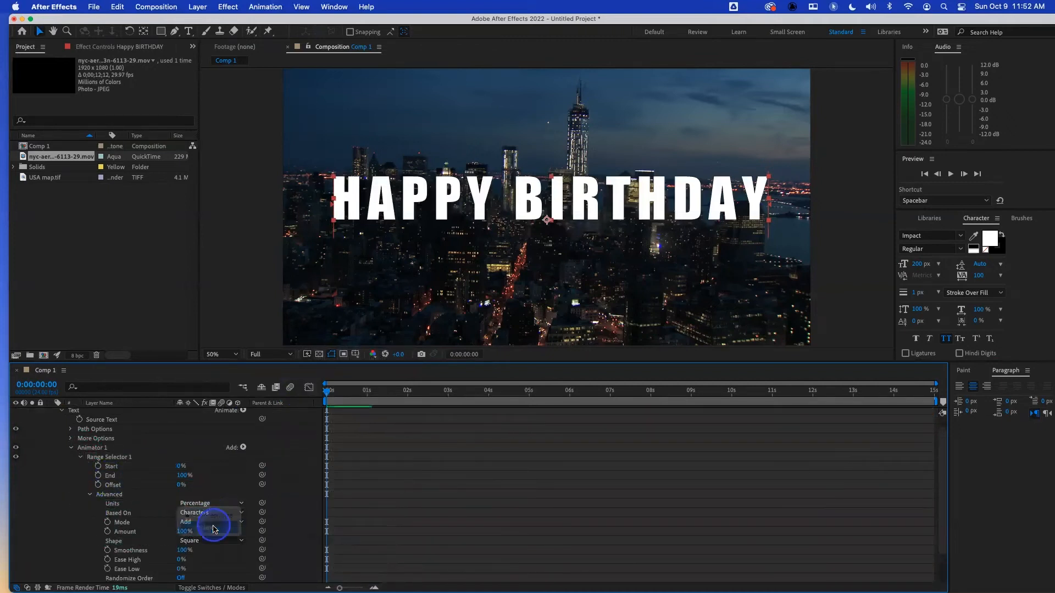
{"action": "left_click", "coordinate": [214, 529]}
{"action": "left_click", "coordinate": [183, 486]}
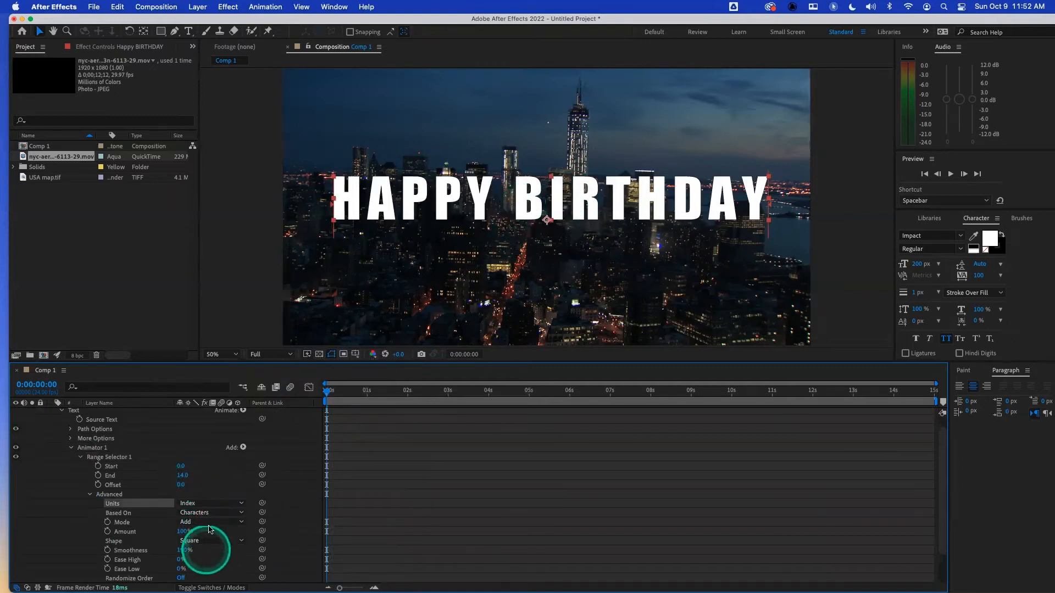
- Try Characters Excluding Spaces as Range Selector 1's Based On option, and restore Characters
{"action": "left_click", "coordinate": [223, 513]}
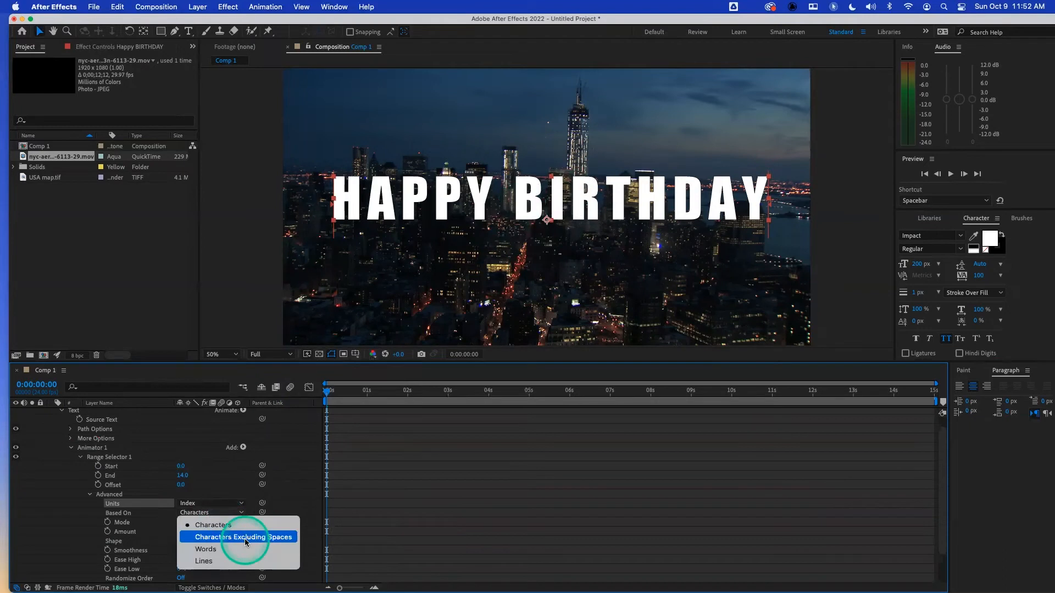
{"action": "left_click", "coordinate": [245, 541]}
{"action": "left_click", "coordinate": [214, 514]}
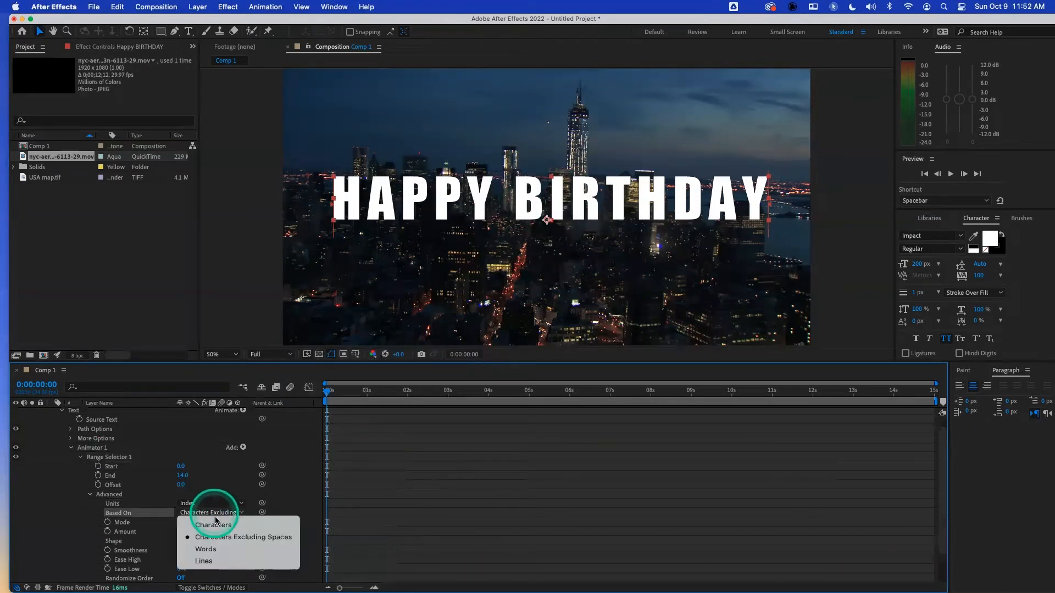
{"action": "left_click", "coordinate": [214, 524]}
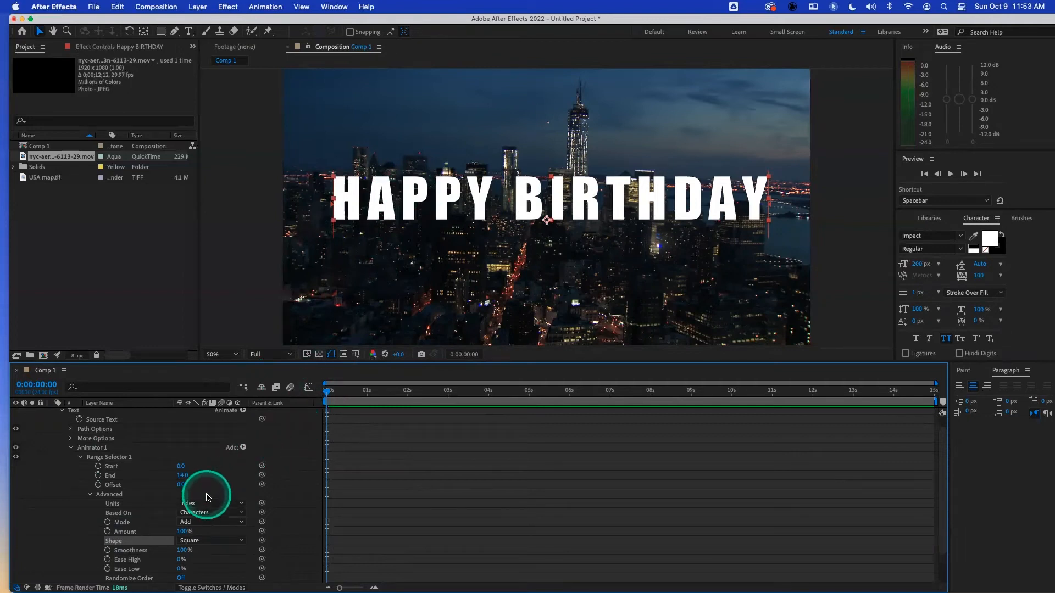
- Set Animator 1's Opacity to 0% and reopen Range Selector 1's settings
{"action": "left_click", "coordinate": [81, 458]}
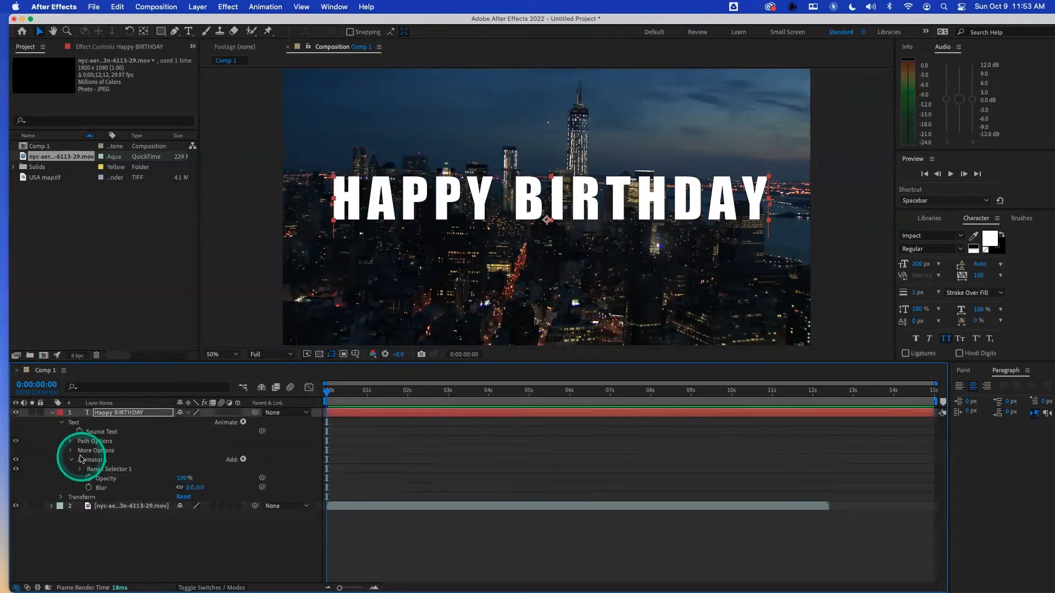
{"action": "left_click_drag", "start_coordinate": [183, 479], "coordinate": [81, 479]}
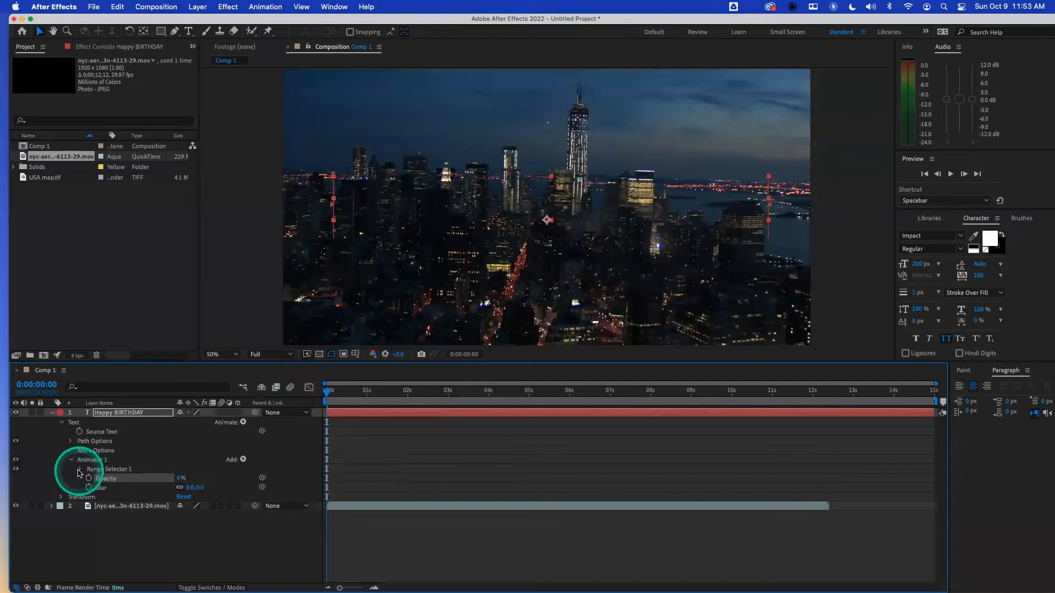
{"action": "left_click", "coordinate": [80, 470]}
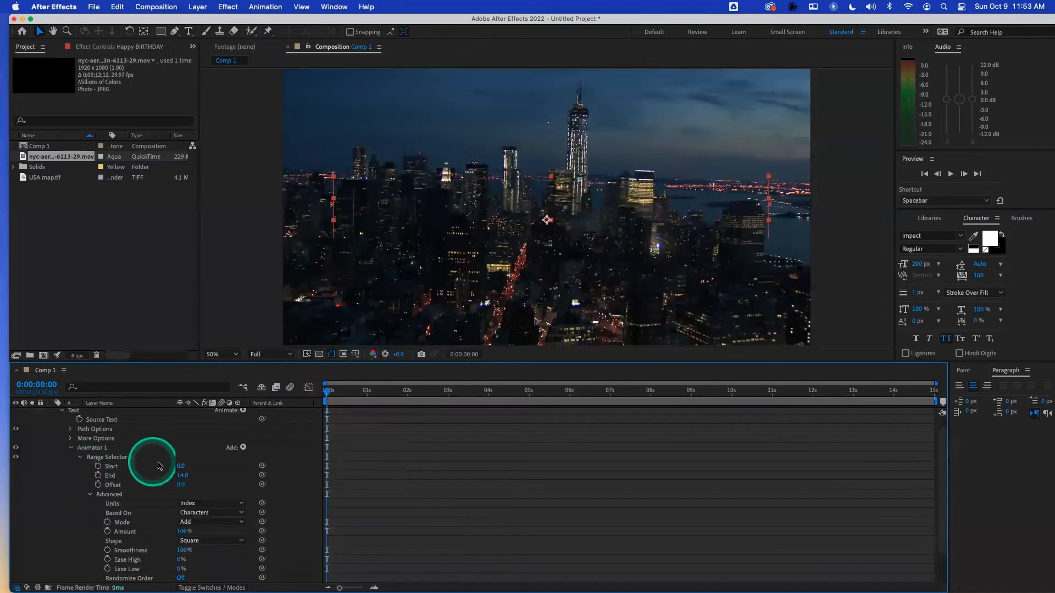
- Keyframe the range selector's Start from 0 at 0:00:00:23 to 50 at 0:00:03:01, and preview the text reveal
{"action": "left_click_drag", "start_coordinate": [185, 467], "coordinate": [180, 467]}
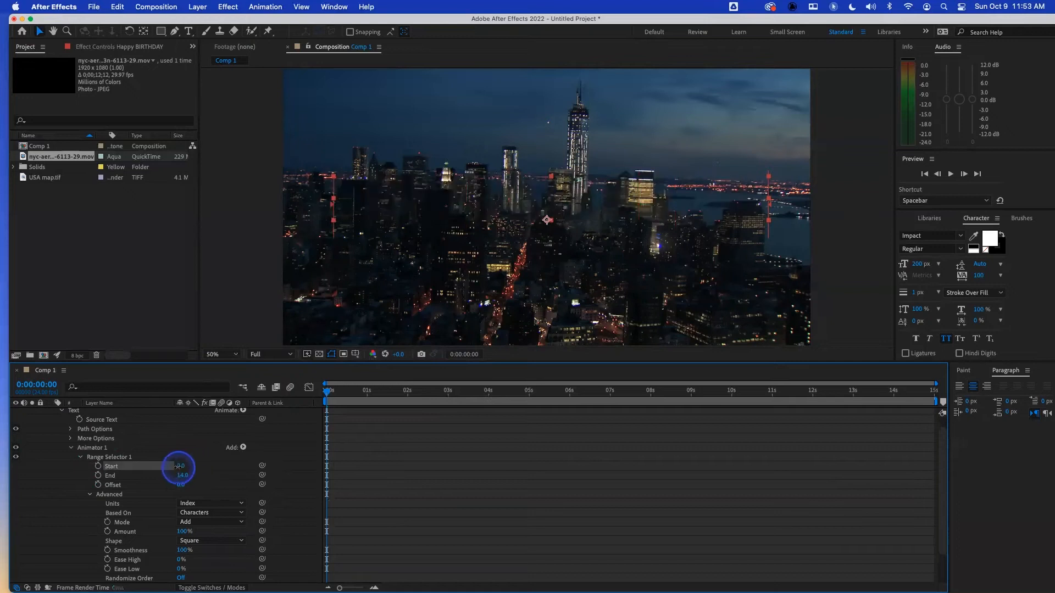
{"action": "left_click_drag", "start_coordinate": [330, 392], "coordinate": [366, 394]}
{"action": "left_click", "coordinate": [106, 469]}
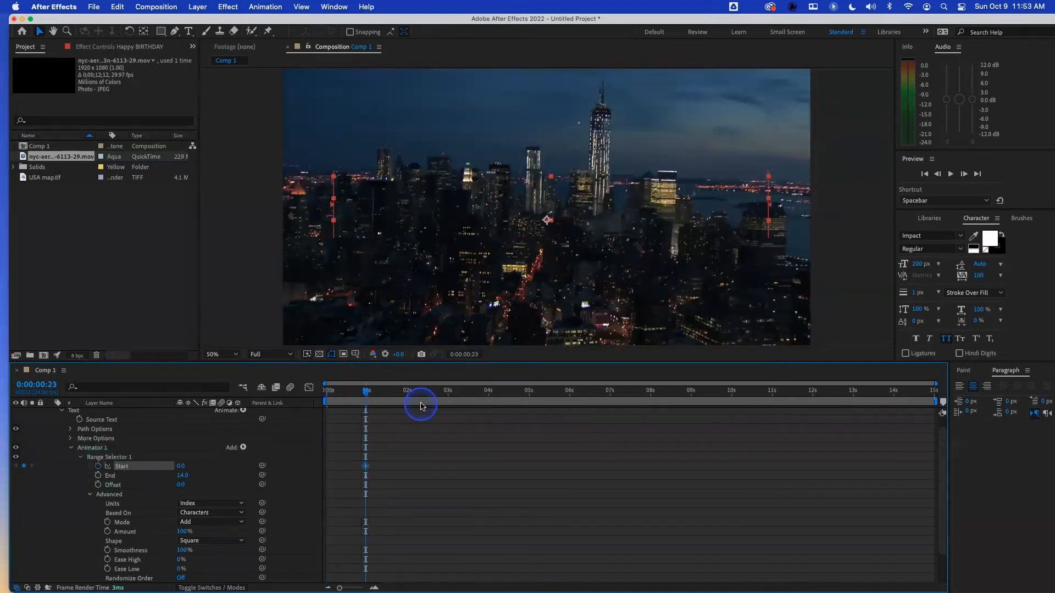
{"action": "left_click", "coordinate": [183, 468]}
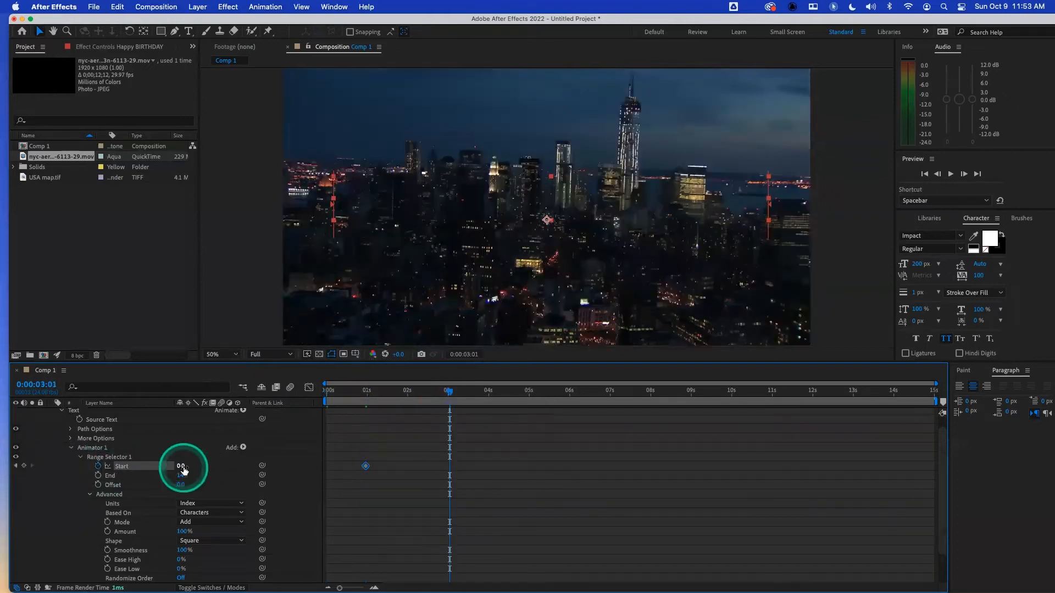
{"action": "left_click_drag", "start_coordinate": [181, 466], "coordinate": [205, 467]}
{"action": "left_click", "coordinate": [358, 391]}
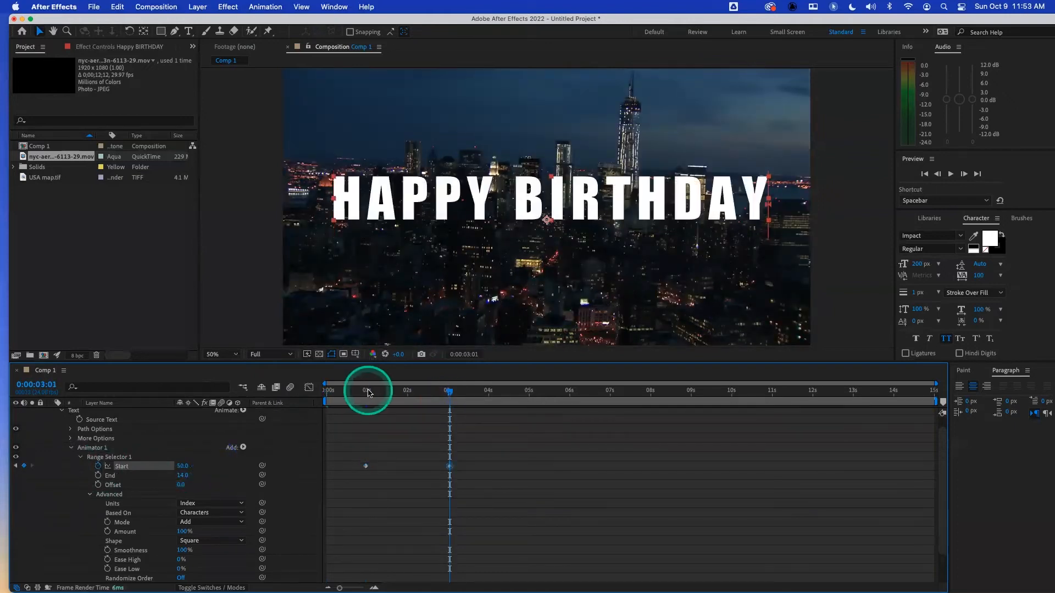
{"action": "key", "text": "space"}
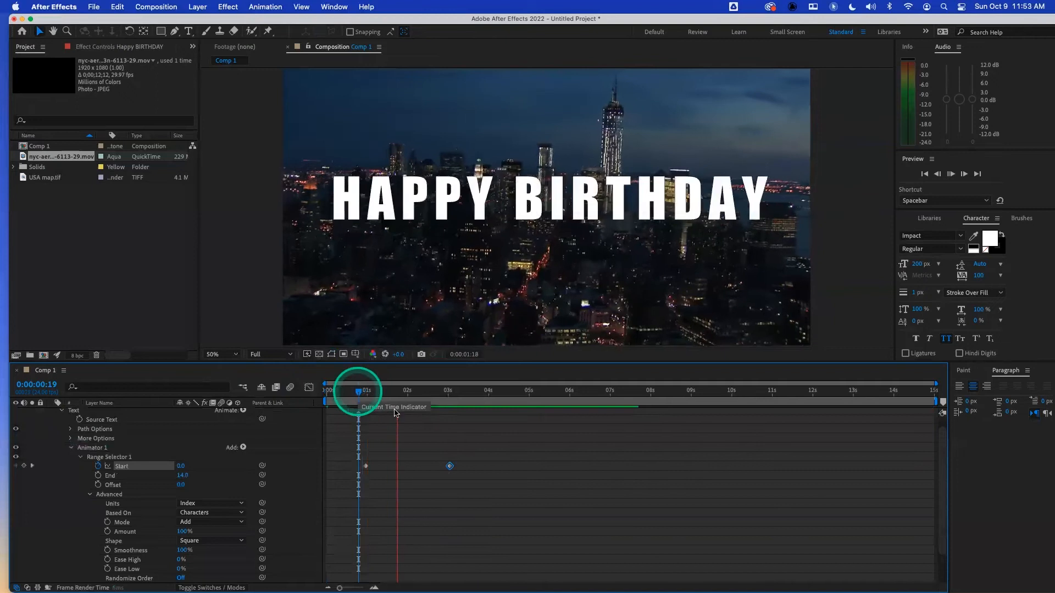
- Slow the letter reveal by moving the second Start keyframe to about 10.5 seconds, and preview it
{"action": "left_click", "coordinate": [449, 460]}
{"action": "left_click_drag", "start_coordinate": [451, 468], "coordinate": [750, 466]}
{"action": "left_click_drag", "start_coordinate": [414, 399], "coordinate": [328, 395]}
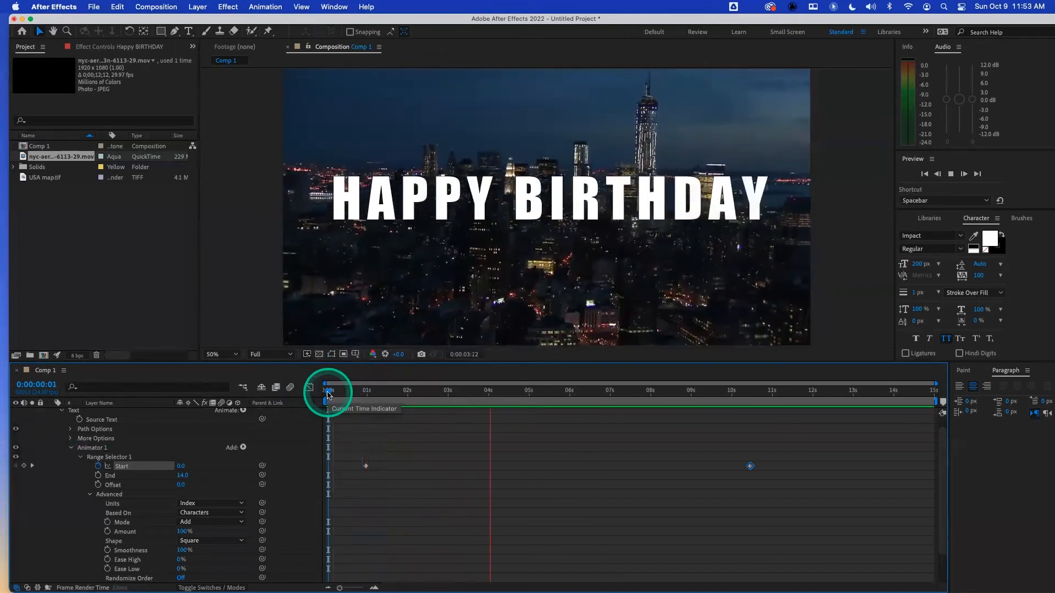
{"action": "key", "text": "space"}
{"action": "left_click_drag", "start_coordinate": [330, 395], "coordinate": [345, 393]}
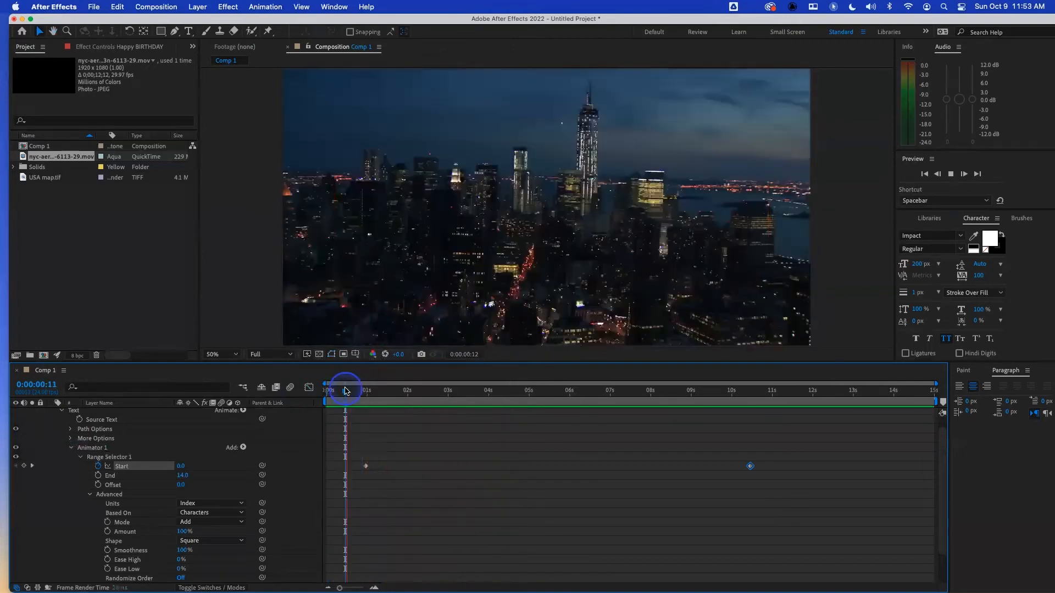
{"action": "key", "text": "space"}
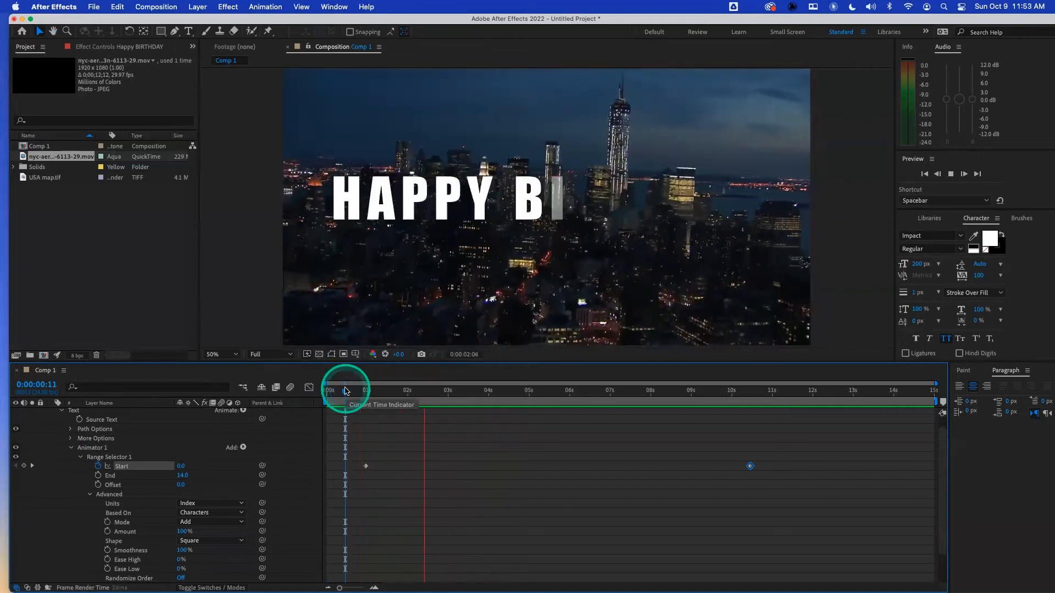
{"action": "key", "text": "space"}
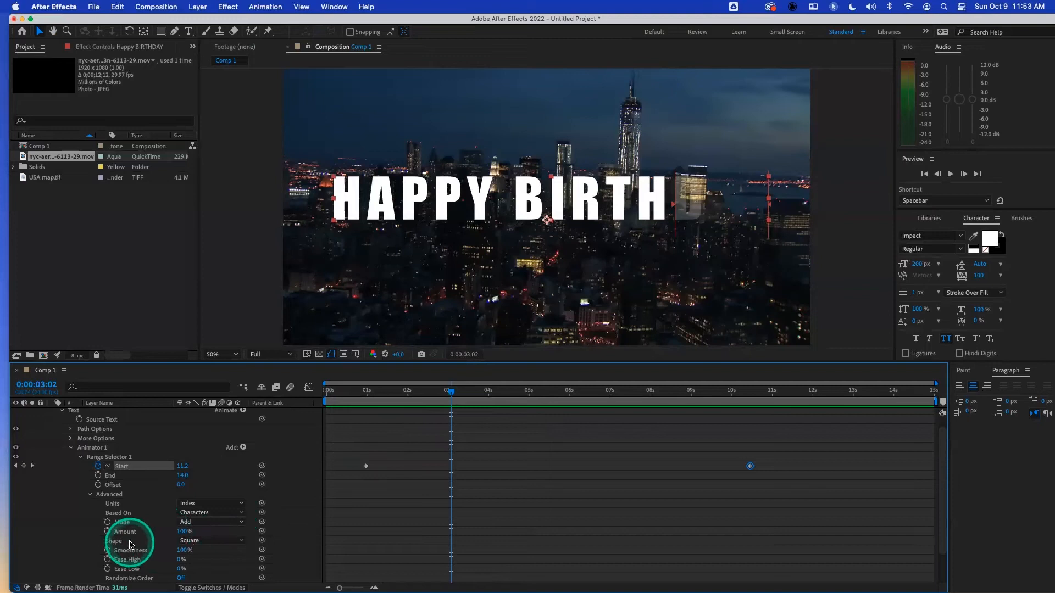
- Set the range selector's Shape to Ramp Up and check the letter fade back at 0:00:02:00
{"action": "left_click", "coordinate": [193, 540]}
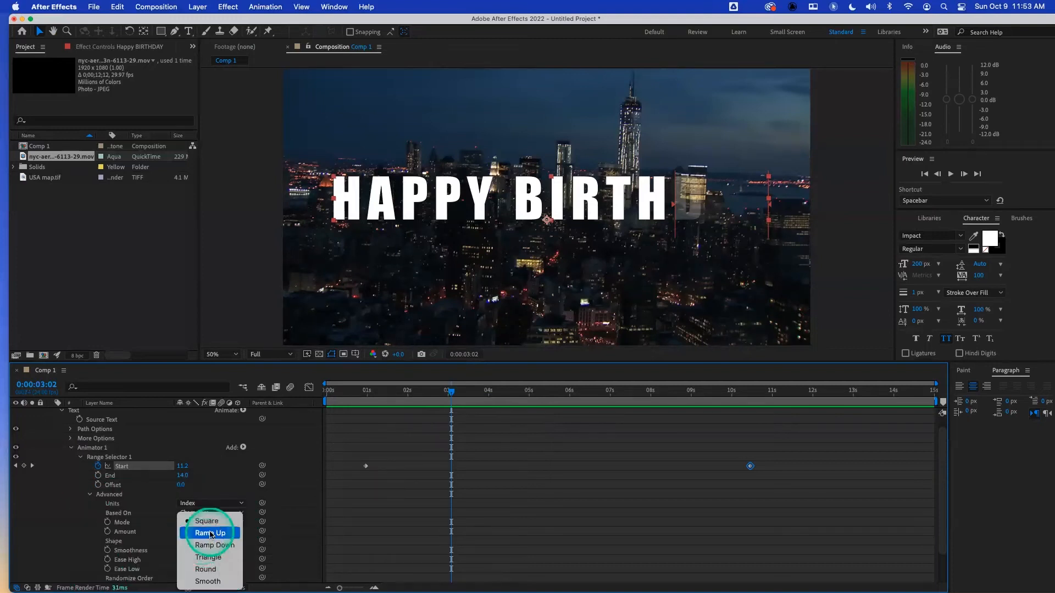
{"action": "left_click", "coordinate": [211, 534]}
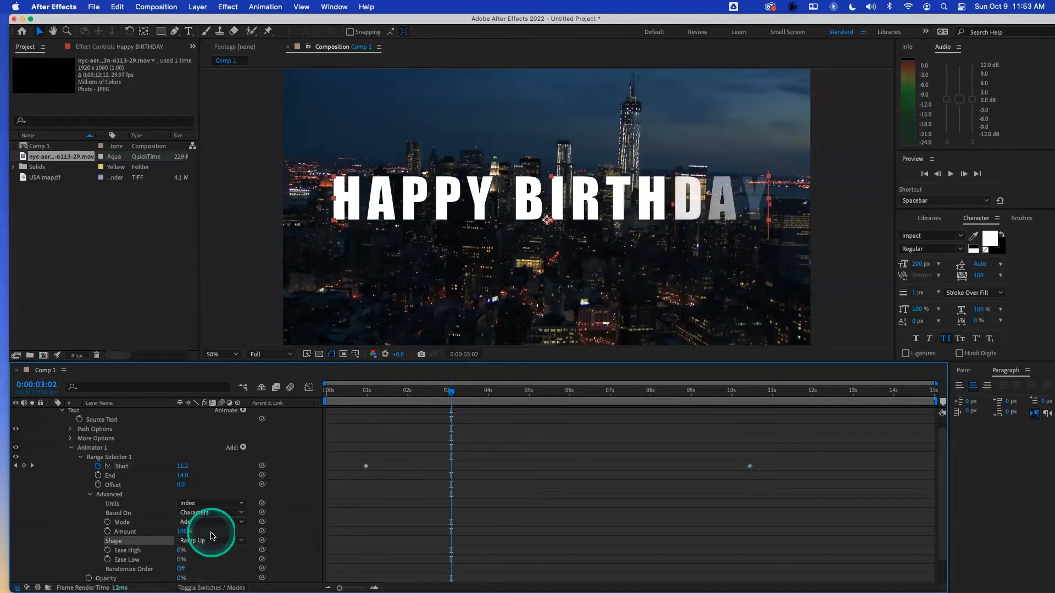
{"action": "left_click", "coordinate": [439, 383]}
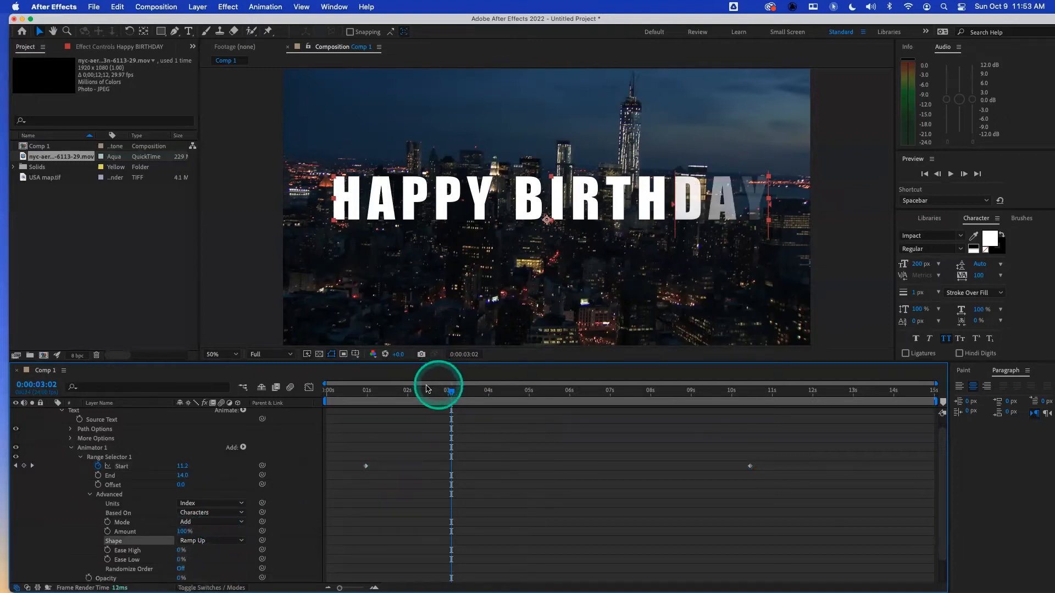
{"action": "left_click_drag", "start_coordinate": [435, 388], "coordinate": [407, 390]}
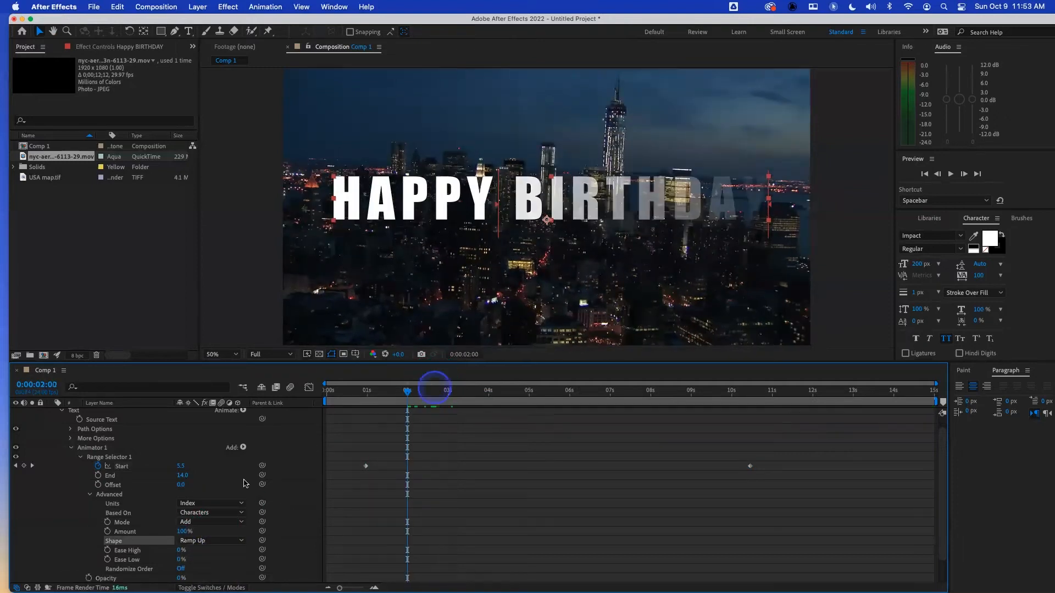
- Switch the range selector's Units to Percentage and remove the Start keyframes with Start at 0%
{"action": "left_click", "coordinate": [221, 504]}
{"action": "left_click", "coordinate": [212, 514]}
{"action": "left_click", "coordinate": [184, 467]}
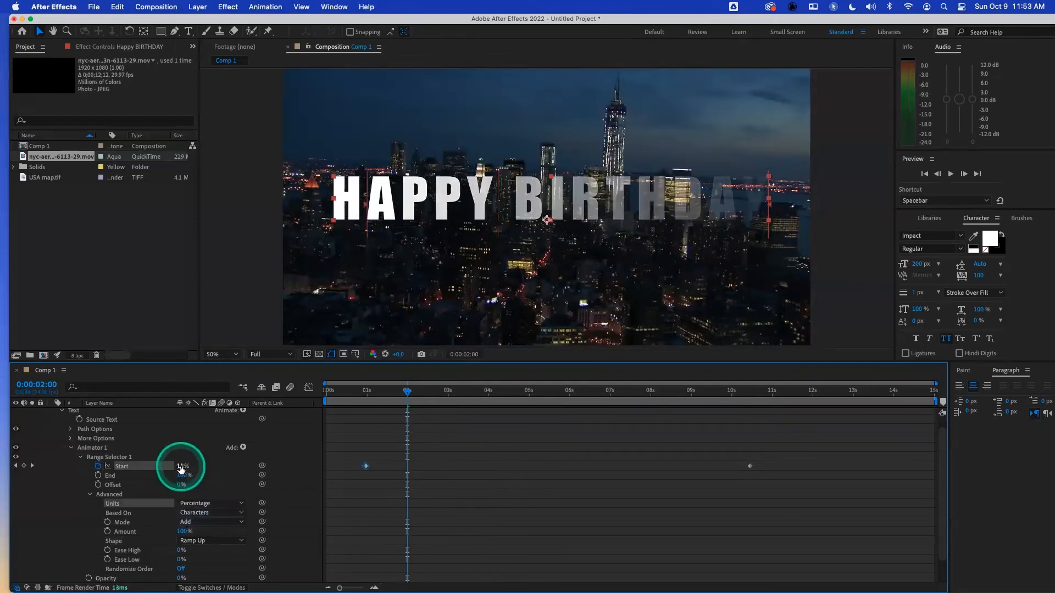
{"action": "left_click_drag", "start_coordinate": [181, 469], "coordinate": [163, 467]}
{"action": "left_click", "coordinate": [97, 467]}
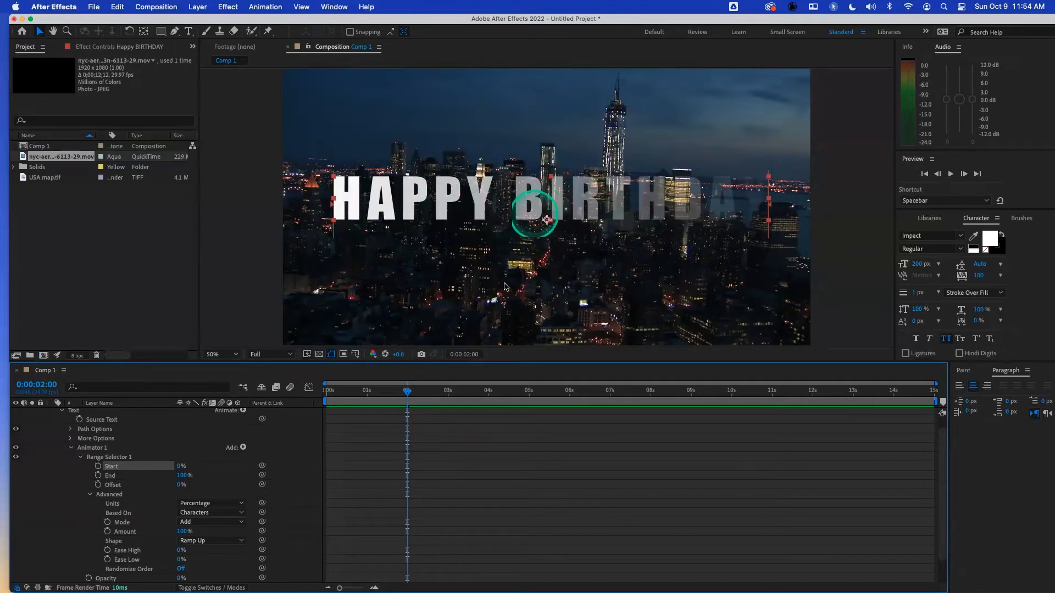
- Add an Offset keyframe of -100% at 0:00:01:00 to the range selector
{"action": "left_click_drag", "start_coordinate": [407, 390], "coordinate": [367, 393]}
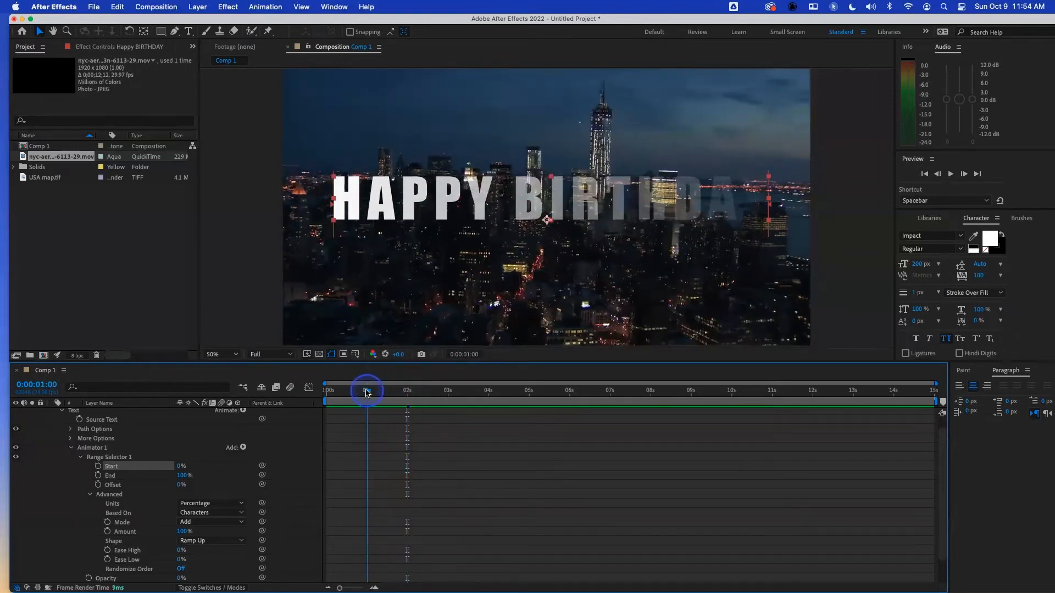
{"action": "left_click_drag", "start_coordinate": [179, 487], "coordinate": [121, 486]}
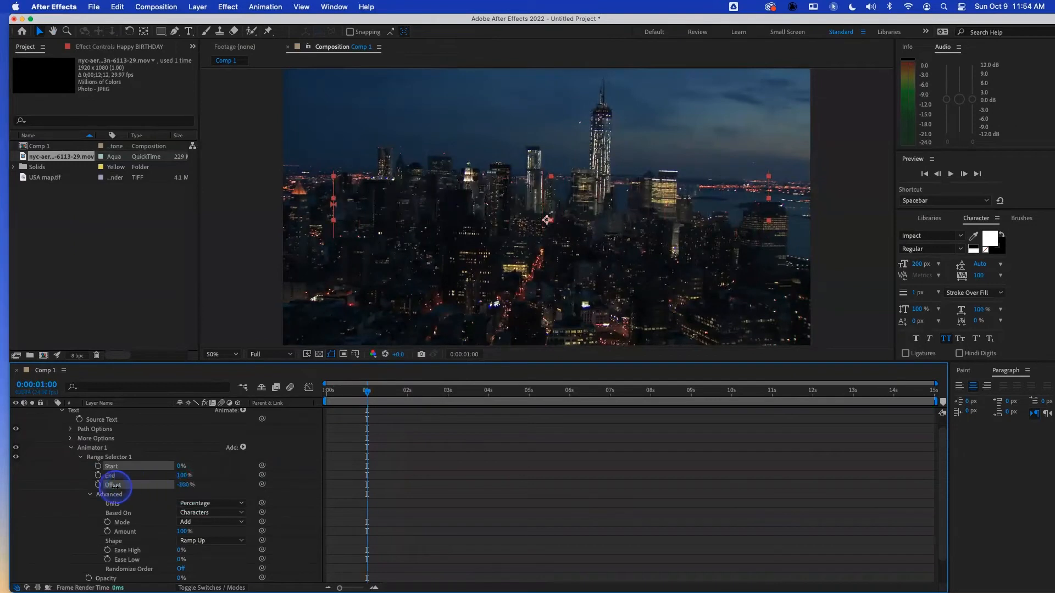
{"action": "left_click", "coordinate": [99, 486]}
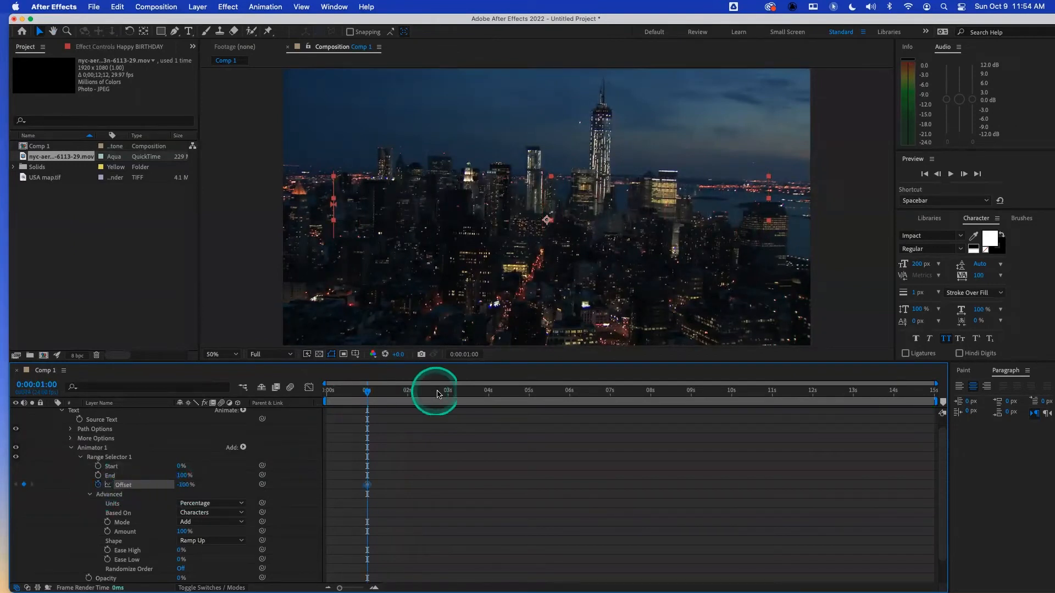
- Add an Offset keyframe of 100% at 0:00:03:23 and preview the ramped text reveal
{"action": "left_click", "coordinate": [488, 392]}
{"action": "left_click", "coordinate": [183, 485]}
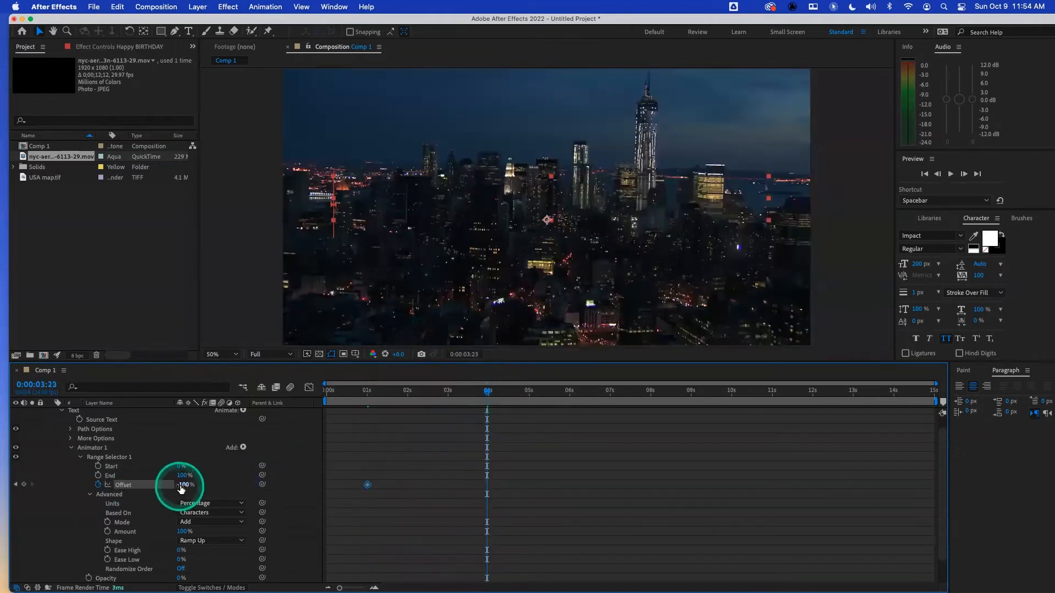
{"action": "left_click_drag", "start_coordinate": [186, 485], "coordinate": [313, 485]}
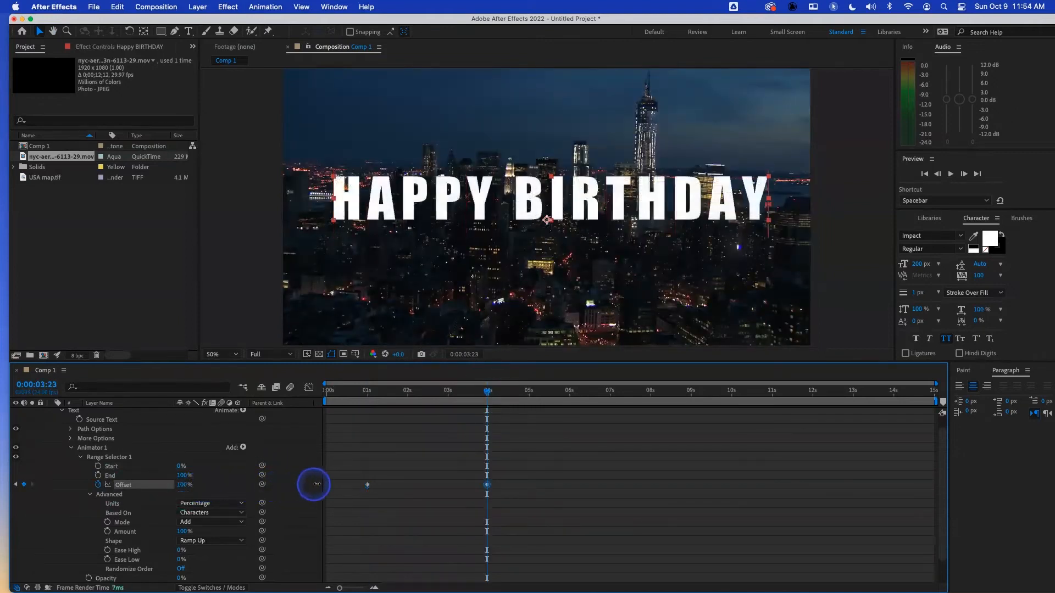
{"action": "left_click_drag", "start_coordinate": [391, 390], "coordinate": [345, 394]}
{"action": "key", "text": "space"}
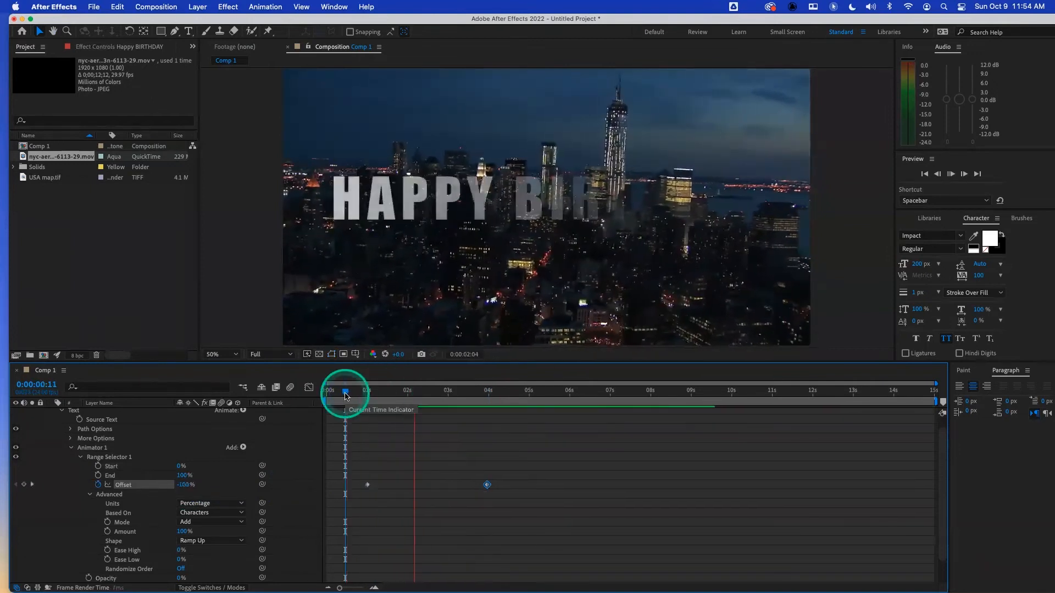
{"action": "key", "text": "space"}
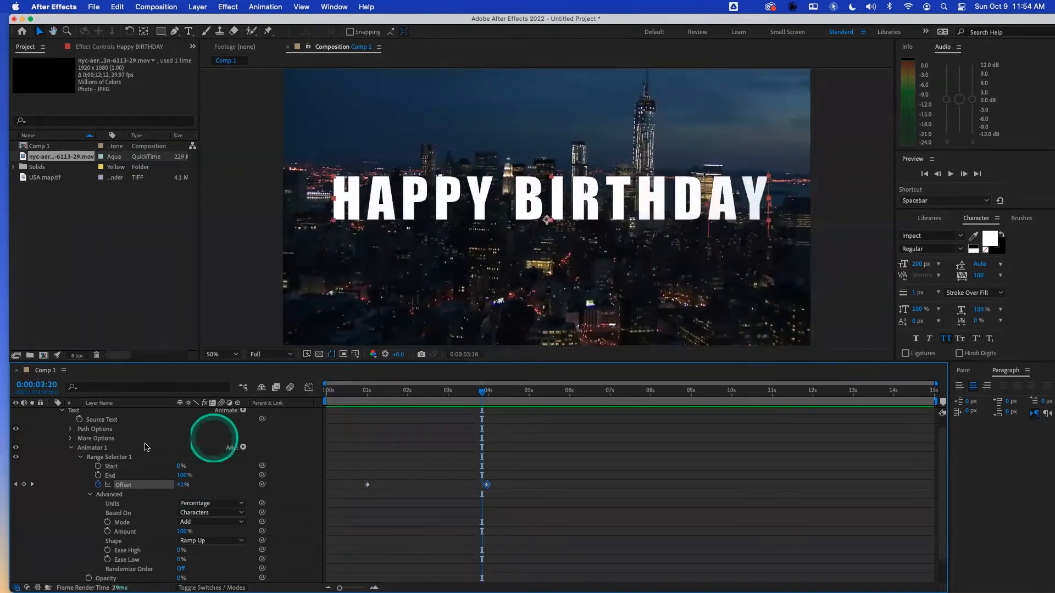
- Duplicate the Happy BIRTHDAY text layer
{"action": "scroll", "coordinate": [147, 441], "scroll_direction": "up", "scroll_amount": 1}
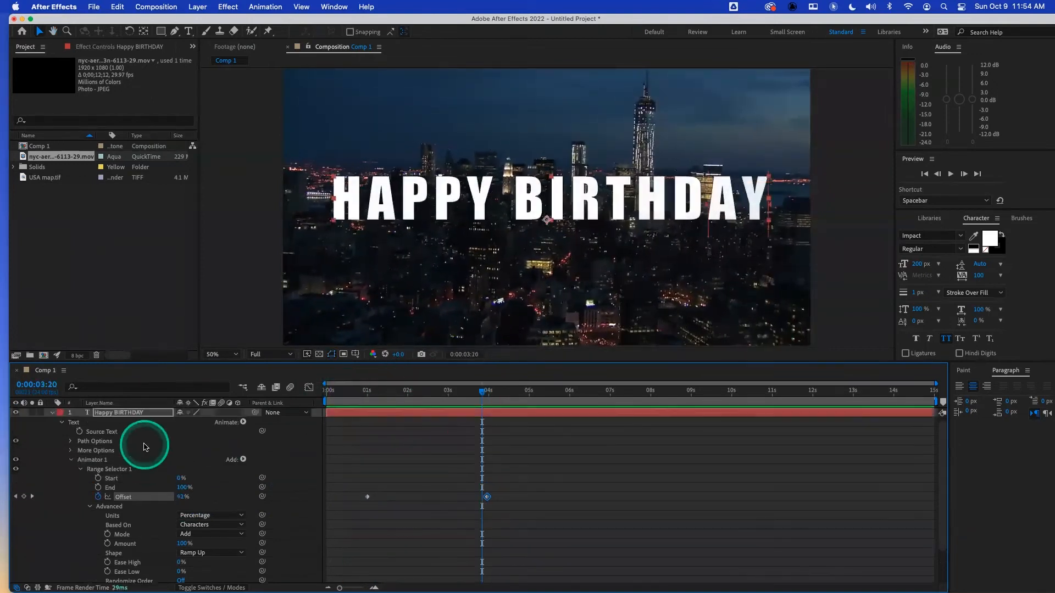
{"action": "left_click", "coordinate": [138, 415]}
{"action": "key", "text": "super+d"}
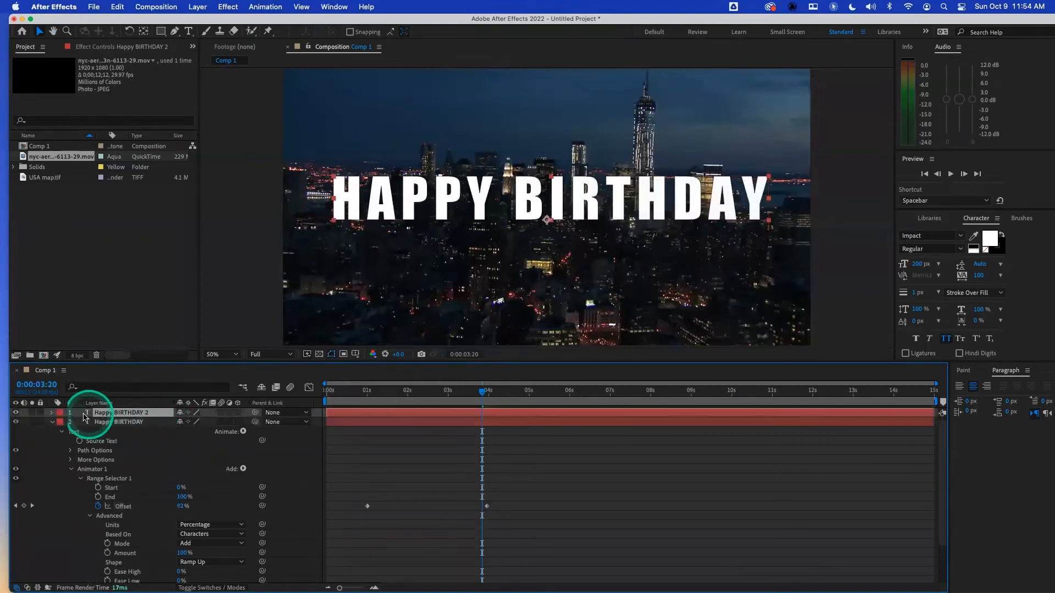
- Remove the Offset keyframes from the duplicate layer's range selector at 0:00:00:14, keeping Offset at -100%
{"action": "left_click", "coordinate": [52, 413]}
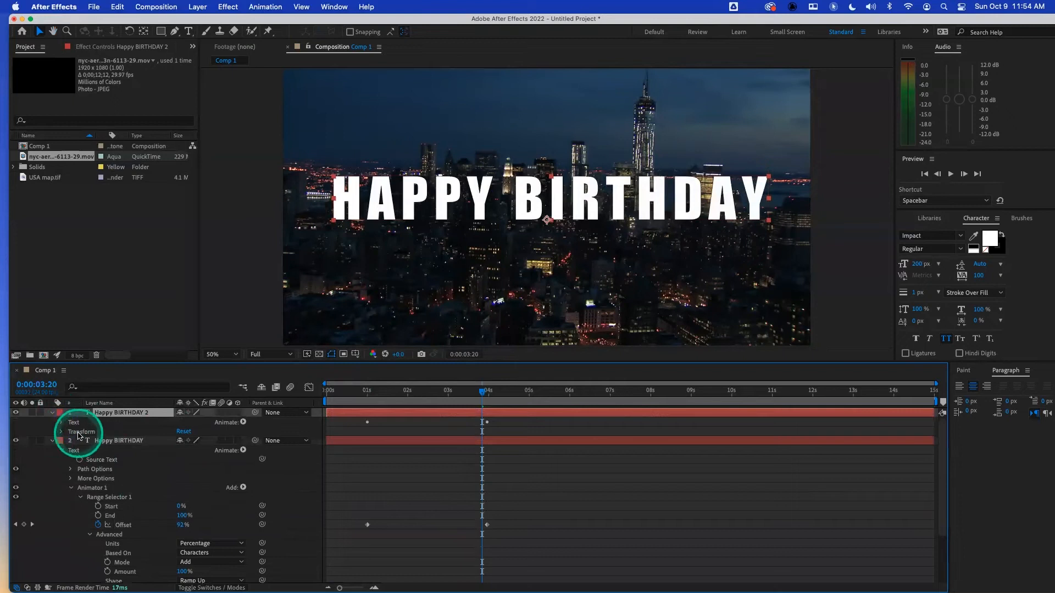
{"action": "left_click", "coordinate": [62, 422]}
{"action": "left_click", "coordinate": [70, 459]}
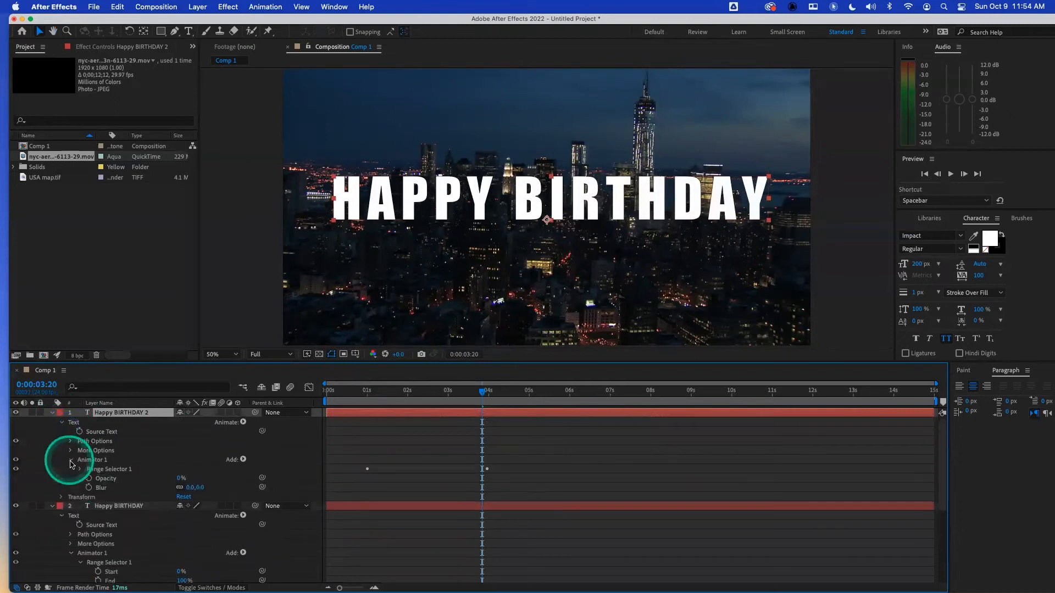
{"action": "left_click", "coordinate": [80, 469]}
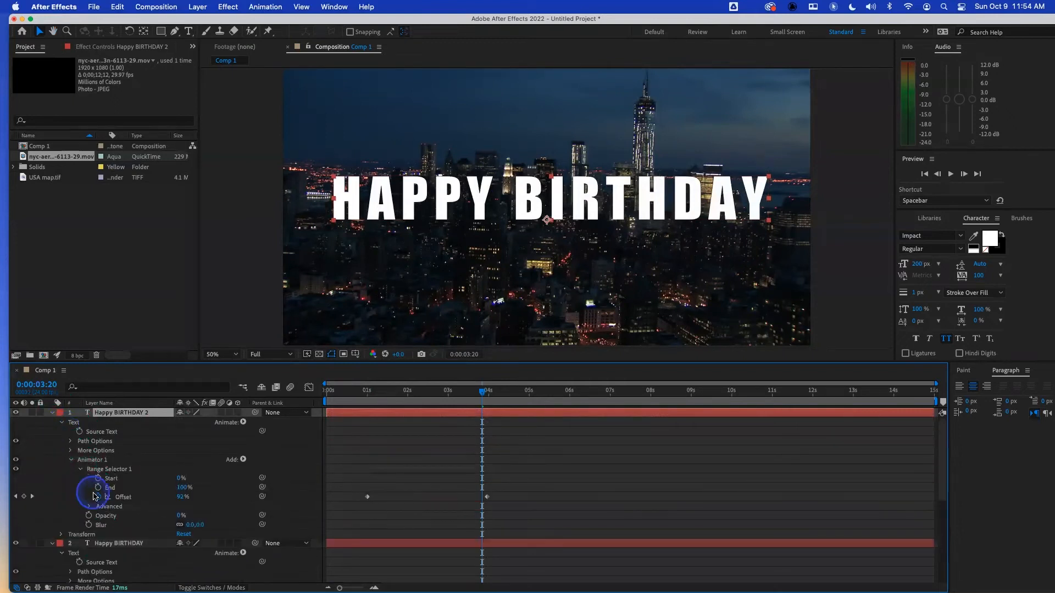
{"action": "left_click", "coordinate": [351, 390]}
{"action": "left_click", "coordinate": [99, 497]}
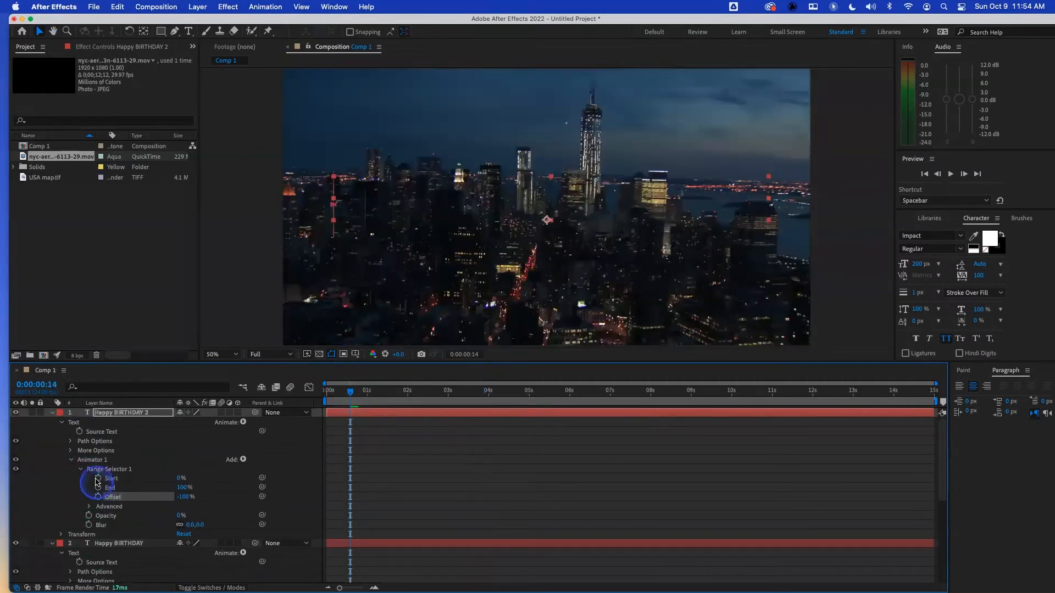
- Set the duplicate's range selector Shape to Square and move its text up to the upper part of the frame at 0:00:01:01
{"action": "left_click", "coordinate": [90, 506]}
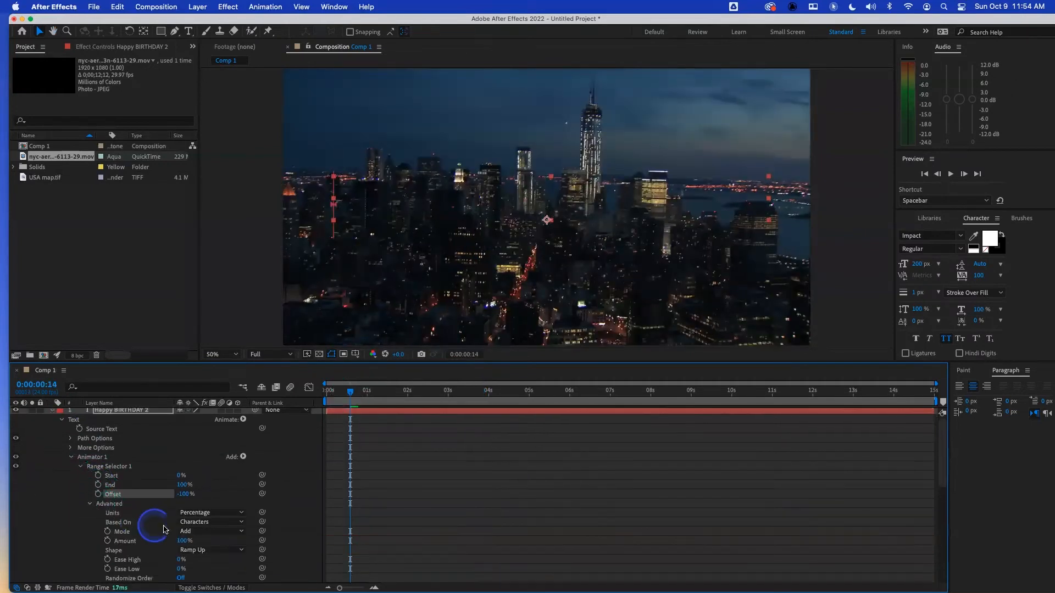
{"action": "left_click", "coordinate": [202, 549]}
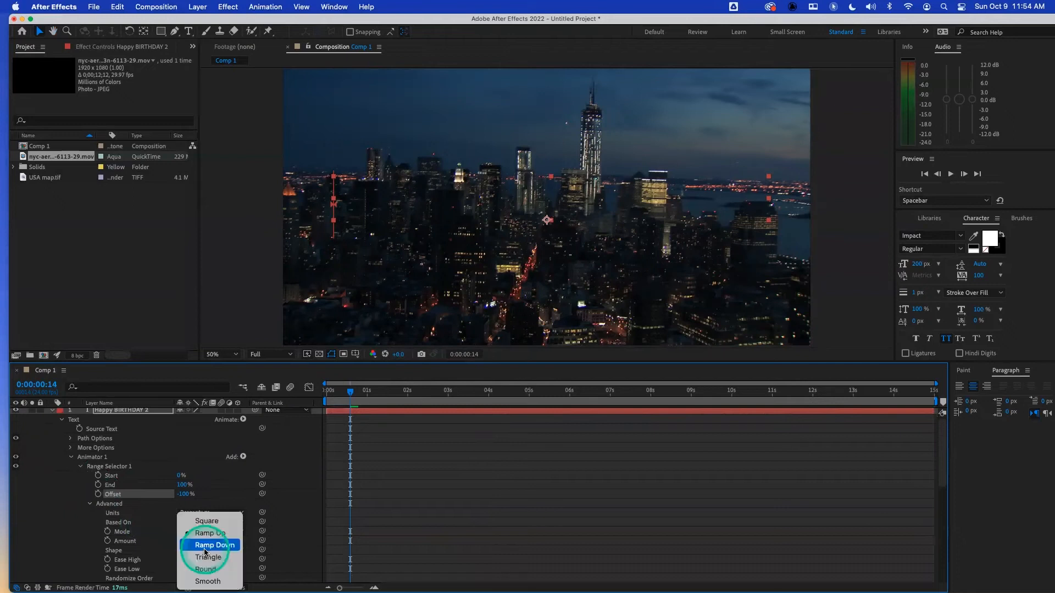
{"action": "left_click", "coordinate": [216, 523]}
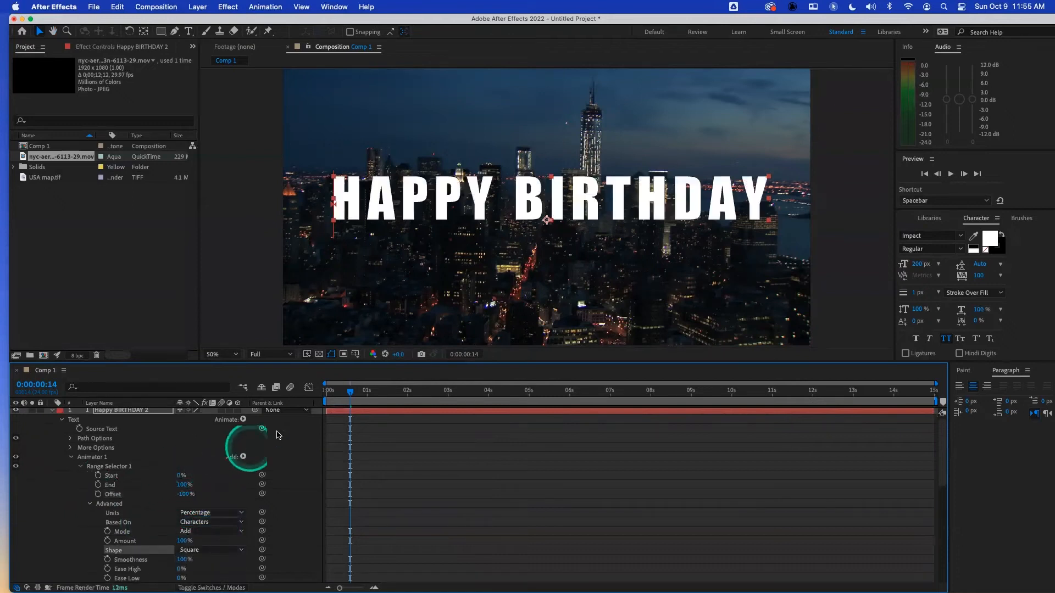
{"action": "left_click_drag", "start_coordinate": [346, 402], "coordinate": [369, 393]}
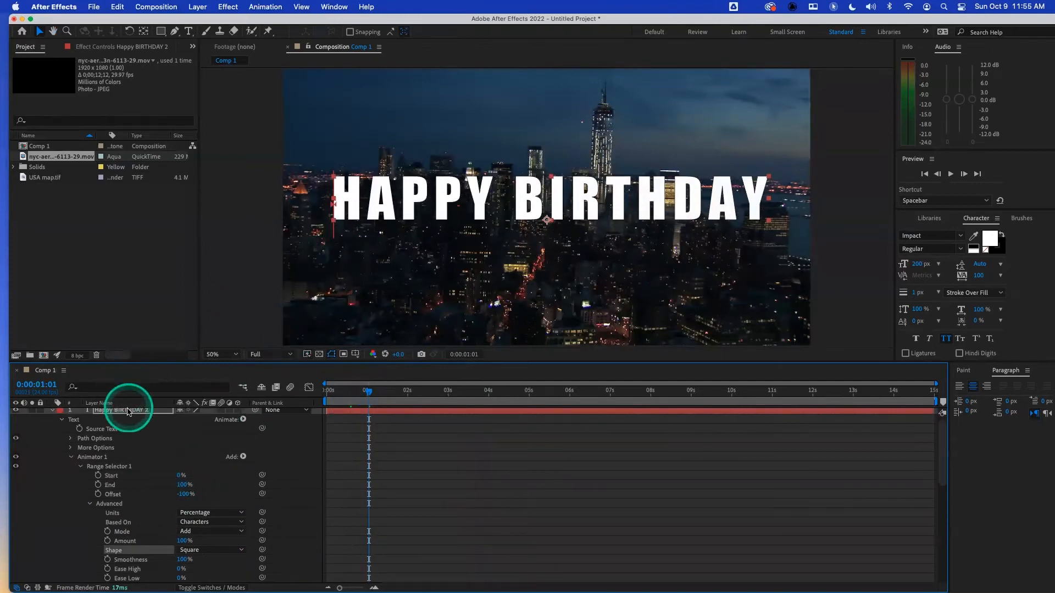
{"action": "left_click_drag", "start_coordinate": [467, 199], "coordinate": [475, 131]}
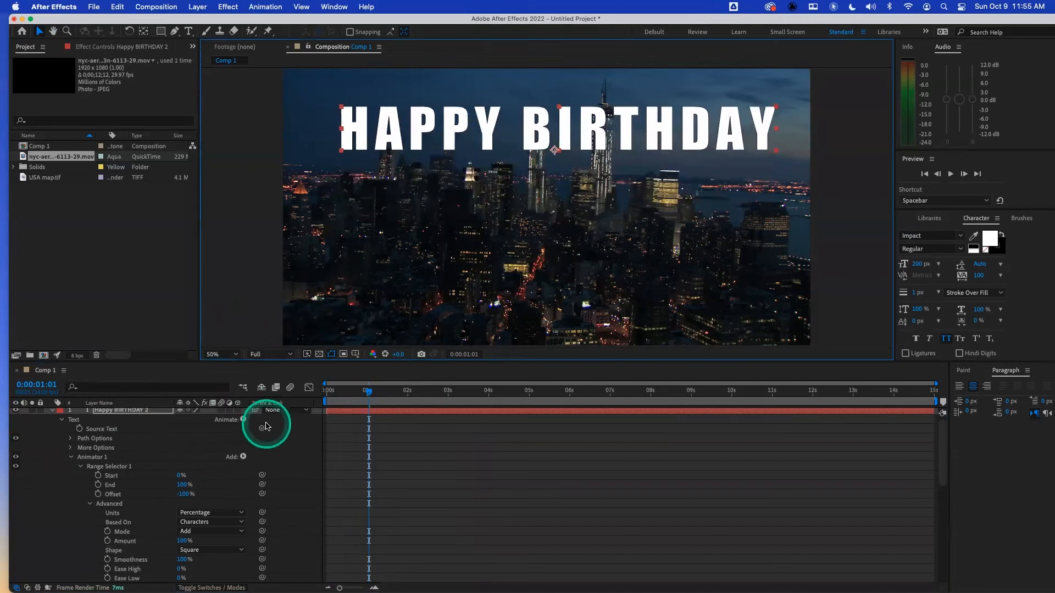
- Try the duplicate's range selector End at 0%, and return it to 100%
{"action": "left_click", "coordinate": [179, 485]}
{"action": "left_click_drag", "start_coordinate": [179, 485], "coordinate": [157, 485]}
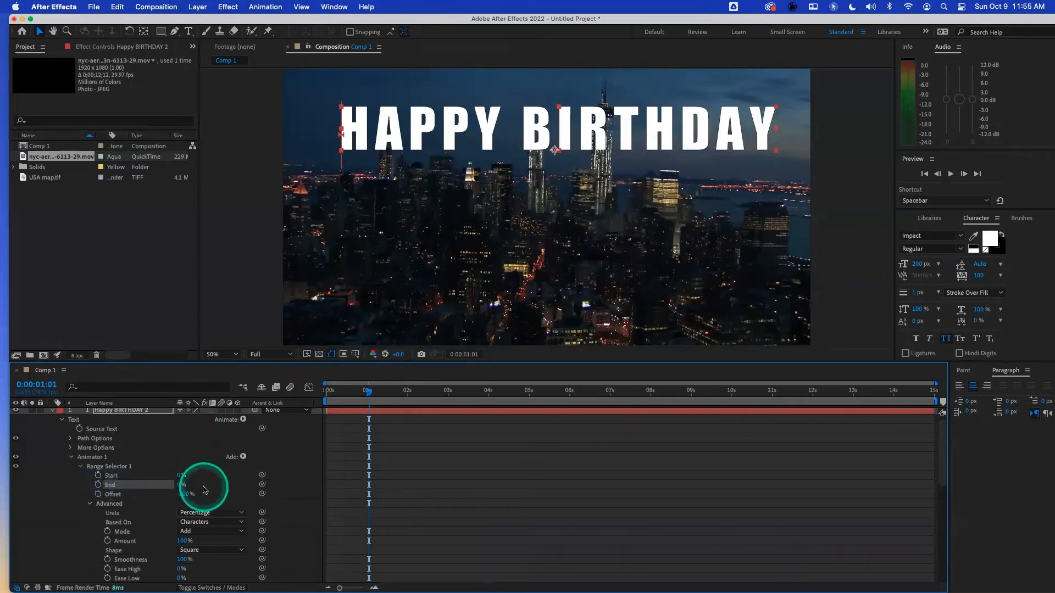
{"action": "left_click_drag", "start_coordinate": [178, 485], "coordinate": [243, 485]}
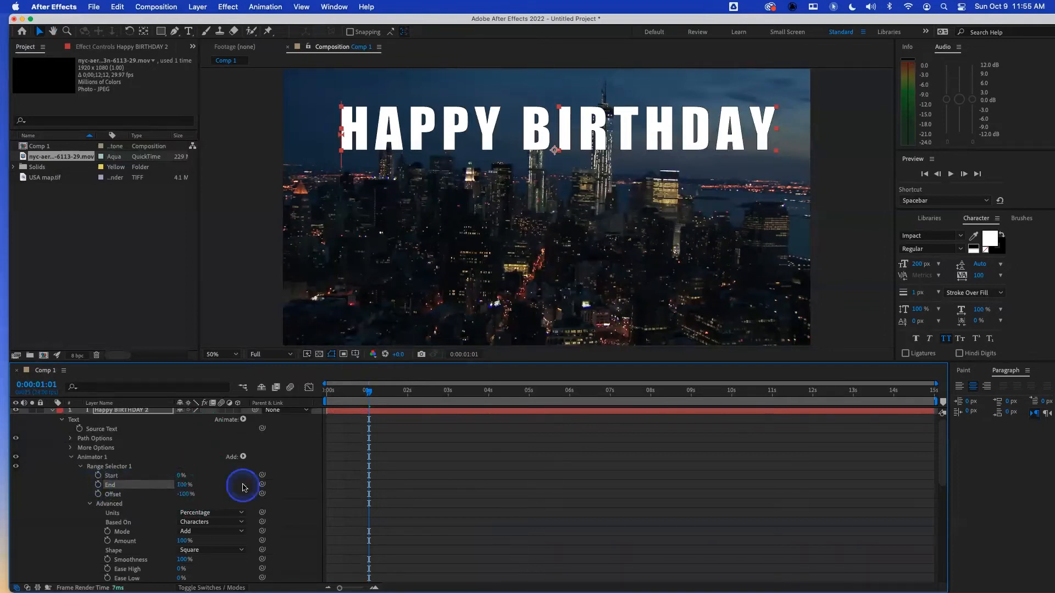
- Set the duplicate's range selector Offset to 0% and keyframe its Start from 0% at 0:00:01:01 to 100% at 0:00:03:00
{"action": "left_click", "coordinate": [186, 495]}
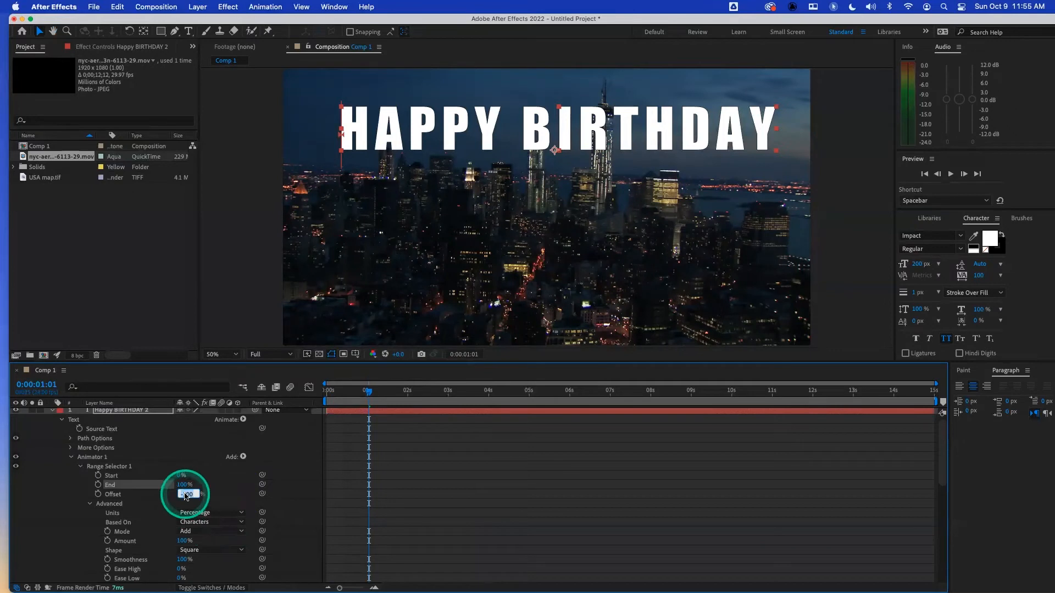
{"action": "type", "text": "0"}
{"action": "key", "text": "Return"}
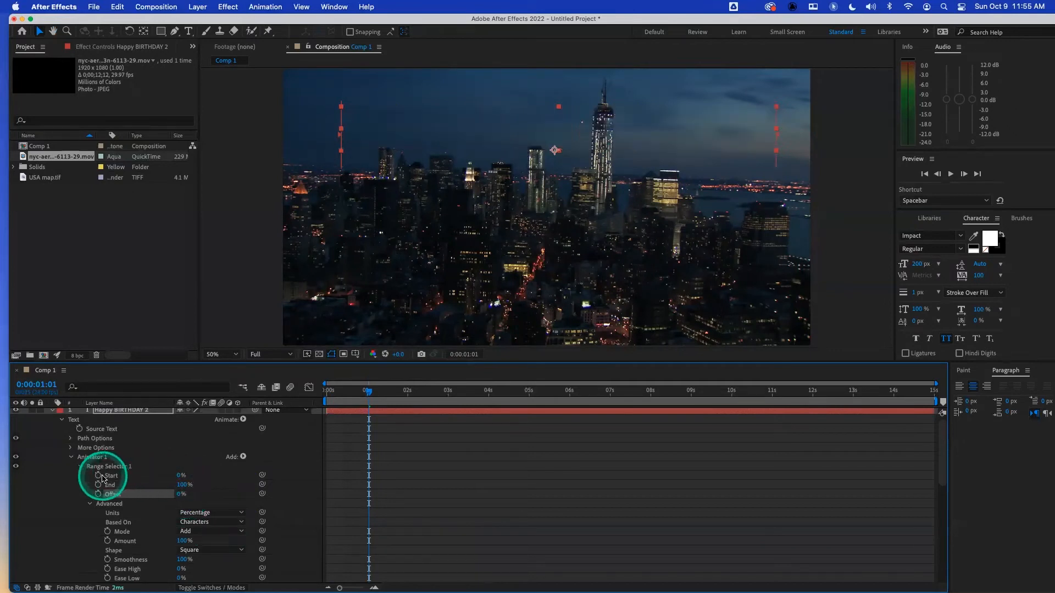
{"action": "left_click", "coordinate": [448, 392]}
{"action": "left_click_drag", "start_coordinate": [180, 476], "coordinate": [242, 472]}
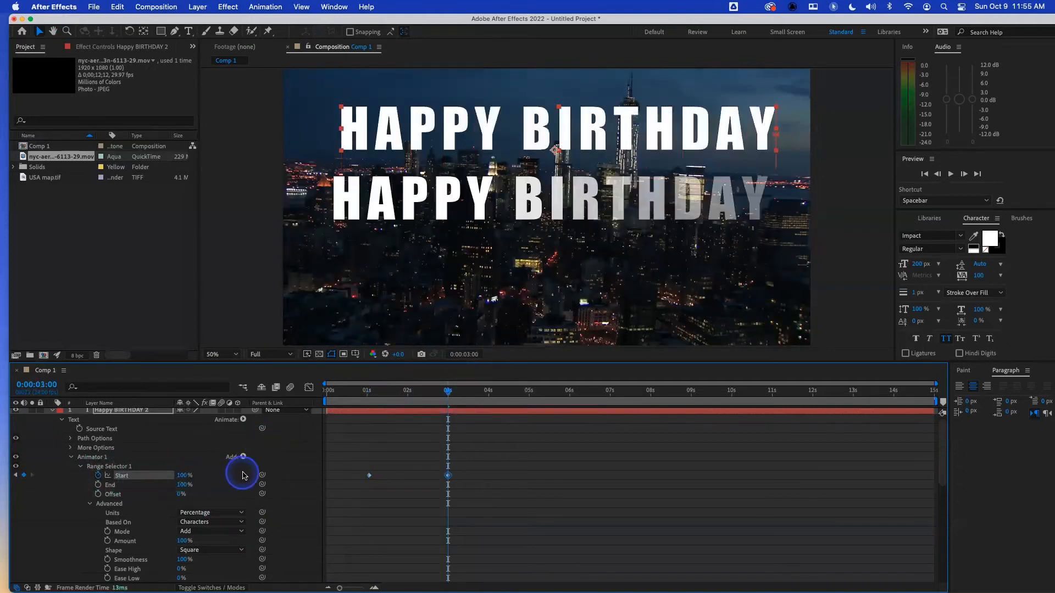
- Align the duplicate's two Start keyframes with the original layer's Offset keyframes at about 0:00:01:00 and 0:00:04:00
{"action": "key", "text": "u"}
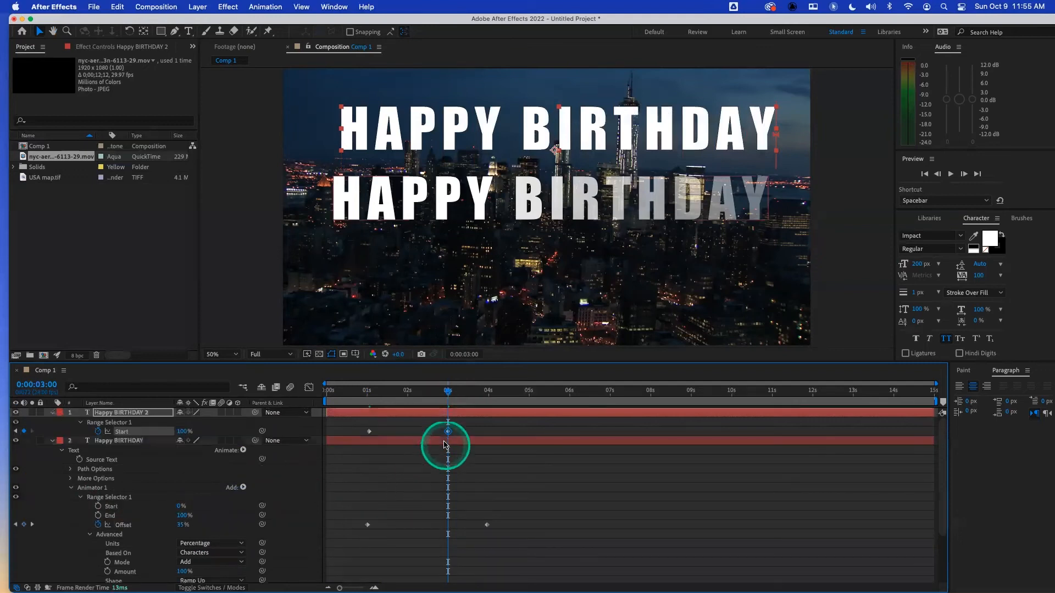
{"action": "left_click_drag", "start_coordinate": [448, 434], "coordinate": [488, 432]}
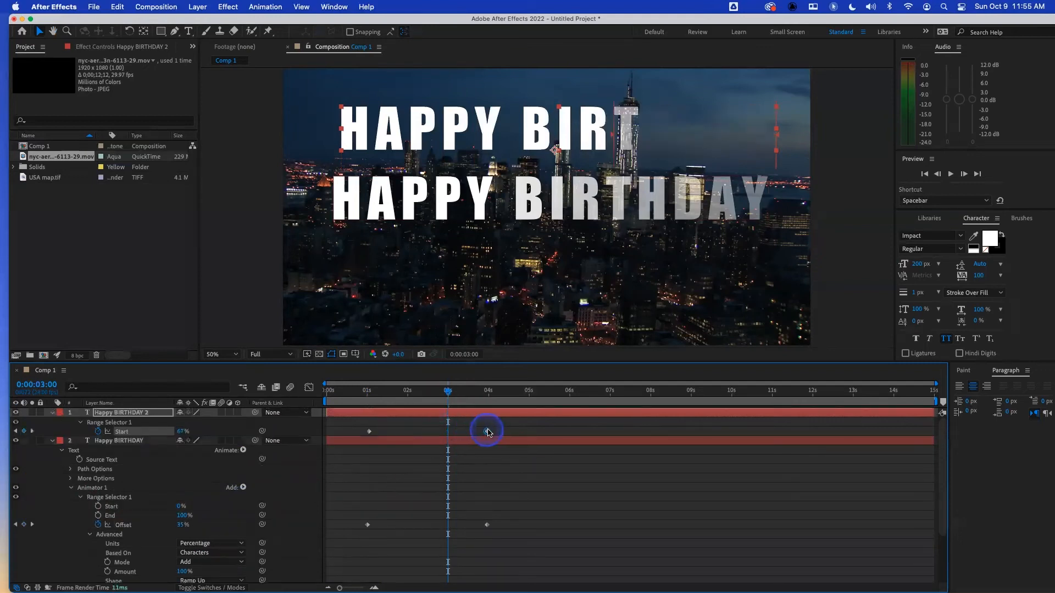
{"action": "left_click_drag", "start_coordinate": [448, 390], "coordinate": [367, 397]}
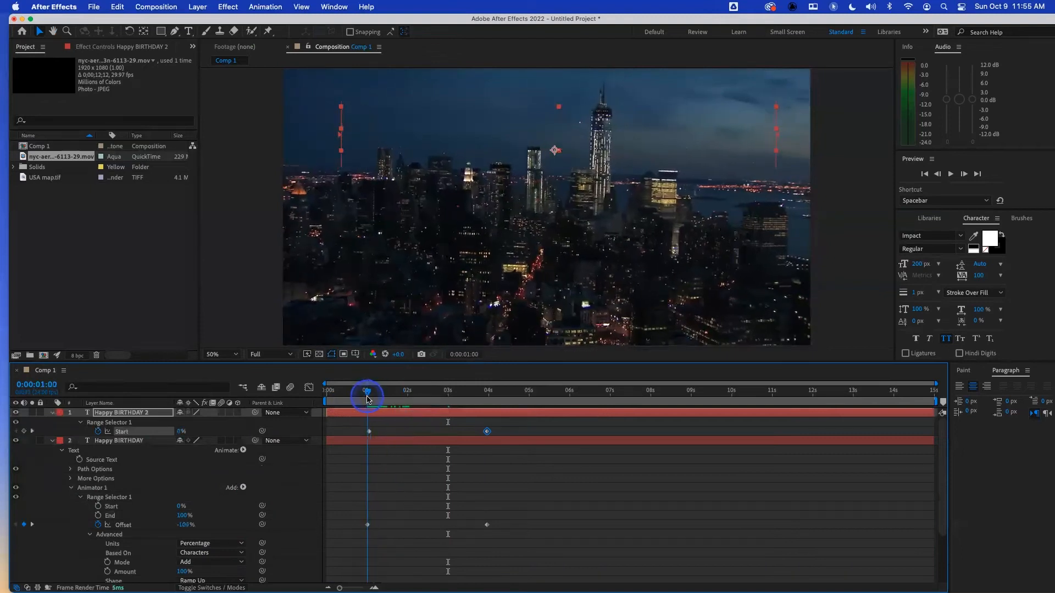
{"action": "left_click", "coordinate": [488, 394]}
- Preview the composition from the start to compare how the two HAPPY BIRTHDAY texts reveal
{"action": "left_click_drag", "start_coordinate": [488, 395], "coordinate": [342, 393]}
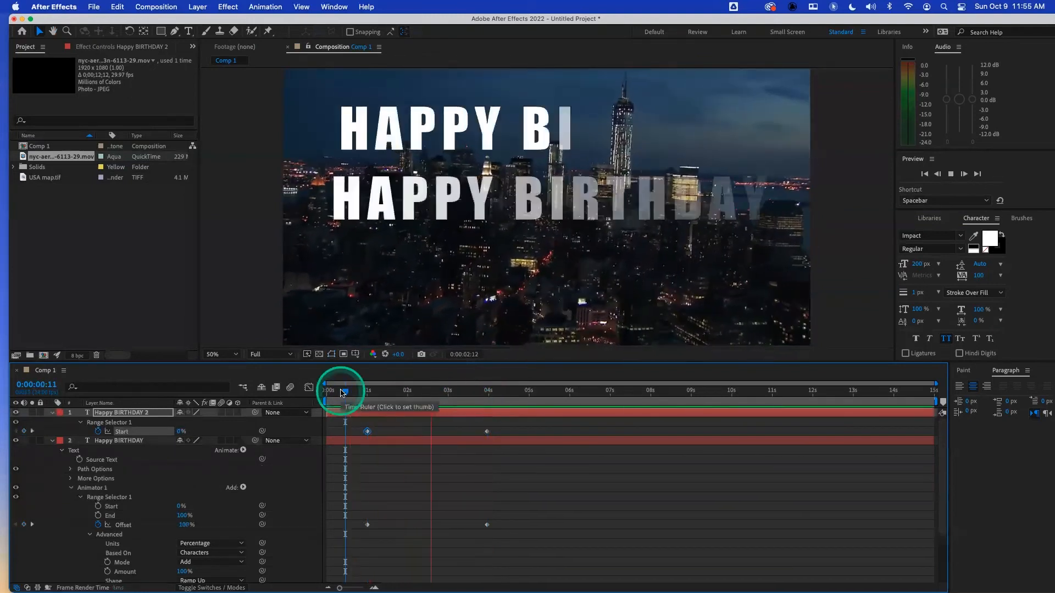
{"action": "left_click", "coordinate": [411, 273]}
{"action": "left_click_drag", "start_coordinate": [353, 389], "coordinate": [331, 388]}
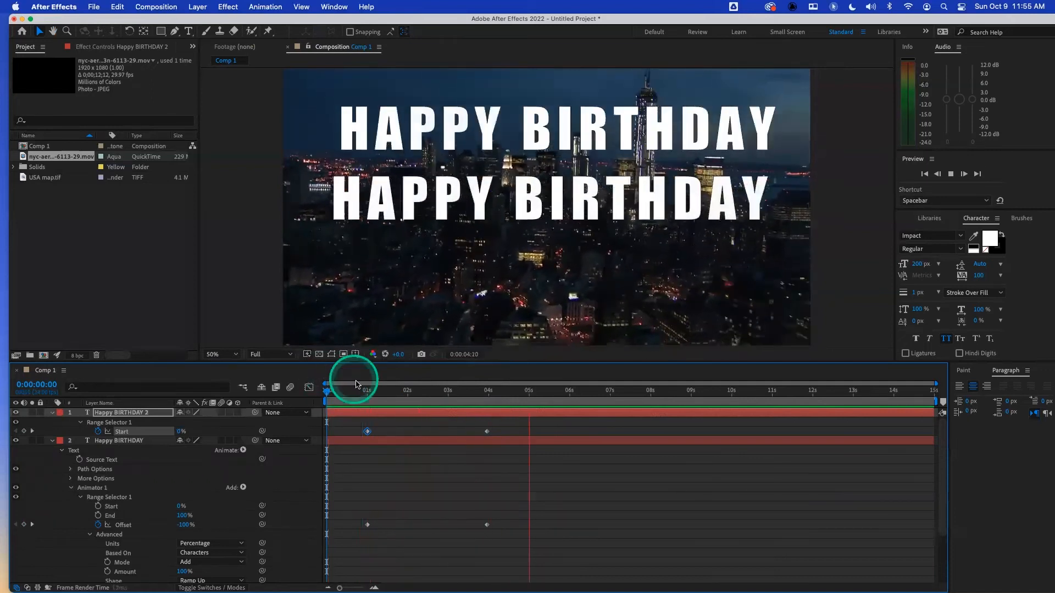
{"action": "key", "text": "space"}
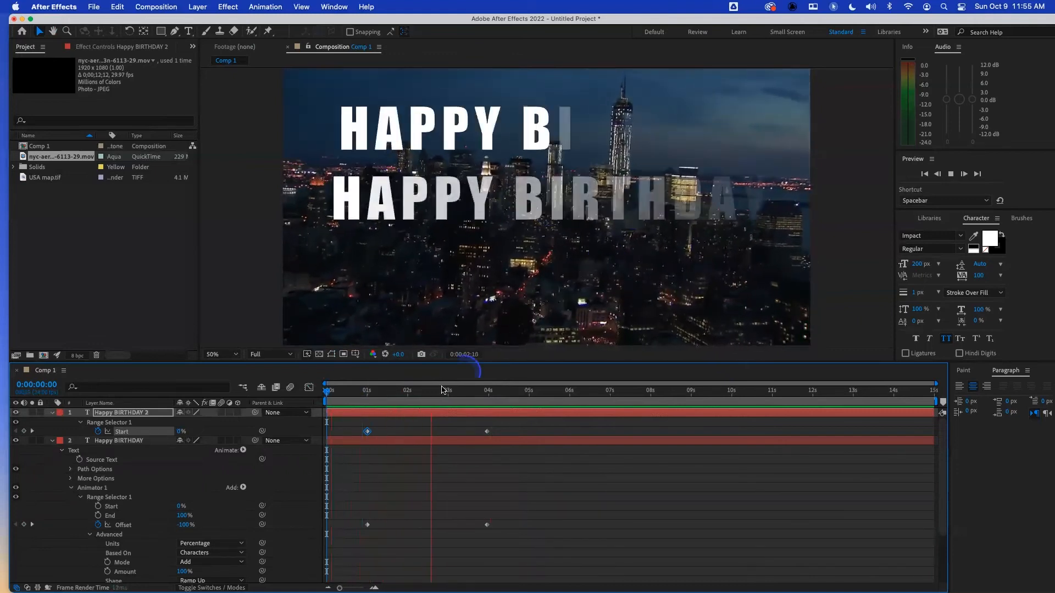
{"action": "left_click_drag", "start_coordinate": [368, 390], "coordinate": [342, 391]}
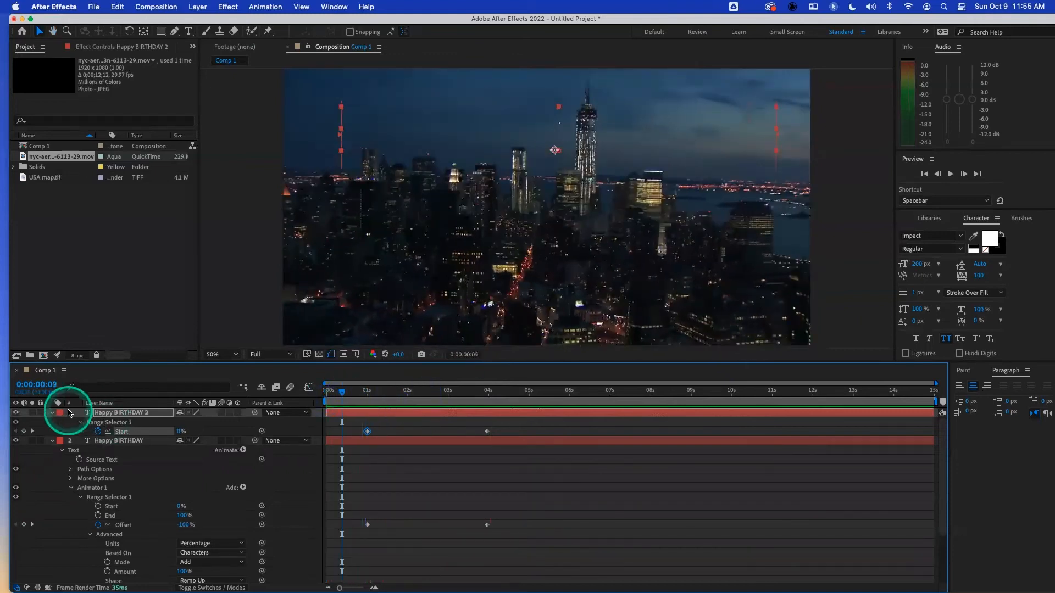
- Set the animator's Blur to 100 on both the duplicate and the original Happy BIRTHDAY layers
{"action": "left_click", "coordinate": [52, 413]}
{"action": "left_click", "coordinate": [53, 413]}
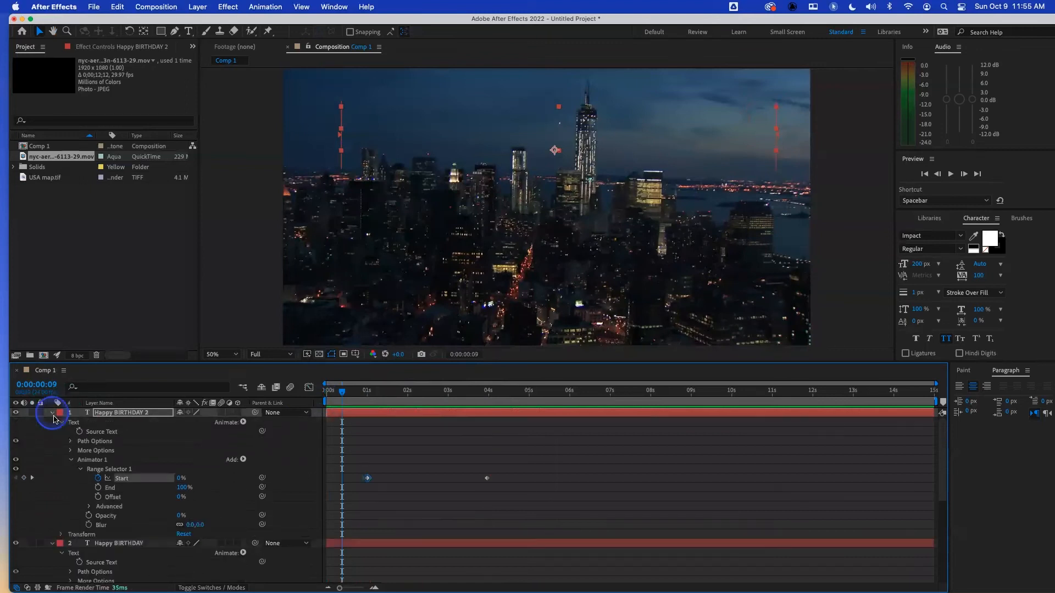
{"action": "left_click", "coordinate": [186, 526]}
{"action": "type", "text": "100"}
{"action": "key", "text": "Return"}
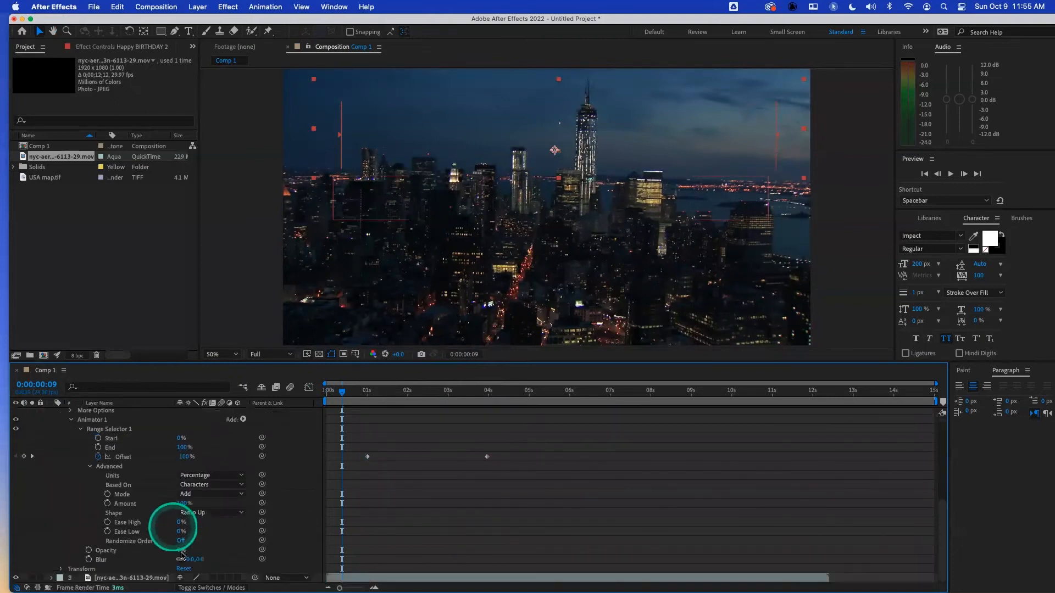
{"action": "left_click", "coordinate": [191, 560]}
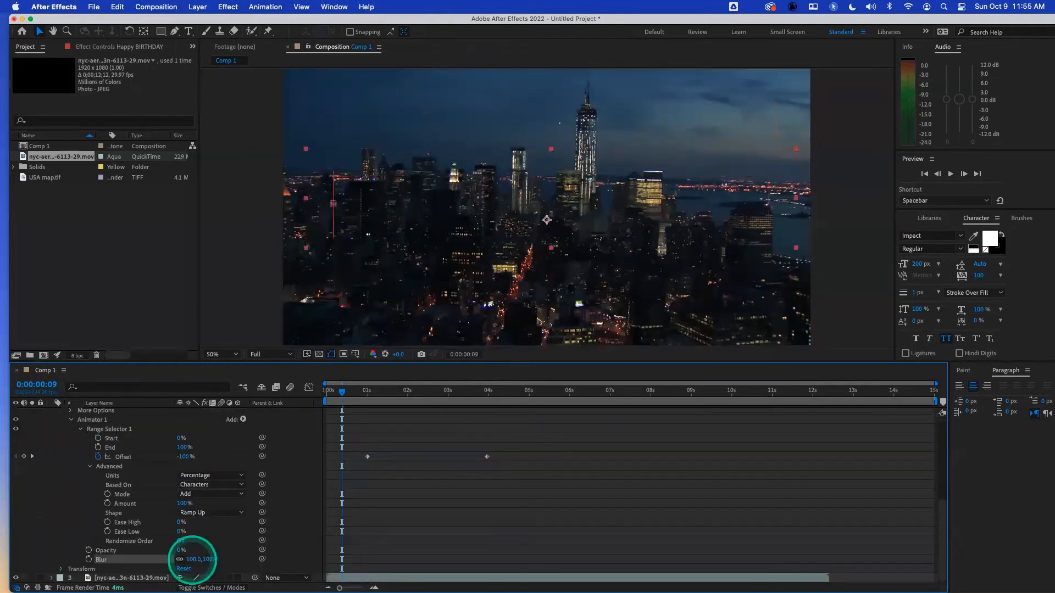
- Preview the blurred reveal of both text layers from the beginning of the composition
{"action": "key", "text": "space"}
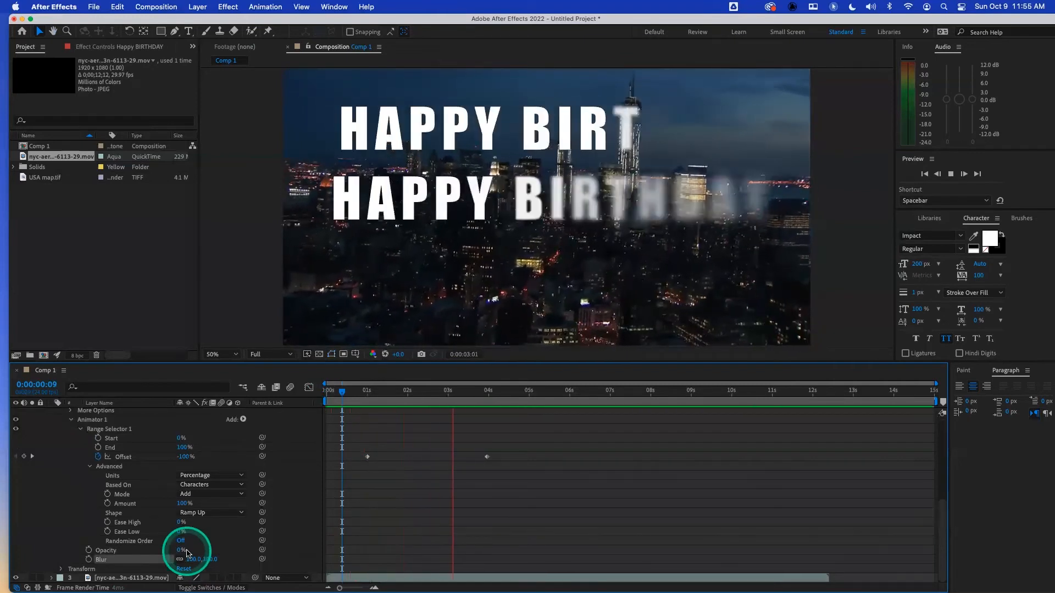
{"action": "key", "text": "space"}
{"action": "left_click_drag", "start_coordinate": [350, 396], "coordinate": [320, 395]}
{"action": "key", "text": "space"}
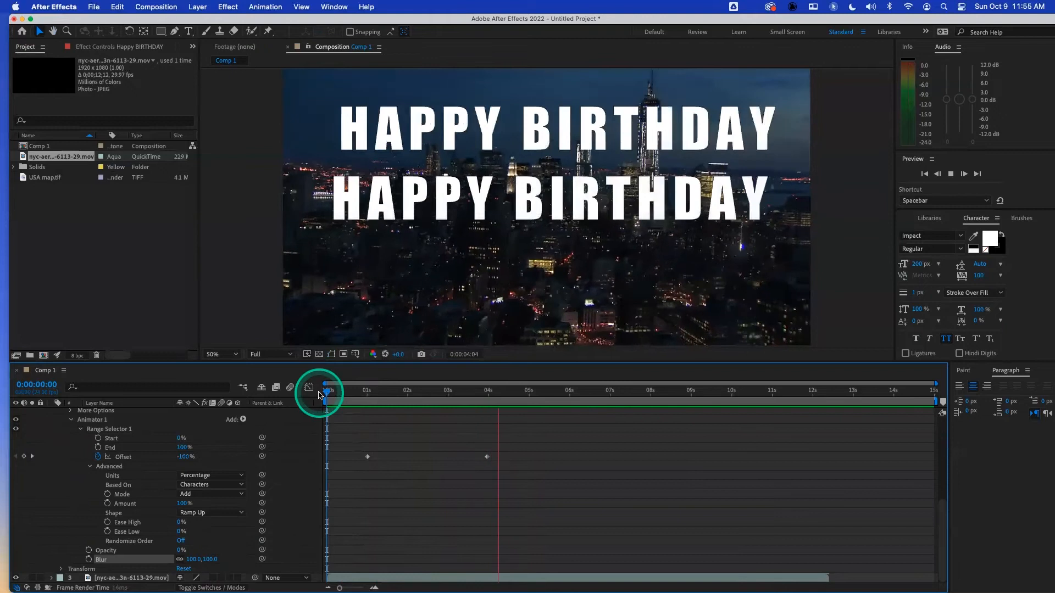
{"action": "key", "text": "space"}
- Delete the duplicate Happy BIRTHDAY 2 layer
{"action": "scroll", "coordinate": [168, 473], "scroll_direction": "up", "scroll_amount": 5}
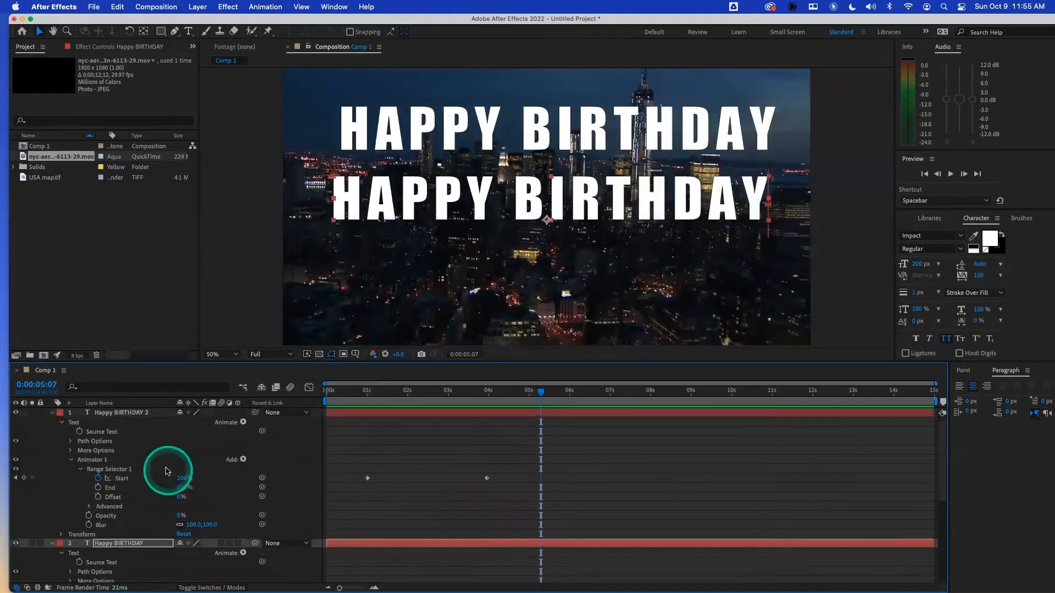
{"action": "left_click", "coordinate": [146, 414]}
{"action": "key", "text": "Delete"}
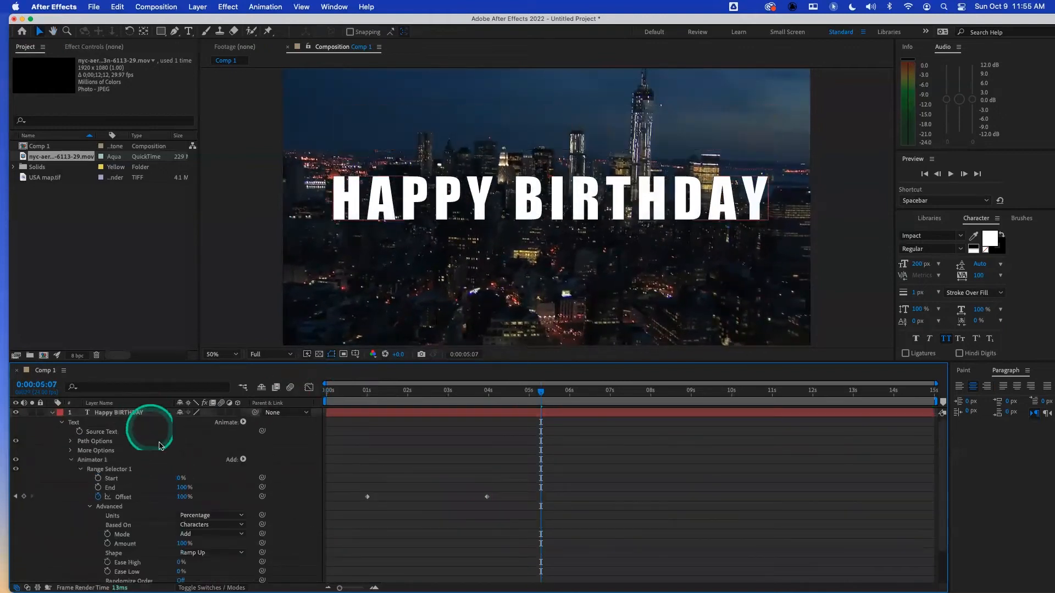
- Try the Triangle Shape on the remaining text's range selector and preview the animation from near the start
{"action": "left_click", "coordinate": [201, 553]}
{"action": "left_click", "coordinate": [214, 558]}
{"action": "left_click", "coordinate": [352, 425]}
{"action": "left_click", "coordinate": [336, 391]}
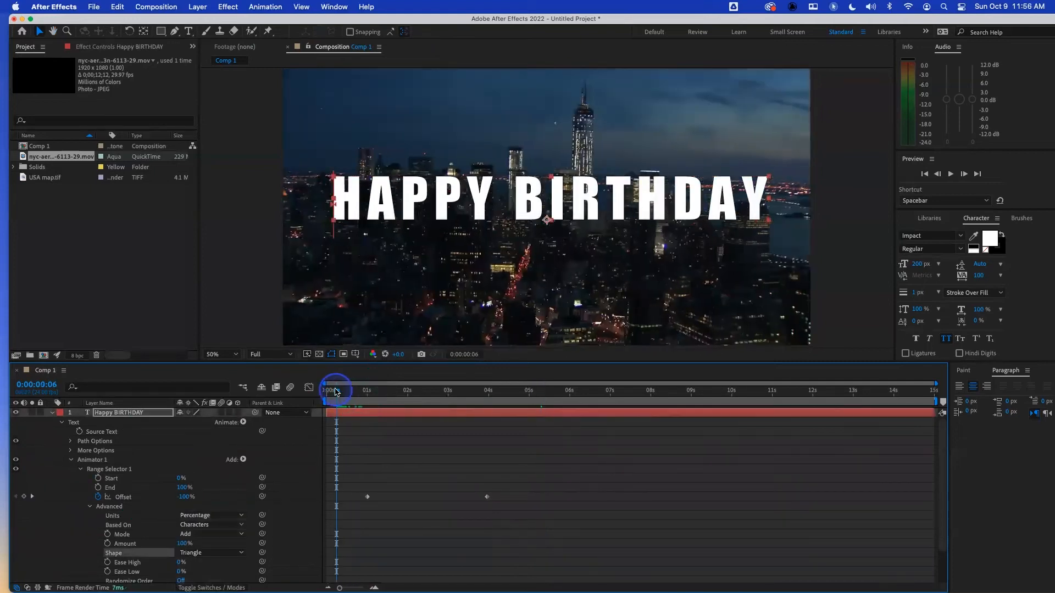
{"action": "key", "text": "space"}
{"action": "key", "text": "space"}
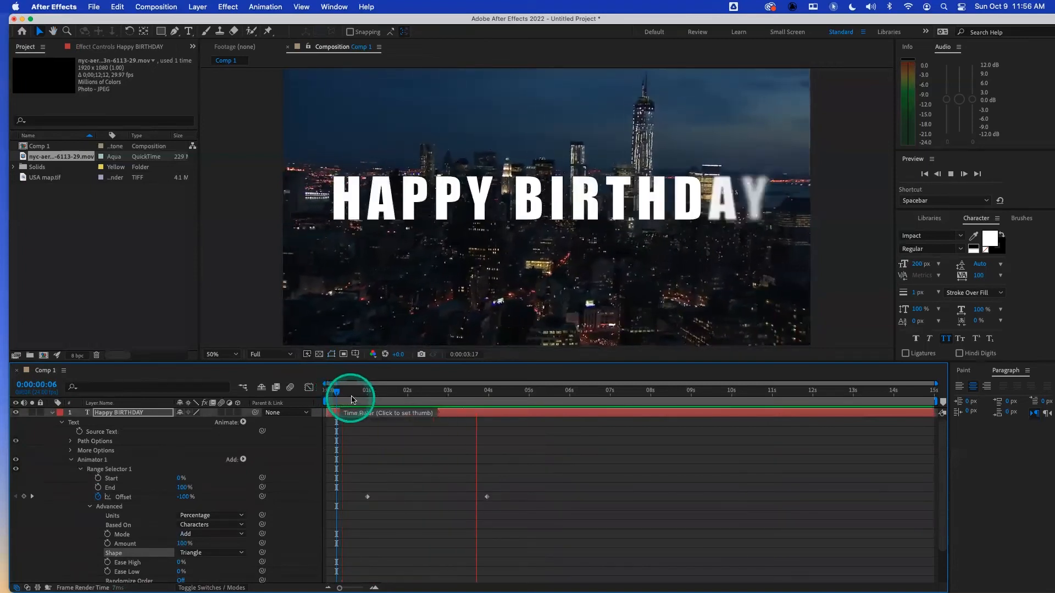
- Try the Round Shape on the text's range selector and preview the animation twice from near the start
{"action": "left_click_drag", "start_coordinate": [368, 392], "coordinate": [346, 399]}
{"action": "left_click", "coordinate": [213, 552]}
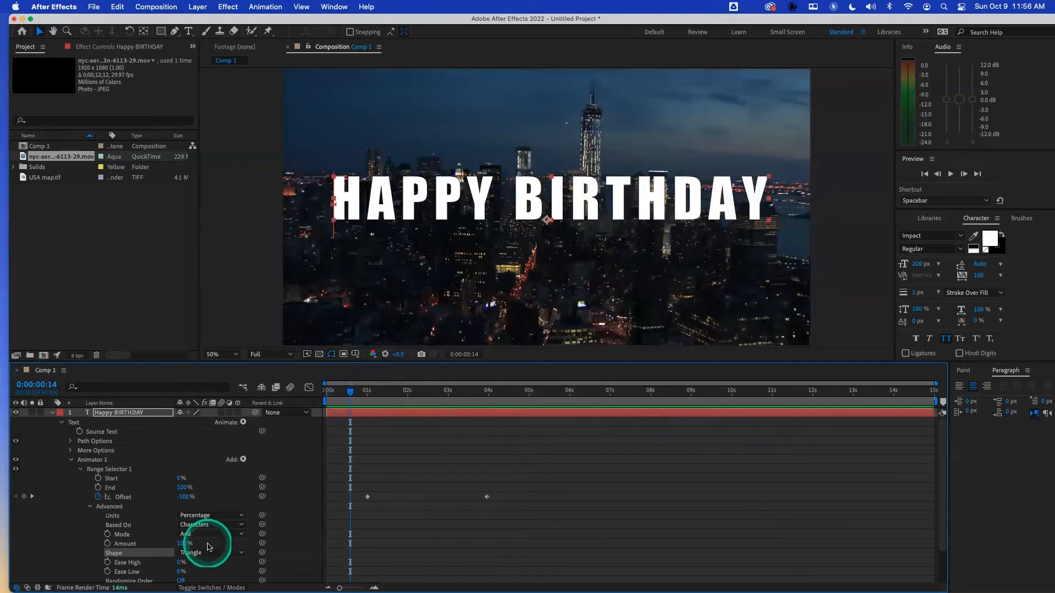
{"action": "left_click", "coordinate": [230, 566]}
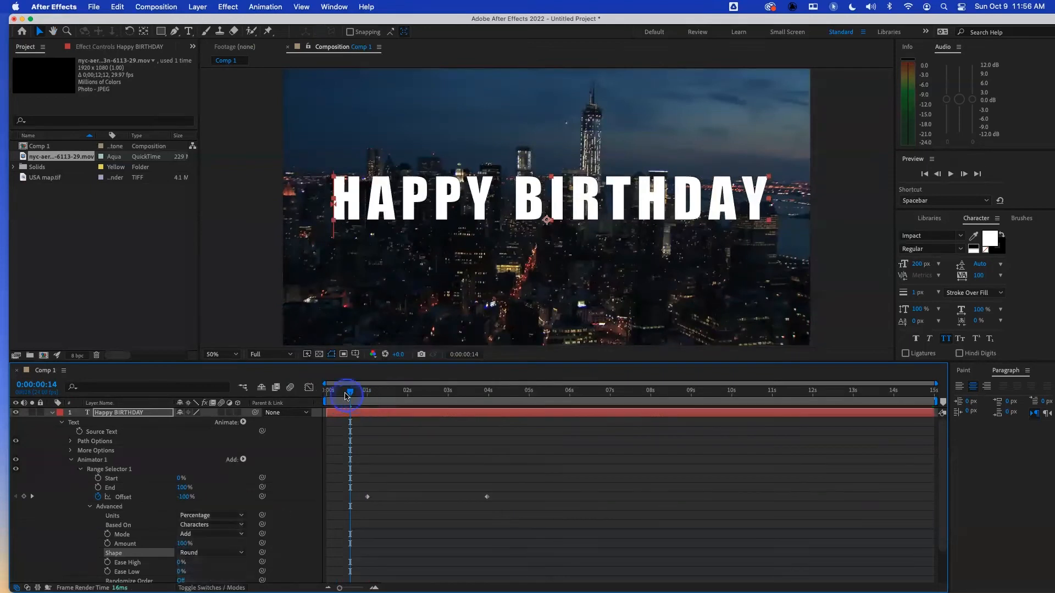
{"action": "left_click_drag", "start_coordinate": [352, 395], "coordinate": [334, 394]}
{"action": "key", "text": "space"}
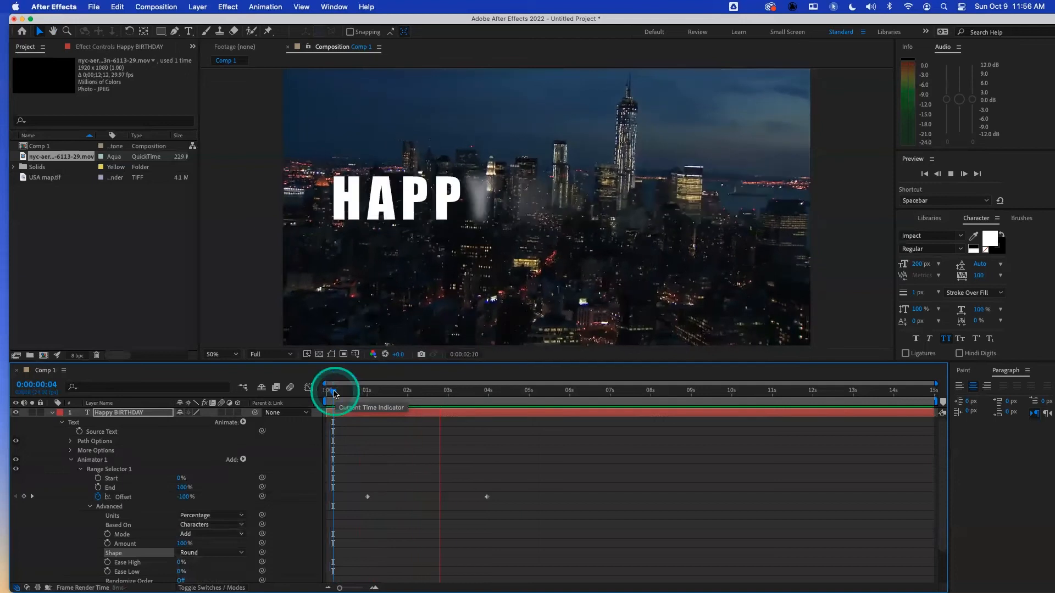
{"action": "left_click", "coordinate": [339, 391]}
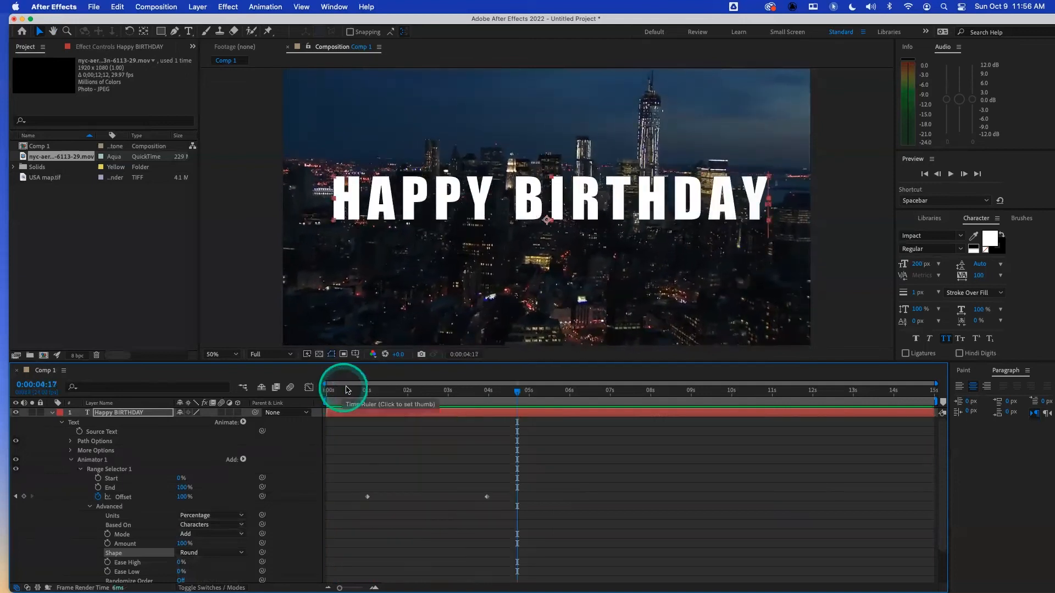
{"action": "left_click", "coordinate": [339, 393]}
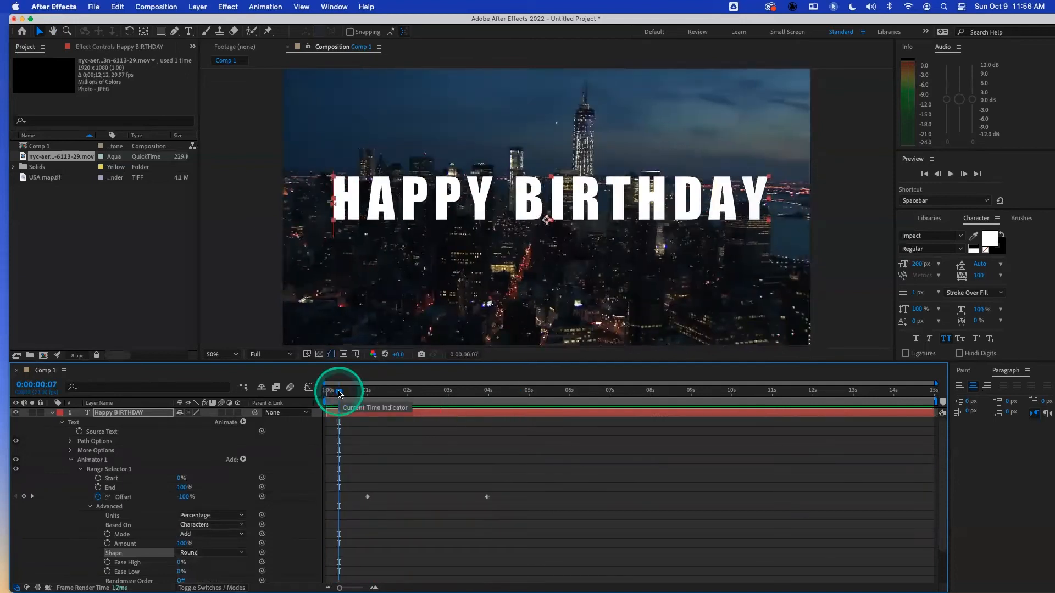
{"action": "key", "text": "space"}
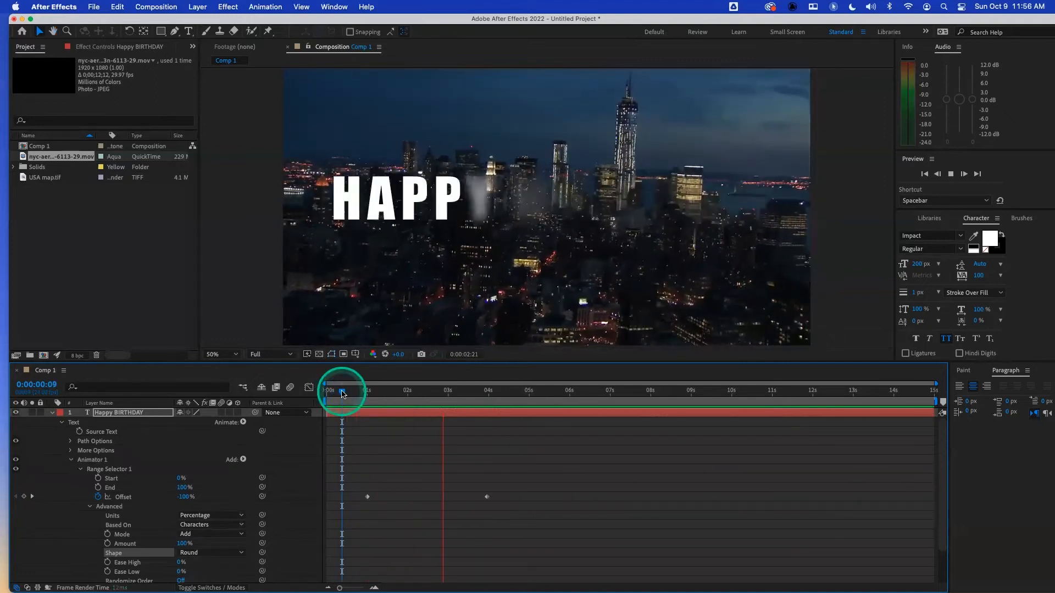
{"action": "key", "text": "space"}
- Set the text's range selector Shape to Smooth and preview the animation from 0:00:00:14
{"action": "left_click", "coordinate": [211, 553]}
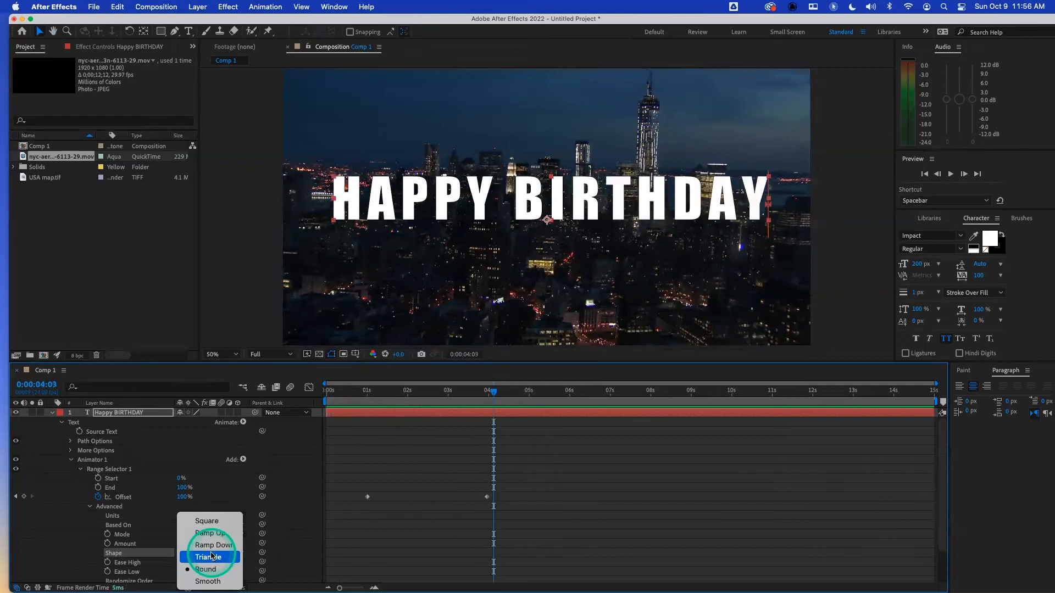
{"action": "left_click", "coordinate": [208, 582]}
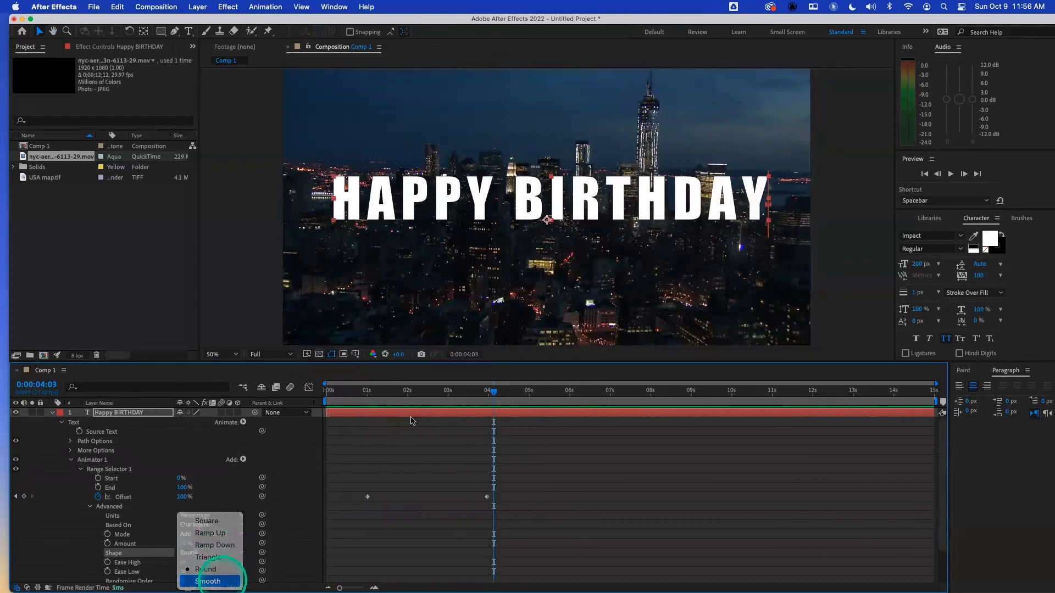
{"action": "left_click", "coordinate": [351, 392]}
{"action": "key", "text": "space"}
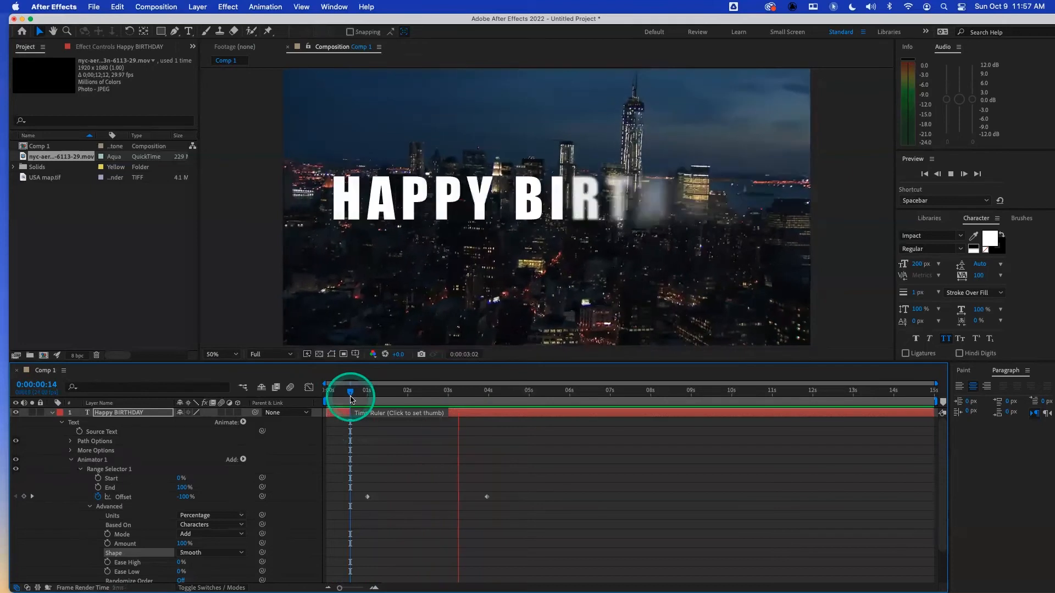
{"action": "key", "text": "space"}
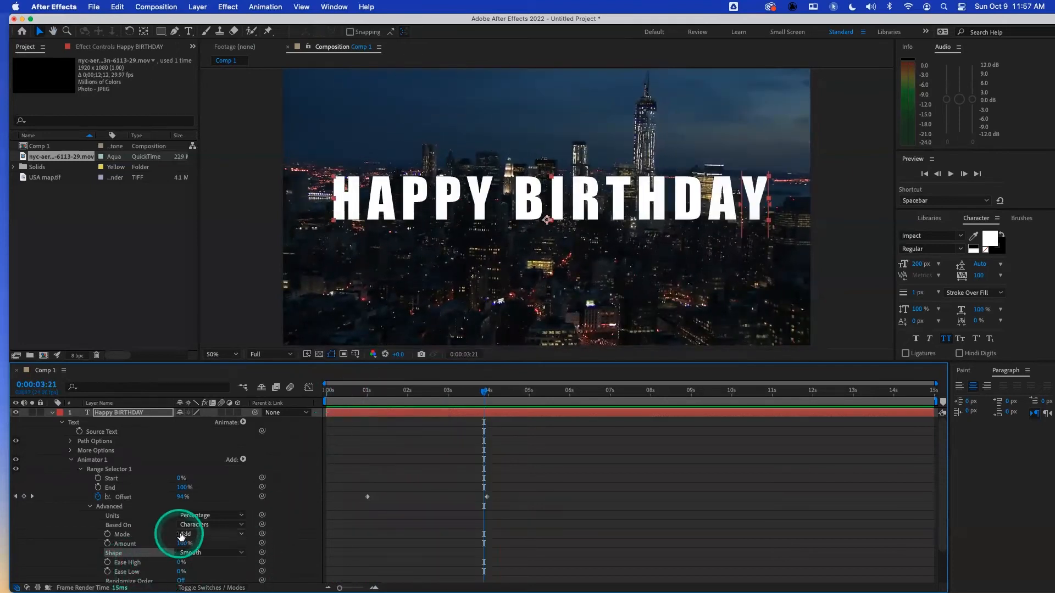
- Turn on Randomize Order for the text's range selector and preview the reveal from 0:00:00:17
{"action": "left_click", "coordinate": [181, 581]}
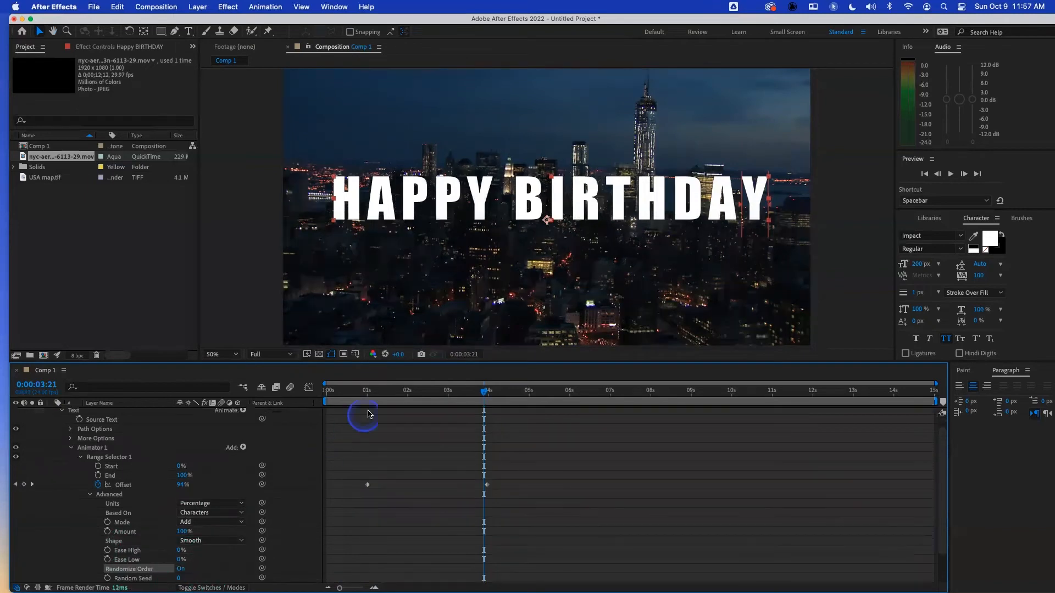
{"action": "left_click_drag", "start_coordinate": [377, 397], "coordinate": [356, 395]}
{"action": "key", "text": "space"}
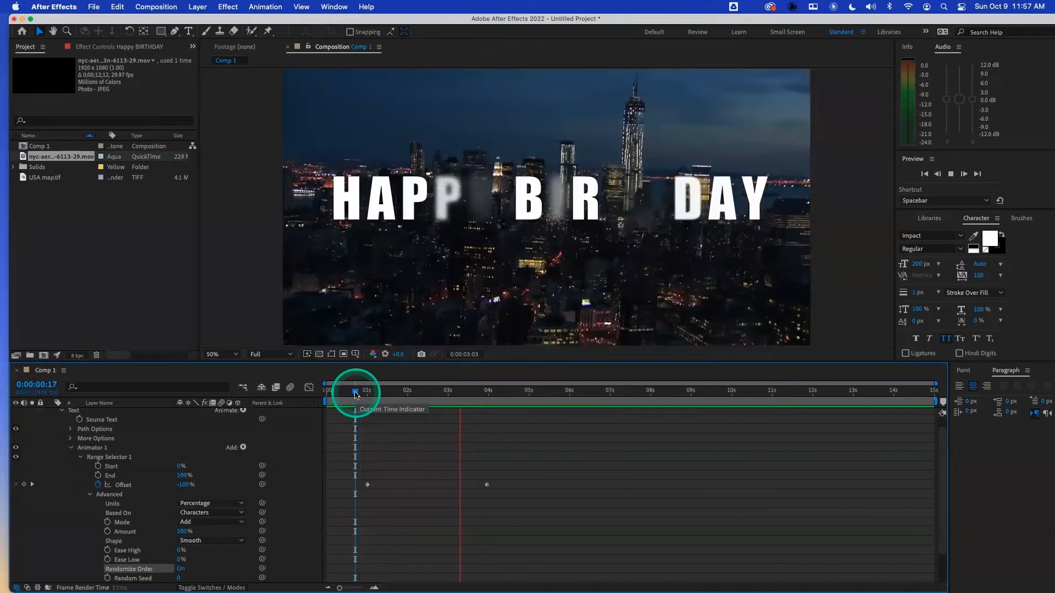
{"action": "key", "text": "space"}
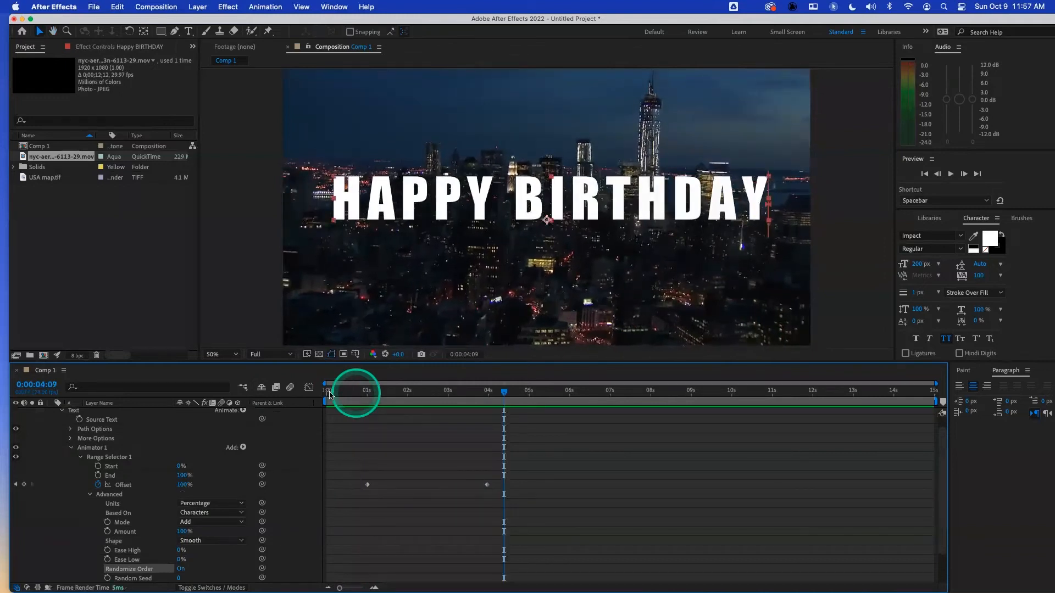
- Collapse Animator 1 on the Happy BIRTHDAY layer and select the animator
{"action": "left_click", "coordinate": [71, 448]}
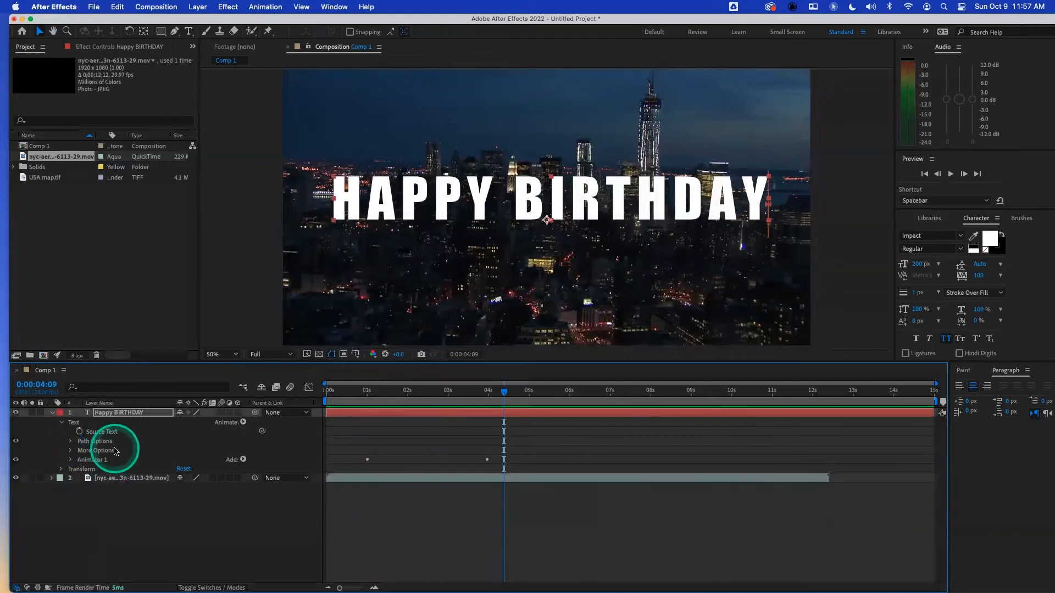
{"action": "left_click", "coordinate": [122, 414]}
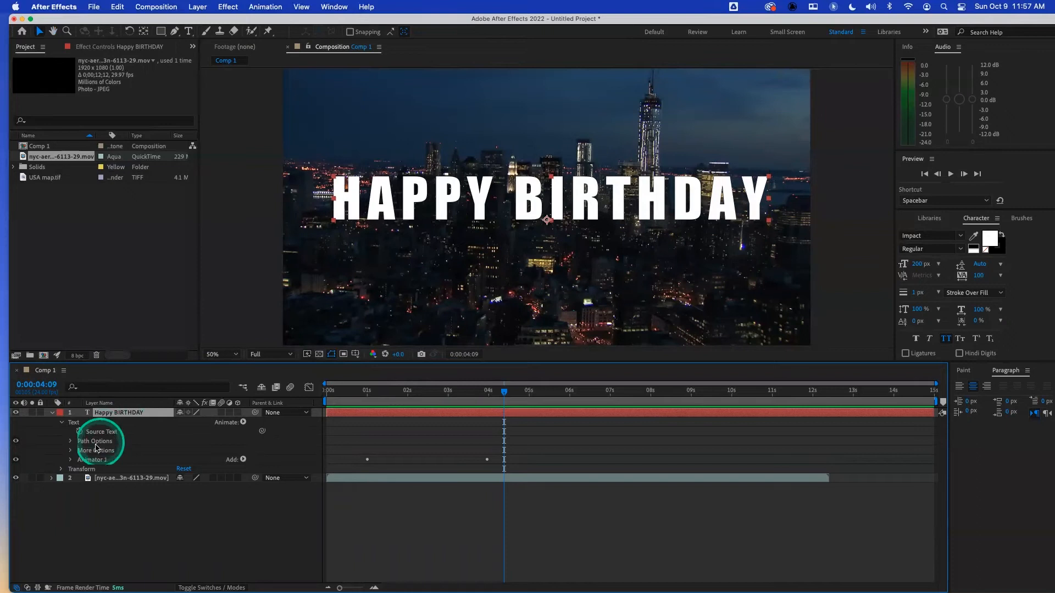
{"action": "left_click", "coordinate": [89, 460]}
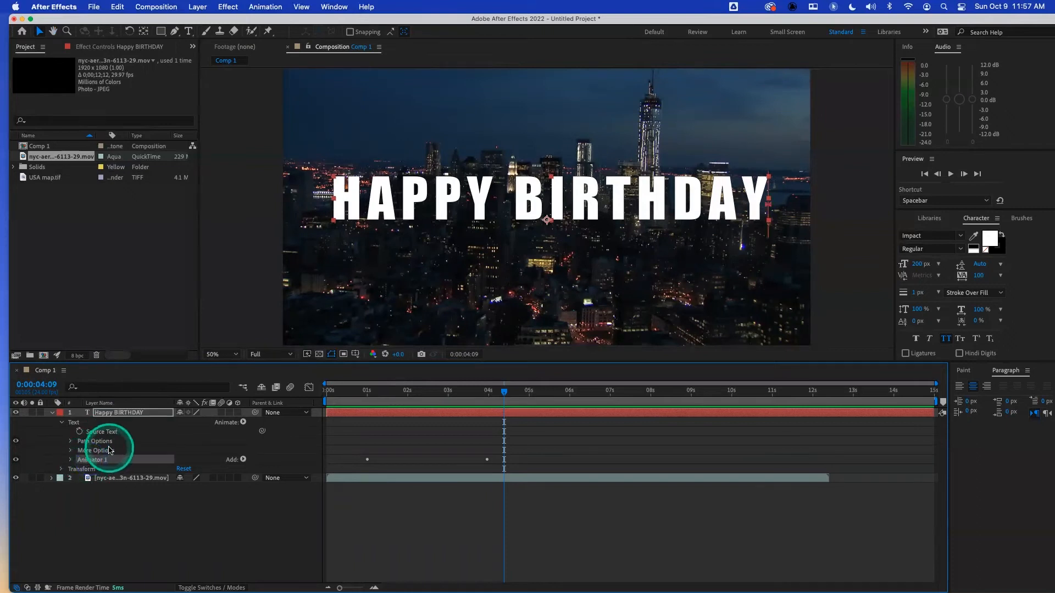
- Delete Animator 1 from the Happy BIRTHDAY layer and leave the layer's text properties expanded
{"action": "key", "text": "Delete"}
{"action": "left_click", "coordinate": [115, 412]}
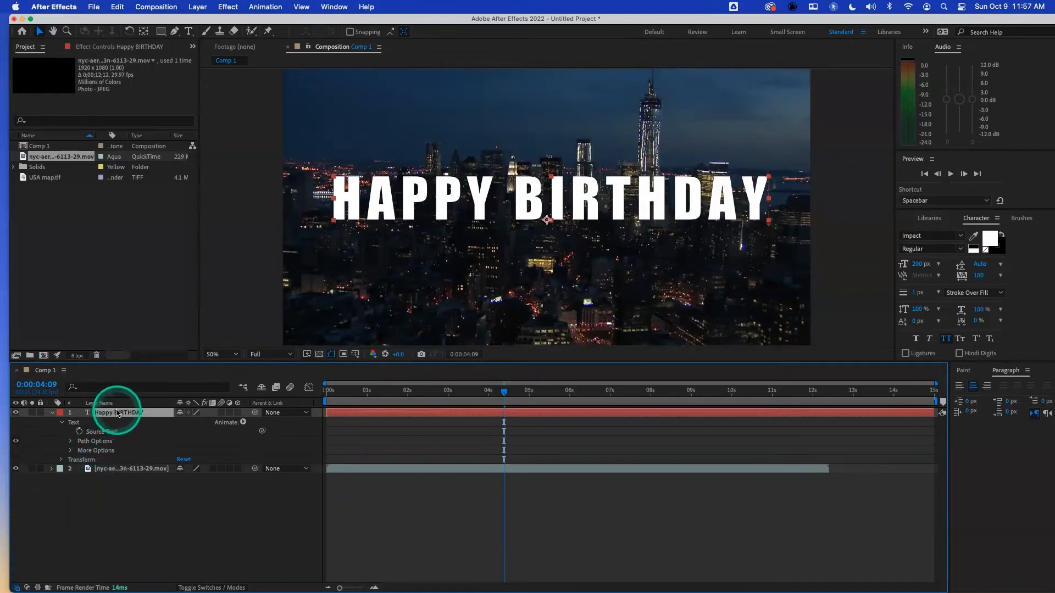
{"action": "left_click", "coordinate": [52, 413]}
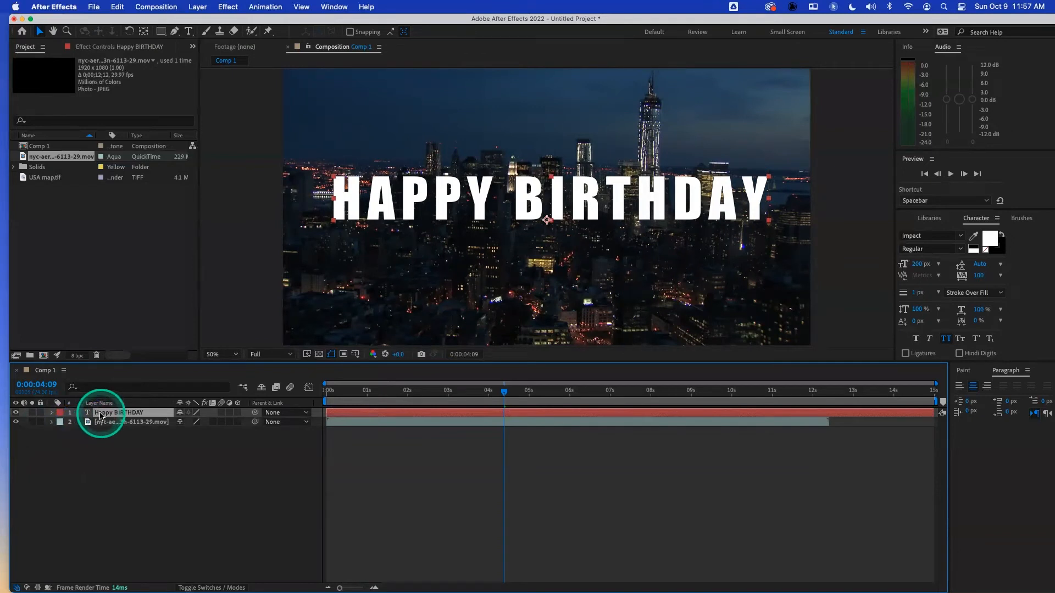
{"action": "left_click", "coordinate": [51, 412]}
{"action": "left_click", "coordinate": [99, 432]}
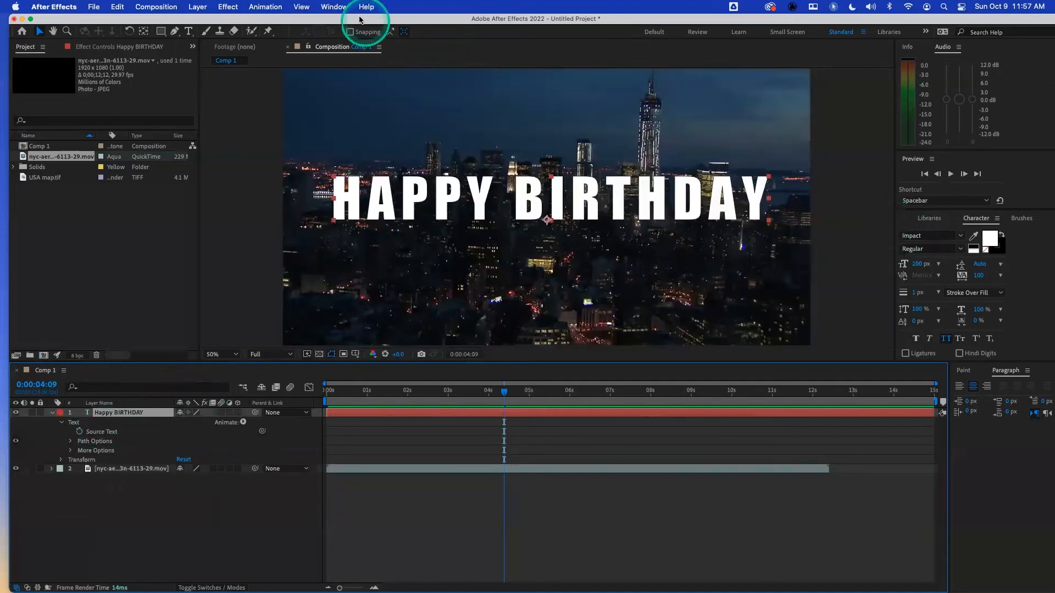
- Show Effects & Presets, look through the Text effects, and expand the Presets folder under Animation Presets
{"action": "left_click", "coordinate": [336, 7]}
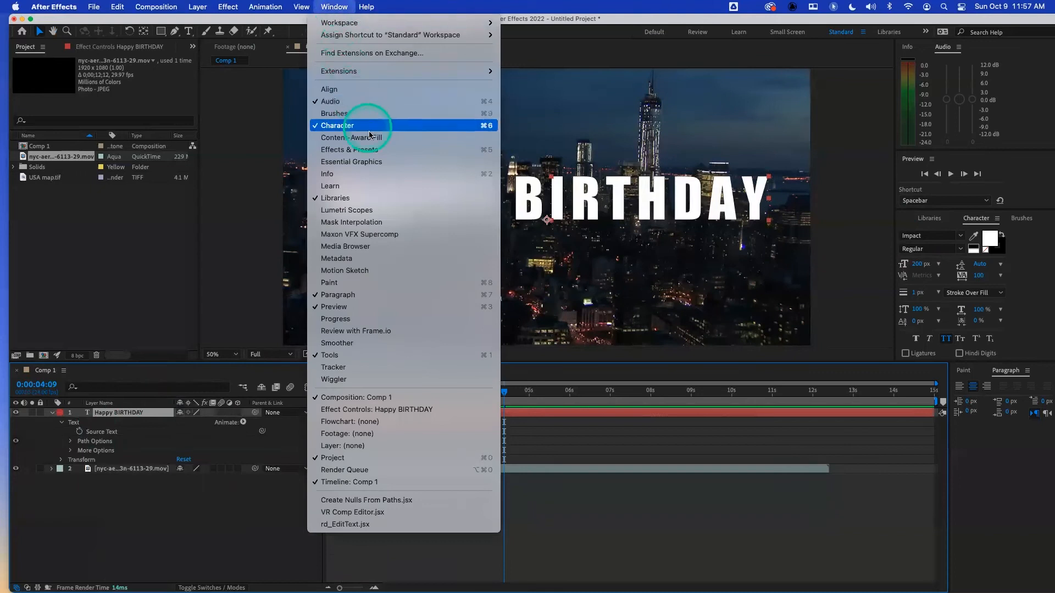
{"action": "left_click", "coordinate": [366, 150]}
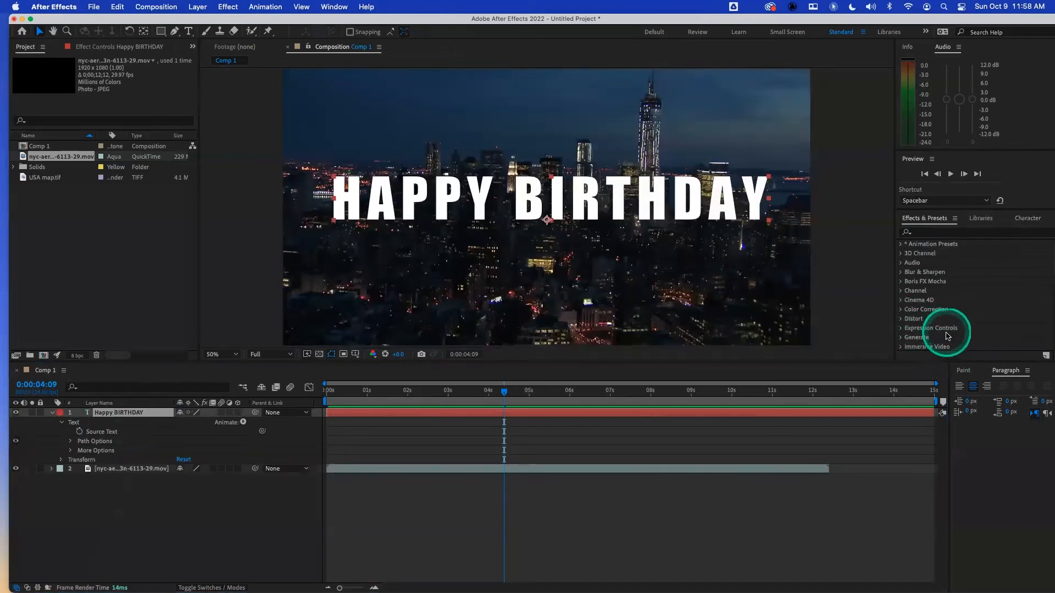
{"action": "scroll", "coordinate": [962, 312], "scroll_direction": "down", "scroll_amount": 5}
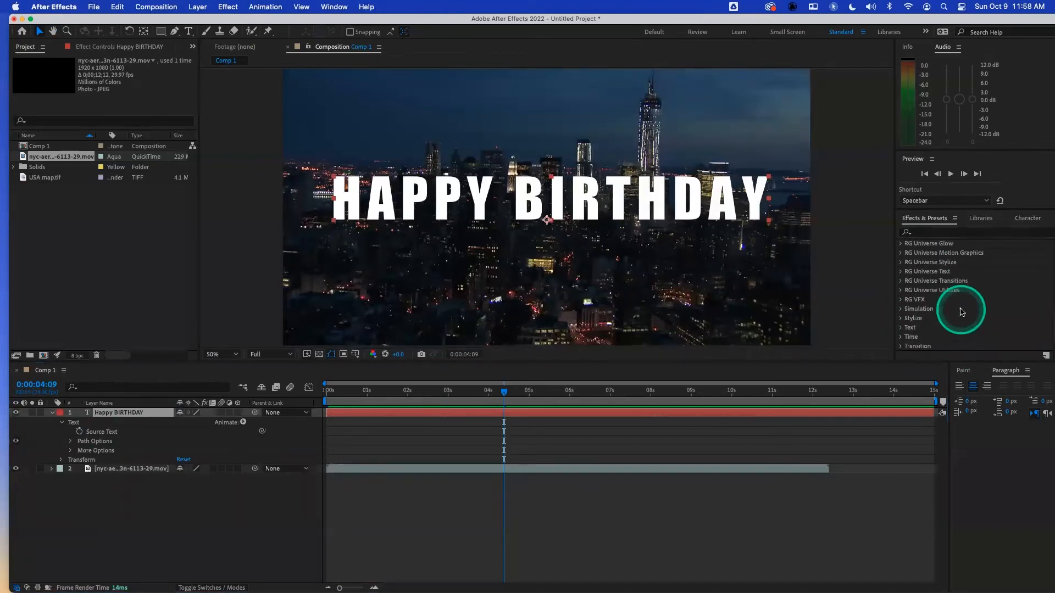
{"action": "scroll", "coordinate": [962, 312], "scroll_direction": "down", "scroll_amount": 2}
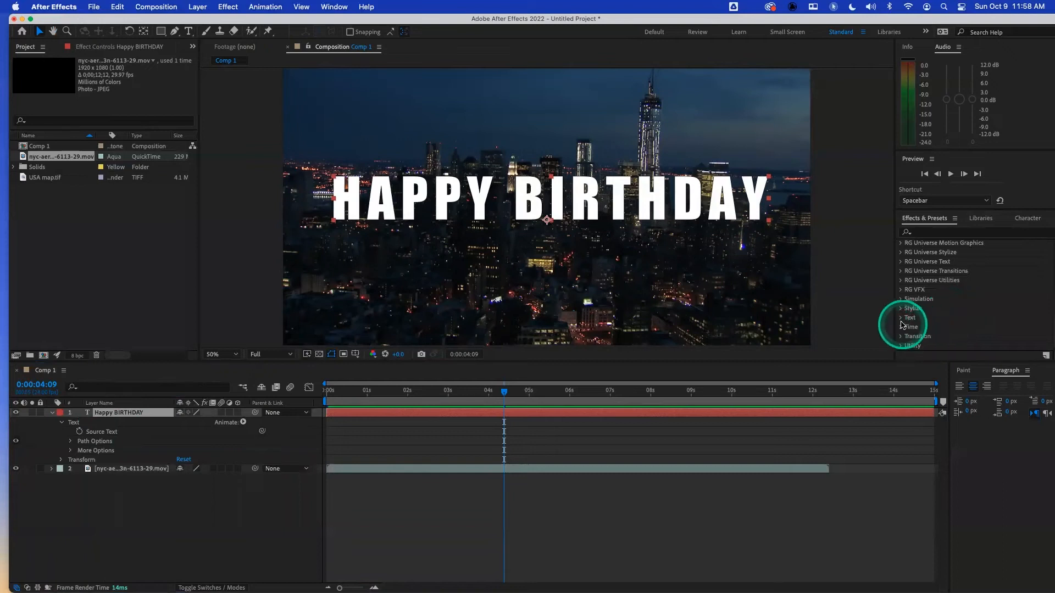
{"action": "left_click", "coordinate": [902, 318]}
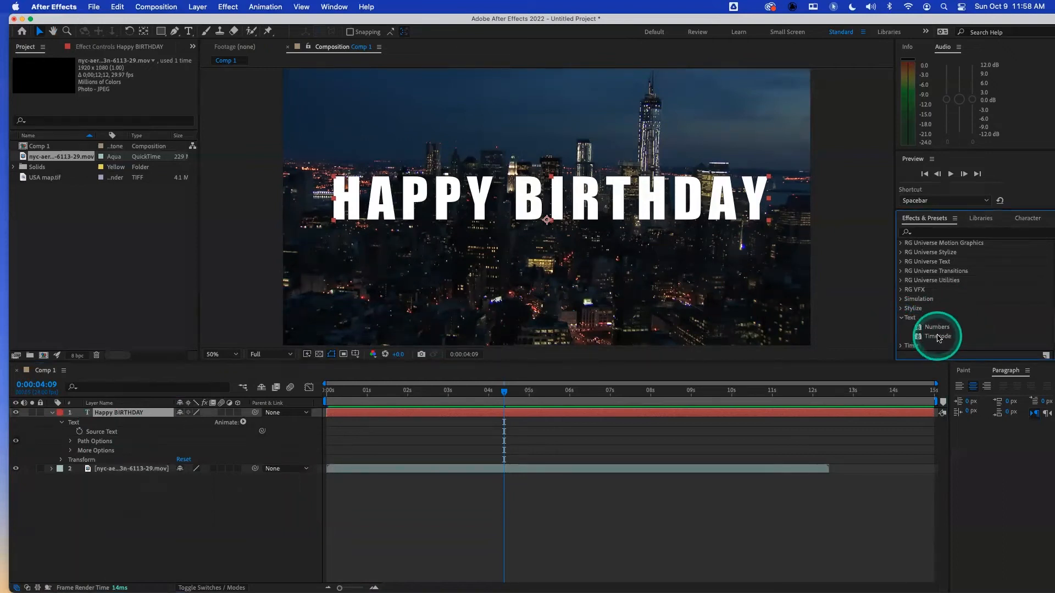
{"action": "scroll", "coordinate": [945, 293], "scroll_direction": "up", "scroll_amount": 10}
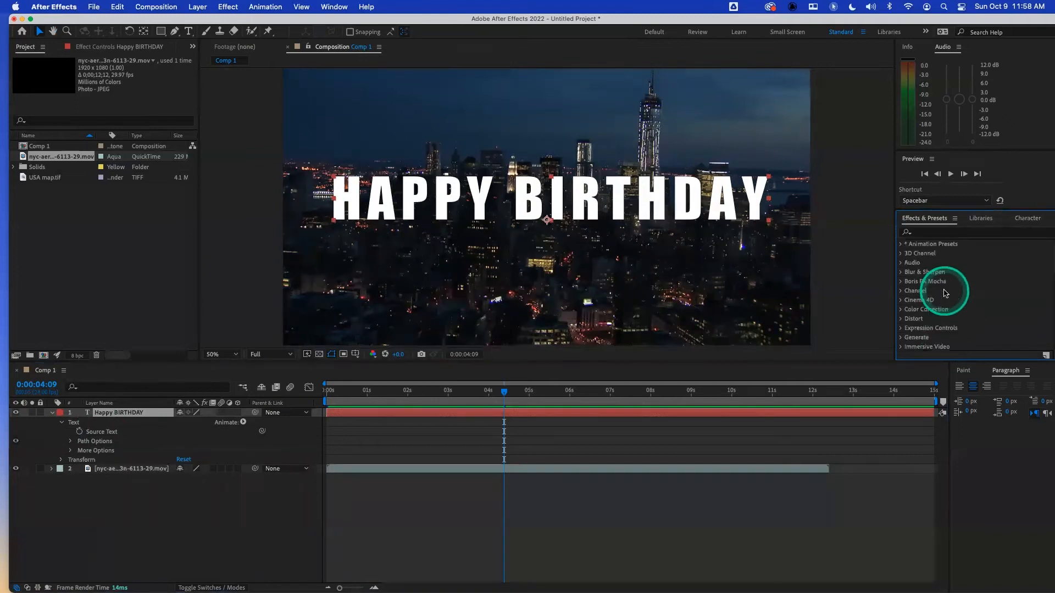
{"action": "left_click", "coordinate": [901, 244]}
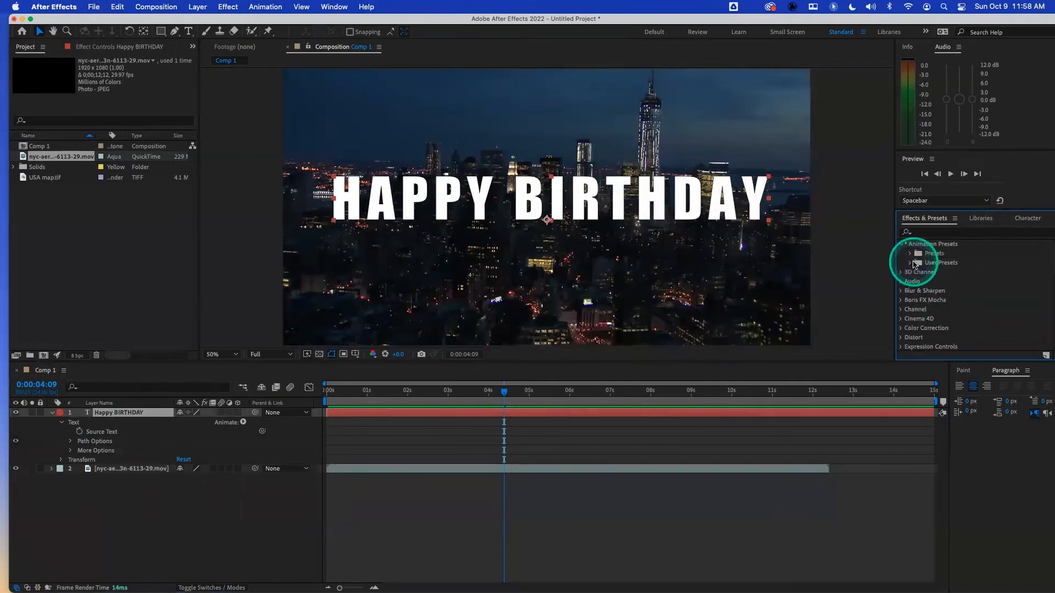
{"action": "left_click", "coordinate": [910, 254]}
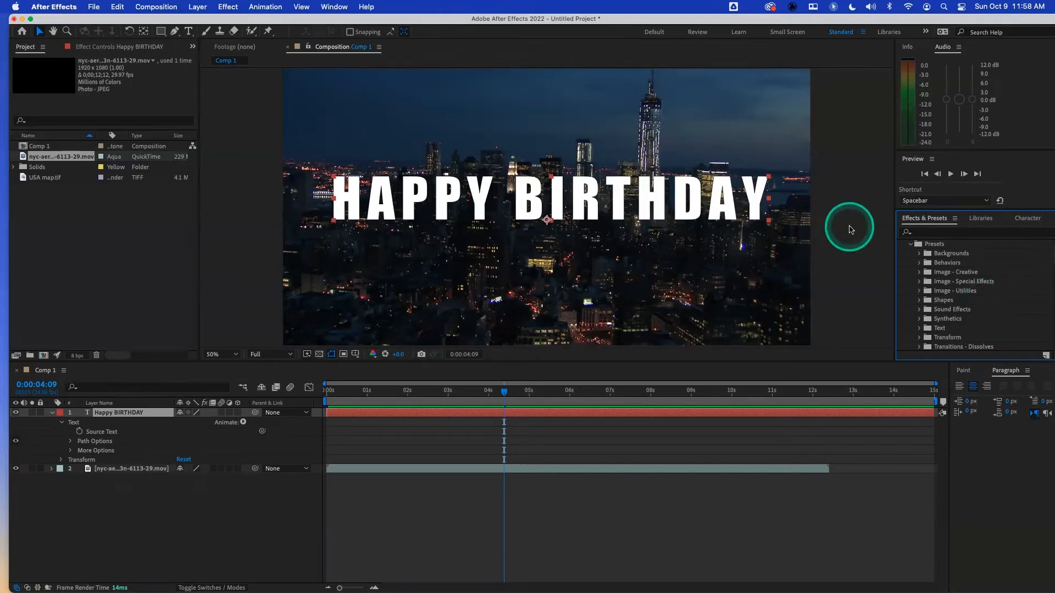
- Delete the city footage layer and create a composition-size solid in gray 9D9D9D
{"action": "left_click", "coordinate": [143, 470]}
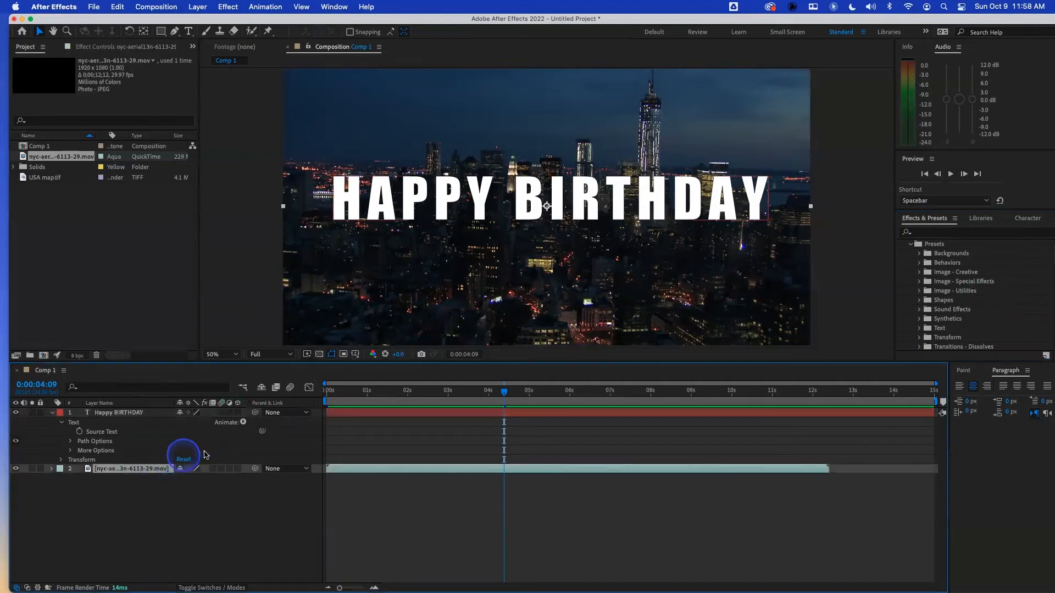
{"action": "key", "text": "Delete"}
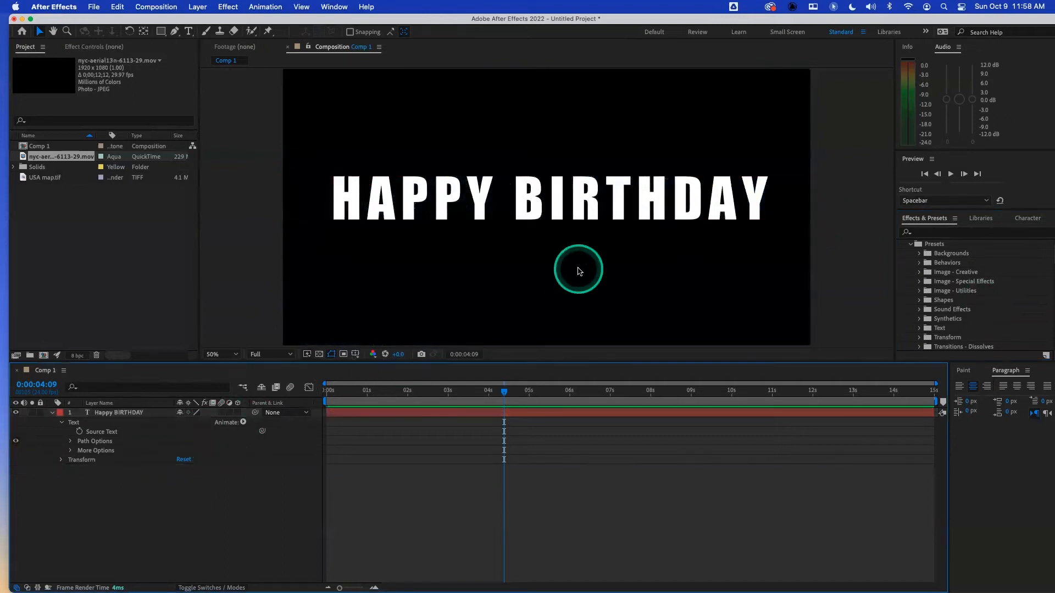
{"action": "key", "text": "super+y"}
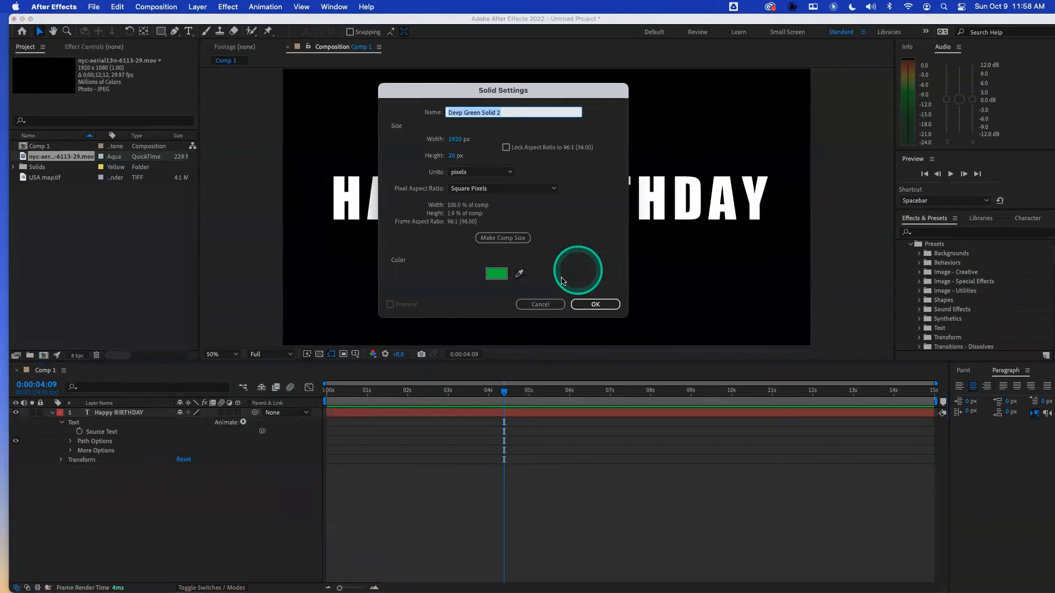
{"action": "left_click", "coordinate": [496, 274]}
{"action": "left_click", "coordinate": [519, 240]}
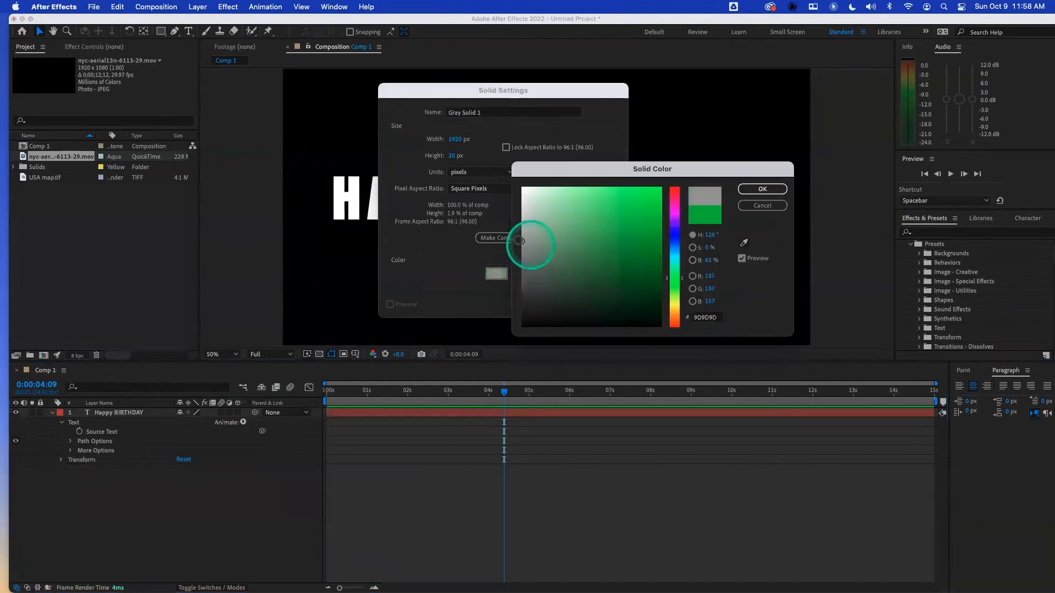
{"action": "left_click", "coordinate": [762, 188]}
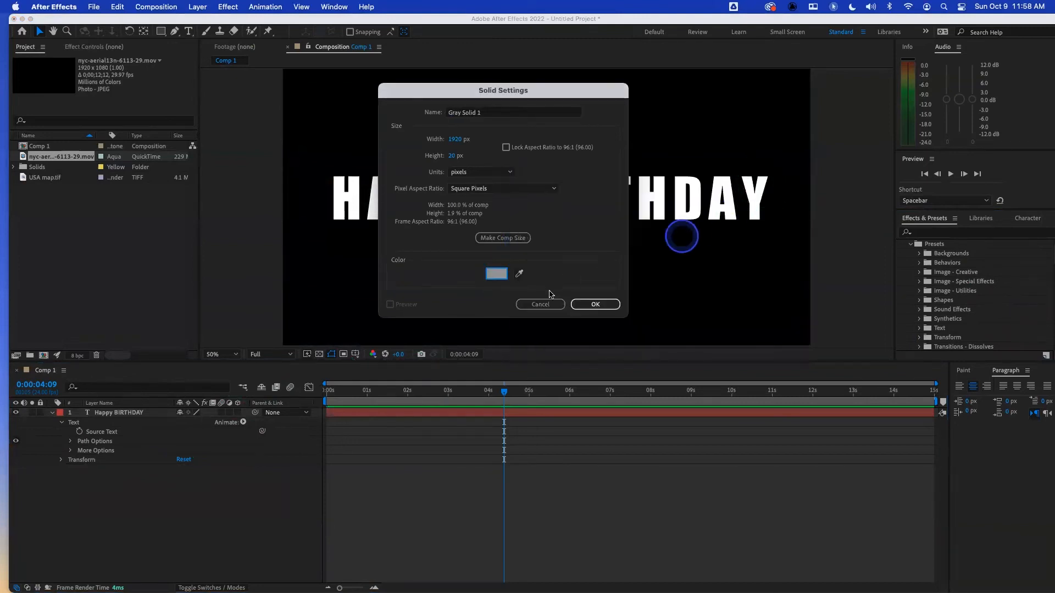
{"action": "left_click", "coordinate": [503, 237]}
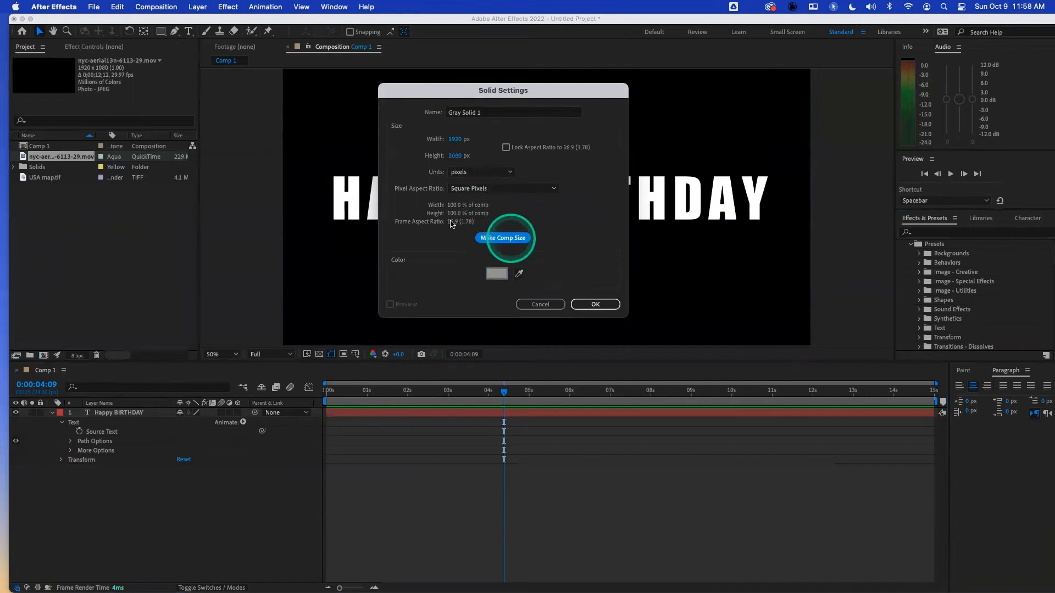
{"action": "left_click", "coordinate": [595, 304]}
- Move the gray solid below the Happy BIRTHDAY text layer
{"action": "left_click", "coordinate": [87, 444]}
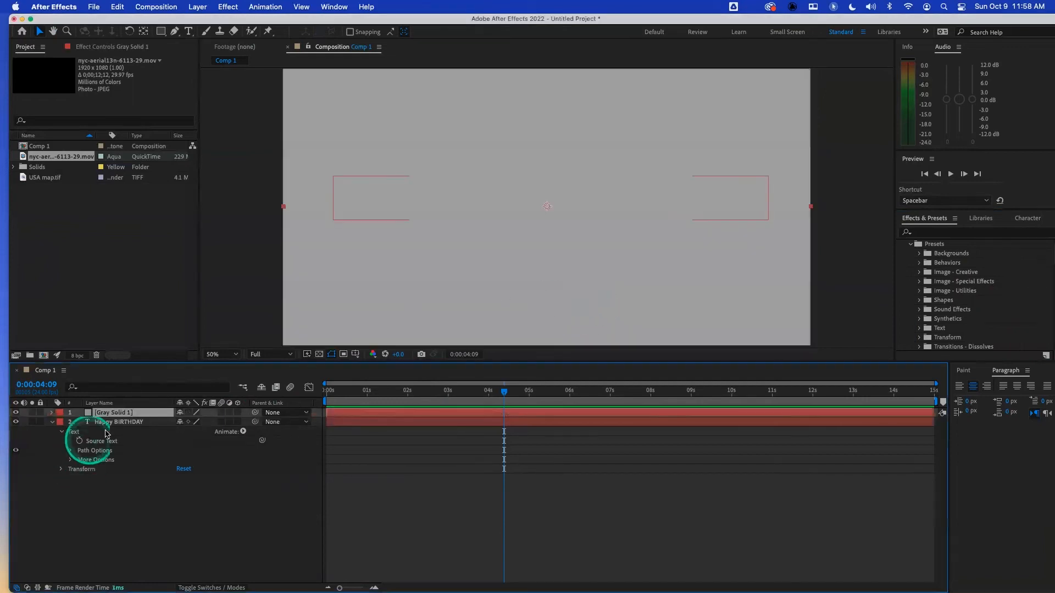
{"action": "left_click", "coordinate": [125, 416]}
{"action": "left_click_drag", "start_coordinate": [125, 416], "coordinate": [134, 486]}
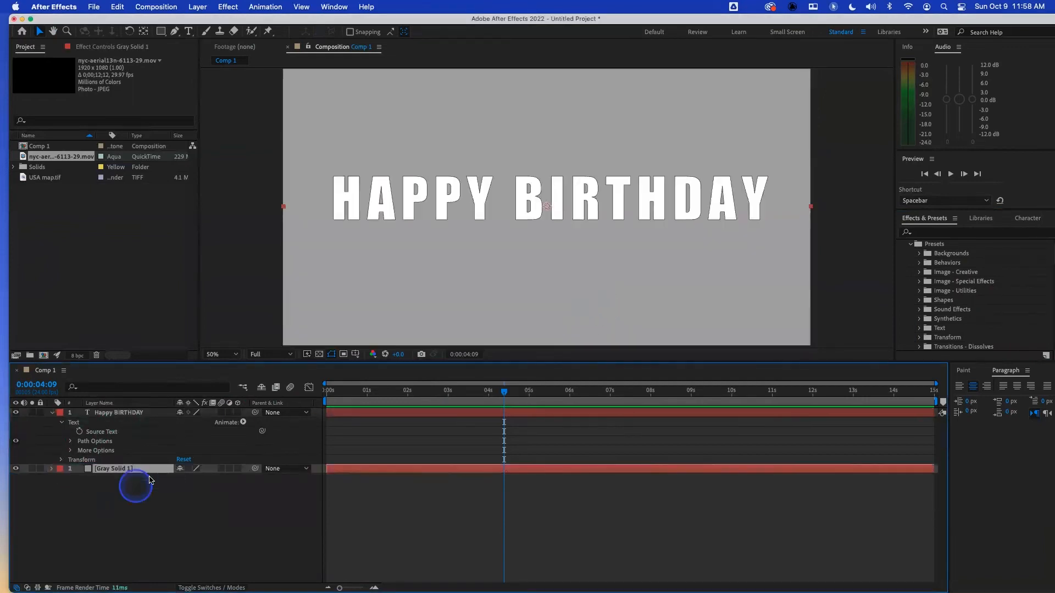
{"action": "left_click", "coordinate": [282, 436]}
- Try the Circuit background preset on the gray solid, check its effects and preview the animation
{"action": "left_click", "coordinate": [890, 247]}
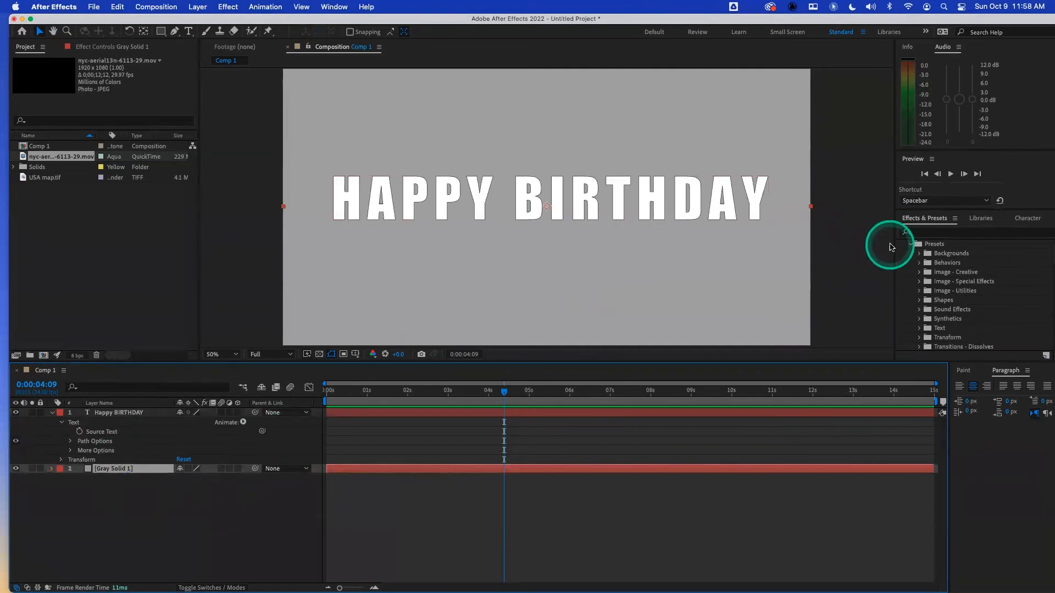
{"action": "left_click", "coordinate": [919, 255]}
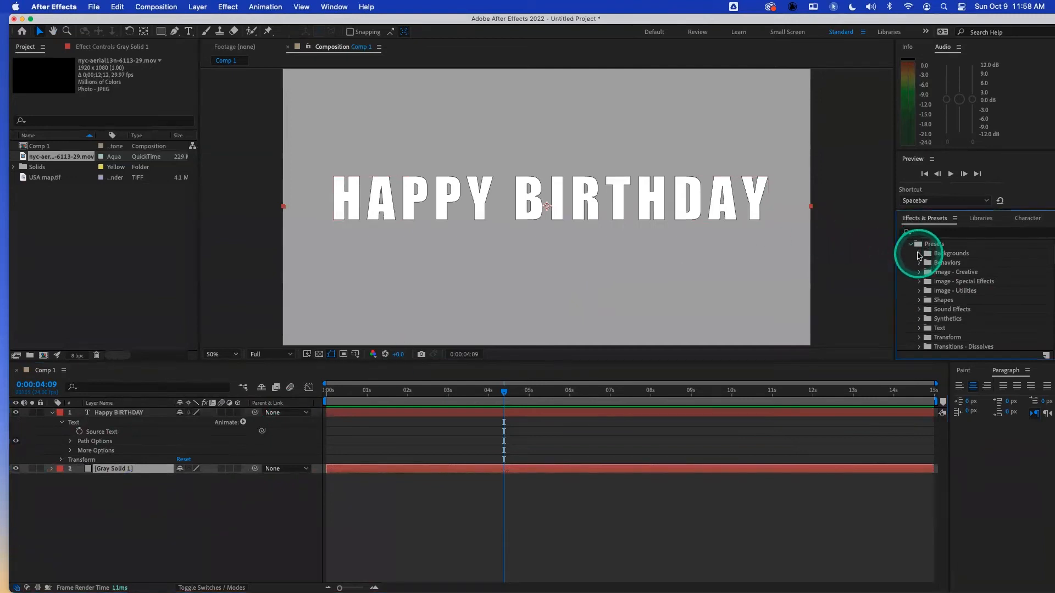
{"action": "left_click", "coordinate": [923, 288]}
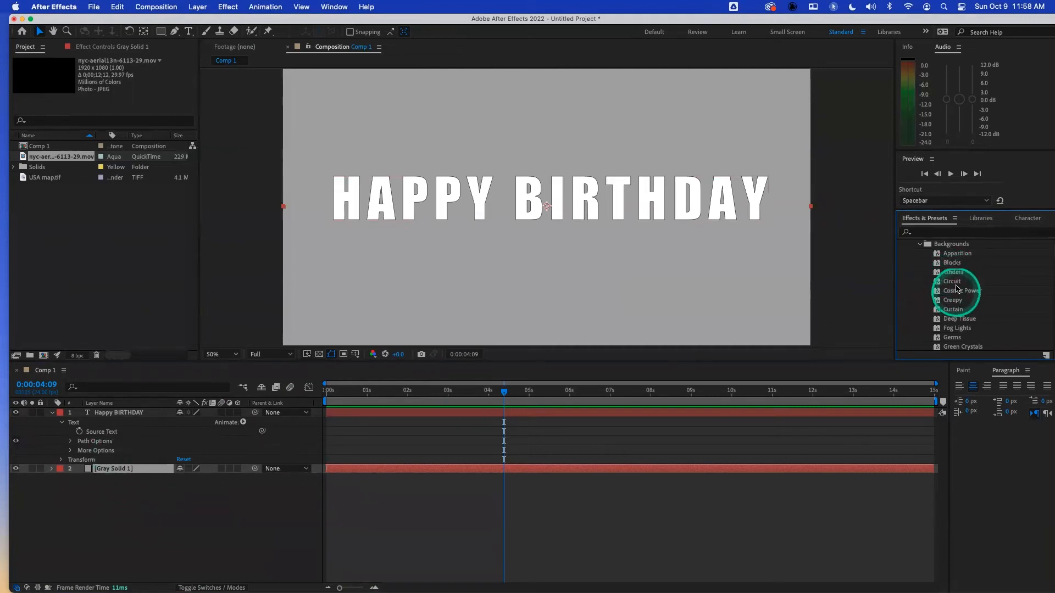
{"action": "left_click", "coordinate": [953, 281]}
{"action": "double_click", "coordinate": [953, 282]}
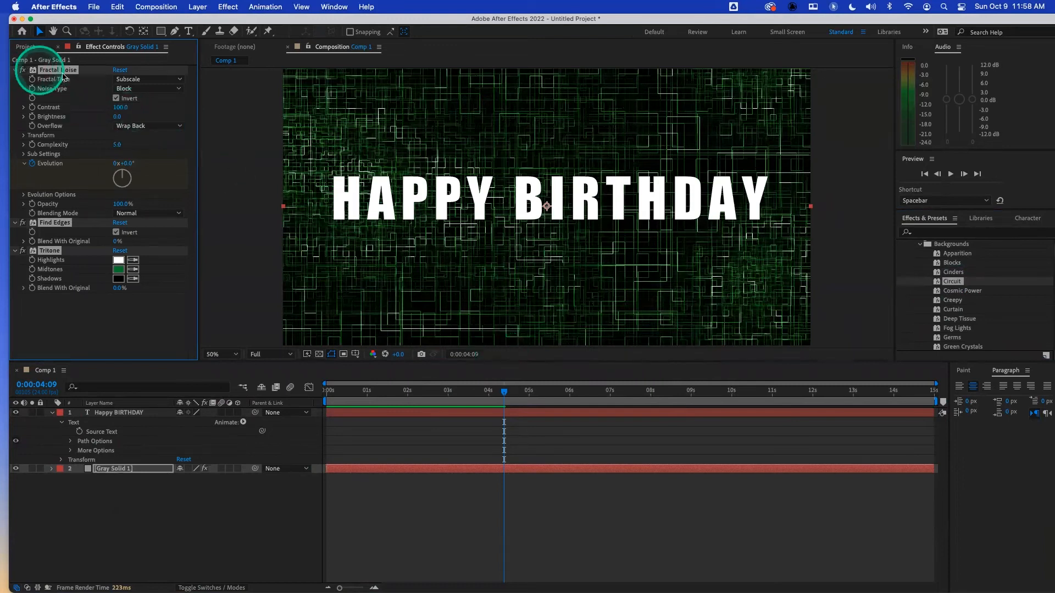
{"action": "left_click", "coordinate": [65, 224]}
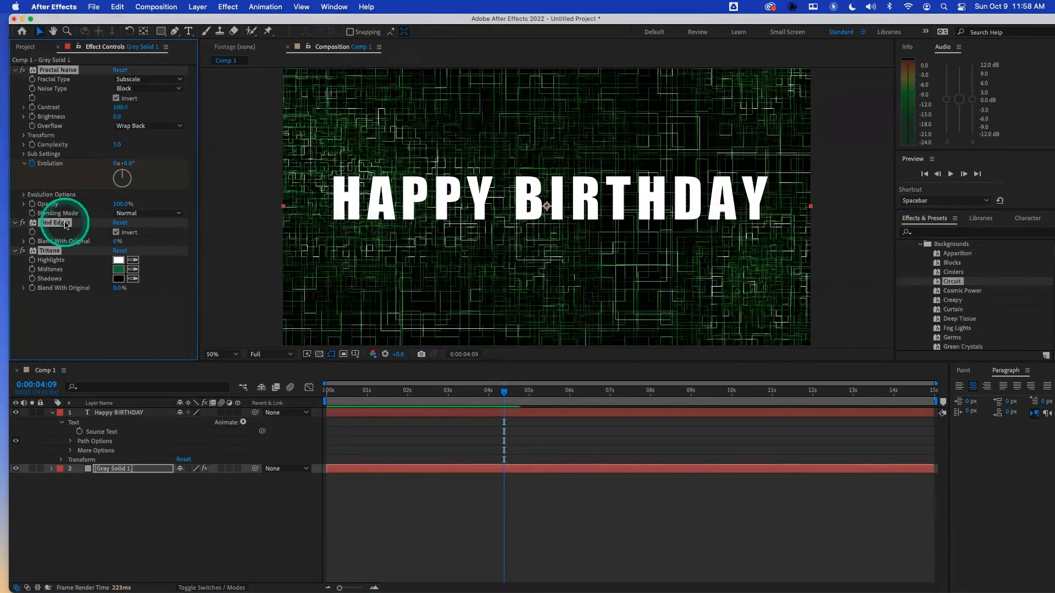
{"action": "key", "text": "space"}
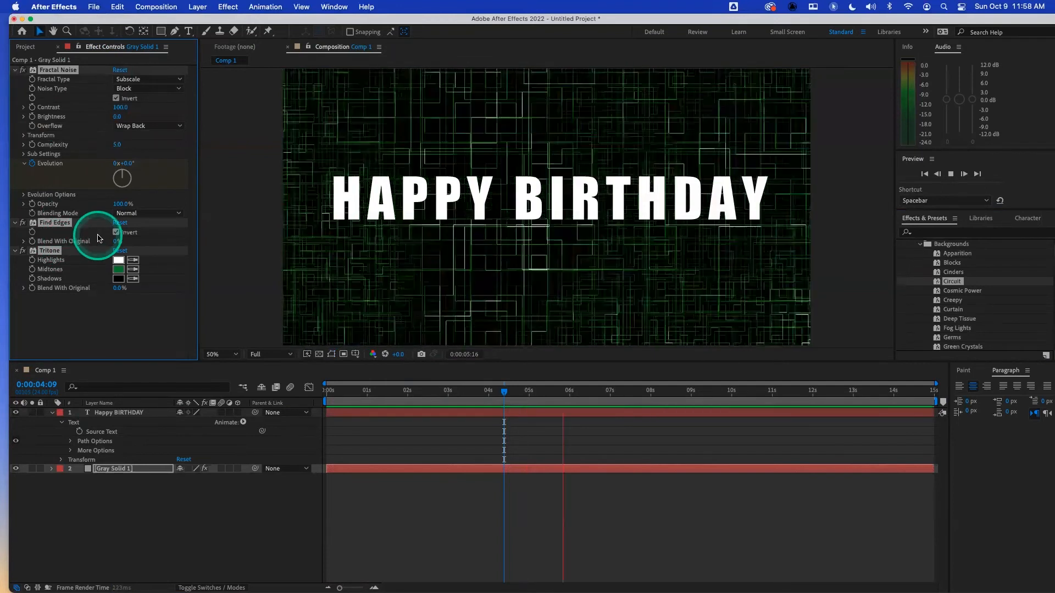
{"action": "left_click", "coordinate": [468, 266]}
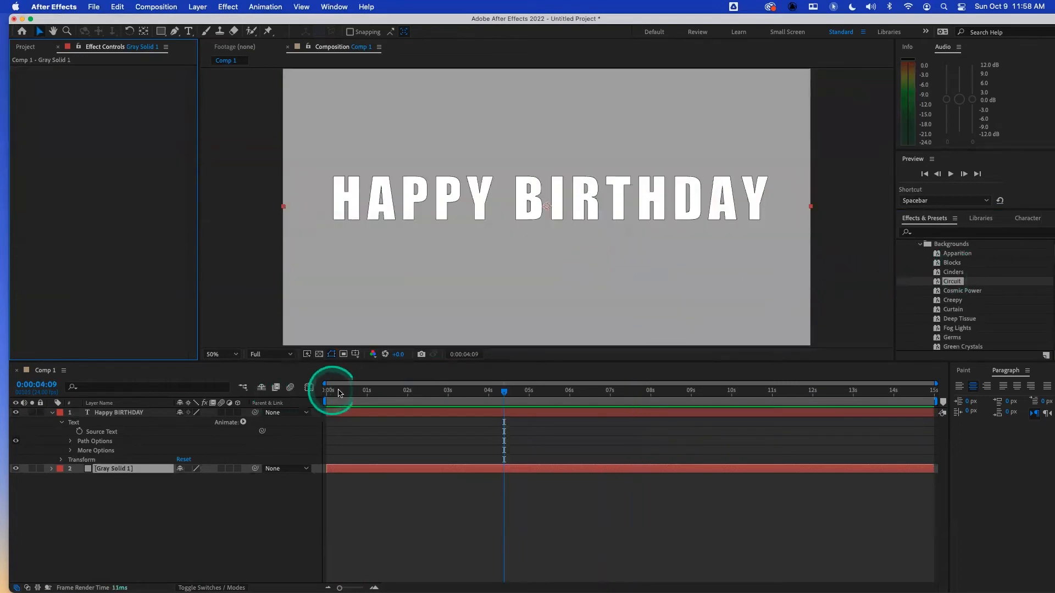
- Try the Cinders background preset on the gray solid at 0:00:00:00, preview it, review its effects and undo it
{"action": "left_click", "coordinate": [328, 390]}
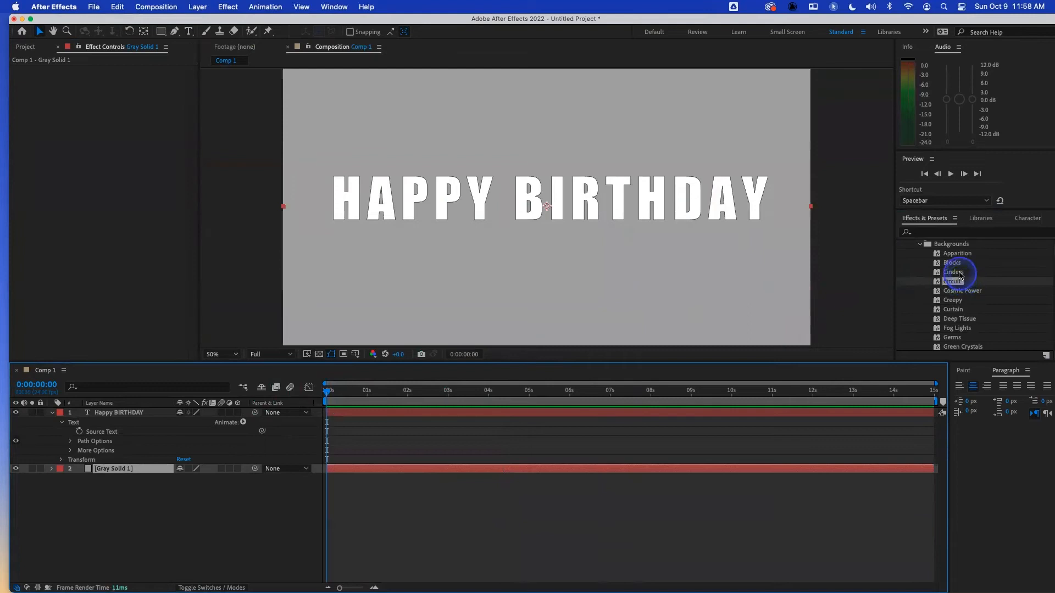
{"action": "double_click", "coordinate": [959, 273]}
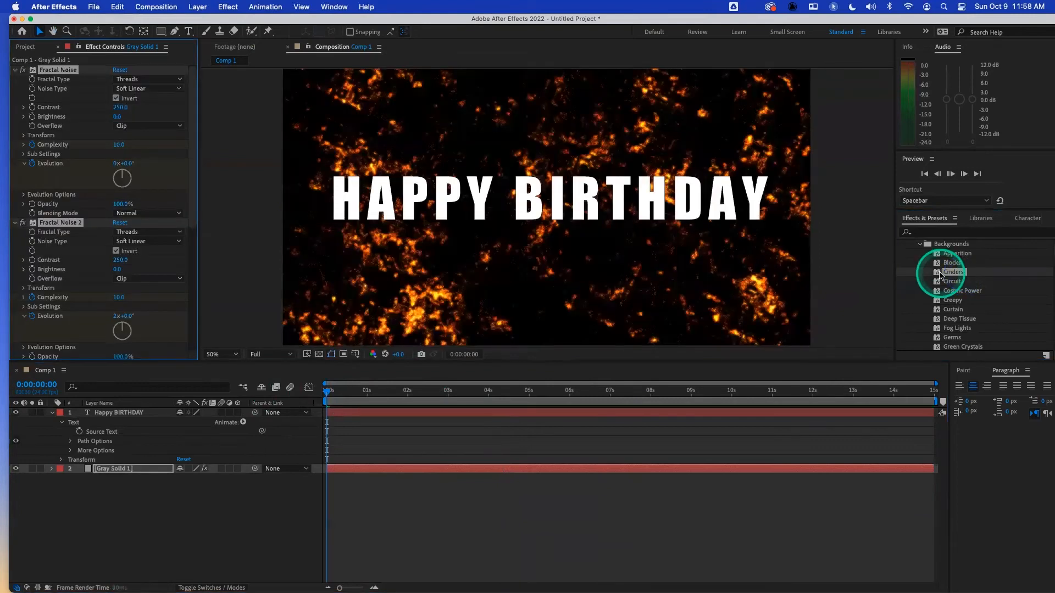
{"action": "key", "text": "space"}
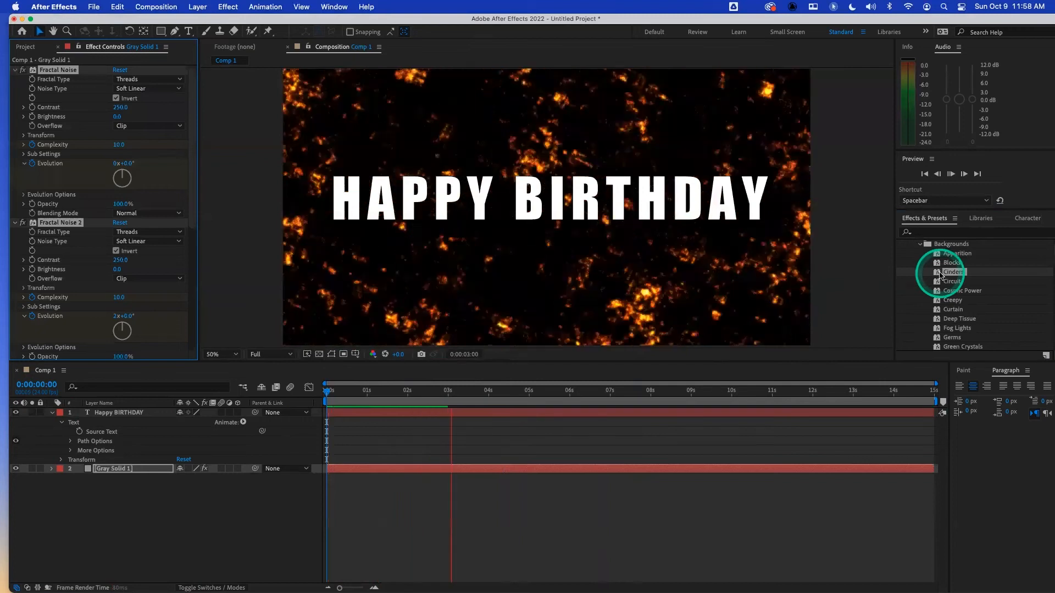
{"action": "key", "text": "space"}
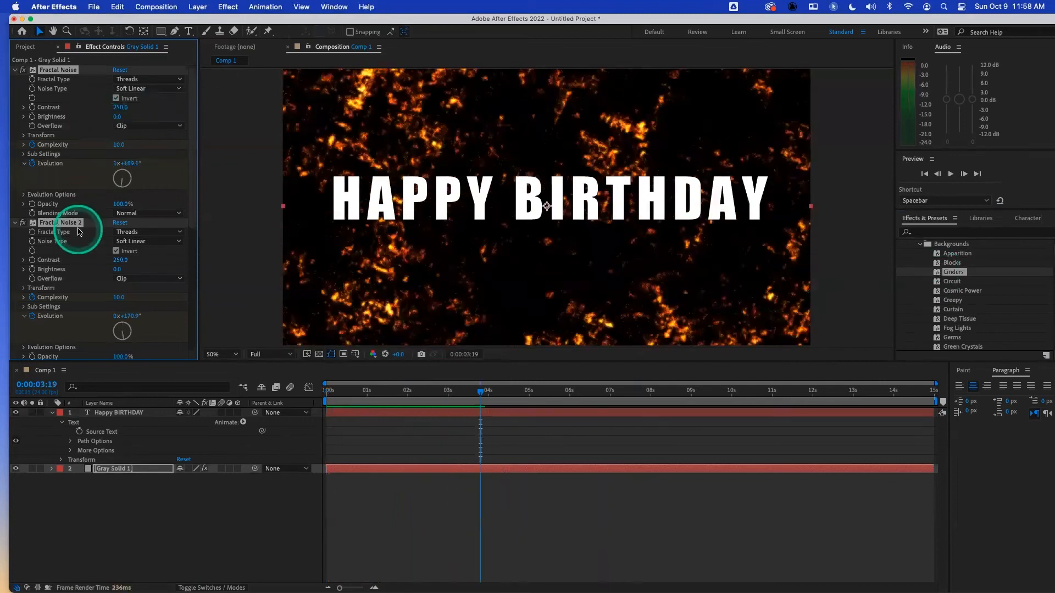
{"action": "scroll", "coordinate": [70, 226], "scroll_direction": "down", "scroll_amount": 5}
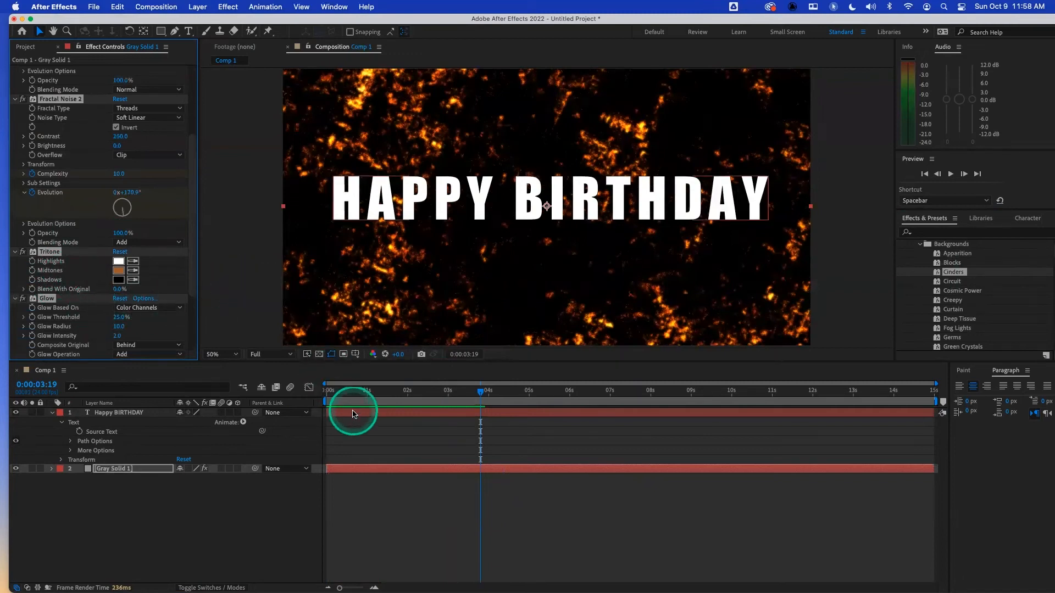
{"action": "left_click_drag", "start_coordinate": [357, 394], "coordinate": [308, 396]}
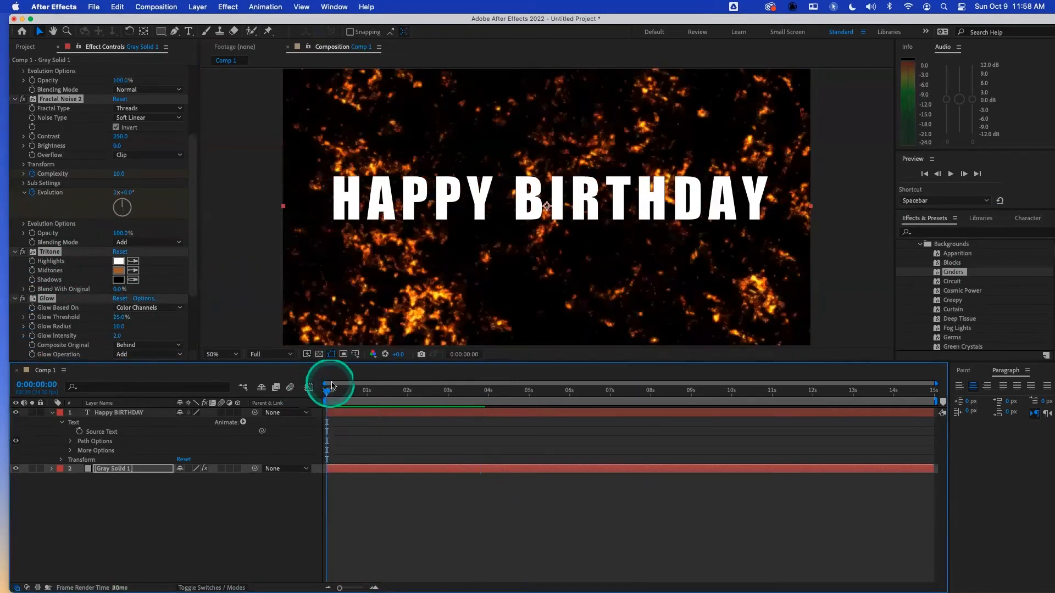
{"action": "key", "text": "super+z"}
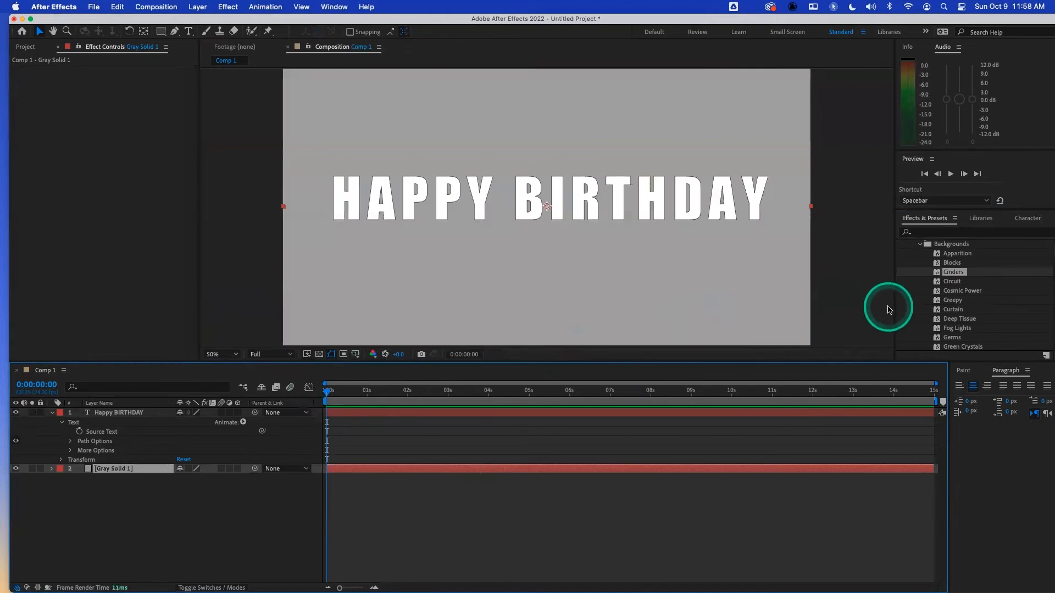
- Apply the Indigestion background preset to the gray solid at 0:00:00:00
{"action": "scroll", "coordinate": [1006, 307], "scroll_direction": "down", "scroll_amount": 3}
{"action": "scroll", "coordinate": [1006, 310], "scroll_direction": "down", "scroll_amount": 2}
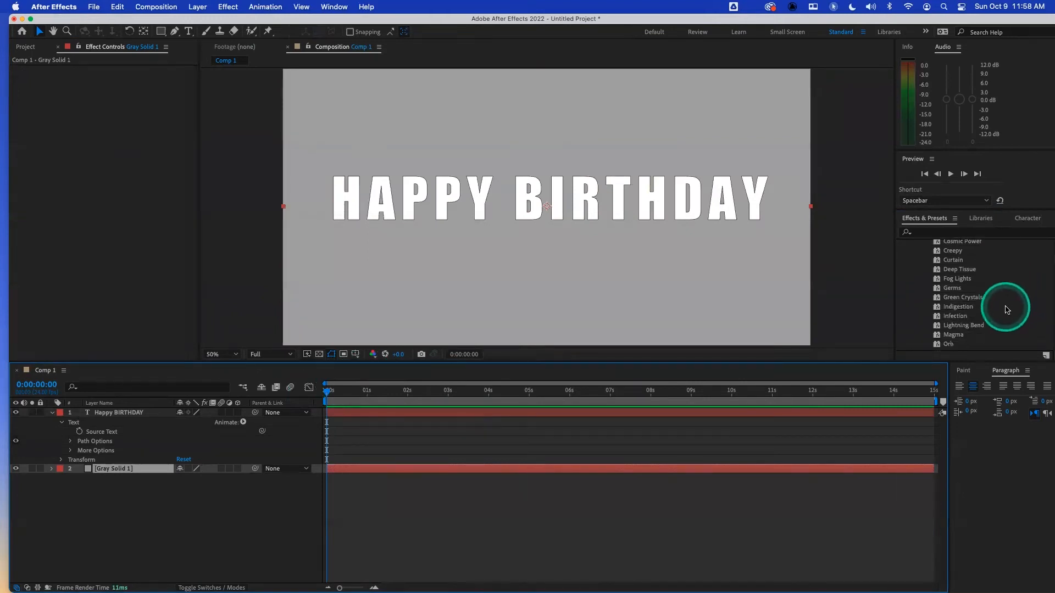
{"action": "double_click", "coordinate": [956, 307]}
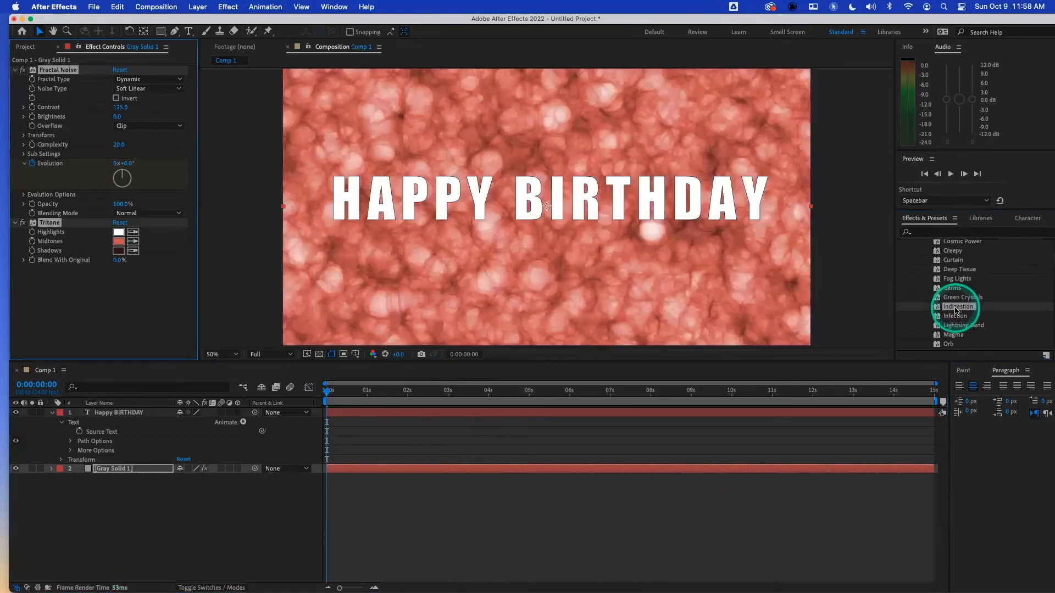
- Preview the Indigestion background animation behind the HAPPY BIRTHDAY text
{"action": "key", "text": "space"}
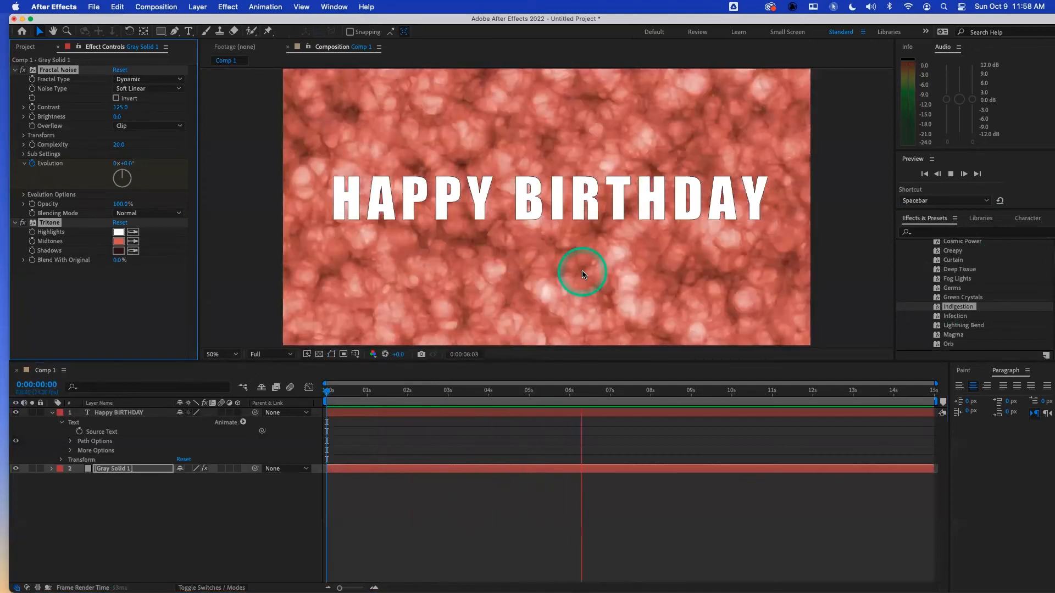
{"action": "key", "text": "space"}
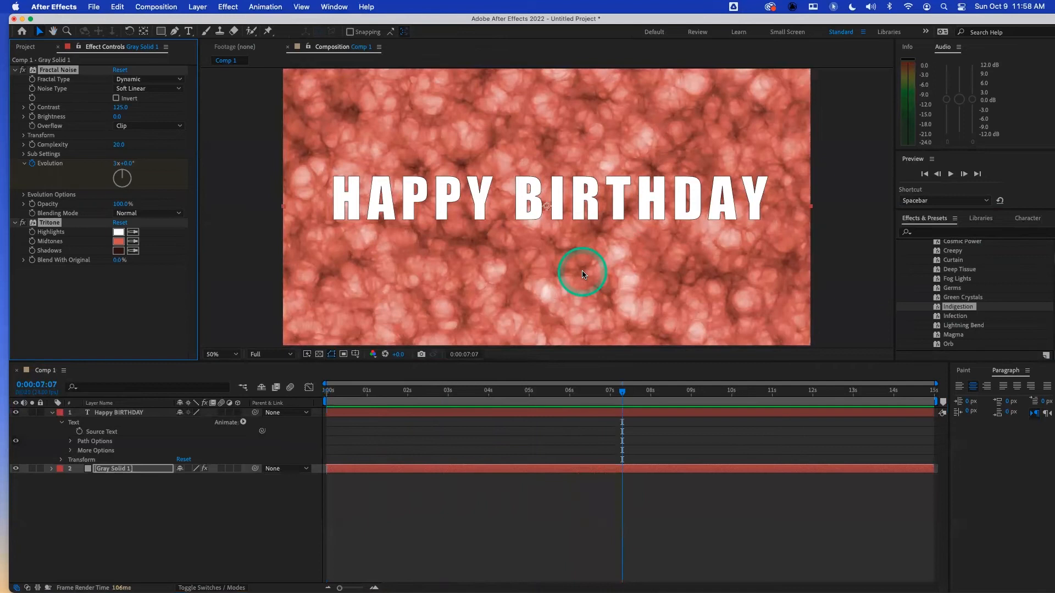
{"action": "left_click", "coordinate": [703, 290]}
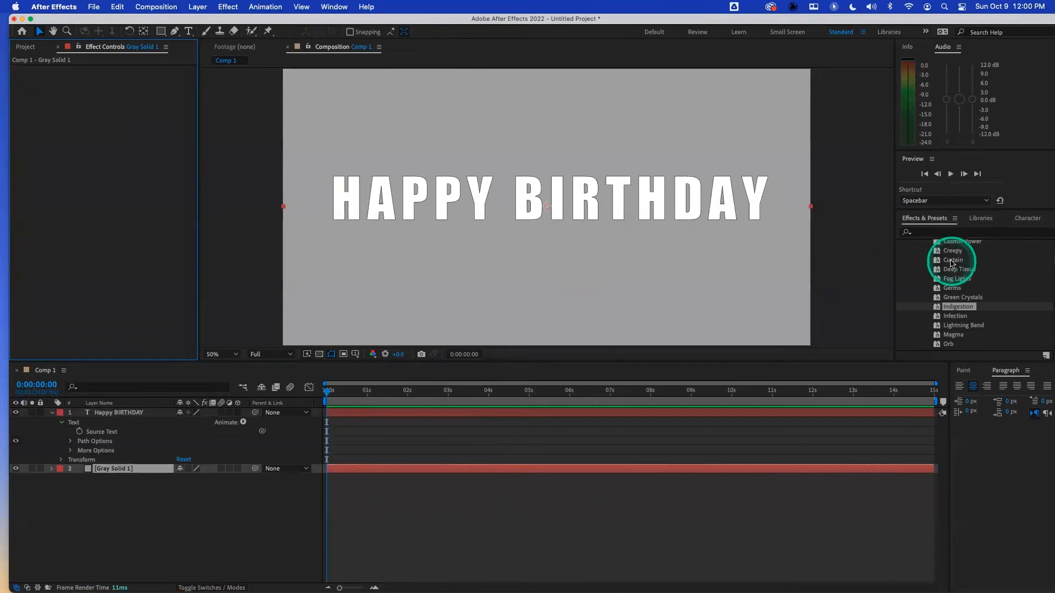
- Apply the Curtain background preset to the gray solid, preview it and return to 0:00:00:00
{"action": "double_click", "coordinate": [952, 263]}
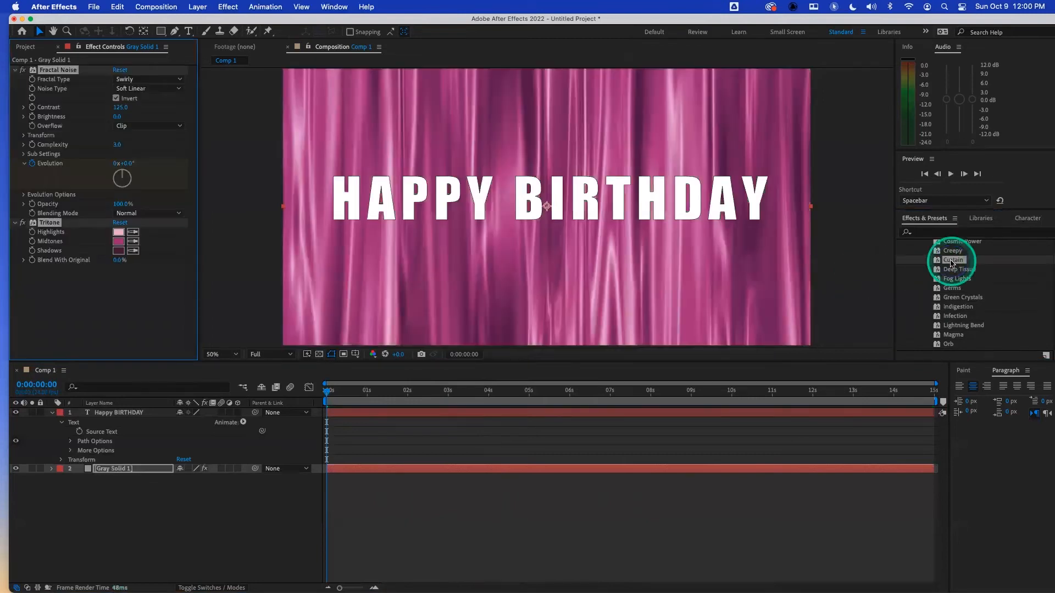
{"action": "key", "text": "space"}
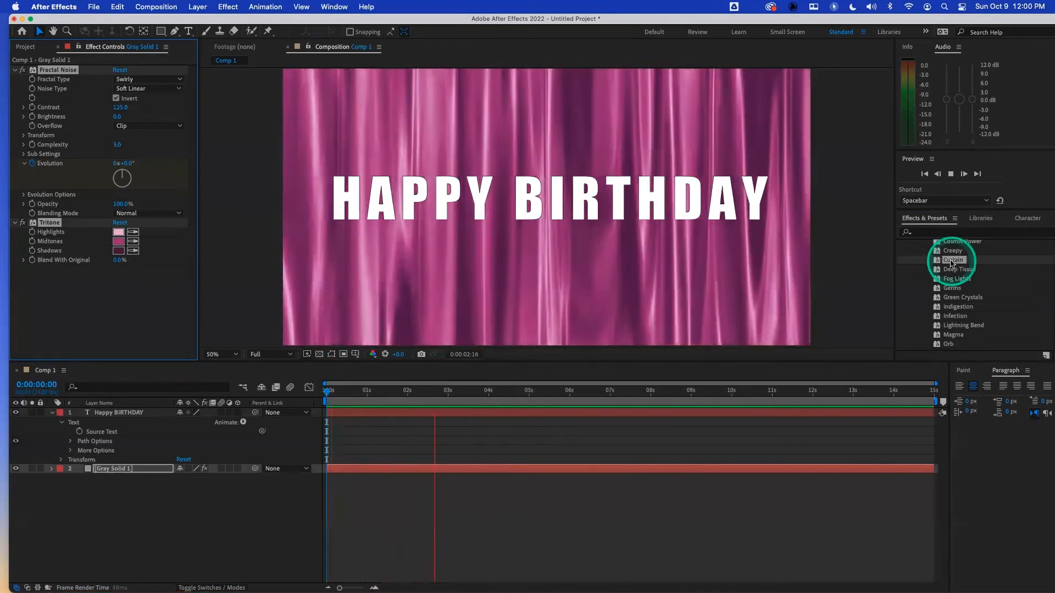
{"action": "key", "text": "space"}
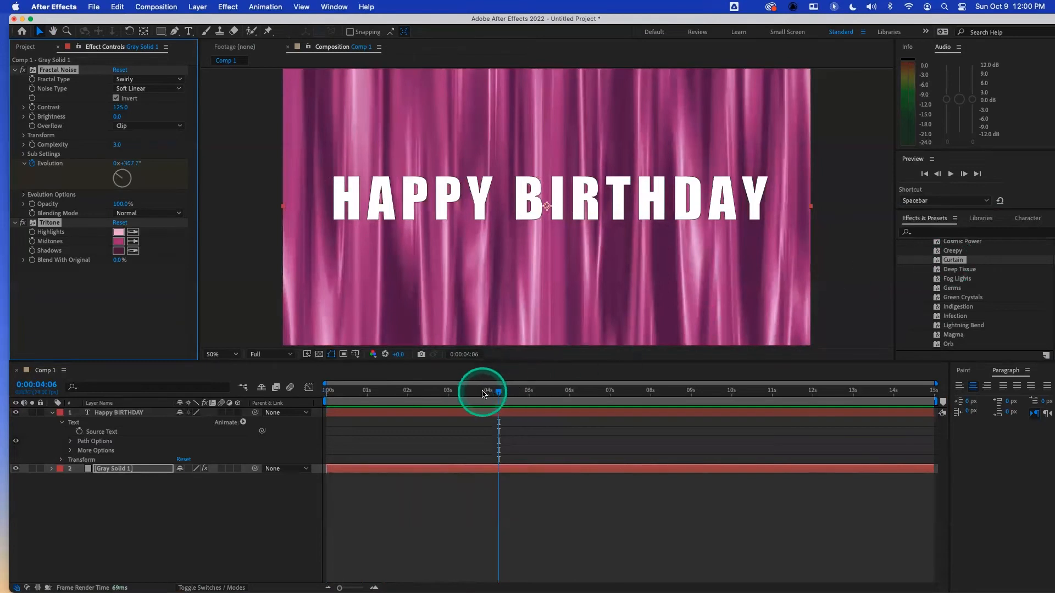
{"action": "left_click", "coordinate": [446, 393]}
{"action": "left_click_drag", "start_coordinate": [446, 396], "coordinate": [306, 397]}
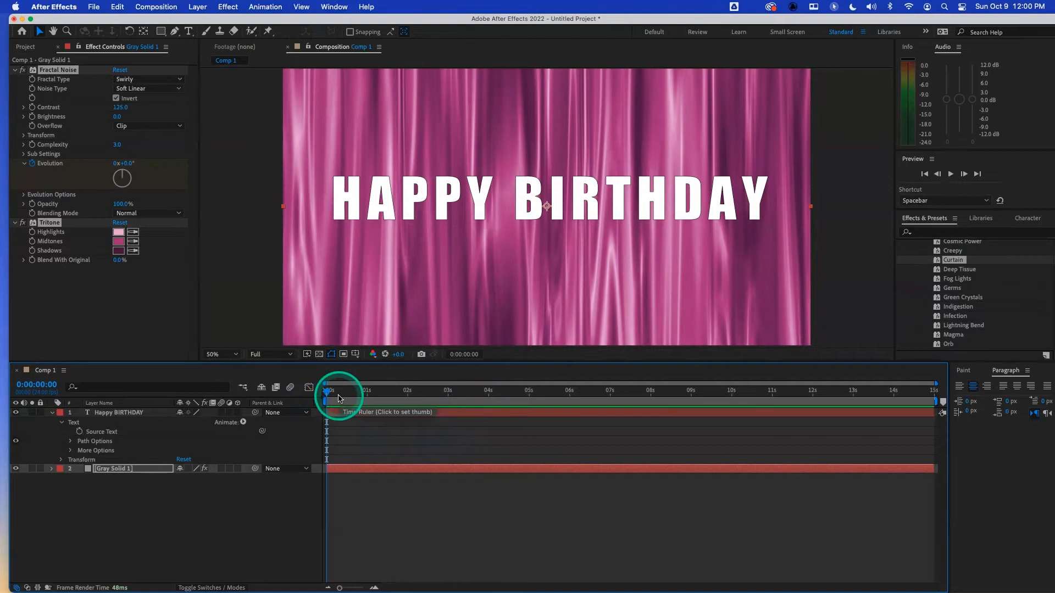
{"action": "left_click_drag", "start_coordinate": [339, 399], "coordinate": [317, 396]}
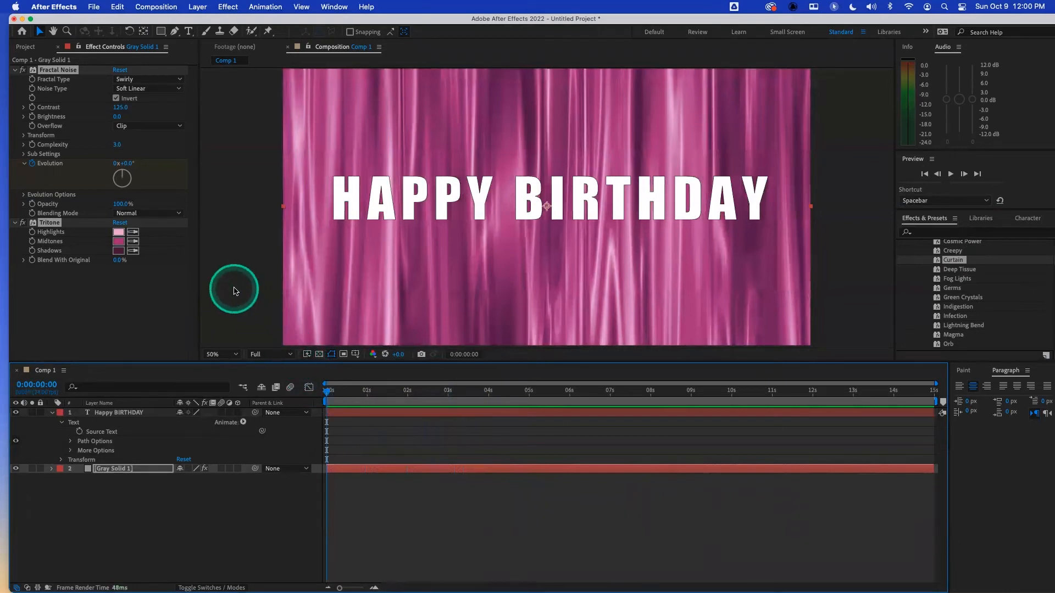
- Shift the Tritone highlights, midtones and shadows of the curtain background to blue, with 15164F for the shadows
{"action": "left_click", "coordinate": [118, 233]}
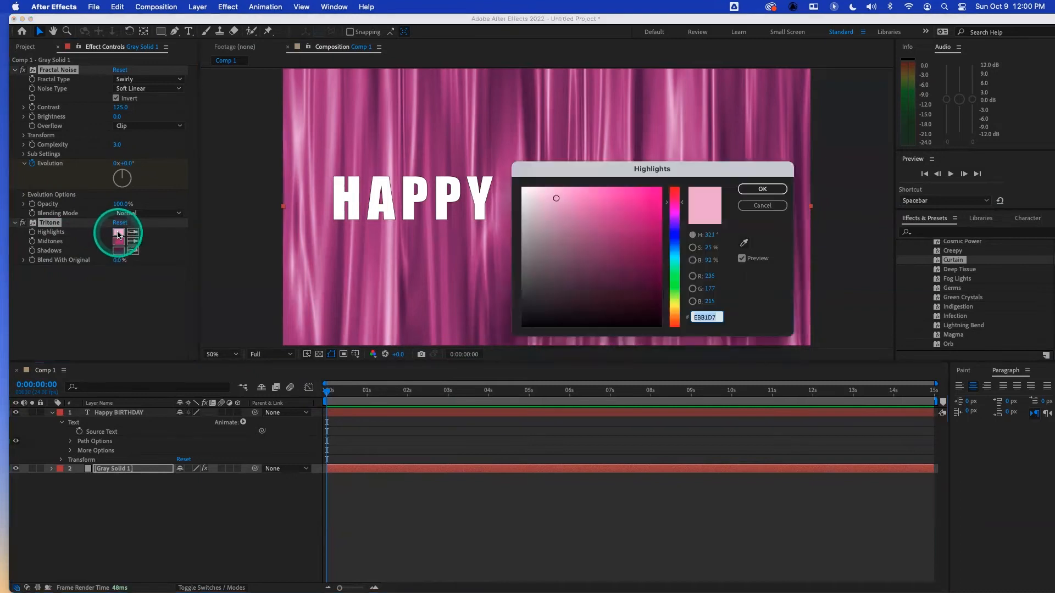
{"action": "left_click", "coordinate": [675, 237]}
{"action": "left_click", "coordinate": [767, 189]}
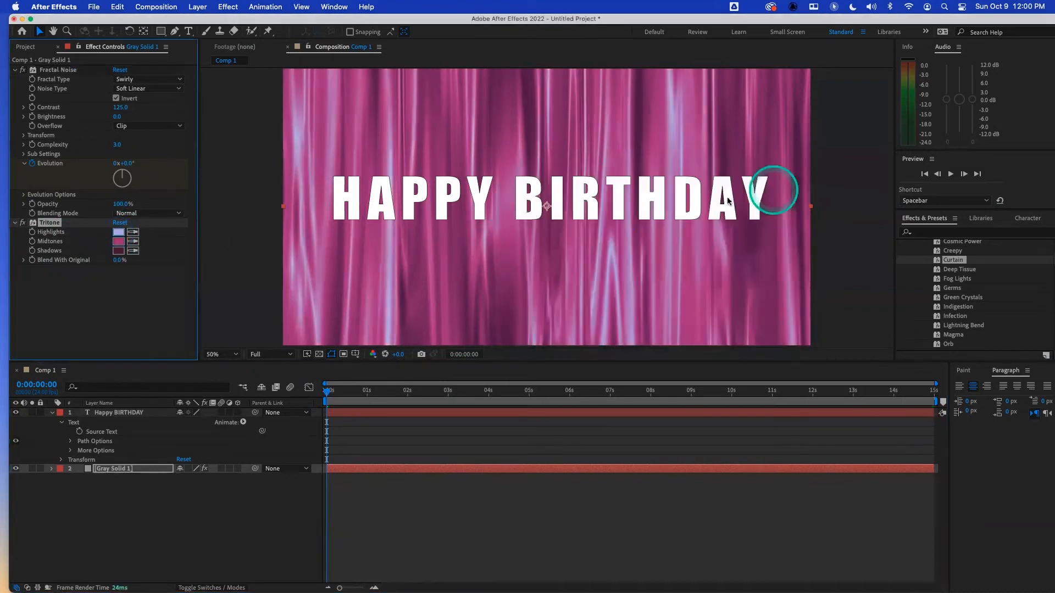
{"action": "left_click", "coordinate": [118, 242]}
{"action": "left_click", "coordinate": [674, 235]}
{"action": "left_click", "coordinate": [761, 187]}
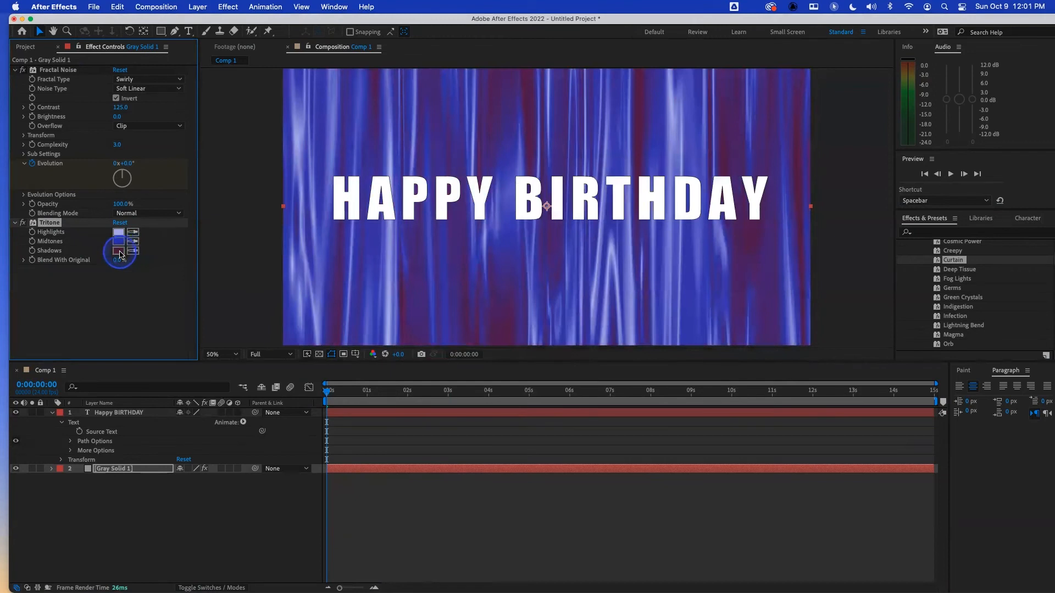
{"action": "left_click", "coordinate": [119, 251]}
{"action": "left_click", "coordinate": [675, 234]}
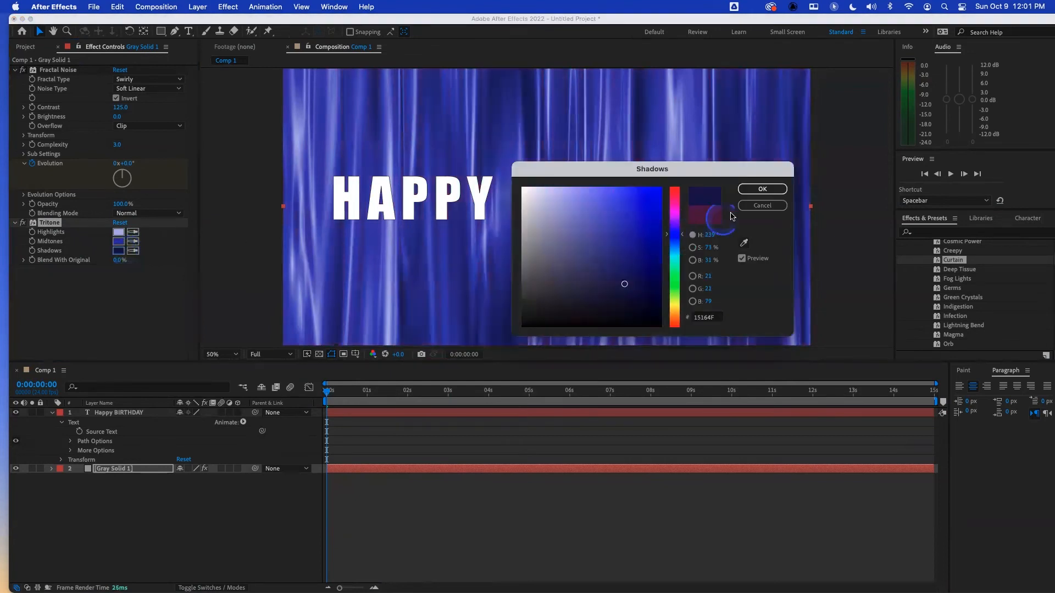
{"action": "left_click", "coordinate": [762, 188]}
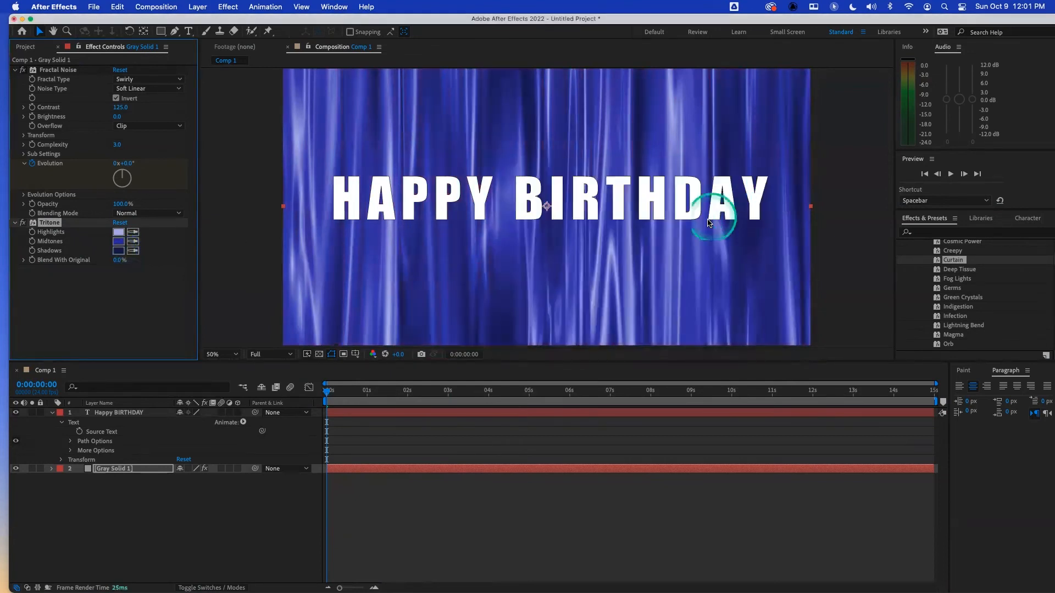
- Preview the blue curtain animation several times from 0:00:00:00 to examine how its motion plays
{"action": "left_click", "coordinate": [327, 392]}
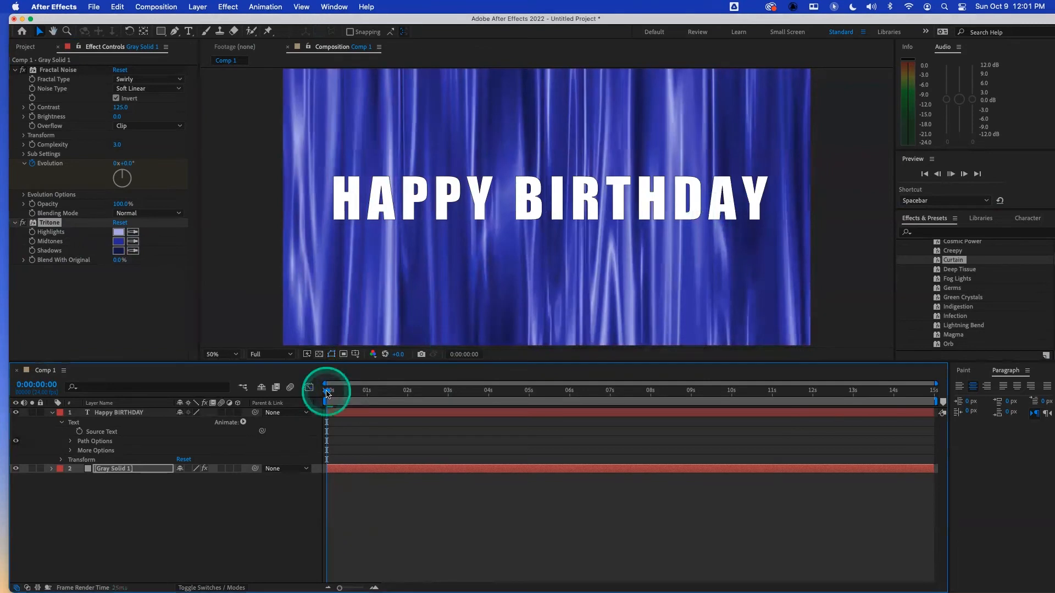
{"action": "key", "text": "space"}
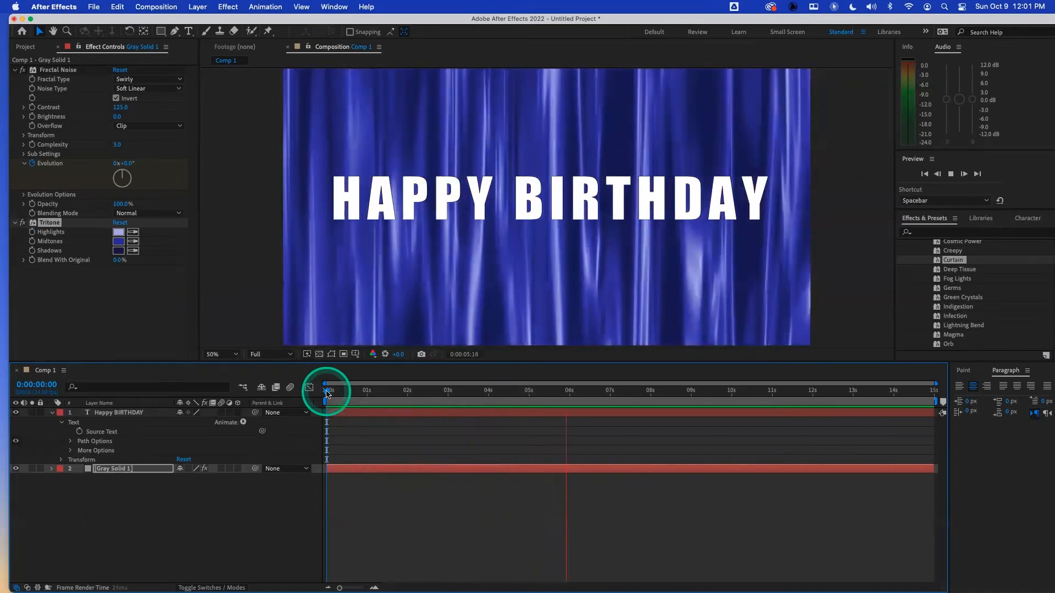
{"action": "key", "text": "space"}
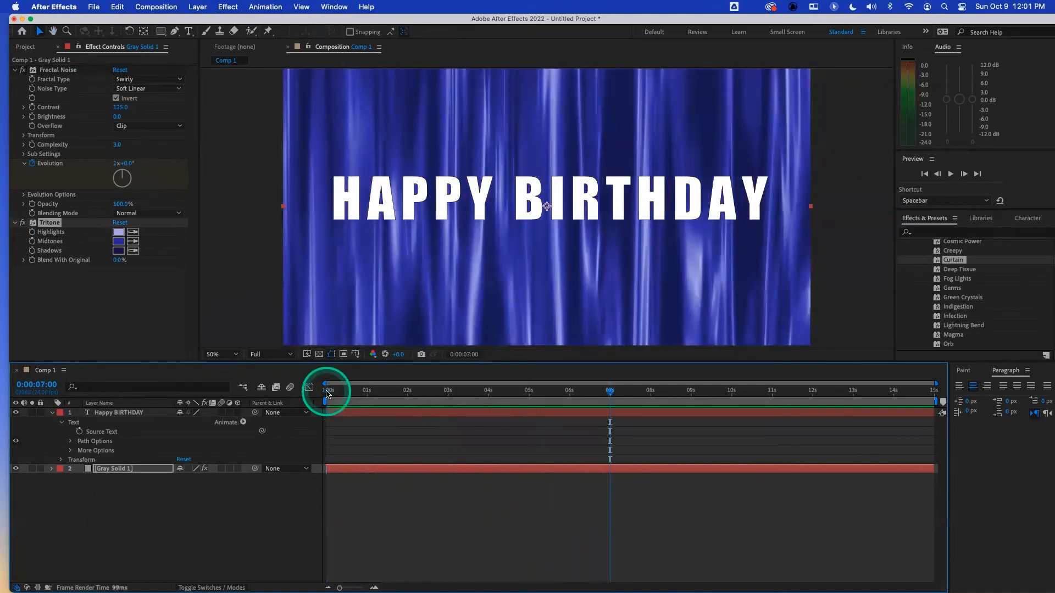
{"action": "left_click", "coordinate": [328, 392]}
{"action": "left_click", "coordinate": [320, 393]}
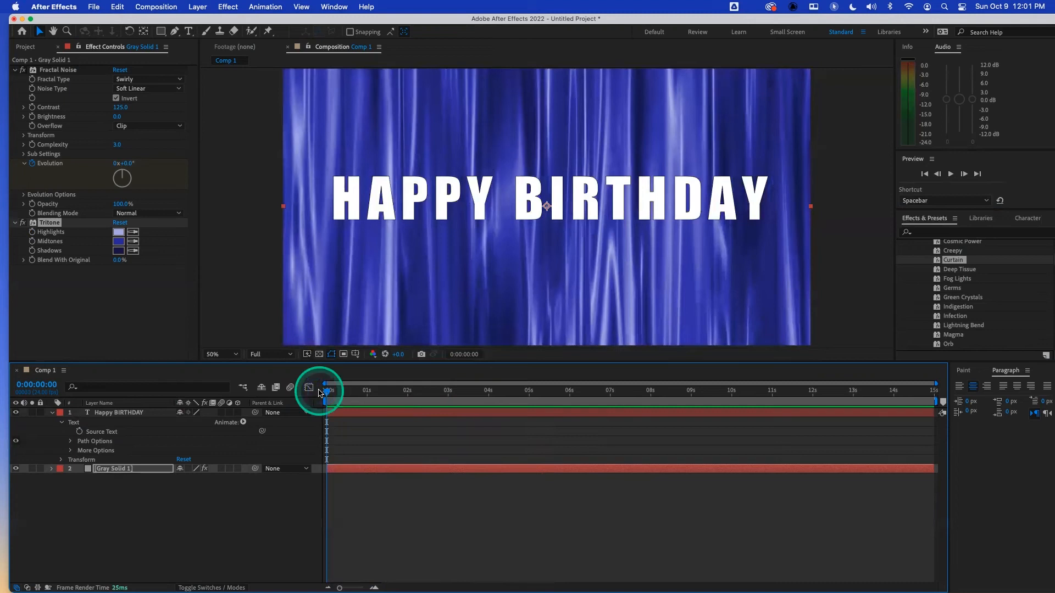
{"action": "key", "text": "space"}
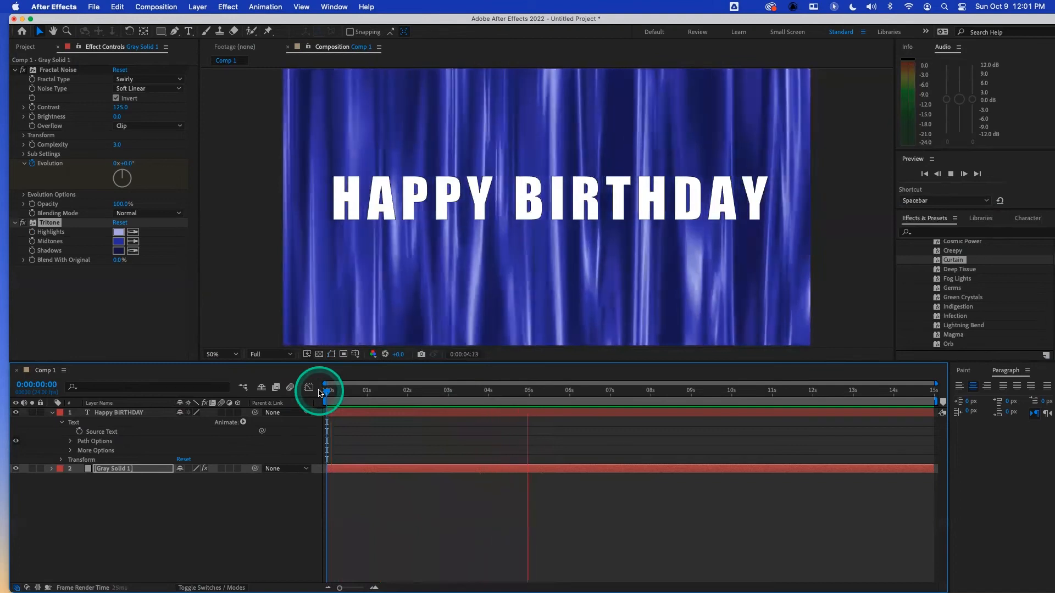
{"action": "key", "text": "space"}
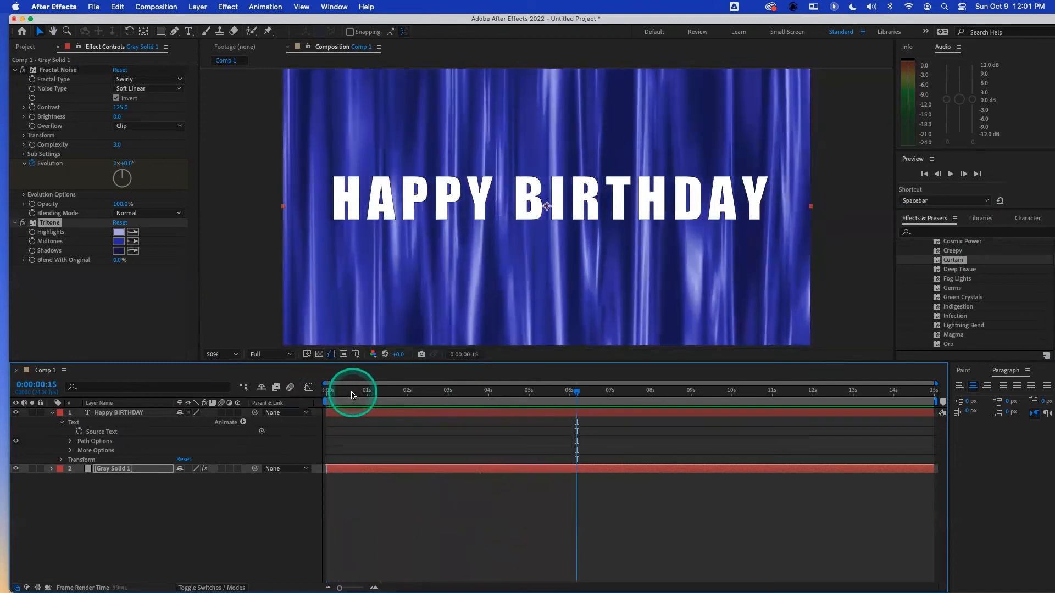
{"action": "left_click_drag", "start_coordinate": [354, 395], "coordinate": [313, 397]}
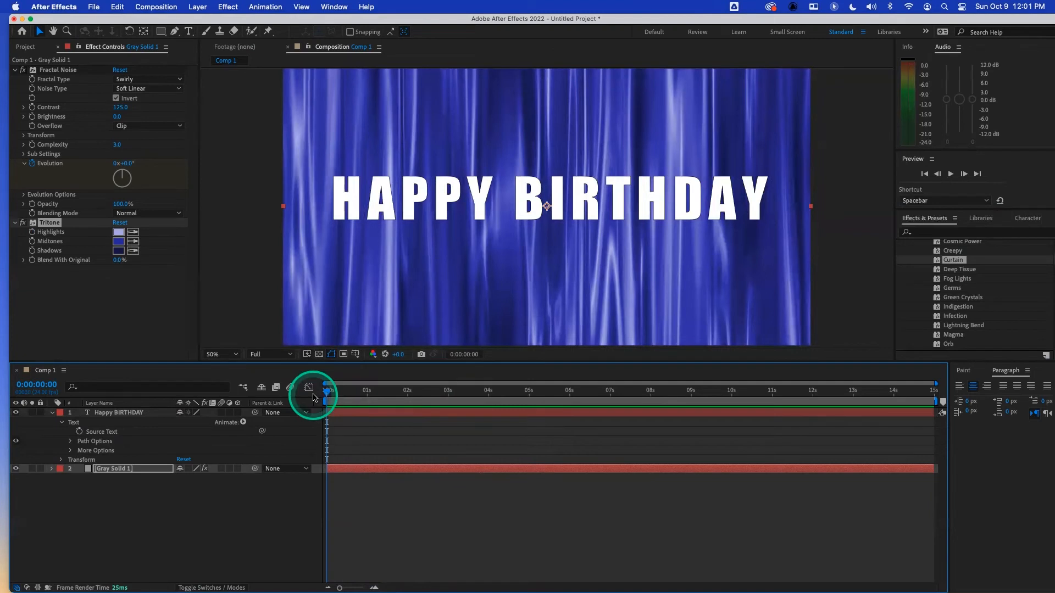
{"action": "key", "text": "space"}
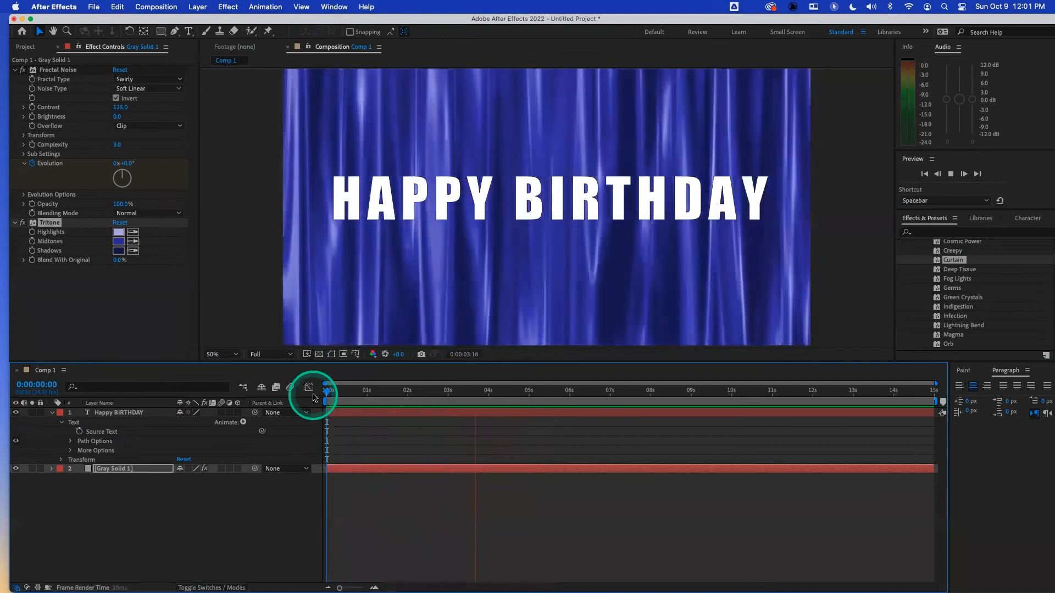
{"action": "key", "text": "space"}
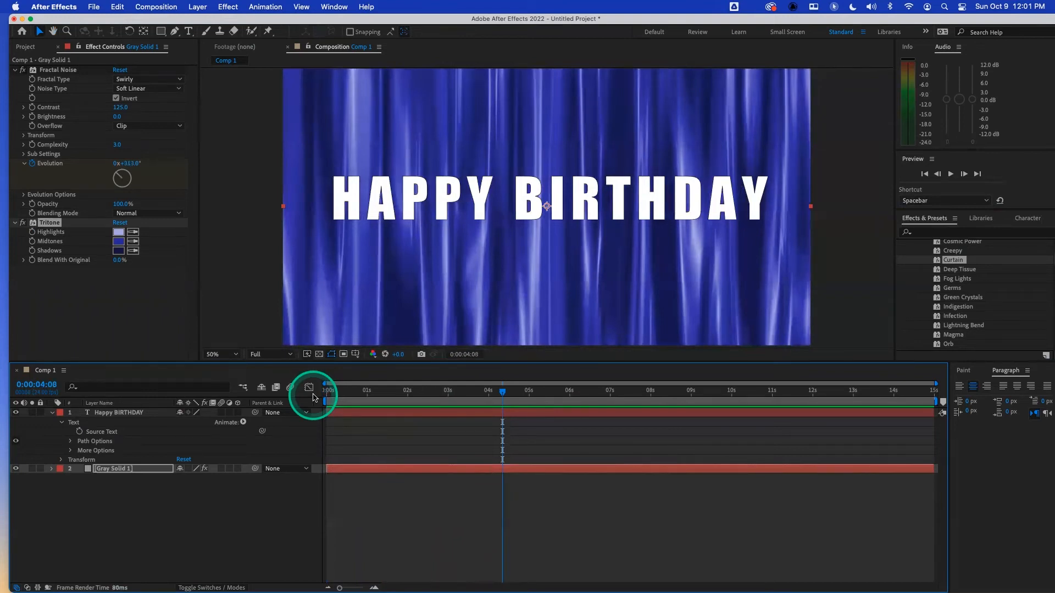
- Reveal the gray solid's keyframes, move the second Evolution keyframe to 0:00:10:00 and set its value to 2x+0.0°
{"action": "left_click_drag", "start_coordinate": [421, 397], "coordinate": [325, 391]}
{"action": "key", "text": "u"}
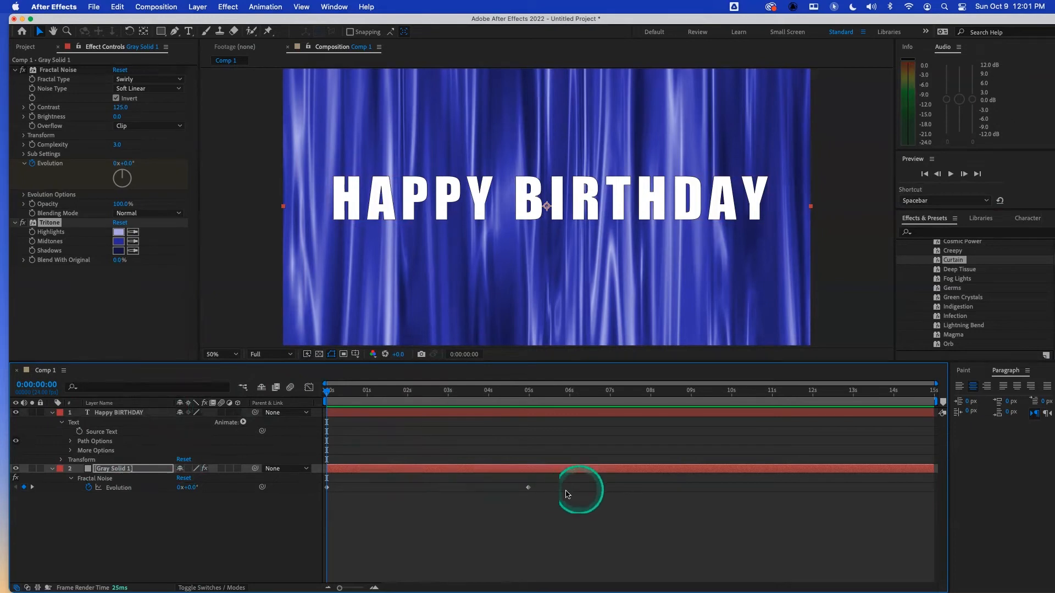
{"action": "left_click", "coordinate": [669, 391]}
{"action": "left_click_drag", "start_coordinate": [691, 391], "coordinate": [732, 391]}
{"action": "left_click", "coordinate": [526, 488]}
{"action": "left_click_drag", "start_coordinate": [527, 489], "coordinate": [732, 484]}
{"action": "left_click", "coordinate": [359, 494]}
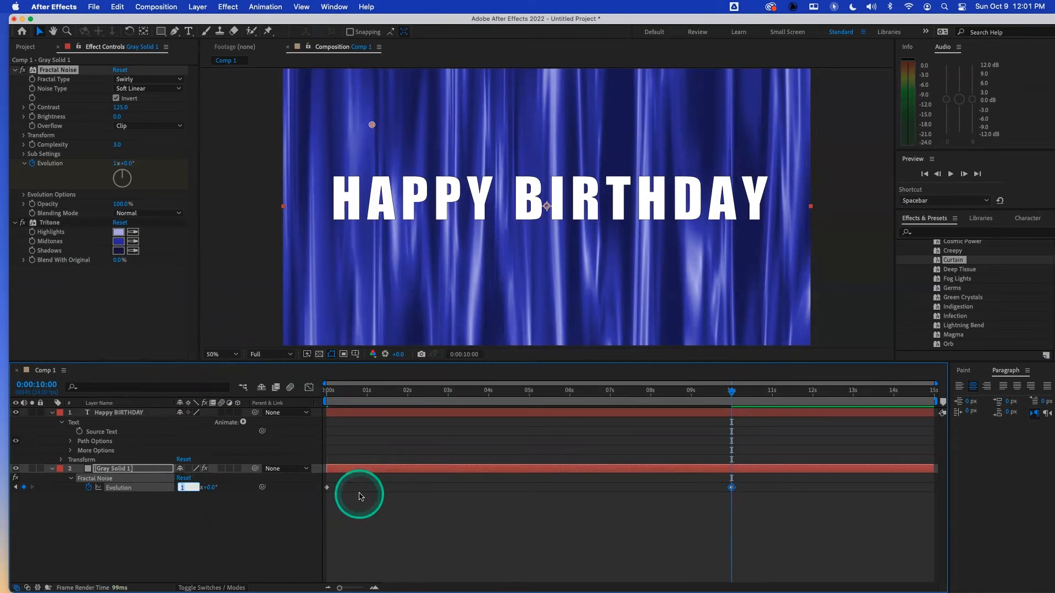
{"action": "key", "text": "Return"}
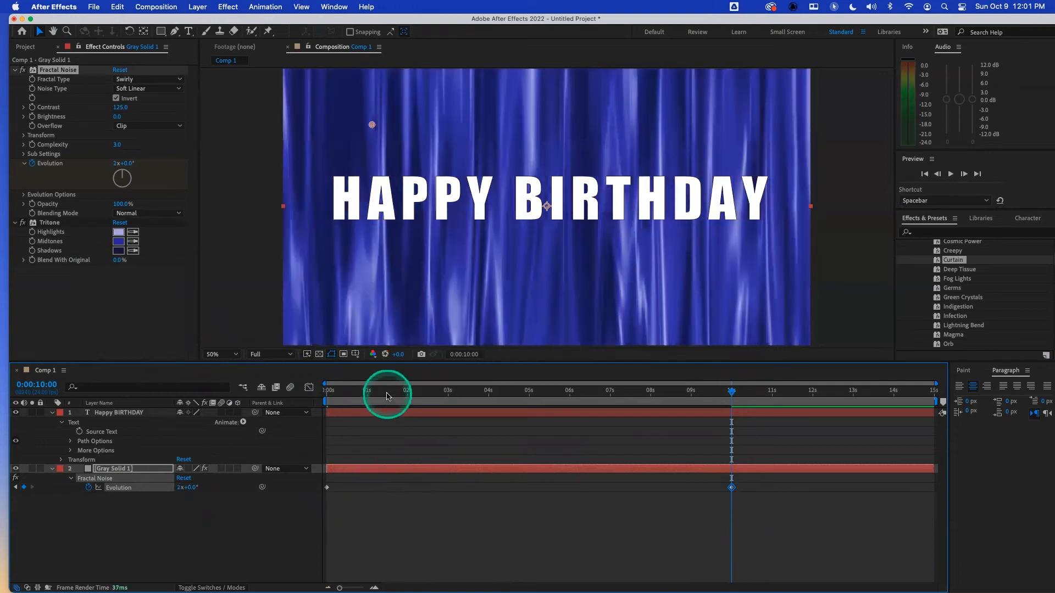
- Preview the extended curtain animation from 0:00:00:00
{"action": "left_click_drag", "start_coordinate": [384, 390], "coordinate": [294, 398]}
{"action": "left_click", "coordinate": [294, 399]}
{"action": "key", "text": "space"}
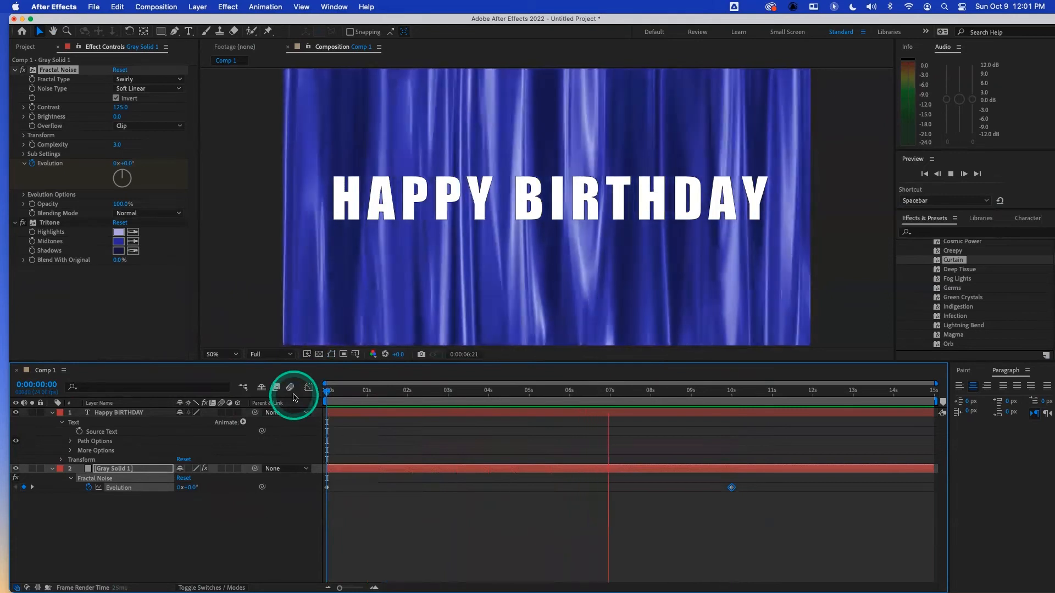
{"action": "key", "text": "space"}
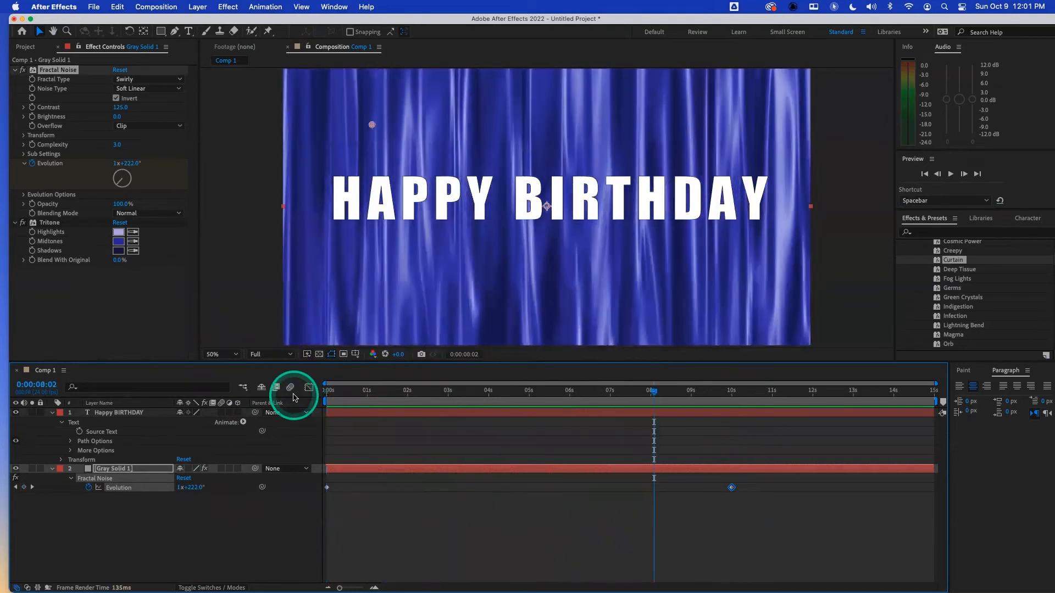
- Delete the Fractal Noise and Tritone effects from the gray solid
{"action": "left_click", "coordinate": [62, 225]}
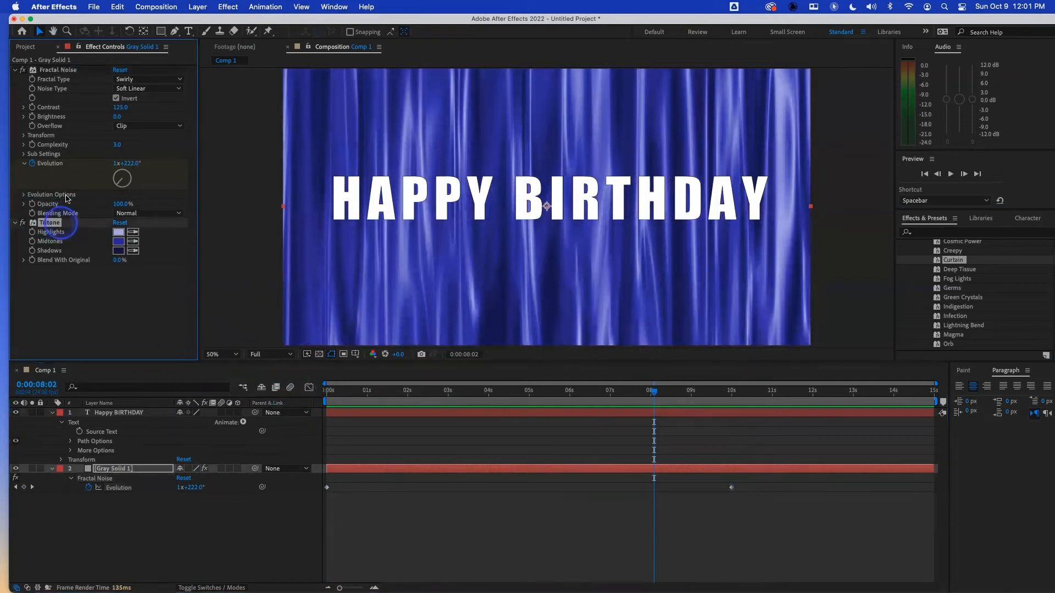
{"action": "left_click", "coordinate": [55, 70]}
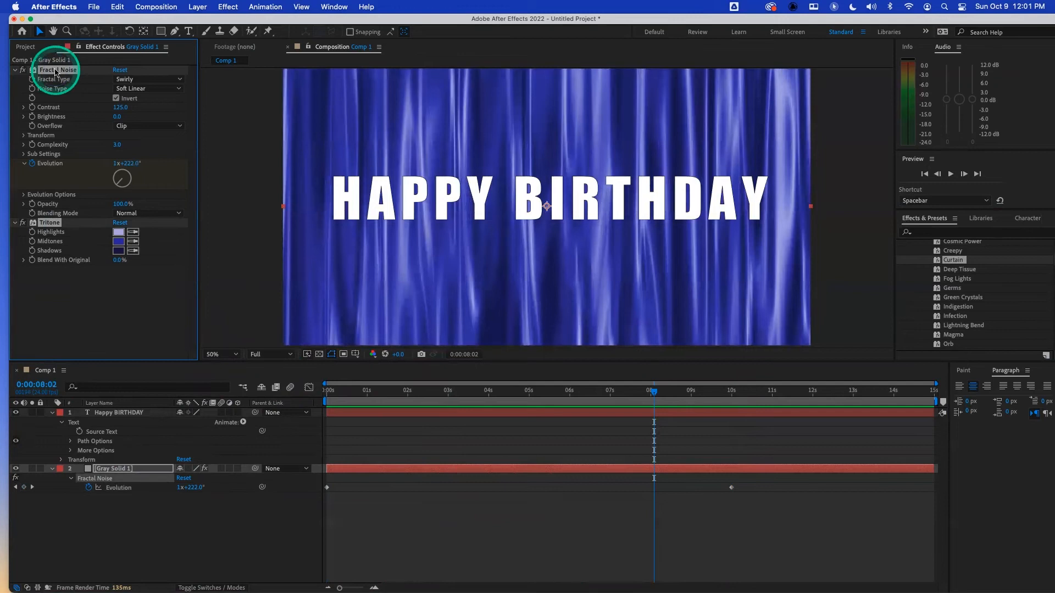
{"action": "key", "text": "Delete"}
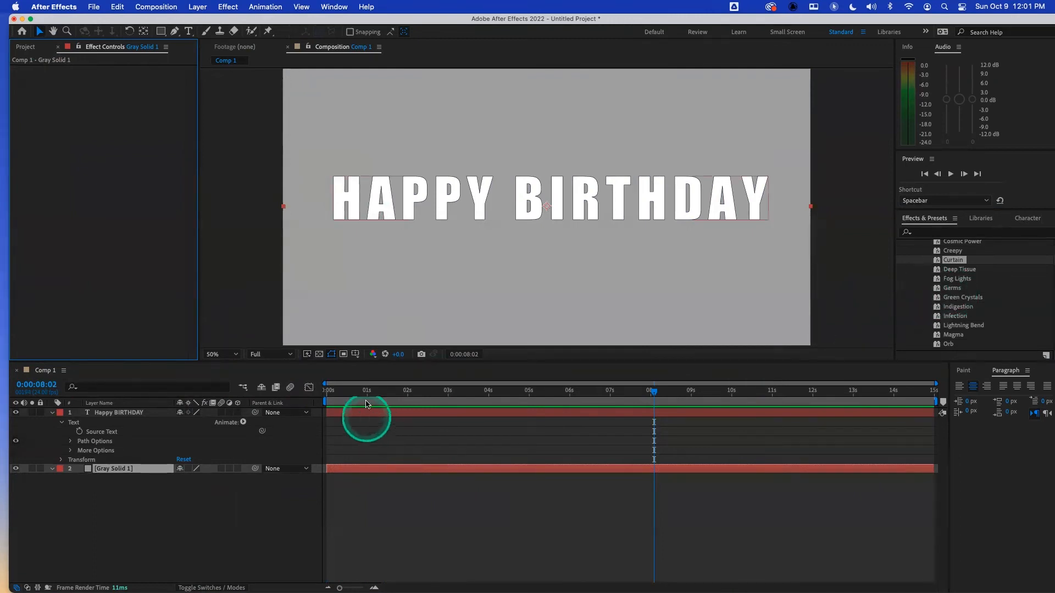
- Apply the Green Crystals background preset to the gray solid at 0:00:00:00, preview it and review its effect settings
{"action": "left_click_drag", "start_coordinate": [367, 392], "coordinate": [327, 392]}
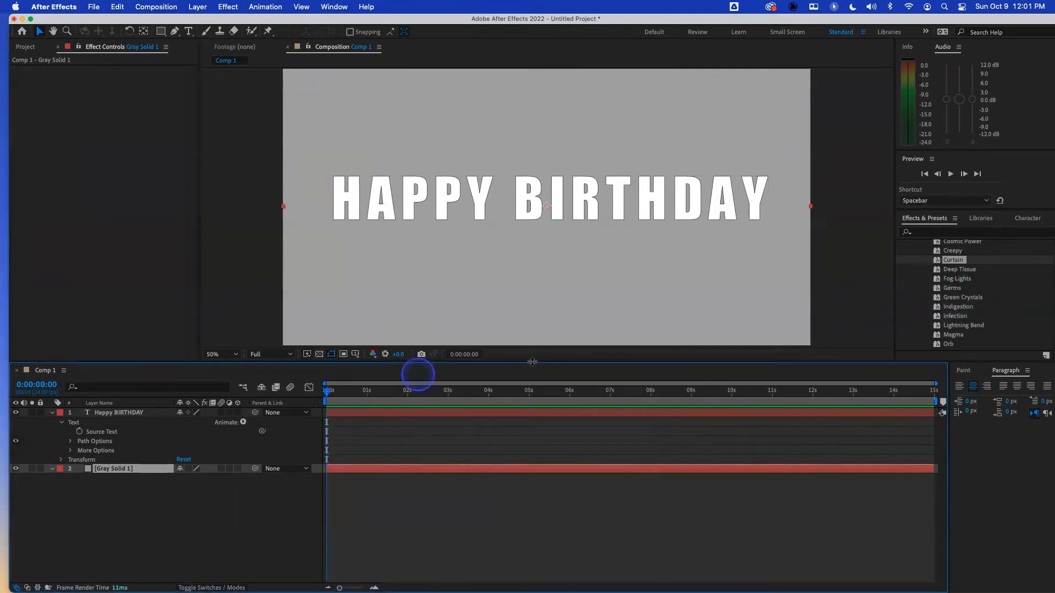
{"action": "double_click", "coordinate": [959, 300]}
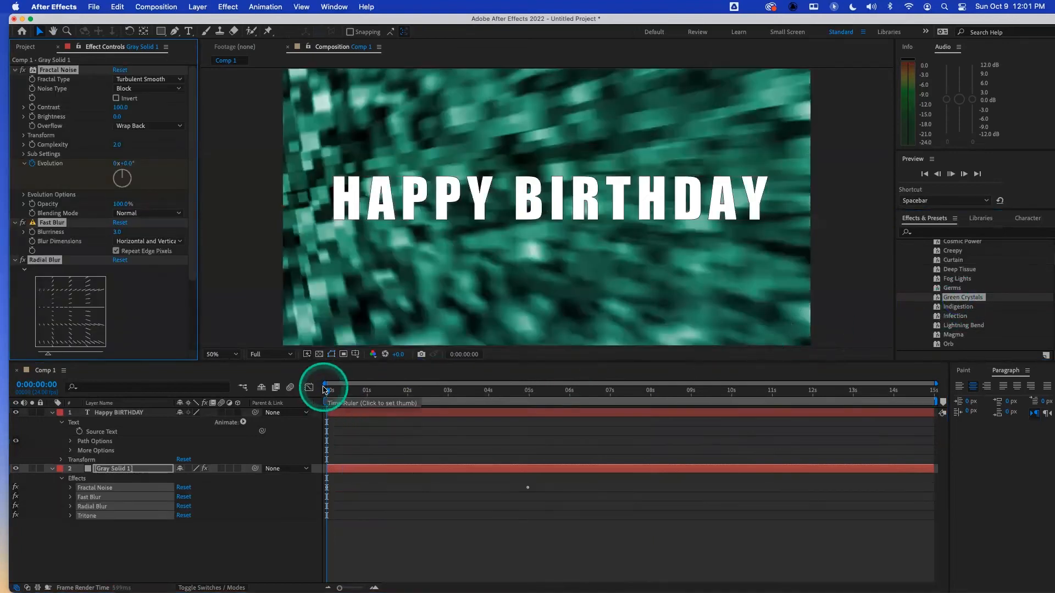
{"action": "key", "text": "space"}
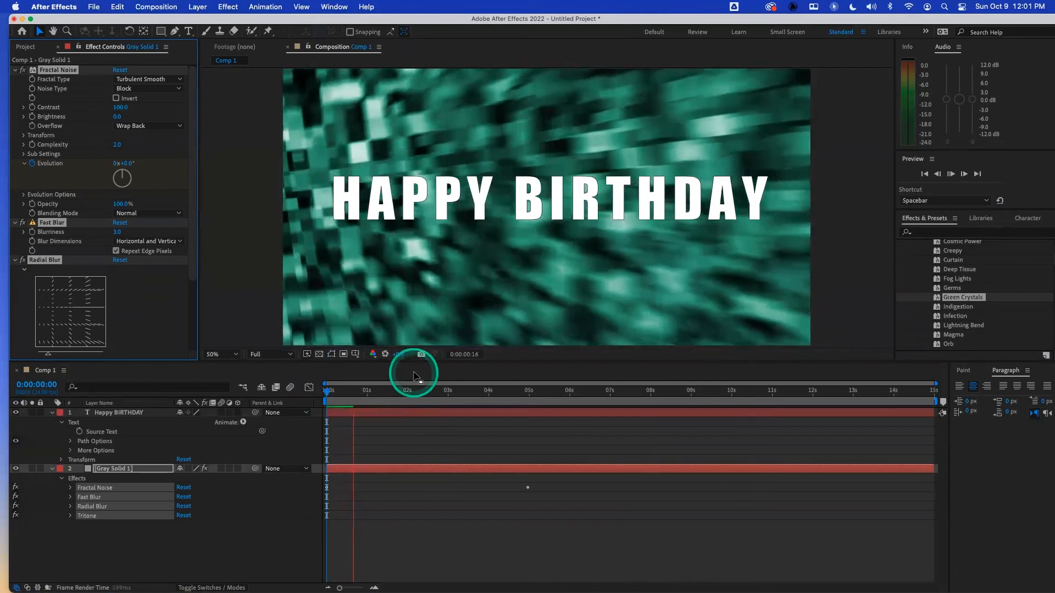
{"action": "key", "text": "space"}
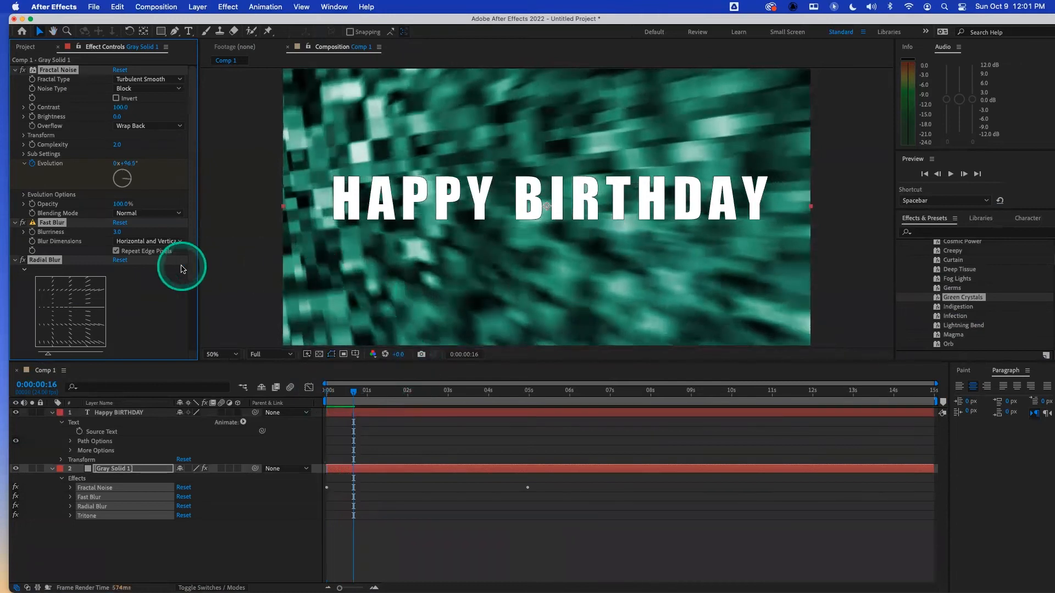
{"action": "scroll", "coordinate": [189, 259], "scroll_direction": "down", "scroll_amount": 4}
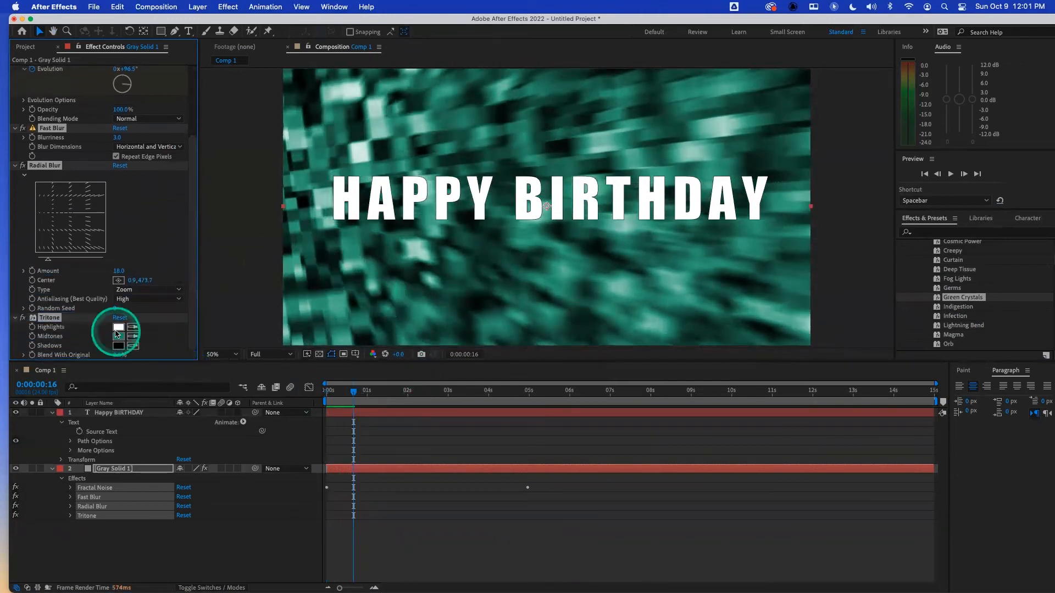
- Change the Tritone midtones color on the gray solid from green to purple
{"action": "left_click", "coordinate": [117, 337]}
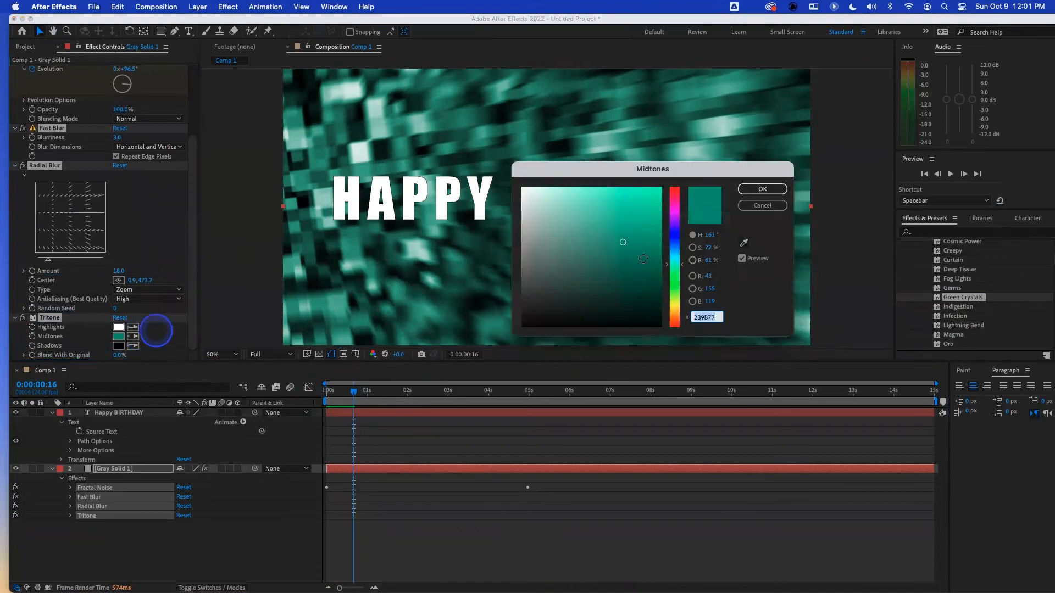
{"action": "left_click", "coordinate": [675, 219]}
{"action": "left_click", "coordinate": [649, 232]}
{"action": "left_click", "coordinate": [768, 191]}
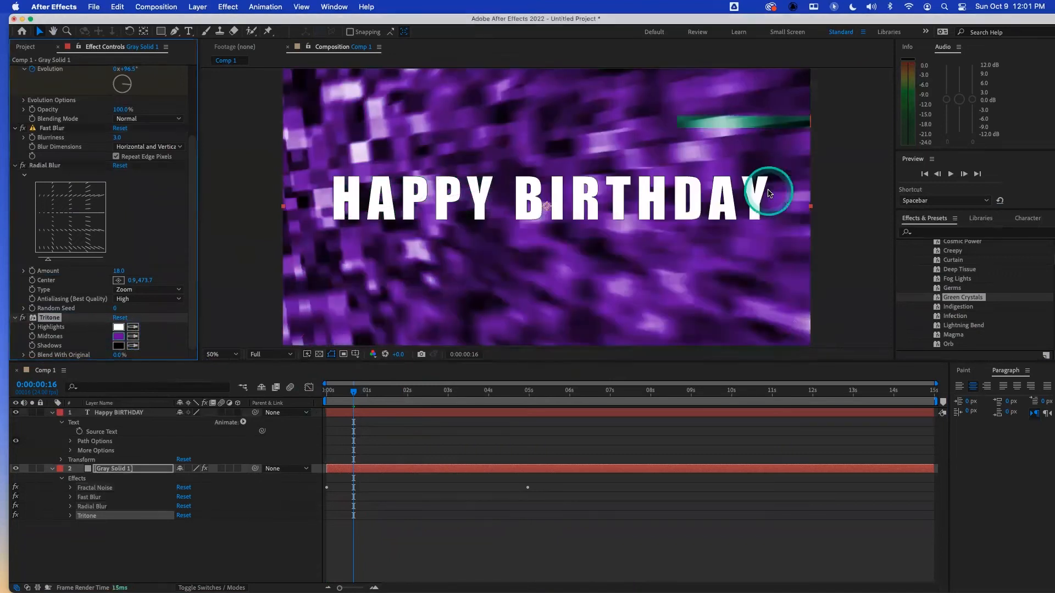
{"action": "left_click", "coordinate": [627, 293]}
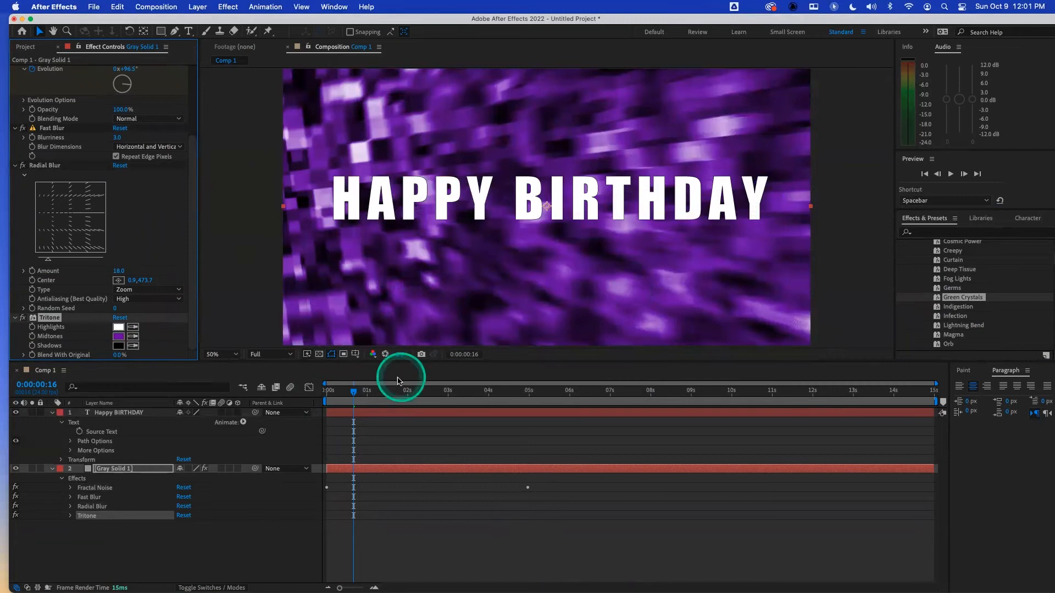
- Preview the purple crystals background from 0:00:00:00
{"action": "left_click_drag", "start_coordinate": [353, 389], "coordinate": [328, 388]}
{"action": "left_click", "coordinate": [329, 388]}
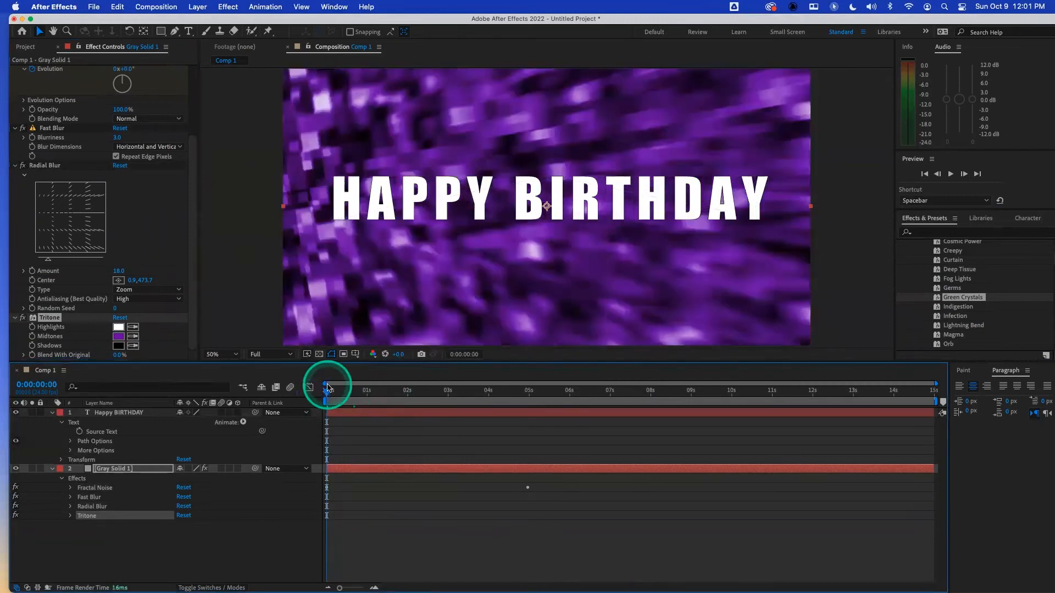
{"action": "key", "text": "space"}
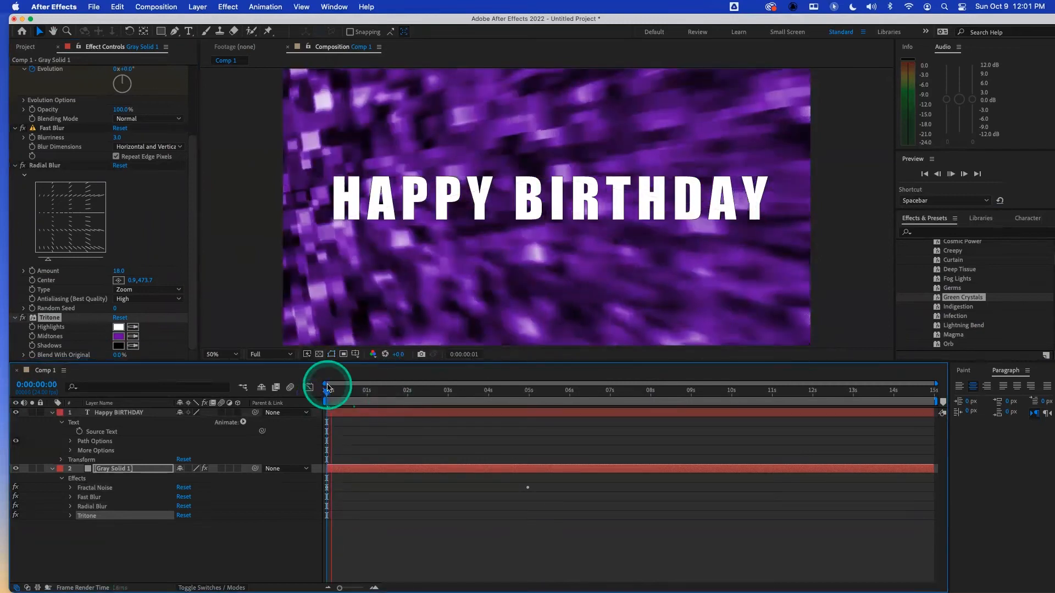
- Compare the background with the Fast Blur effect turned off and back on, returning to 0:00:00:00
{"action": "left_click", "coordinate": [23, 128]}
{"action": "left_click_drag", "start_coordinate": [352, 397], "coordinate": [328, 397]}
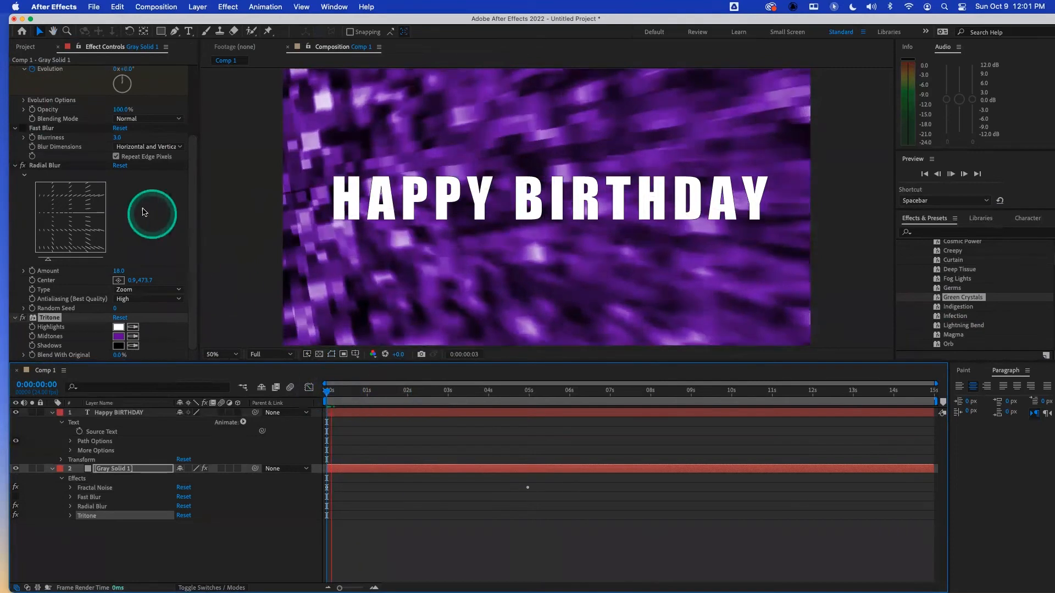
{"action": "left_click", "coordinate": [23, 128]}
{"action": "left_click", "coordinate": [328, 396]}
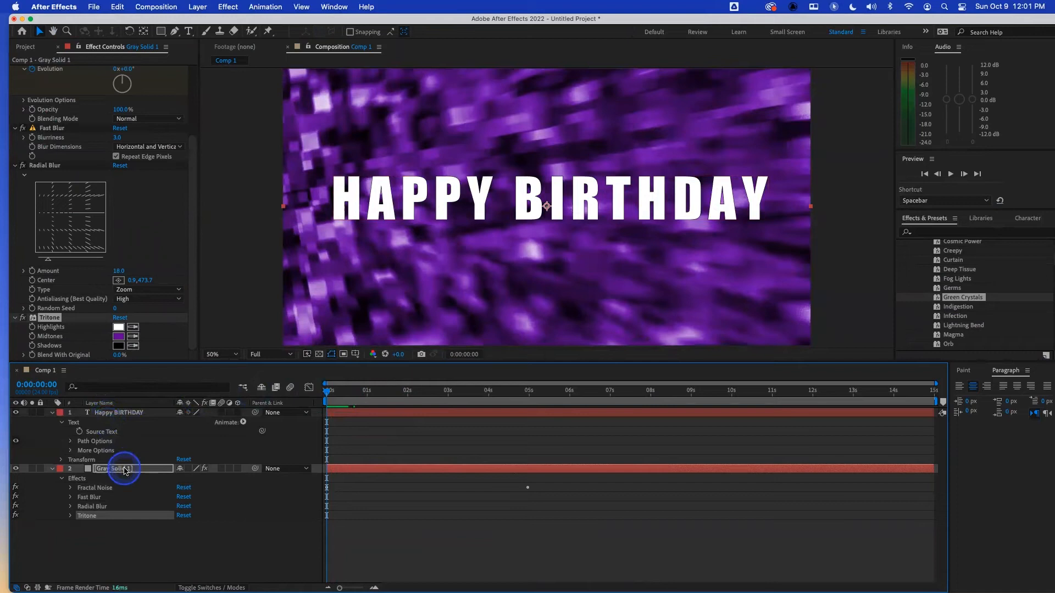
- Hide Gray Solid 1 and create a second gray solid beneath the HAPPY BIRTHDAY text
{"action": "left_click", "coordinate": [15, 468]}
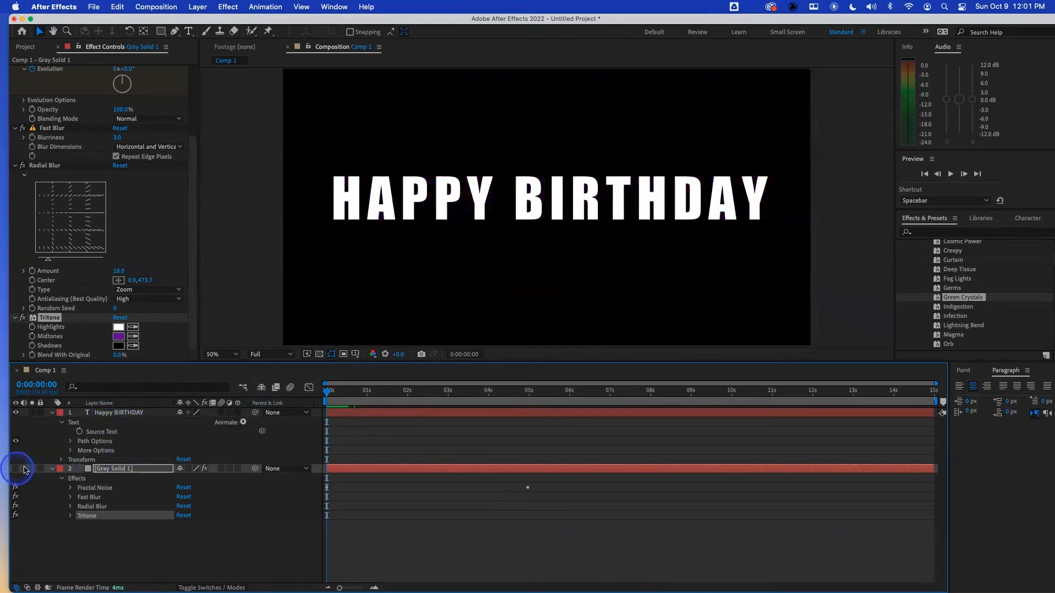
{"action": "key", "text": "super+y"}
{"action": "left_click", "coordinate": [578, 306]}
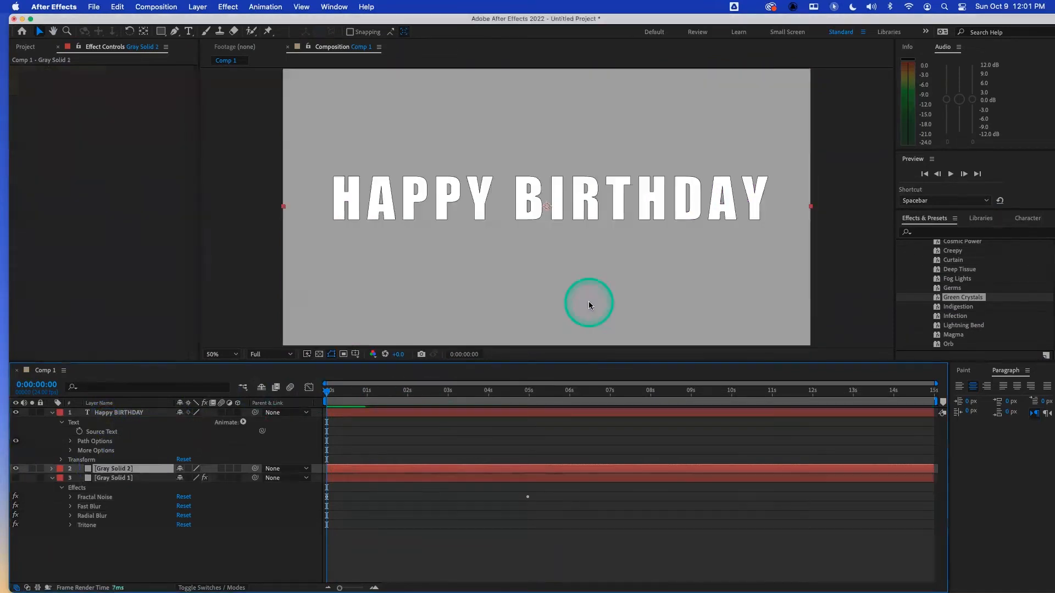
- Find the Fractal Noise effect by searching for "fractal" and apply it to Gray Solid 2
{"action": "left_click", "coordinate": [945, 231]}
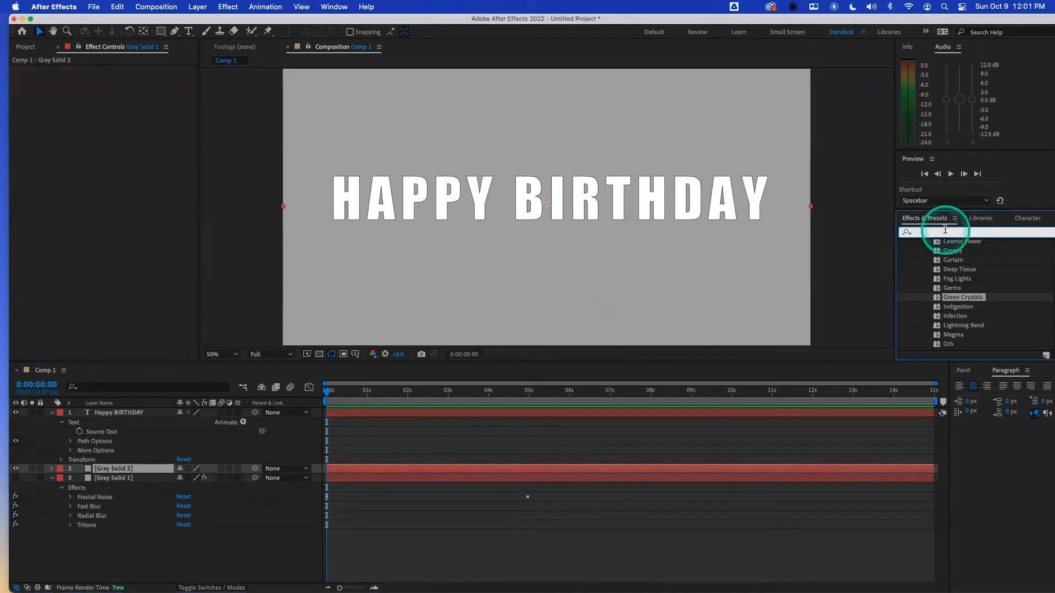
{"action": "type", "text": "fractal"}
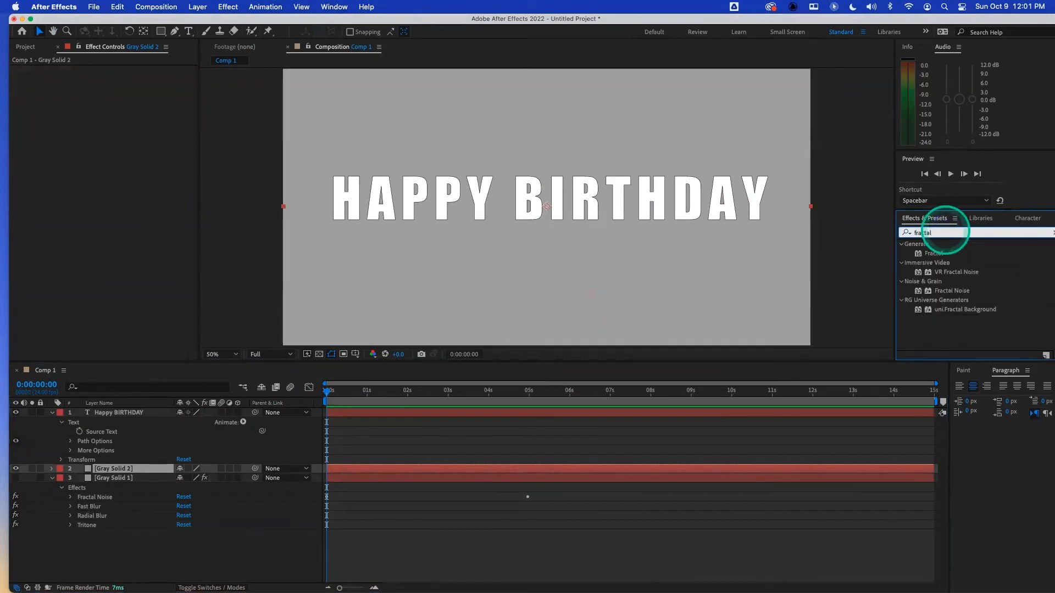
{"action": "double_click", "coordinate": [953, 290]}
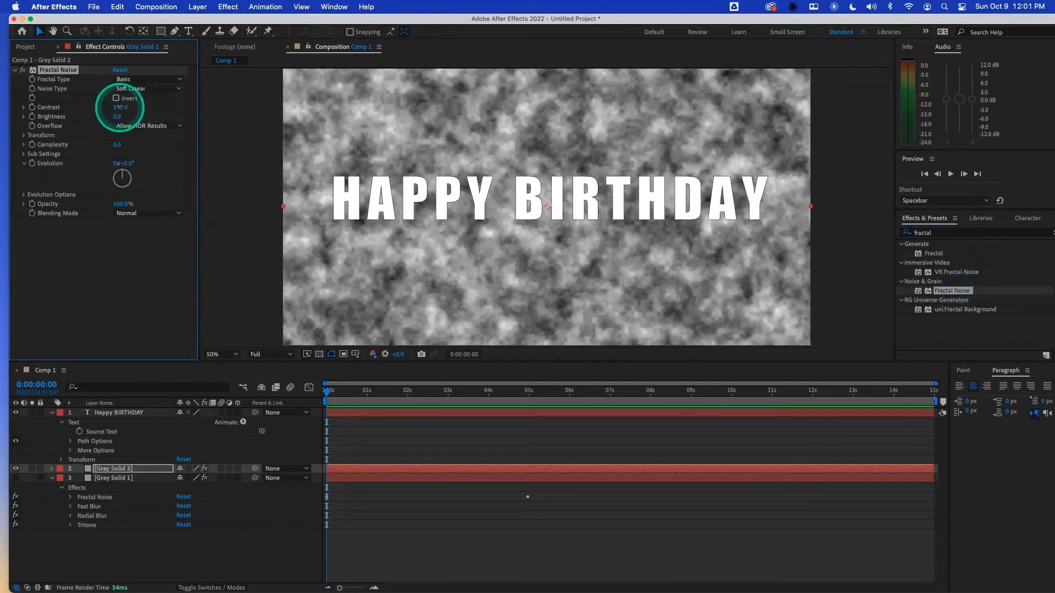
- Set Gray Solid 2's Fractal Noise contrast to 285, scale to 3 and brightness to -79
{"action": "left_click_drag", "start_coordinate": [120, 107], "coordinate": [186, 115]}
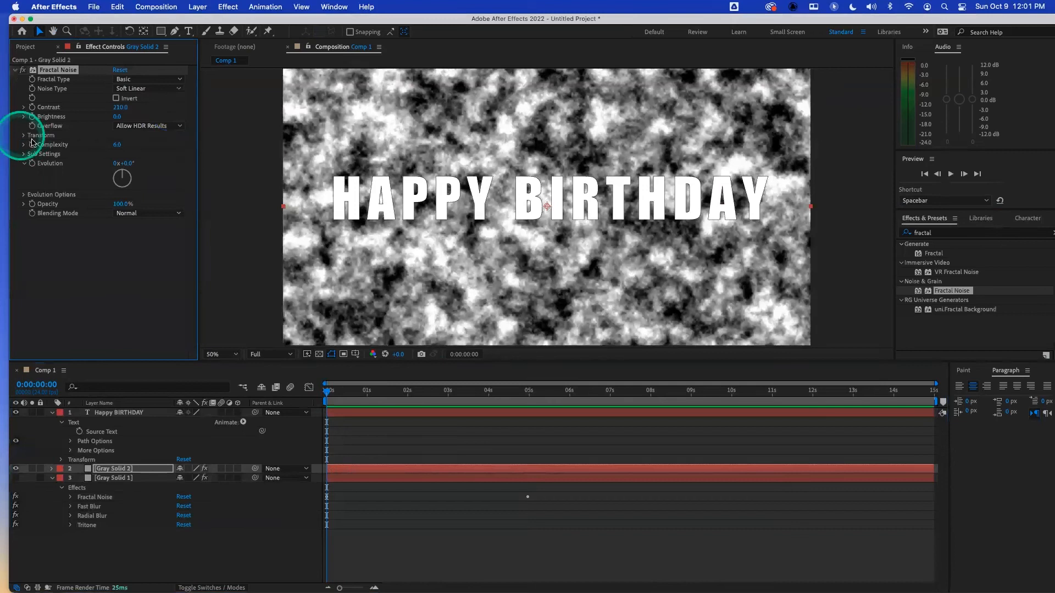
{"action": "left_click", "coordinate": [24, 135]}
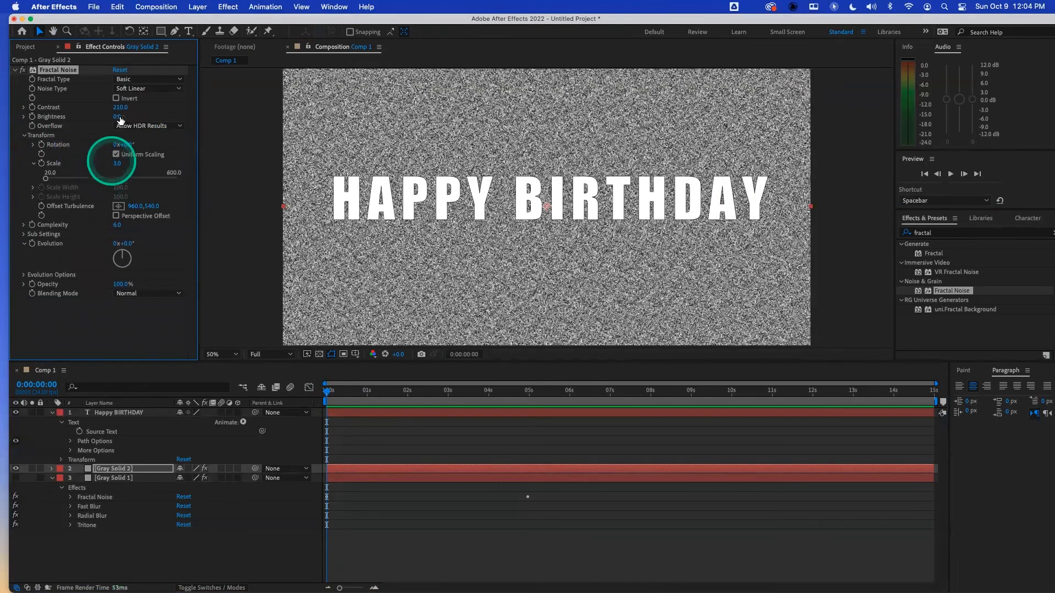
{"action": "mouse_move", "coordinate": [119, 117]}
{"action": "left_mouse_down"}
{"action": "mouse_move", "coordinate": [84, 115]}
{"action": "mouse_move", "coordinate": [123, 107]}
{"action": "mouse_move", "coordinate": [110, 116]}
{"action": "left_mouse_up"}
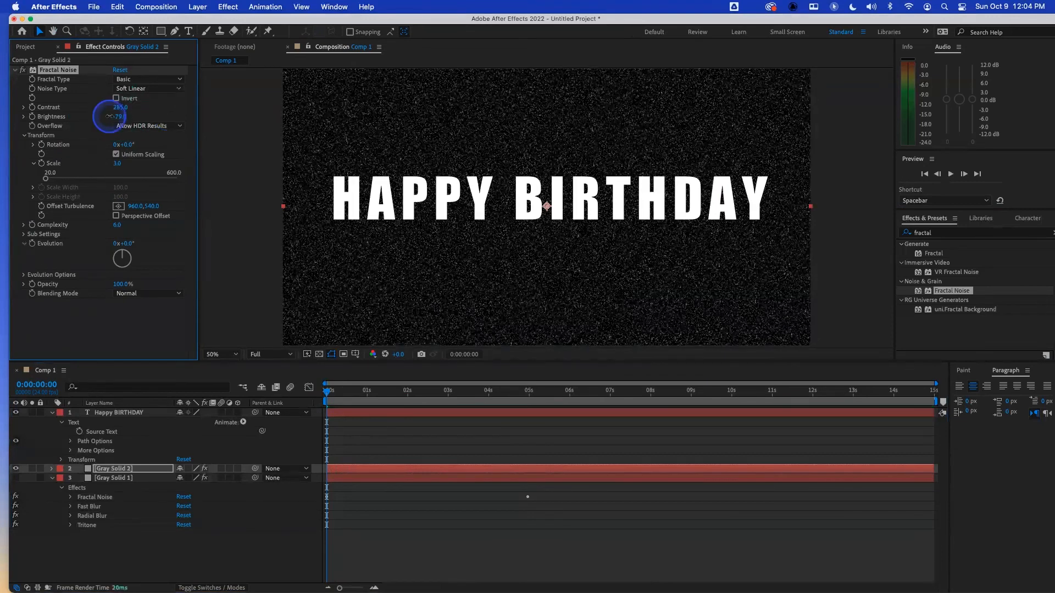
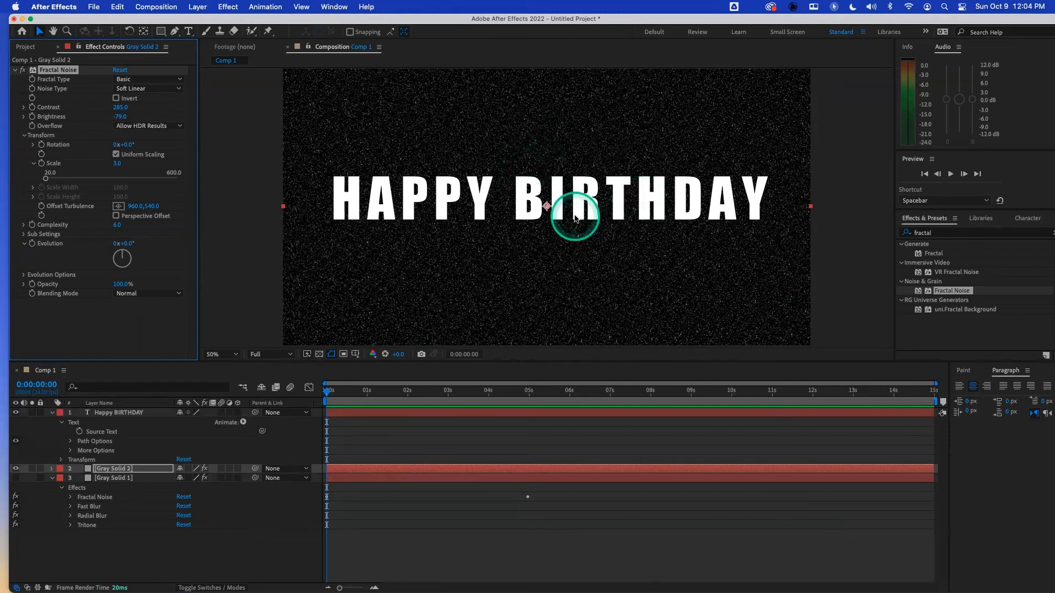
- Compare the two backgrounds by showing Gray Solid 1 alone, and switch back to Gray Solid 2
{"action": "left_click", "coordinate": [15, 469]}
{"action": "left_click", "coordinate": [15, 478]}
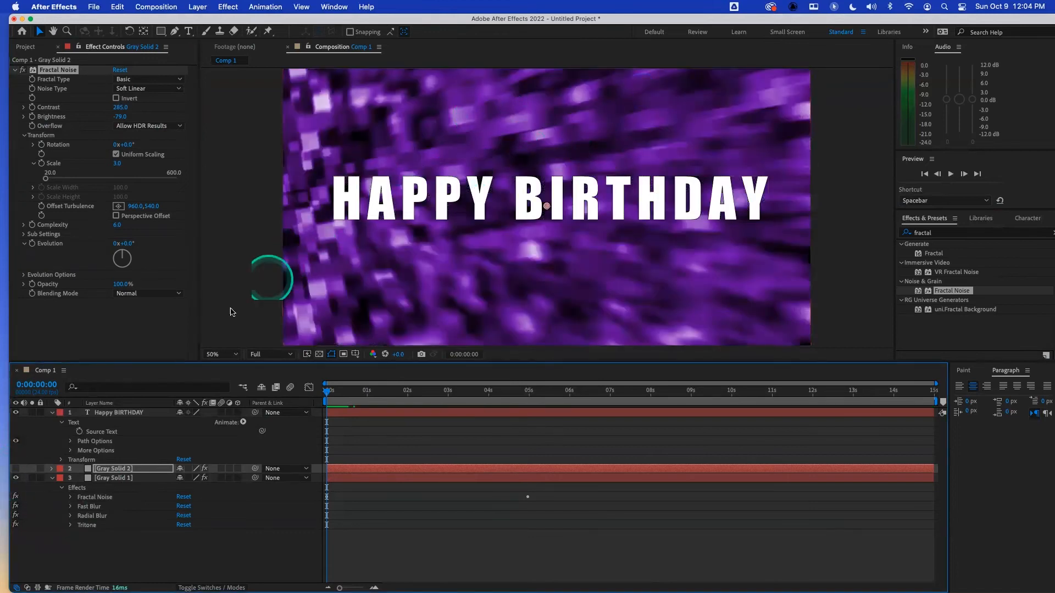
{"action": "left_click", "coordinate": [15, 469]}
{"action": "left_click", "coordinate": [16, 478]}
- Find the Stylize Glow effect by searching for "glow" and apply it to Gray Solid 2
{"action": "left_click", "coordinate": [934, 236]}
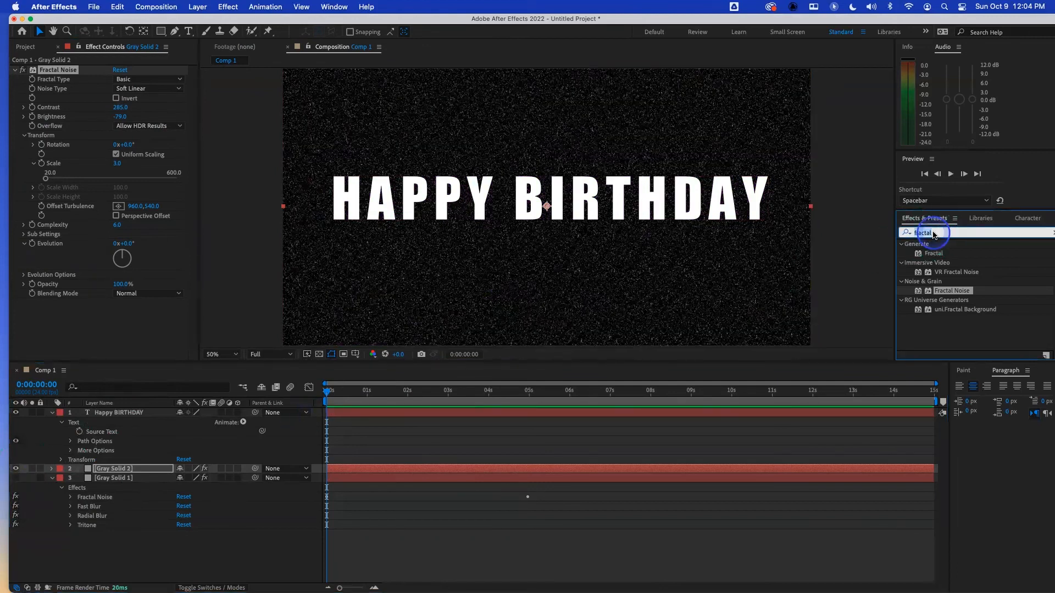
{"action": "type", "text": "glow"}
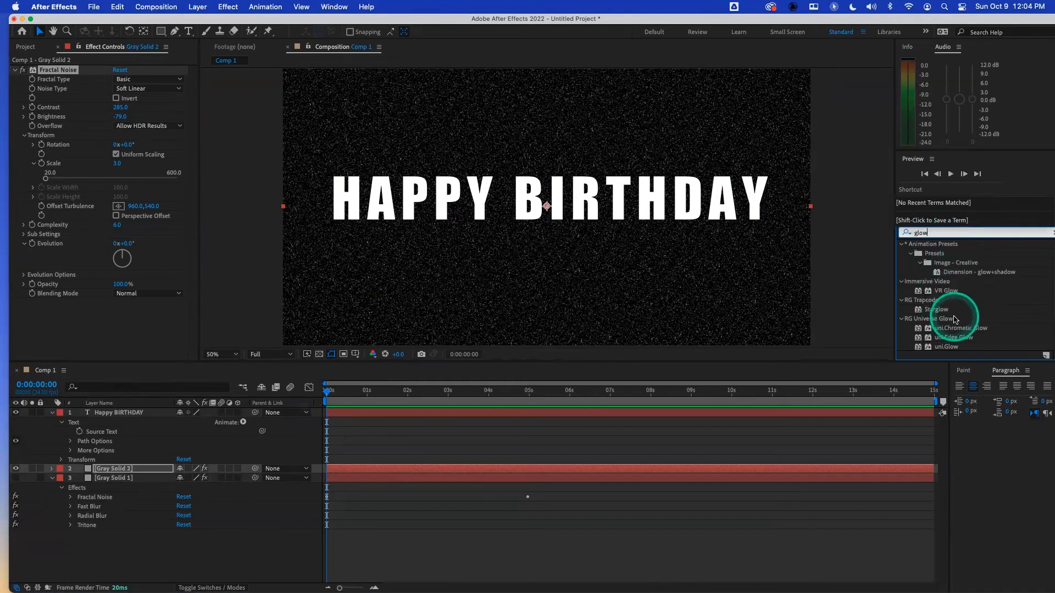
{"action": "scroll", "coordinate": [953, 321], "scroll_direction": "down", "scroll_amount": 2}
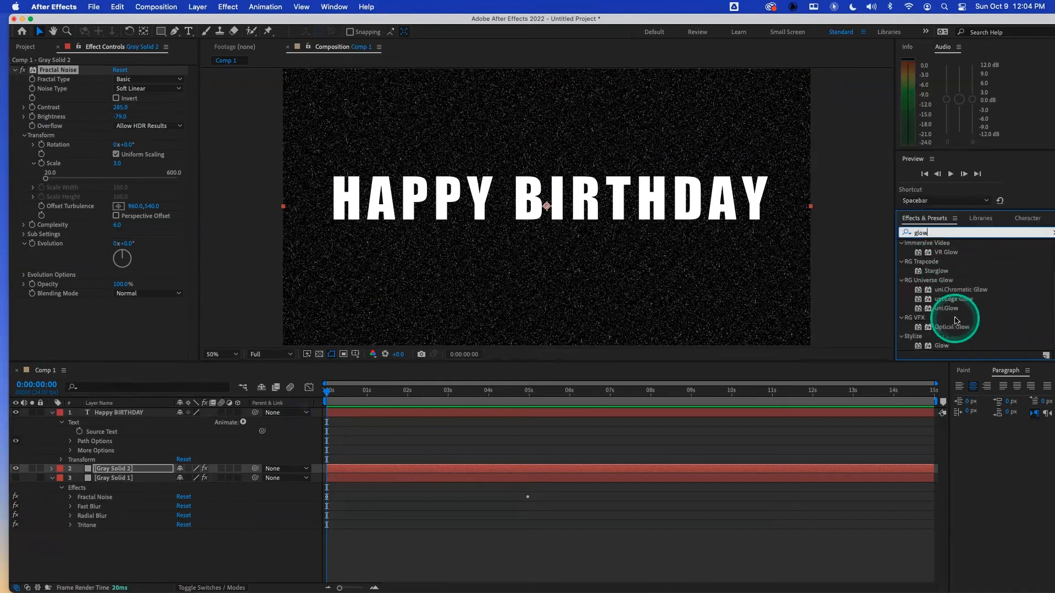
{"action": "double_click", "coordinate": [940, 346]}
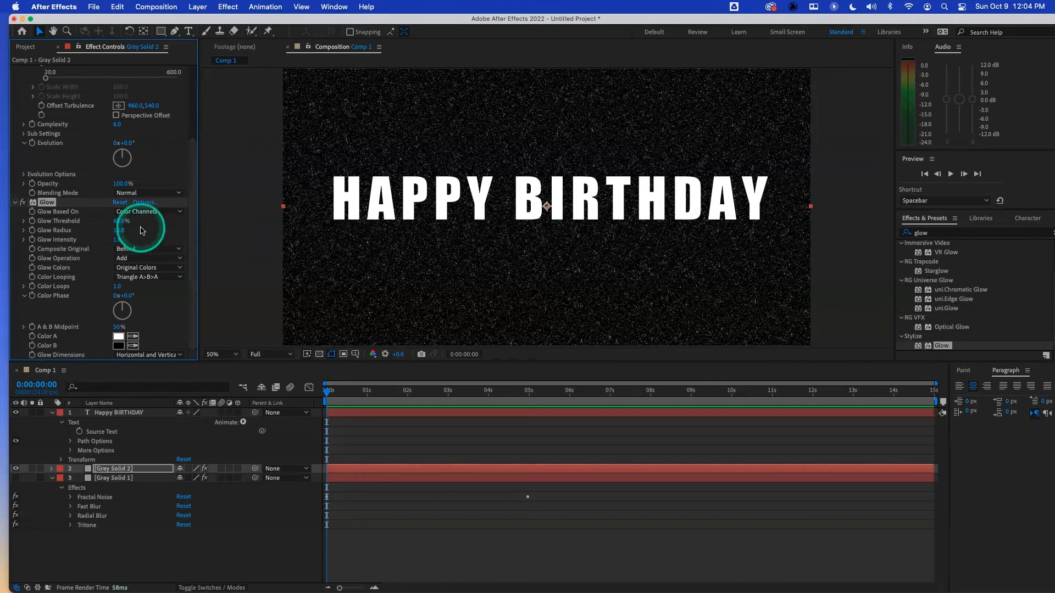
- Raise the Glow intensity to about 4.9, adjust its threshold and reduce its radius, and collapse the Glow settings
{"action": "left_click_drag", "start_coordinate": [117, 240], "coordinate": [306, 218]}
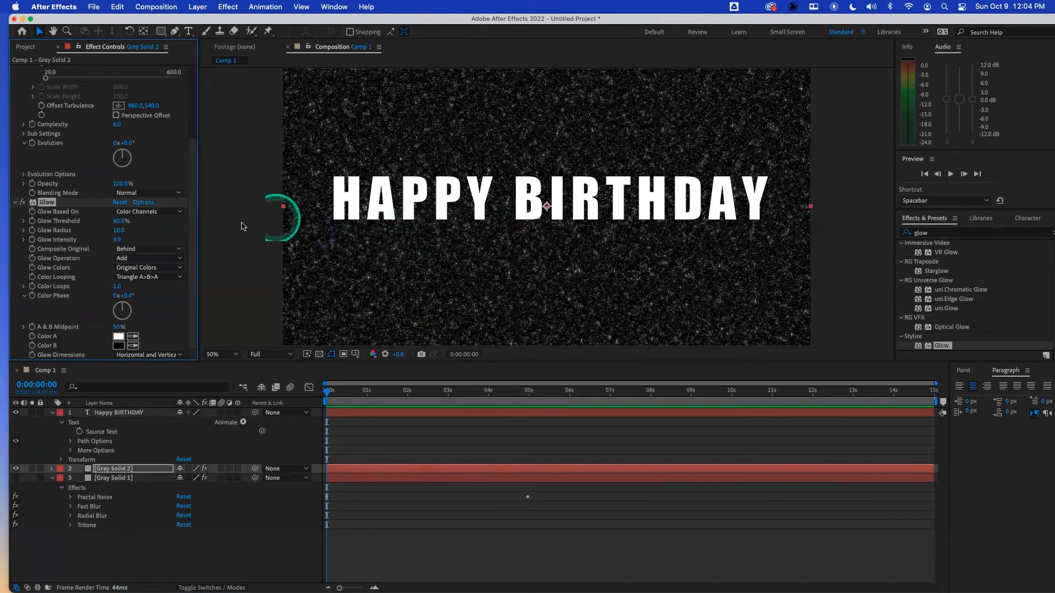
{"action": "left_click", "coordinate": [118, 242]}
{"action": "mouse_move", "coordinate": [122, 221]}
{"action": "left_mouse_down"}
{"action": "mouse_move", "coordinate": [134, 223]}
{"action": "mouse_move", "coordinate": [92, 220]}
{"action": "mouse_move", "coordinate": [134, 223]}
{"action": "mouse_move", "coordinate": [107, 231]}
{"action": "left_mouse_up"}
{"action": "left_click", "coordinate": [118, 231]}
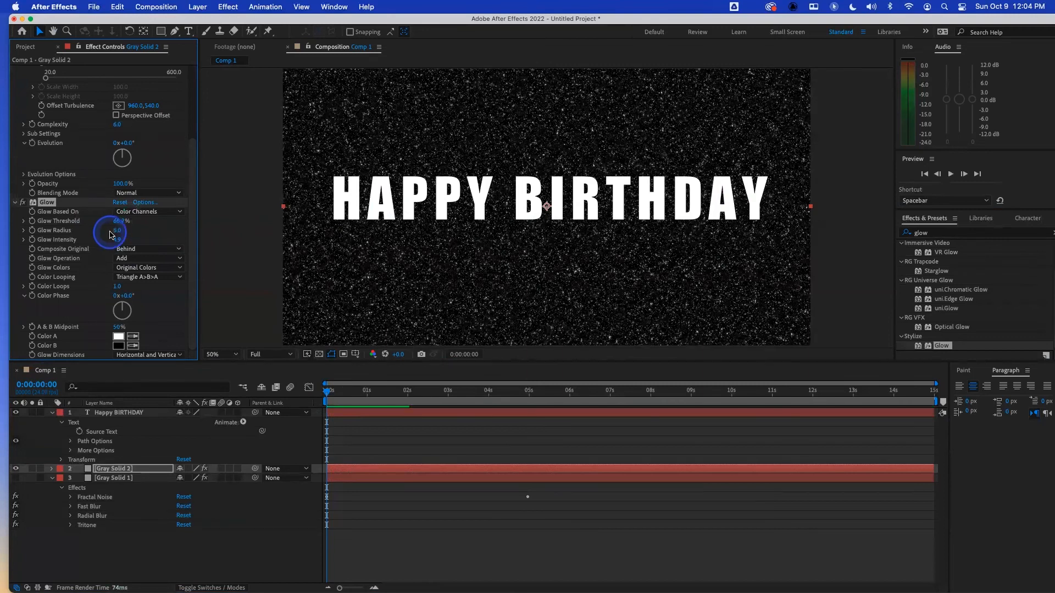
{"action": "left_click", "coordinate": [13, 203]}
- Make Gray Solid 1 visible and hide Gray Solid 2
{"action": "left_click", "coordinate": [135, 469]}
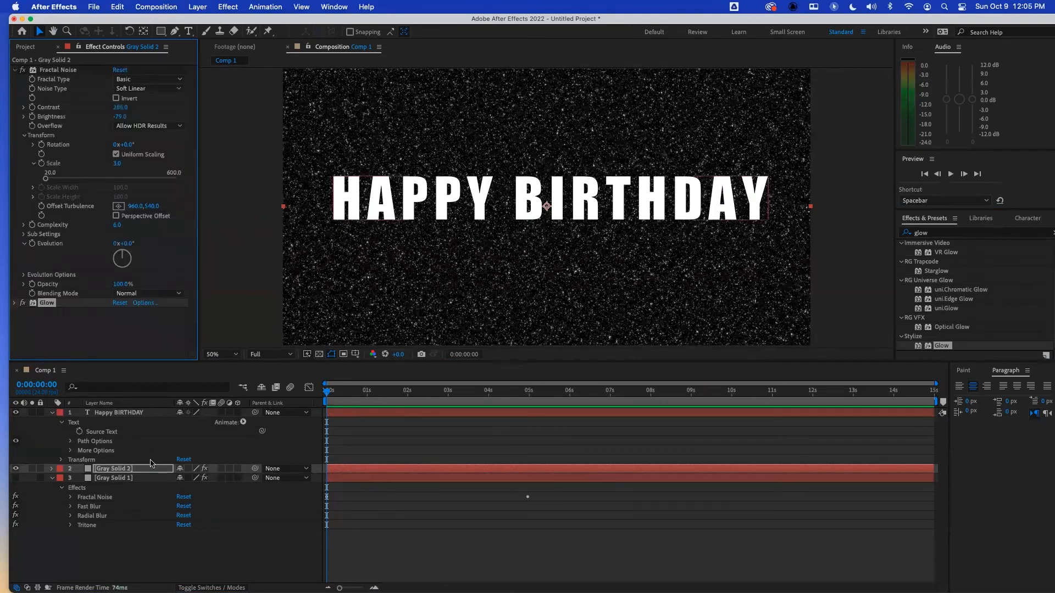
{"action": "left_click", "coordinate": [18, 478]}
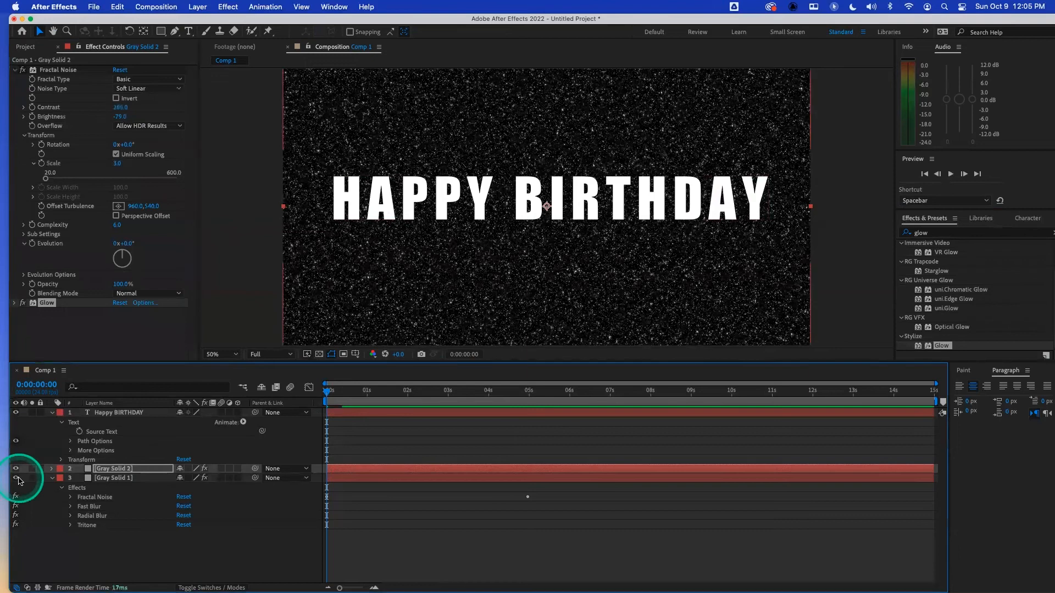
{"action": "left_click", "coordinate": [16, 470]}
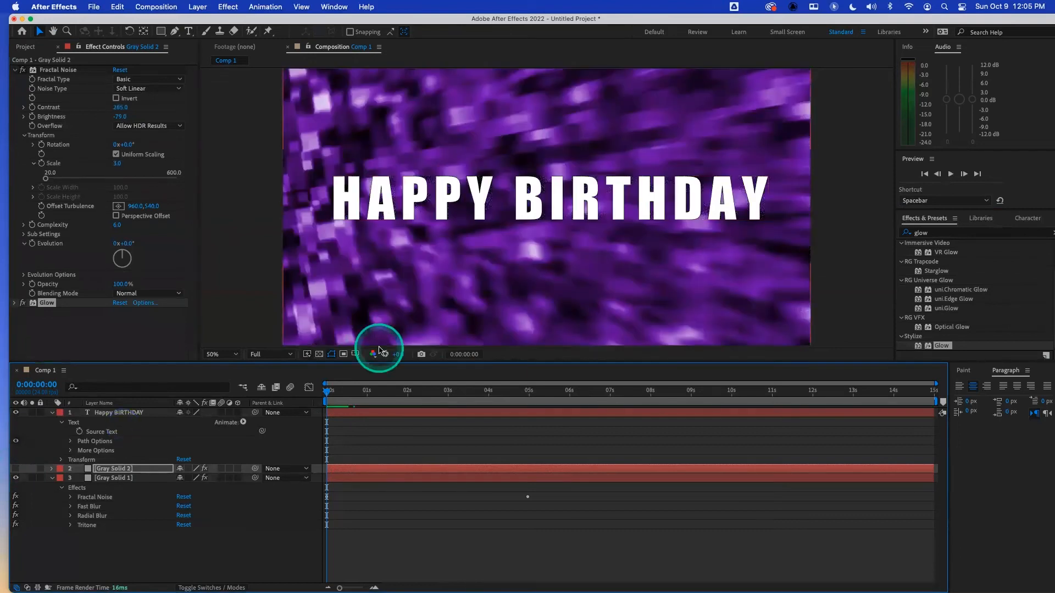
- Reveal the keyframed Fractal Noise properties of Gray Solid 1 in the timeline and select the Scale keyframes
{"action": "left_click", "coordinate": [137, 478]}
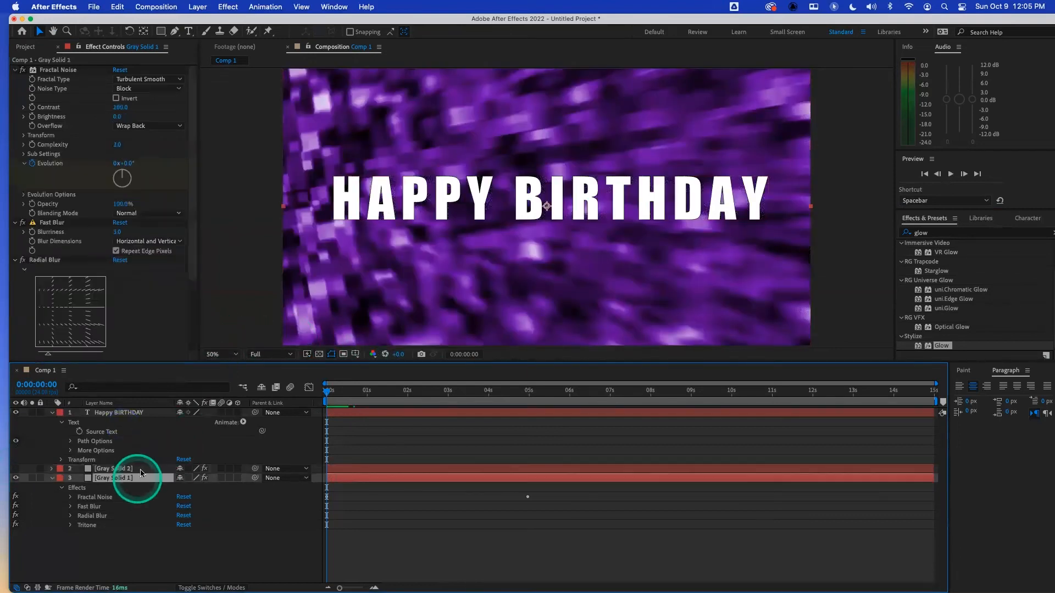
{"action": "scroll", "coordinate": [197, 275], "scroll_direction": "down", "scroll_amount": 5}
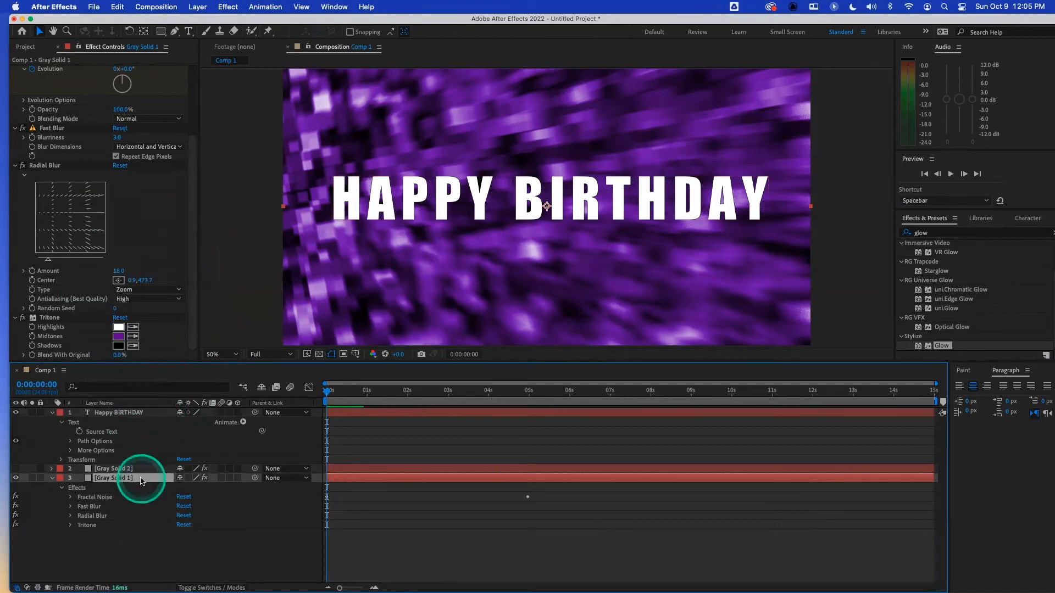
{"action": "key", "text": "u"}
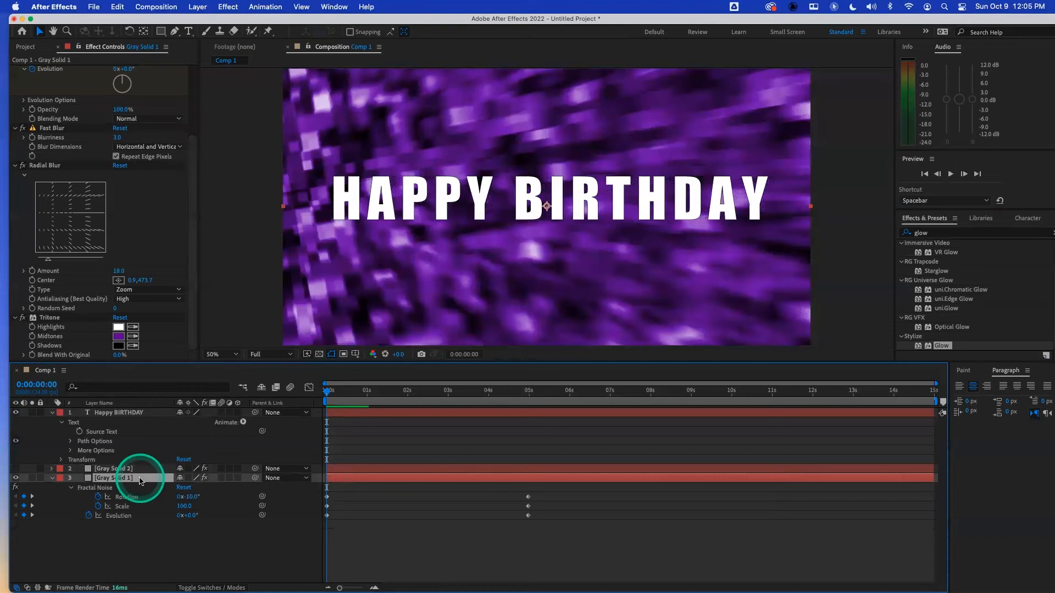
{"action": "left_click", "coordinate": [126, 506]}
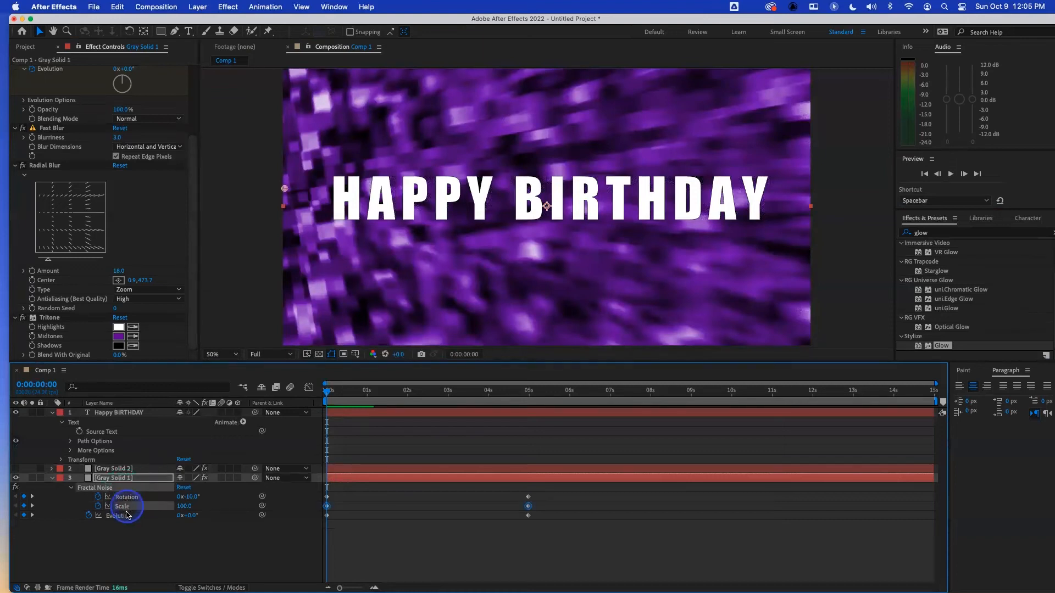
- Reveal all modified properties of Gray Solid 1 in the timeline and review its effect settings
{"action": "left_click", "coordinate": [130, 478]}
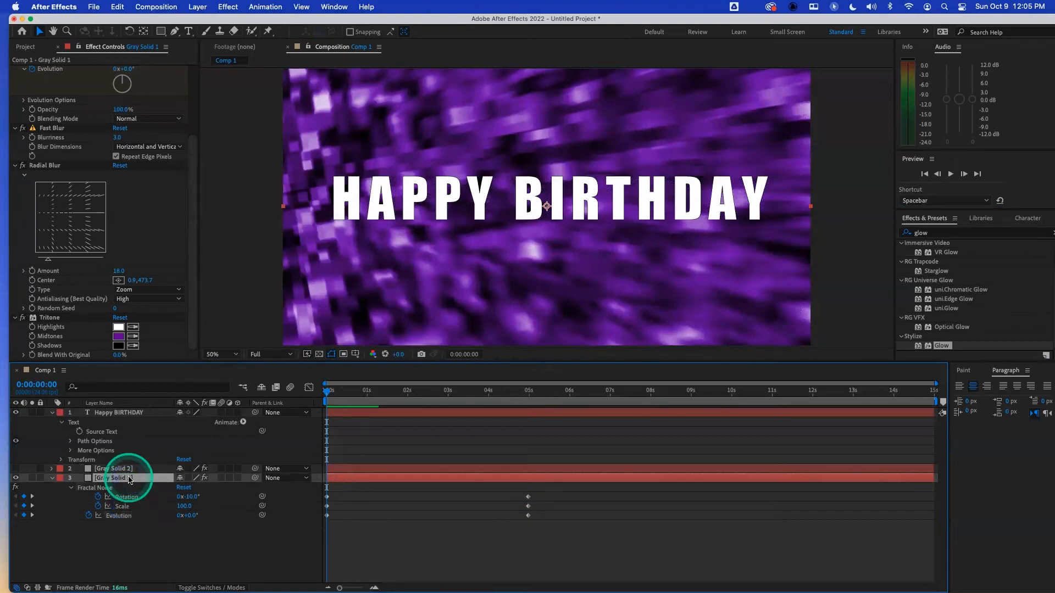
{"action": "key", "text": "u"}
{"action": "key", "text": "u"}
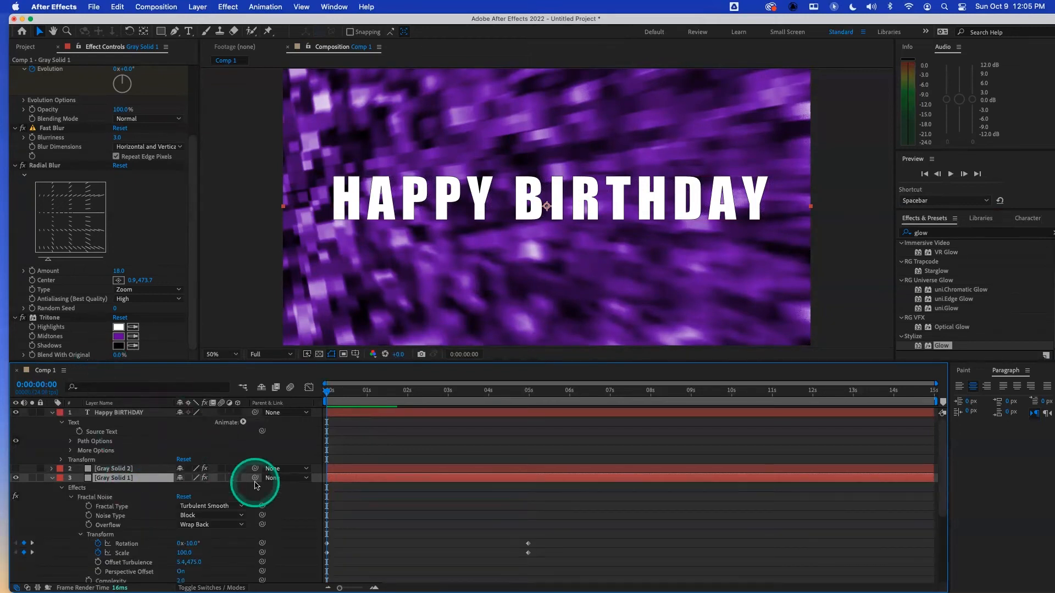
{"action": "scroll", "coordinate": [223, 529], "scroll_direction": "down", "scroll_amount": 1}
{"action": "scroll", "coordinate": [222, 530], "scroll_direction": "down", "scroll_amount": 3}
{"action": "scroll", "coordinate": [219, 527], "scroll_direction": "up", "scroll_amount": 4}
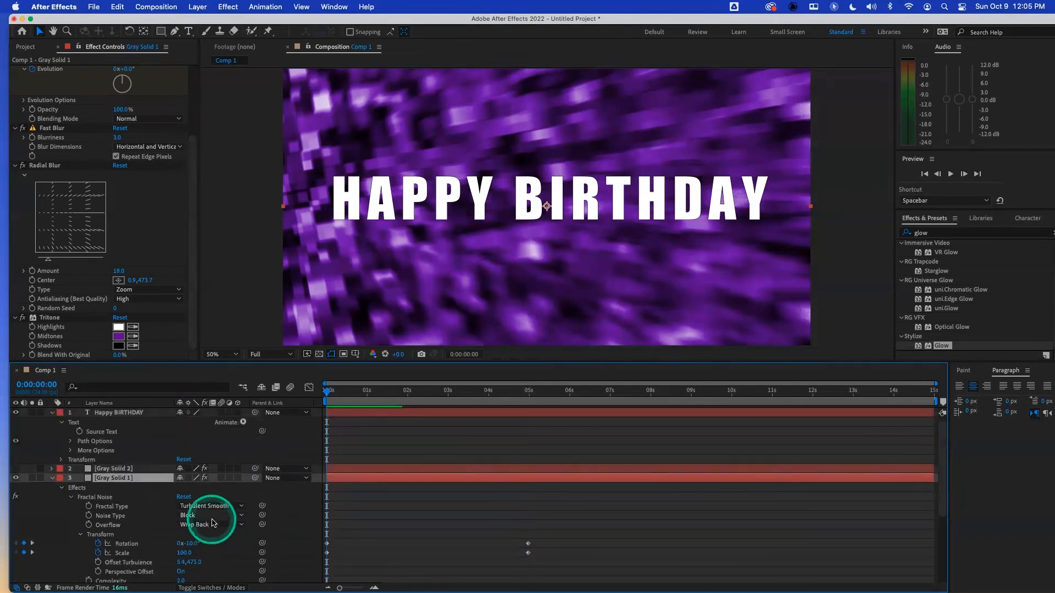
{"action": "left_click", "coordinate": [158, 482]}
{"action": "key", "text": "u"}
{"action": "key", "text": "u"}
{"action": "key", "text": "u"}
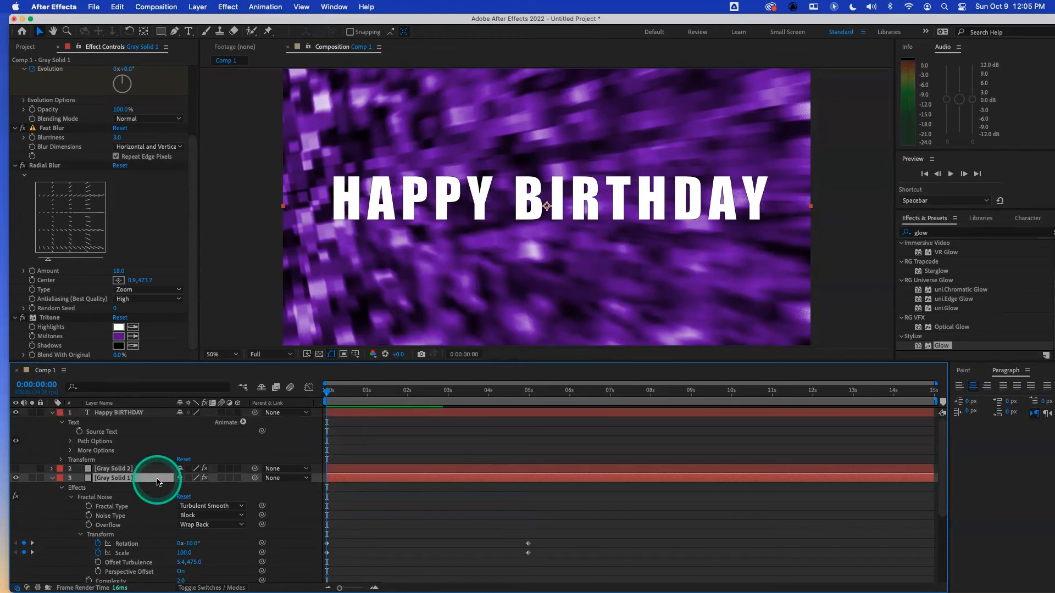
{"action": "scroll", "coordinate": [165, 511], "scroll_direction": "down", "scroll_amount": 4}
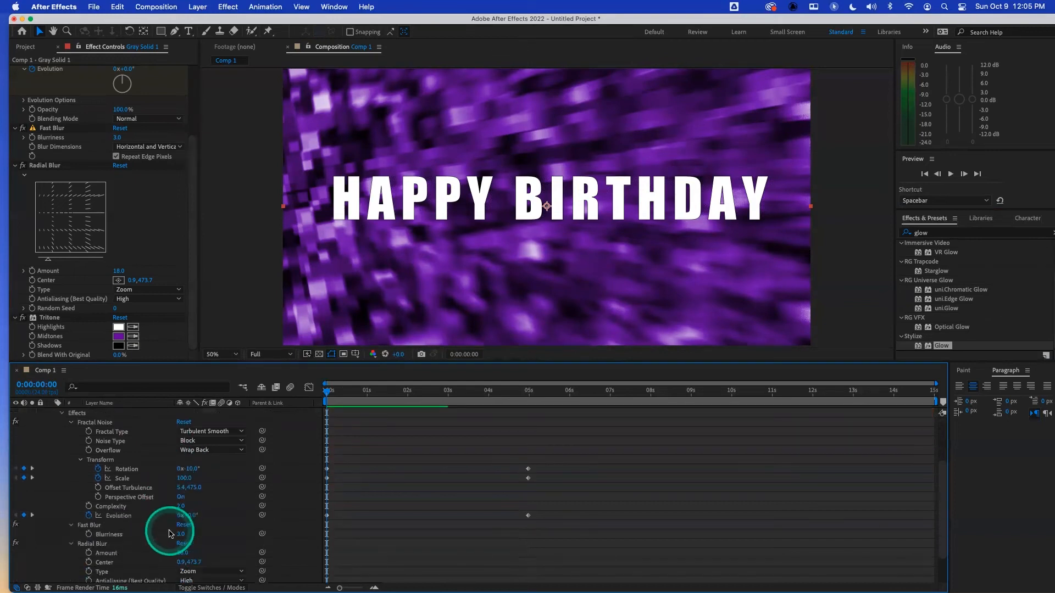
- Collapse the properties of Gray Solid 1, and select Gray Solid 2 and make it visible
{"action": "scroll", "coordinate": [171, 533], "scroll_direction": "down", "scroll_amount": 2}
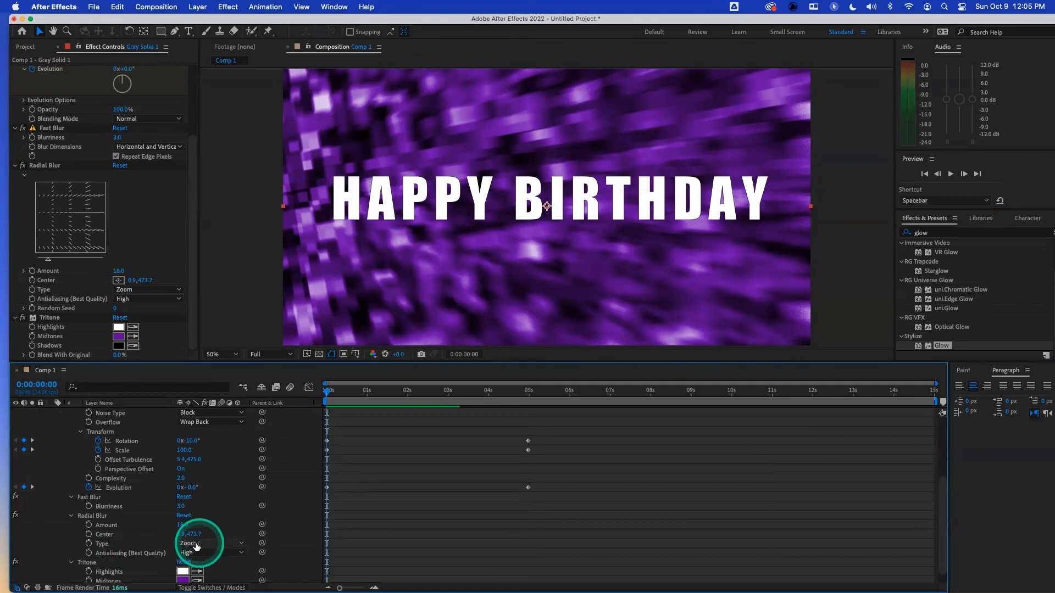
{"action": "scroll", "coordinate": [209, 522], "scroll_direction": "up", "scroll_amount": 5}
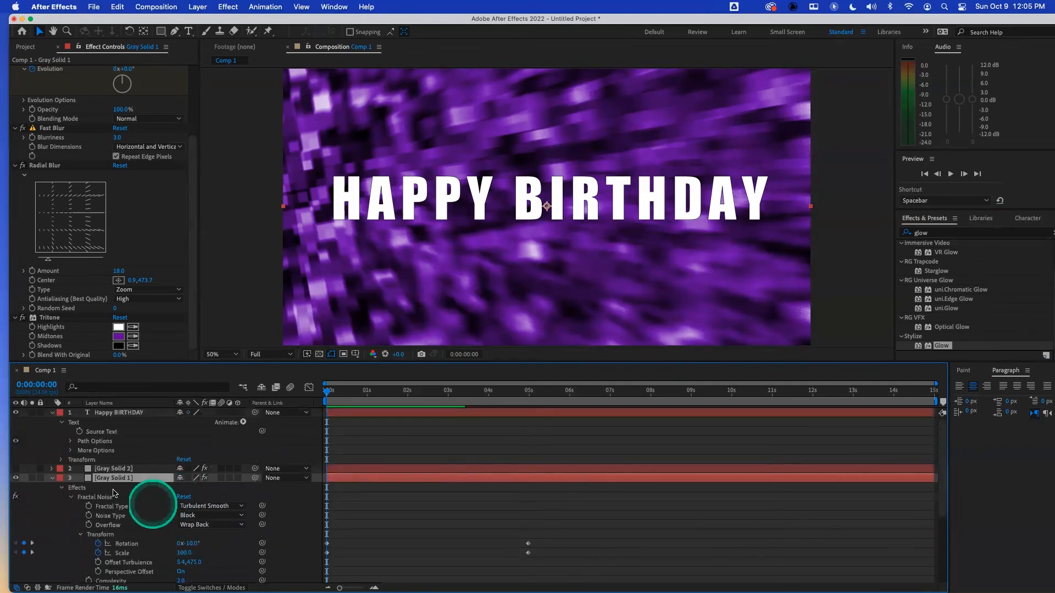
{"action": "left_click", "coordinate": [54, 482]}
{"action": "left_click", "coordinate": [115, 469]}
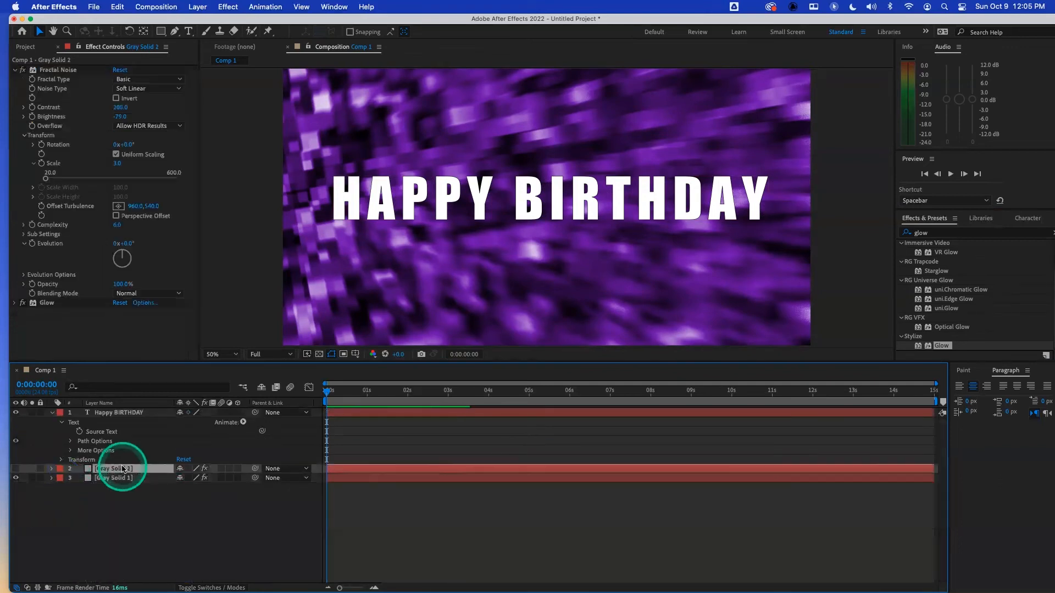
{"action": "left_click", "coordinate": [16, 469]}
{"action": "left_click", "coordinate": [167, 469]}
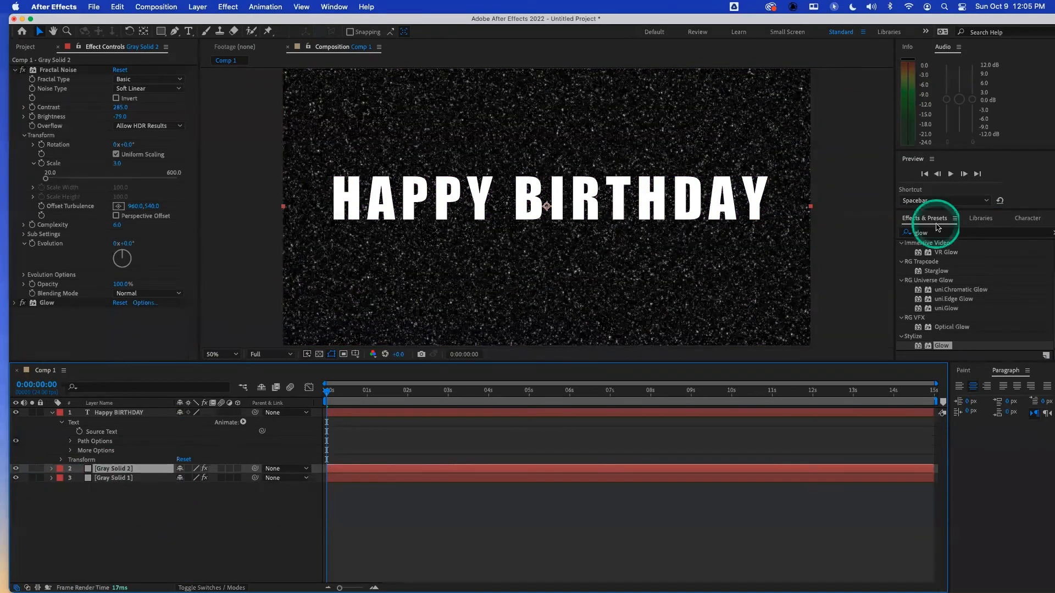
- Search the effects for "radial", apply Radial Blur to Gray Solid 2, and hide Gray Solid 1
{"action": "left_click", "coordinate": [903, 236]}
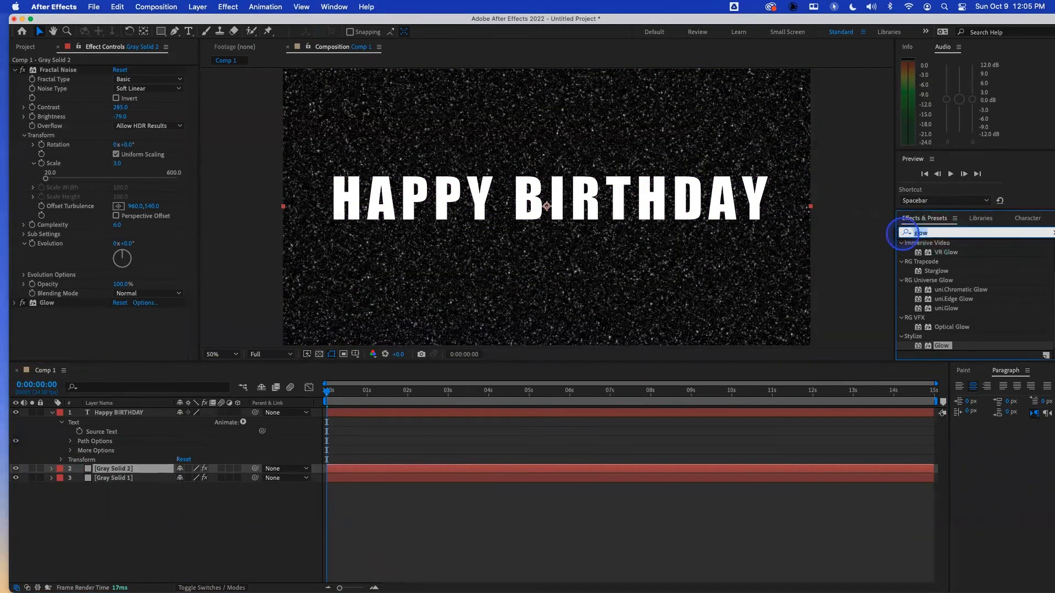
{"action": "type", "text": "radial"}
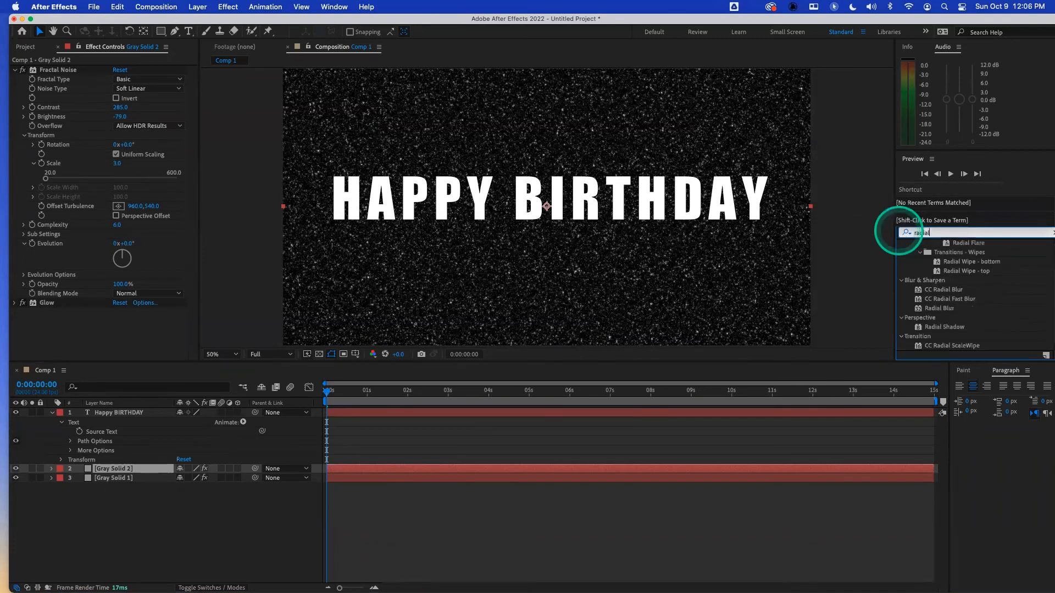
{"action": "double_click", "coordinate": [937, 308]}
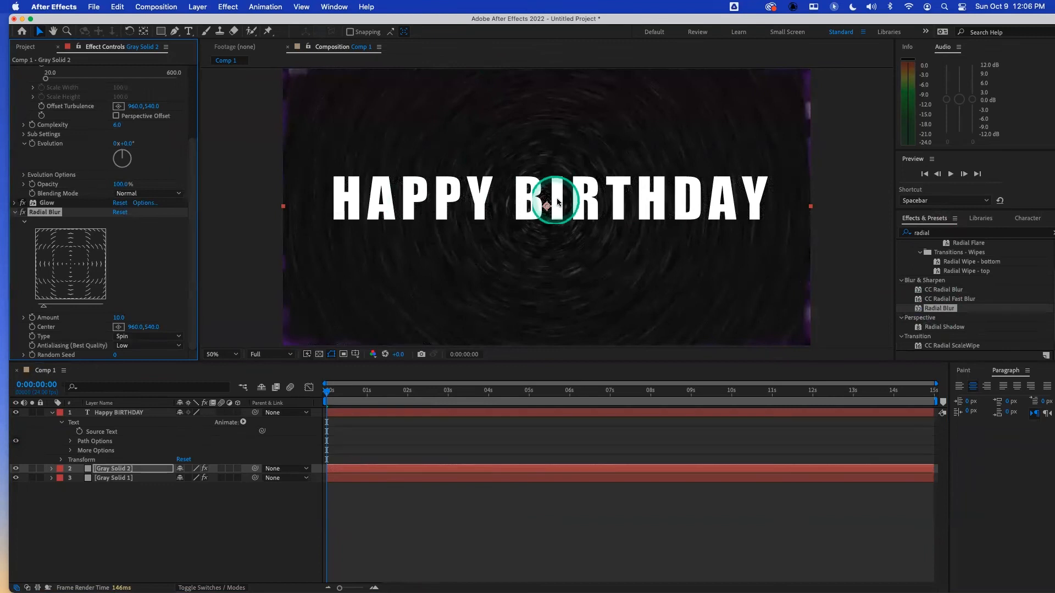
{"action": "left_click", "coordinate": [15, 478]}
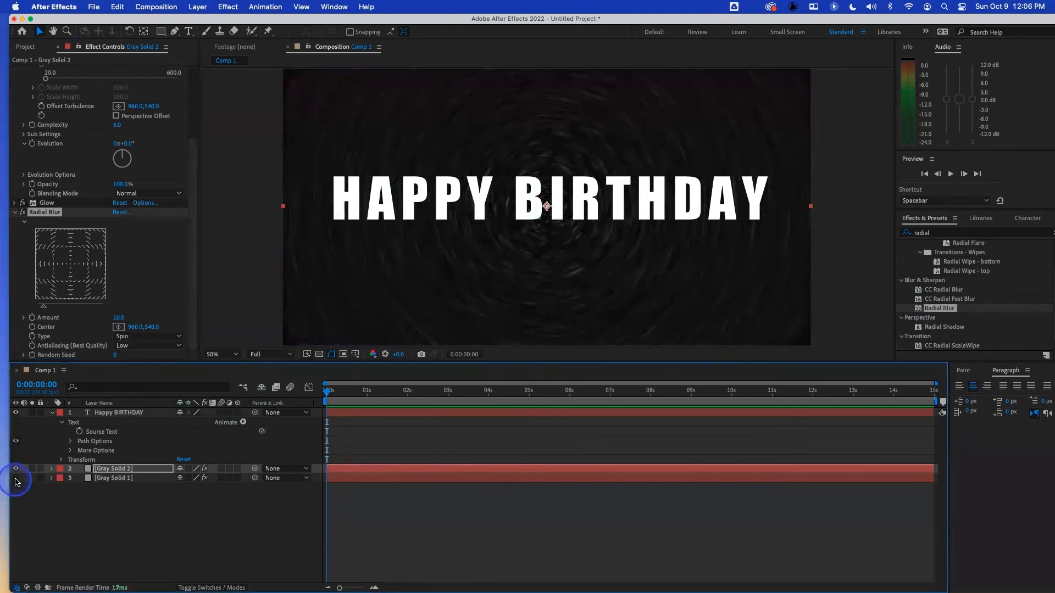
- Set the Radial Blur type to Zoom, shift its center to about 1118, 540, and set antialiasing to High
{"action": "left_click", "coordinate": [133, 337]}
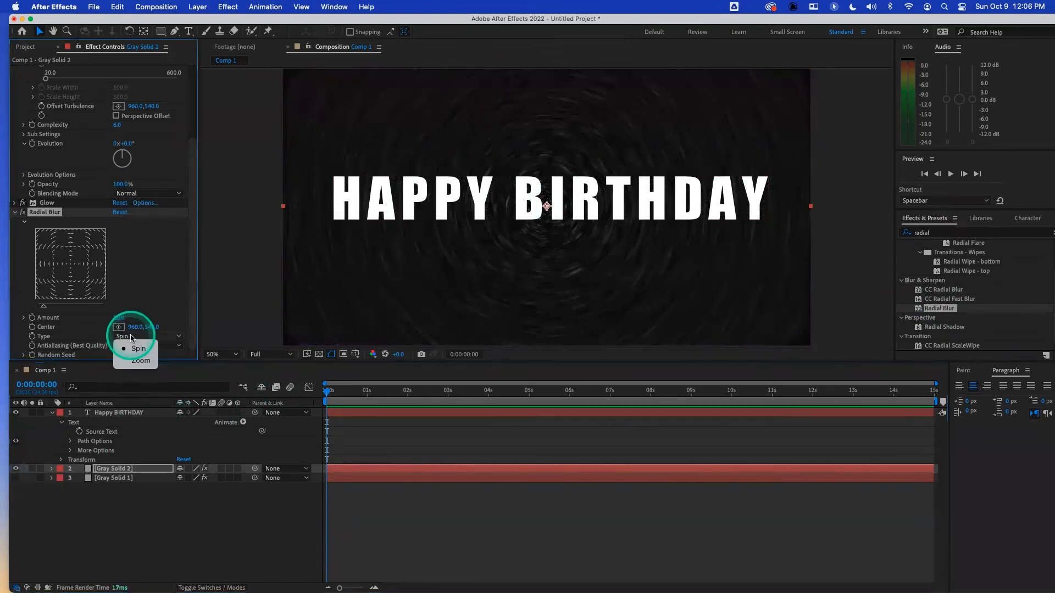
{"action": "left_click", "coordinate": [142, 364]}
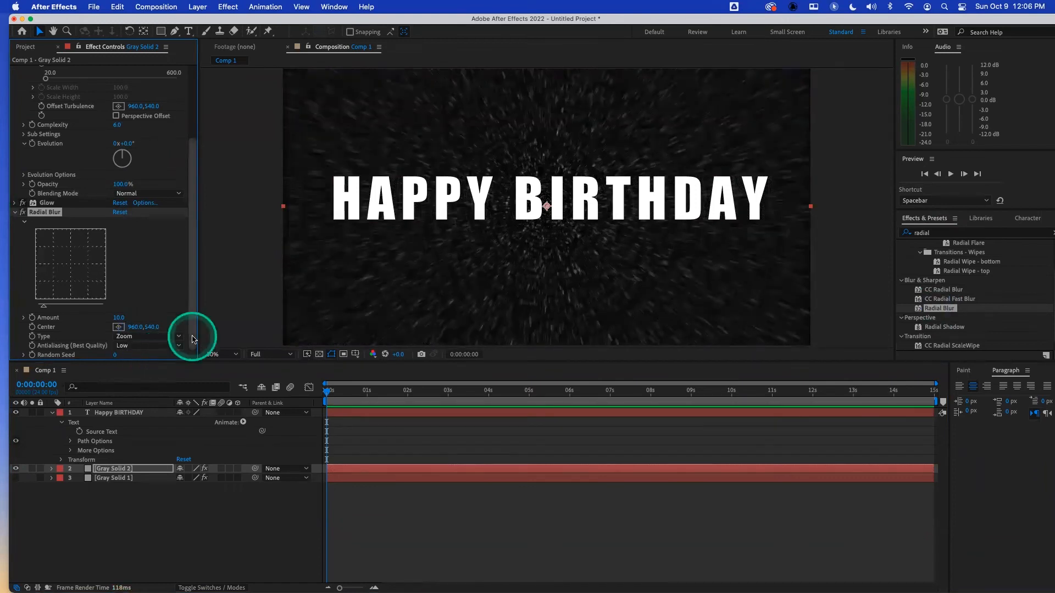
{"action": "left_click_drag", "start_coordinate": [137, 327], "coordinate": [135, 353]}
{"action": "left_click", "coordinate": [135, 347]}
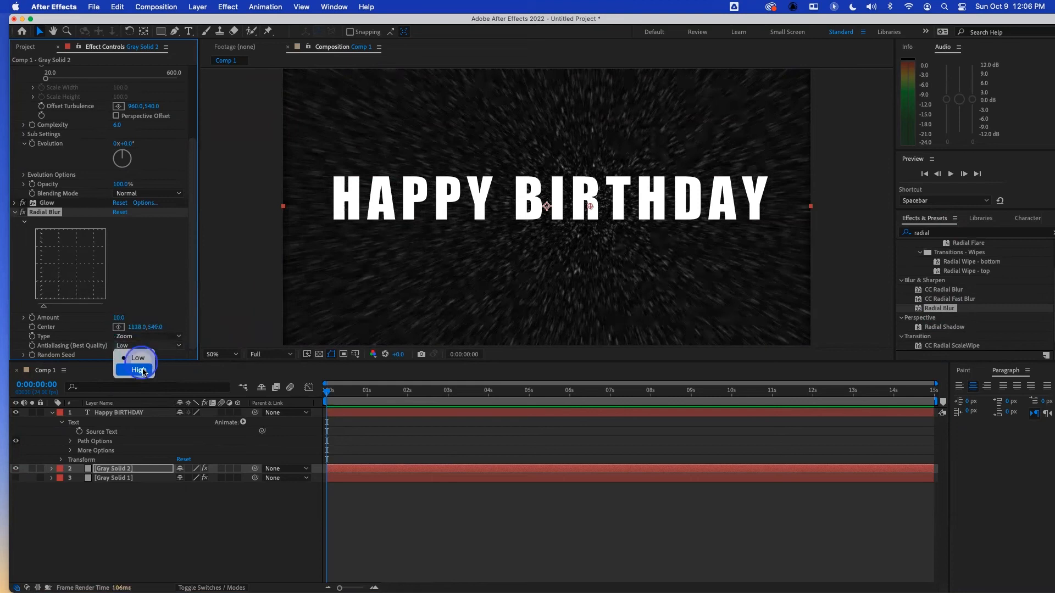
{"action": "left_click", "coordinate": [147, 366]}
- Try a stronger Radial Blur amount of about 75, and settle on an amount of 35
{"action": "left_click_drag", "start_coordinate": [118, 318], "coordinate": [157, 325]}
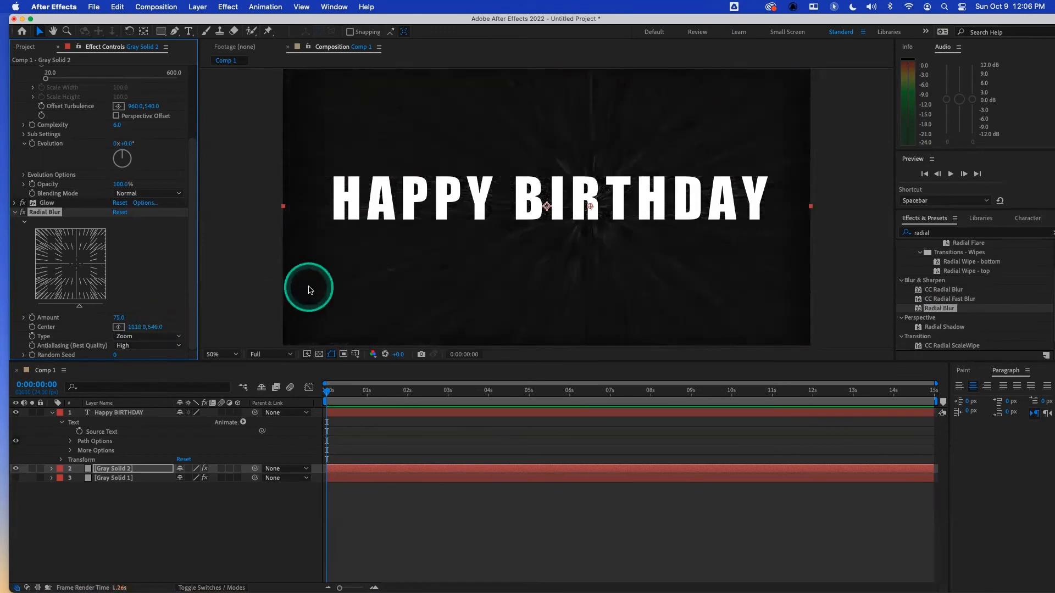
{"action": "left_click", "coordinate": [119, 318]}
{"action": "type", "text": "35"}
{"action": "key", "text": "Return"}
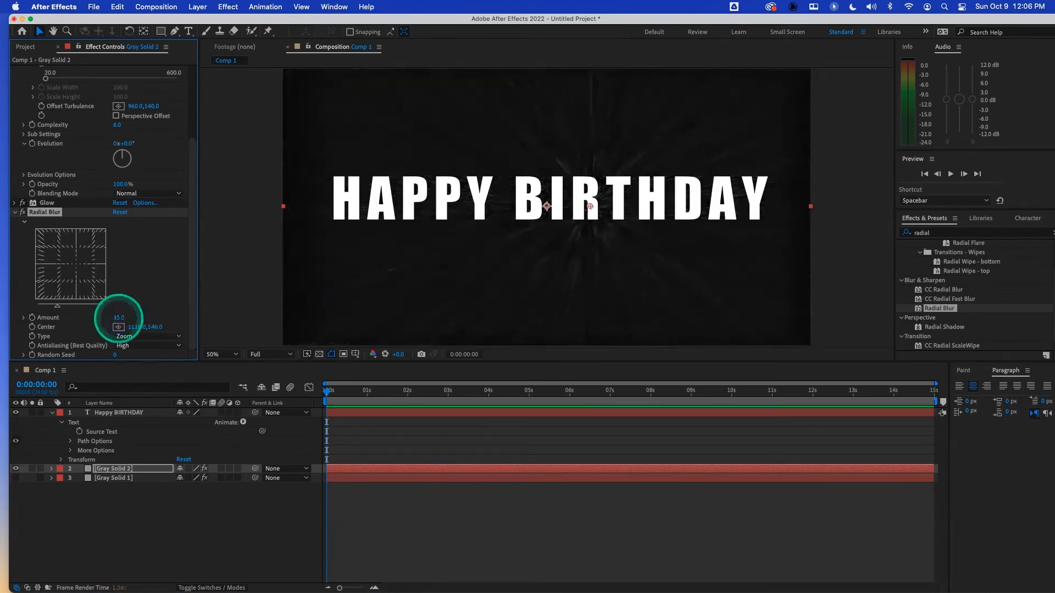
- Duplicate the Gray Solid 2 layer
{"action": "left_click", "coordinate": [115, 470]}
{"action": "right_click", "coordinate": [117, 461]}
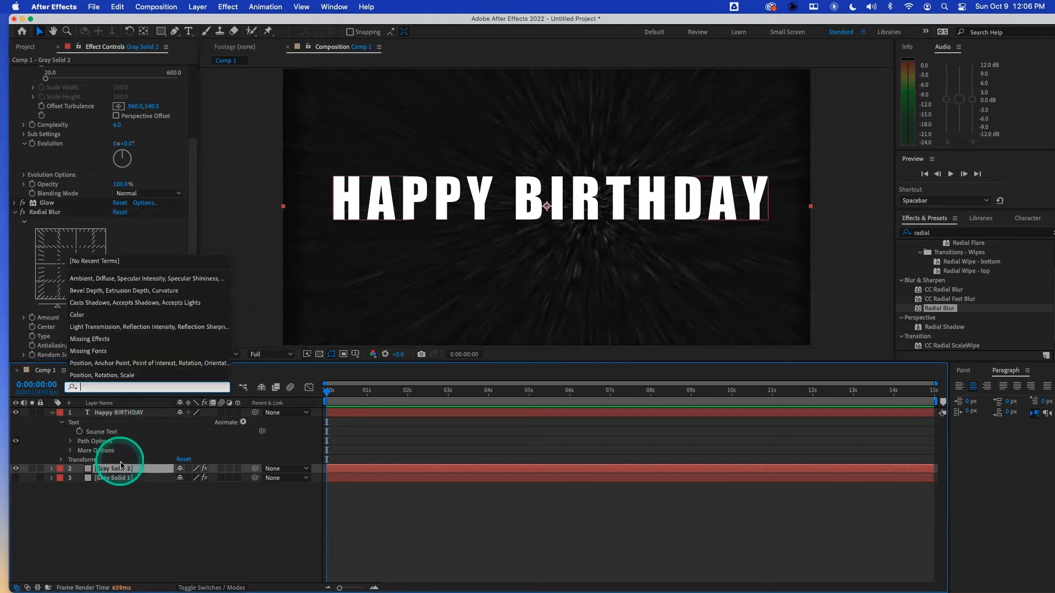
{"action": "left_click", "coordinate": [129, 502]}
{"action": "left_click", "coordinate": [109, 471]}
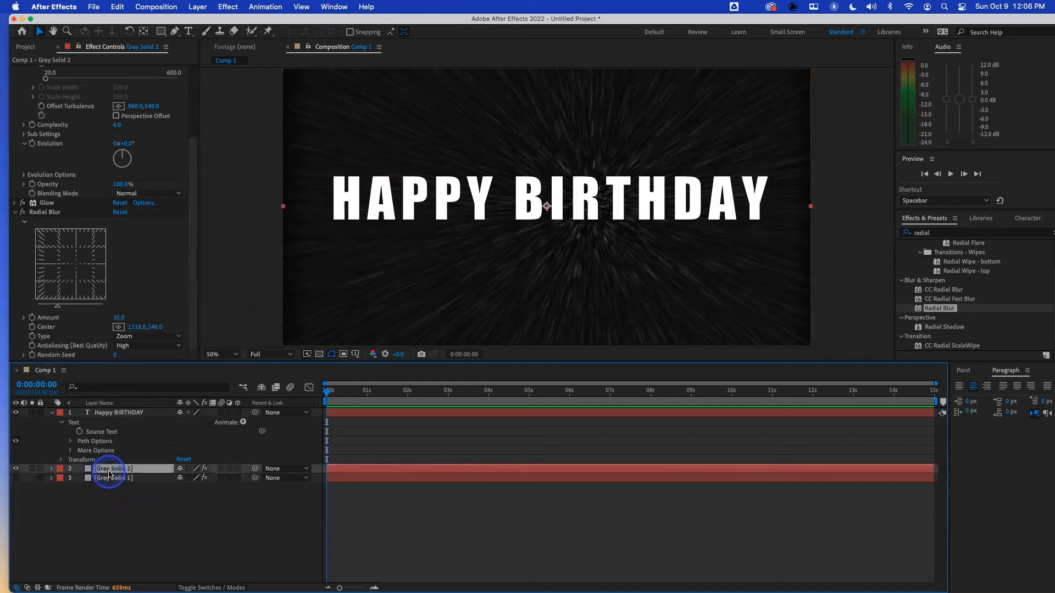
{"action": "key", "text": "super+d"}
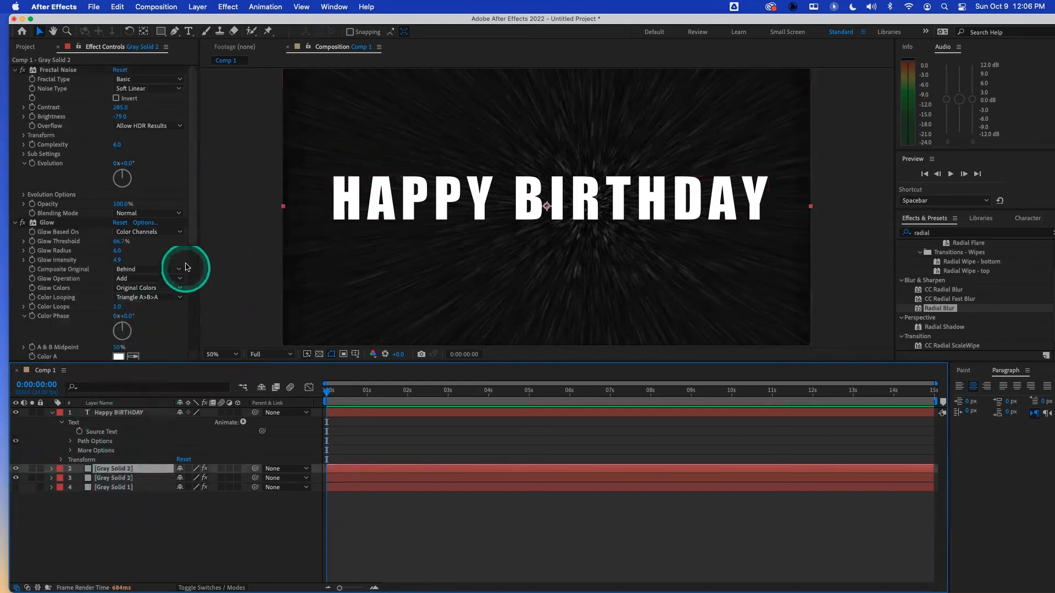
- Remove the Radial Blur effect from the lower Gray Solid 2 layer
{"action": "left_click", "coordinate": [117, 481]}
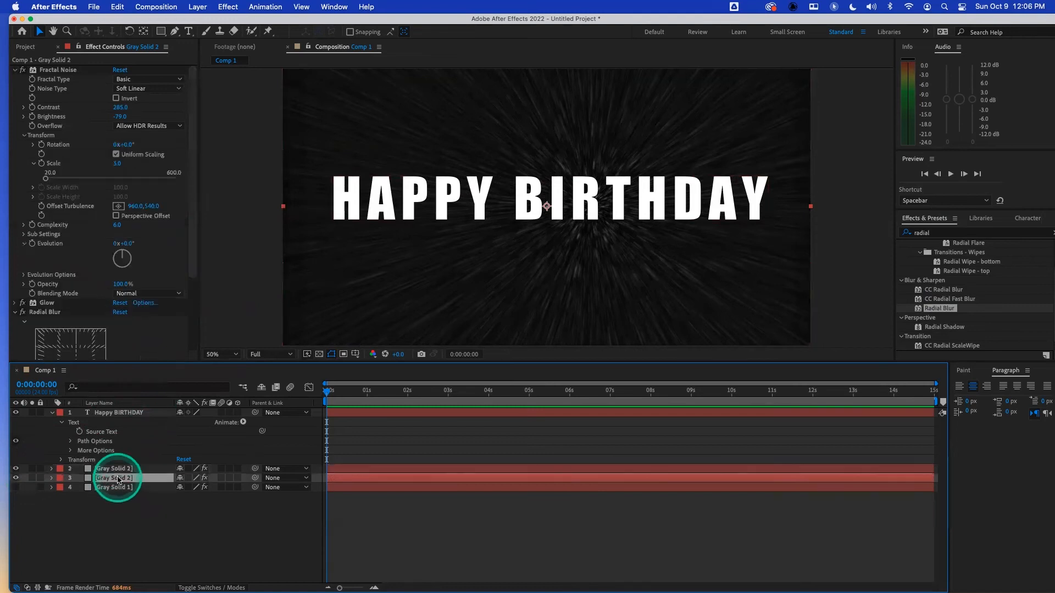
{"action": "left_click_drag", "start_coordinate": [193, 269], "coordinate": [192, 279]}
{"action": "left_click", "coordinate": [46, 302]}
{"action": "key", "text": "Delete"}
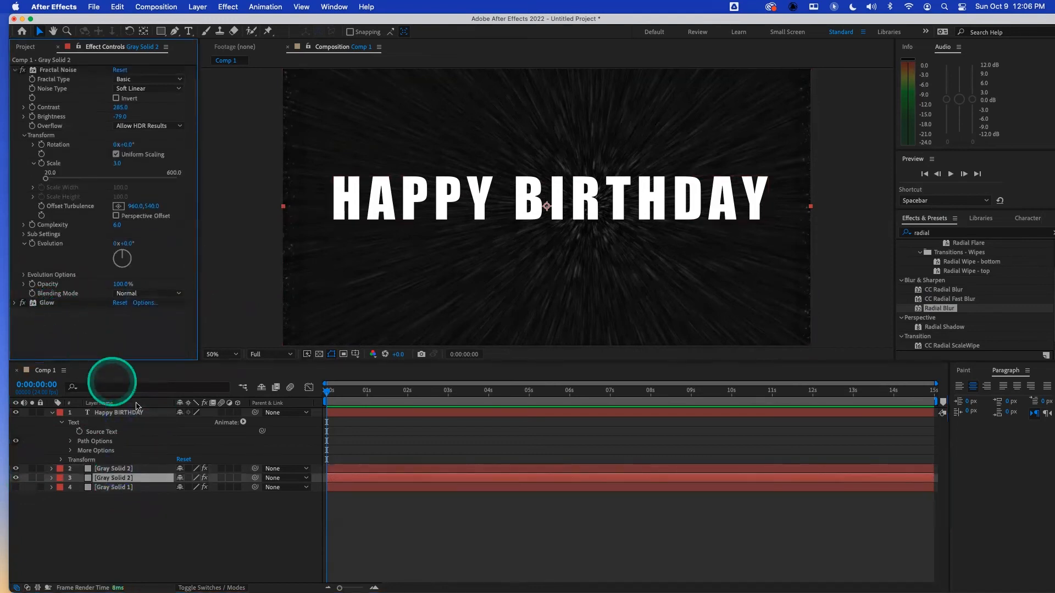
- Set the upper Gray Solid 2 layer's blending mode to Screen and its opacity to 92%
{"action": "left_click", "coordinate": [139, 468]}
{"action": "left_click", "coordinate": [211, 588]}
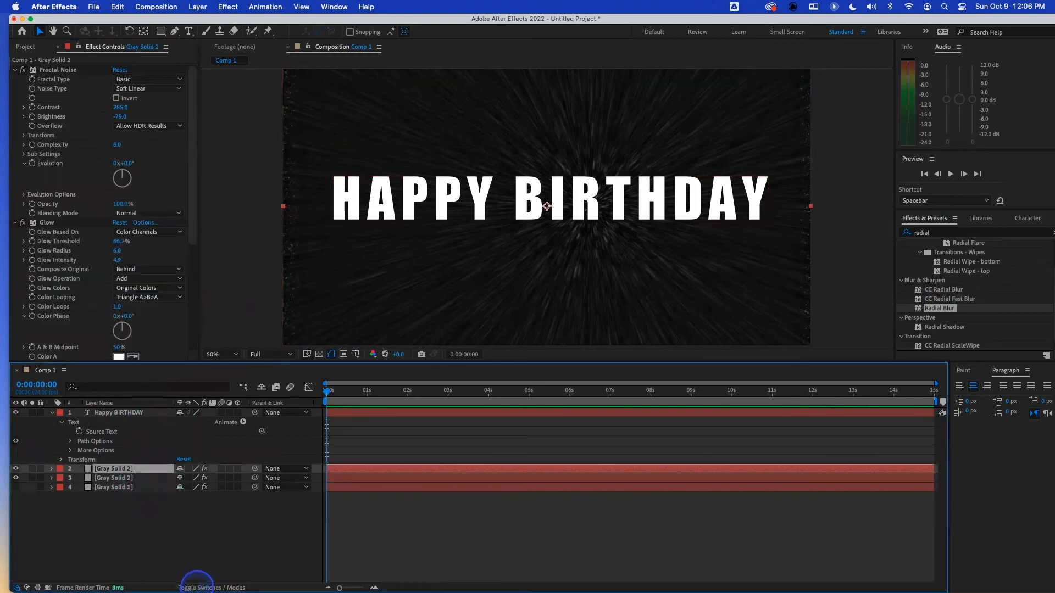
{"action": "left_click", "coordinate": [205, 469]}
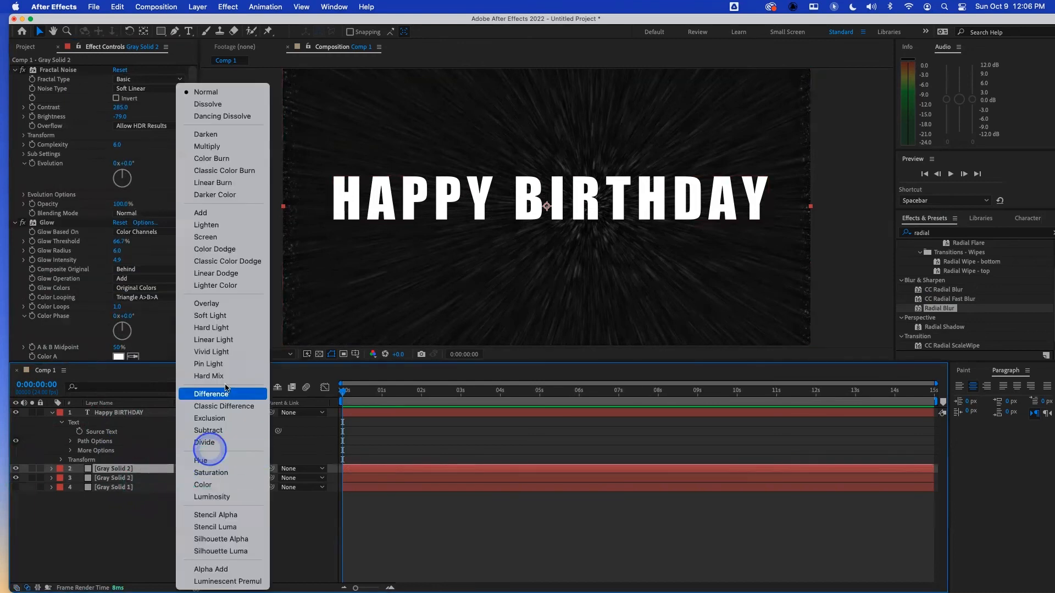
{"action": "left_click", "coordinate": [224, 237]}
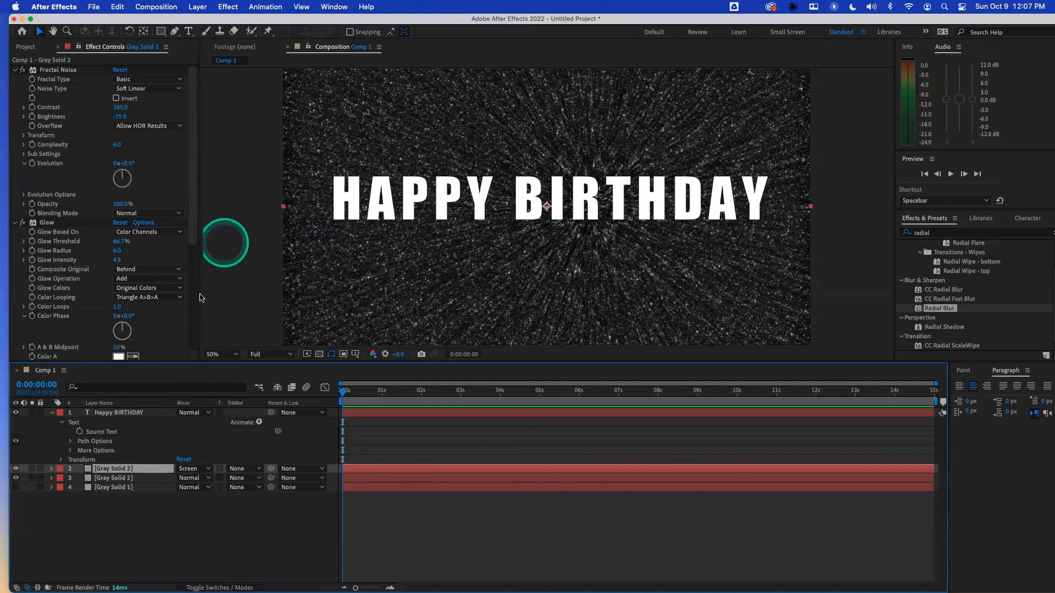
{"action": "key", "text": "t"}
{"action": "mouse_move", "coordinate": [186, 480]}
{"action": "left_mouse_down"}
{"action": "mouse_move", "coordinate": [150, 477]}
{"action": "mouse_move", "coordinate": [164, 479]}
{"action": "left_mouse_up"}
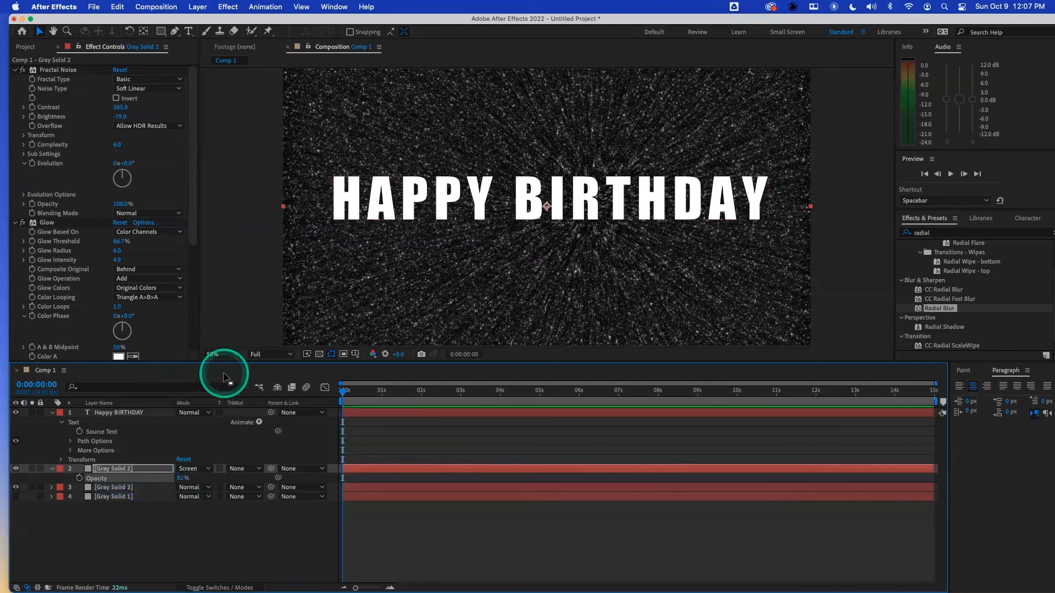
- Cycle the upper Gray Solid 2 layer through the blending modes from Screen to Luminosity to compare their looks
{"action": "left_click", "coordinate": [137, 469]}
{"action": "key", "text": "shift+equal"}
{"action": "key", "text": "shift+equal"}
{"action": "key", "text": "shift+equal"}
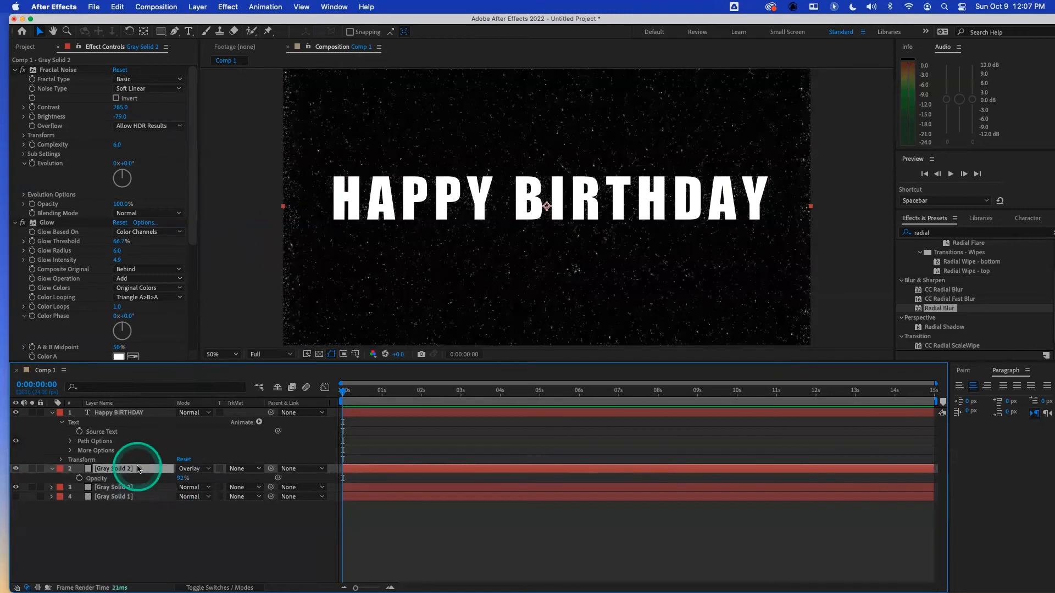
{"action": "key", "text": "shift+equal"}
{"action": "key", "text": "shift+equal"}
{"action": "key", "text": "shift+equal"}
{"action": "key", "text": "shift+equal"}
{"action": "key", "text": "shift+equal"}
{"action": "key", "text": "shift+equal"}
{"action": "key", "text": "shift+equal"}
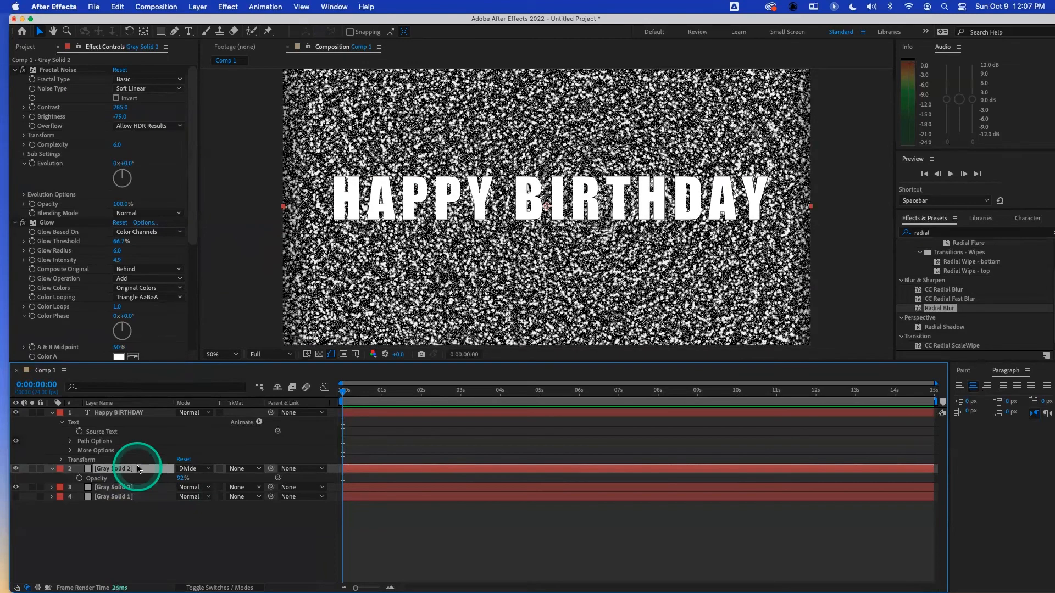
{"action": "key", "text": "shift+equal"}
{"action": "key", "text": "shift+equal"}
{"action": "key", "text": "shift+equal"}
{"action": "key", "text": "shift+equal"}
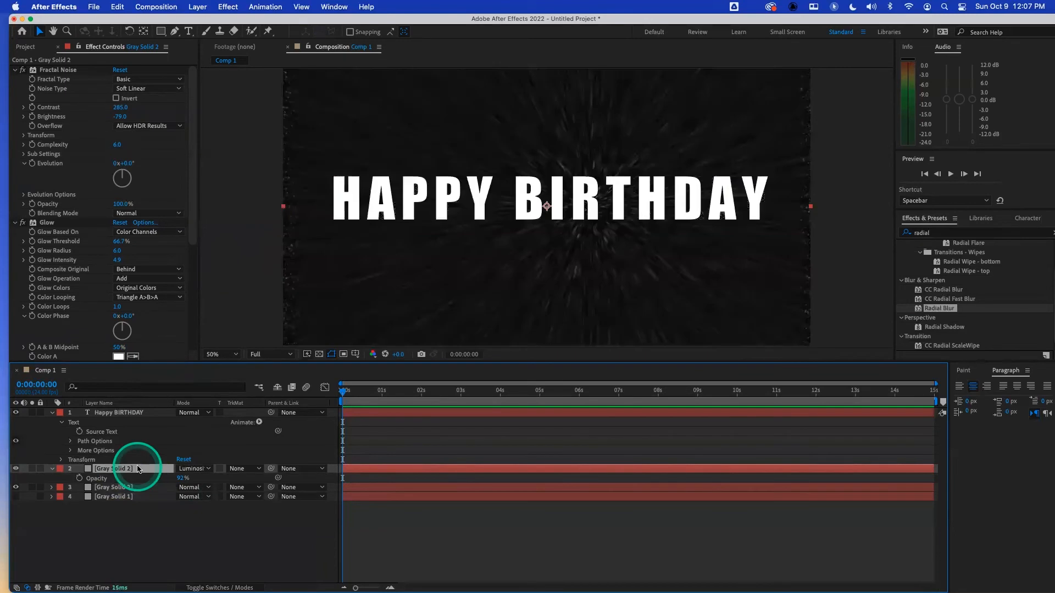
- Delete the upper Gray Solid 2 layer and remove the Fractal Noise and Glow effects from the remaining one
{"action": "key", "text": "Delete"}
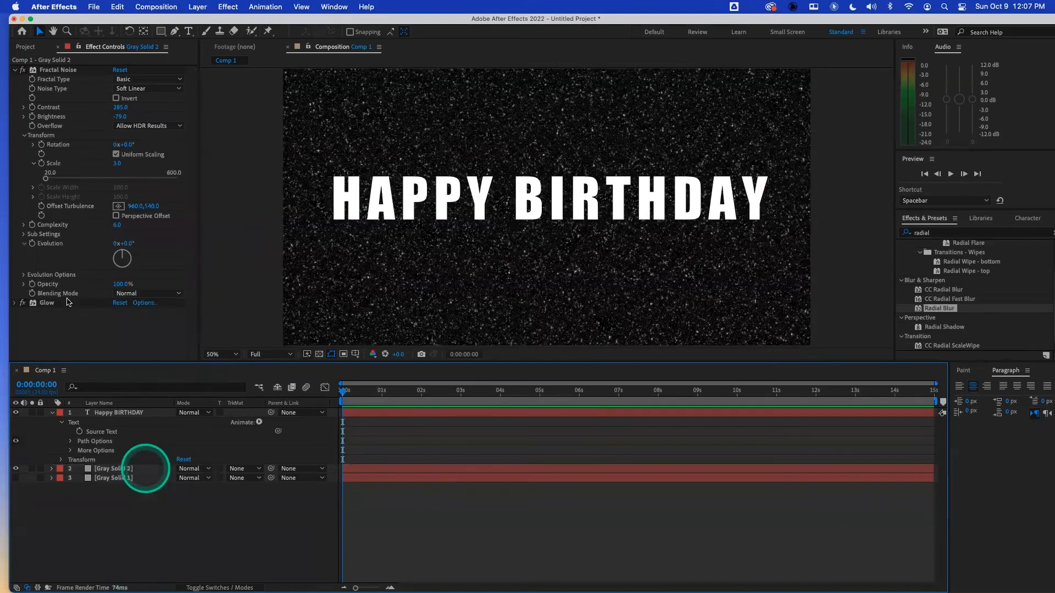
{"action": "left_click", "coordinate": [62, 71]}
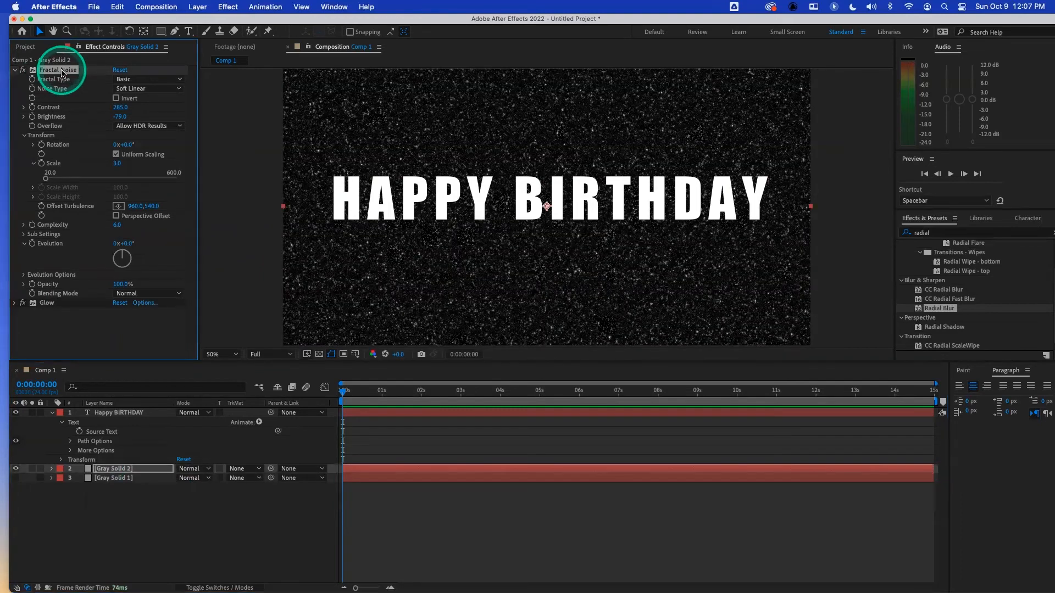
{"action": "key", "text": "Delete"}
{"action": "left_click", "coordinate": [58, 72]}
{"action": "key", "text": "Delete"}
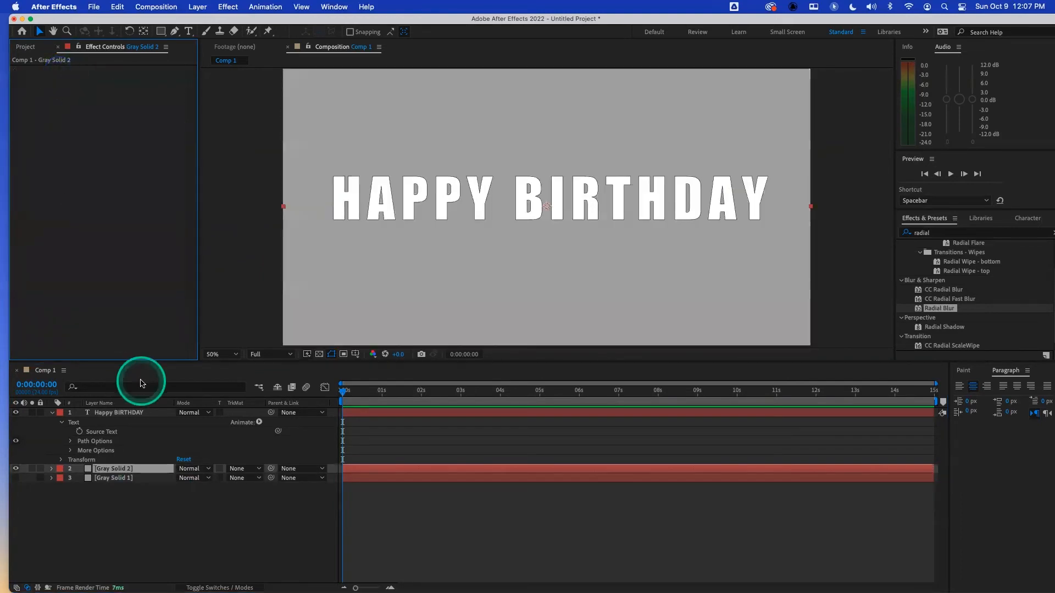
- Undo the removal of both effects and the deletion of the upper Gray Solid 2 layer
{"action": "key", "text": "super+z"}
{"action": "key", "text": "super+z"}
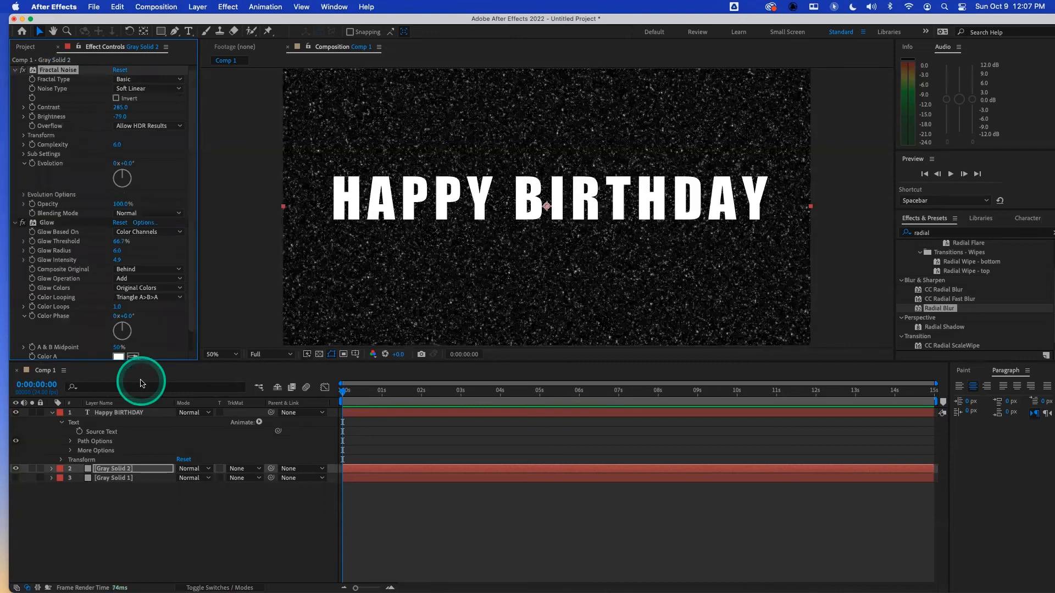
{"action": "key", "text": "super+z"}
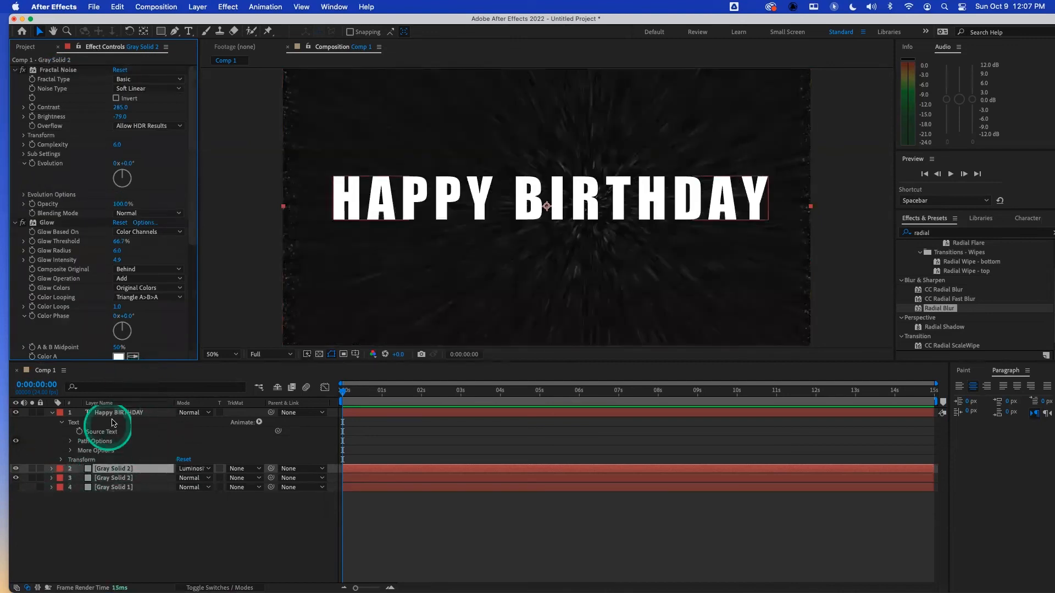
- Change the upper Gray Solid 2 layer's blending mode from Luminosity back to Screen
{"action": "left_click", "coordinate": [192, 470]}
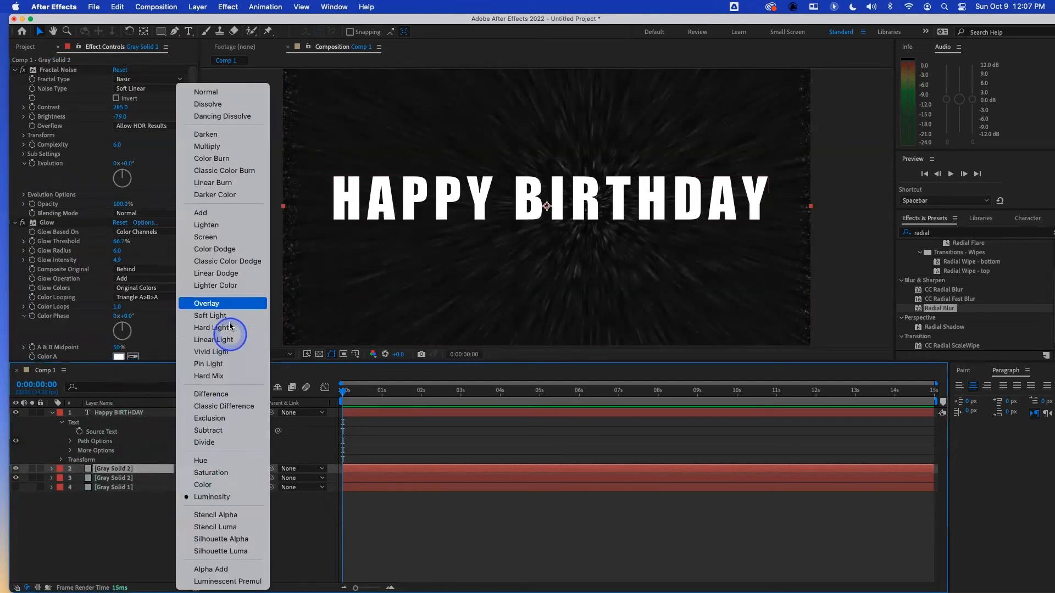
{"action": "left_click", "coordinate": [228, 237]}
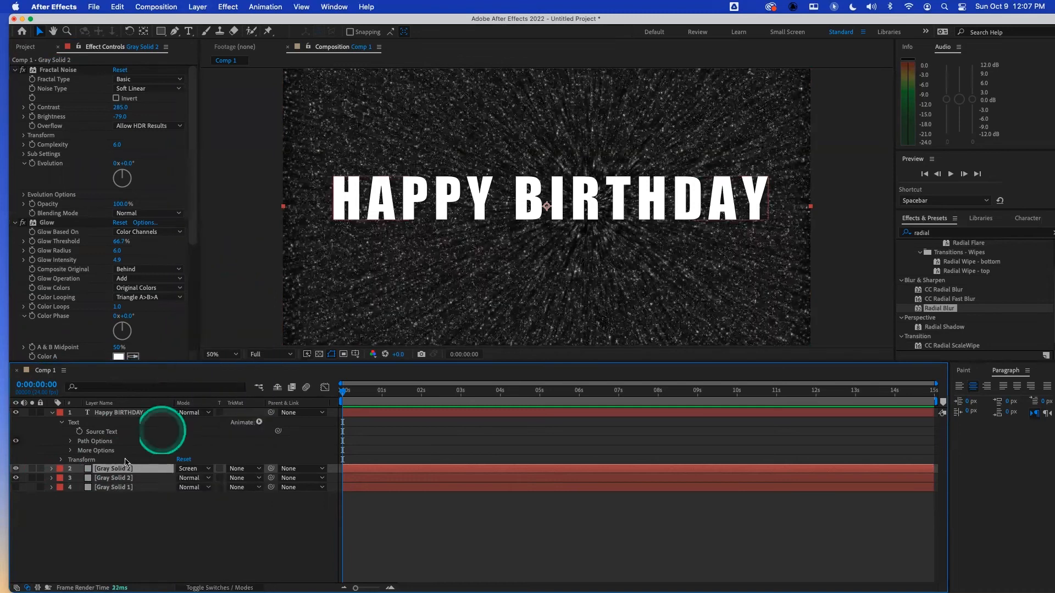
- Delete the Happy BIRTHDAY text layer and the hidden Gray Solid 1 layer
{"action": "left_click", "coordinate": [127, 414]}
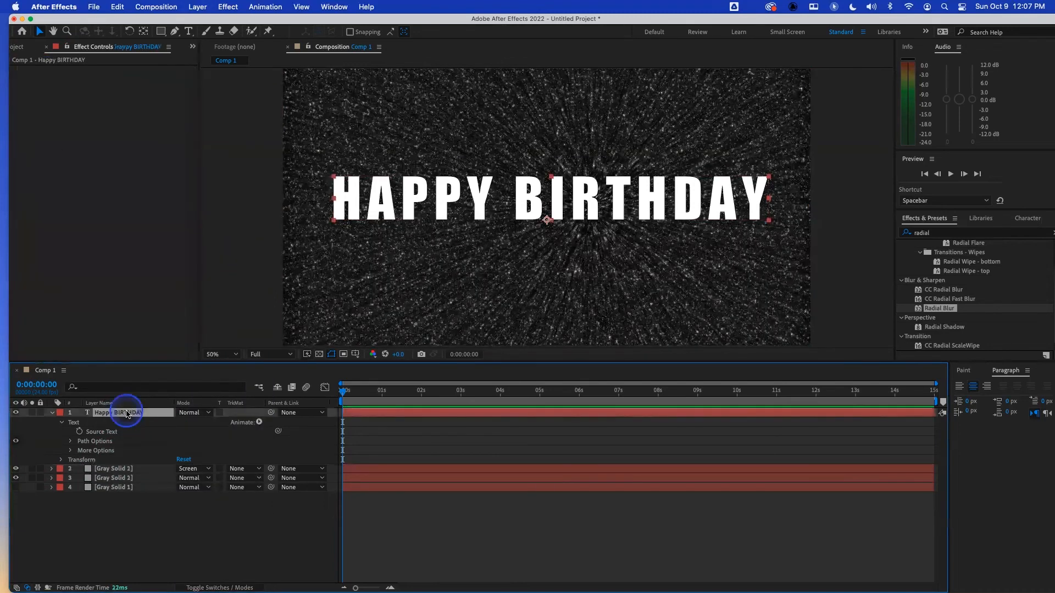
{"action": "key", "text": "Delete"}
{"action": "left_click", "coordinate": [118, 432]}
{"action": "key", "text": "Delete"}
- Delete the lower Gray Solid 2 layer that uses the Normal blending mode
{"action": "left_click", "coordinate": [125, 417]}
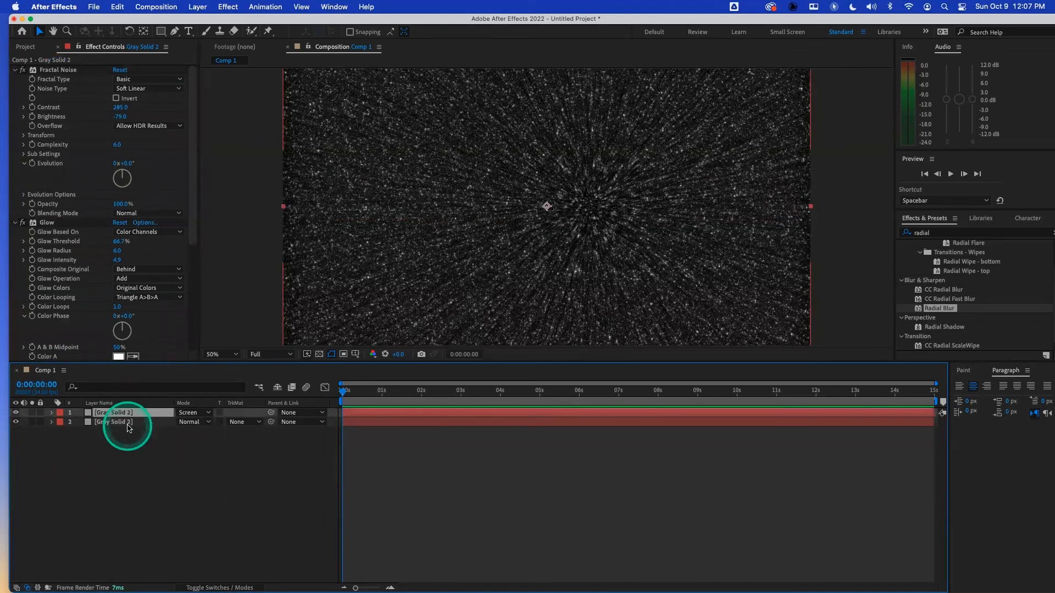
{"action": "left_click", "coordinate": [126, 425], "text": "shift"}
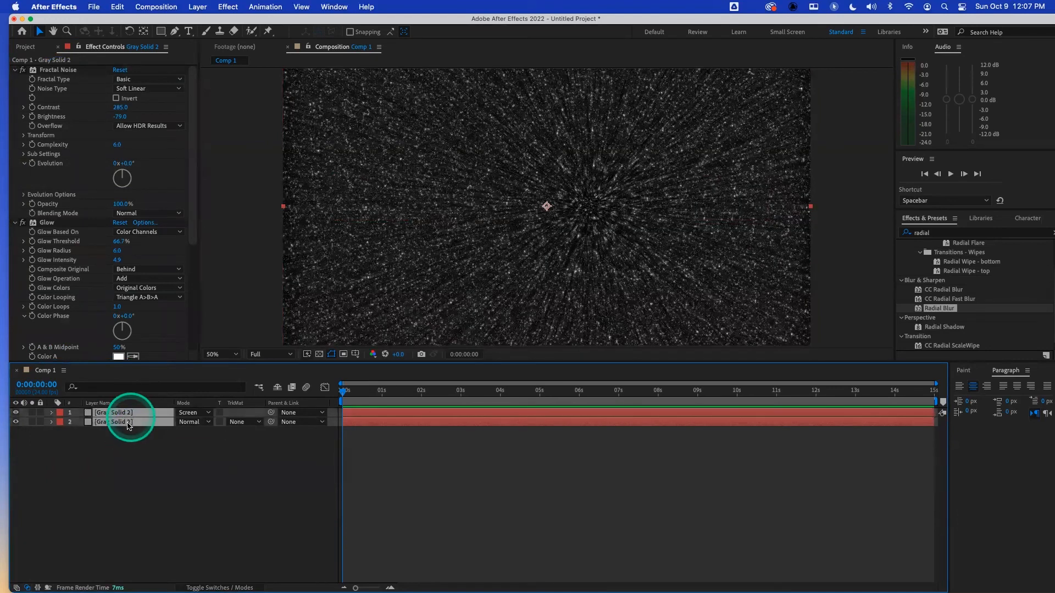
{"action": "left_click", "coordinate": [121, 423]}
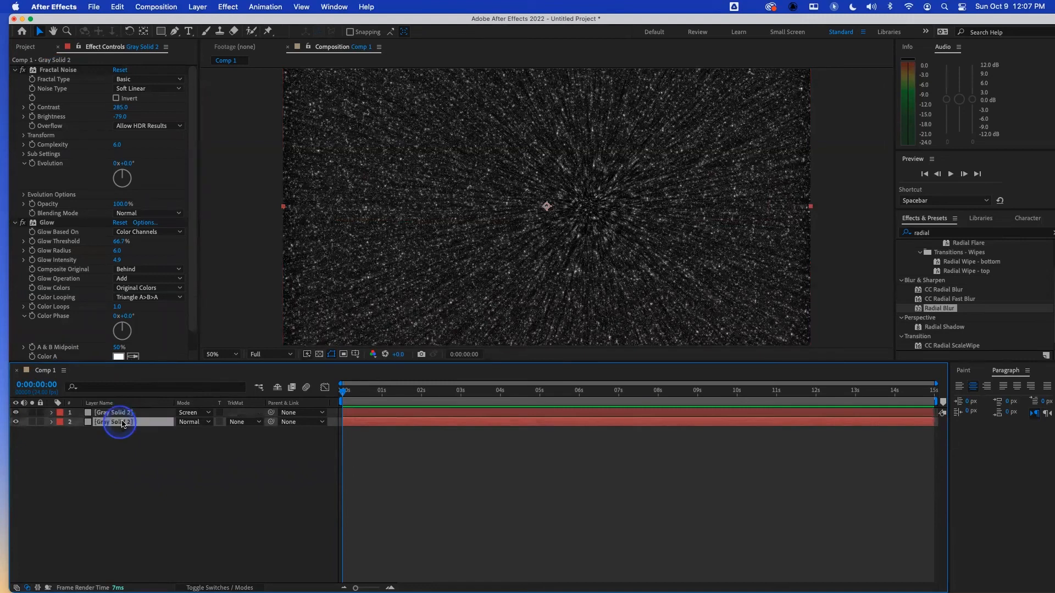
{"action": "key", "text": "Delete"}
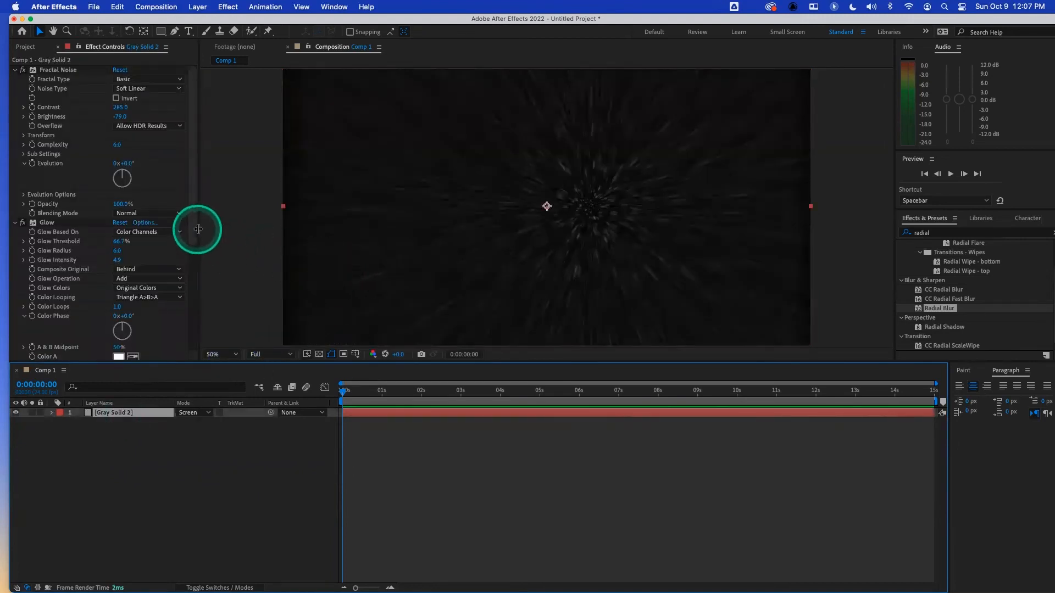
- Save the selected effects of the remaining Gray Solid 2 layer, including Fractal Noise and Glow, as an animation preset named starZoom
{"action": "left_click_drag", "start_coordinate": [192, 233], "coordinate": [189, 351]}
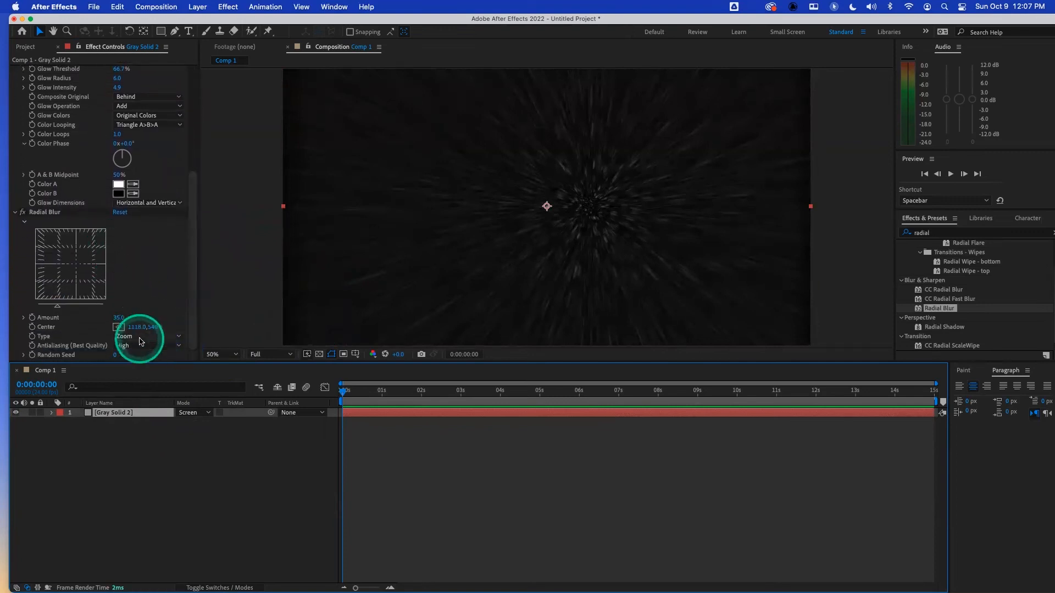
{"action": "left_click_drag", "start_coordinate": [197, 296], "coordinate": [191, 295]}
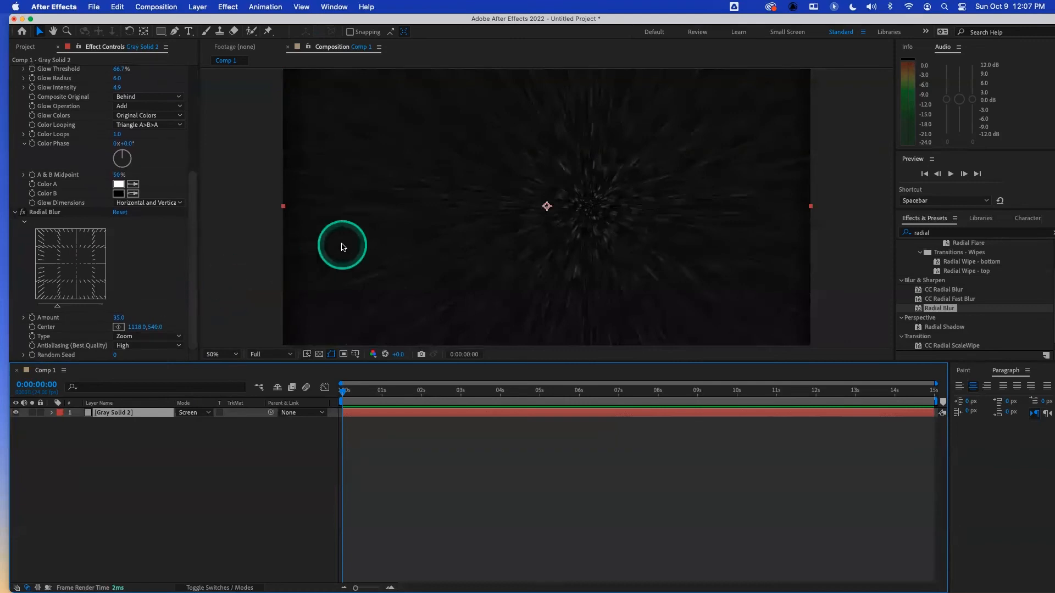
{"action": "left_click", "coordinate": [53, 210]}
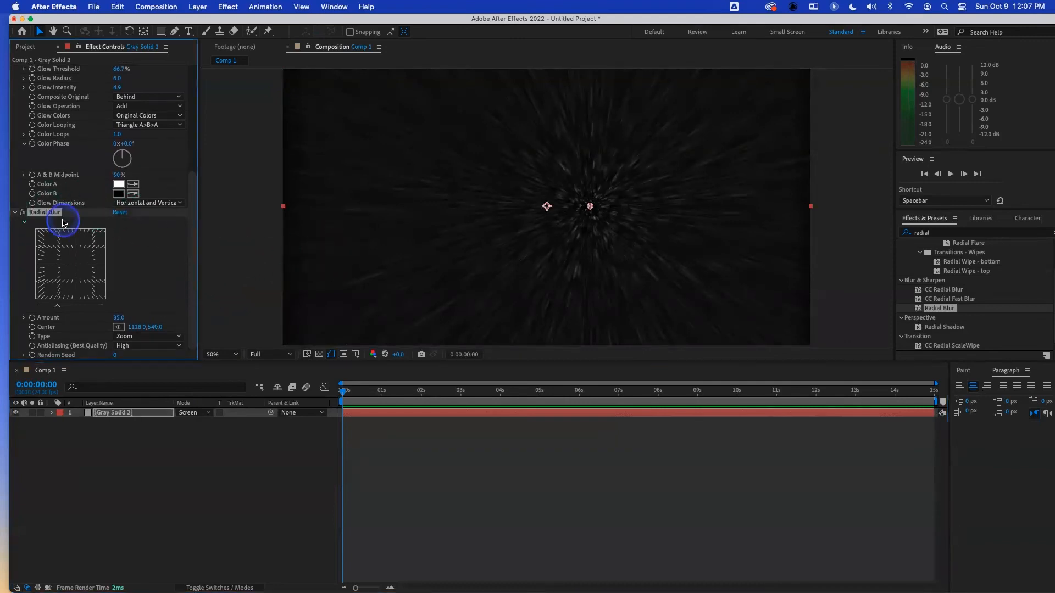
{"action": "scroll", "coordinate": [61, 220], "scroll_direction": "up", "scroll_amount": 5}
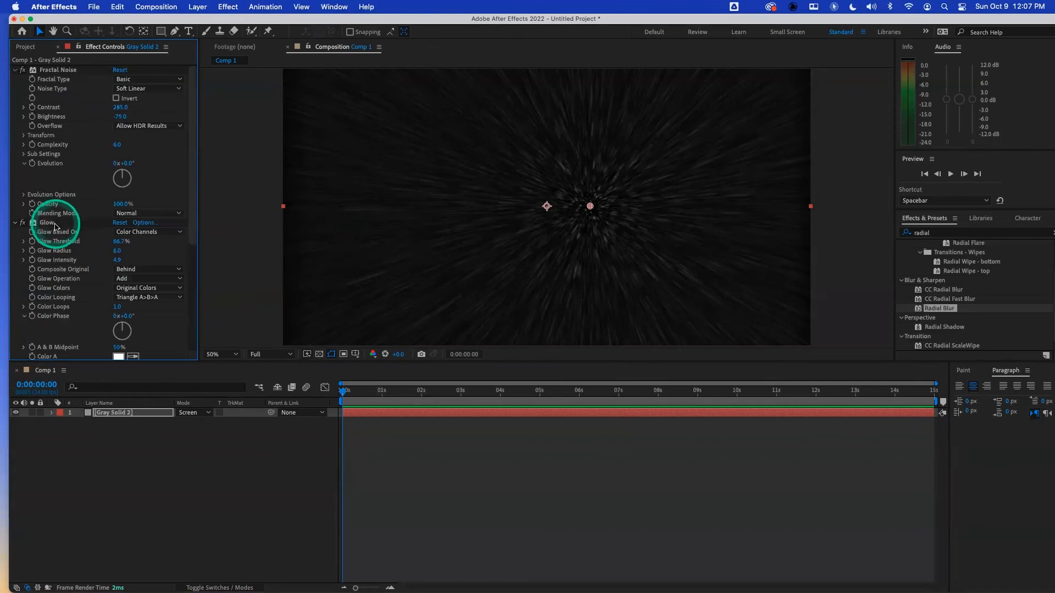
{"action": "left_click", "coordinate": [56, 223]}
{"action": "left_click", "coordinate": [58, 70], "text": "shift"}
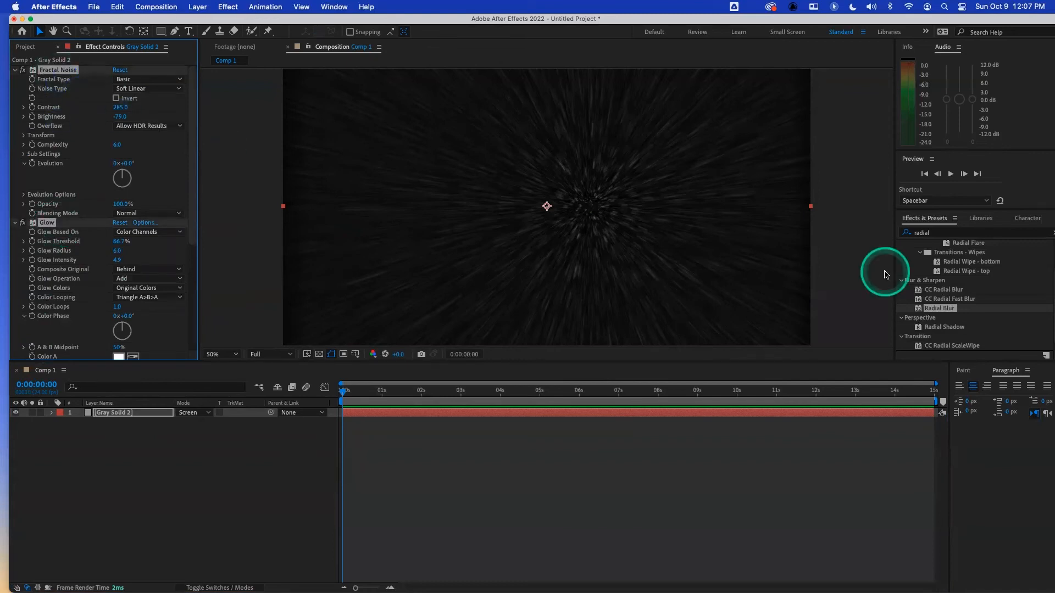
{"action": "left_click", "coordinate": [954, 219]}
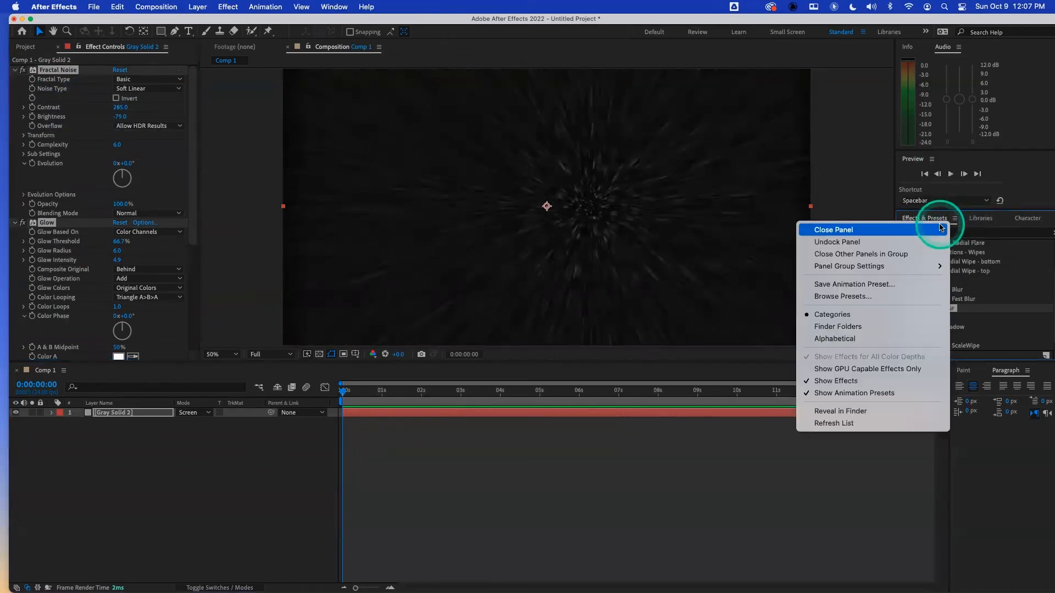
{"action": "left_click", "coordinate": [895, 284]}
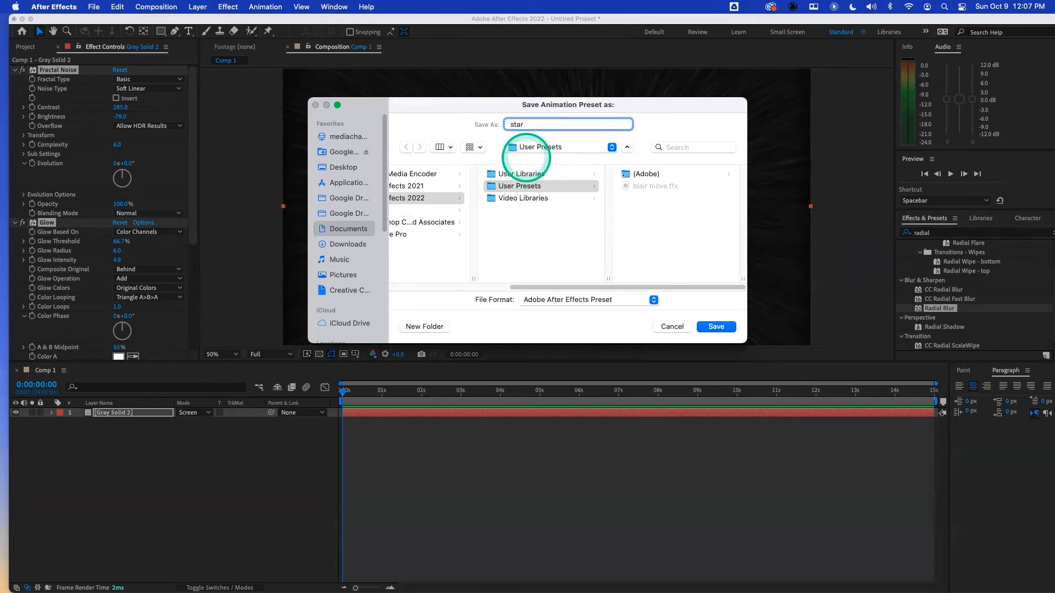
{"action": "type", "text": "starZoom"}
{"action": "key", "text": "Return"}
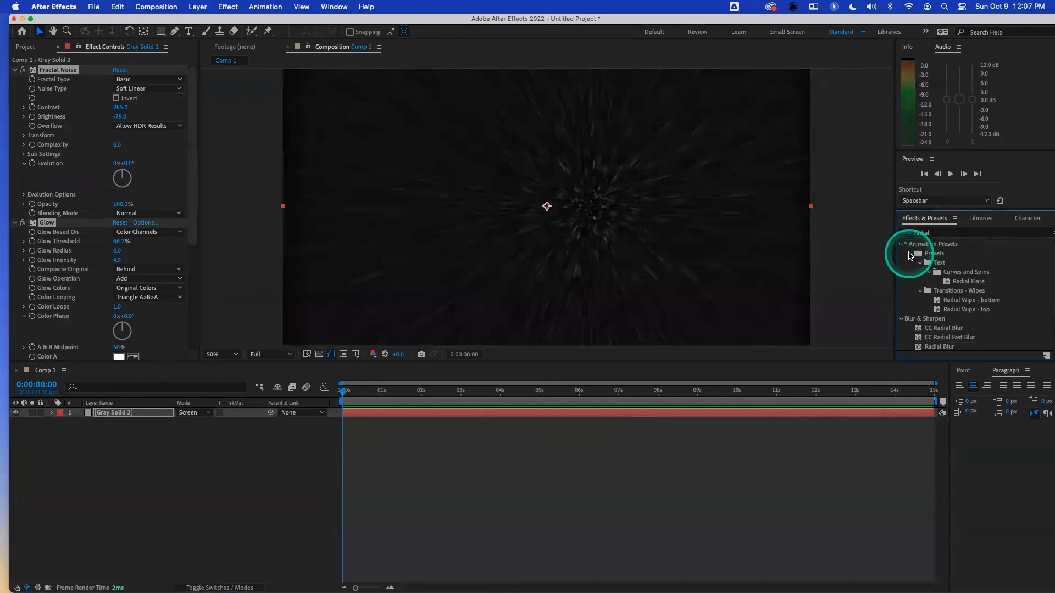
- Search the effects and presets for star and locate the starZoom preset among the user presets
{"action": "left_click", "coordinate": [1048, 235]}
{"action": "left_click", "coordinate": [971, 233]}
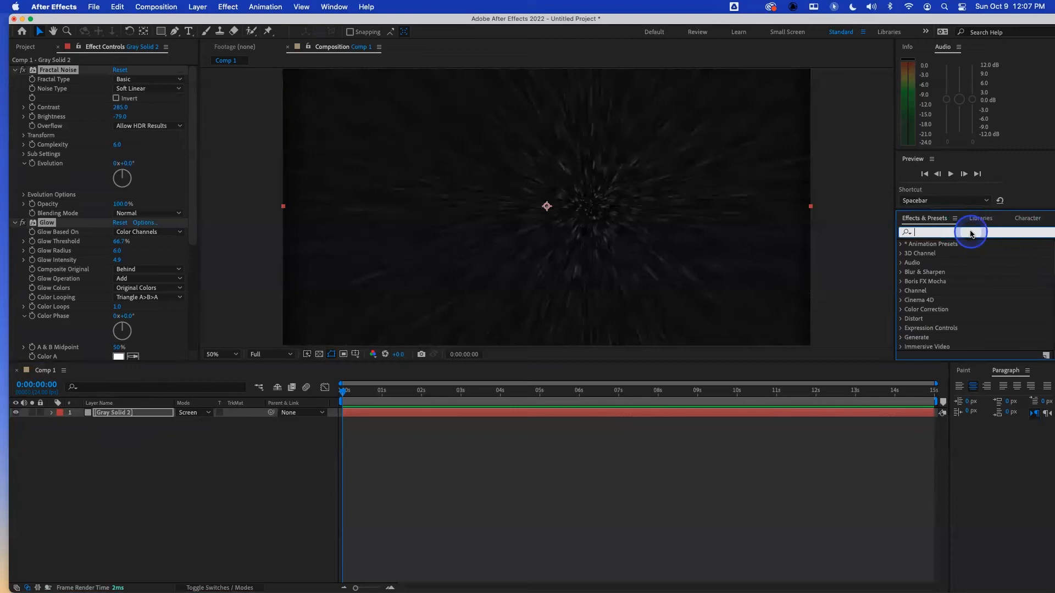
{"action": "type", "text": "star"}
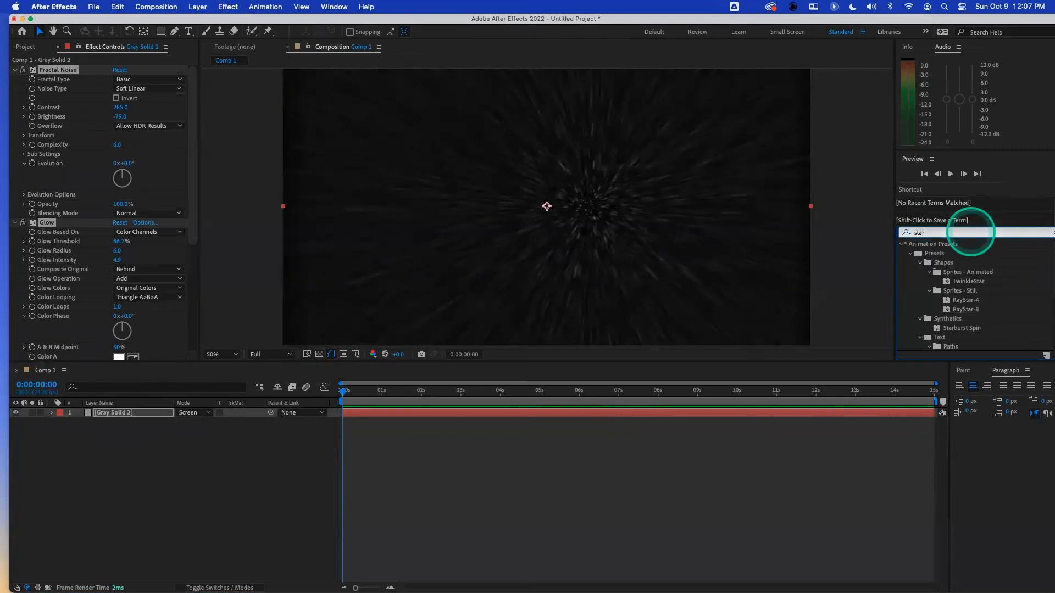
{"action": "left_click", "coordinate": [913, 257]}
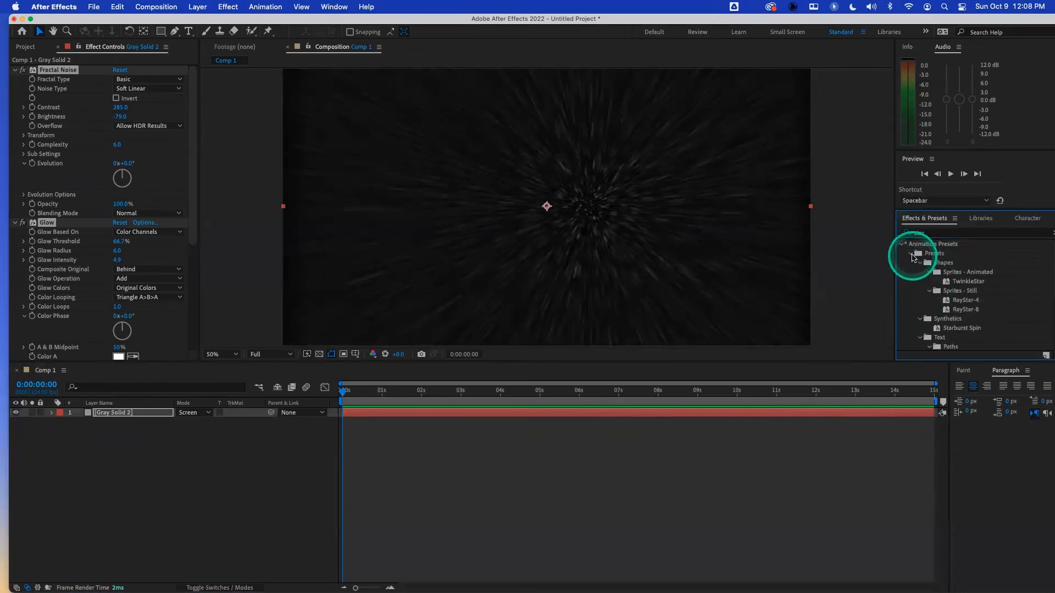
{"action": "left_click", "coordinate": [912, 256]}
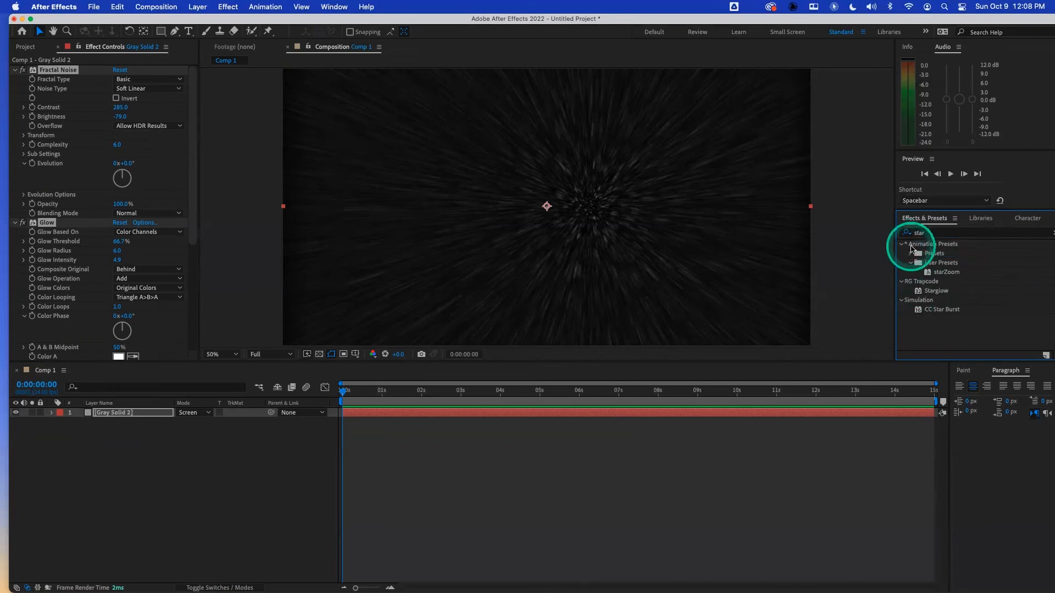
{"action": "left_click", "coordinate": [946, 272]}
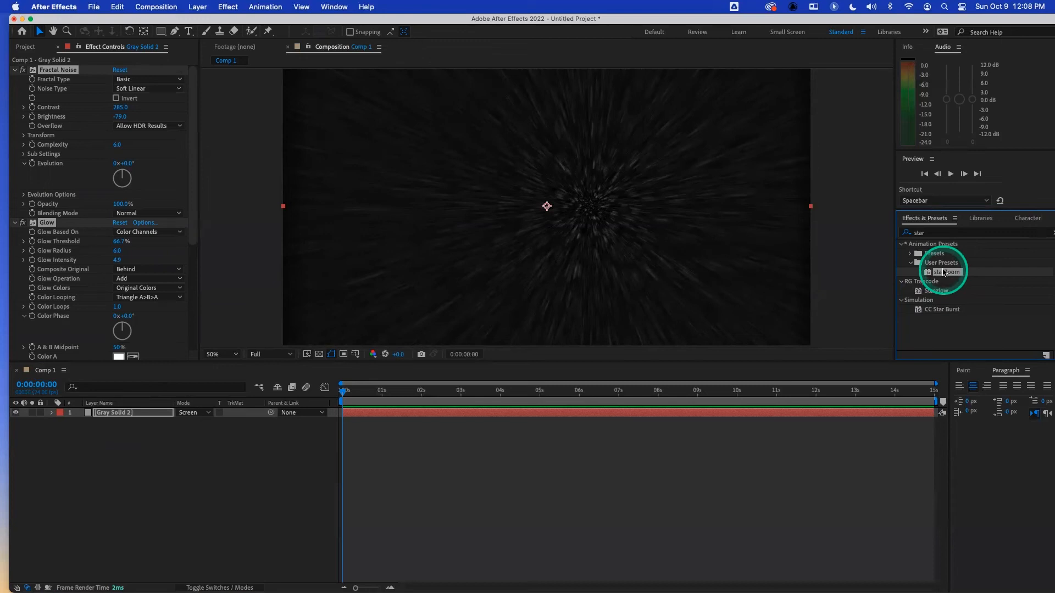
- Delete the remaining Gray Solid 2 layer and add the nyc .mov city footage to Comp 1 as a layer
{"action": "left_click_drag", "start_coordinate": [944, 272], "coordinate": [130, 415]}
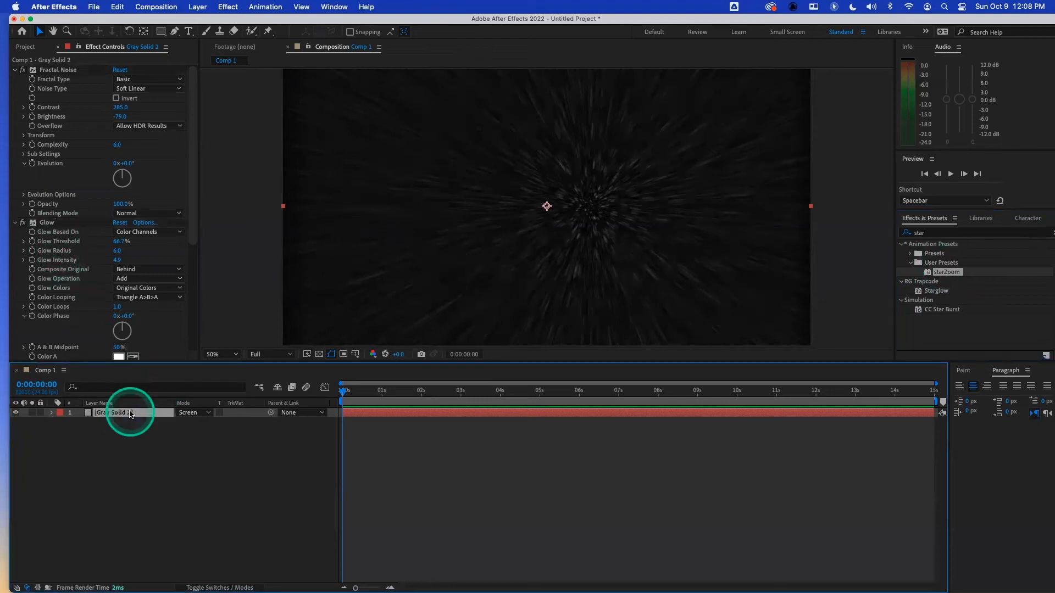
{"action": "key", "text": "Delete"}
{"action": "left_click", "coordinate": [25, 66]}
{"action": "left_click", "coordinate": [71, 159]}
{"action": "left_click", "coordinate": [144, 488]}
{"action": "left_click", "coordinate": [30, 158]}
{"action": "left_click_drag", "start_coordinate": [30, 158], "coordinate": [135, 445]}
- Add a Happy Birthday text layer over the city footage and position it in the centre of the frame
{"action": "left_click", "coordinate": [188, 31]}
{"action": "left_click", "coordinate": [385, 208]}
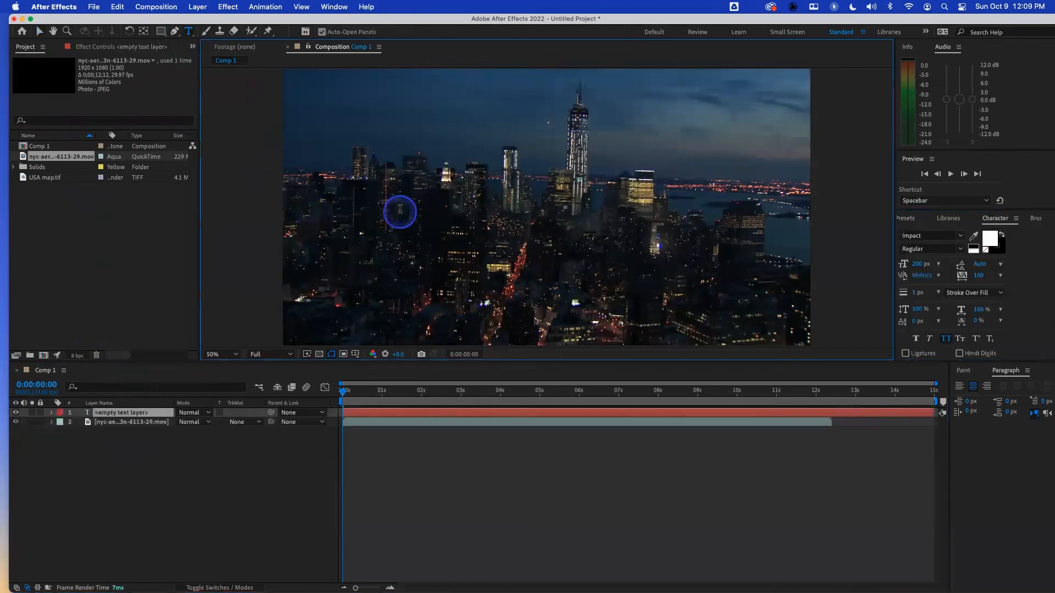
{"action": "type", "text": "Happy"}
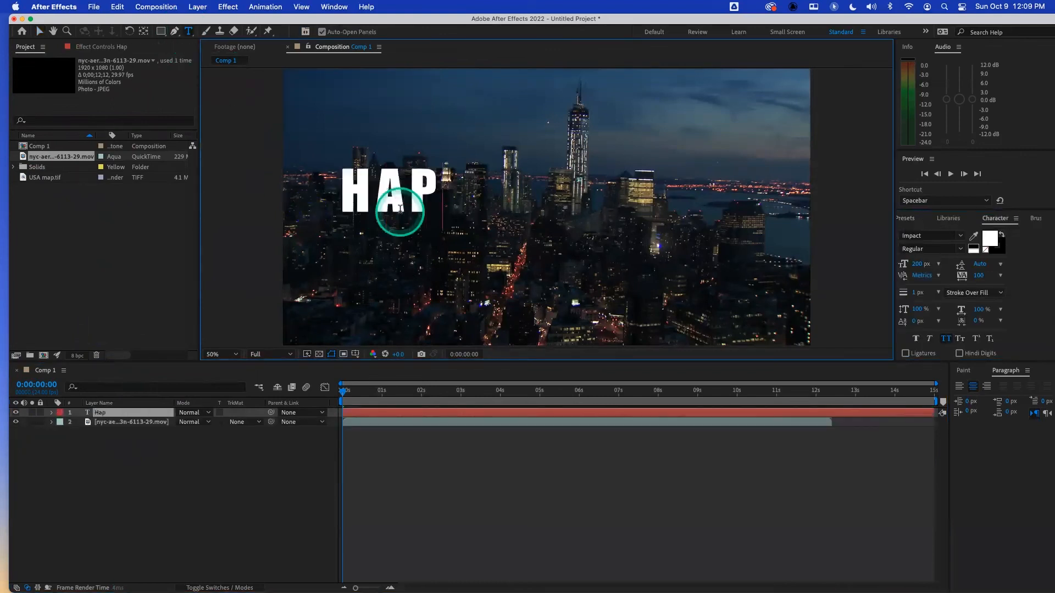
{"action": "type", "text": " Birthday"}
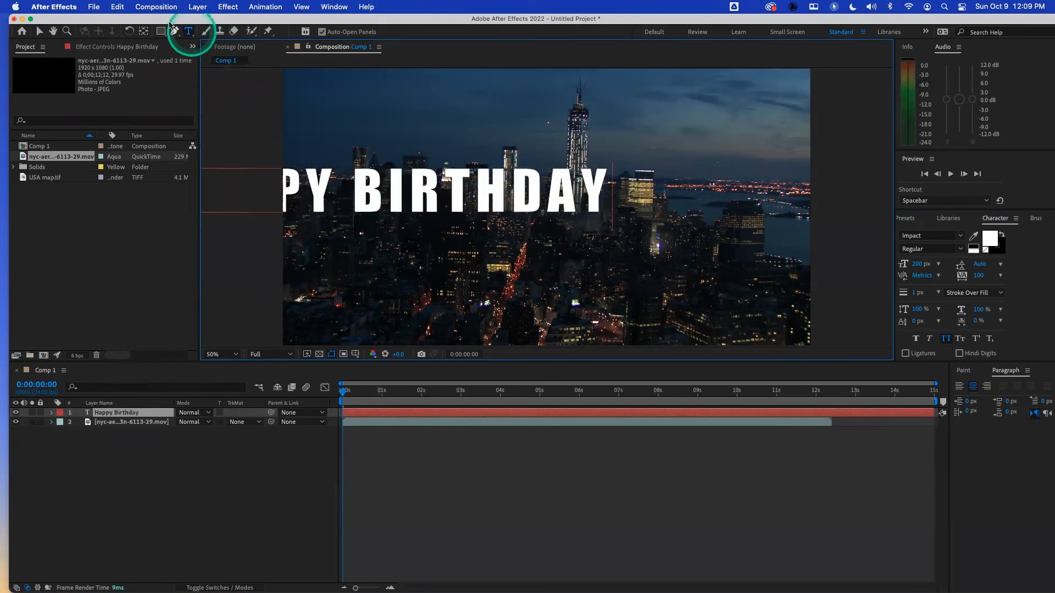
{"action": "left_click", "coordinate": [39, 31]}
{"action": "left_click_drag", "start_coordinate": [370, 173], "coordinate": [526, 204]}
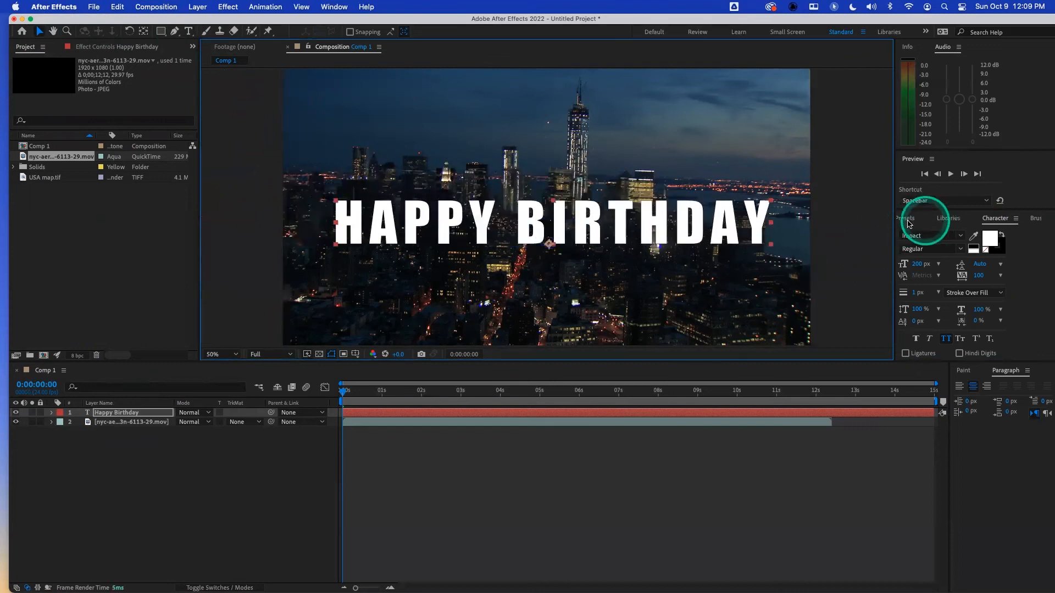
- Clear the effects search, expand the built-in animation presets and dock Effects & Presets as its own column beside the composition view
{"action": "left_click", "coordinate": [911, 218]}
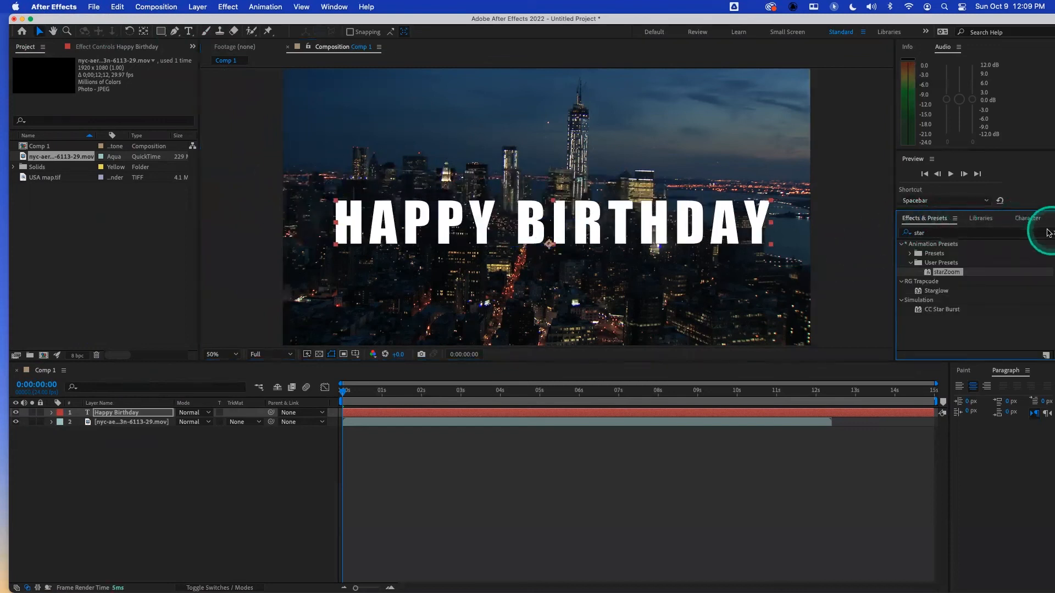
{"action": "left_click", "coordinate": [1050, 234]}
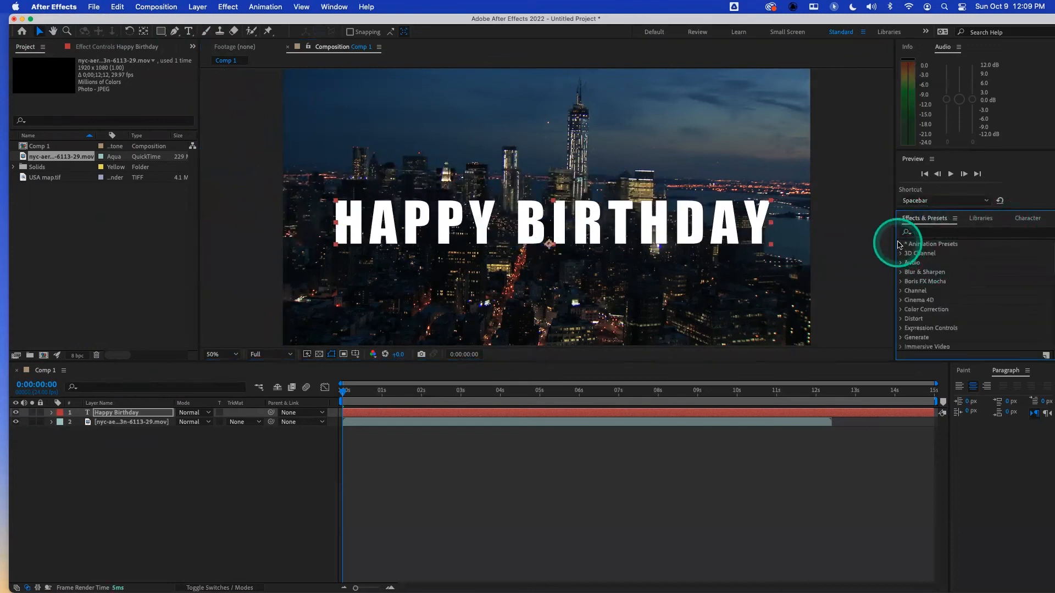
{"action": "left_click", "coordinate": [910, 254]}
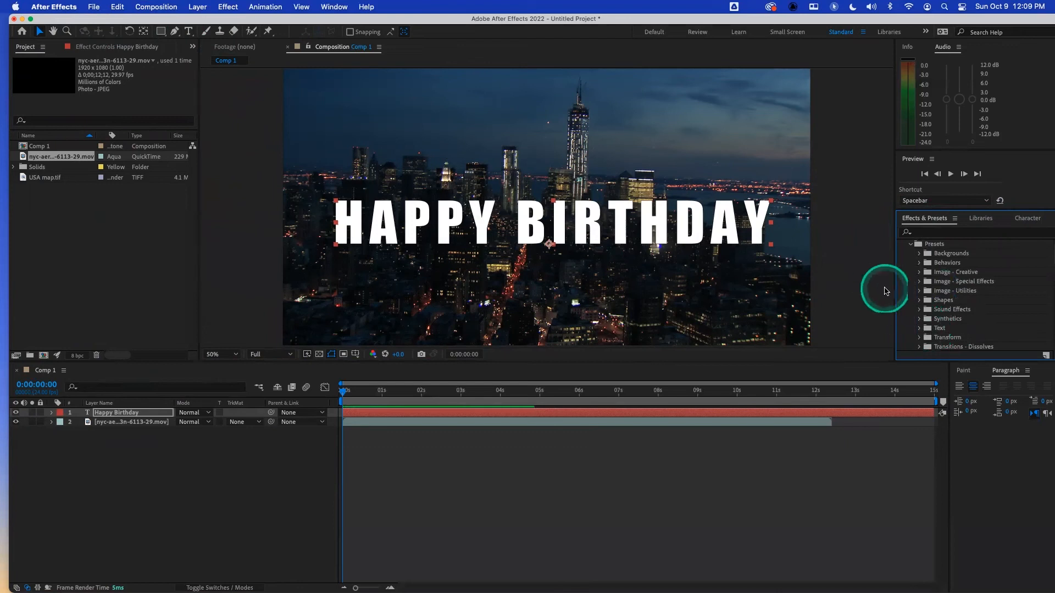
{"action": "left_click_drag", "start_coordinate": [935, 219], "coordinate": [797, 121]}
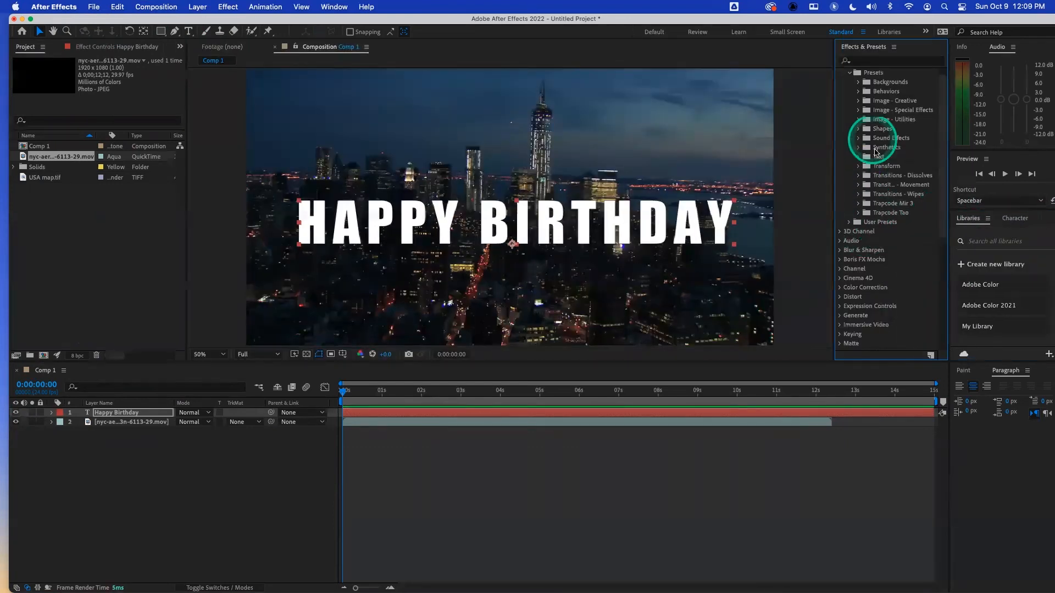
- Expand the Animate In folder of the Text presets and widen the preset list so full names fit
{"action": "left_click", "coordinate": [859, 158]}
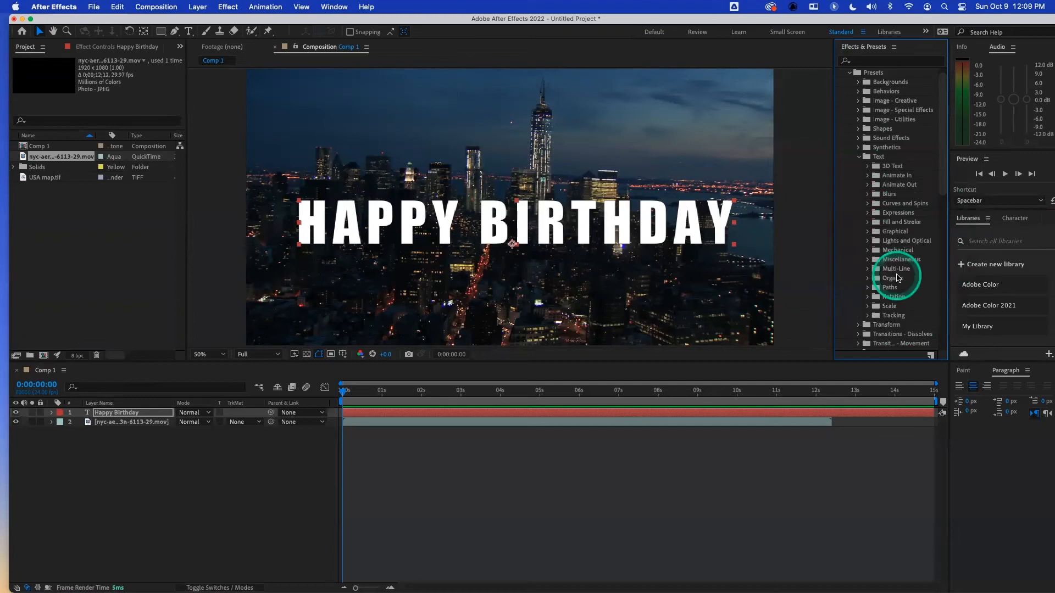
{"action": "left_click", "coordinate": [868, 176]}
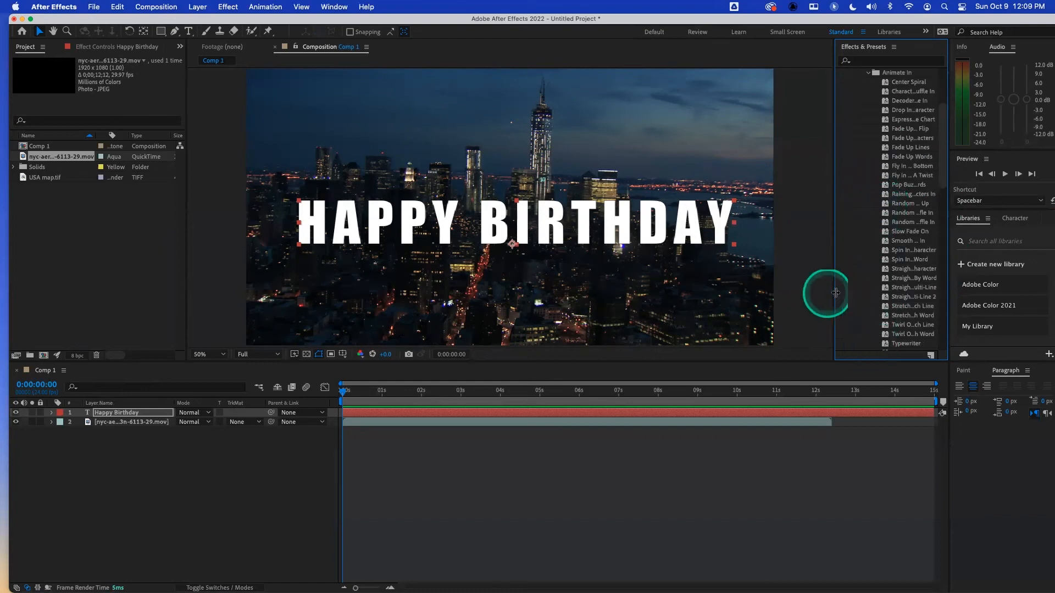
{"action": "left_click_drag", "start_coordinate": [834, 293], "coordinate": [795, 297]}
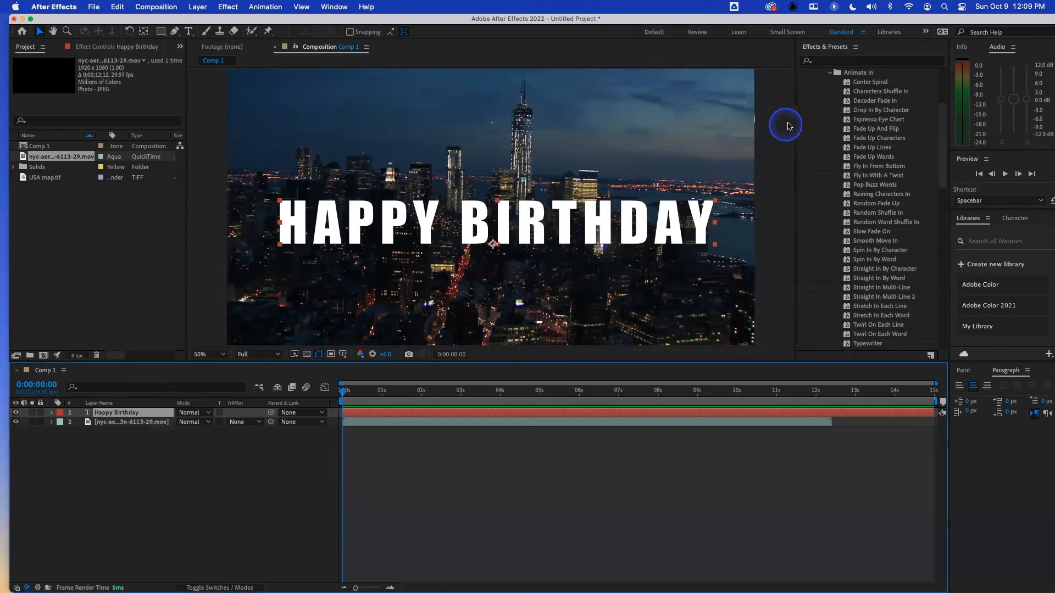
- Try the Espresso Eye Chart preset on the Happy Birthday text, preview its animation from the start, and undo it
{"action": "double_click", "coordinate": [883, 121]}
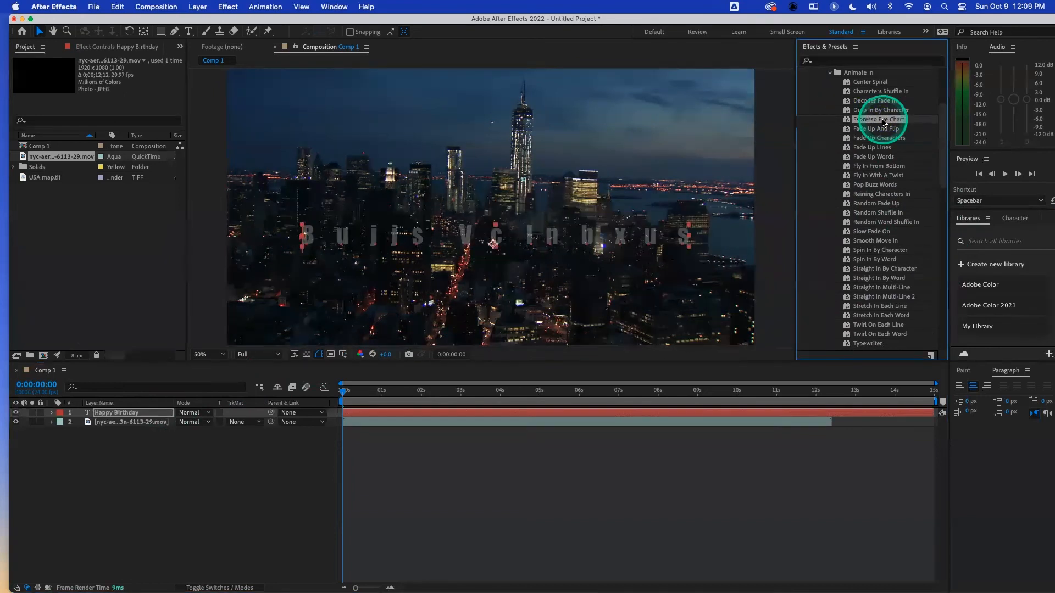
{"action": "key", "text": "space"}
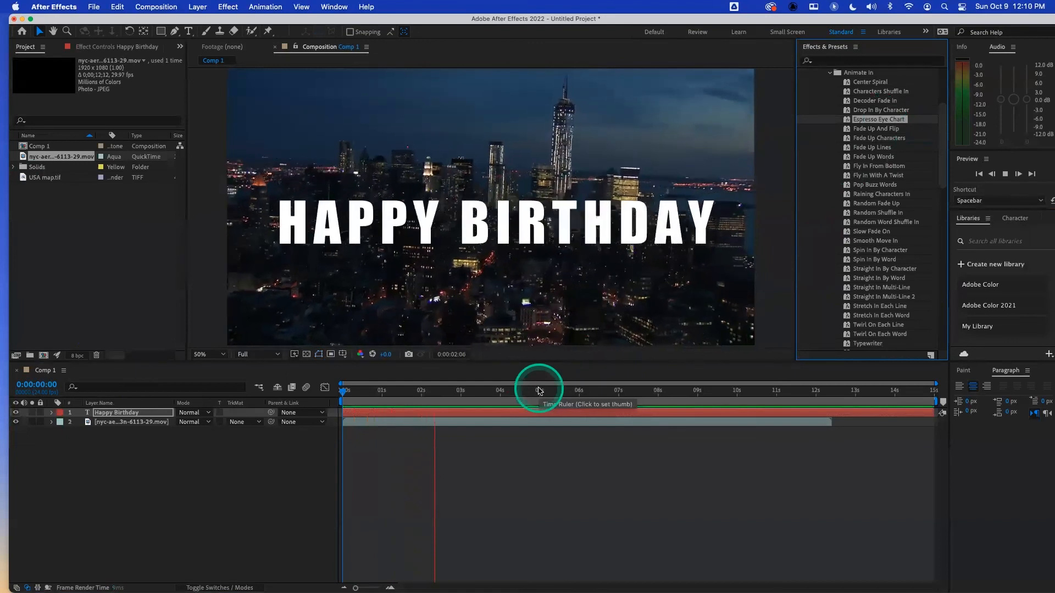
{"action": "key", "text": "space"}
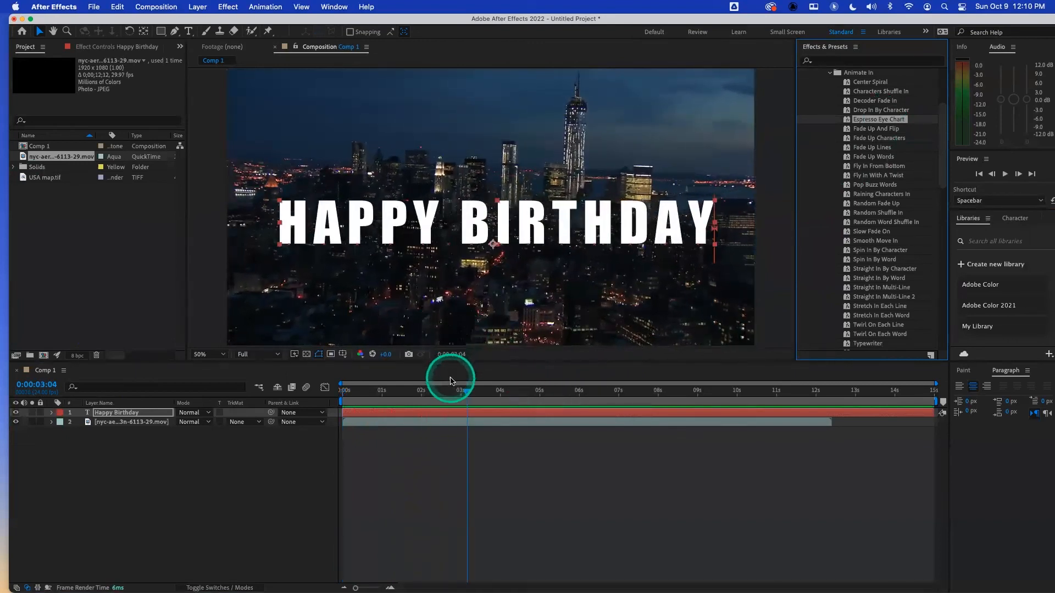
{"action": "left_click", "coordinate": [360, 391]}
{"action": "left_click", "coordinate": [313, 400]}
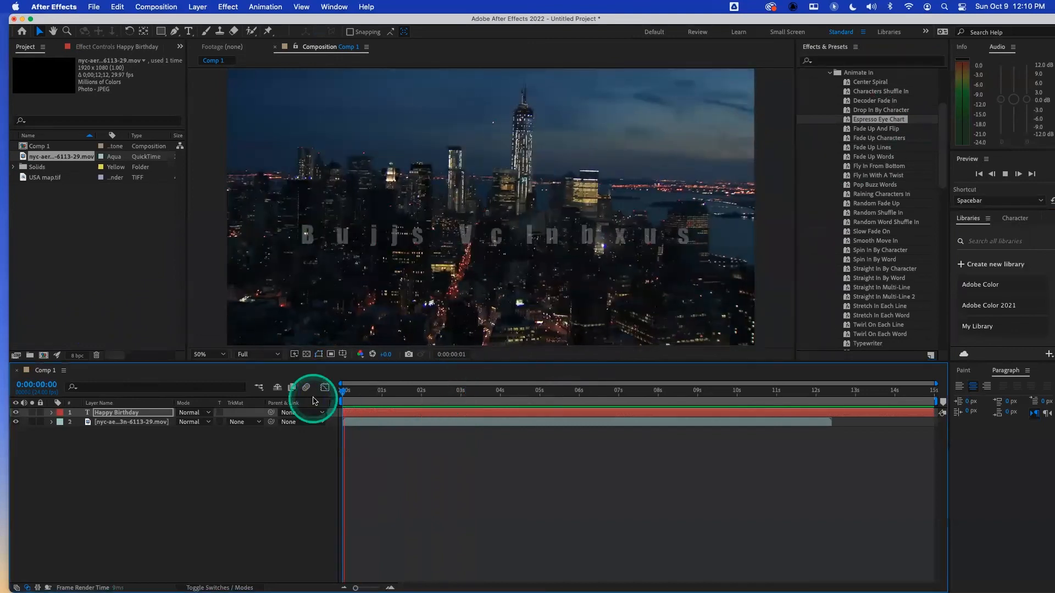
{"action": "key", "text": "space"}
{"action": "key", "text": "space"}
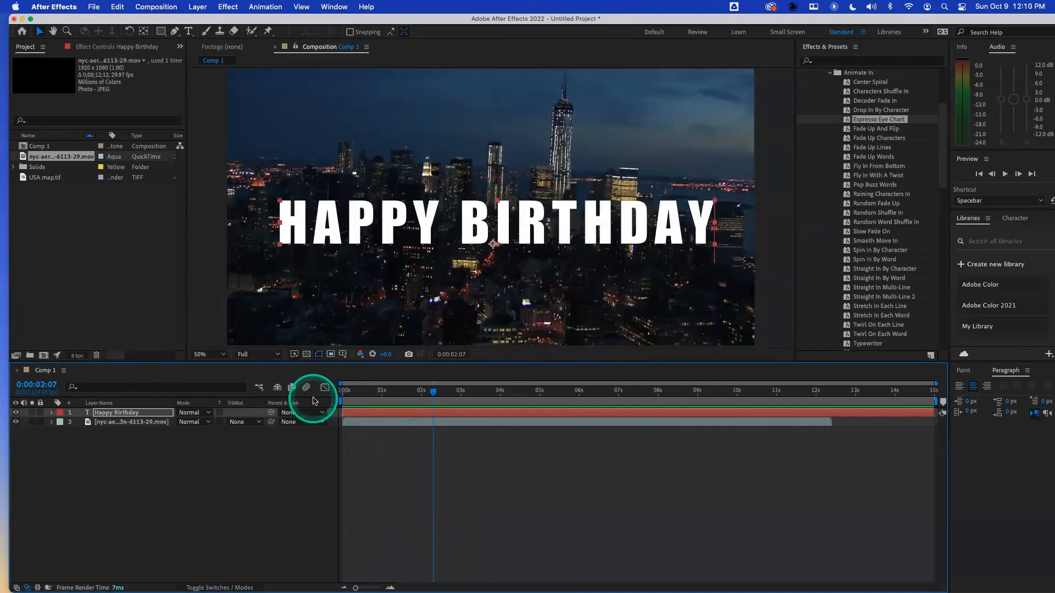
{"action": "key", "text": "super+z"}
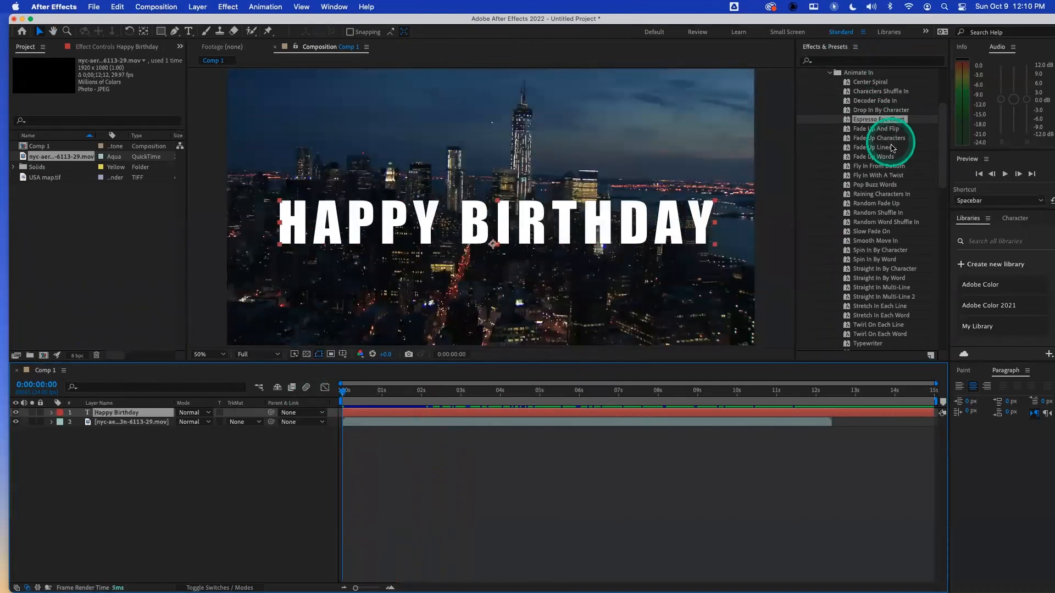
- Try the Spin In By Character preset on the Happy Birthday text, preview it and return the playhead to the first frame
{"action": "left_click", "coordinate": [863, 252]}
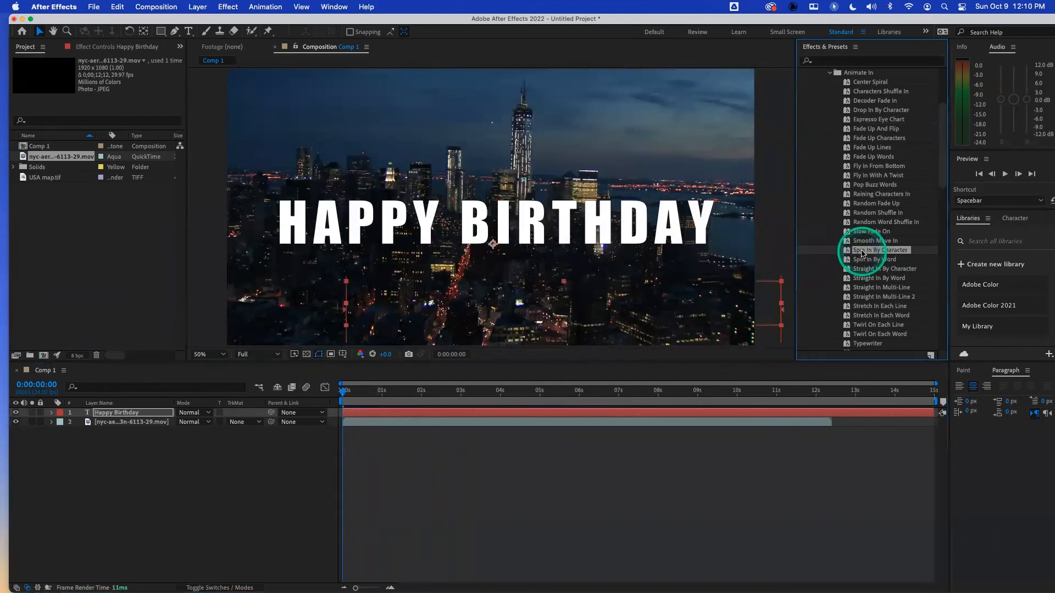
{"action": "double_click", "coordinate": [862, 252]}
{"action": "key", "text": "space"}
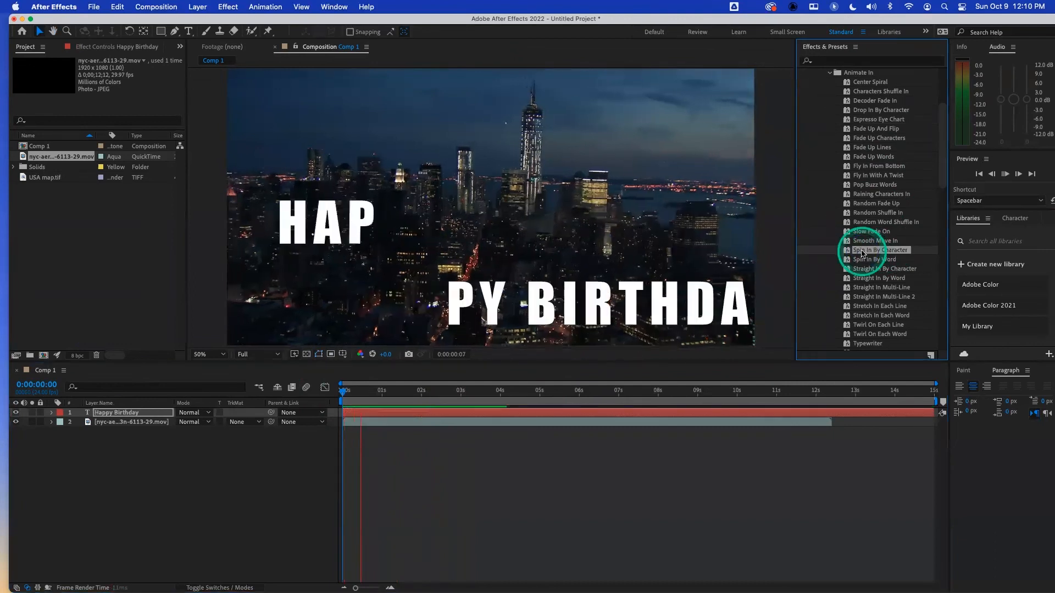
{"action": "key", "text": "space"}
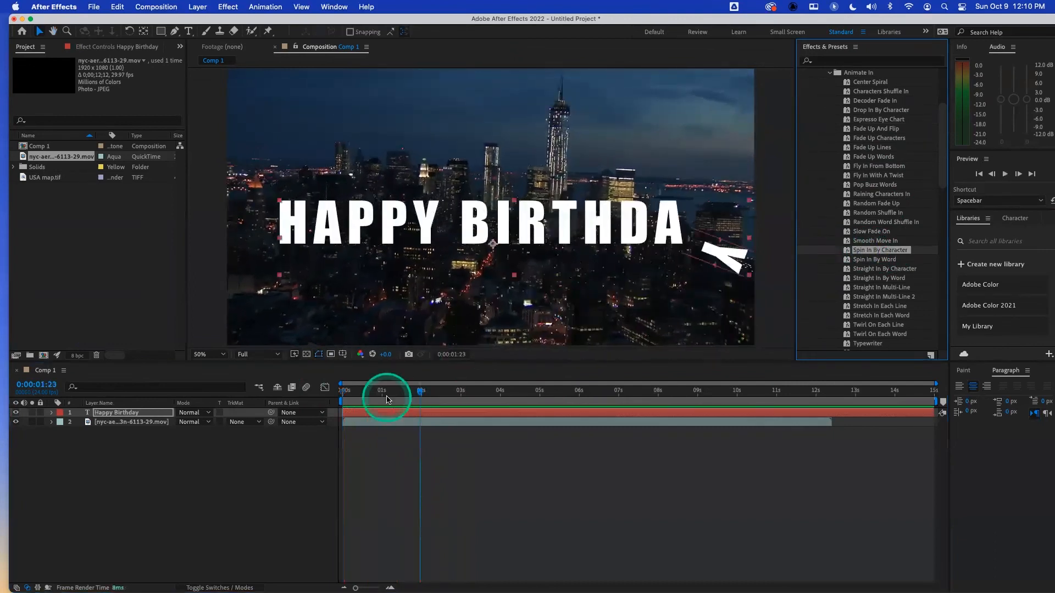
{"action": "left_click_drag", "start_coordinate": [385, 395], "coordinate": [332, 396]}
{"action": "left_click", "coordinate": [476, 291]}
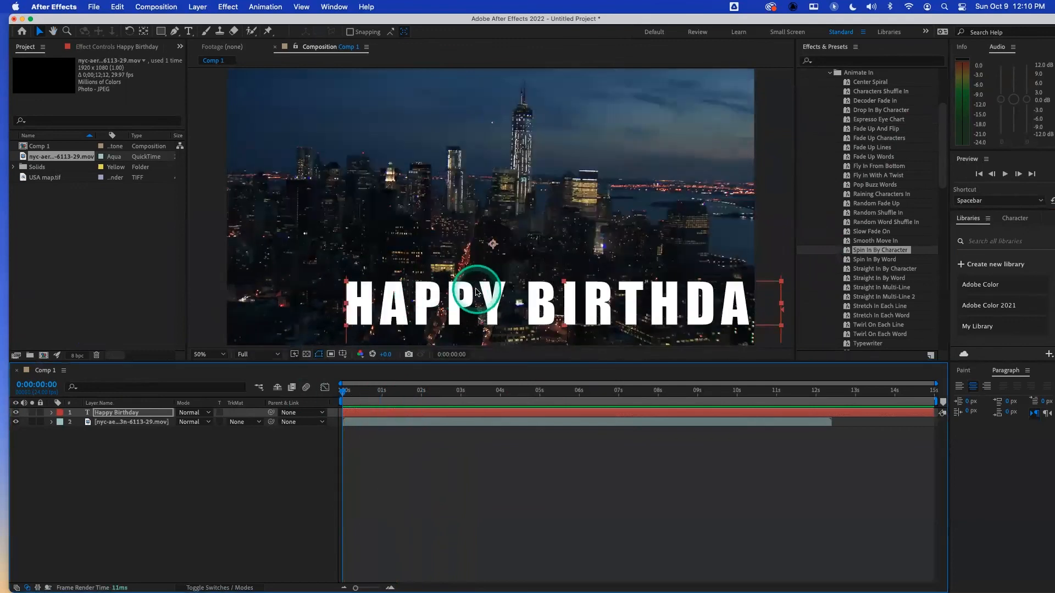
- Reveal the text layer's modified properties, set Animator 1's Position to 242.0, 612.0 and preview the animation
{"action": "key", "text": "comma"}
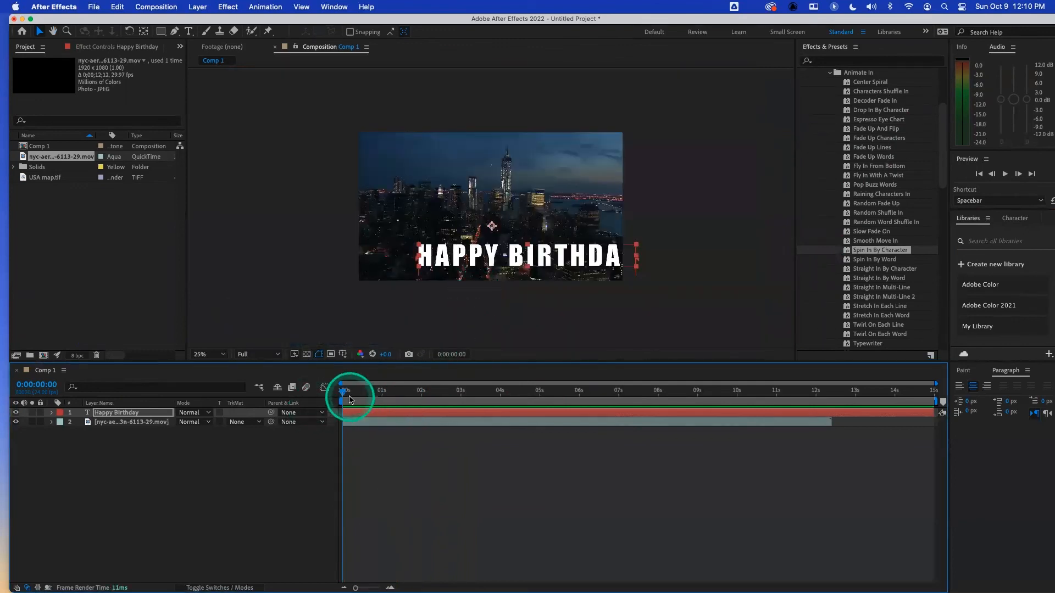
{"action": "key", "text": "u"}
{"action": "key", "text": "u"}
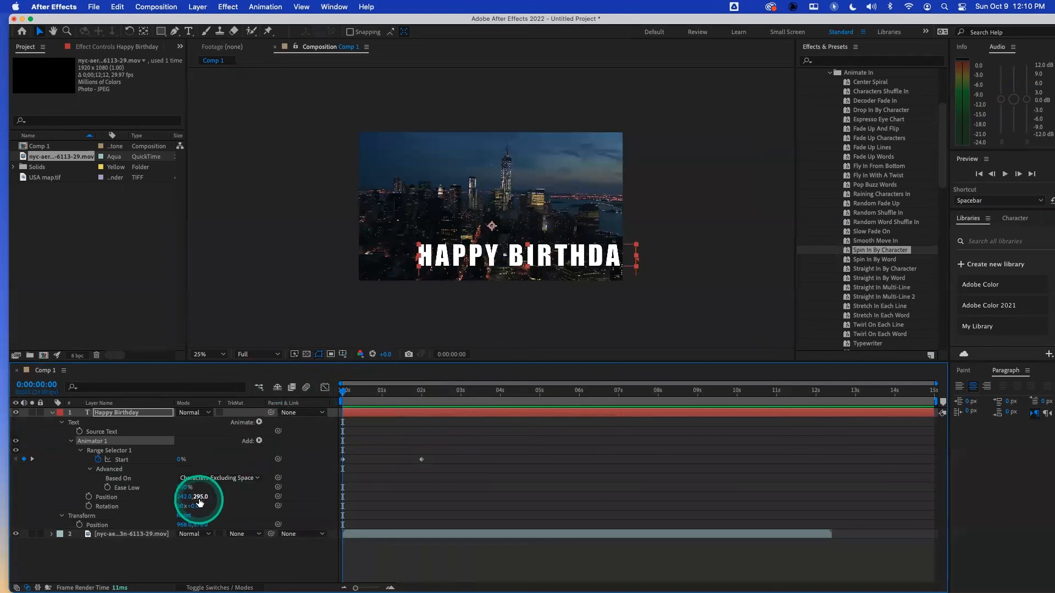
{"action": "left_click_drag", "start_coordinate": [198, 497], "coordinate": [377, 496]}
{"action": "key", "text": "space"}
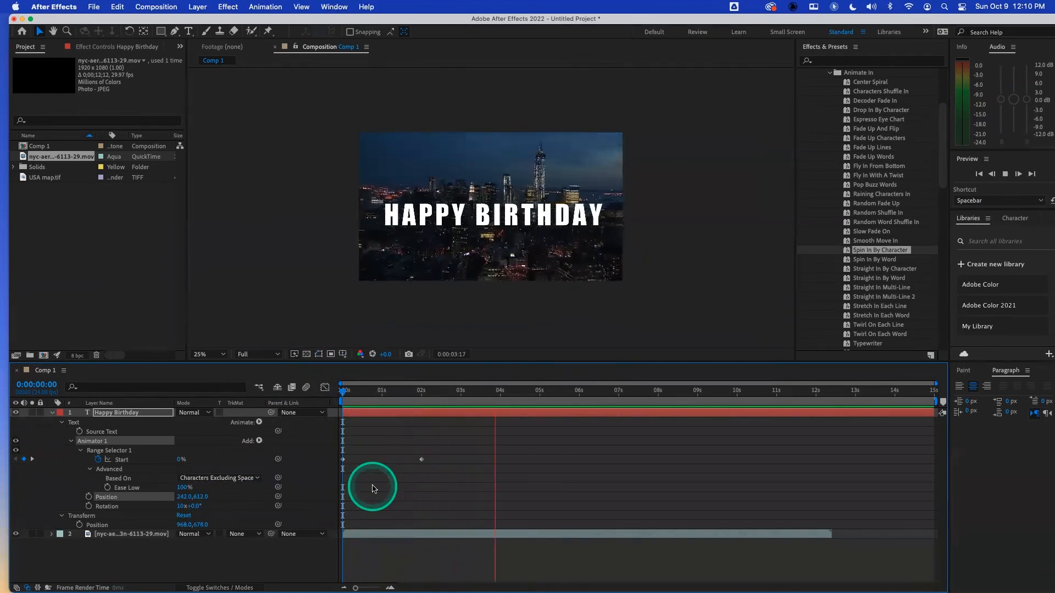
{"action": "key", "text": "space"}
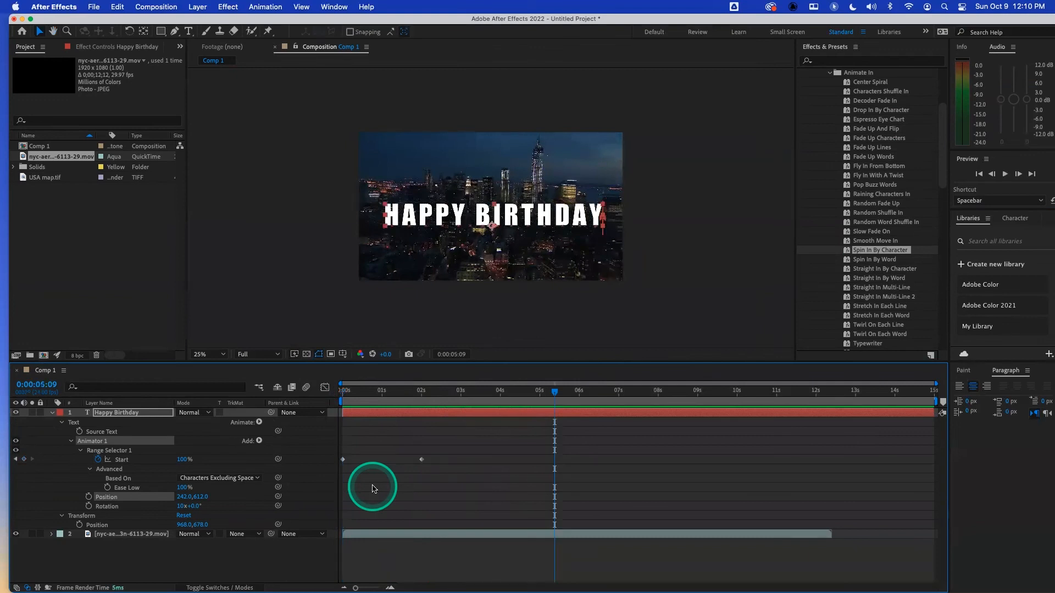
- Replay the animation from the start, and undo the animator position change and the Spin In By Character preset
{"action": "left_click_drag", "start_coordinate": [391, 390], "coordinate": [325, 393]}
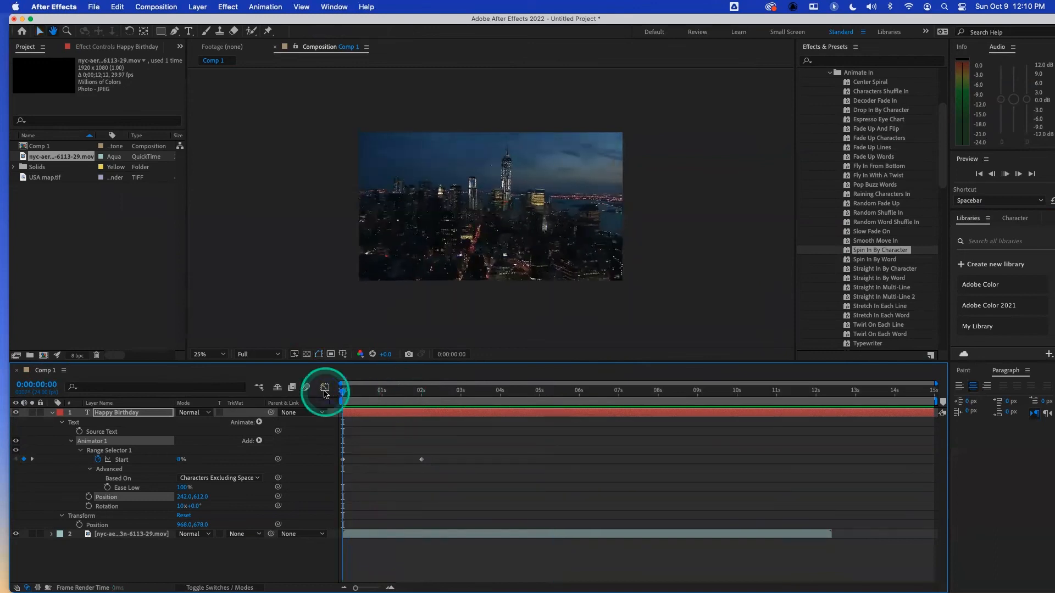
{"action": "key", "text": "space"}
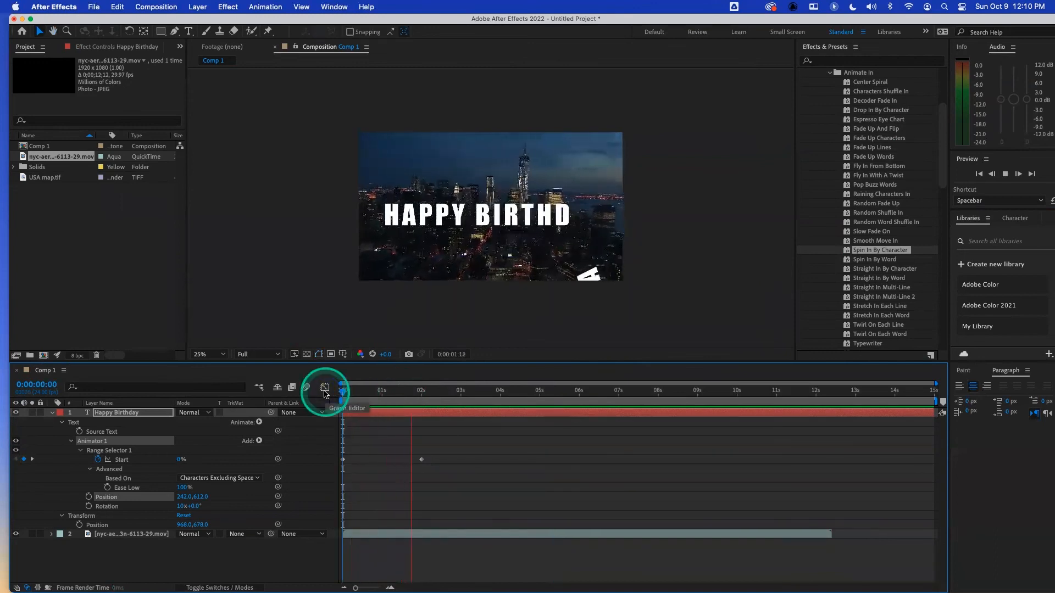
{"action": "key", "text": "space"}
{"action": "key", "text": "super+z"}
{"action": "key", "text": "super+z"}
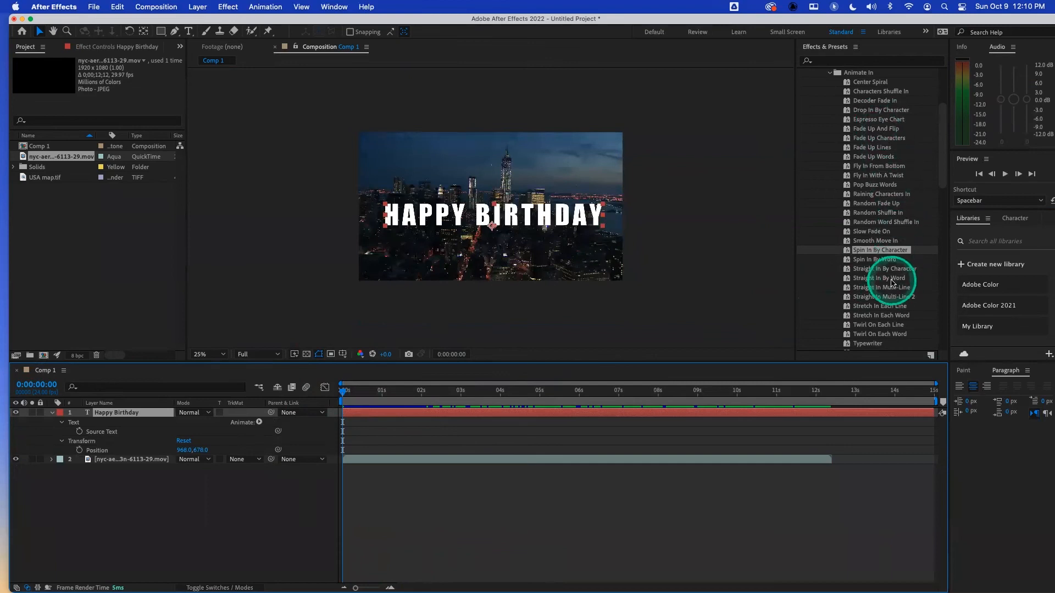
- Expand the Lights and Optical text presets, try Sonar Ping on the Happy Birthday text and preview it
{"action": "scroll", "coordinate": [893, 283], "scroll_direction": "down", "scroll_amount": 3}
{"action": "scroll", "coordinate": [891, 281], "scroll_direction": "down", "scroll_amount": 4}
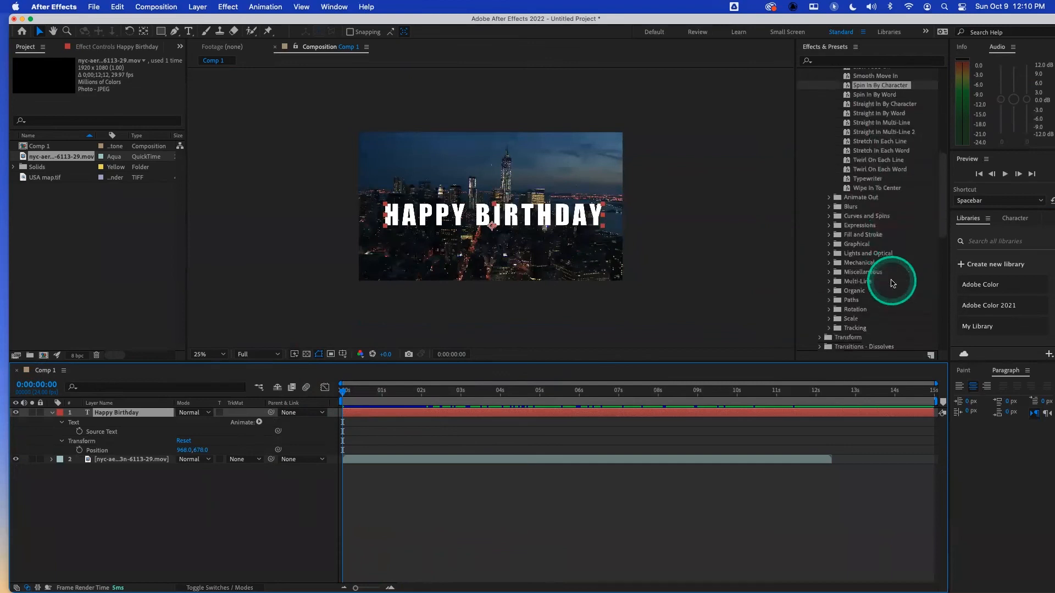
{"action": "left_click", "coordinate": [829, 254]}
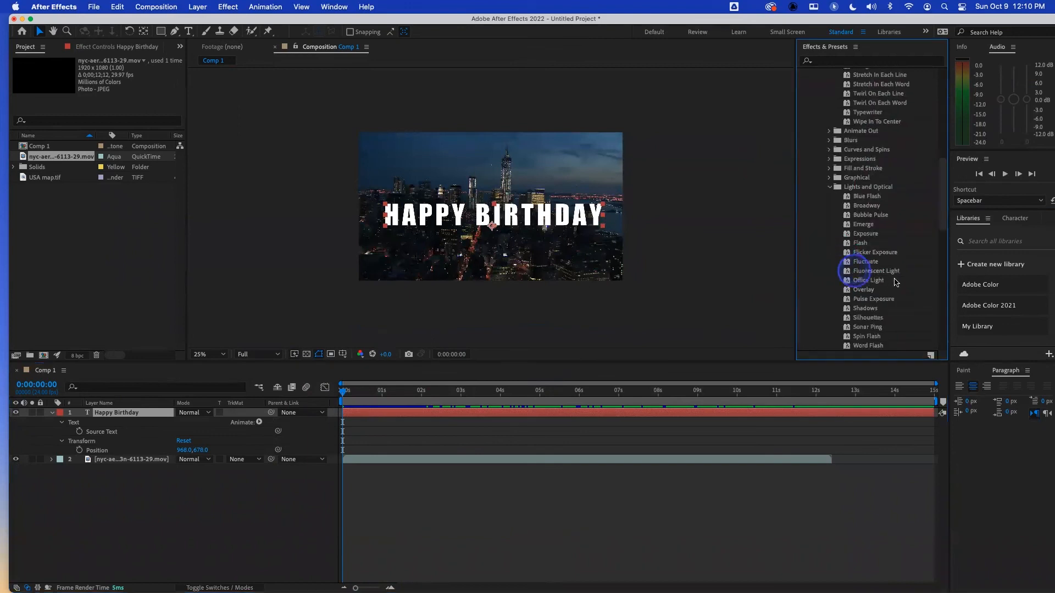
{"action": "scroll", "coordinate": [897, 282], "scroll_direction": "down", "scroll_amount": 4}
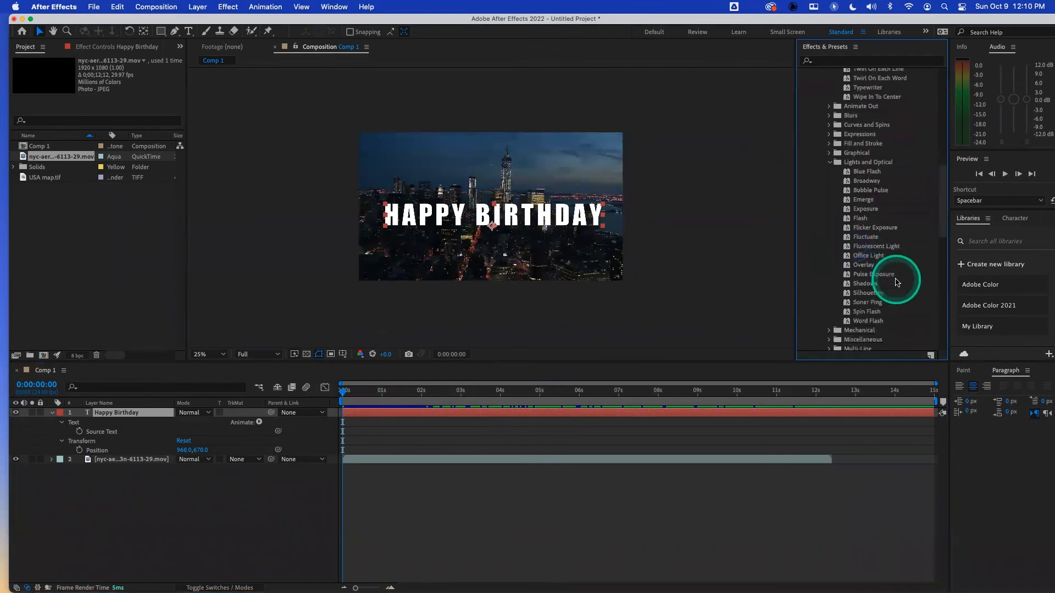
{"action": "double_click", "coordinate": [878, 303]}
{"action": "key", "text": "space"}
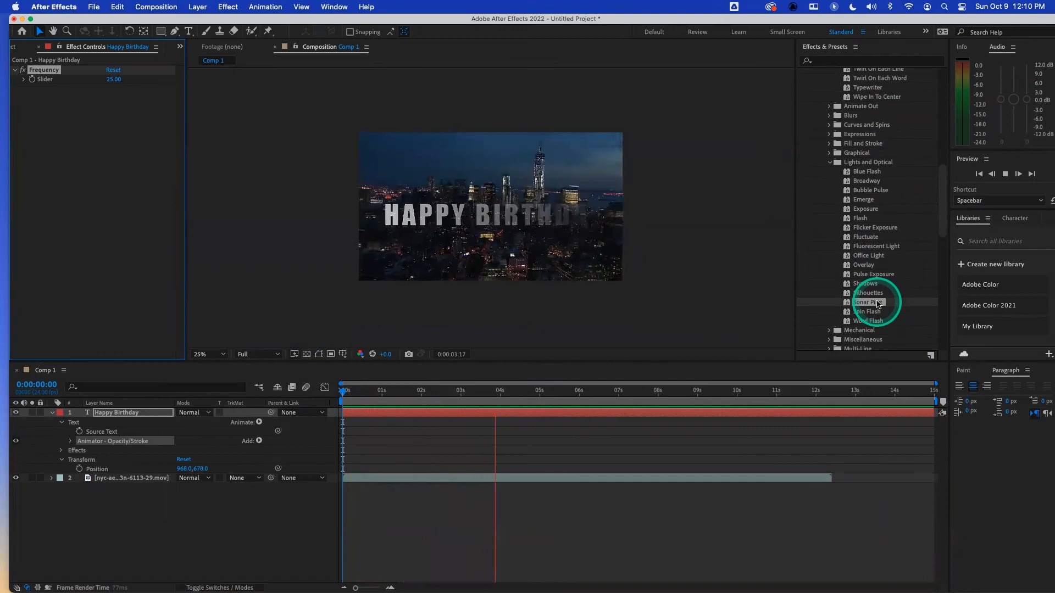
{"action": "key", "text": "space"}
- Return the playhead to the first frame and undo the Sonar Ping preset on the text layer
{"action": "key", "text": "super+z"}
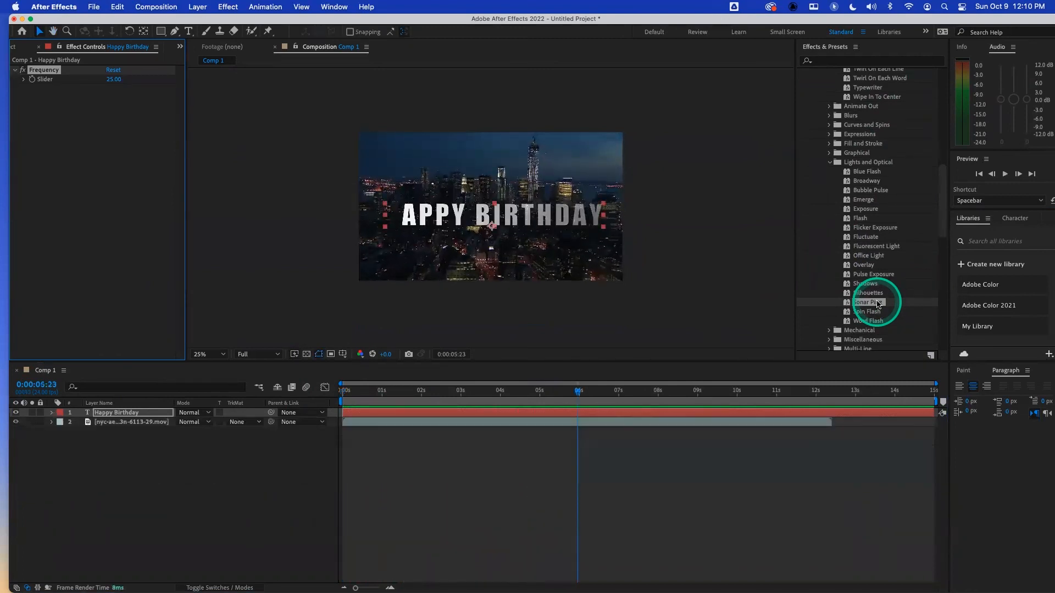
{"action": "key", "text": "super+shift+z"}
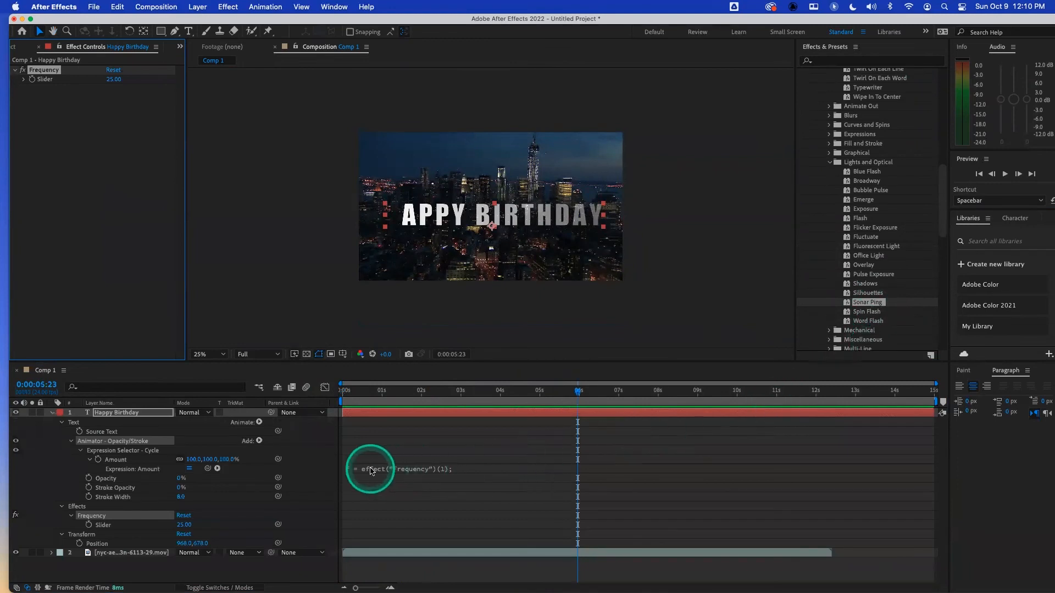
{"action": "left_click_drag", "start_coordinate": [531, 394], "coordinate": [279, 414]}
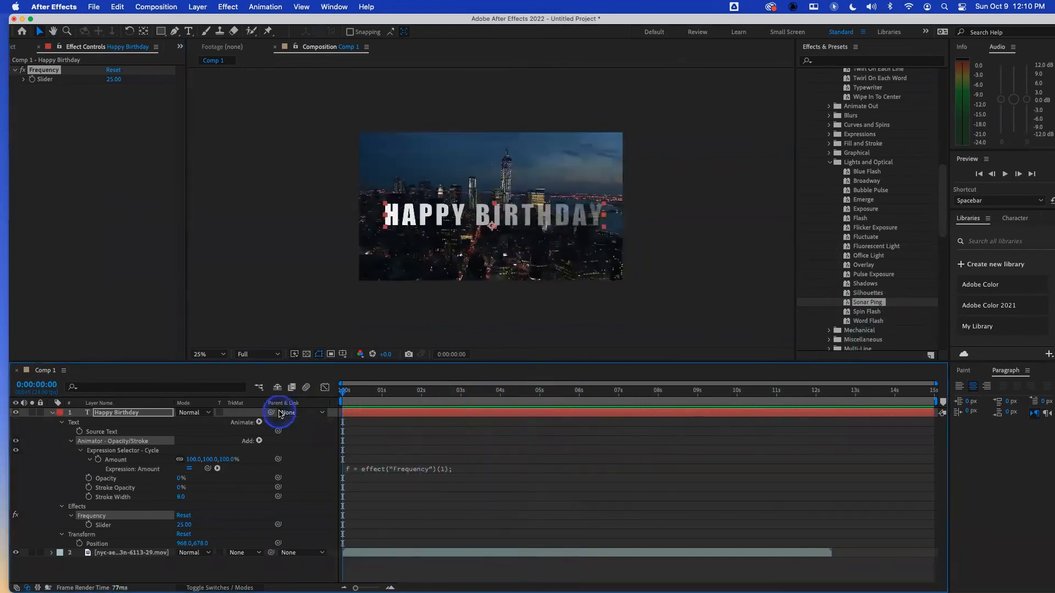
{"action": "key", "text": "super+z"}
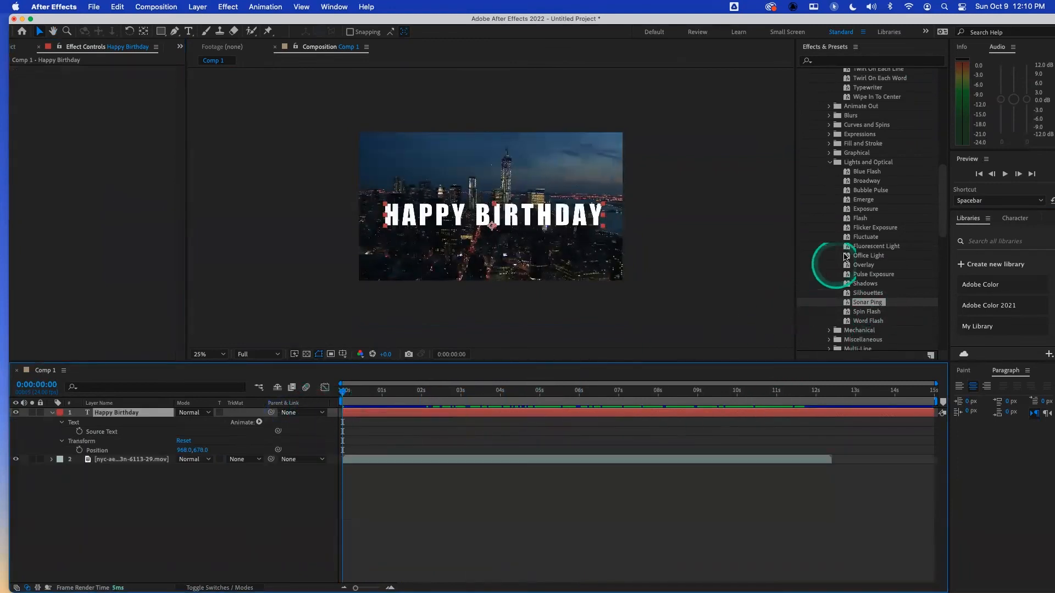
- Collapse the Lights and Optical and Animate In preset folders and expand the 3D Text folder
{"action": "left_click", "coordinate": [829, 162]}
{"action": "scroll", "coordinate": [861, 158], "scroll_direction": "up", "scroll_amount": 6}
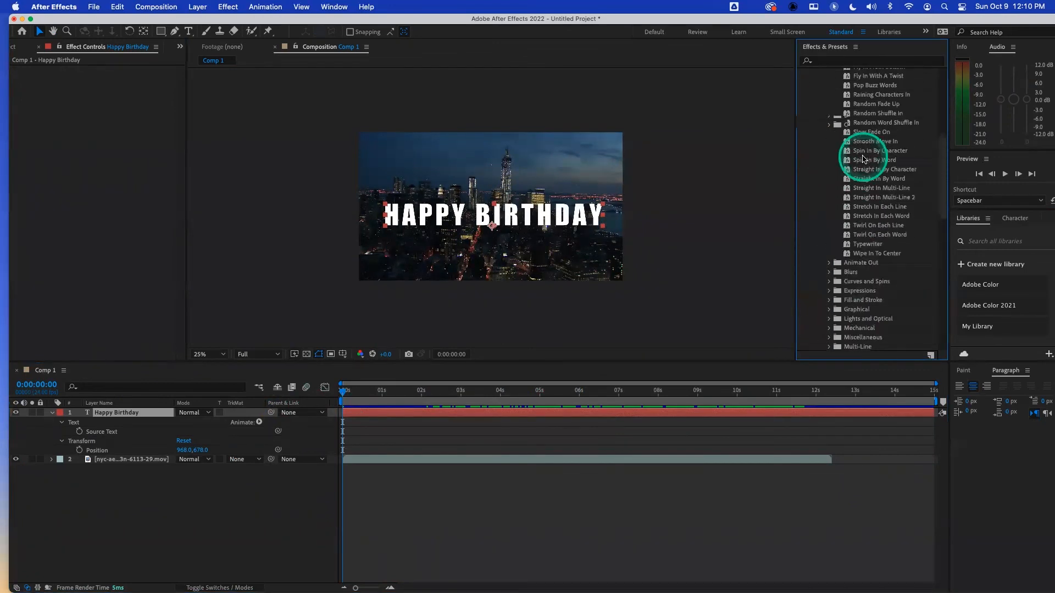
{"action": "scroll", "coordinate": [863, 159], "scroll_direction": "up", "scroll_amount": 8}
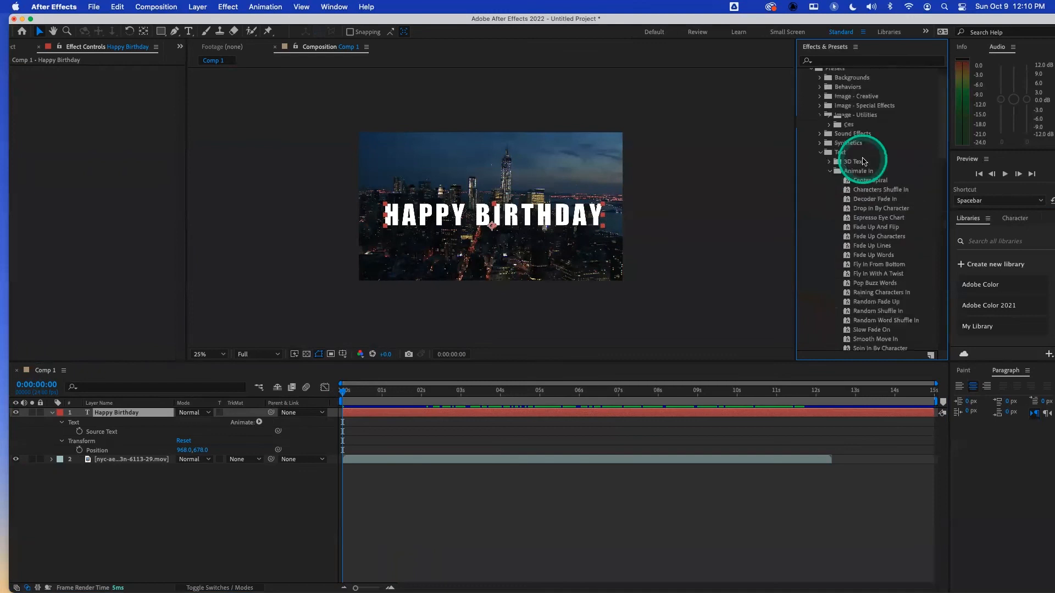
{"action": "left_click", "coordinate": [830, 171]}
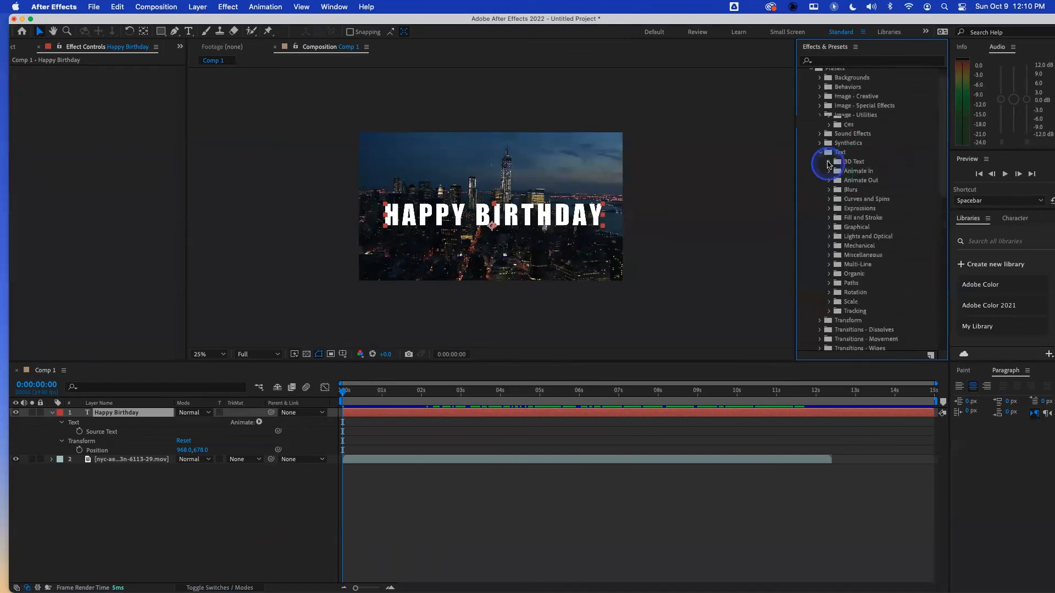
{"action": "left_click", "coordinate": [829, 164]}
{"action": "scroll", "coordinate": [900, 219], "scroll_direction": "down", "scroll_amount": 3}
{"action": "scroll", "coordinate": [902, 236], "scroll_direction": "down", "scroll_amount": 1}
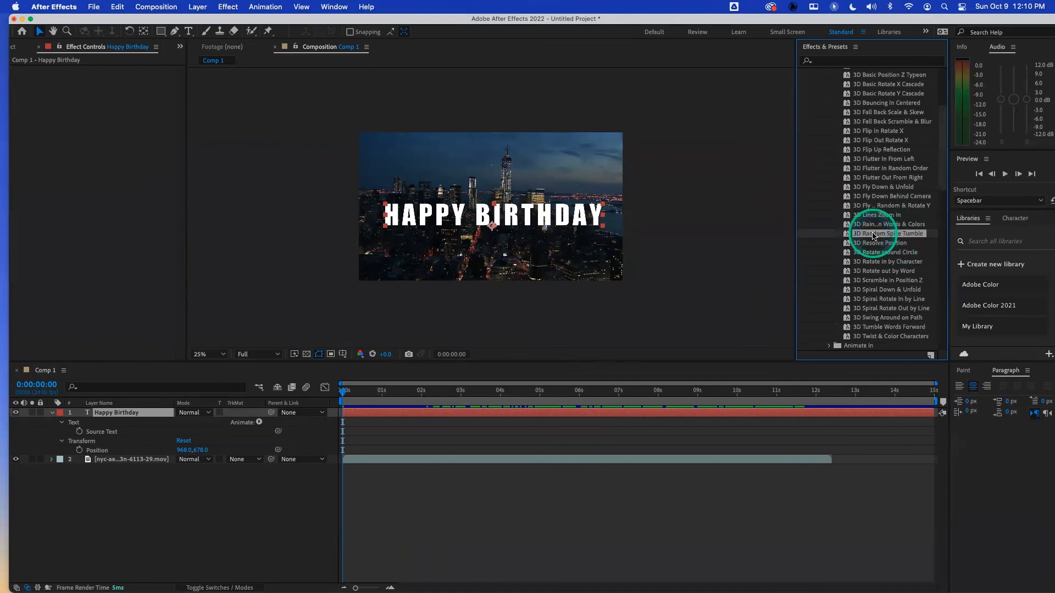
- Apply the 3D Random Spike Tumble preset to the Happy Birthday text and preview the animation
{"action": "double_click", "coordinate": [874, 235]}
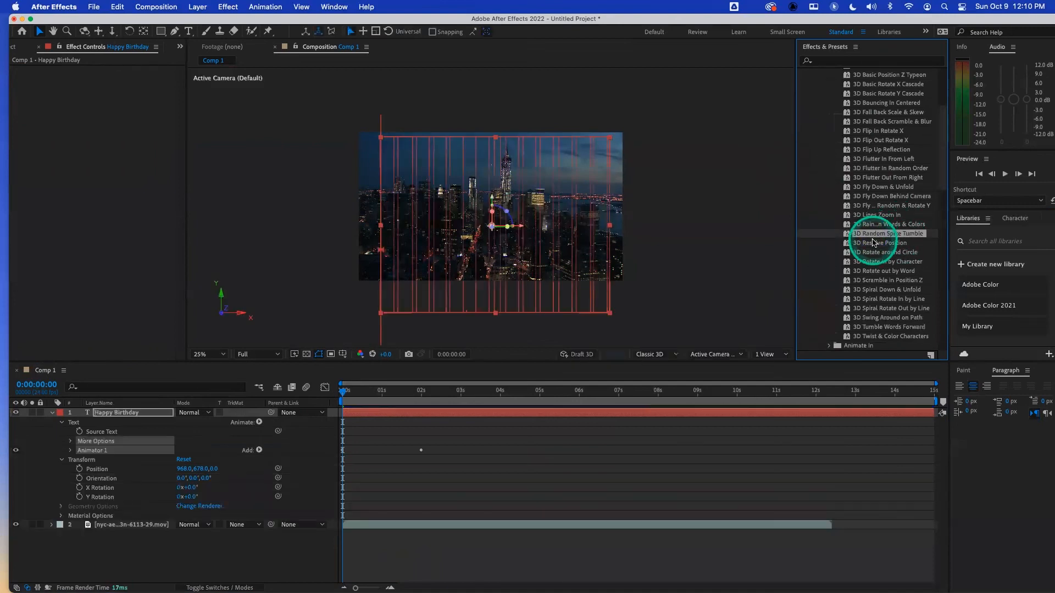
{"action": "key", "text": "space"}
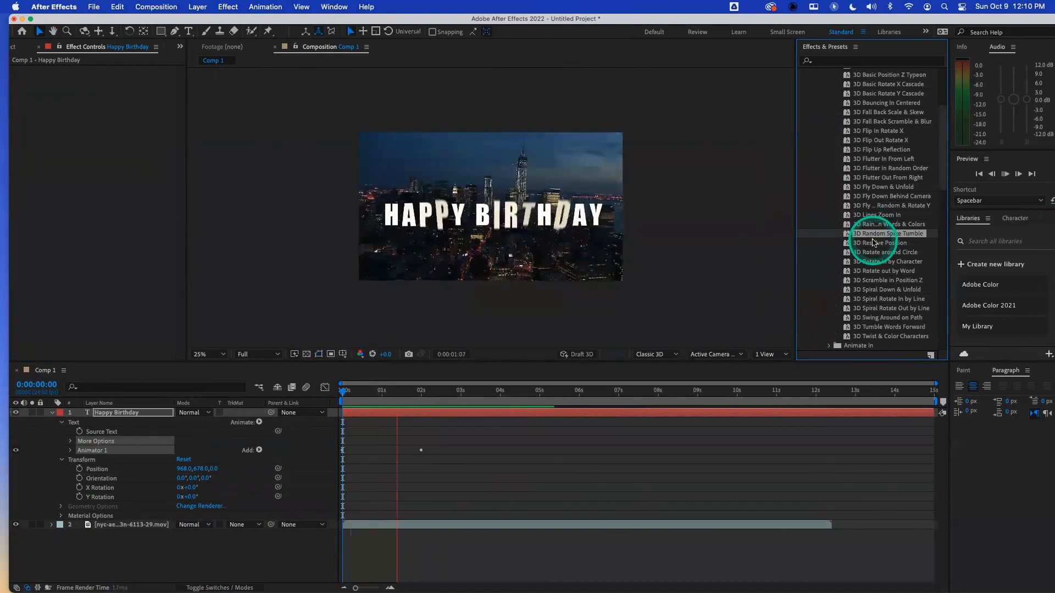
{"action": "key", "text": "space"}
- Enlarge the composition view to 50% and replay the spike tumble animation from the start to examine the letters' motion
{"action": "key", "text": "comma"}
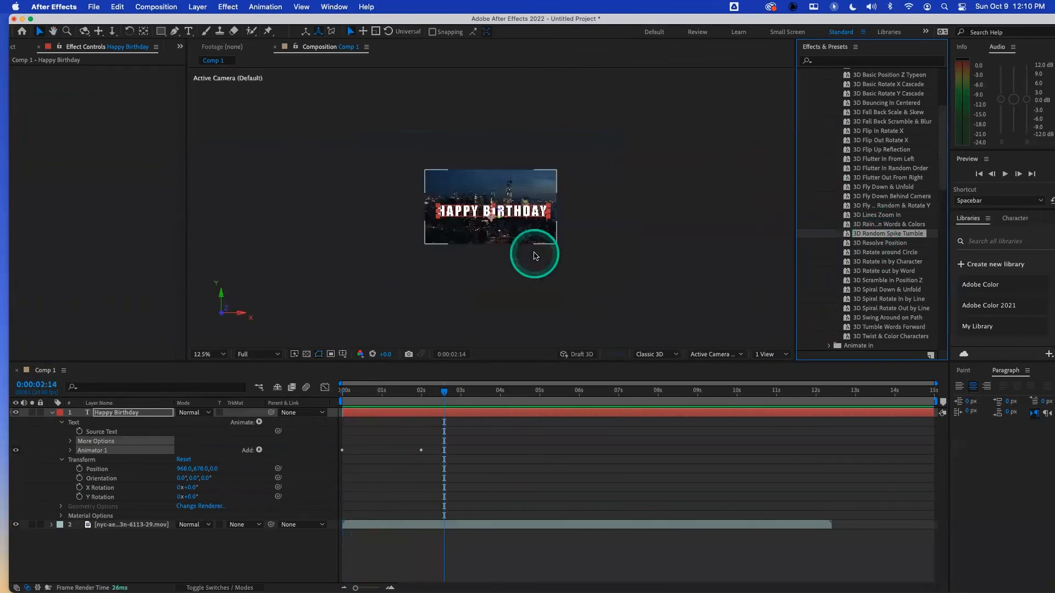
{"action": "key", "text": "period"}
{"action": "key", "text": "period"}
{"action": "key", "text": "period"}
{"action": "key", "text": "period"}
{"action": "left_click", "coordinate": [416, 392]}
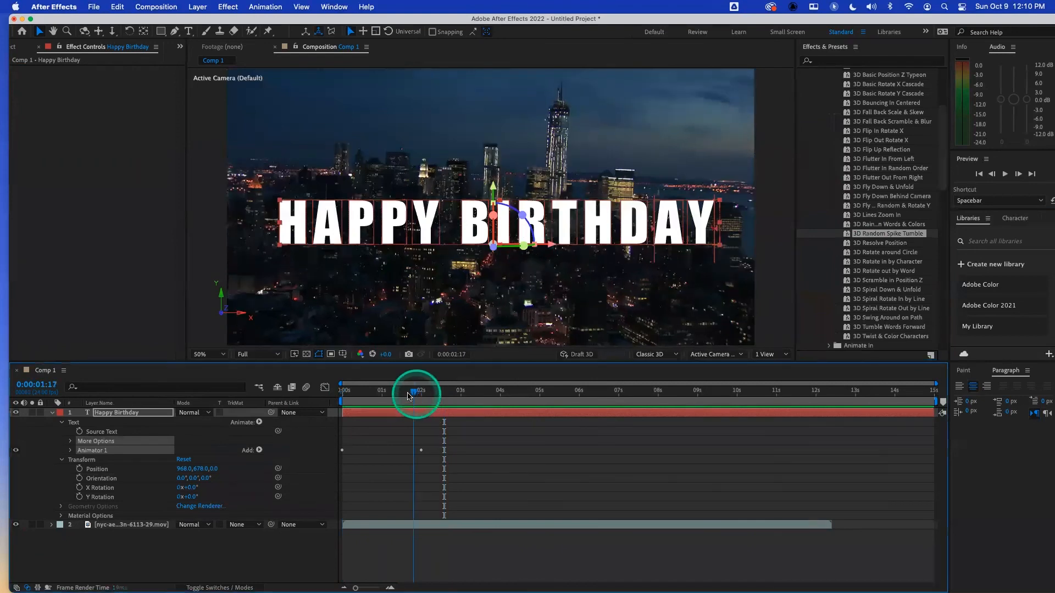
{"action": "key", "text": "space"}
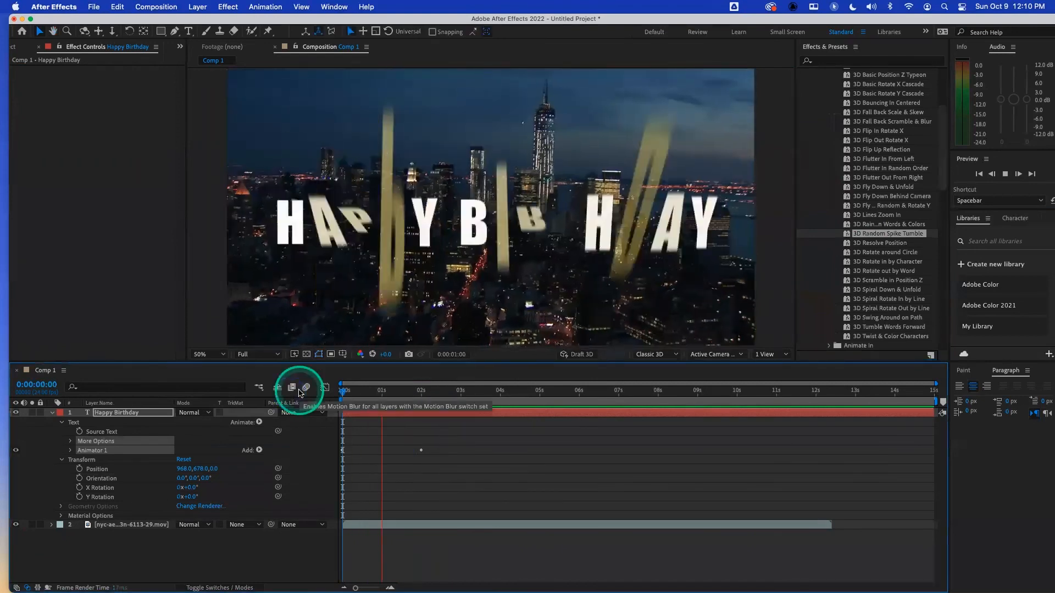
{"action": "key", "text": "space"}
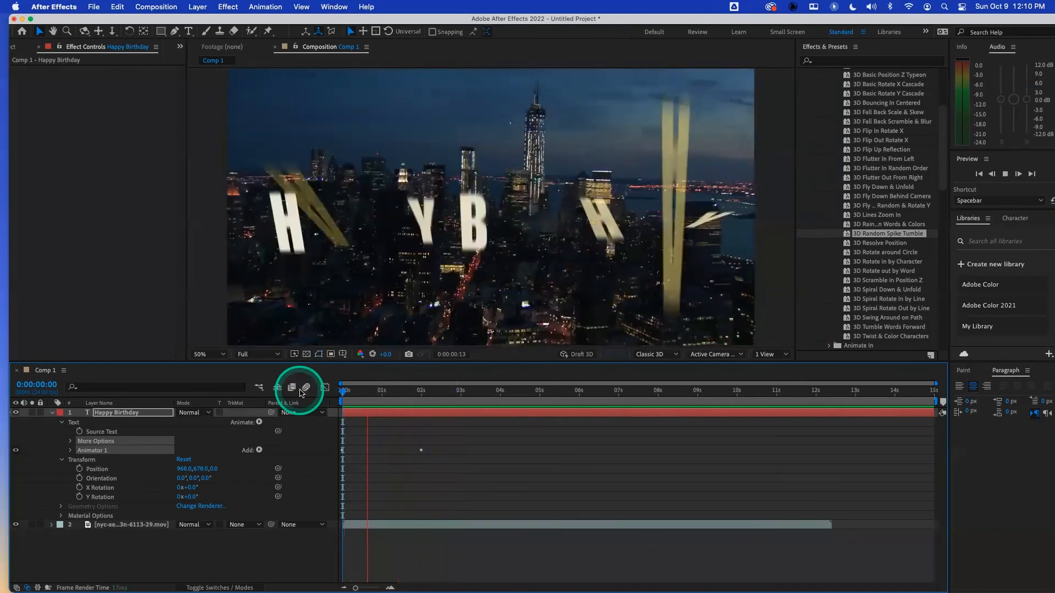
{"action": "key", "text": "space"}
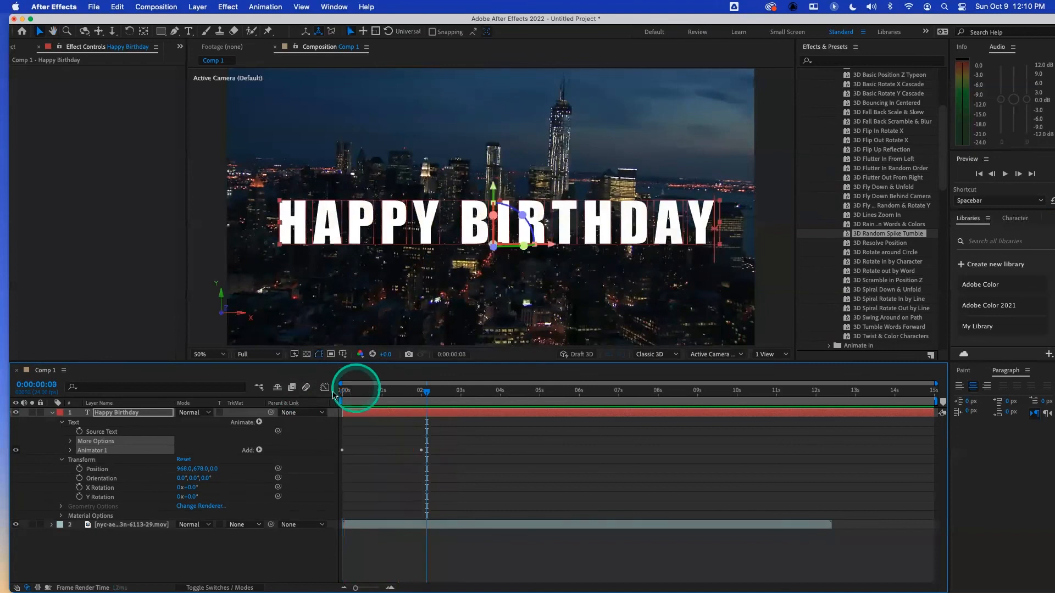
{"action": "left_click_drag", "start_coordinate": [354, 391], "coordinate": [316, 394]}
{"action": "key", "text": "space"}
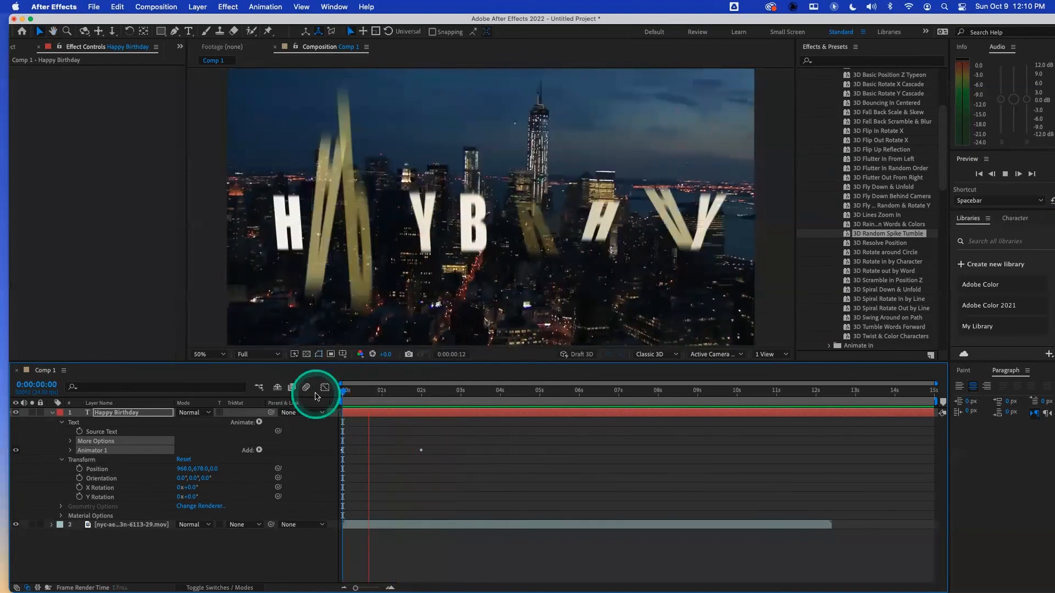
{"action": "key", "text": "space"}
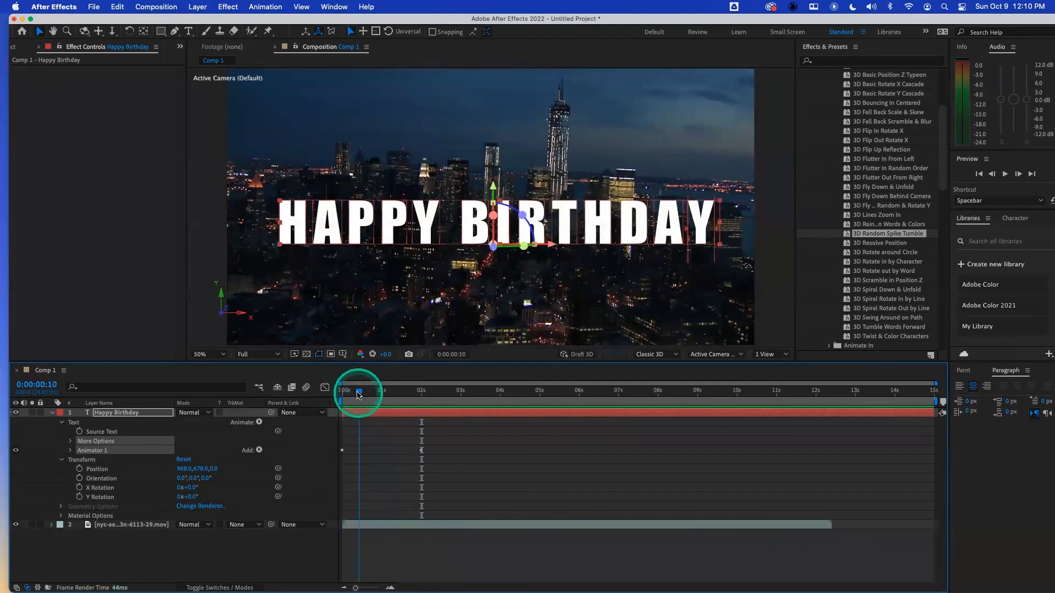
- Return to the first frame, inspect Animator 1's properties and reveal only the text layer's keyframed properties
{"action": "key", "text": "Home"}
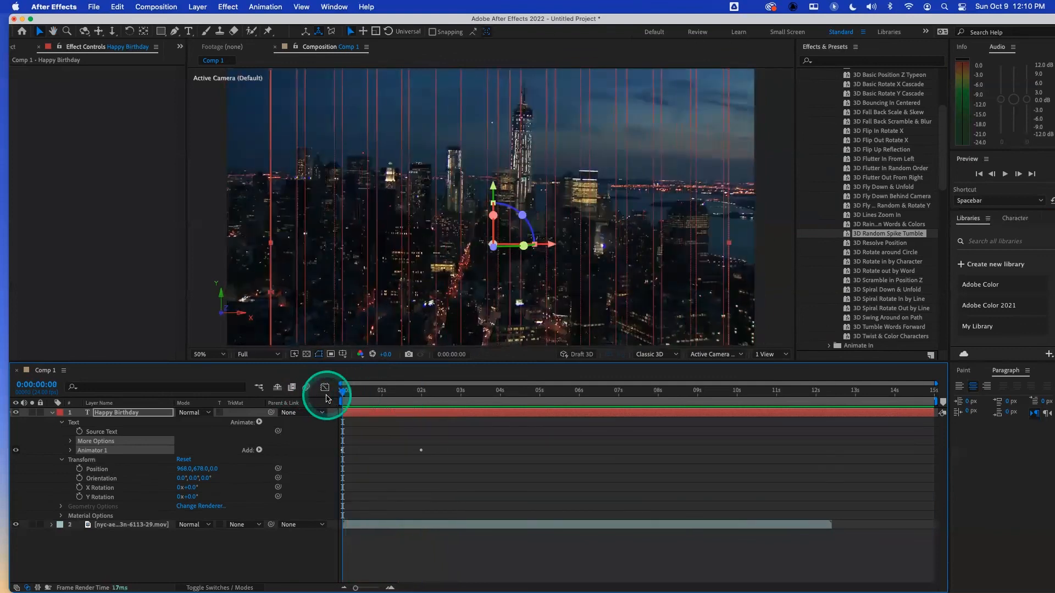
{"action": "left_click", "coordinate": [70, 451]}
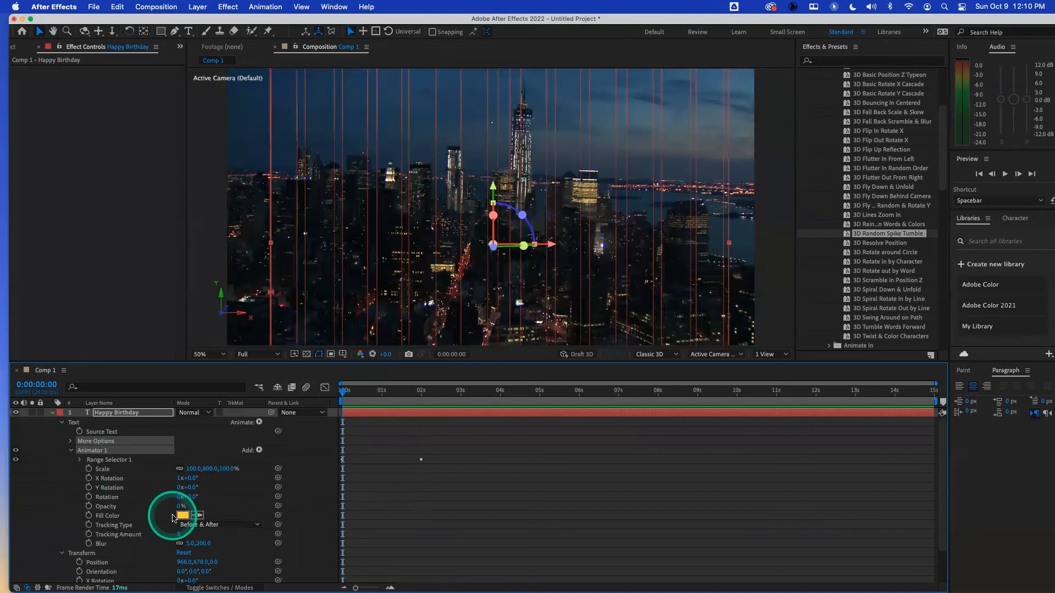
{"action": "key", "text": "u"}
{"action": "key", "text": "u"}
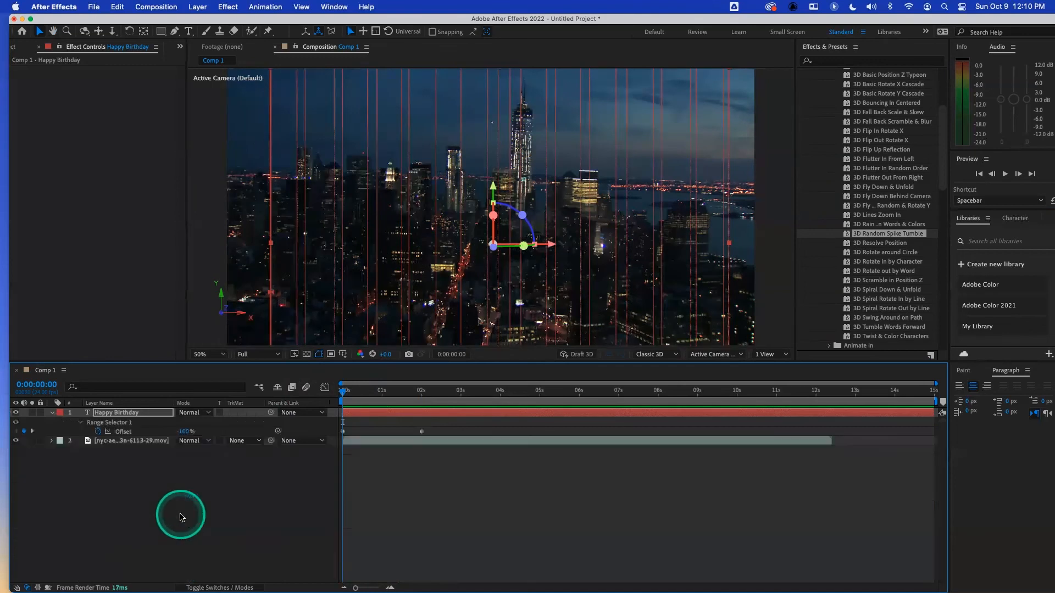
- Change Animator 1's fill color on the Happy Birthday text to magenta and preview the animation from the start
{"action": "left_click", "coordinate": [181, 516]}
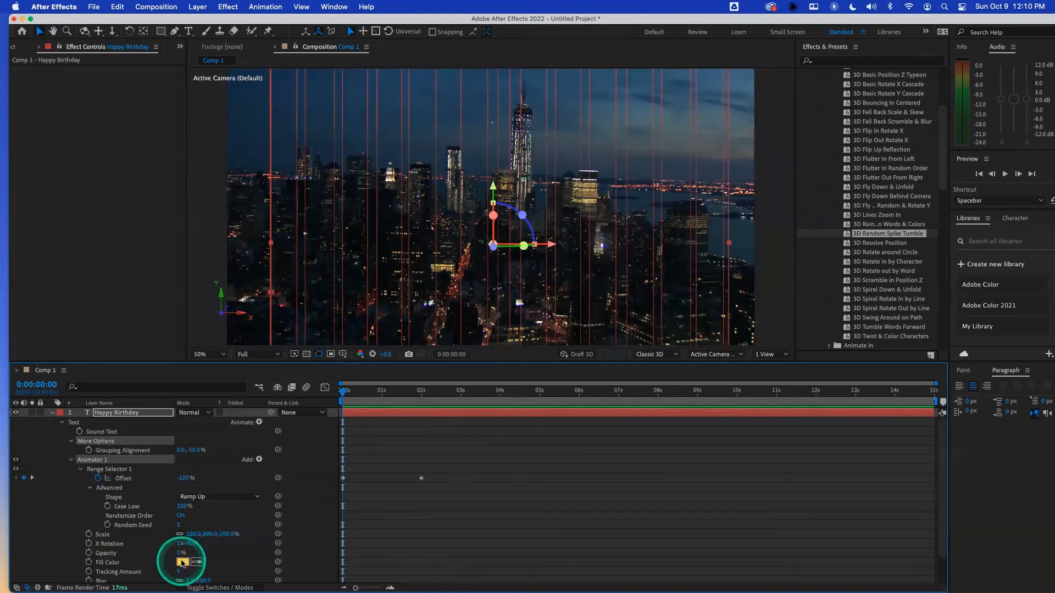
{"action": "left_click", "coordinate": [183, 563]}
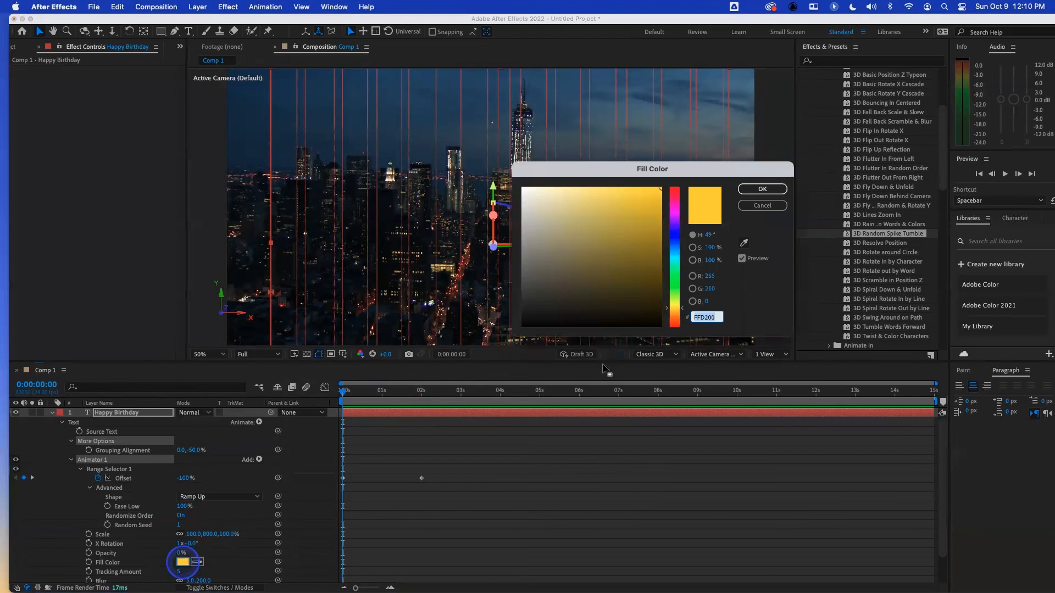
{"action": "left_click", "coordinate": [676, 212]}
{"action": "left_click", "coordinate": [761, 189]}
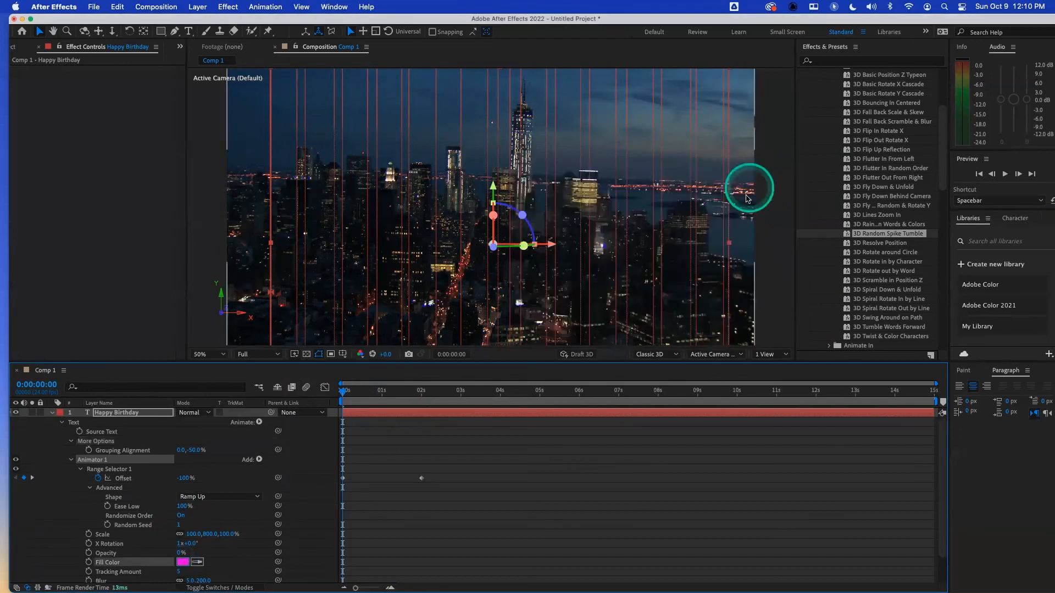
{"action": "left_click", "coordinate": [401, 425]}
{"action": "key", "text": "space"}
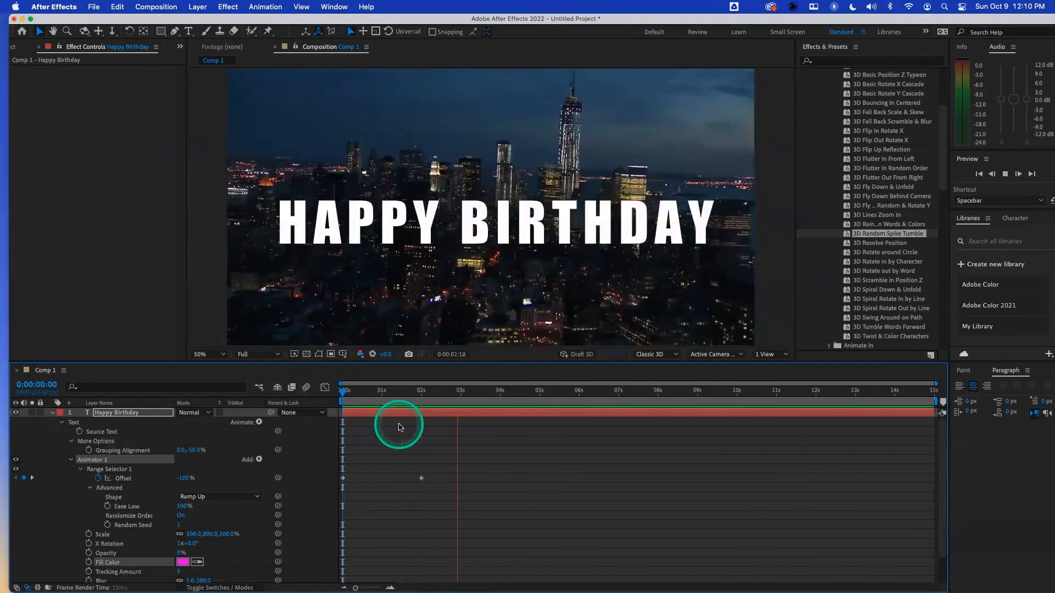
- Move the end Offset keyframe of Range Selector 1 to about 1 second and preview the animation from the start
{"action": "left_click", "coordinate": [423, 477]}
{"action": "left_click_drag", "start_coordinate": [421, 479], "coordinate": [384, 478]}
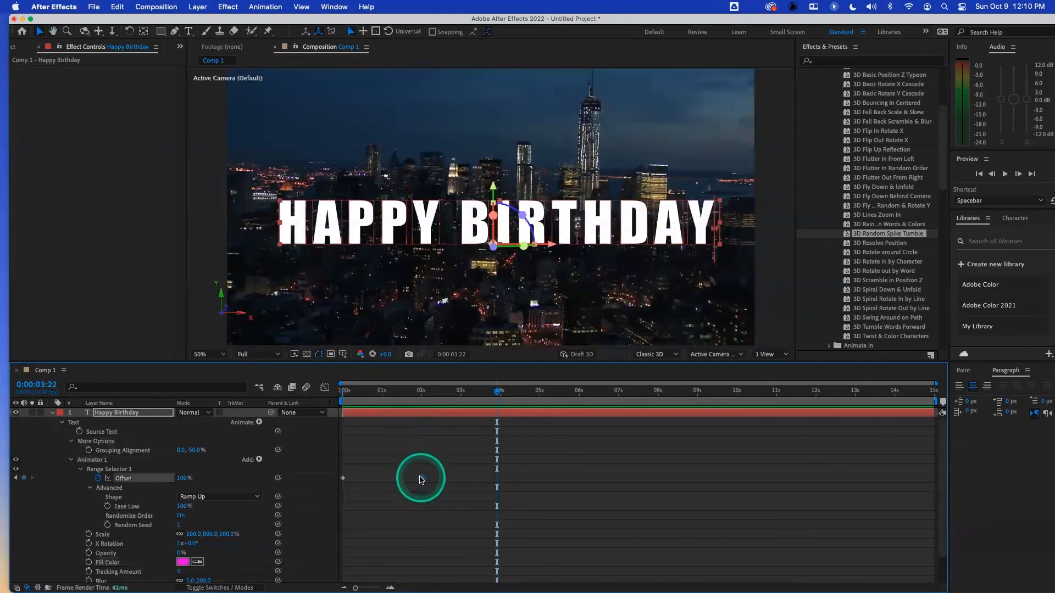
{"action": "left_click_drag", "start_coordinate": [365, 389], "coordinate": [337, 393]}
{"action": "key", "text": "space"}
- Slow the text animation by moving the end Offset keyframe to about 5 seconds, and replay it from the start
{"action": "left_click_drag", "start_coordinate": [384, 479], "coordinate": [547, 476]}
{"action": "left_click_drag", "start_coordinate": [394, 387], "coordinate": [330, 393]}
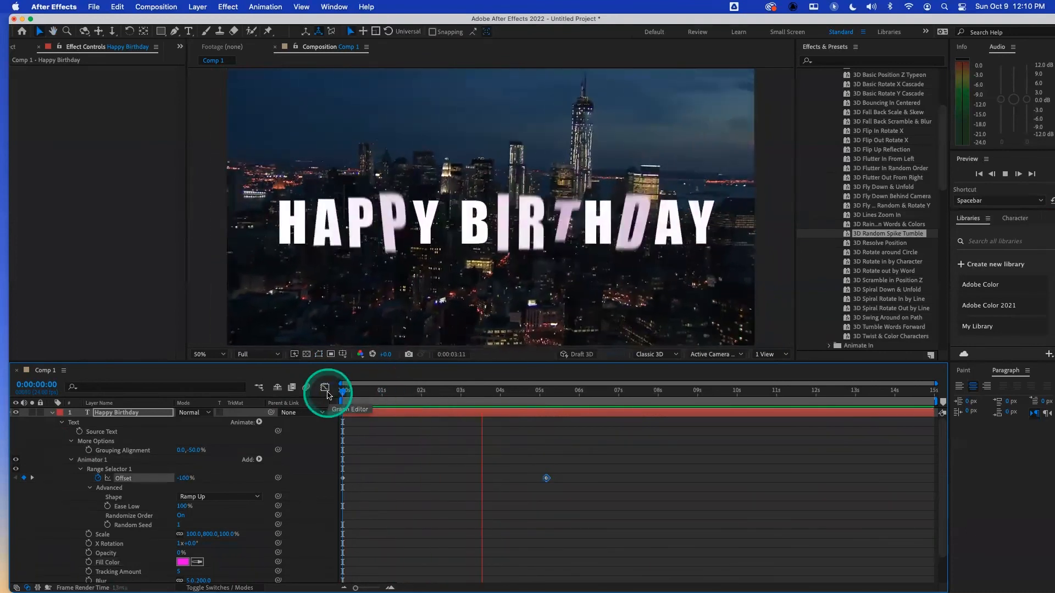
{"action": "key", "text": "space"}
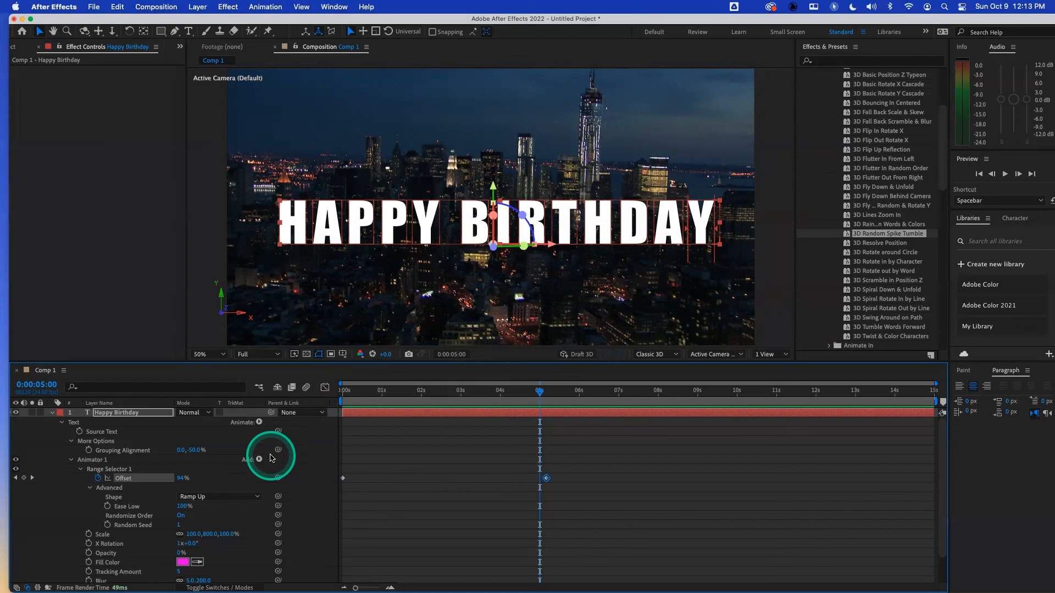
{"action": "left_click", "coordinate": [307, 388]}
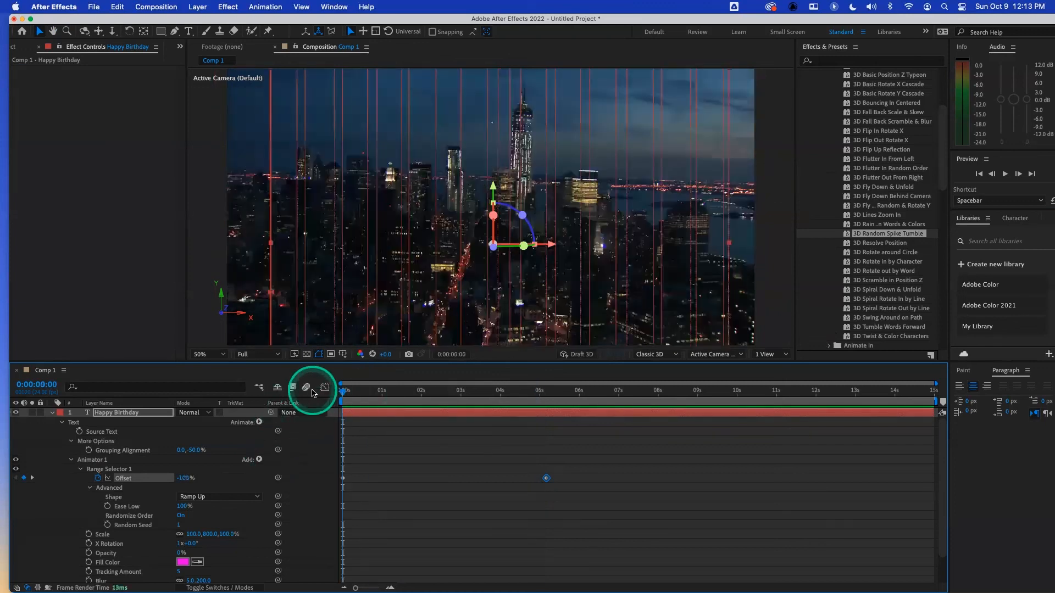
{"action": "key", "text": "space"}
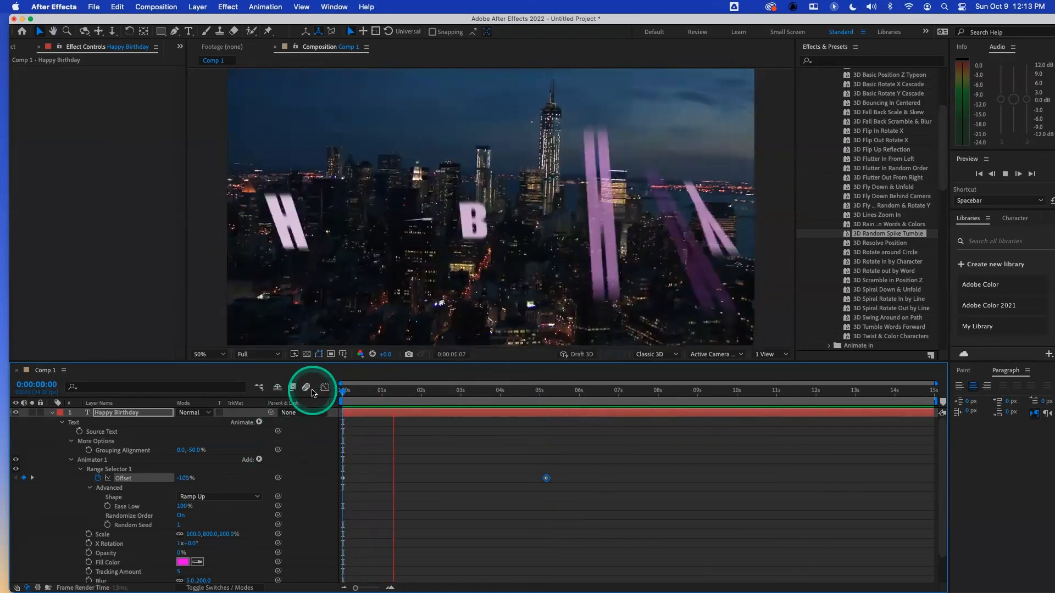
{"action": "key", "text": "space"}
- Move the end Offset keyframe to about 2.5 seconds and replay the animation from the first frame
{"action": "left_click_drag", "start_coordinate": [547, 479], "coordinate": [442, 478]}
{"action": "left_click_drag", "start_coordinate": [399, 394], "coordinate": [324, 393]}
{"action": "key", "text": "space"}
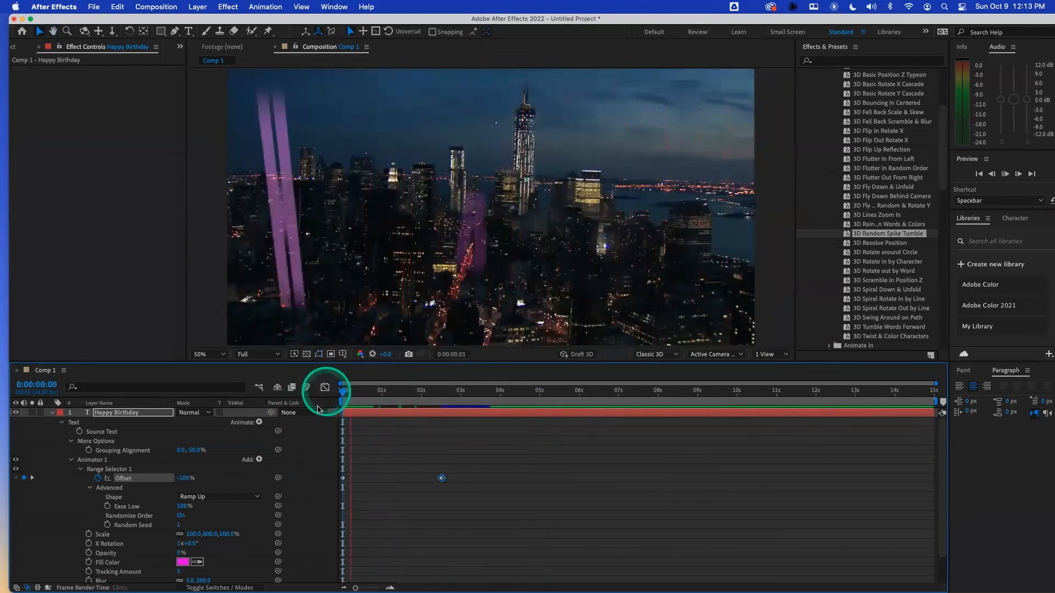
- Change Animator 1's fill color to green and preview the text animation from the start
{"action": "left_click", "coordinate": [182, 562]}
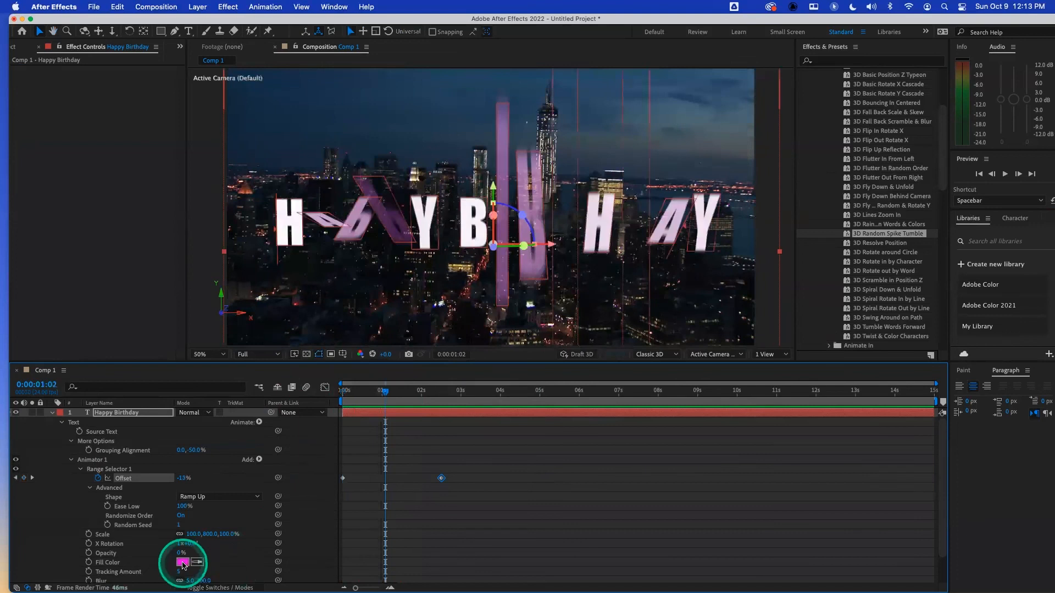
{"action": "left_click", "coordinate": [674, 280]}
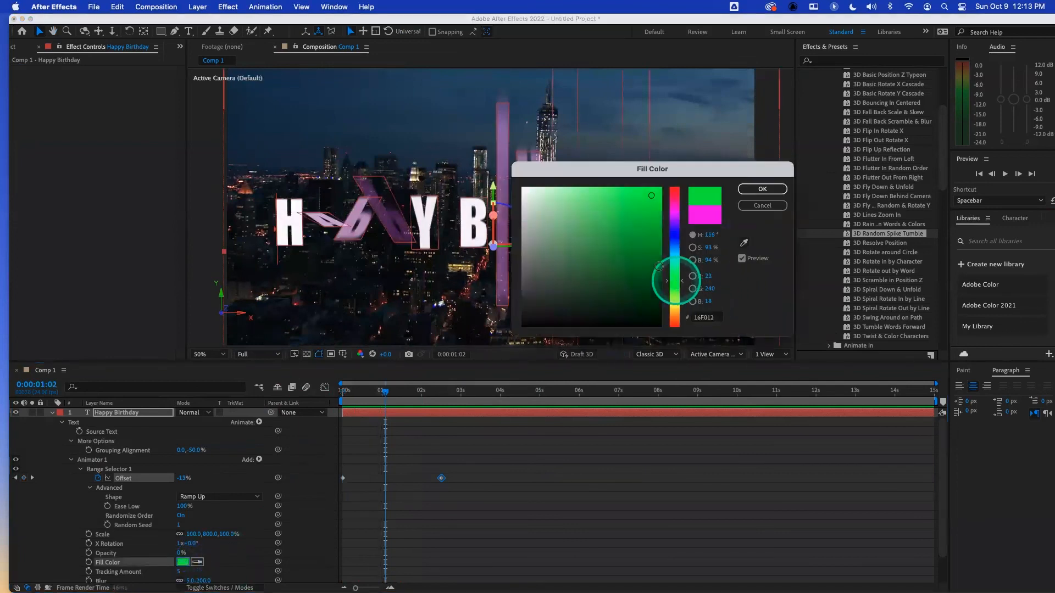
{"action": "left_click", "coordinate": [762, 187]}
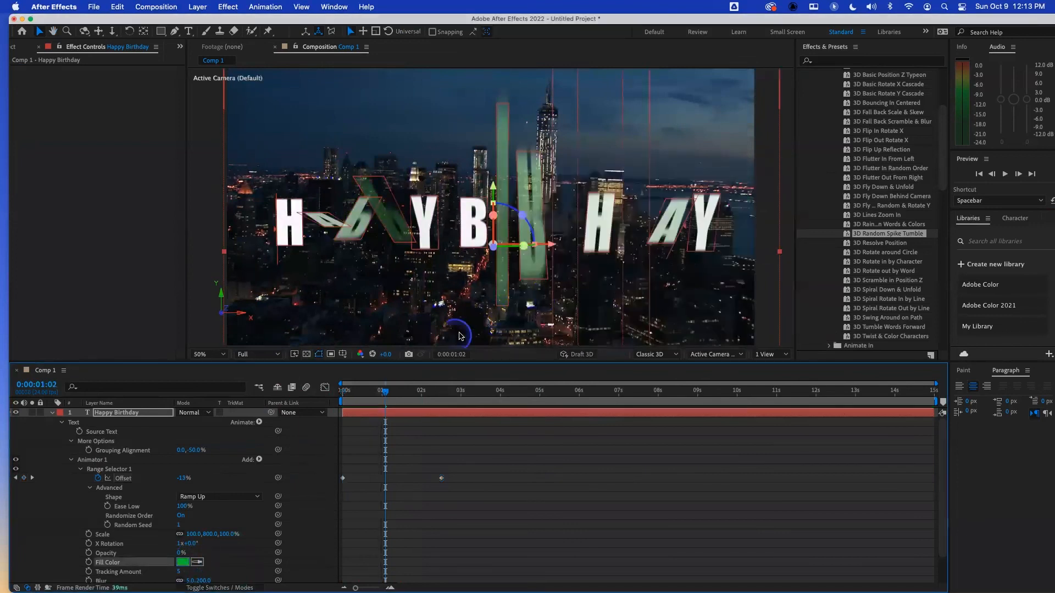
{"action": "left_click_drag", "start_coordinate": [382, 395], "coordinate": [313, 396]}
{"action": "key", "text": "space"}
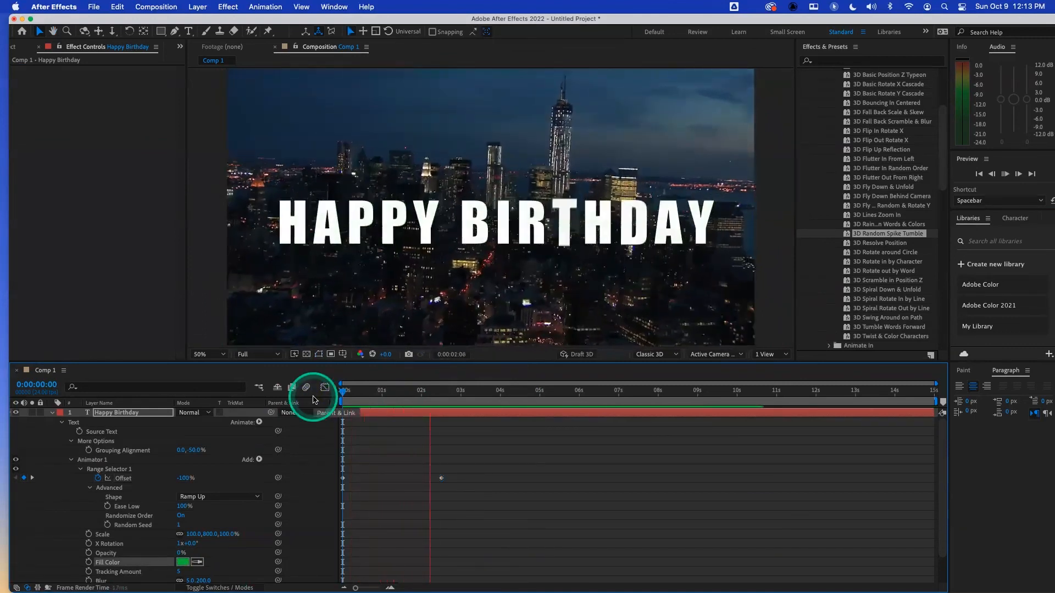
{"action": "key", "text": "space"}
- Add a Skew property to Animator 1, set its Skew Axis to 49° and preview the animation
{"action": "left_click", "coordinate": [345, 390]}
{"action": "left_click_drag", "start_coordinate": [354, 398], "coordinate": [386, 403]}
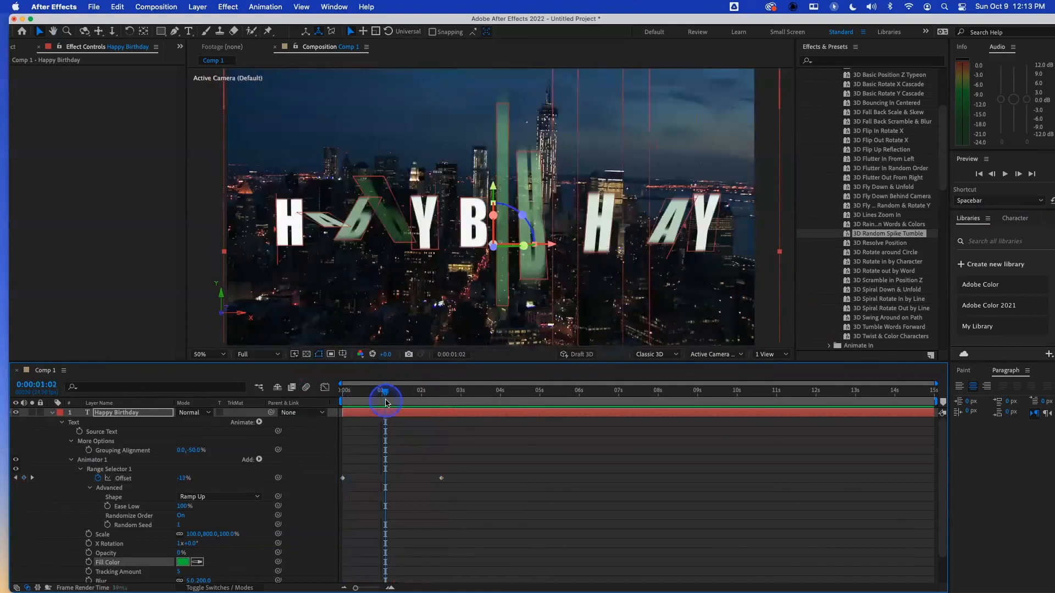
{"action": "left_click", "coordinate": [259, 459]}
{"action": "mouse_move", "coordinate": [280, 461]}
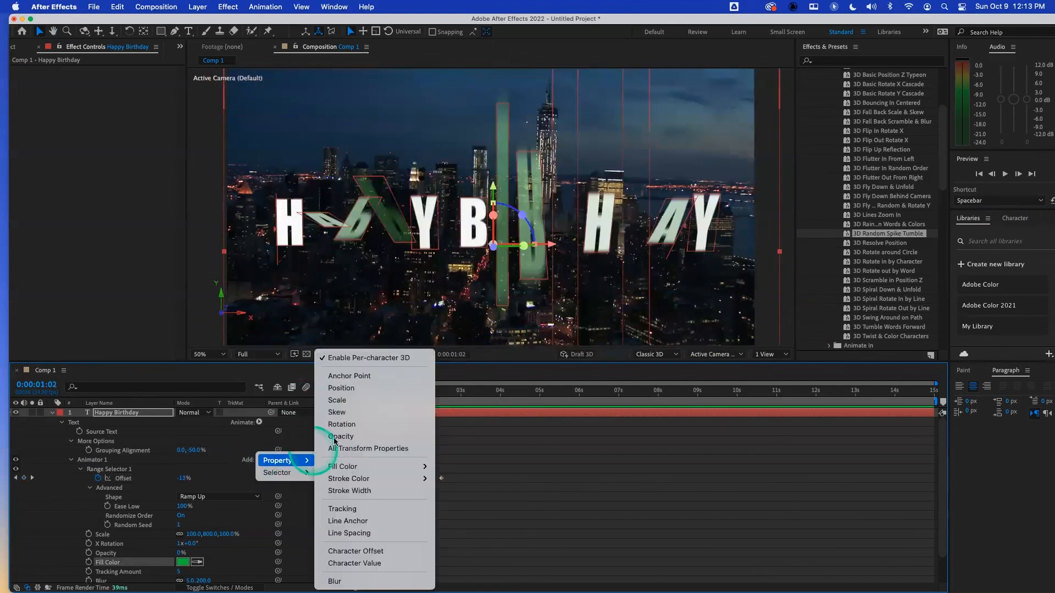
{"action": "left_click", "coordinate": [337, 412]}
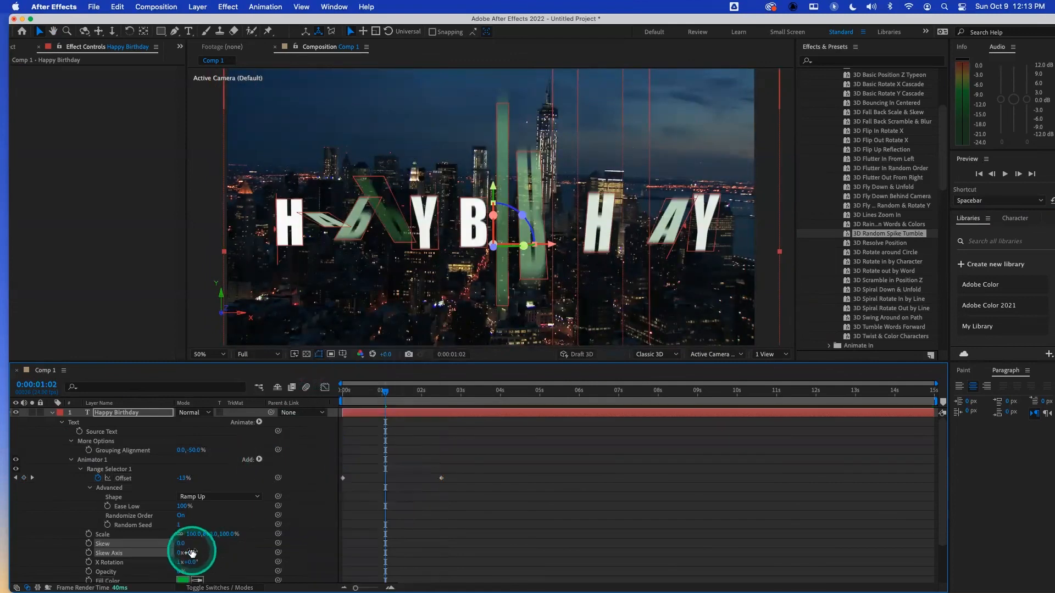
{"action": "left_click_drag", "start_coordinate": [200, 551], "coordinate": [218, 550]}
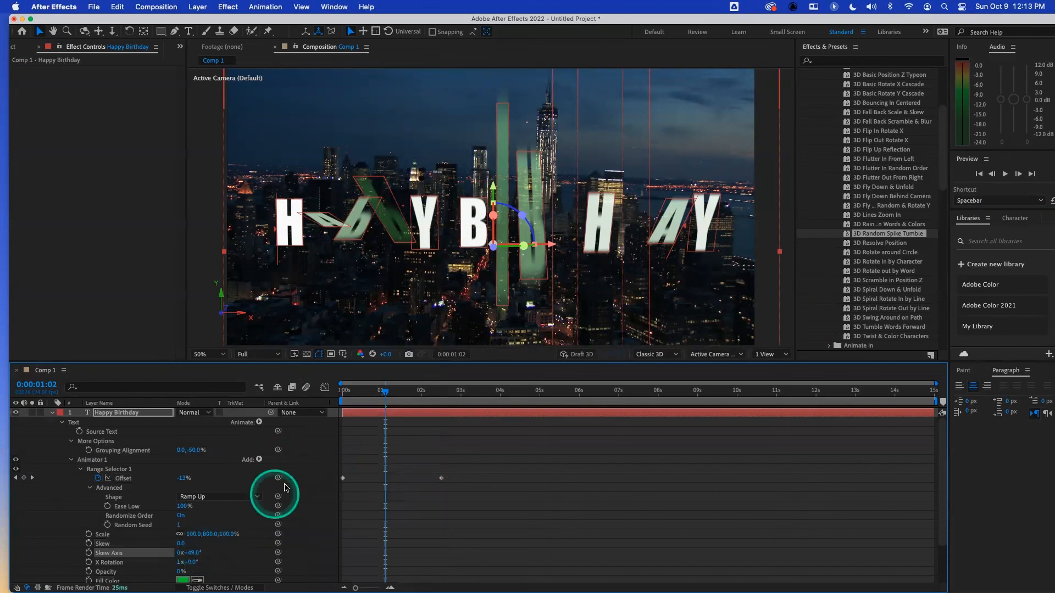
{"action": "left_click_drag", "start_coordinate": [377, 386], "coordinate": [324, 400]}
{"action": "key", "text": "space"}
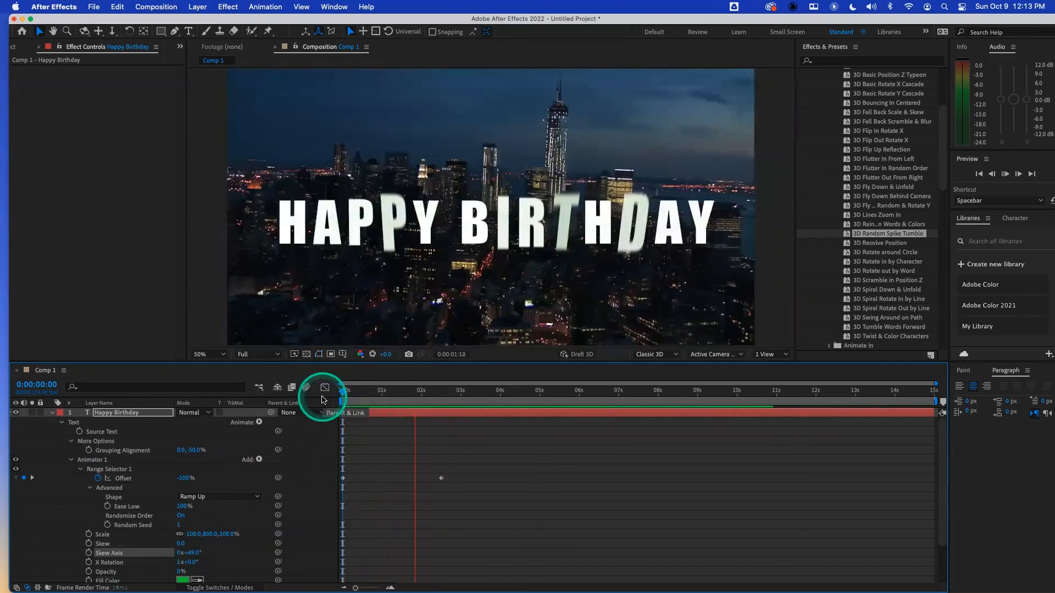
{"action": "left_click", "coordinate": [244, 514]}
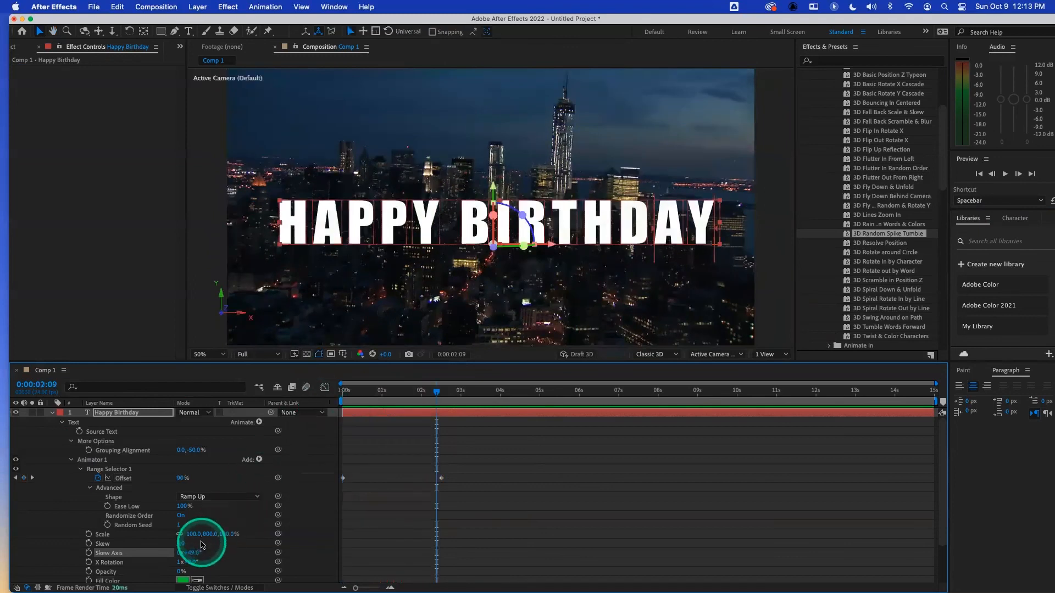
- Set Animator 1's Skew to 70 and replay the text animation from the first frame
{"action": "left_click_drag", "start_coordinate": [182, 544], "coordinate": [216, 543]}
{"action": "left_click", "coordinate": [368, 392]}
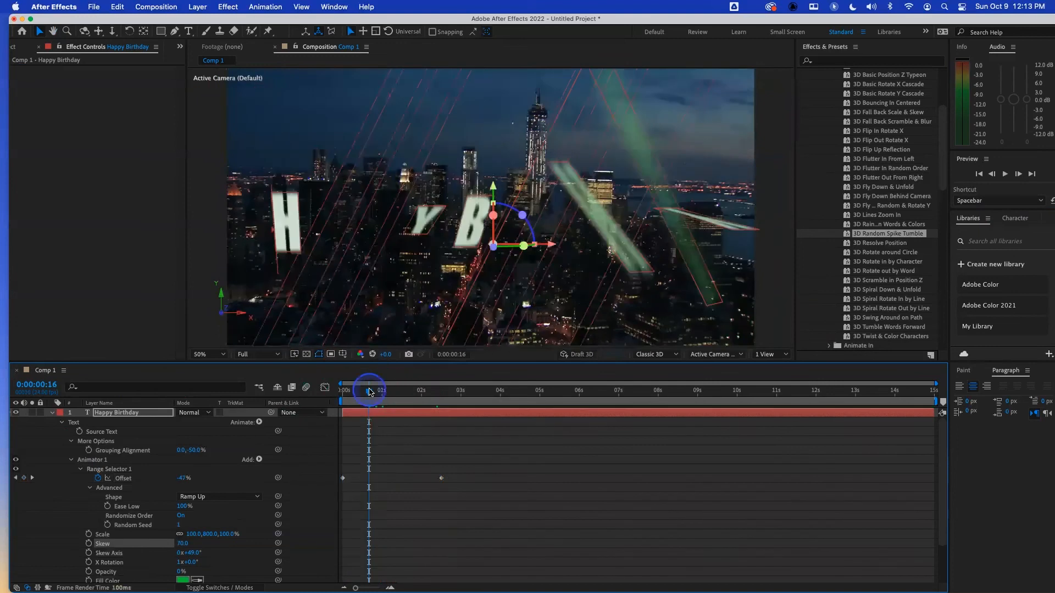
{"action": "left_click_drag", "start_coordinate": [369, 392], "coordinate": [339, 388]}
{"action": "left_click", "coordinate": [325, 387]}
{"action": "key", "text": "space"}
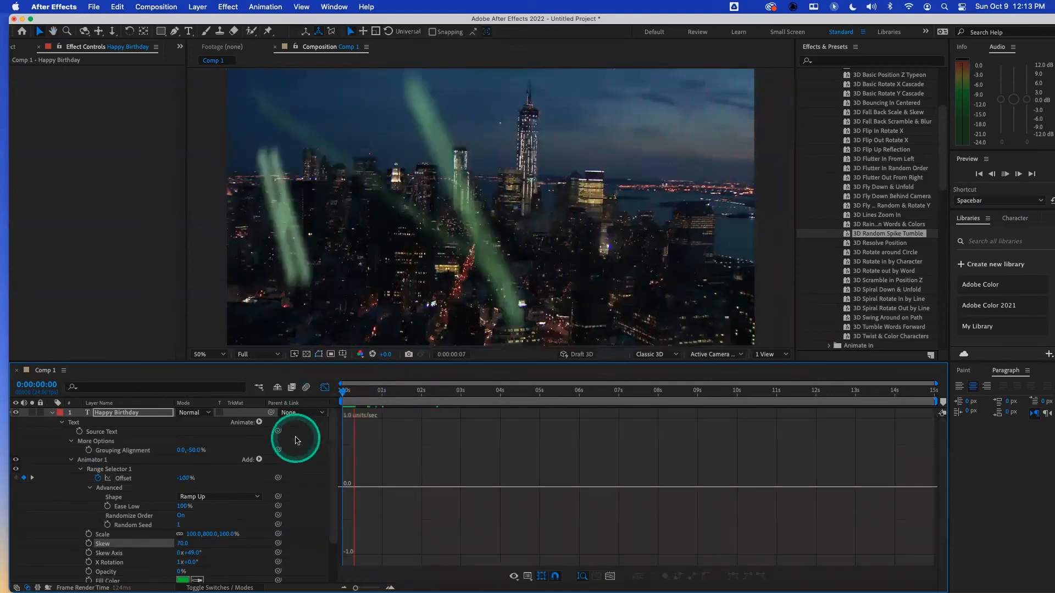
{"action": "left_click", "coordinate": [325, 387]}
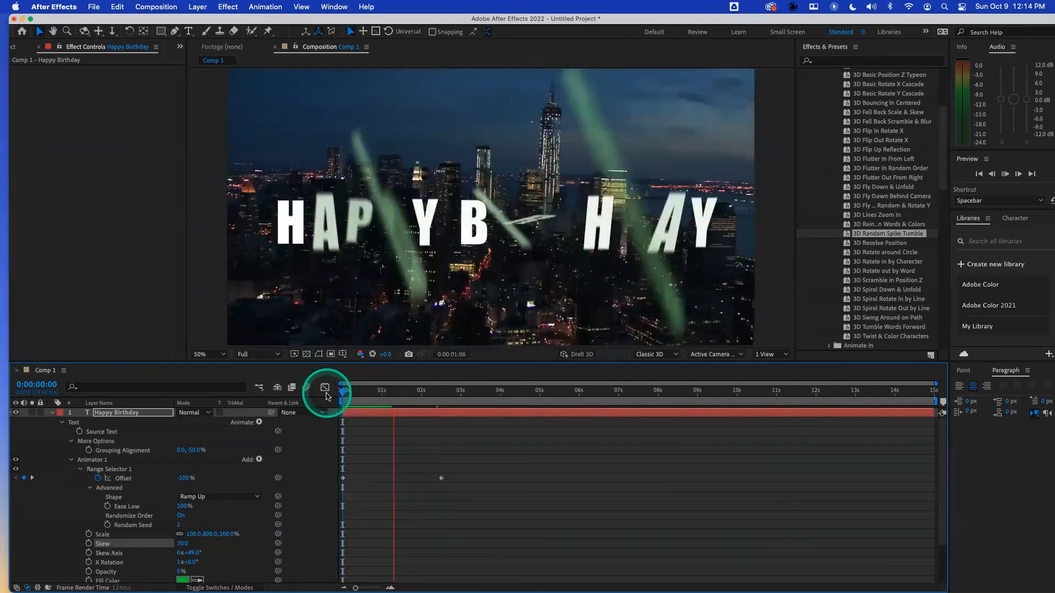
{"action": "key", "text": "space"}
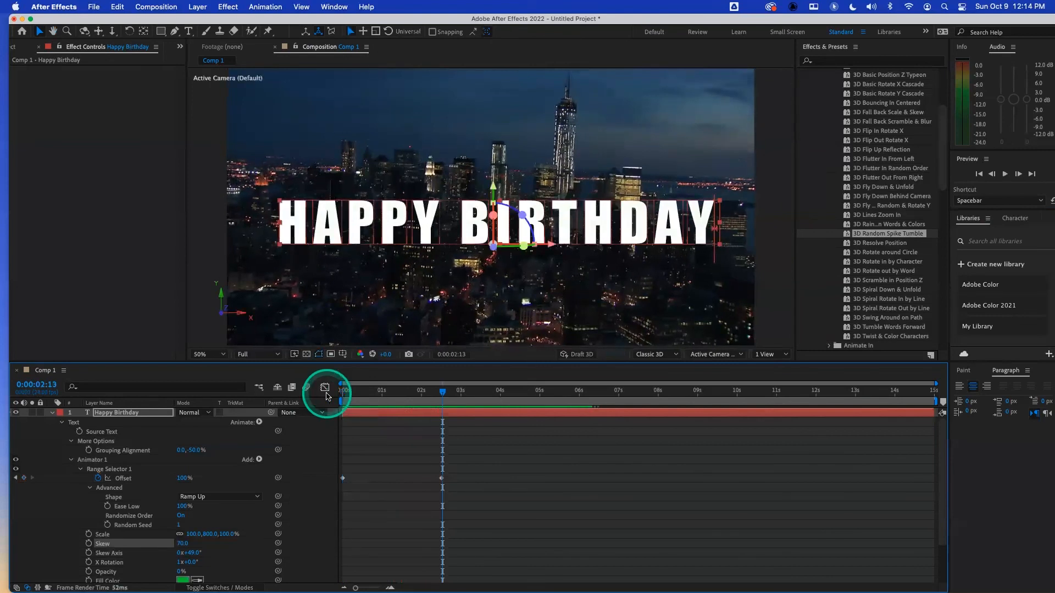
{"action": "left_click_drag", "start_coordinate": [384, 392], "coordinate": [318, 391]}
{"action": "key", "text": "space"}
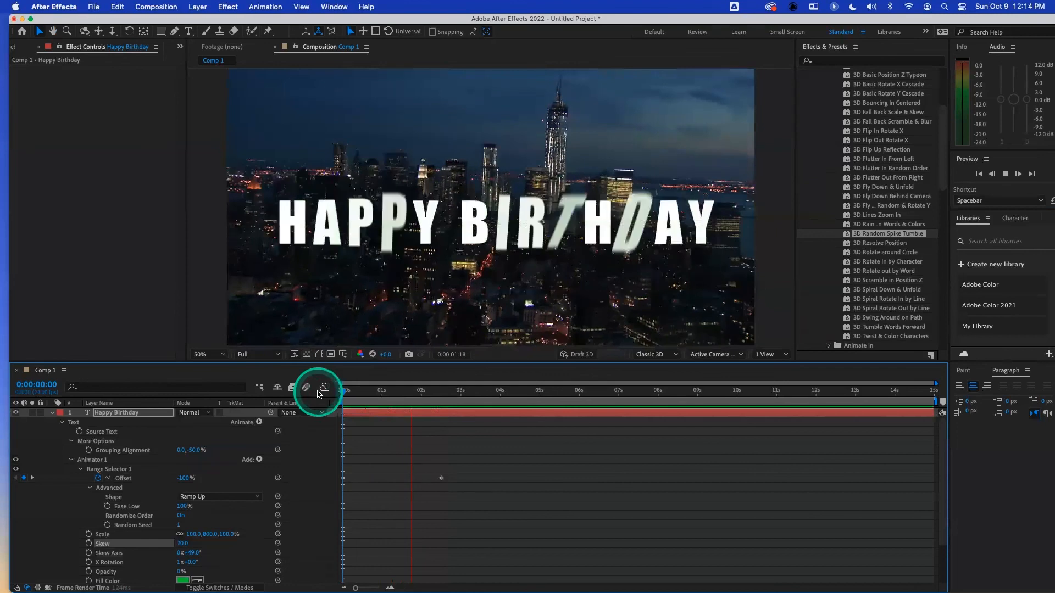
{"action": "key", "text": "space"}
- Delete Animator 1 from the Happy Birthday layer and return to the first frame
{"action": "scroll", "coordinate": [851, 270], "scroll_direction": "up", "scroll_amount": 3}
{"action": "scroll", "coordinate": [852, 270], "scroll_direction": "down", "scroll_amount": 5}
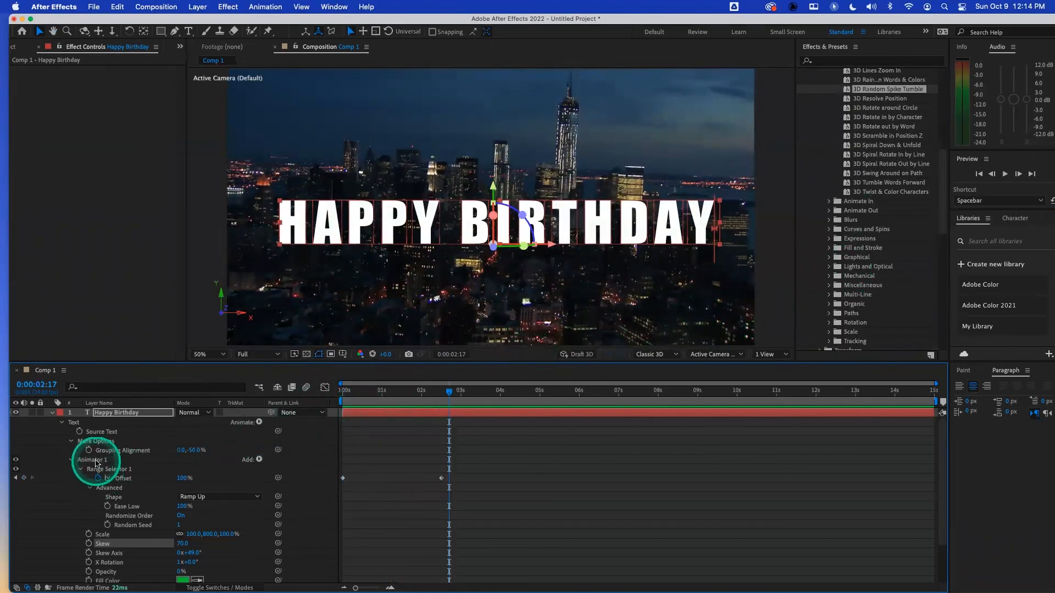
{"action": "left_click", "coordinate": [97, 460]}
{"action": "key", "text": "Delete"}
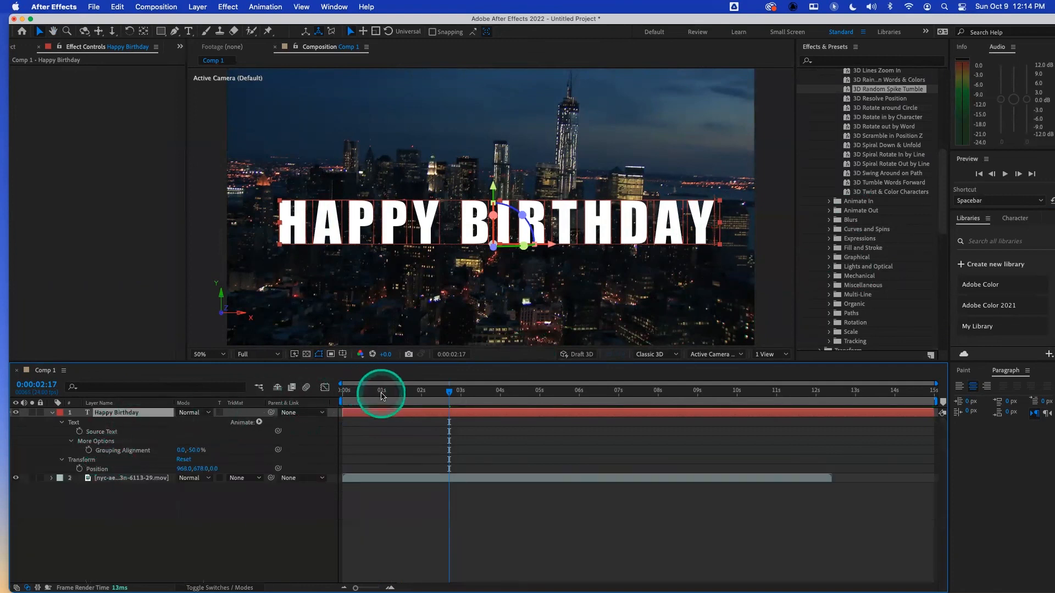
{"action": "left_click", "coordinate": [344, 392]}
{"action": "left_click_drag", "start_coordinate": [343, 391], "coordinate": [320, 388]}
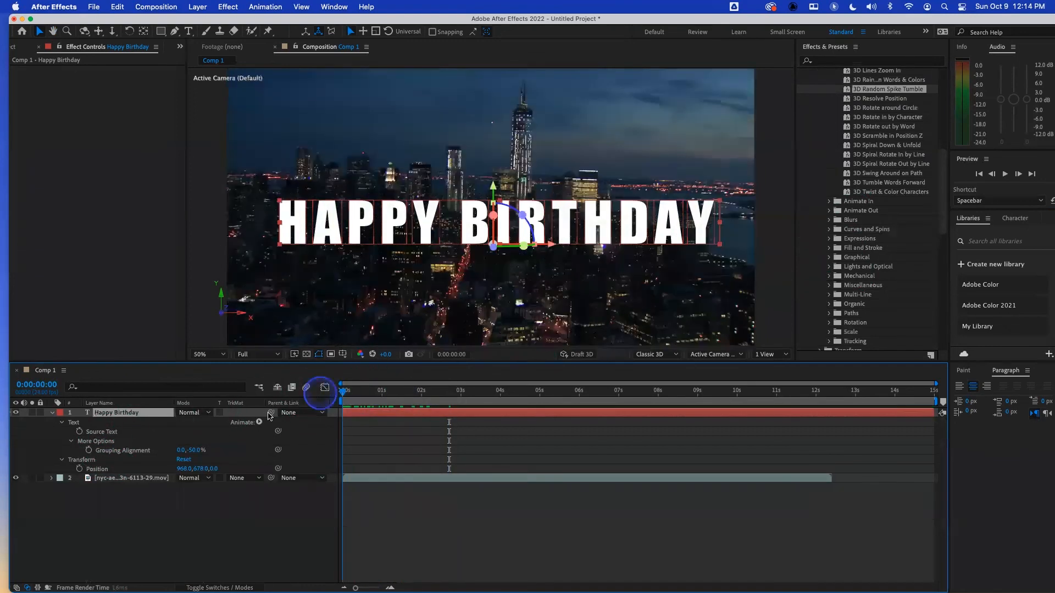
- Reset the text layer's Grouping Alignment to its default and collapse the layer's properties
{"action": "left_click", "coordinate": [71, 442]}
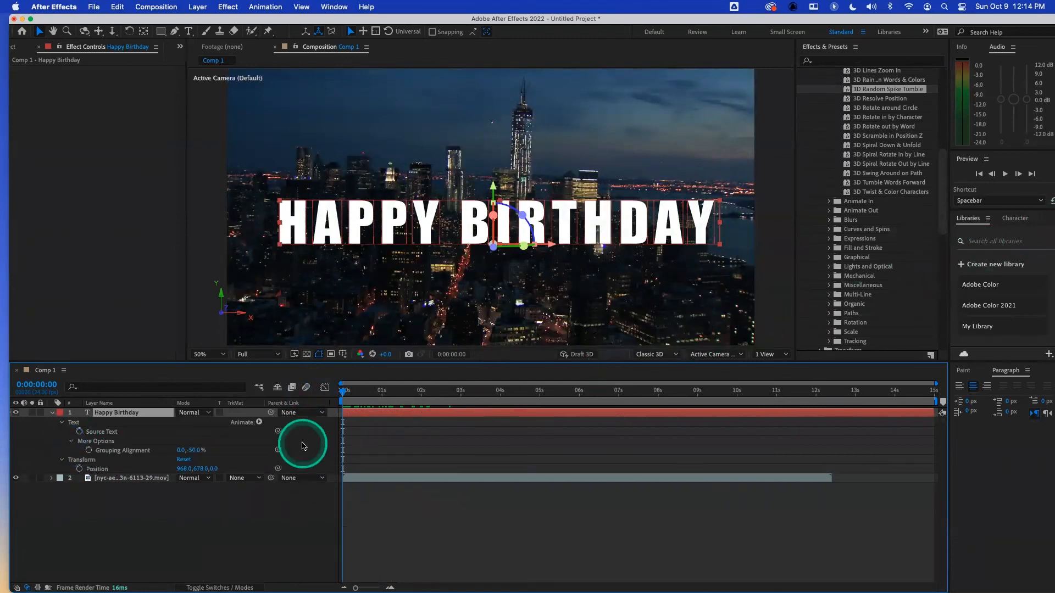
{"action": "right_click", "coordinate": [135, 452]}
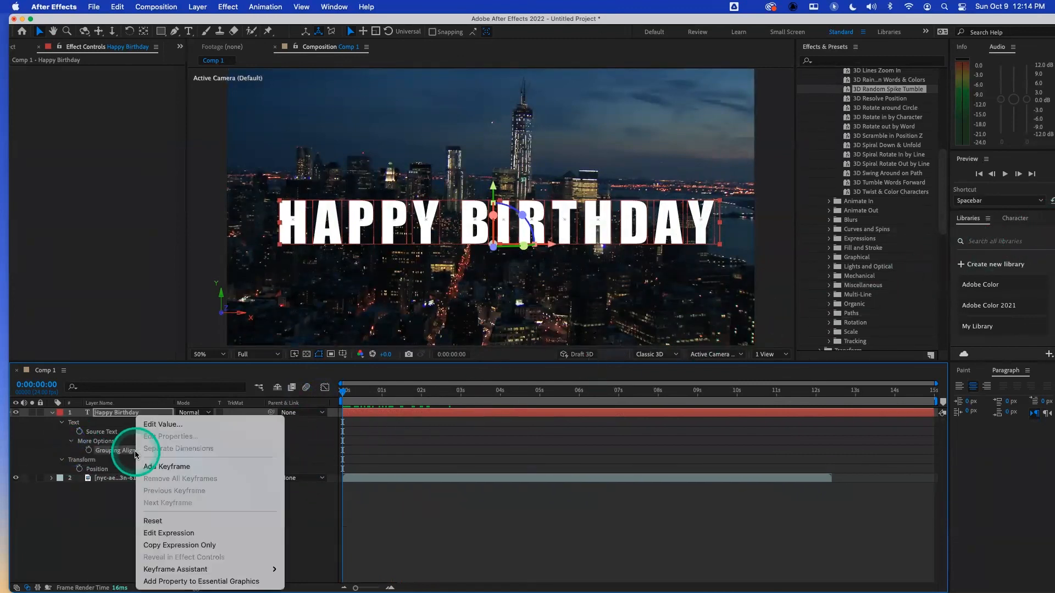
{"action": "left_click", "coordinate": [165, 520]}
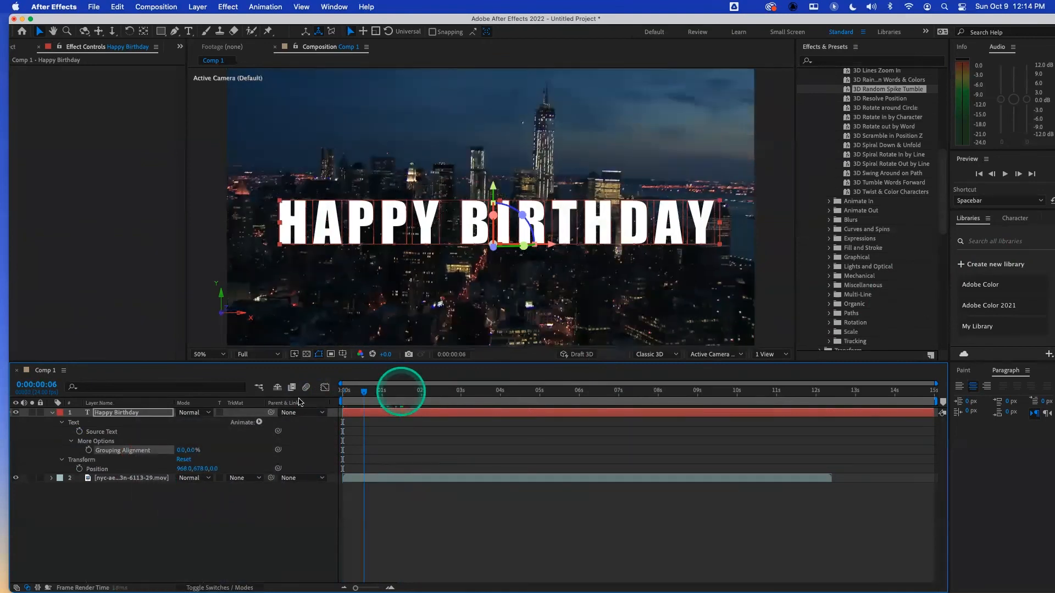
{"action": "left_click", "coordinate": [52, 413]}
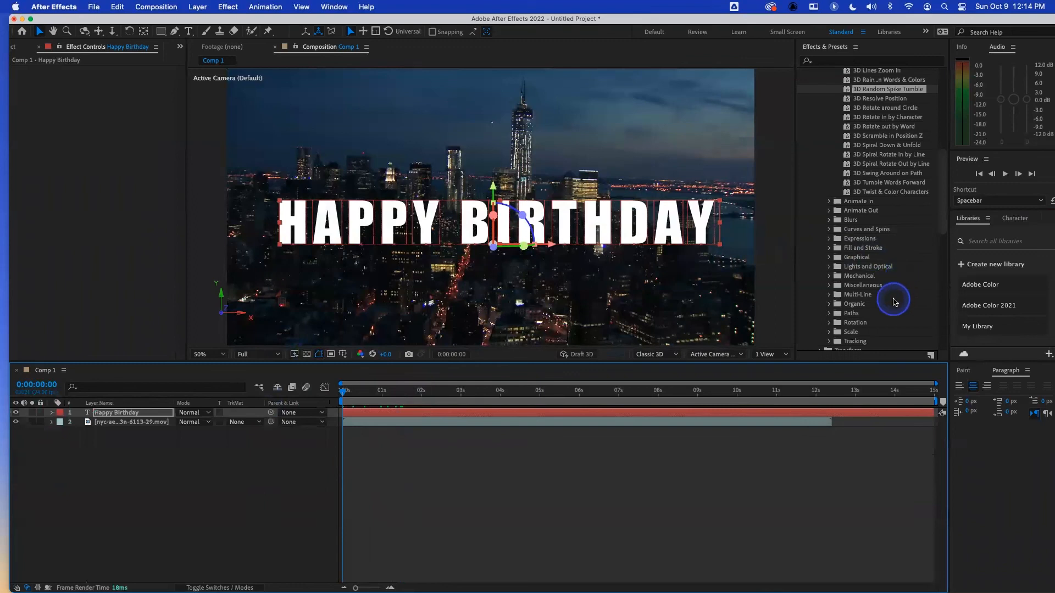
- Expand the Organic text preset folder, apply the Insect Wipe preset to the Happy Birthday text and preview it
{"action": "scroll", "coordinate": [892, 308], "scroll_direction": "down", "scroll_amount": 1}
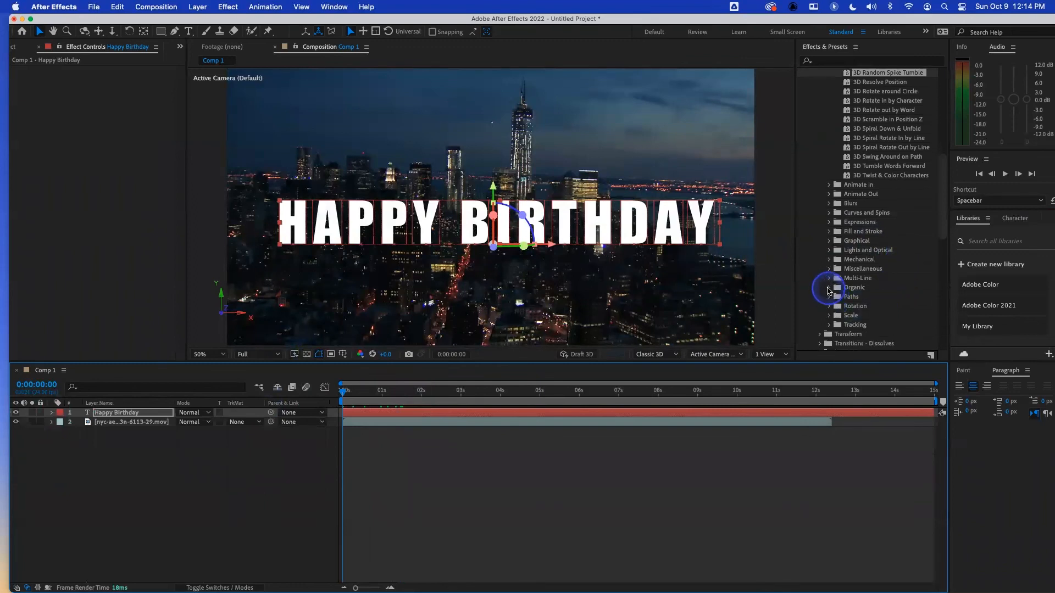
{"action": "left_click", "coordinate": [829, 291]}
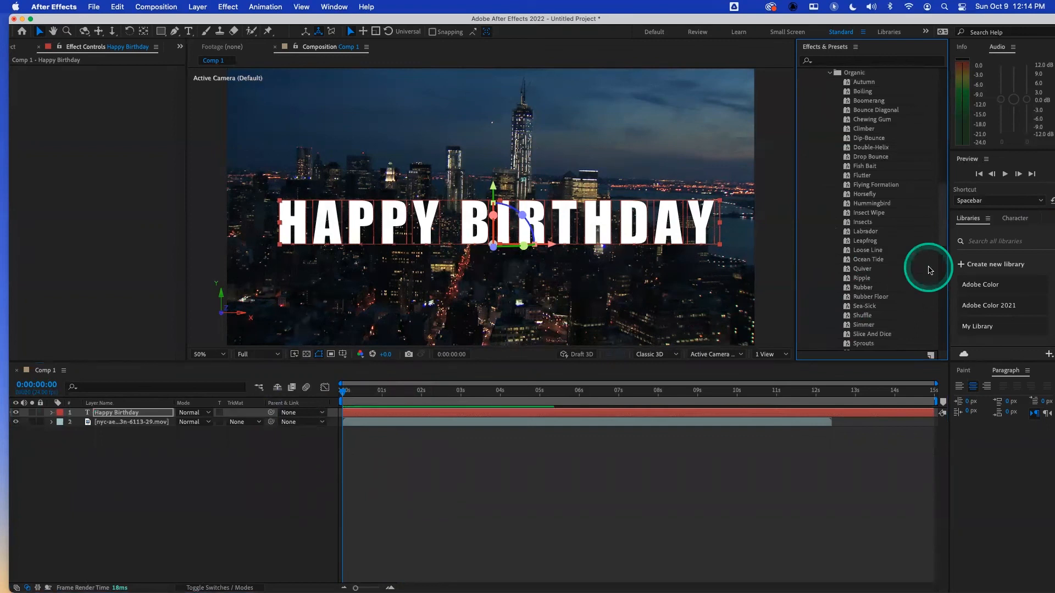
{"action": "double_click", "coordinate": [863, 214]}
{"action": "key", "text": "space"}
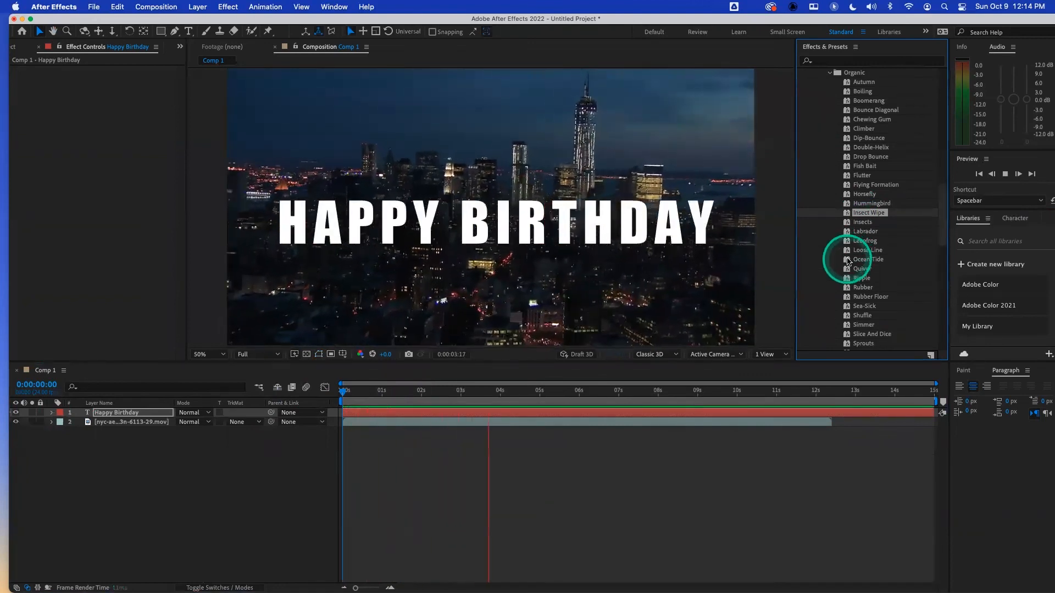
- Stop the preview and reveal the modified properties that Insect Wipe put on the Happy Birthday layer
{"action": "key", "text": "space"}
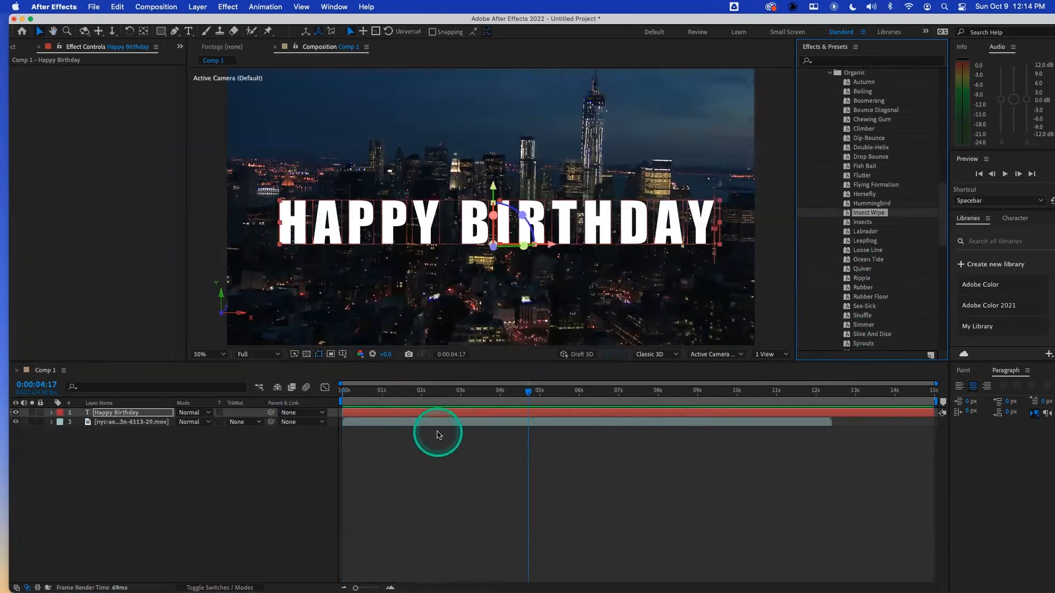
{"action": "left_click", "coordinate": [135, 415]}
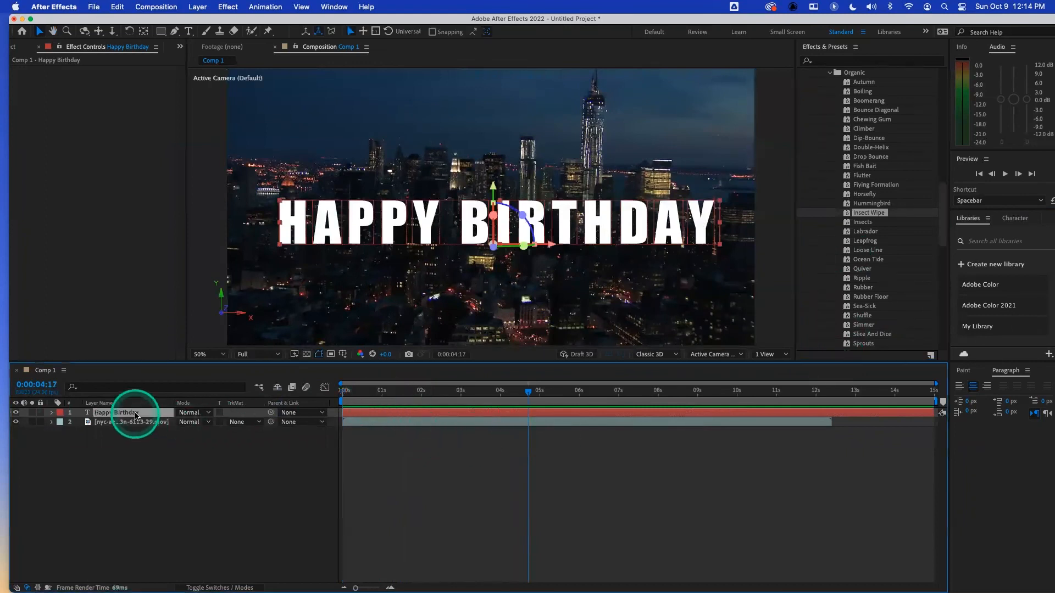
{"action": "key", "text": "u"}
{"action": "key", "text": "u"}
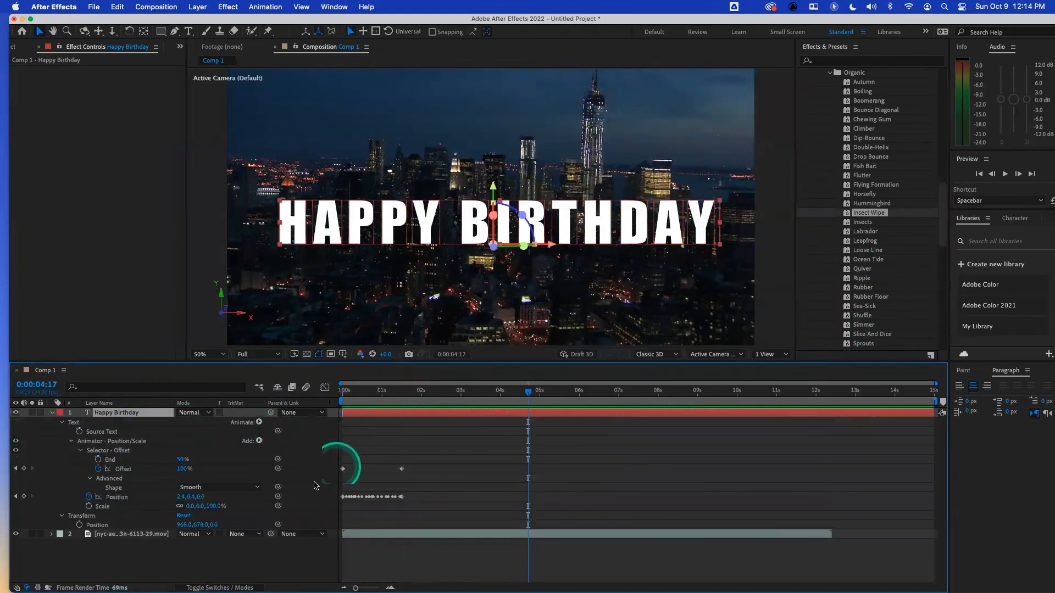
{"action": "key", "text": "u"}
{"action": "key", "text": "u"}
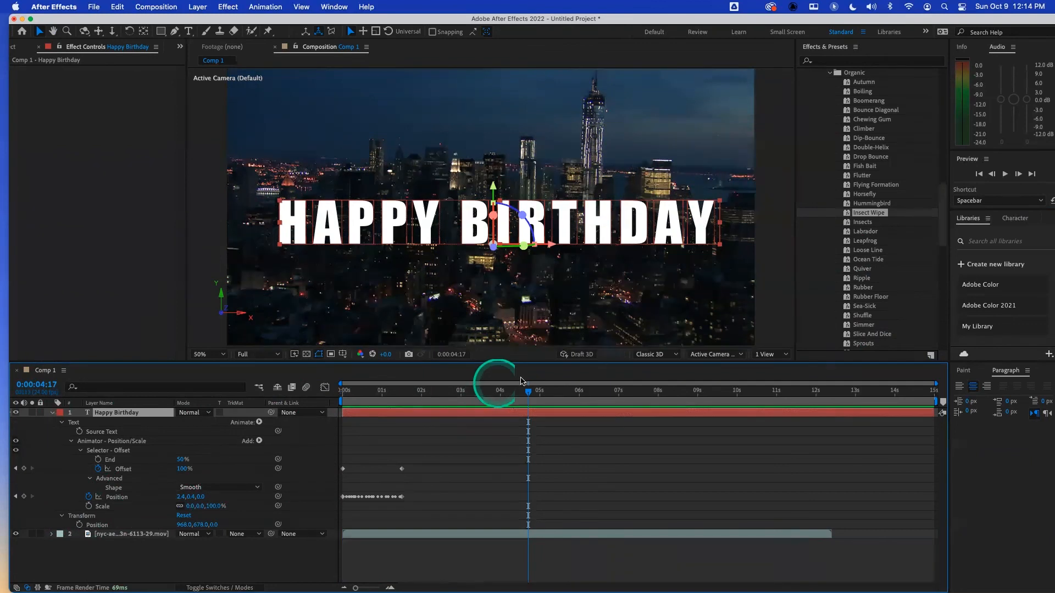
- Remove the Insect Wipe animation from the Happy Birthday layer and return to the first frame
{"action": "key", "text": "u"}
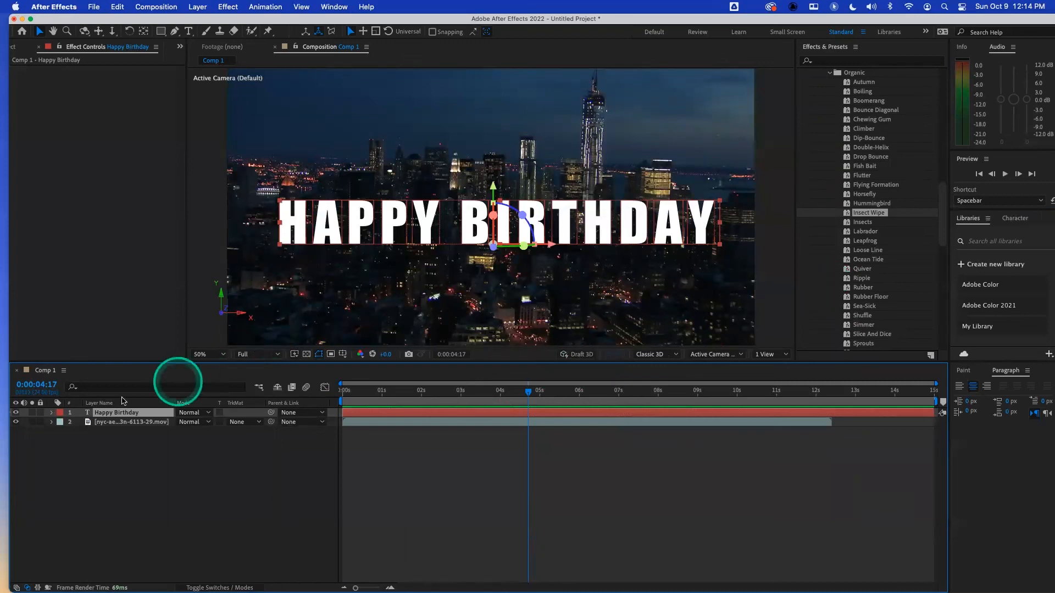
{"action": "left_click", "coordinate": [51, 413]}
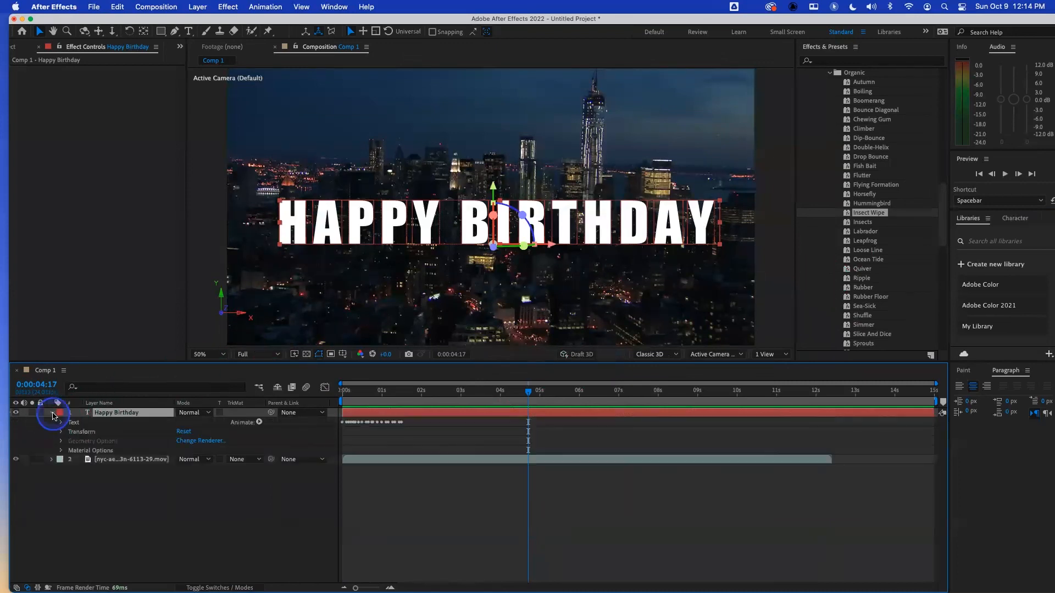
{"action": "key", "text": "Home"}
- Apply the Double-Helix preset from the Organic folder to the Happy Birthday text and preview it
{"action": "left_click", "coordinate": [884, 148]}
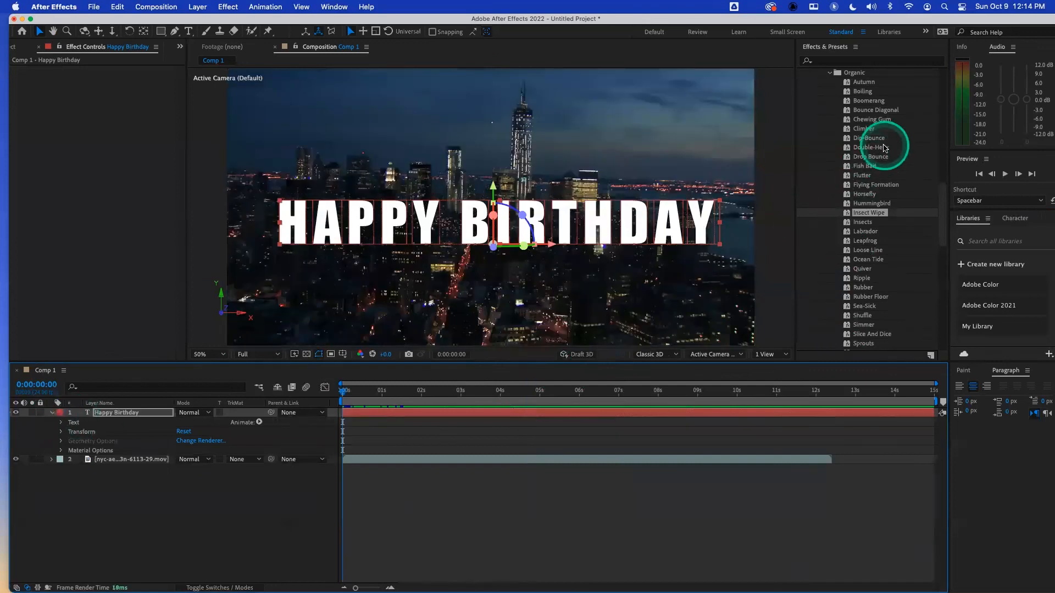
{"action": "double_click", "coordinate": [877, 150]}
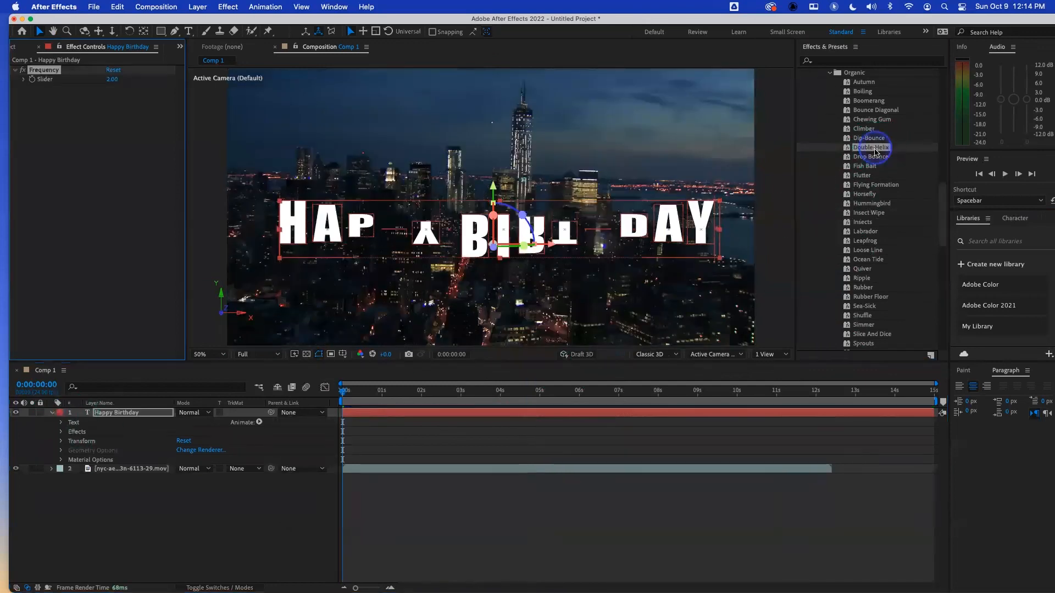
{"action": "key", "text": "space"}
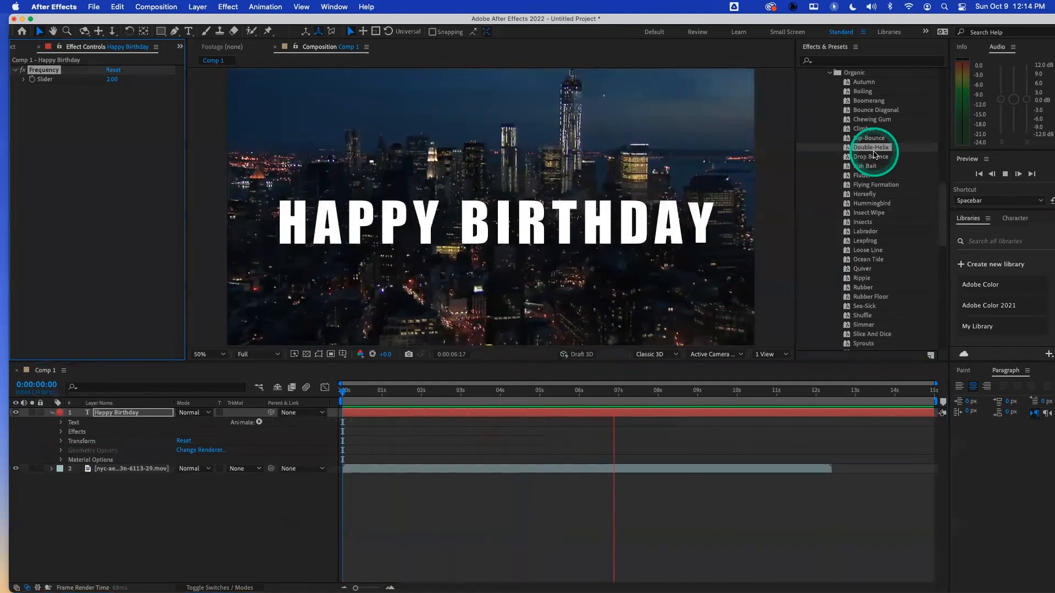
- Stop the preview, remove the Double-Helix preset from the Happy Birthday layer and return to the first frame
{"action": "key", "text": "space"}
{"action": "key", "text": "Delete"}
{"action": "key", "text": "Home"}
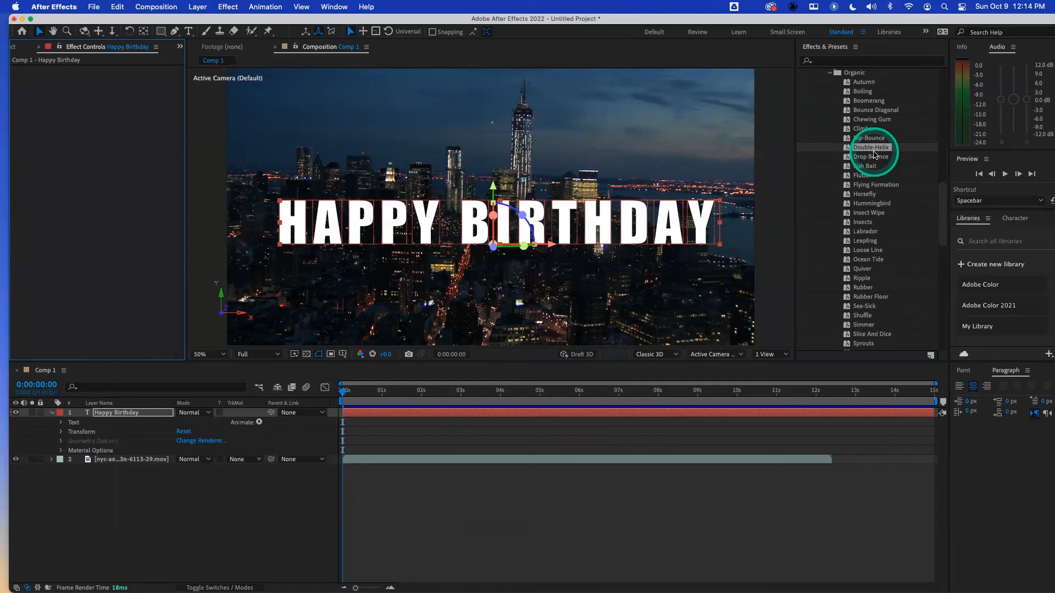
- Try shifting the whole Happy Birthday layer with its Position property, undo the shift and collapse the layer
{"action": "key", "text": "p"}
{"action": "left_click_drag", "start_coordinate": [189, 424], "coordinate": [160, 427]}
{"action": "key", "text": "super+z"}
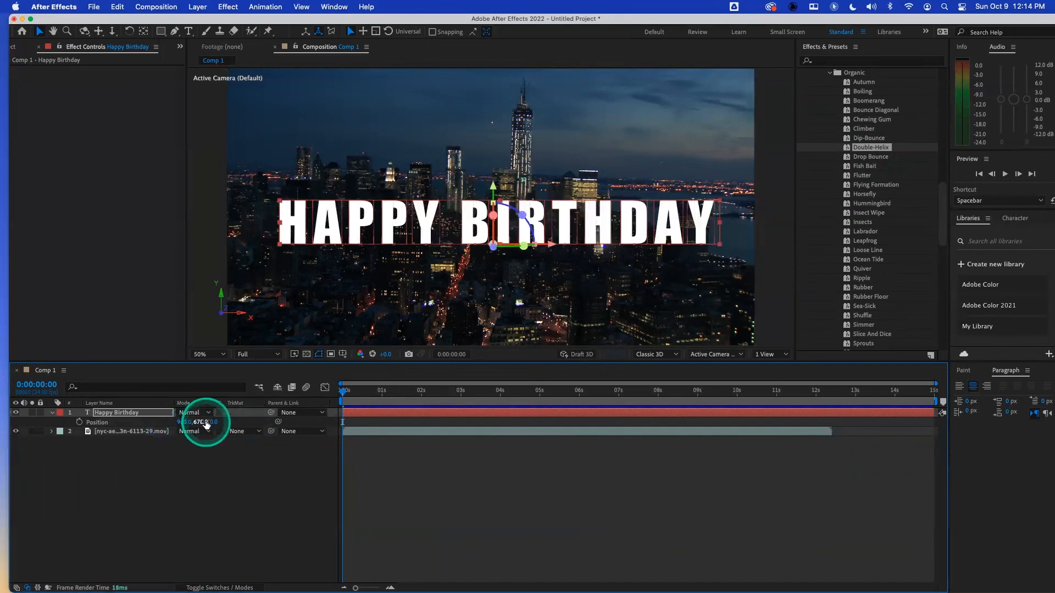
{"action": "left_click", "coordinate": [53, 414]}
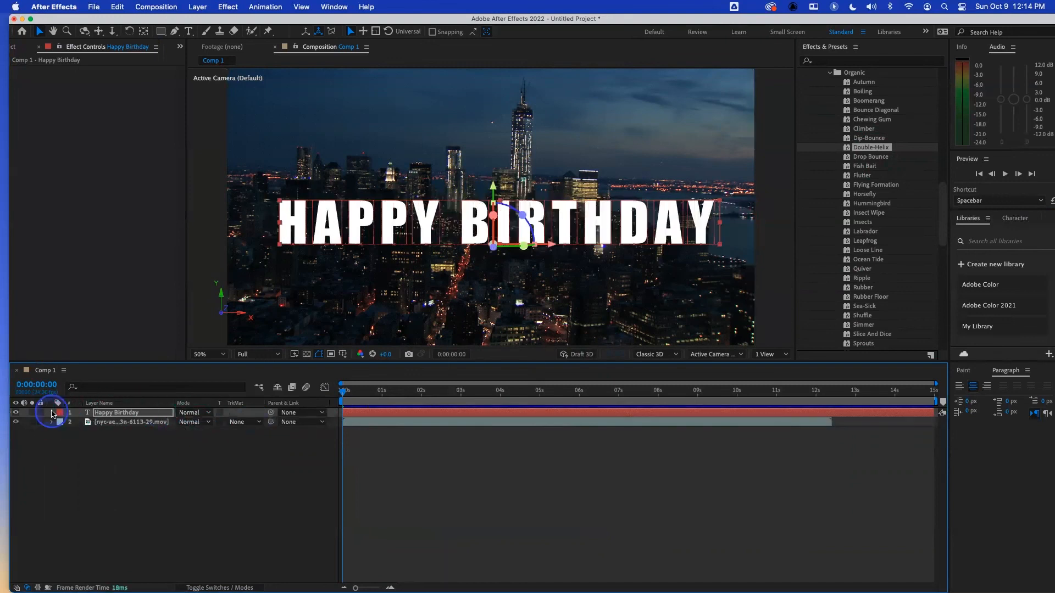
- Add a Position animator to the Happy Birthday text and set its Y value to about -686, leaving X and Z at 0
{"action": "left_click", "coordinate": [53, 414]}
{"action": "key", "text": "u"}
{"action": "key", "text": "u"}
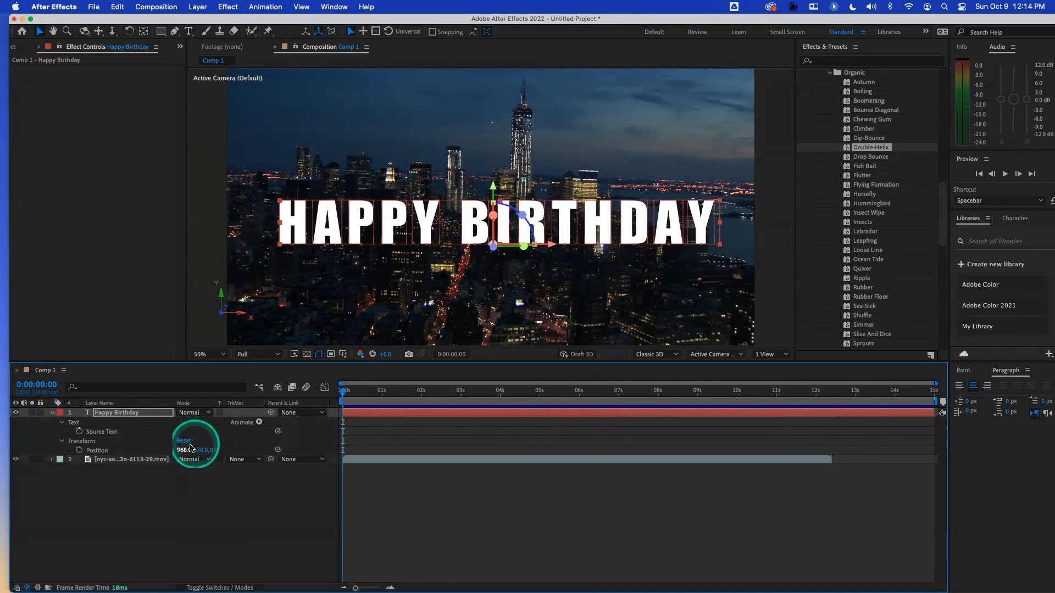
{"action": "left_click", "coordinate": [259, 423]}
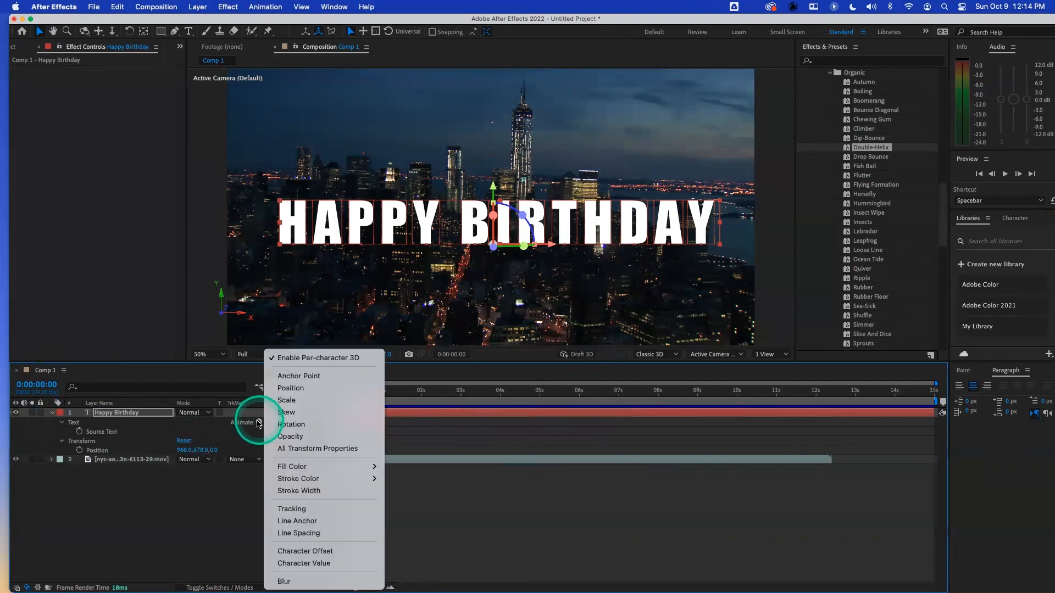
{"action": "left_click", "coordinate": [302, 389]}
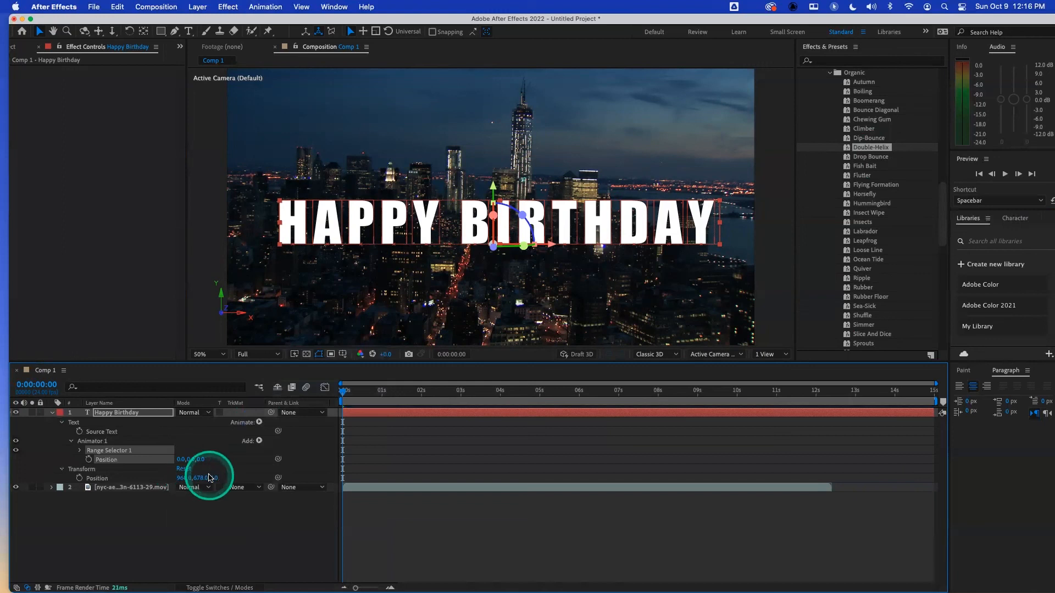
{"action": "left_click_drag", "start_coordinate": [185, 460], "coordinate": [3, 452]}
{"action": "left_click_drag", "start_coordinate": [173, 461], "coordinate": [22, 458]}
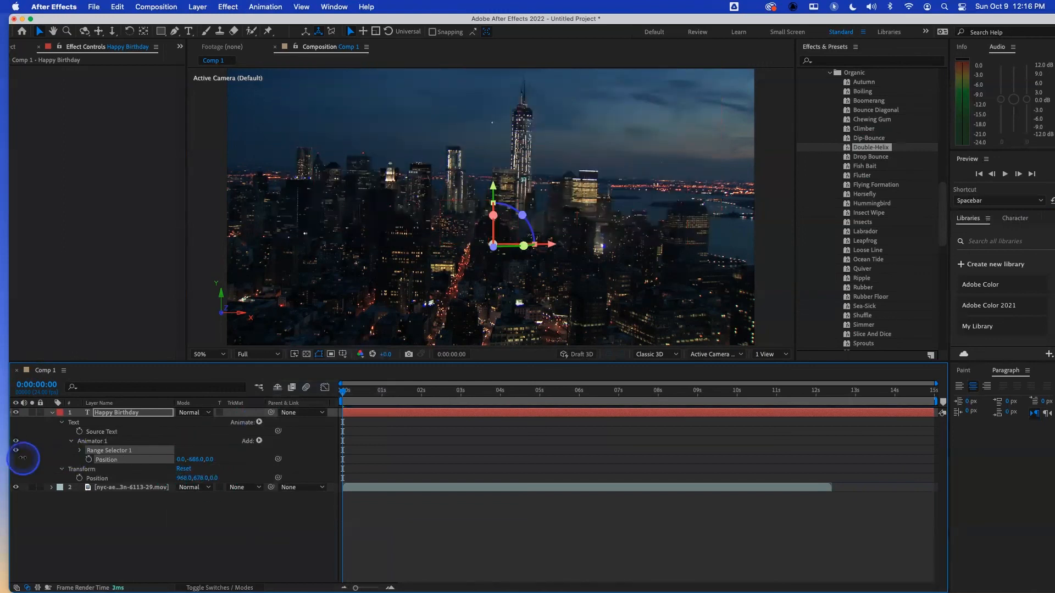
- Set the Start of Animator 1's Range Selector 1 to 100% and scrub back to the first frame
{"action": "left_click", "coordinate": [78, 451]}
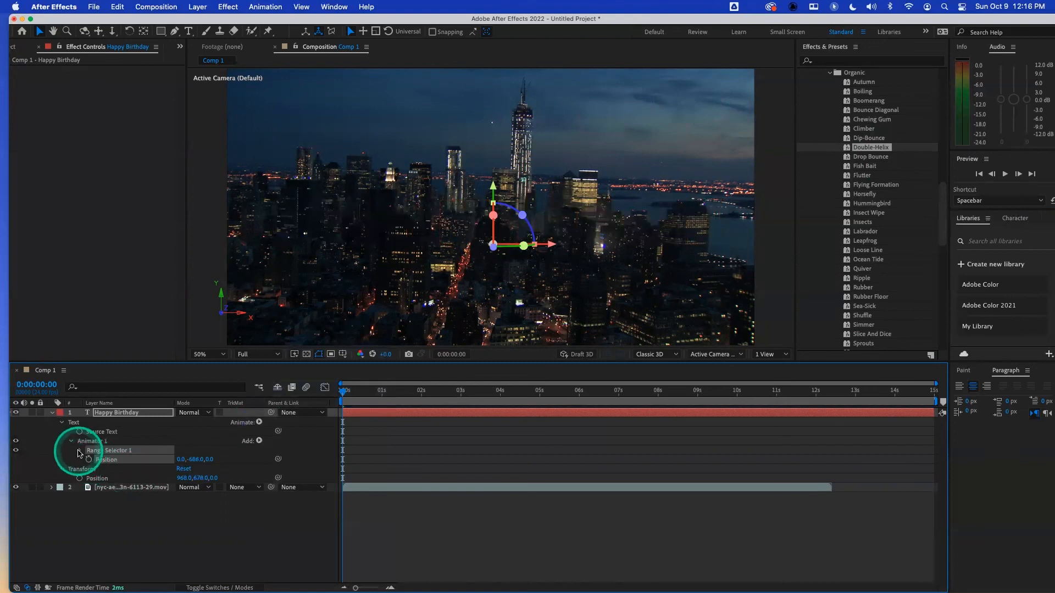
{"action": "left_click", "coordinate": [78, 451]}
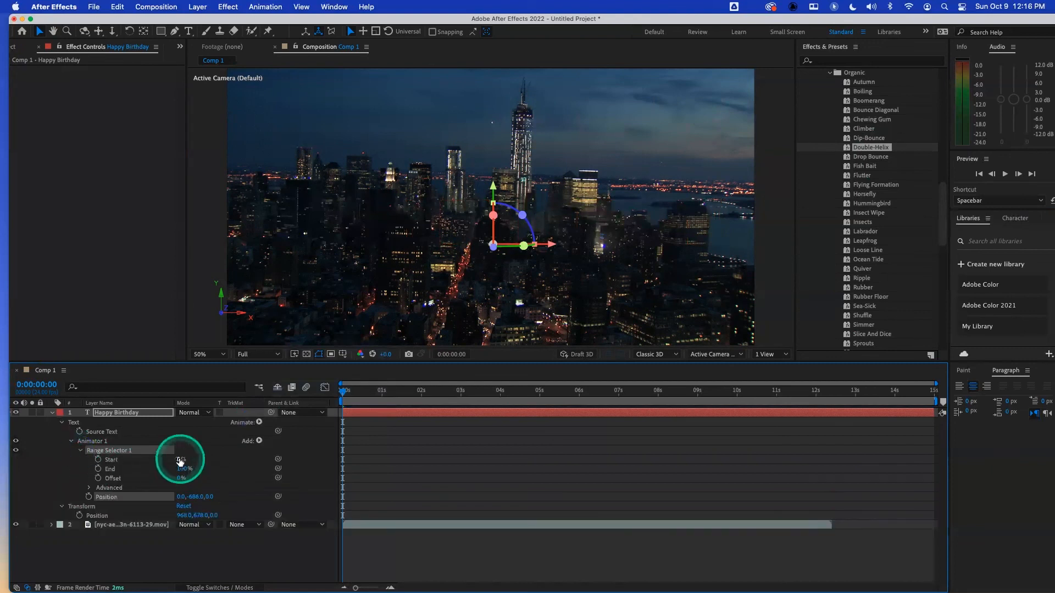
{"action": "left_click", "coordinate": [181, 459]}
{"action": "left_click_drag", "start_coordinate": [181, 460], "coordinate": [273, 461]}
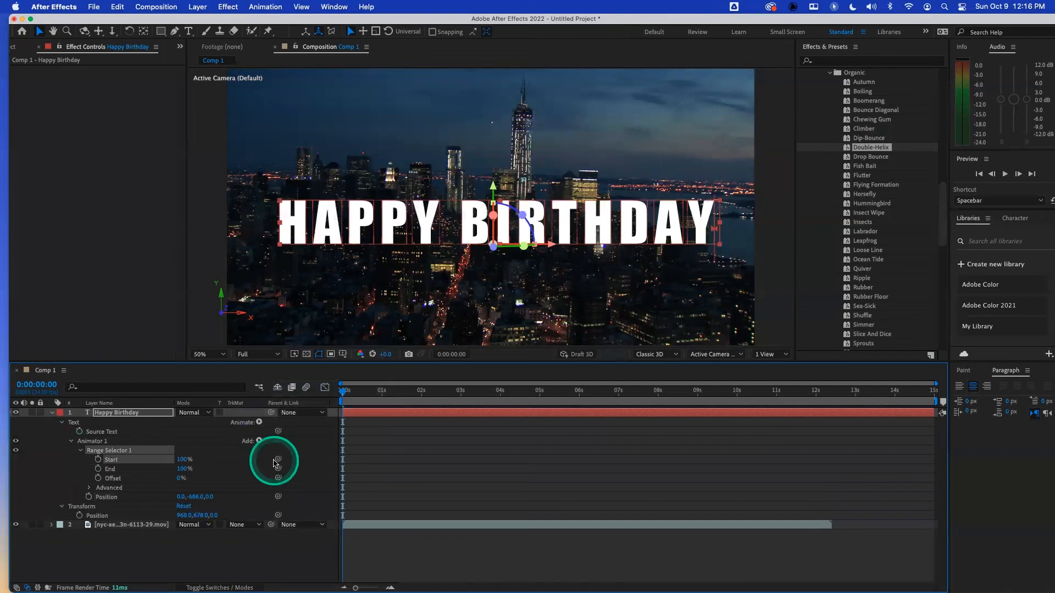
{"action": "left_click_drag", "start_coordinate": [367, 390], "coordinate": [328, 388]}
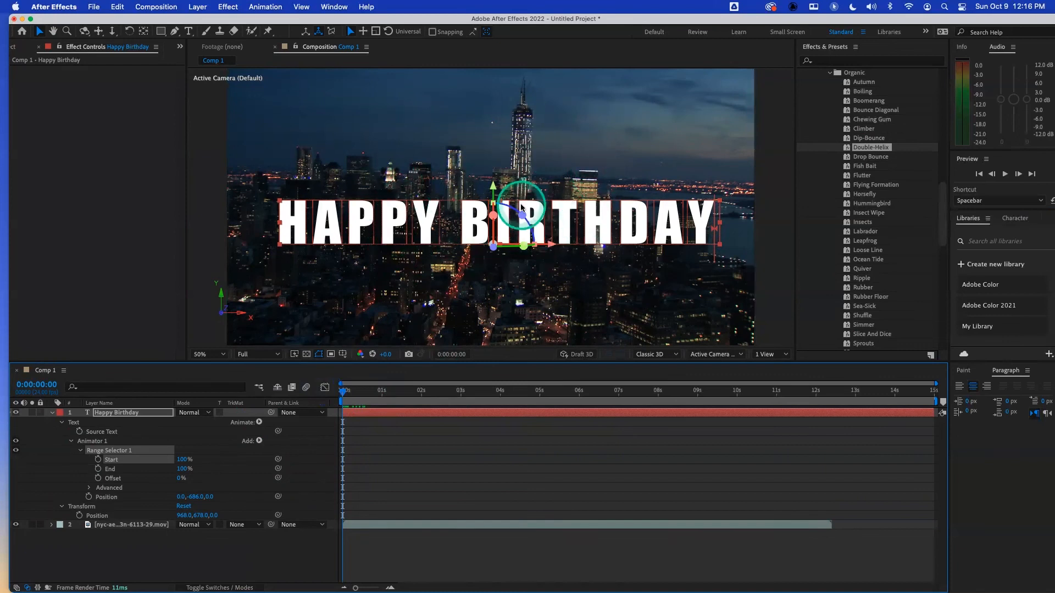
- Rotate the Happy Birthday text counterclockwise about its Z axis in the composition view so it slopes upward
{"action": "left_click_drag", "start_coordinate": [494, 220], "coordinate": [534, 210]}
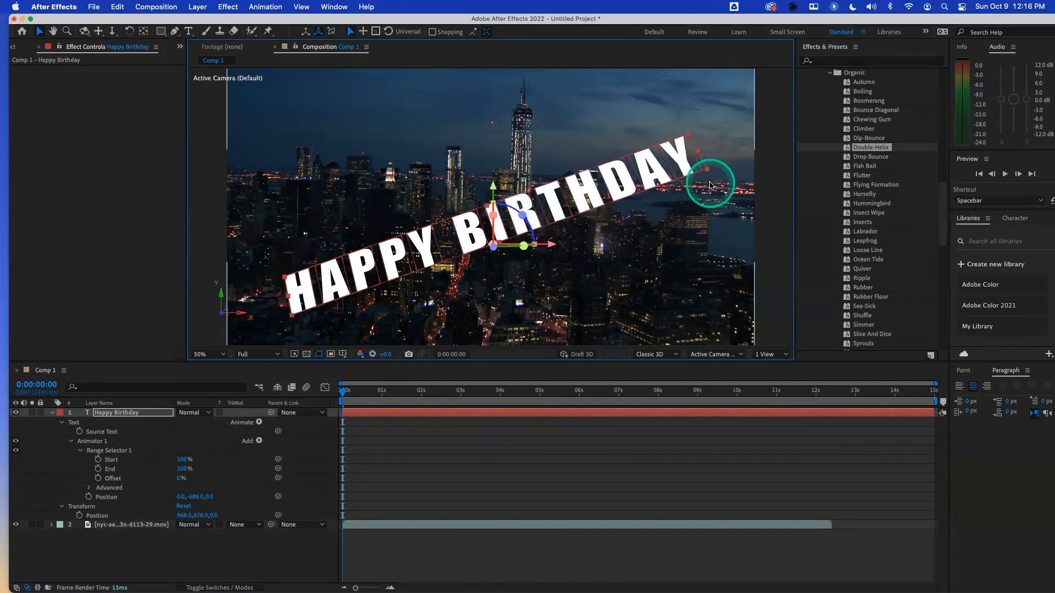
{"action": "left_click_drag", "start_coordinate": [710, 185], "coordinate": [753, 117]}
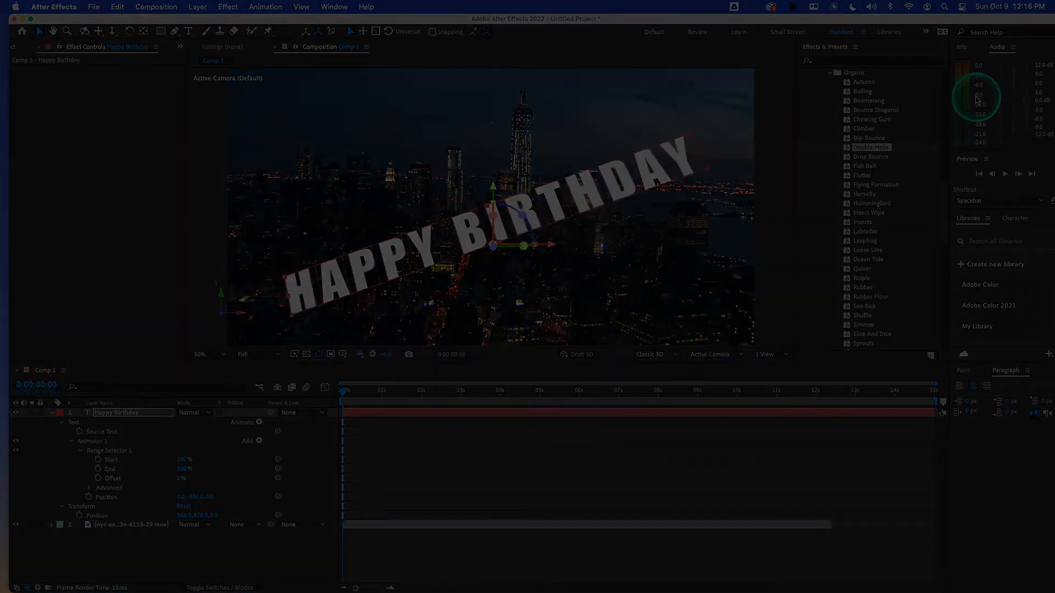